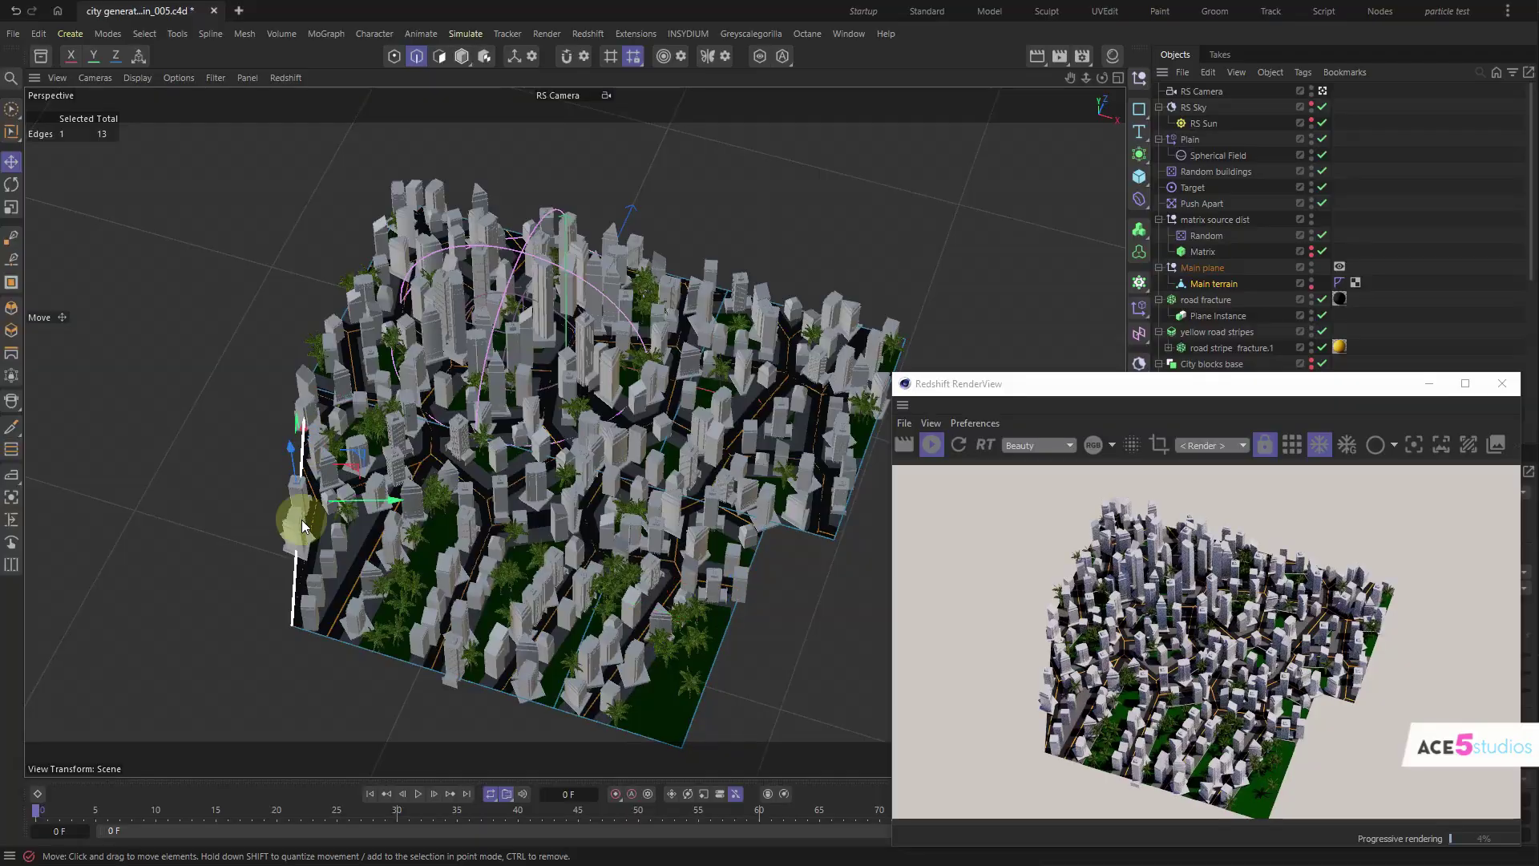
- Extend the city by extruding the selected outer edge of Main terrain outward
ctrl+drag(353, 499, 320, 497)
- Set the seed of the Random effector under matrix source dist to 12359 and close the Redshift RenderView
click(1206, 235)
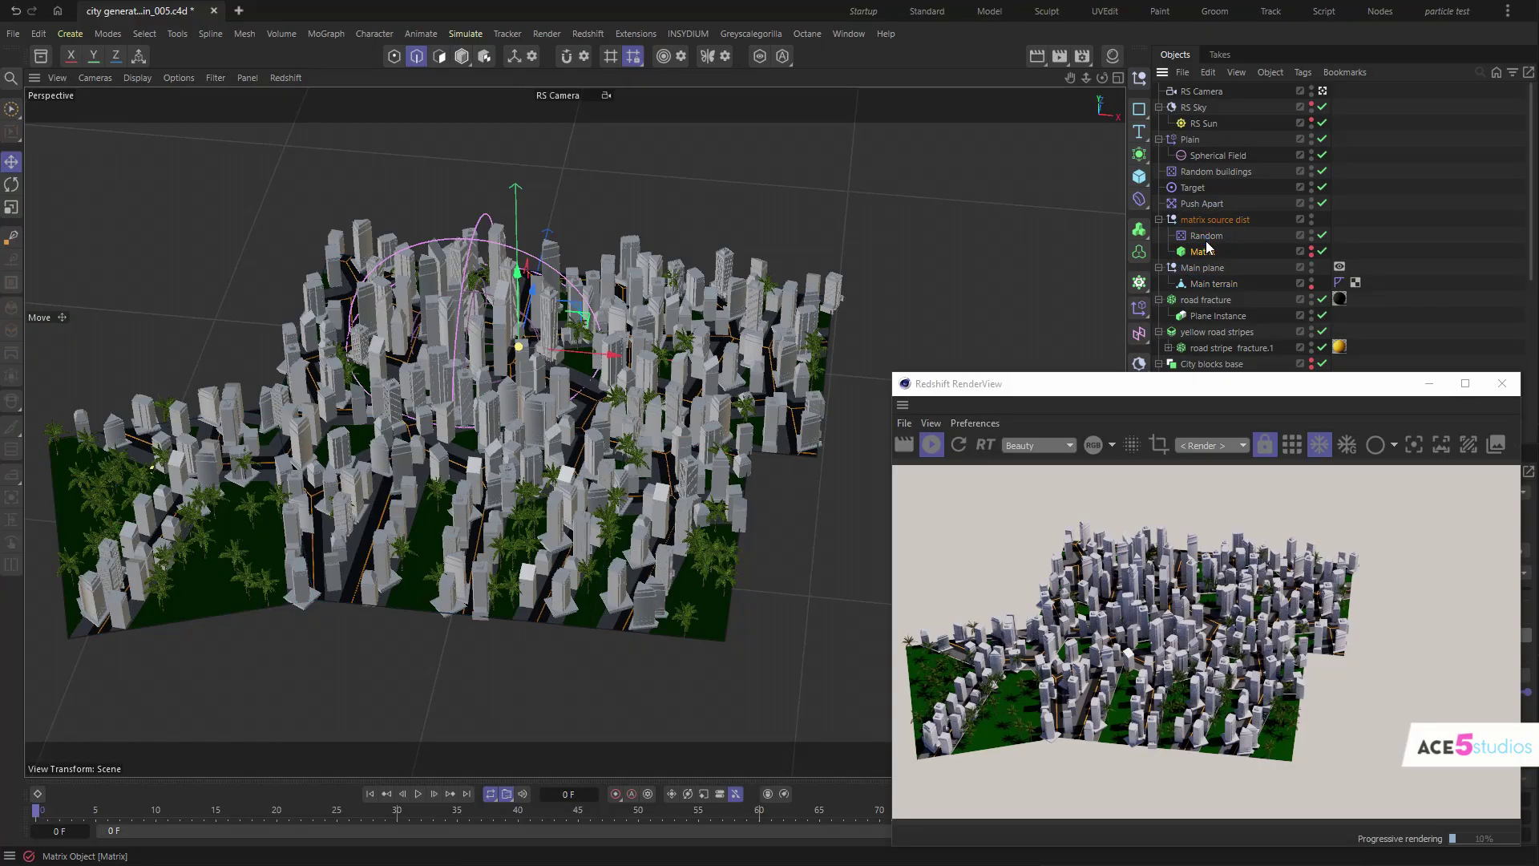
drag(1317, 390, 831, 488)
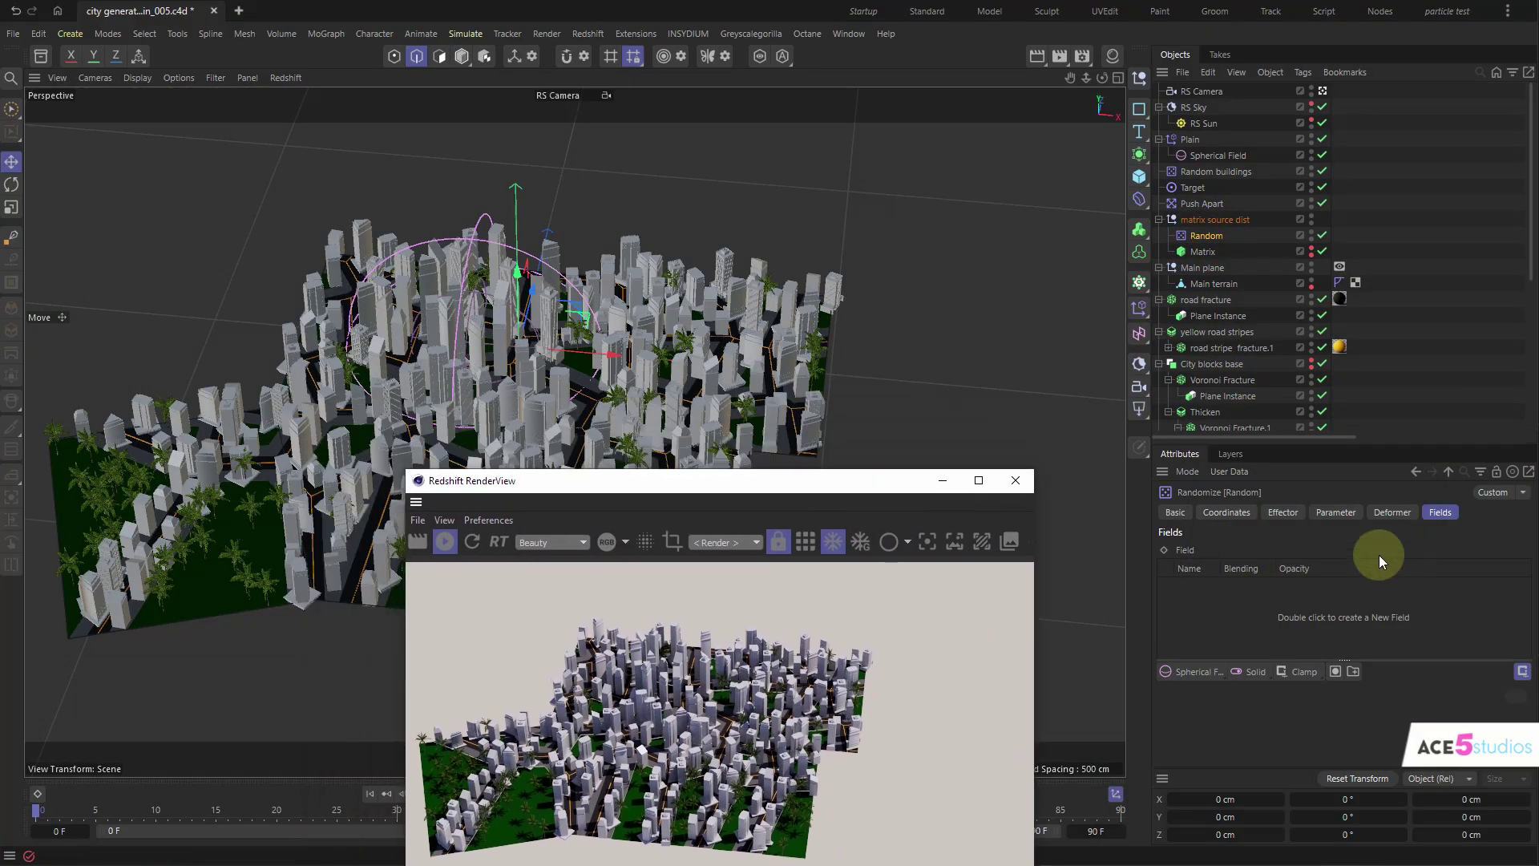
click(1284, 514)
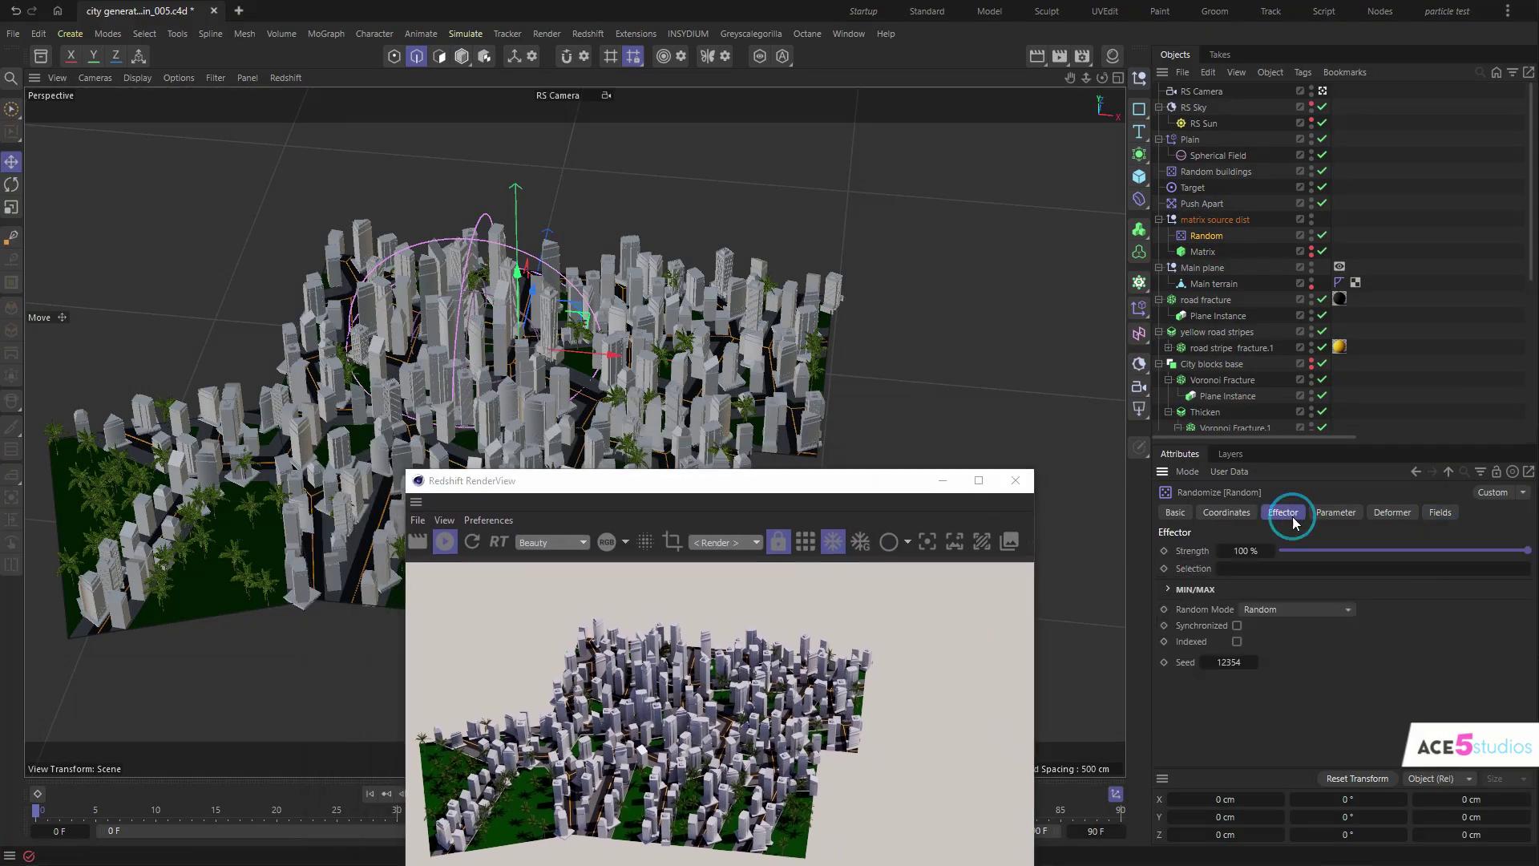
click(1255, 661)
drag(1255, 662, 1189, 654)
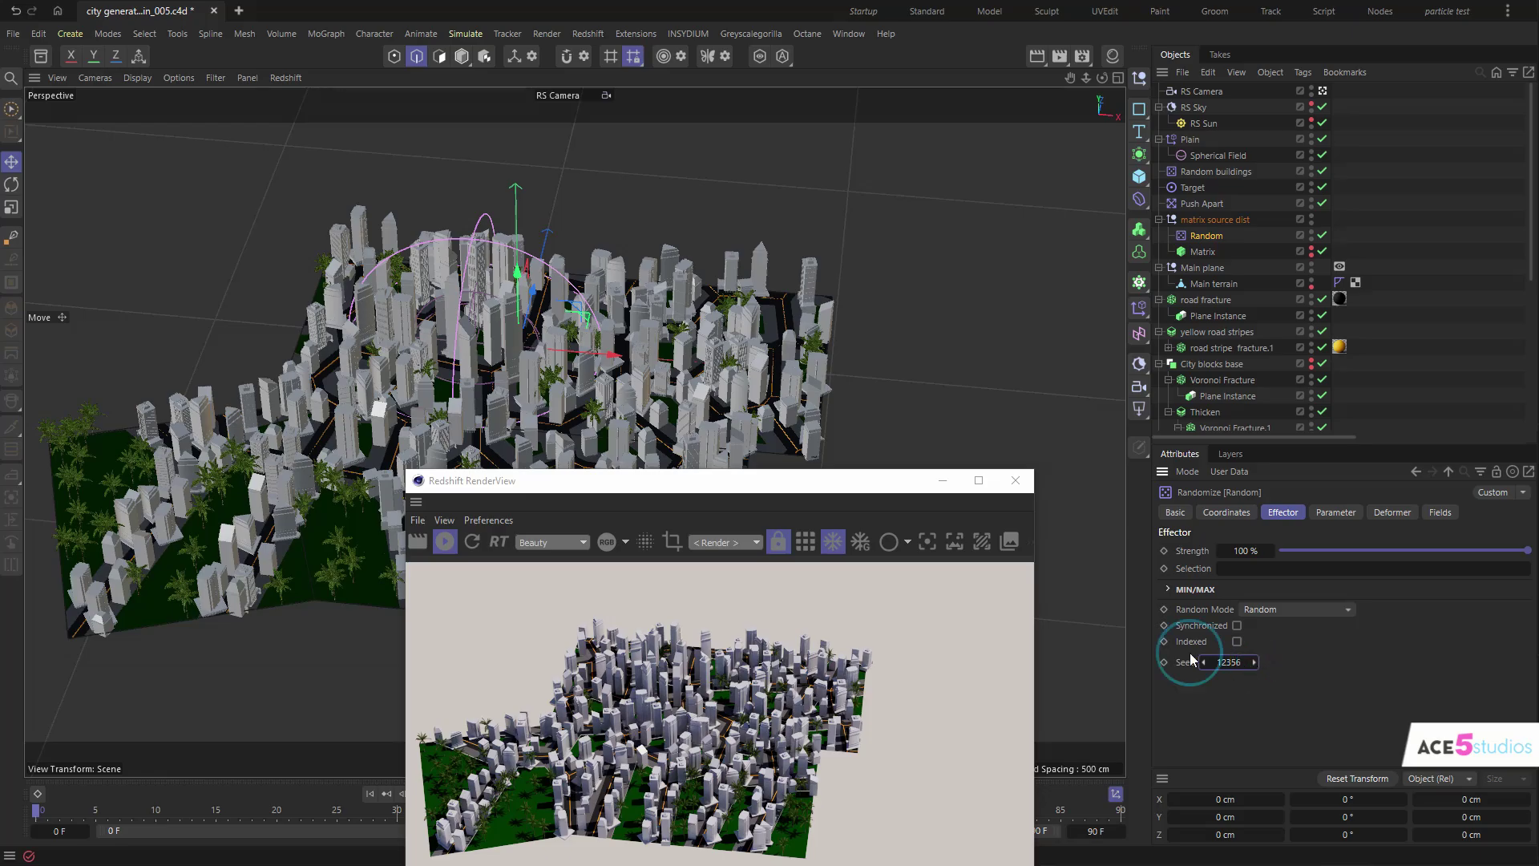
drag(782, 487, 1000, 506)
click(1227, 496)
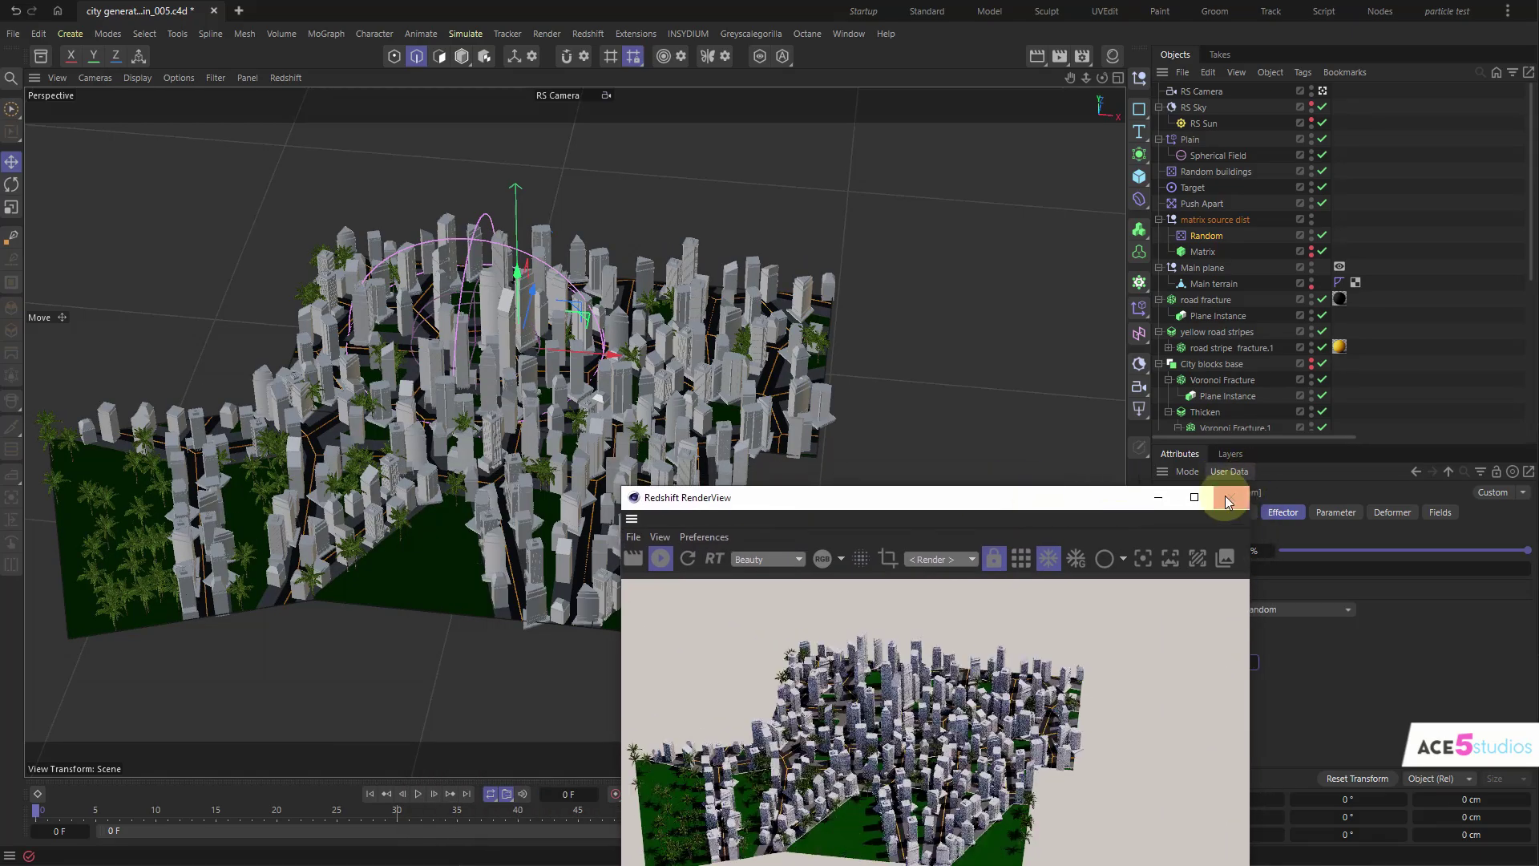
click(1248, 662)
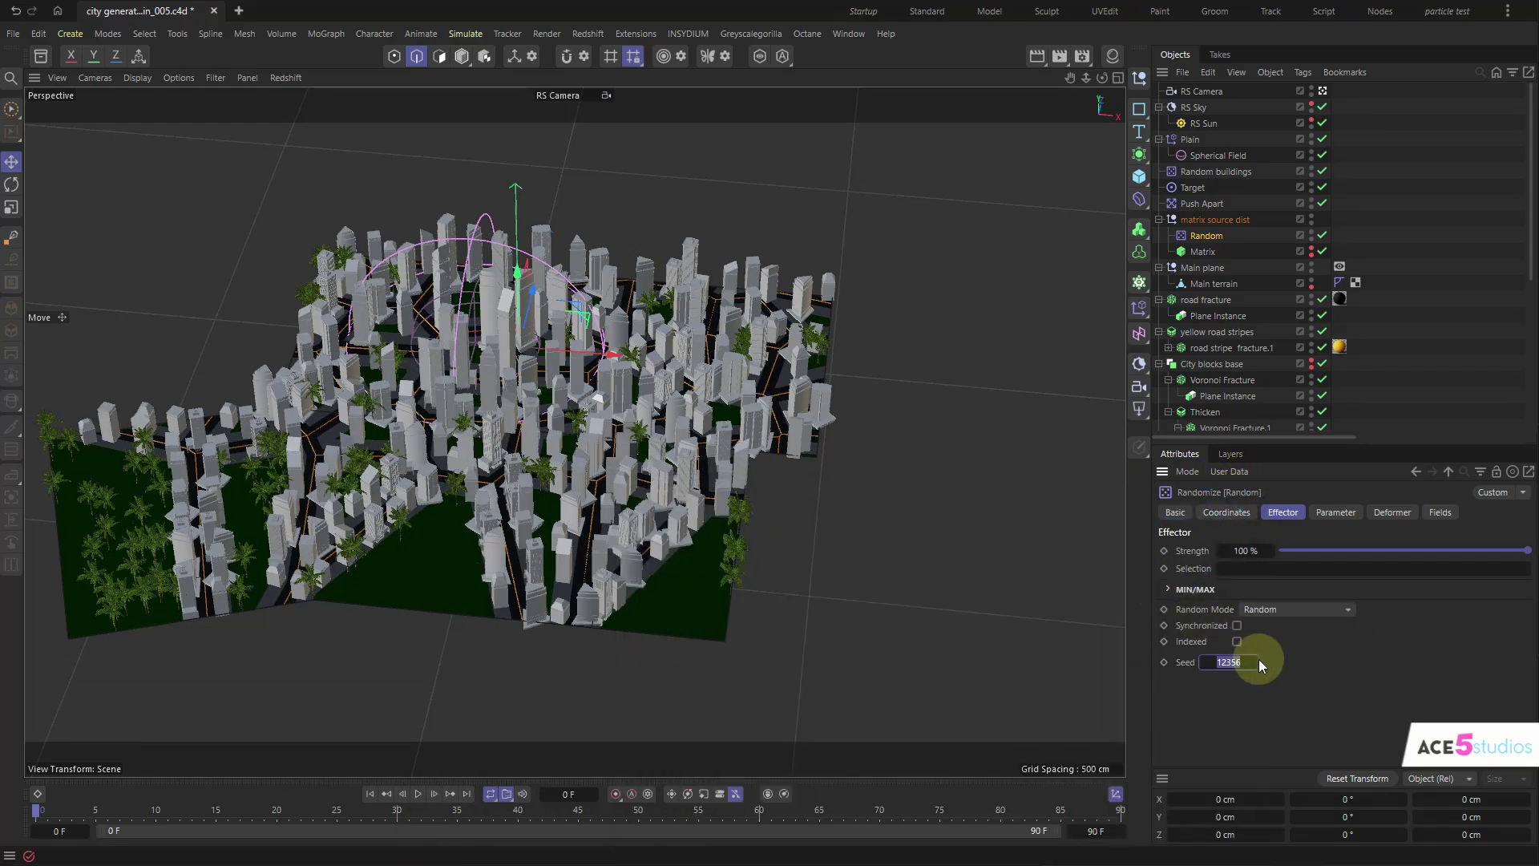
click(1255, 662)
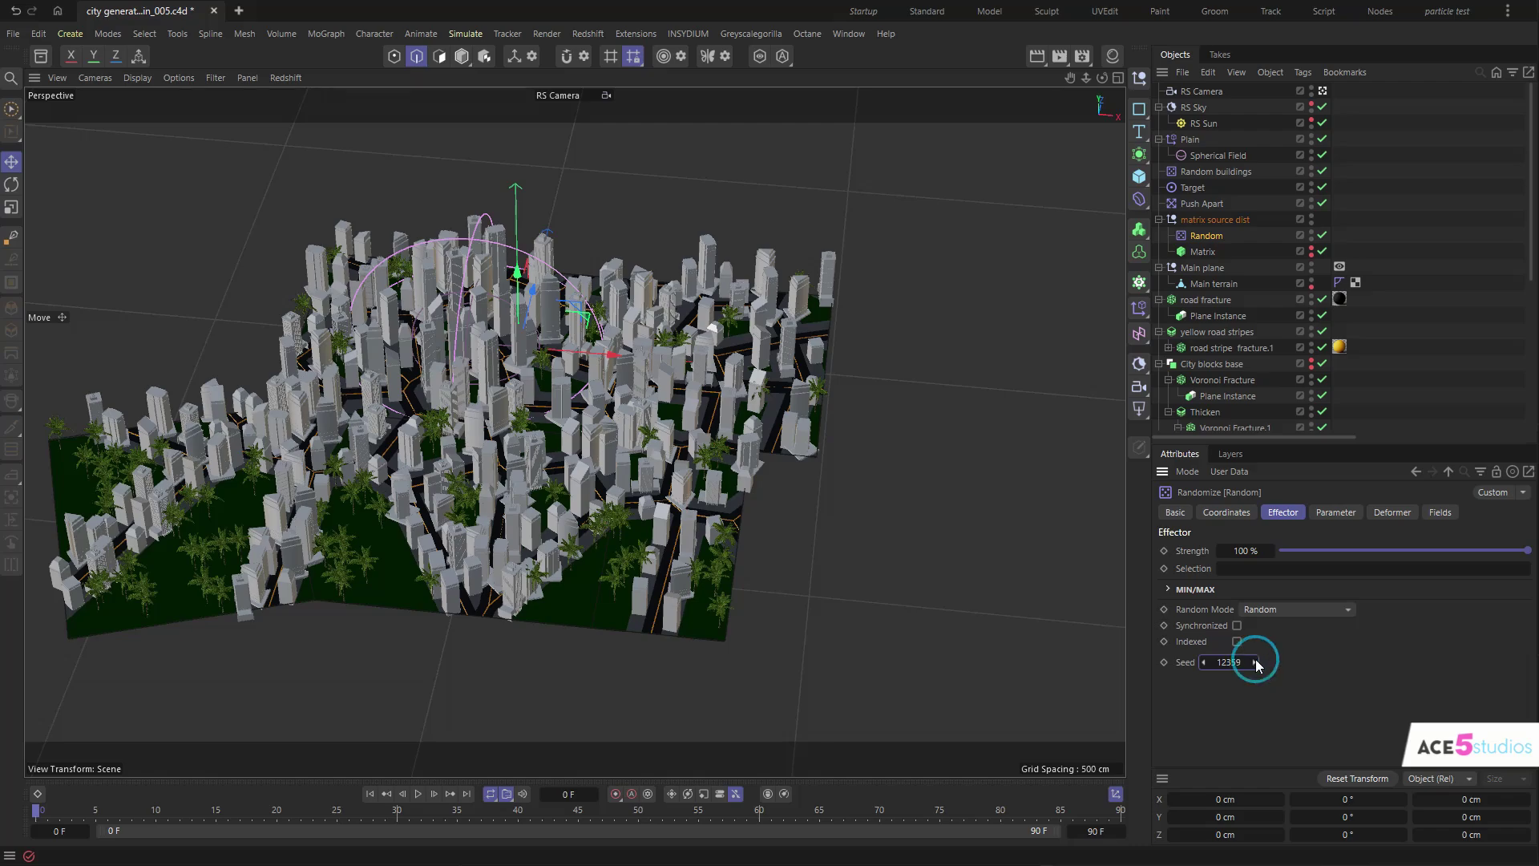
alt+drag(682, 428, 756, 489)
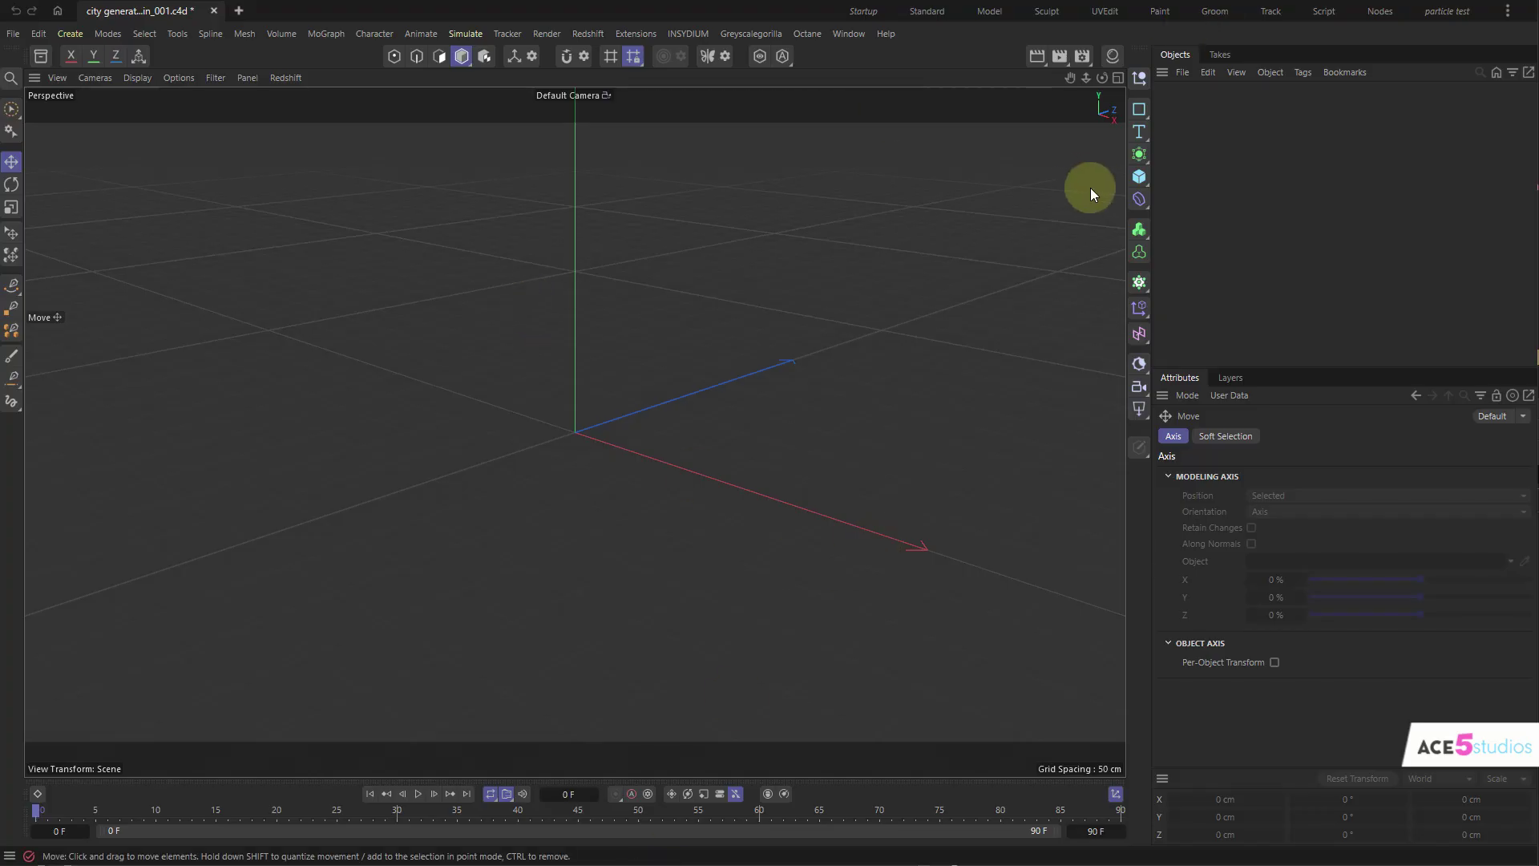
- Create a Plane with its width segments and height segments both set to 1
click(1138, 176)
click(1228, 232)
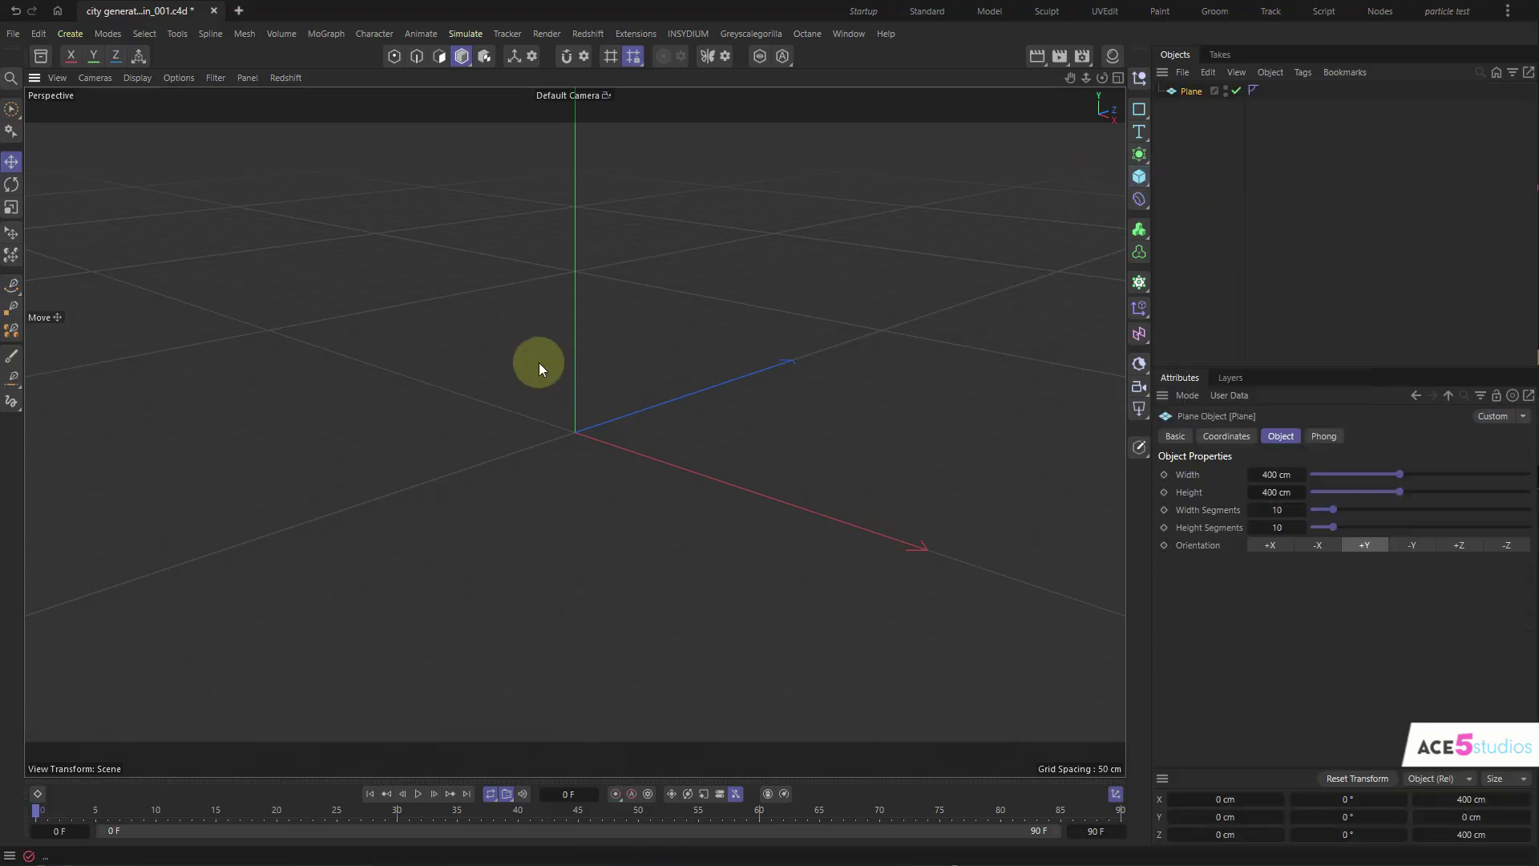
alt+drag(649, 309, 710, 449)
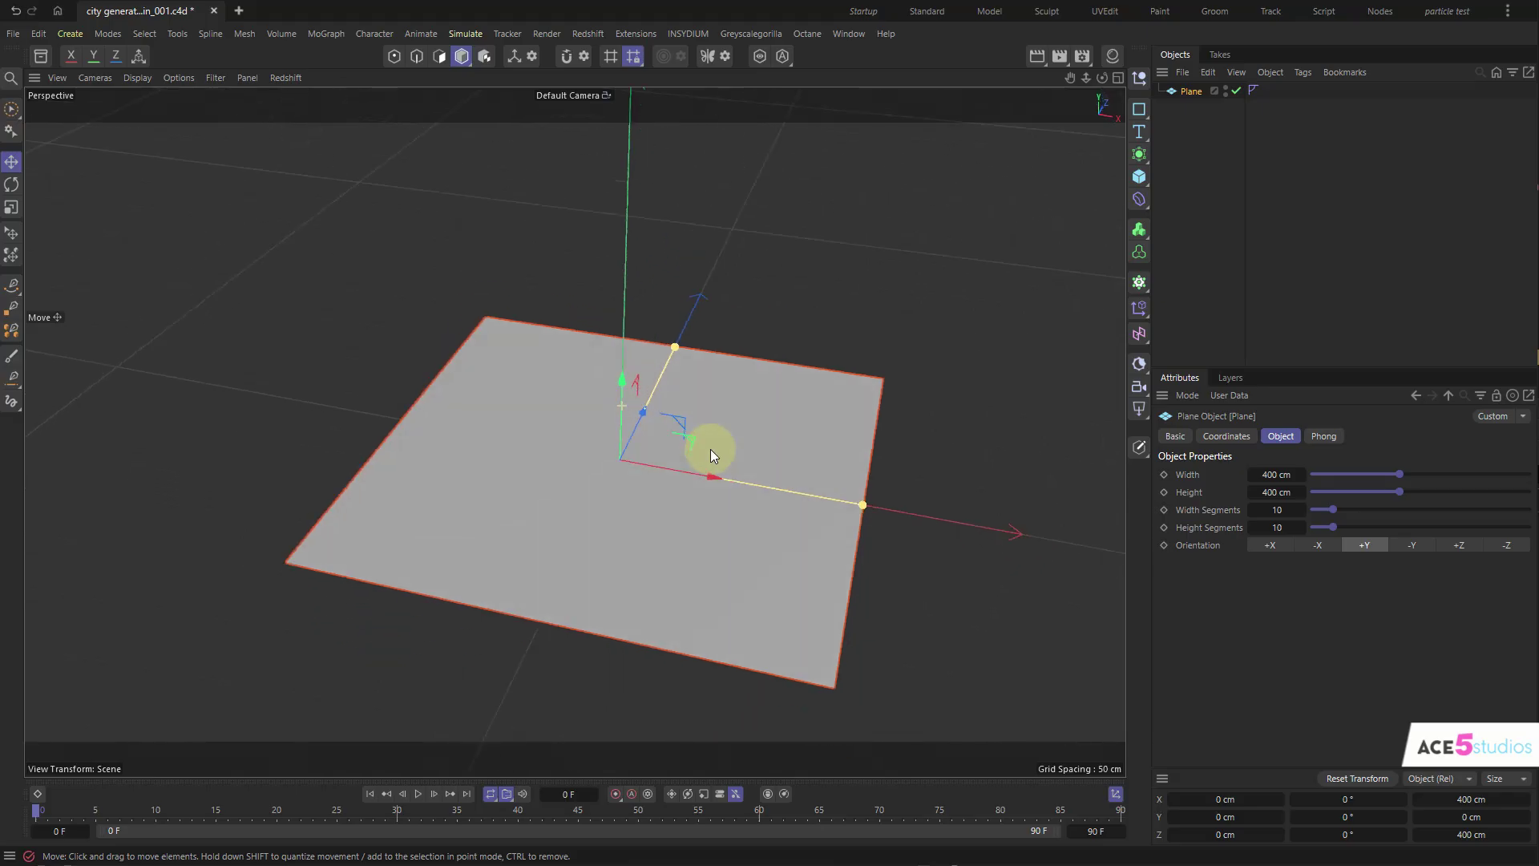
double_click(1276, 510)
text(1)
double_click(1278, 525)
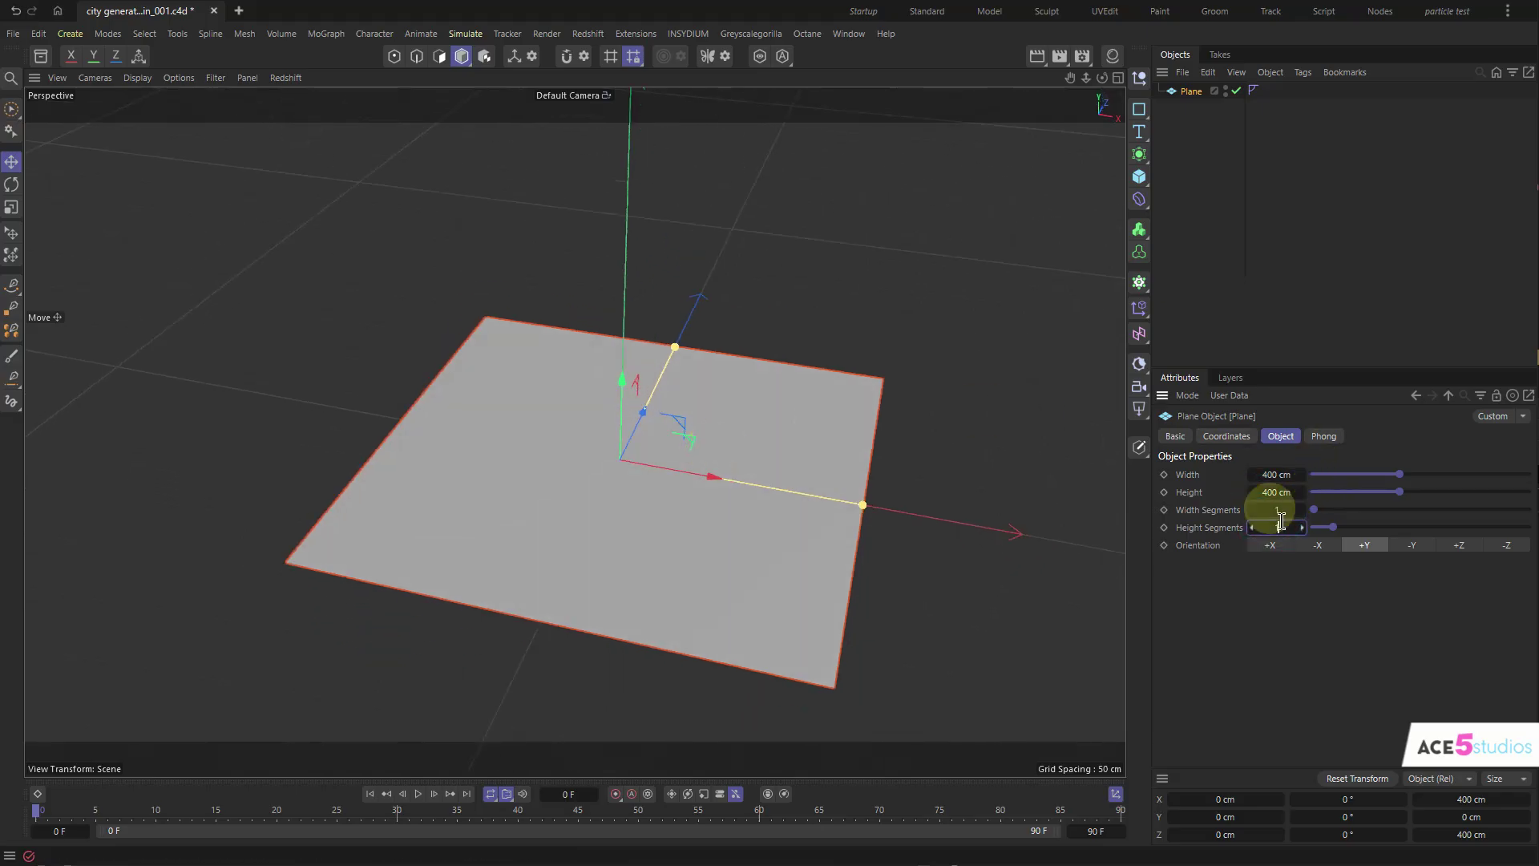
text(1)
key(Return)
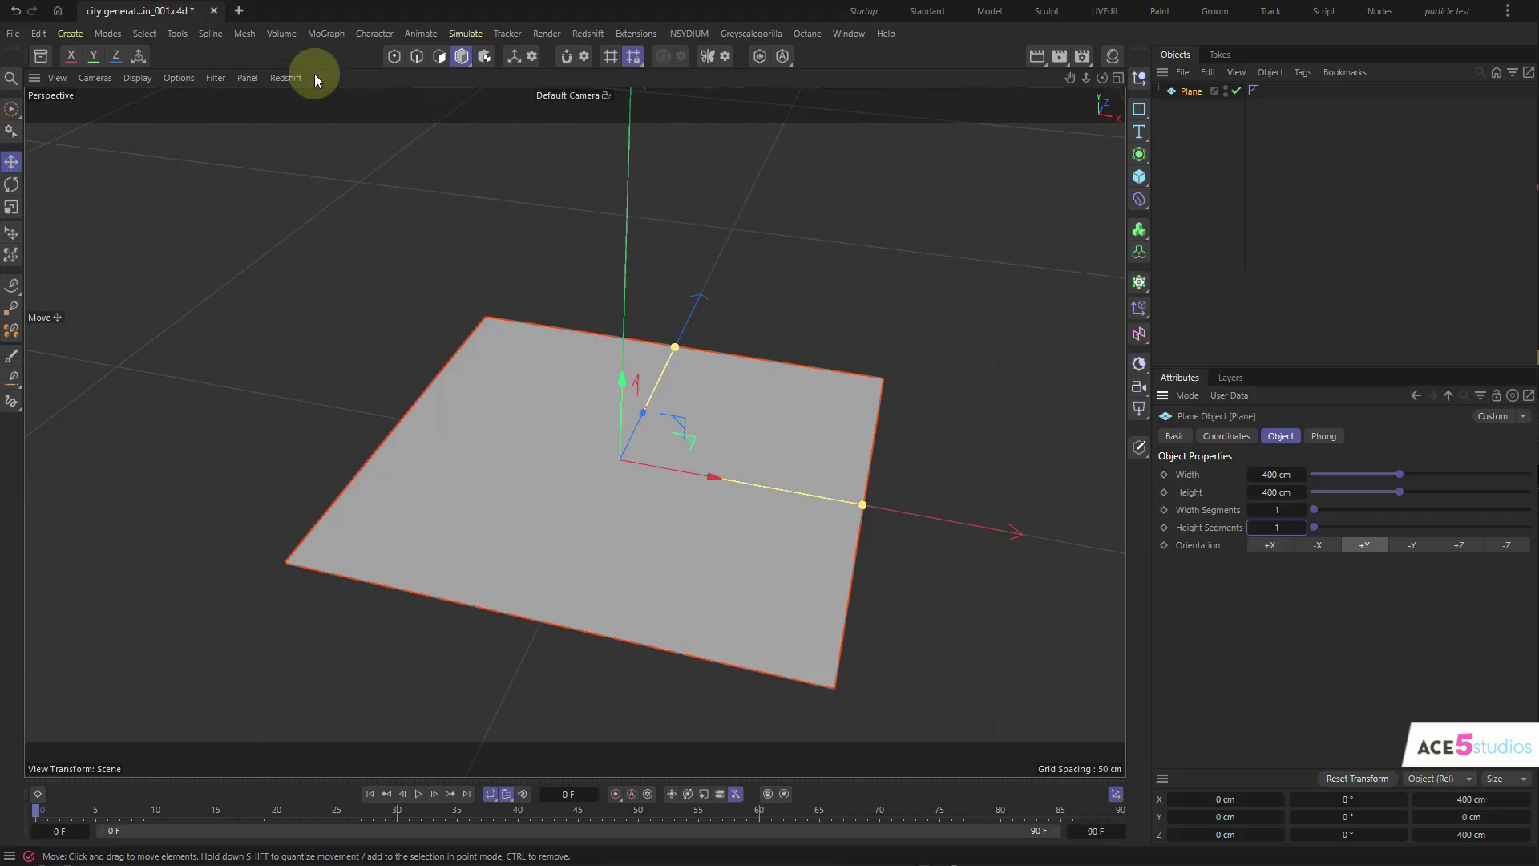
- Add a MoGraph Voronoi Fracture and make the Plane its child
click(335, 35)
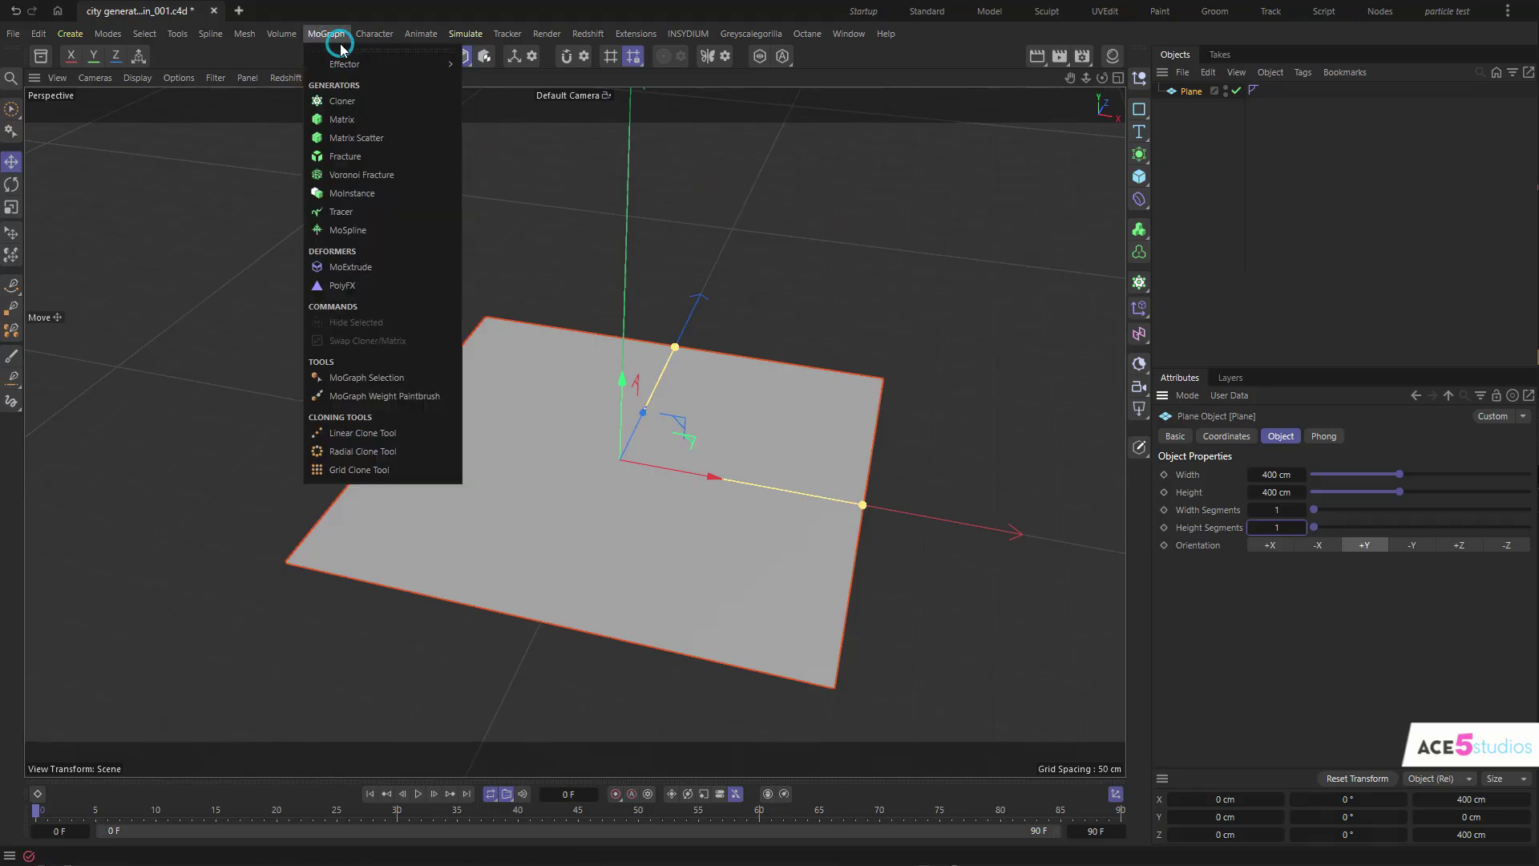
click(391, 176)
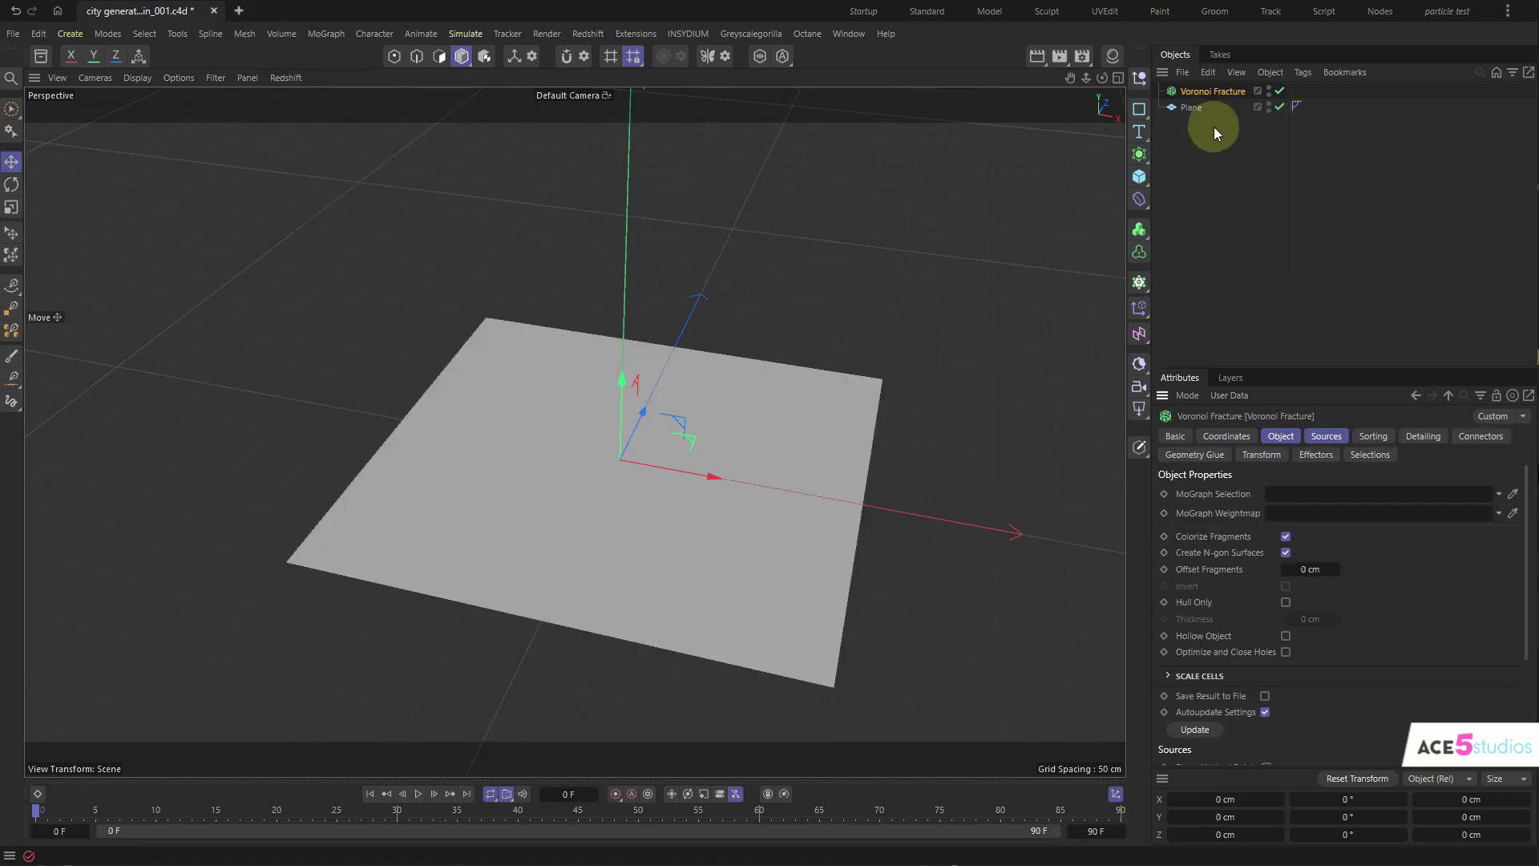
click(1201, 103)
drag(1202, 99, 1204, 90)
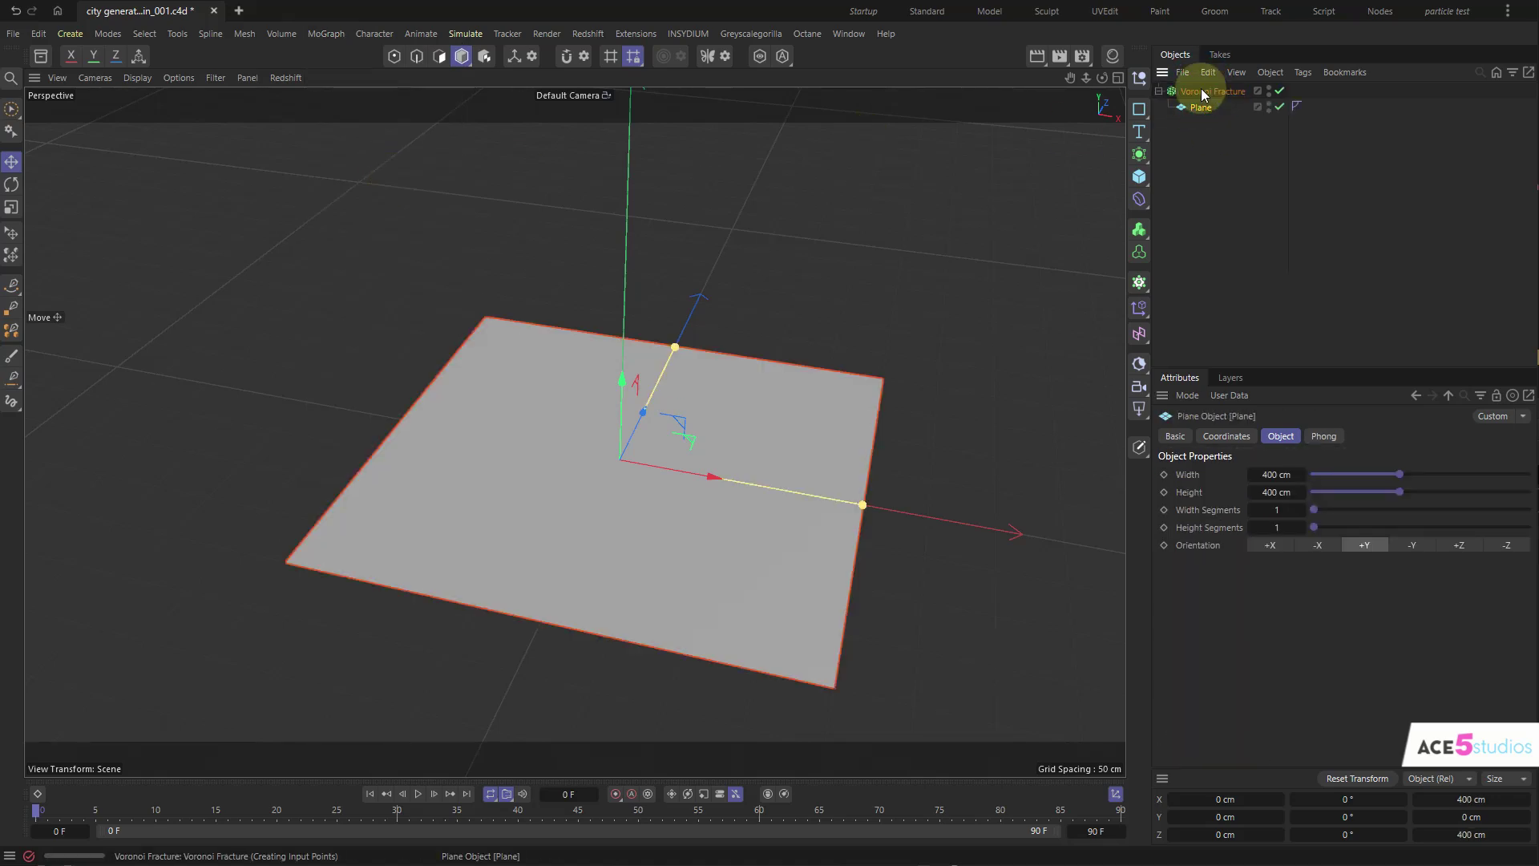
click(647, 449)
alt+drag(647, 448, 601, 415)
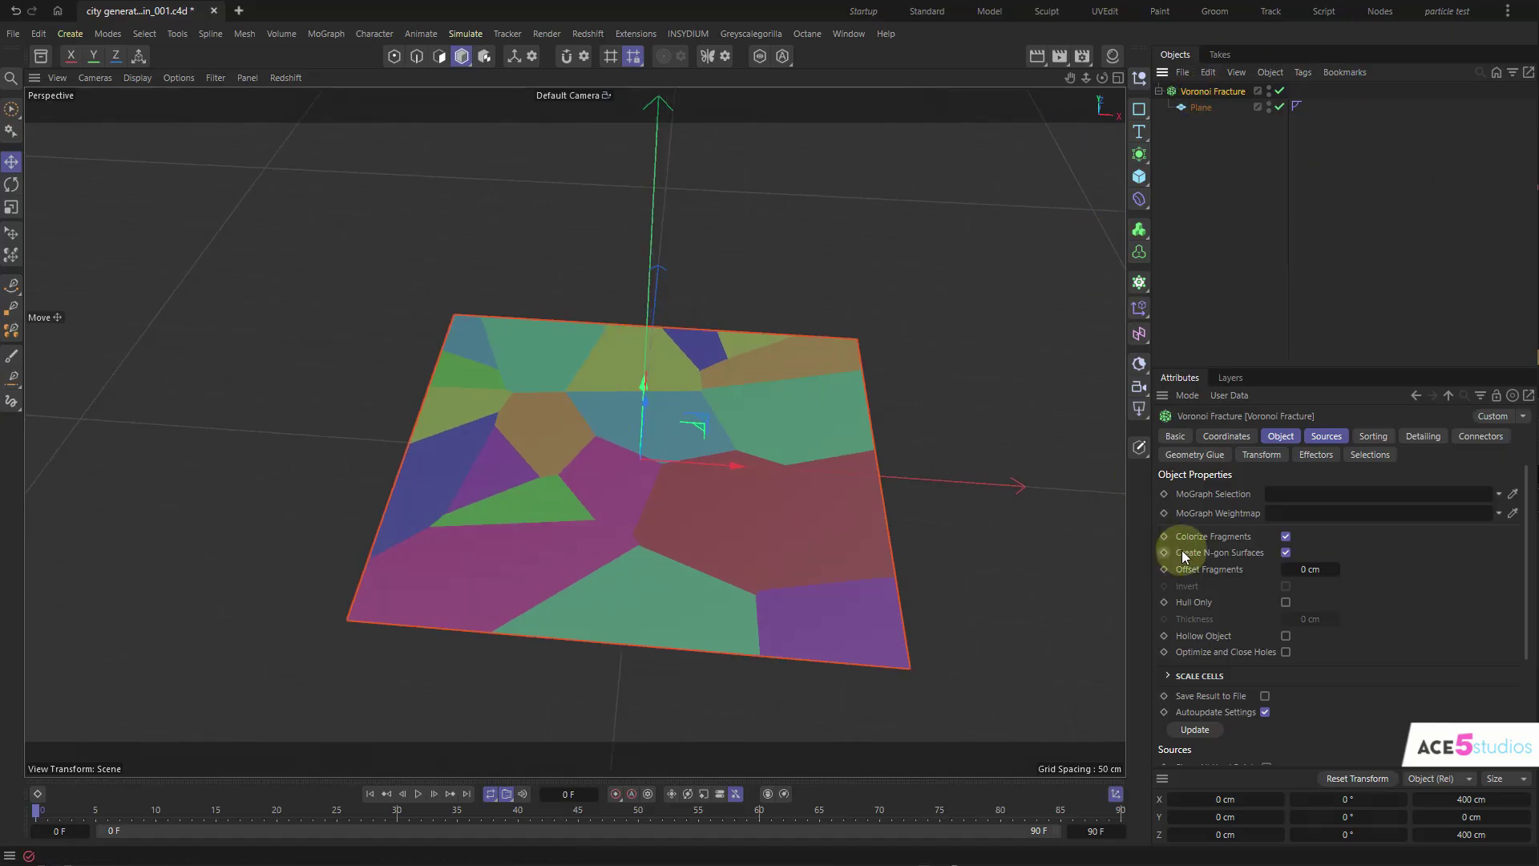
- Set the Voronoi Fracture's Offset Fragments to 7.4 cm to open gaps between the pieces
drag(1315, 569, 1251, 319)
alt+drag(622, 388, 669, 420)
click(687, 543)
alt+drag(687, 543, 660, 470)
- Duplicate the Voronoi Fracture with its Plane and set the copy's Offset Fragments to 21 cm
click(1199, 93)
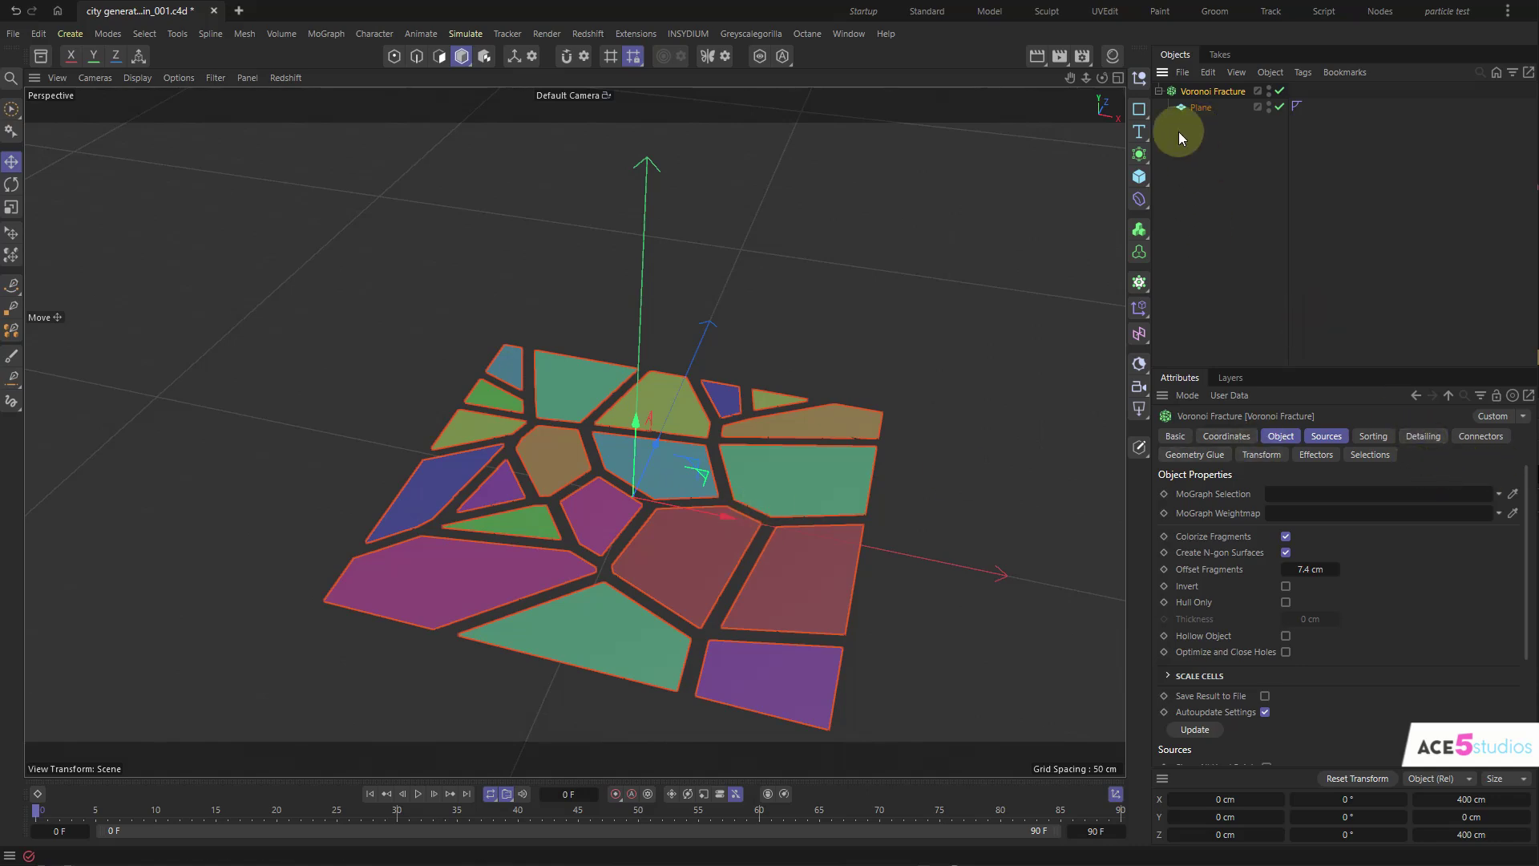
mouse_move(1188, 90)
mouse_down()
mouse_move(1189, 71)
mouse_move(1193, 98)
mouse_move(1195, 69)
mouse_move(1199, 85)
mouse_up()
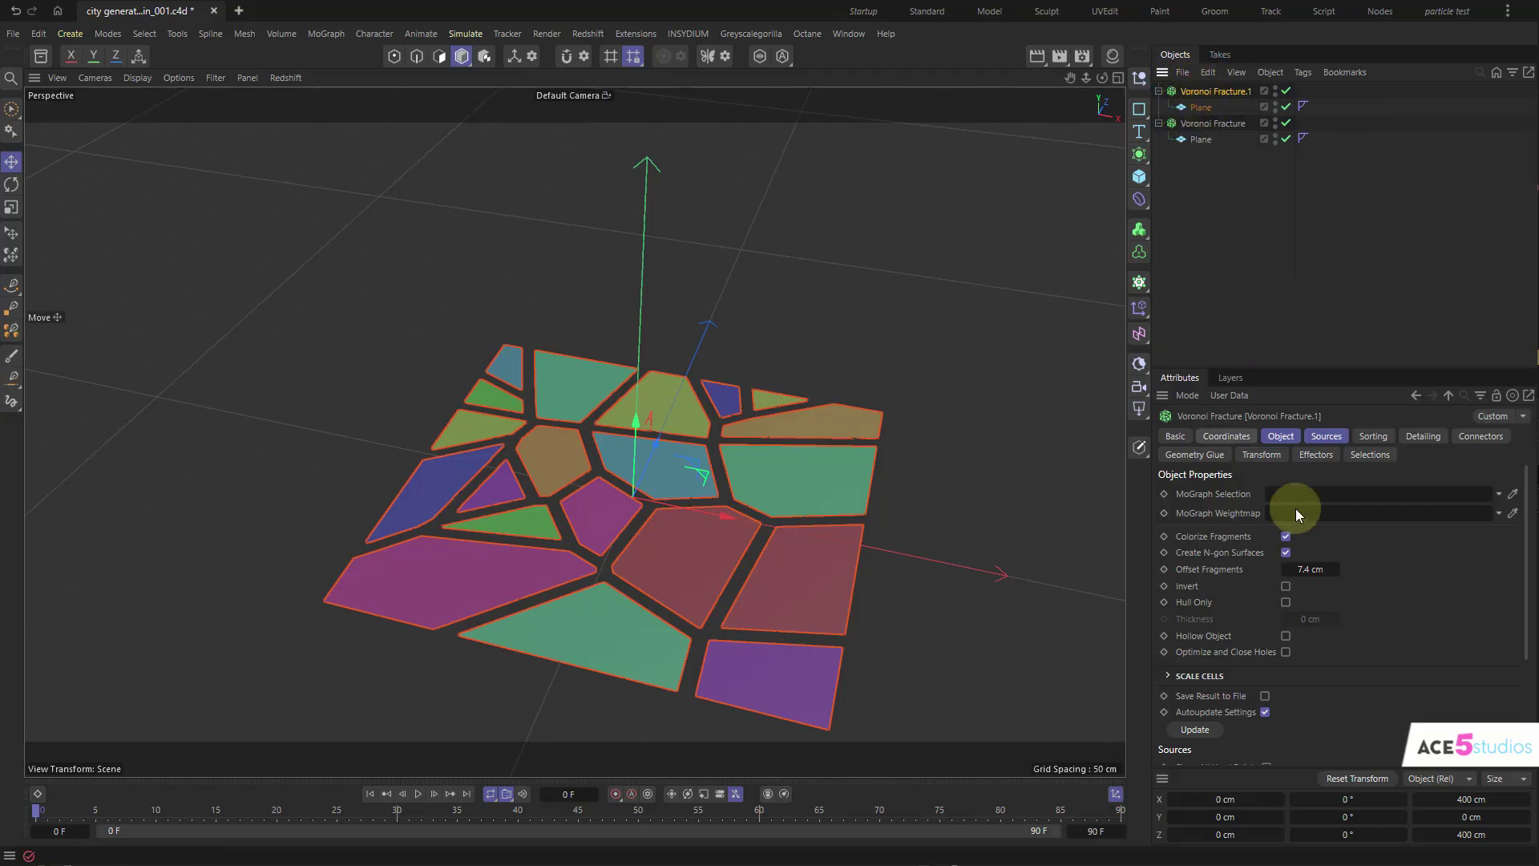
mouse_move(1308, 565)
mouse_down()
mouse_move(1293, 565)
mouse_move(1330, 565)
mouse_move(1288, 566)
mouse_up()
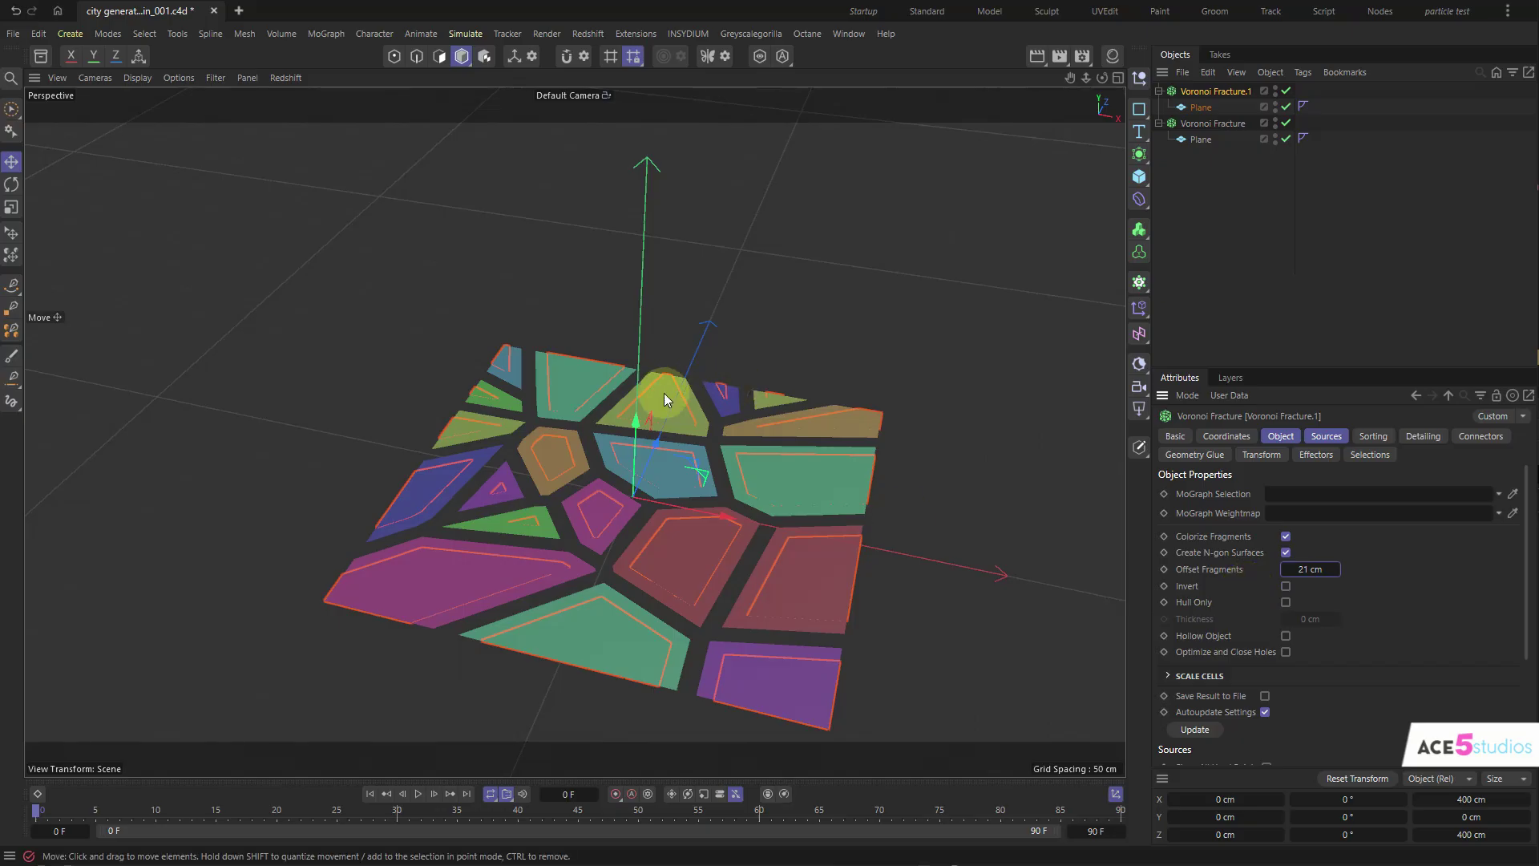
- Move the Plane inside the duplicated Voronoi Fracture slightly down along Y, below the original fragments
alt+drag(628, 481, 669, 288)
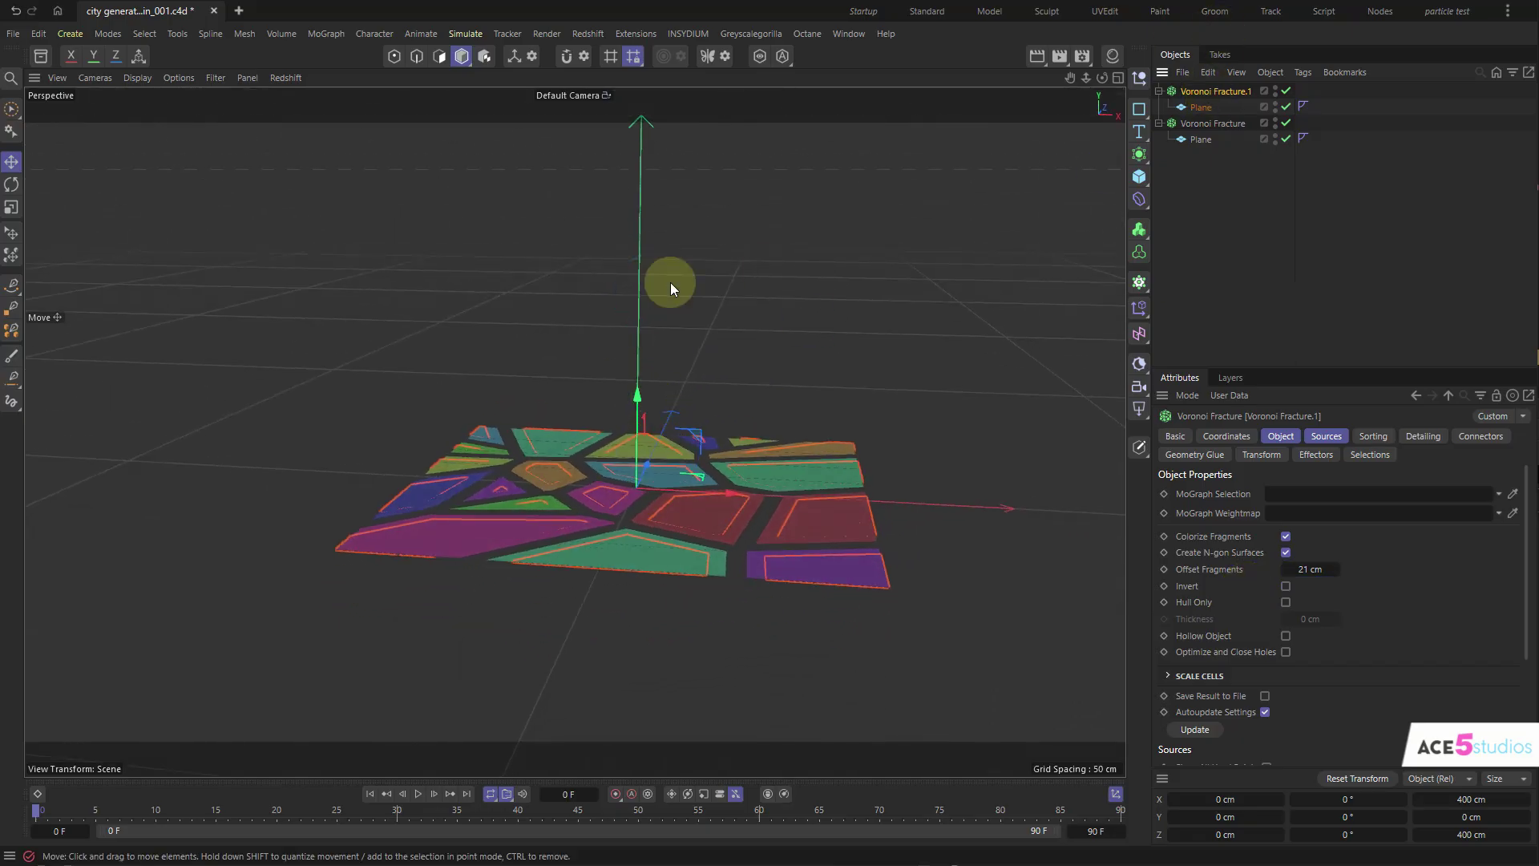
click(1193, 105)
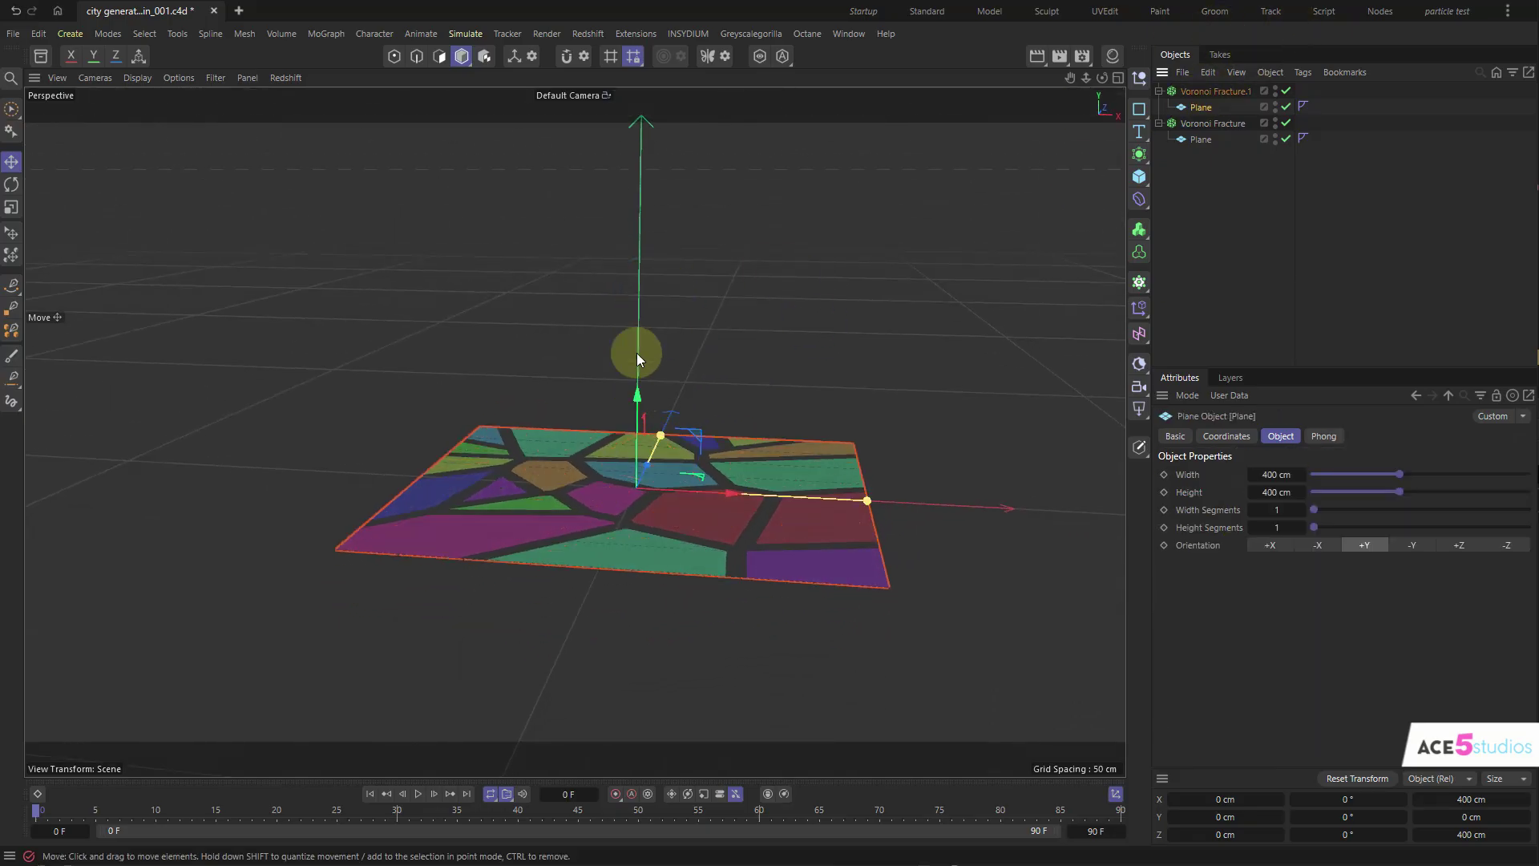
drag(636, 388, 638, 398)
alt+drag(684, 450, 652, 504)
- Put Voronoi Fracture.1 inside a Thicken generator and raise the Thicken about 5 cm in Y through the original fragments
click(1213, 91)
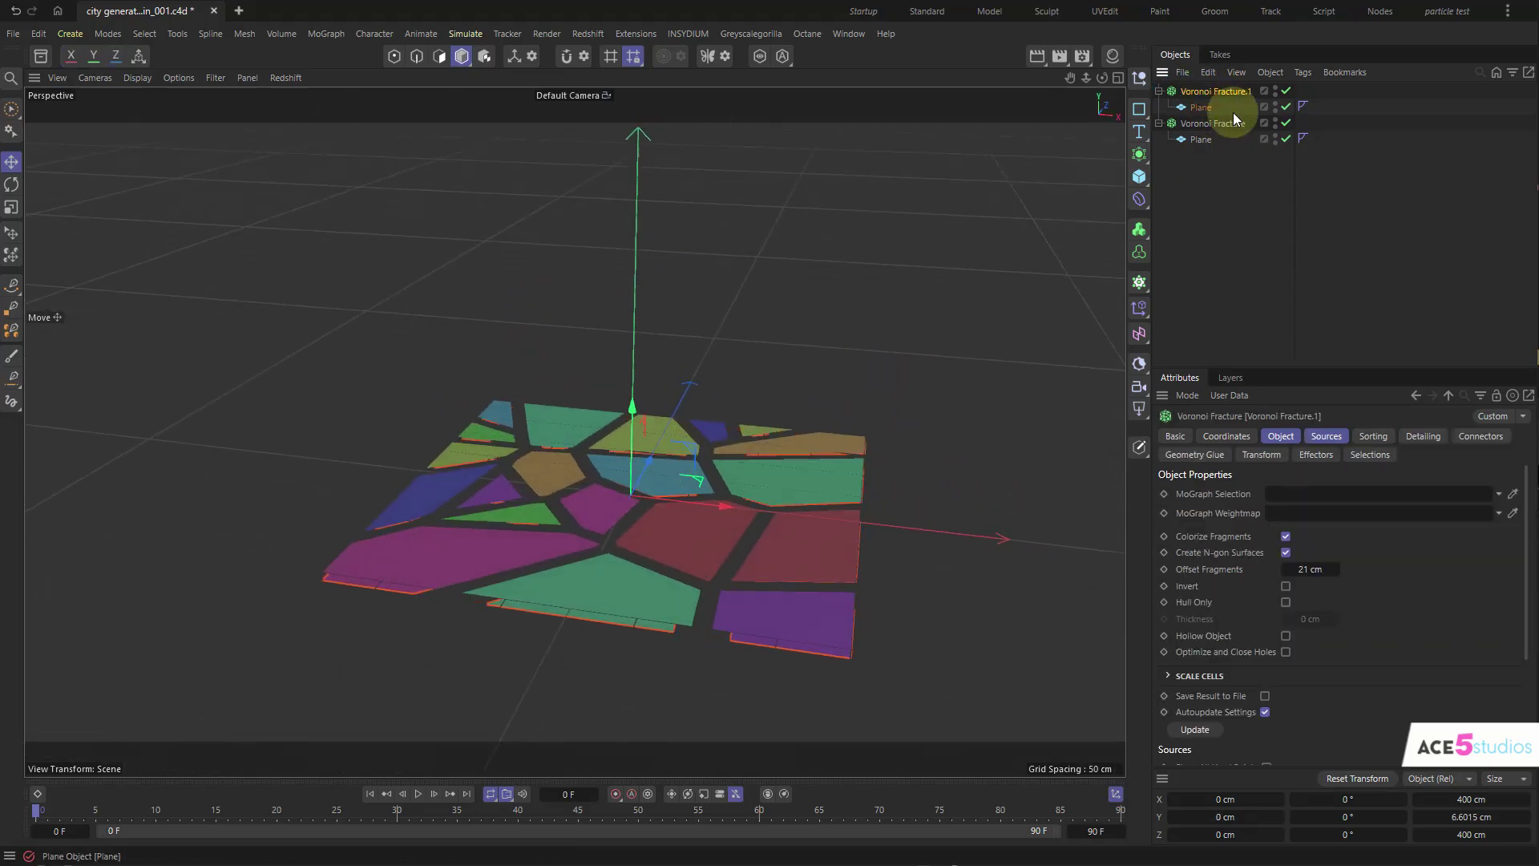
click(1139, 154)
alt+click(1244, 343)
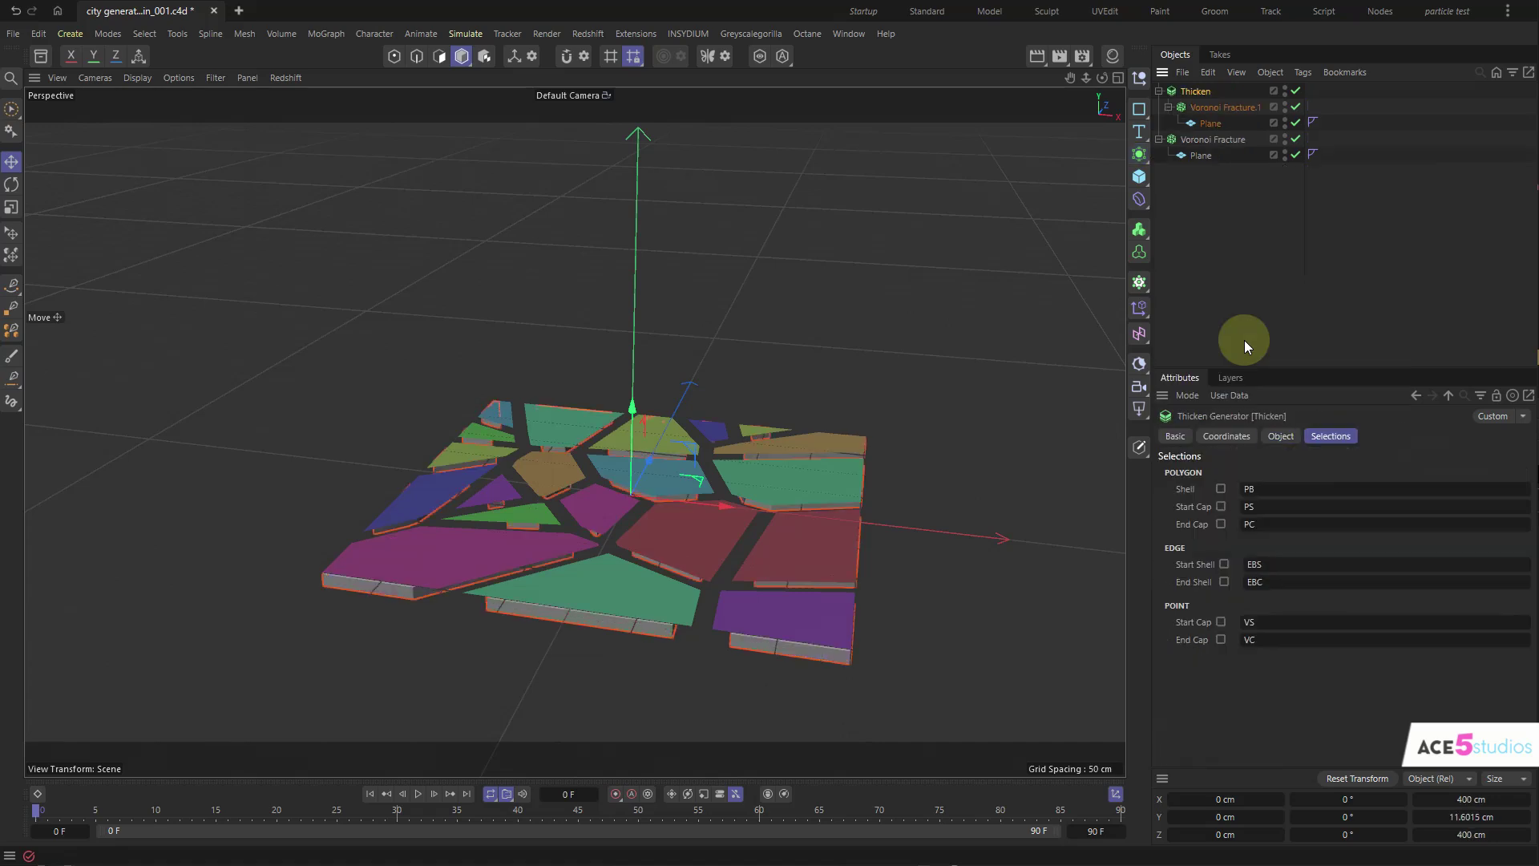
alt+drag(753, 495, 733, 512)
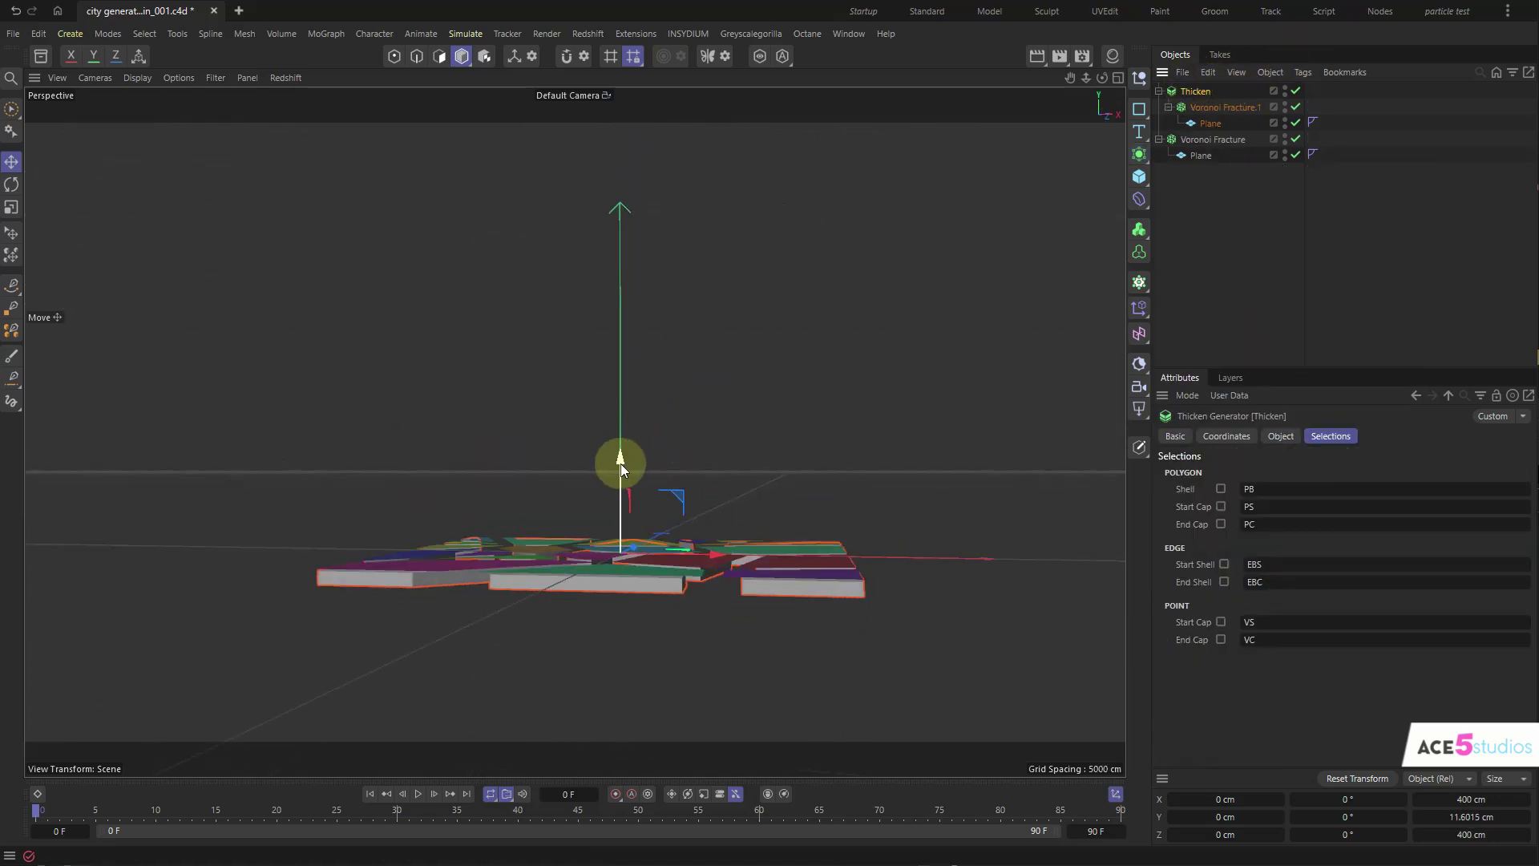
drag(621, 463, 622, 457)
alt+drag(673, 509, 609, 515)
- Search the commands for "legac" and add a Legacy Boole generator to the scene
click(1196, 186)
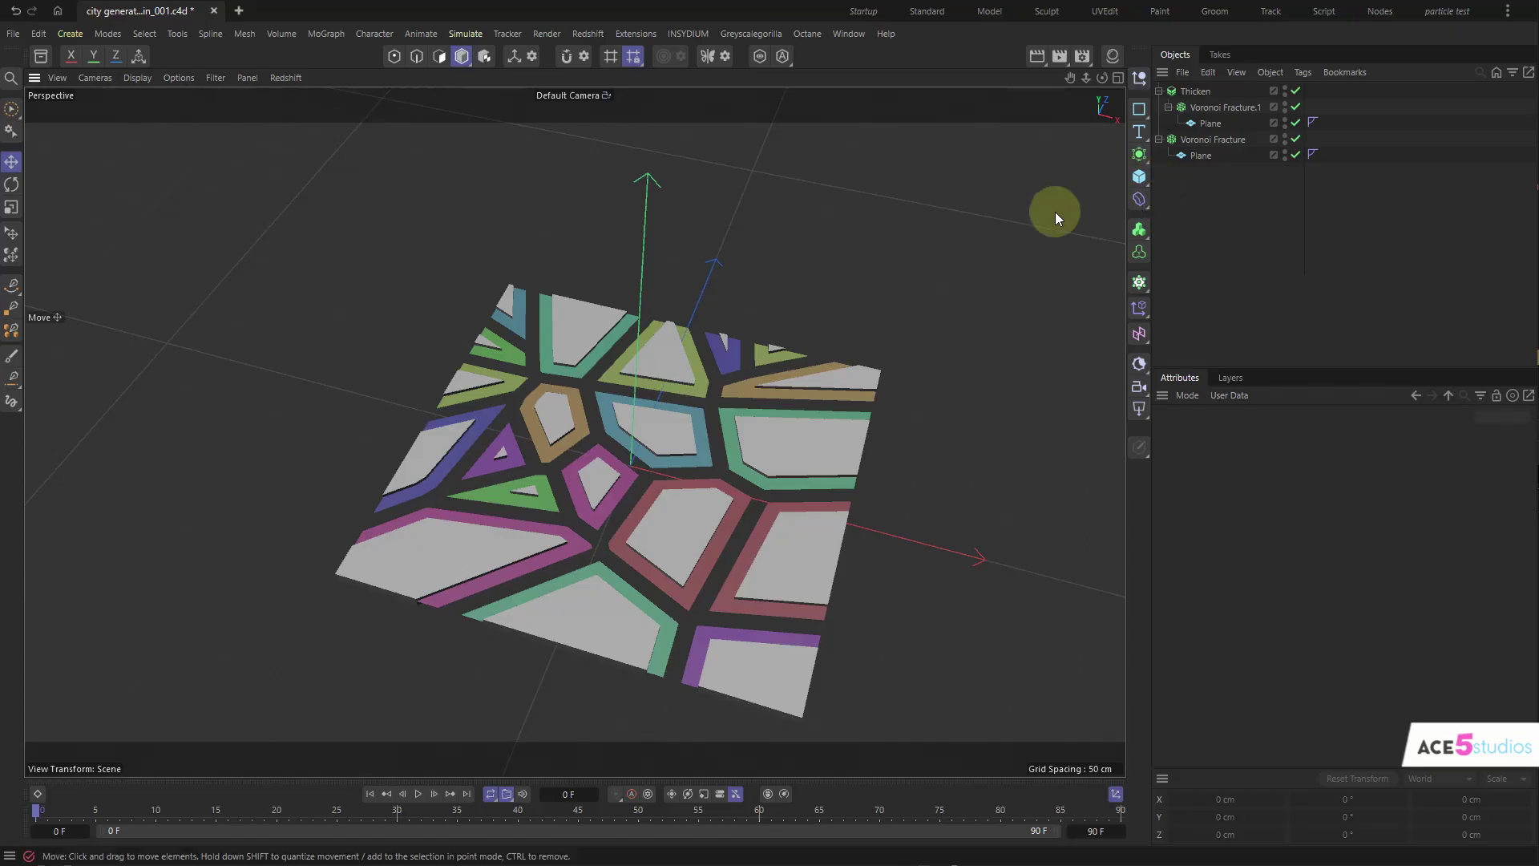
key(shift+c)
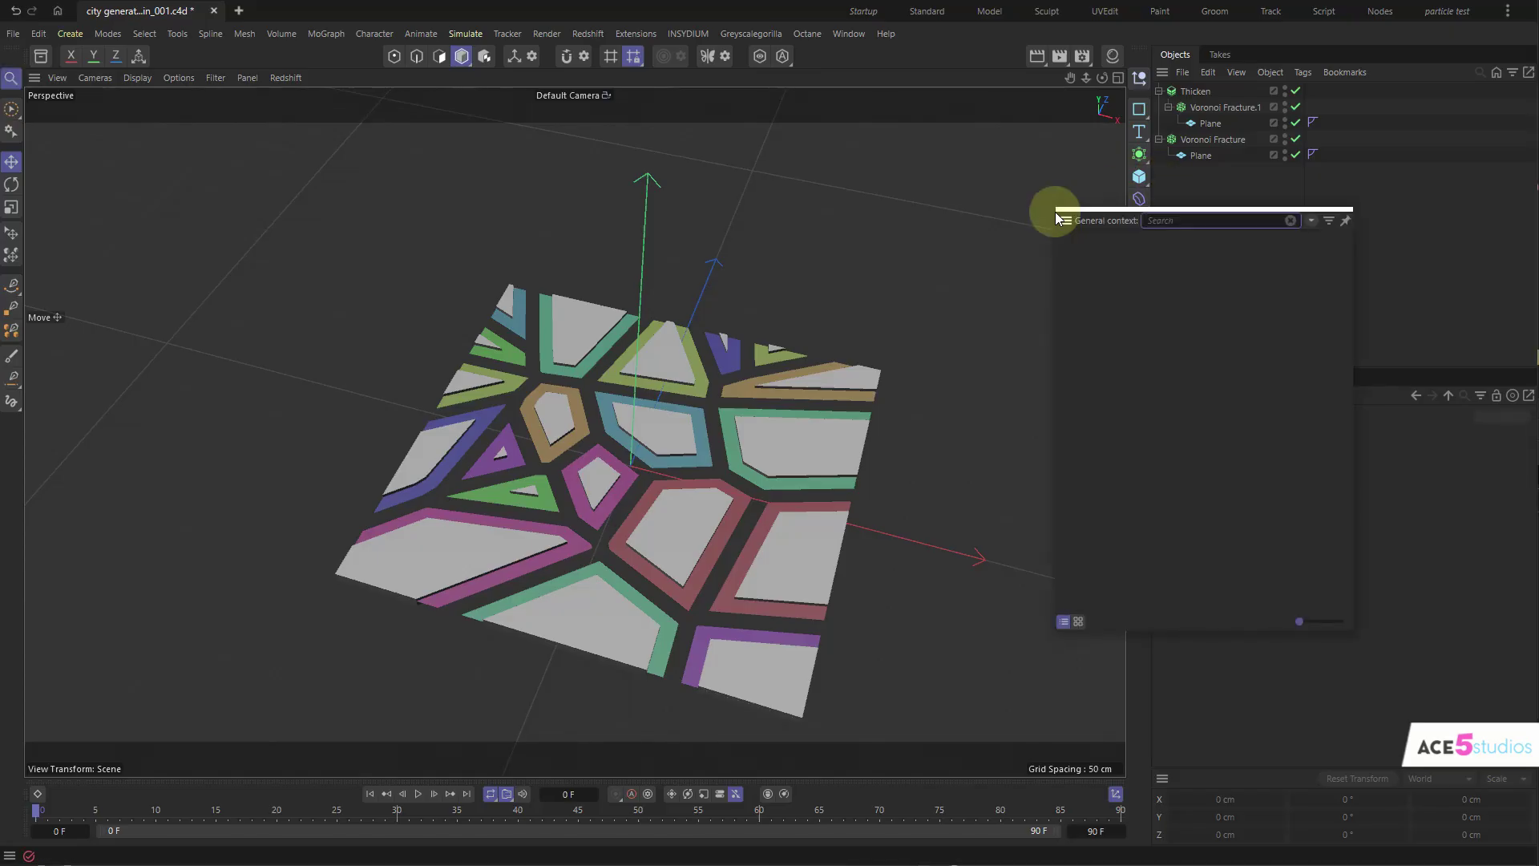
text(legac)
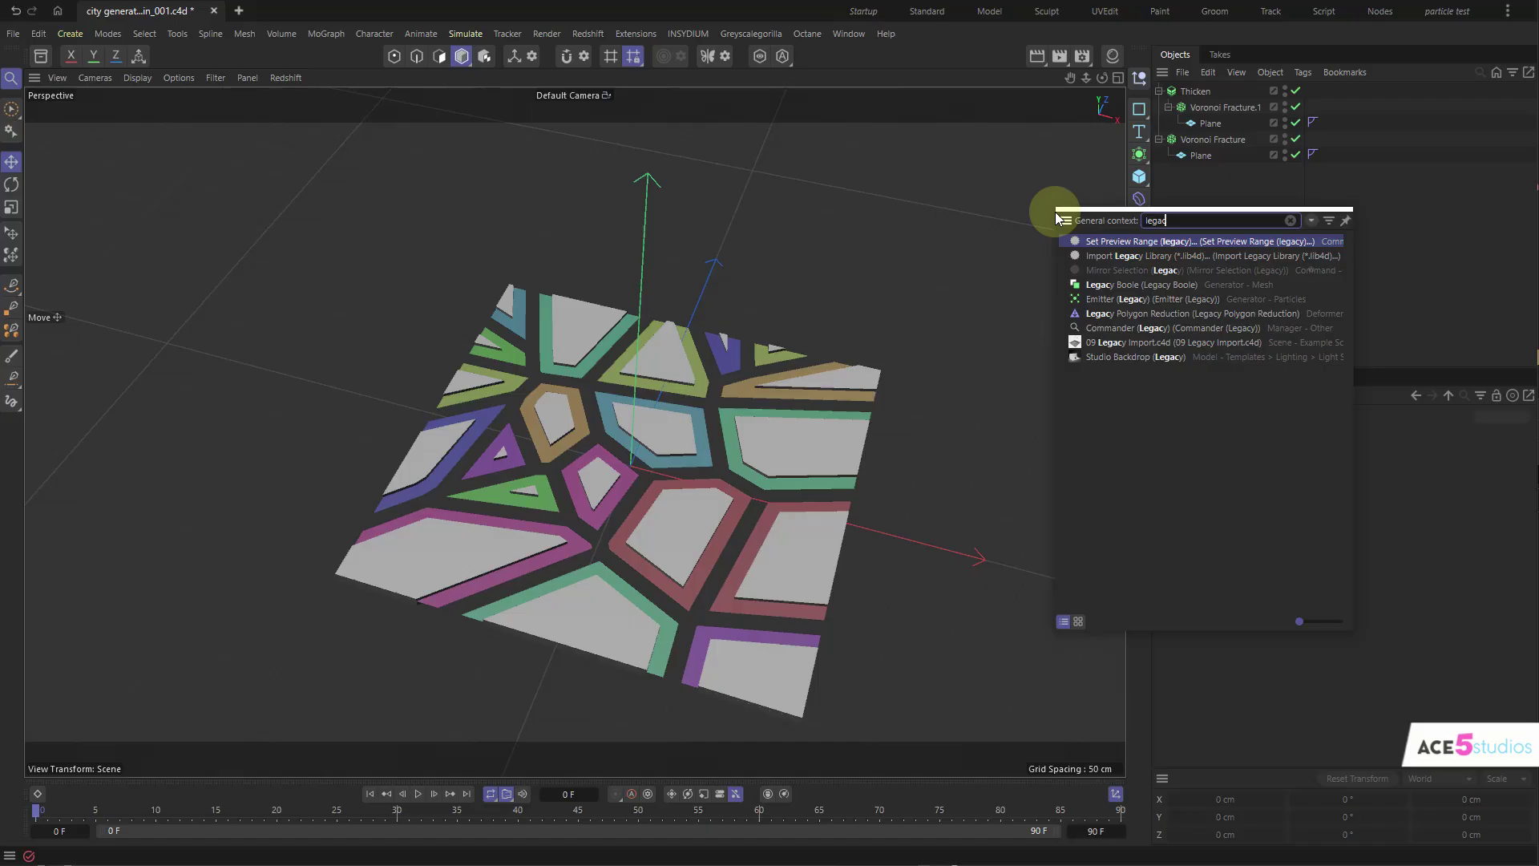
click(1137, 287)
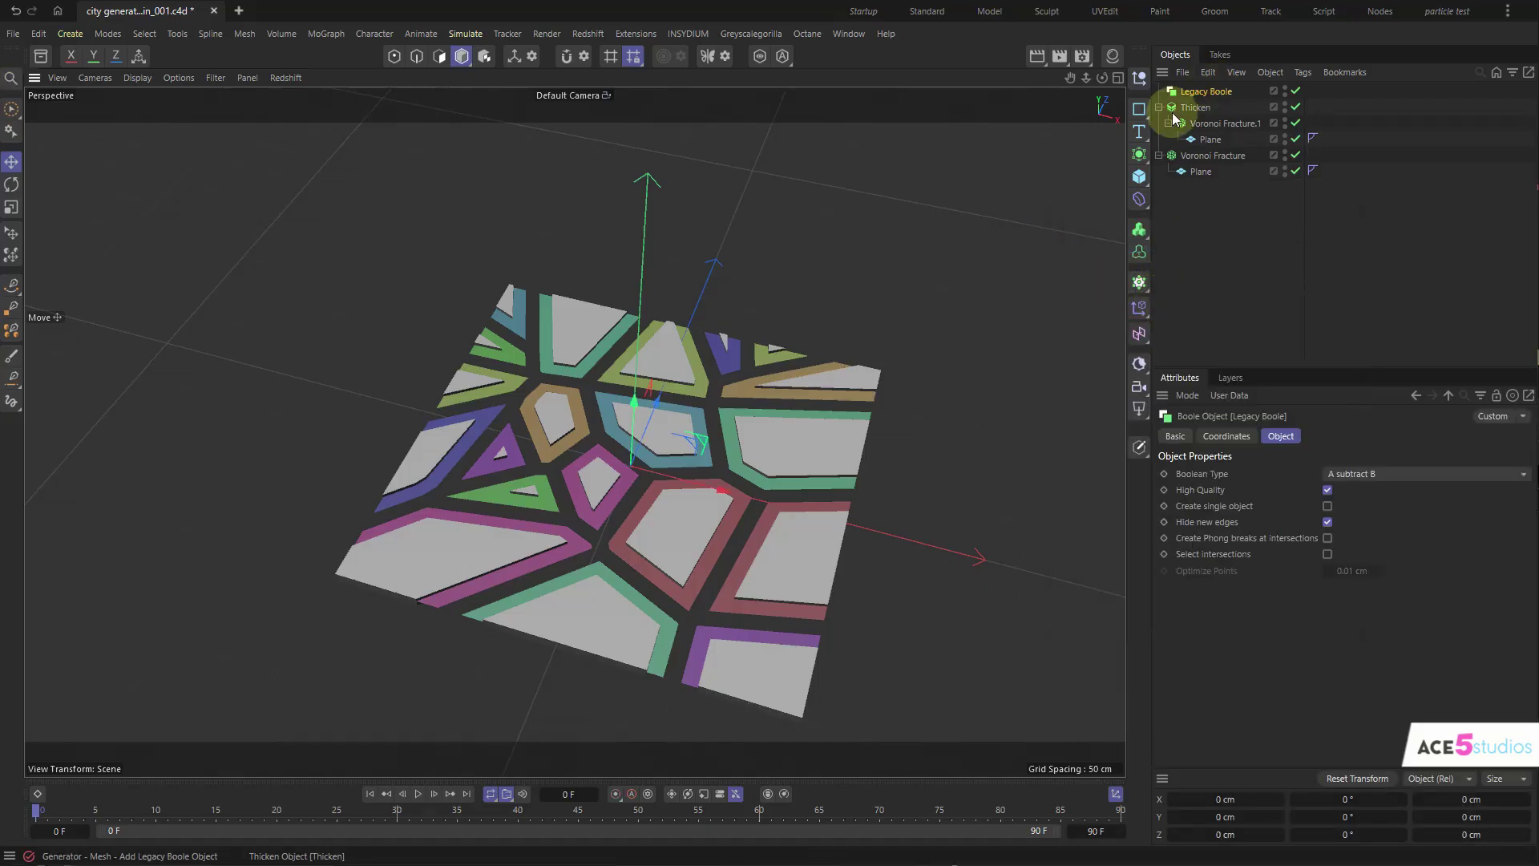
- Nest Thicken and Voronoi Fracture under Legacy Boole, with Voronoi Fracture first, to subtract the thickened pieces from it
drag(1174, 119, 1202, 91)
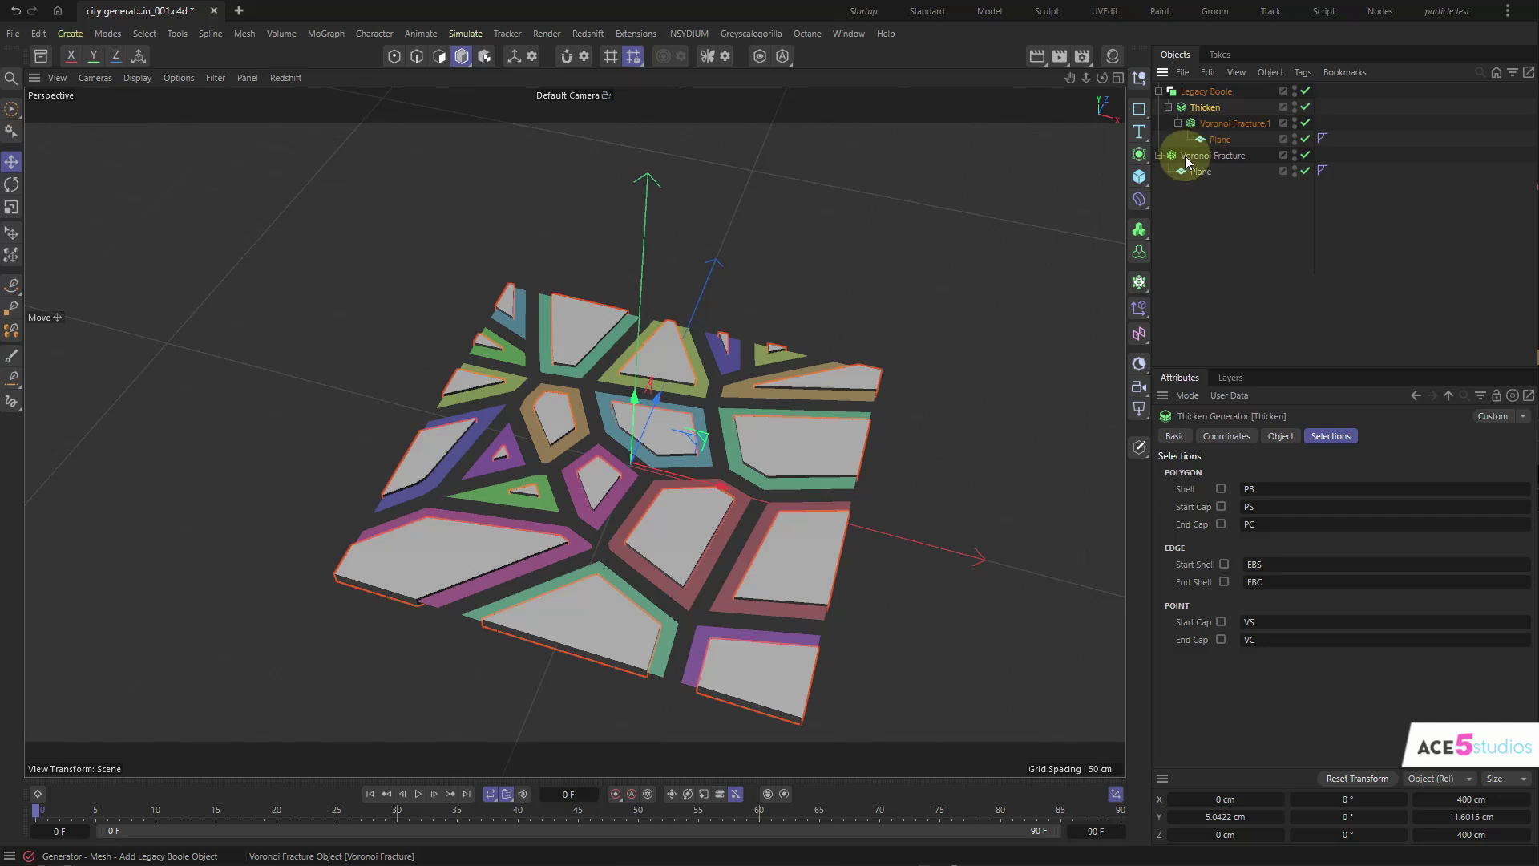
drag(1186, 162, 1203, 95)
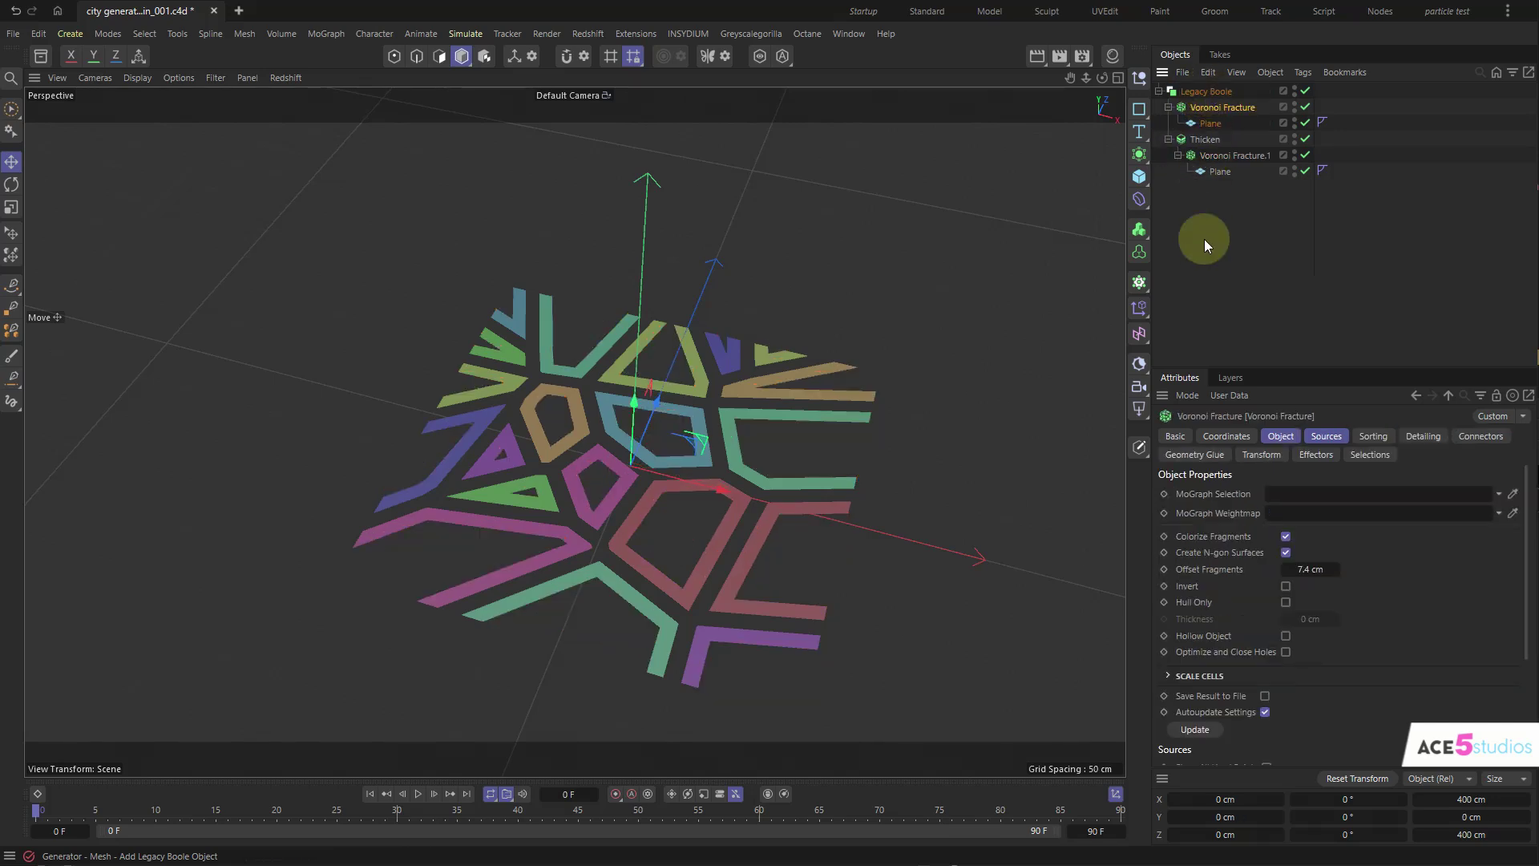
click(1206, 91)
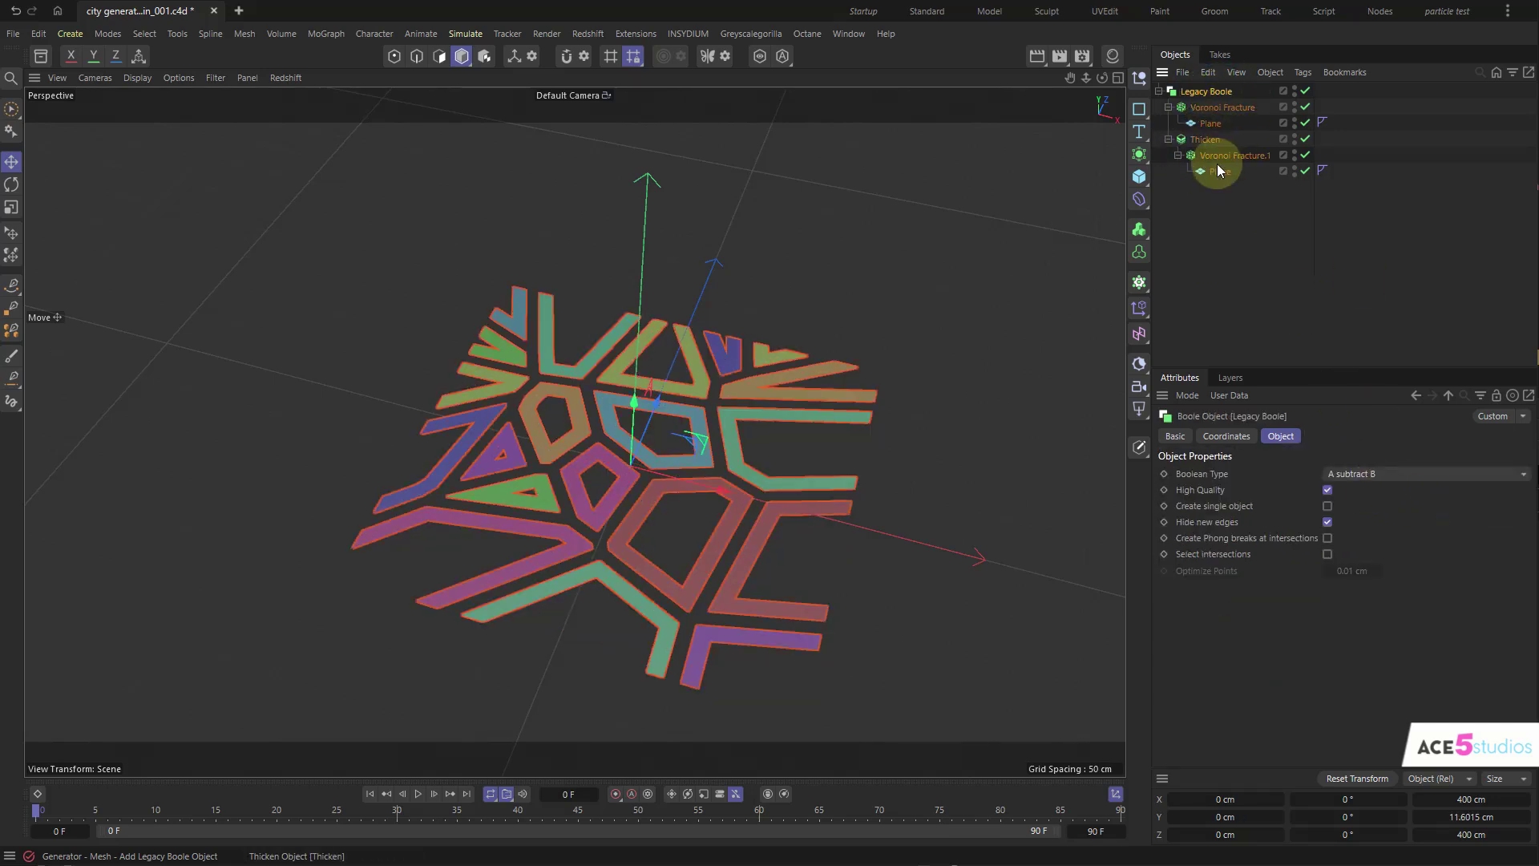
click(1219, 232)
alt+drag(573, 432, 721, 487)
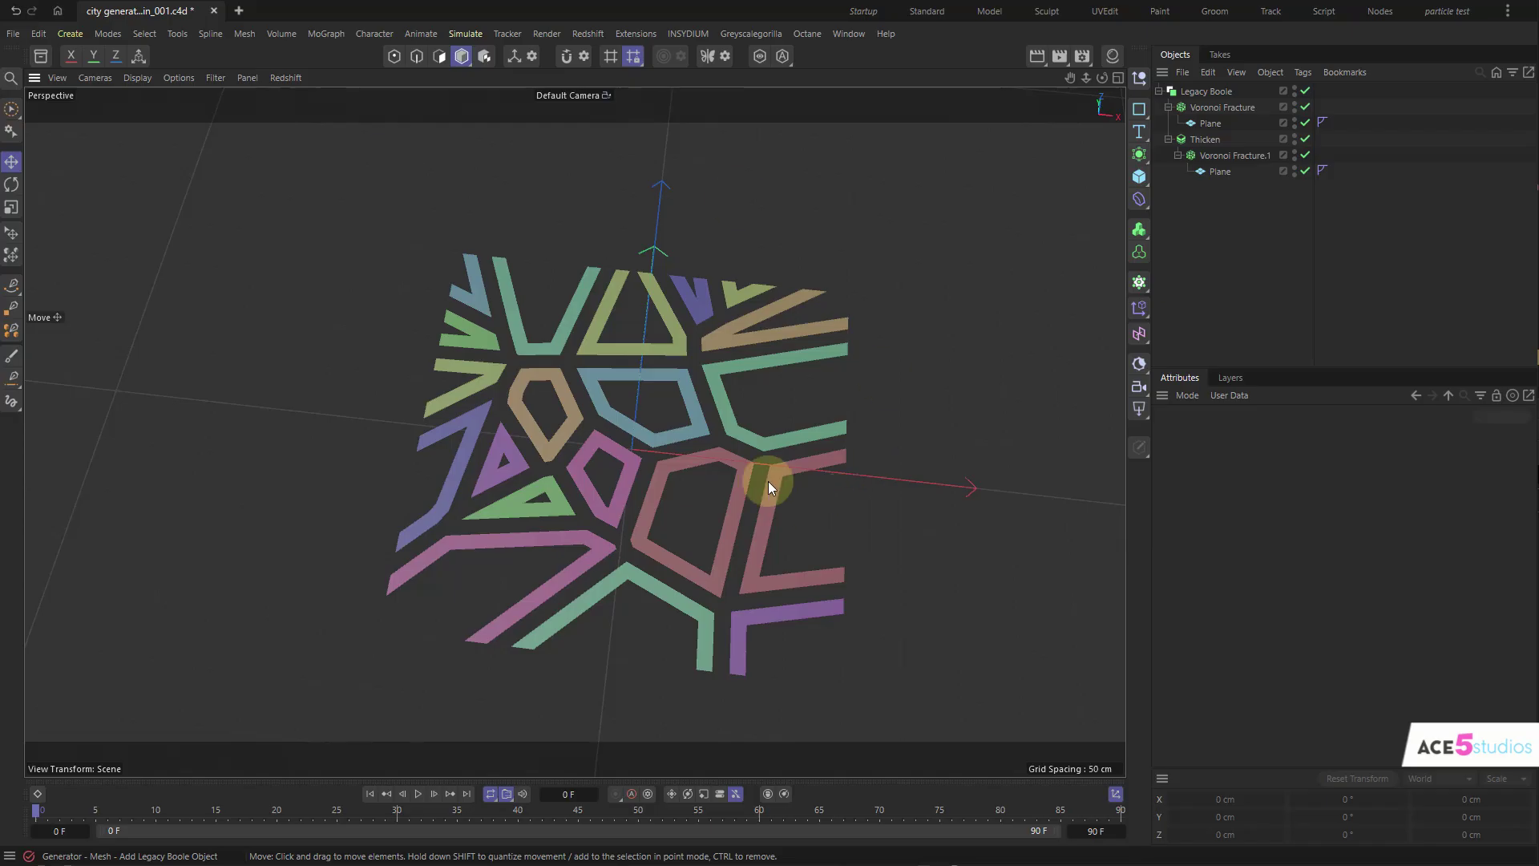
alt+drag(768, 481, 714, 484)
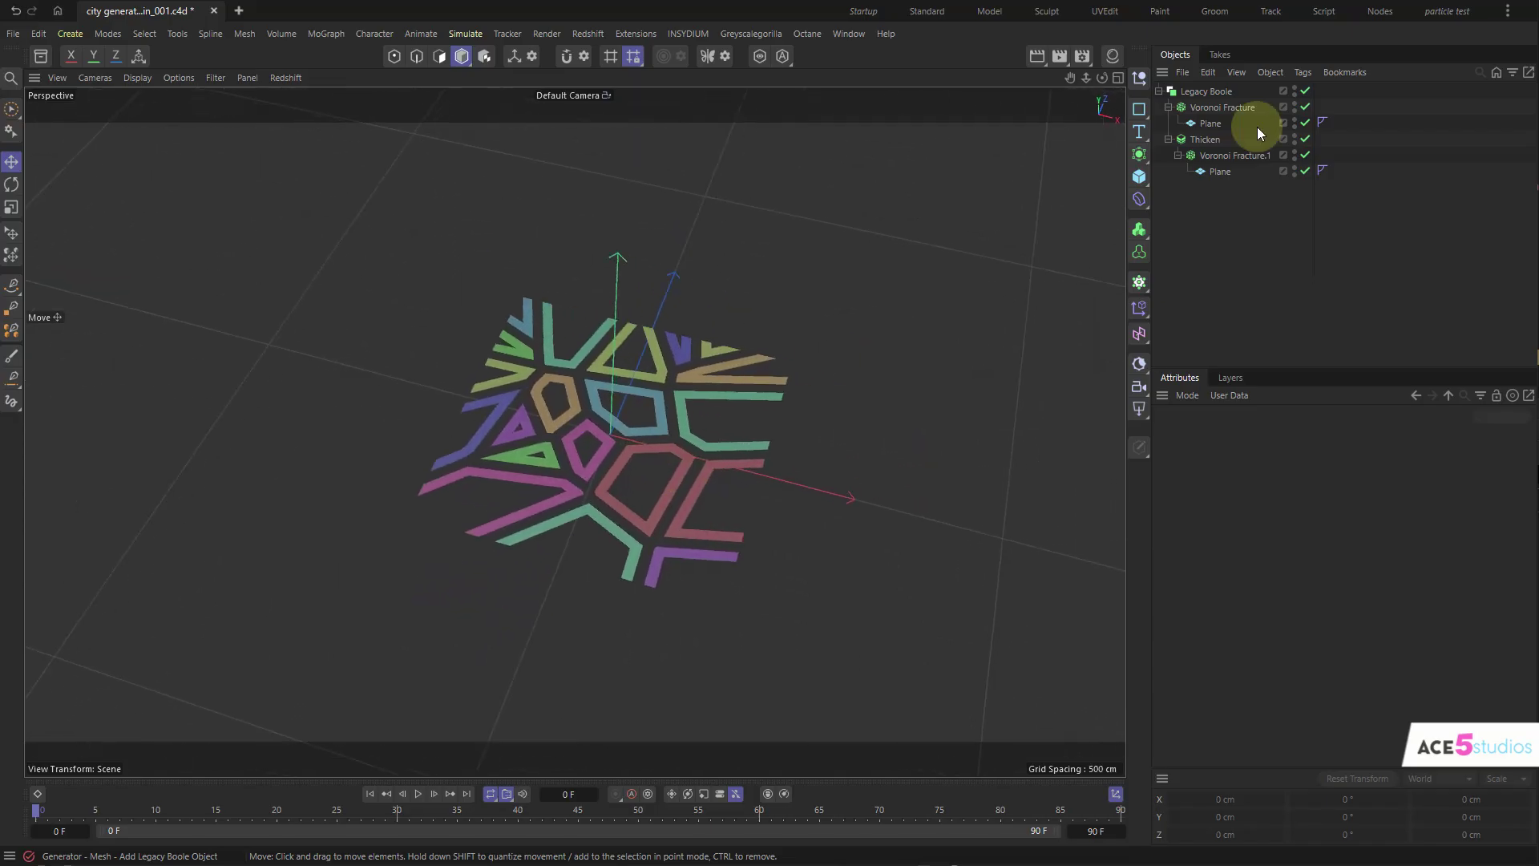
- Make the Plane inside Voronoi Fracture editable and select its outer edge on the +X side
click(1207, 122)
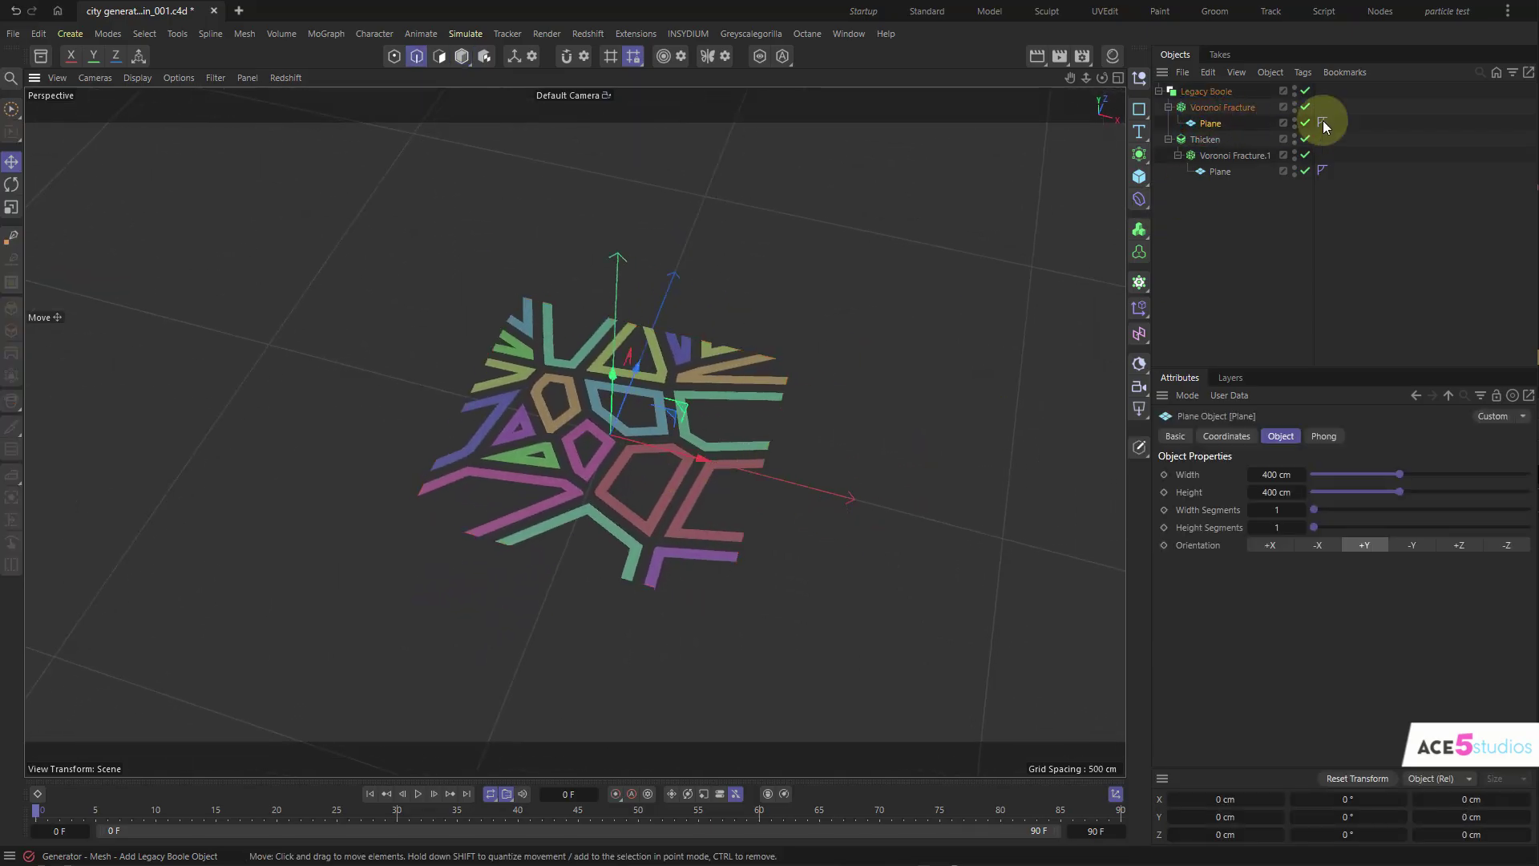
key(c)
click(746, 521)
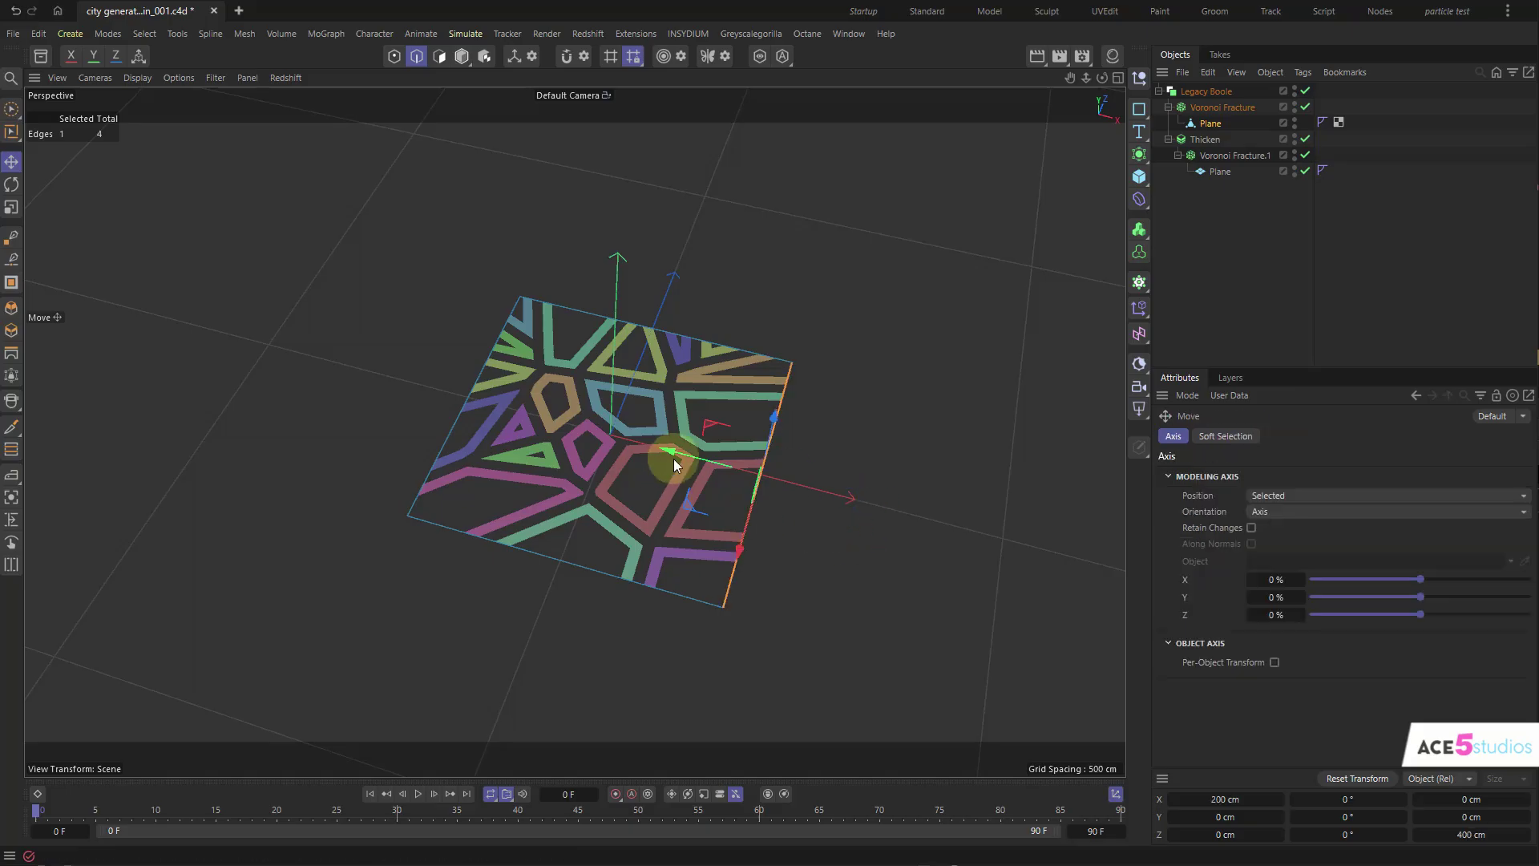
- Try extruding the selected edge outward to about X 451 cm, then undo the extension and deselect everything
drag(673, 465, 786, 653)
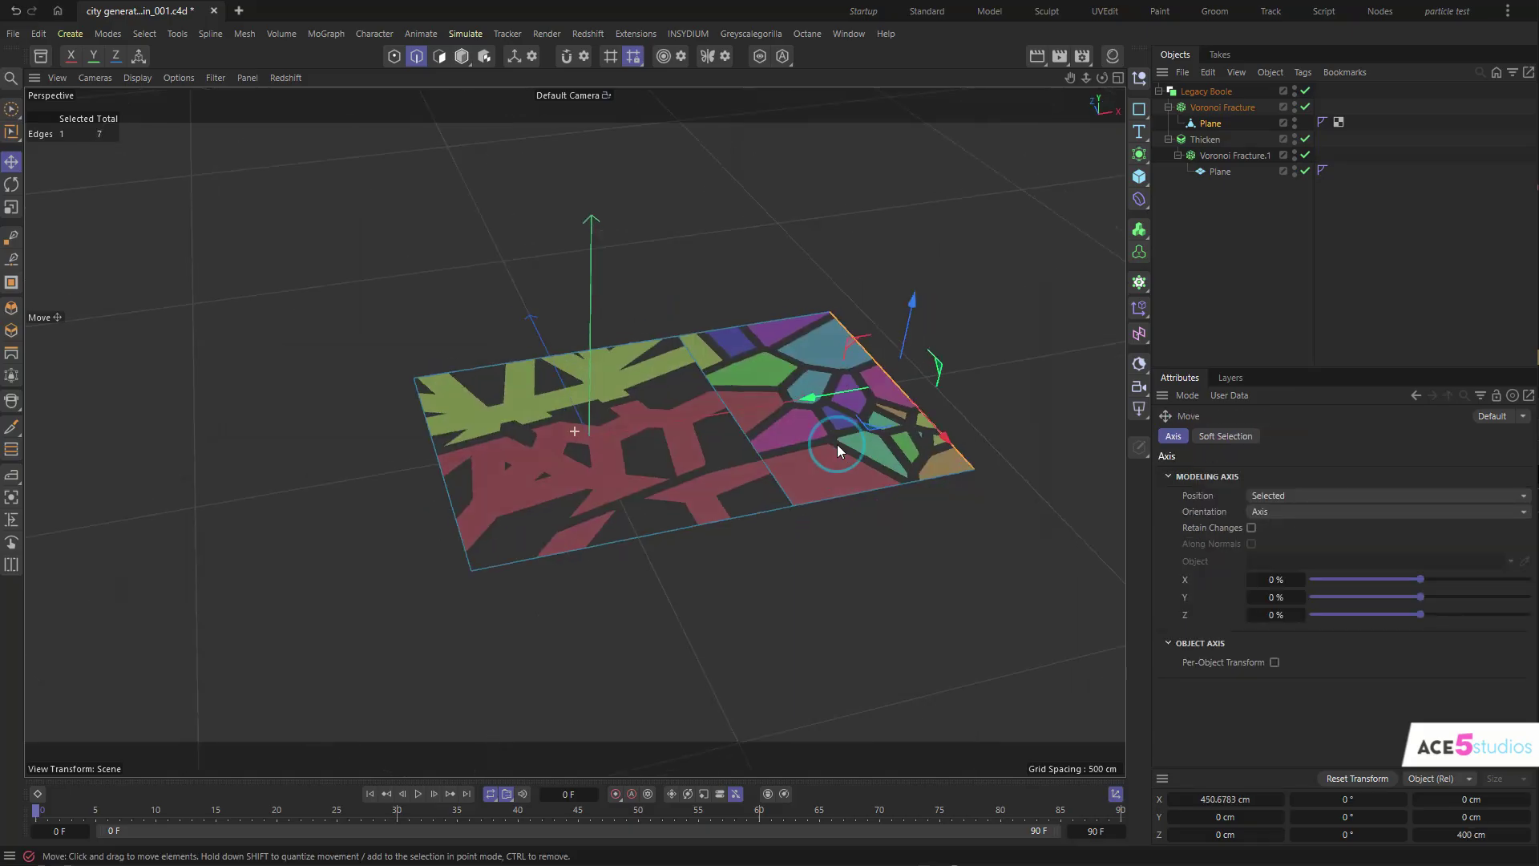
alt+drag(837, 444, 781, 577)
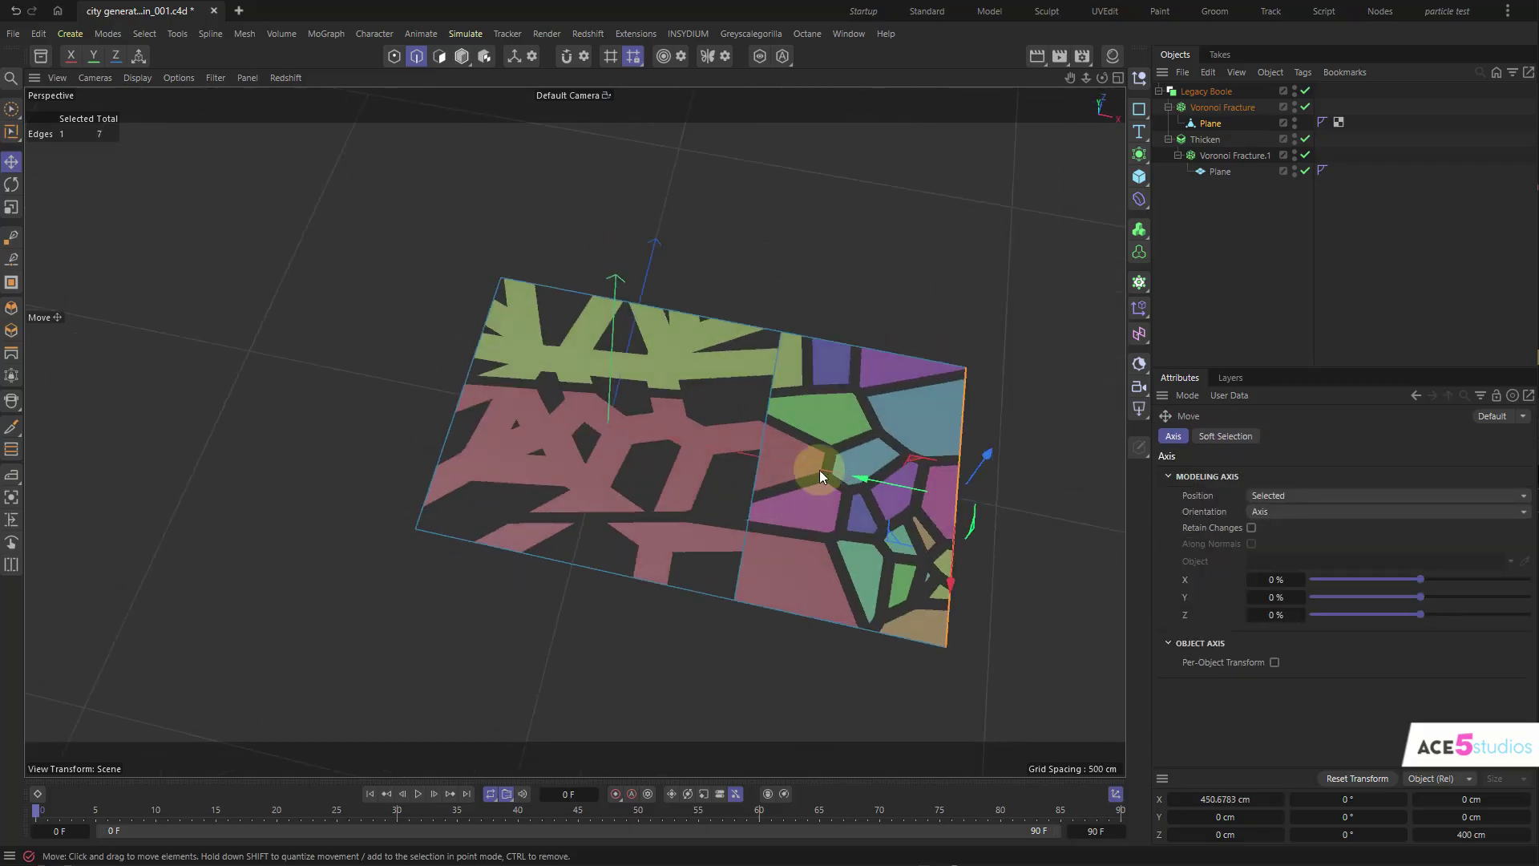
key(ctrl+z)
click(1223, 198)
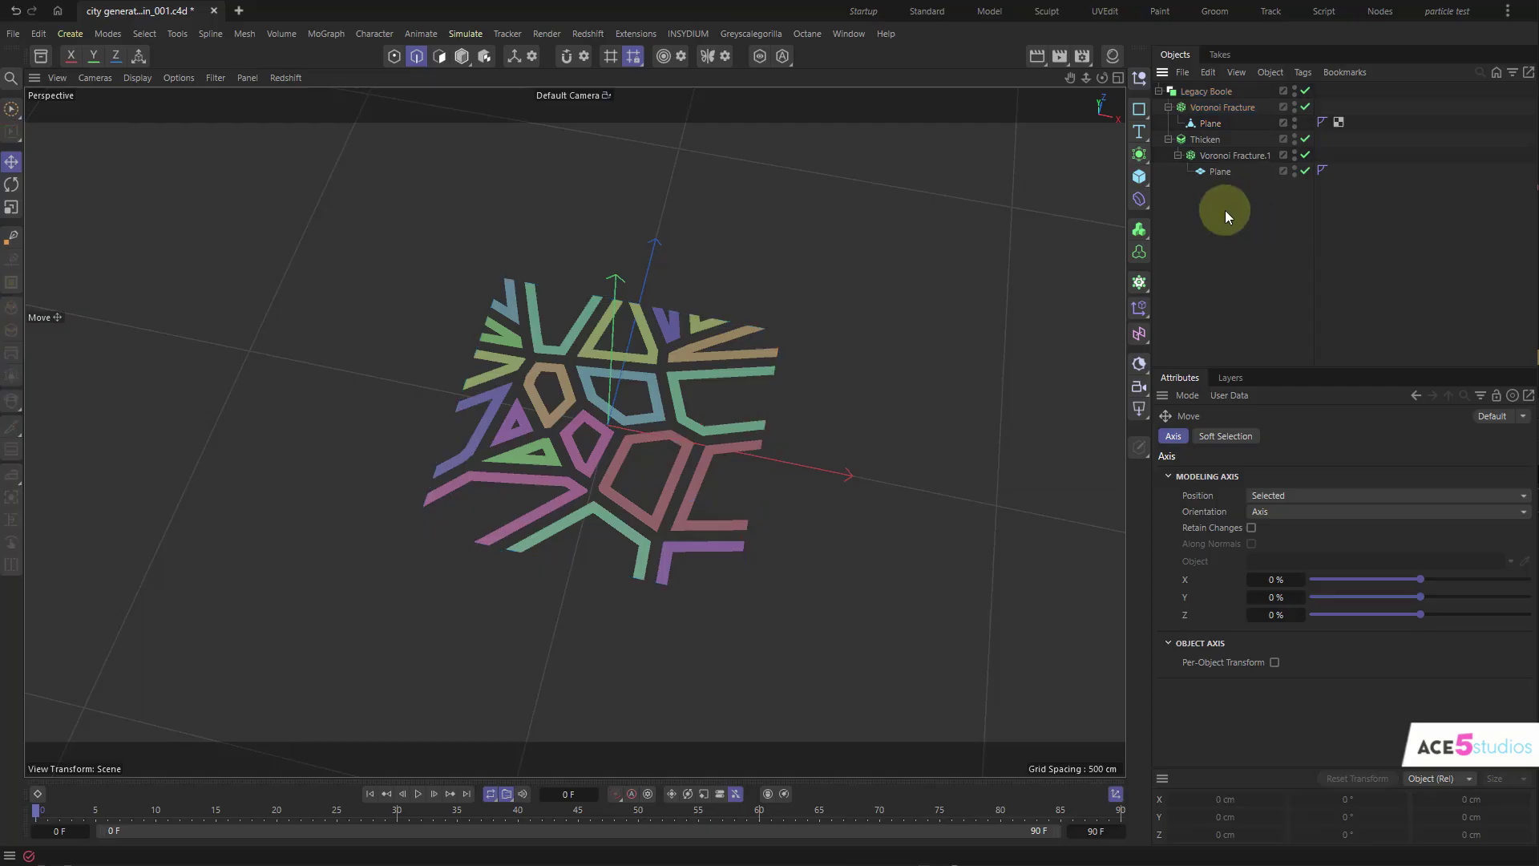
- Move the editable Plane out of Voronoi Fracture to the top level of the hierarchy, above Legacy Boole
click(1208, 123)
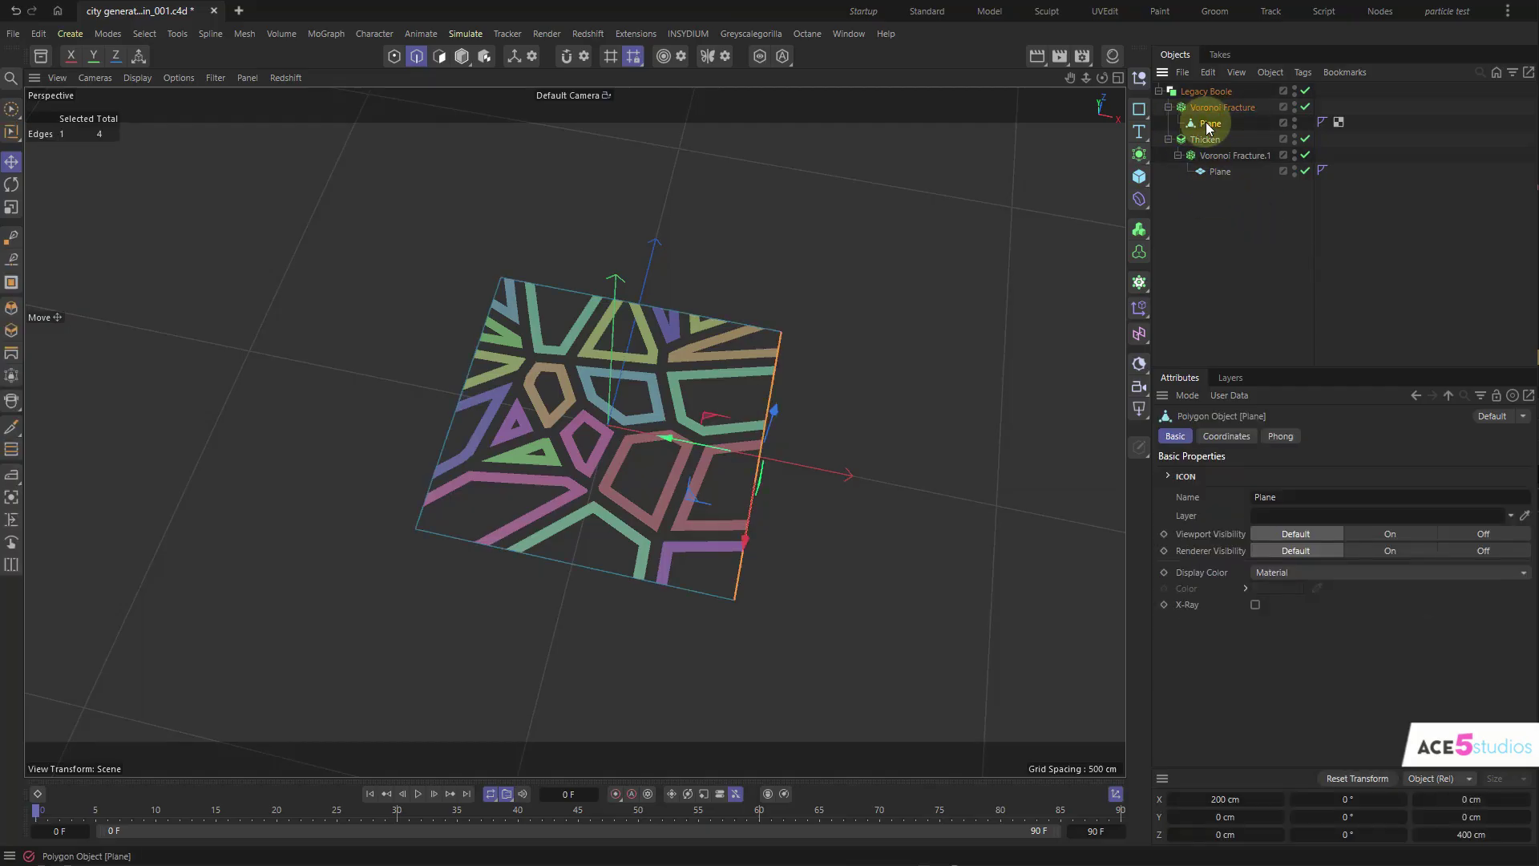
drag(1208, 123, 1196, 90)
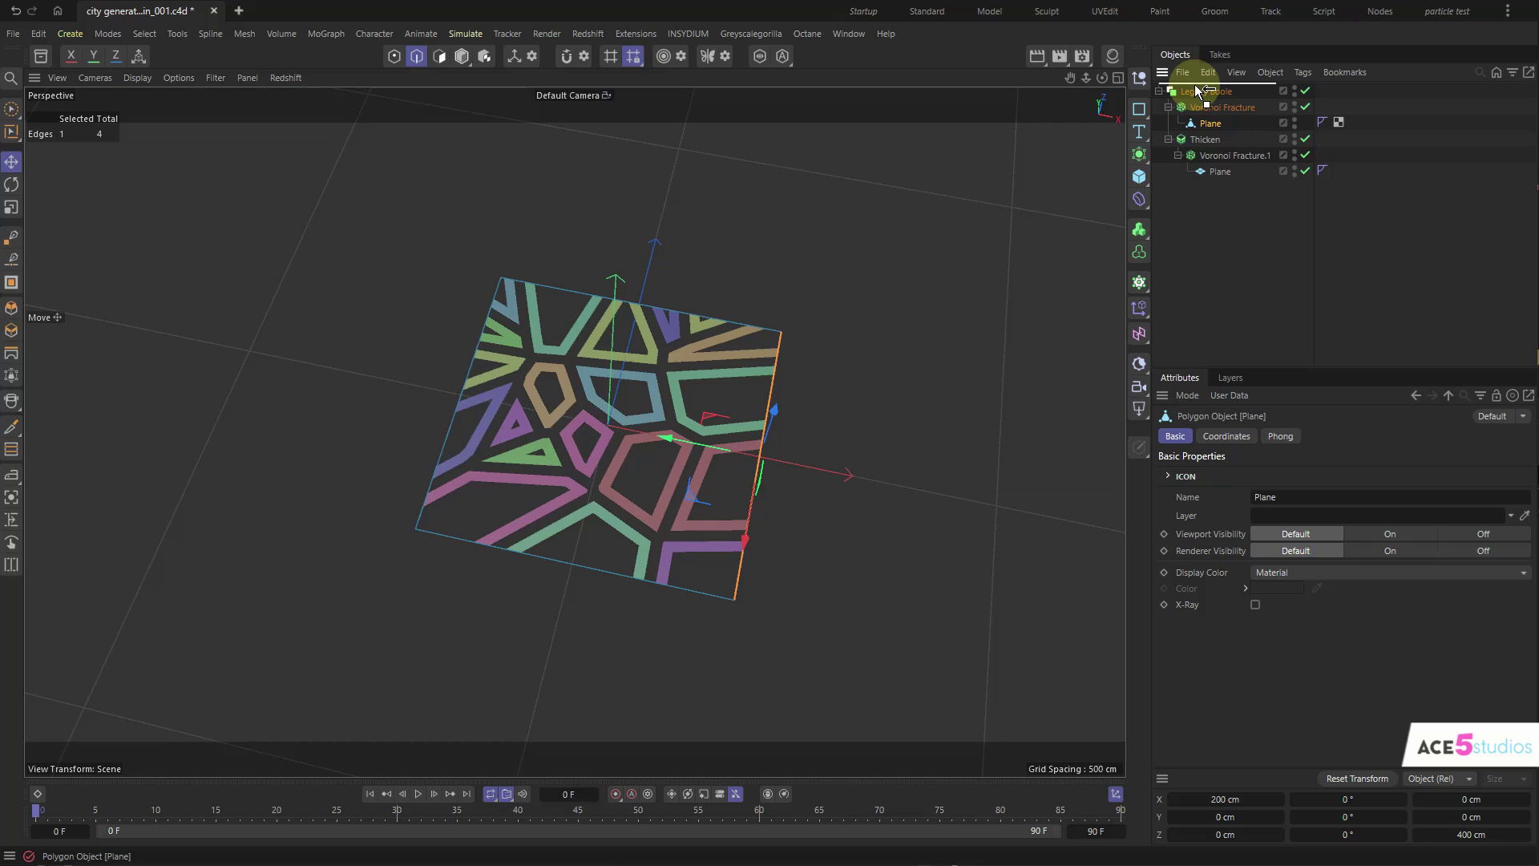
drag(1196, 89, 1194, 92)
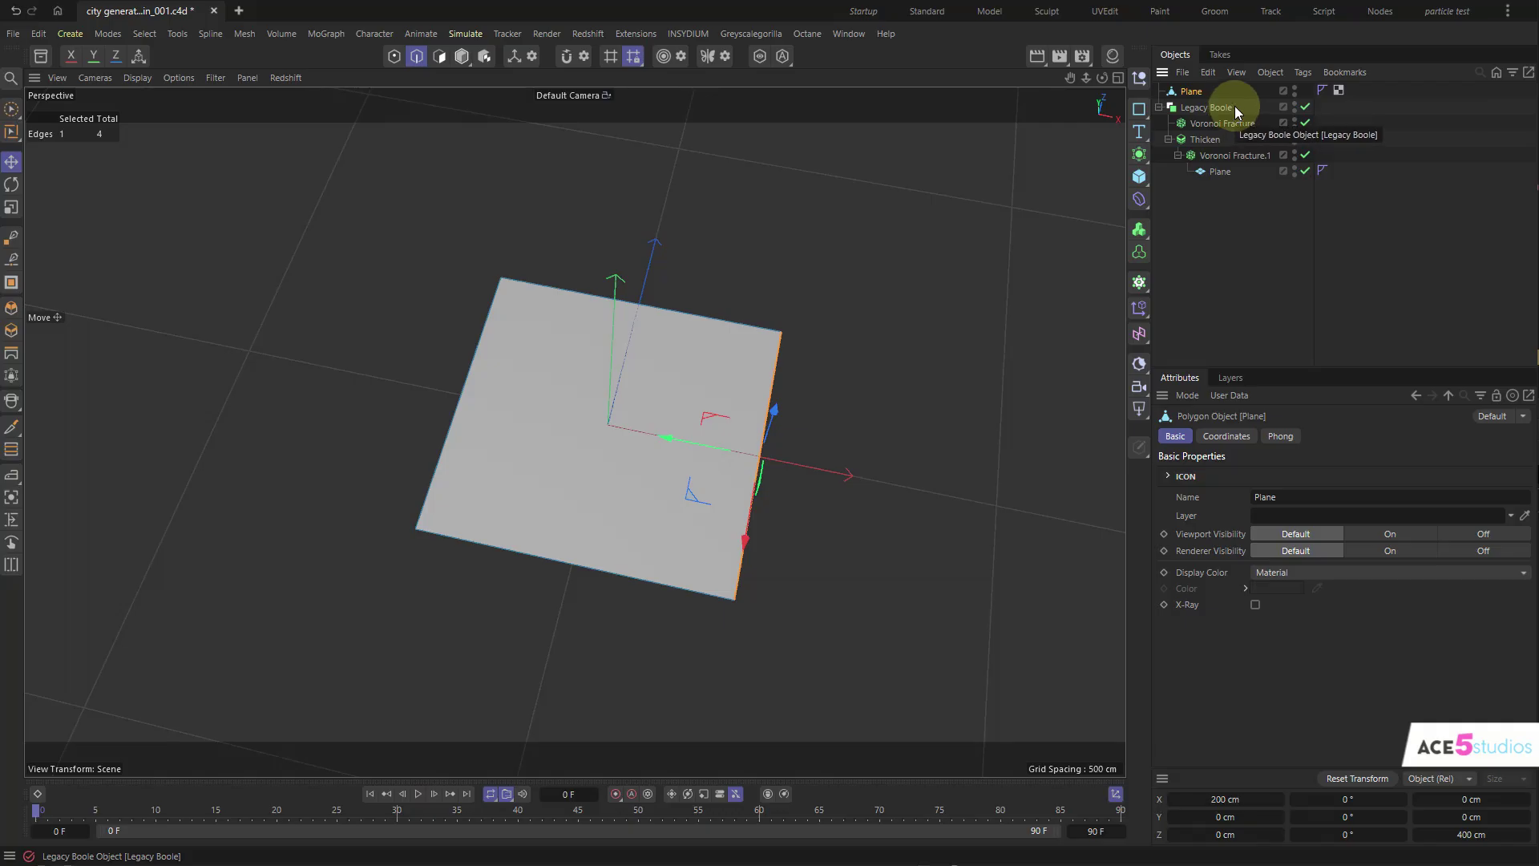
- Create an Instance of the top-level Plane and search the commands for "instan" to point out the Instance object
key(alt+i)
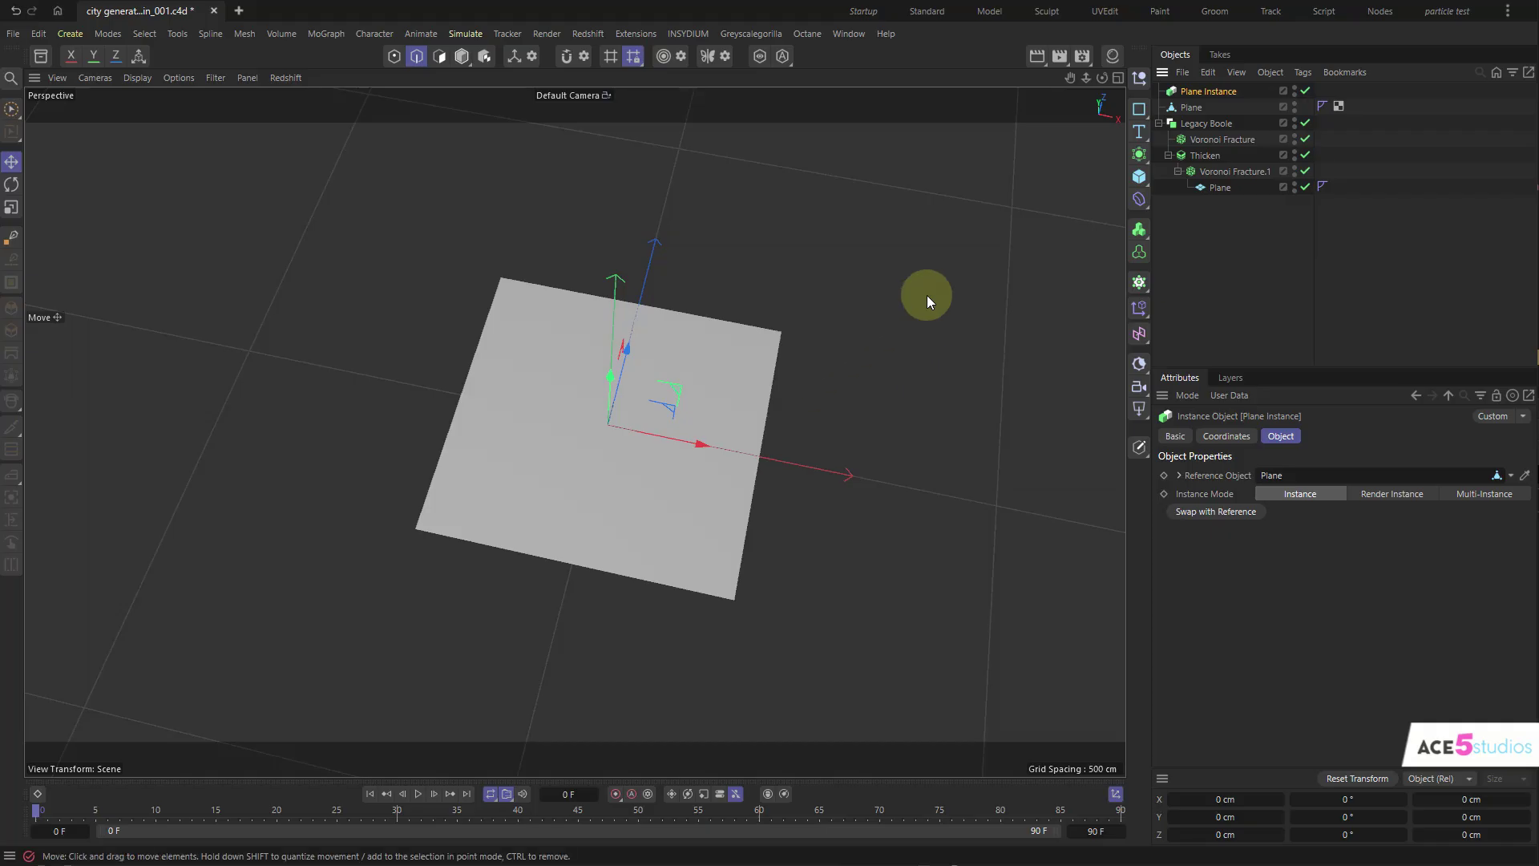
key(shift+c)
text(instan)
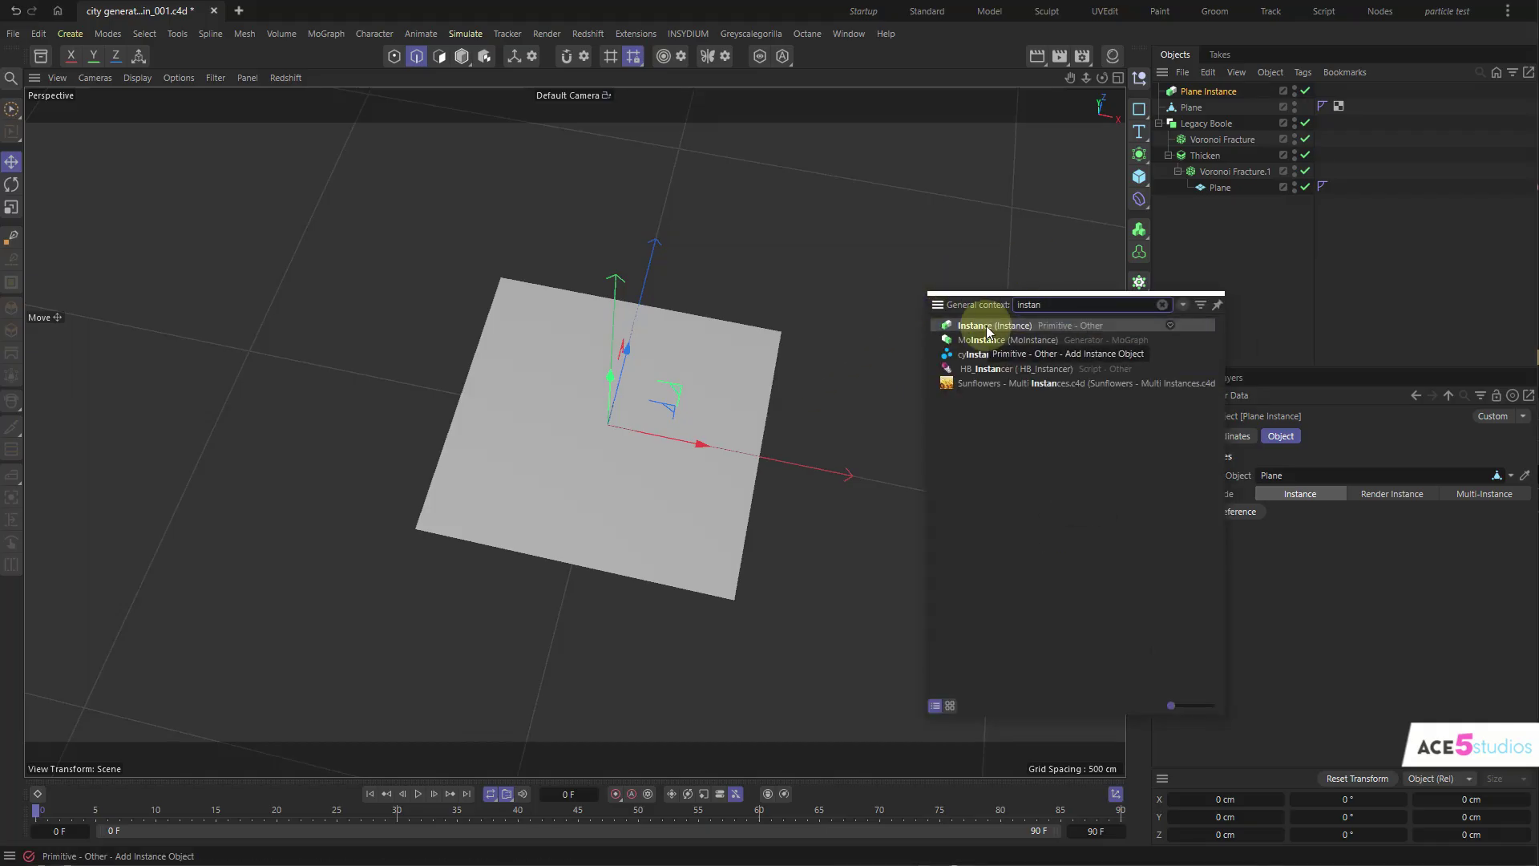
click(1225, 163)
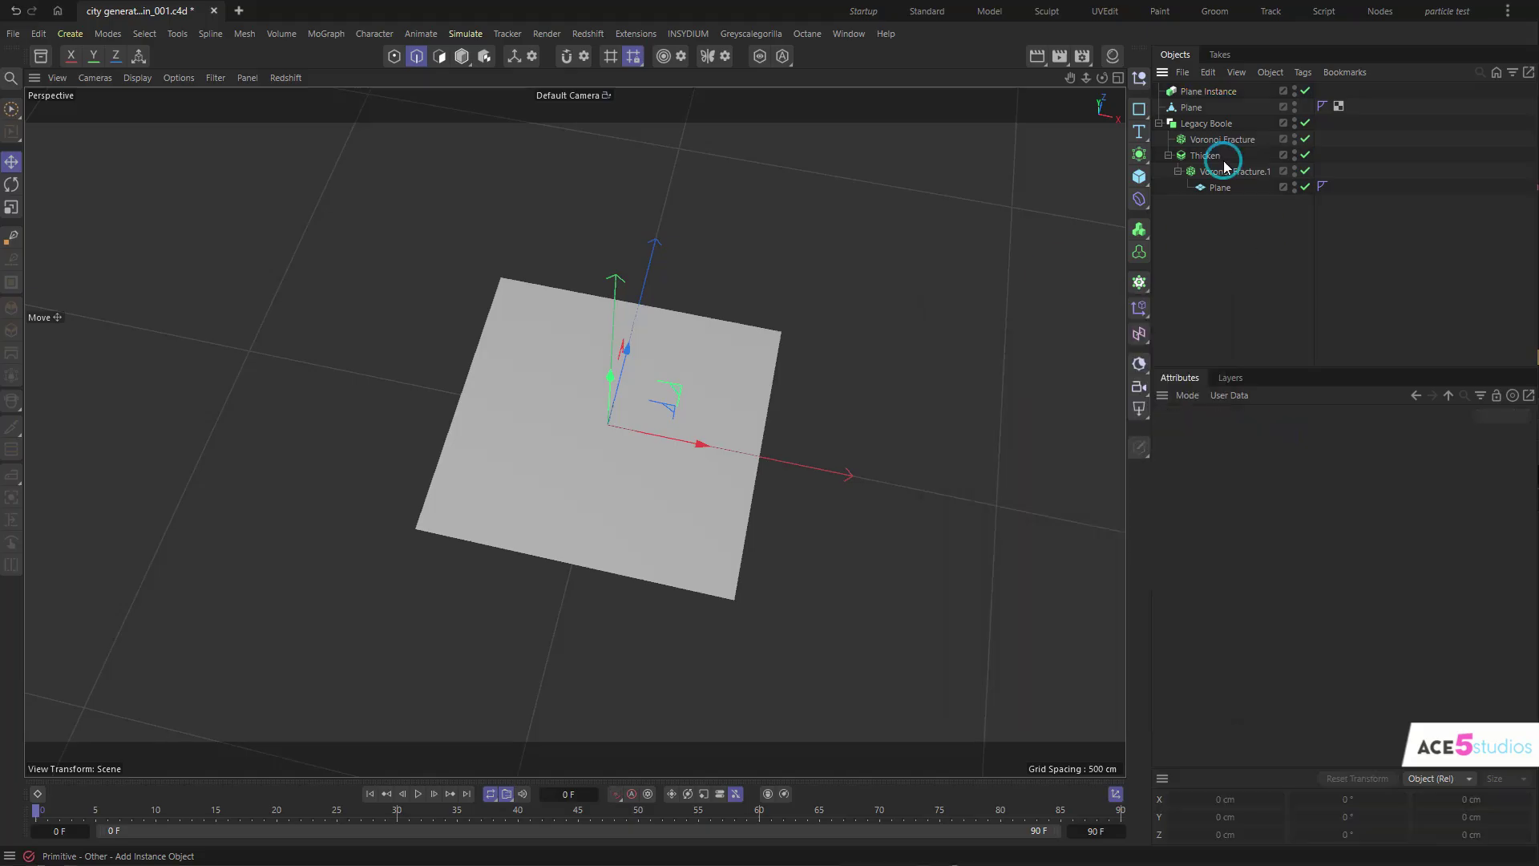
- Place a Plane Instance inside both Voronoi Fracture and Voronoi Fracture.1, and delete the old Plane from Voronoi Fracture.1
click(1190, 93)
drag(1201, 110, 1225, 173)
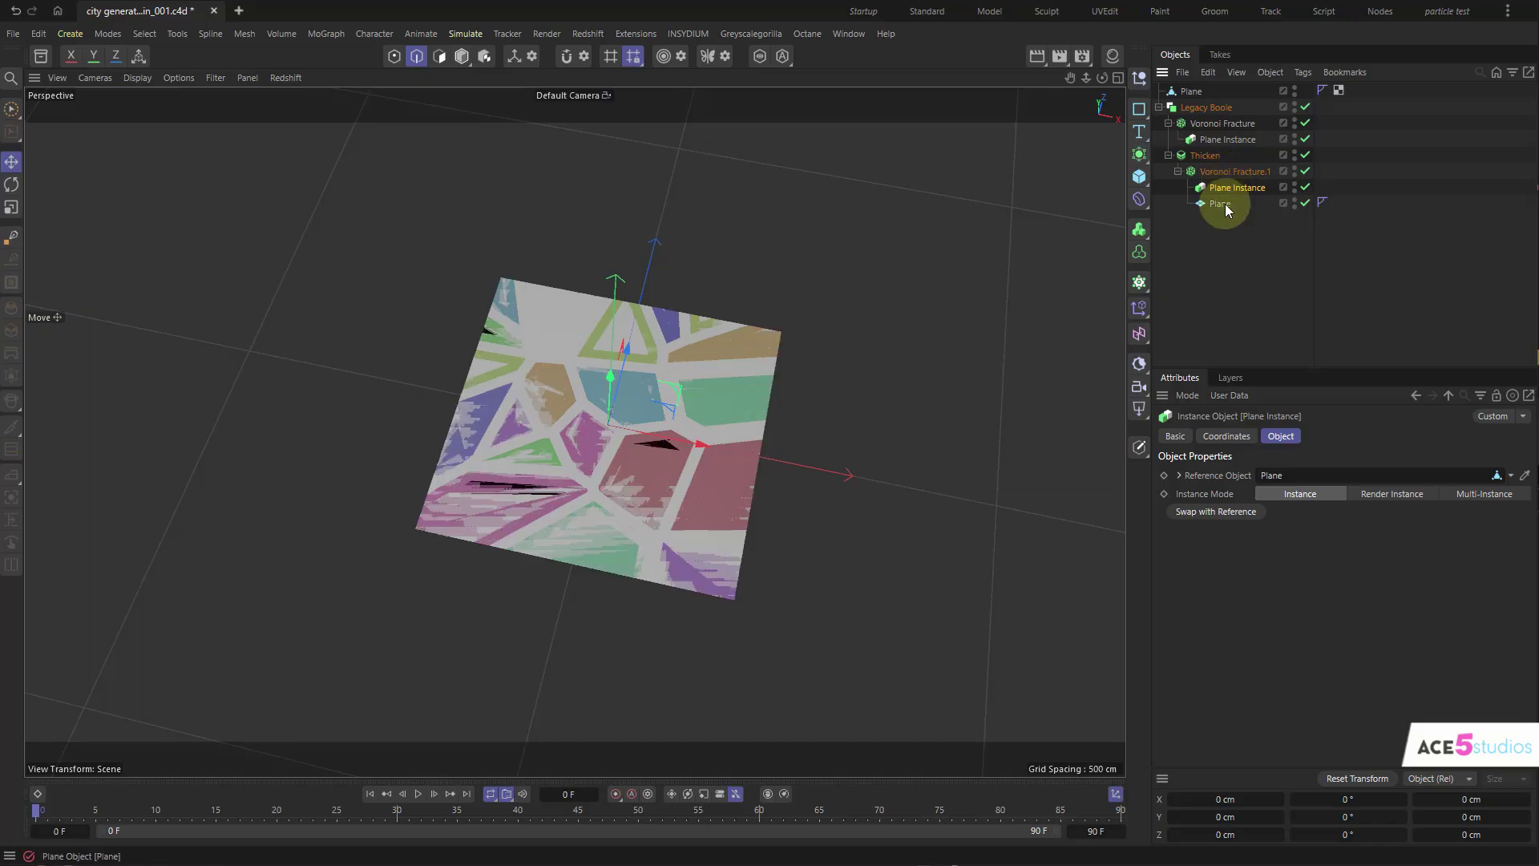
click(1220, 204)
key(Delete)
- Try to shift the Plane Instance inside Voronoi Fracture.1, and the fracture itself, along Y while in Edges mode
alt+drag(642, 452, 630, 513)
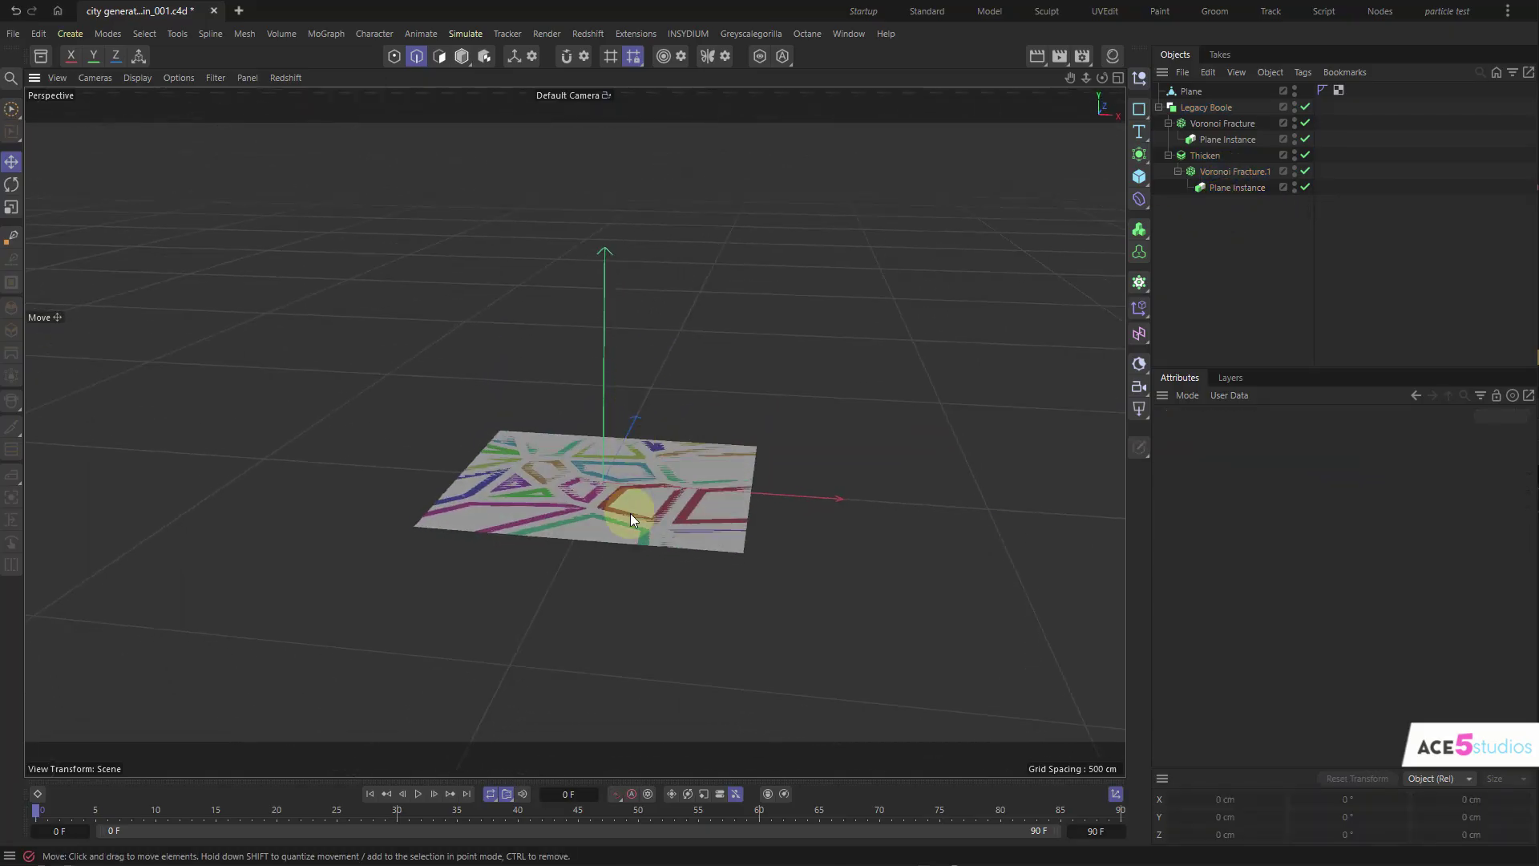
alt+right_drag(630, 513, 702, 523)
mouse_move(694, 529)
alt+mouse_down()
mouse_move(697, 454)
mouse_move(699, 520)
alt+mouse_up()
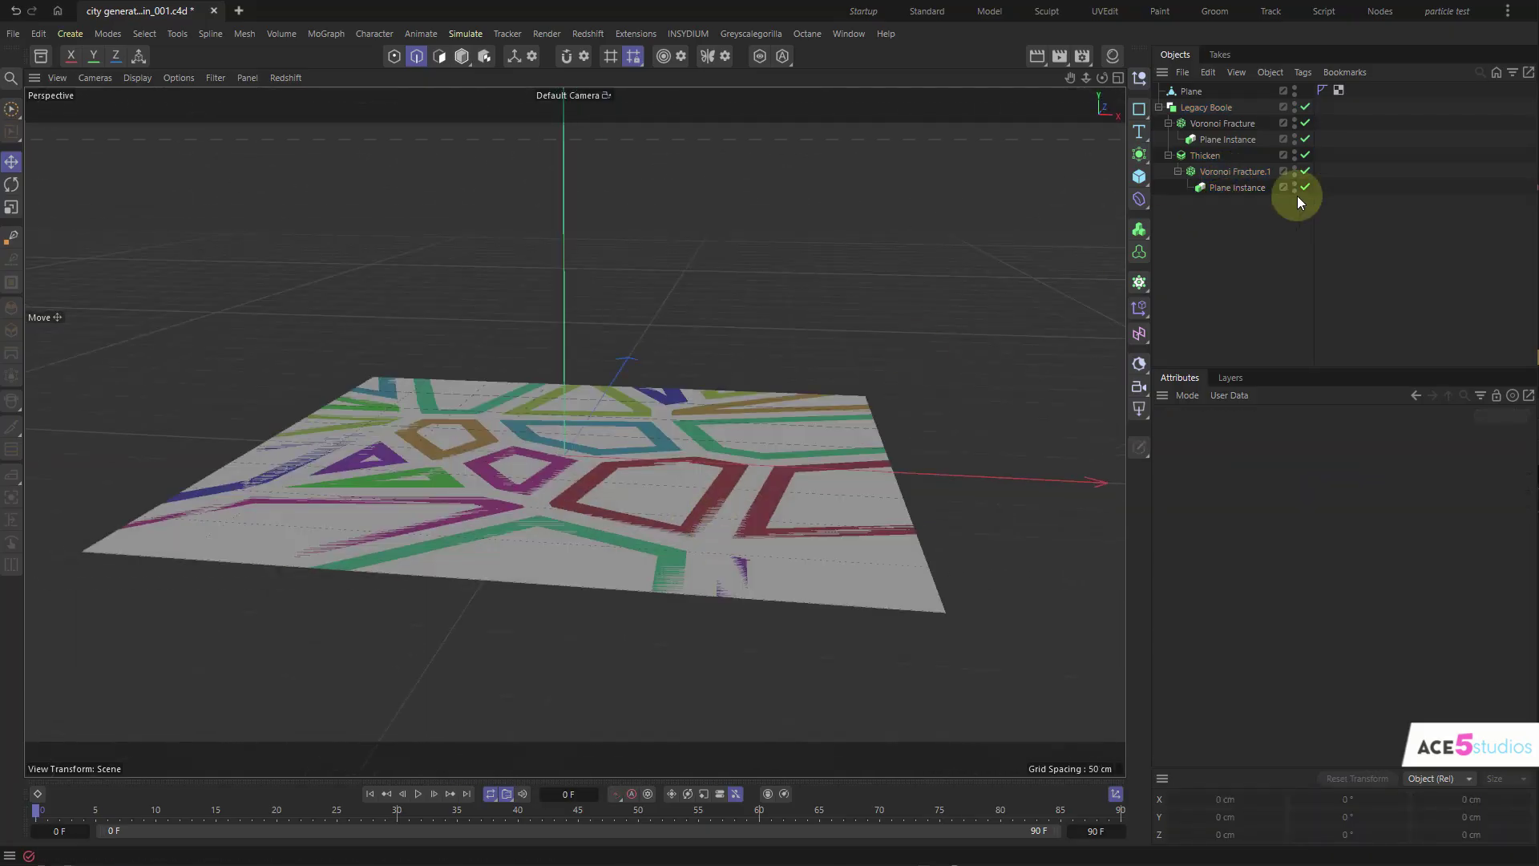
click(1226, 189)
drag(561, 374, 566, 383)
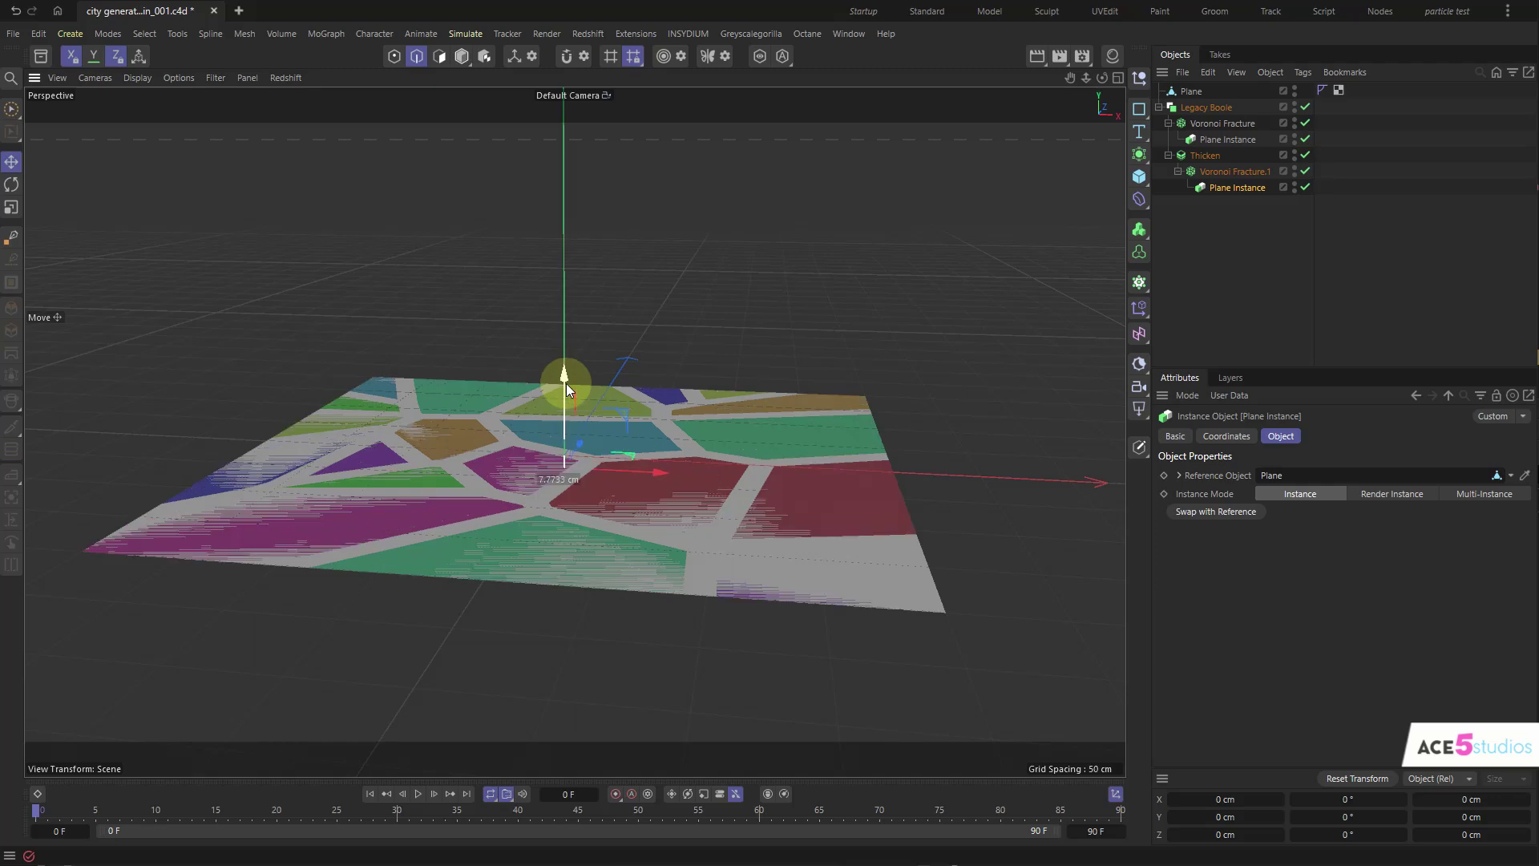
alt+drag(637, 509, 669, 412)
alt+drag(660, 439, 609, 425)
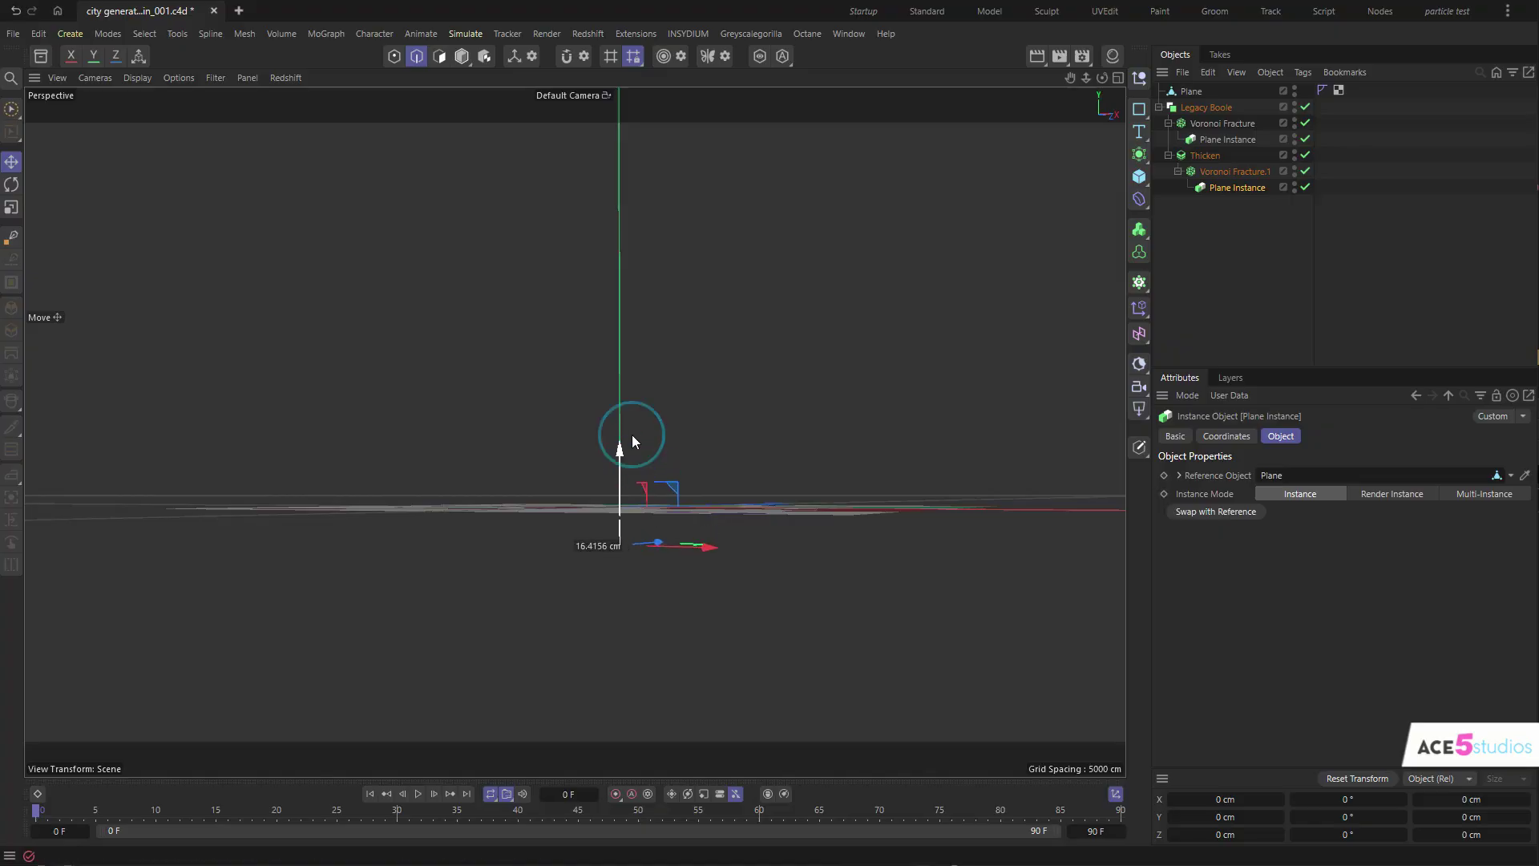
click(1234, 170)
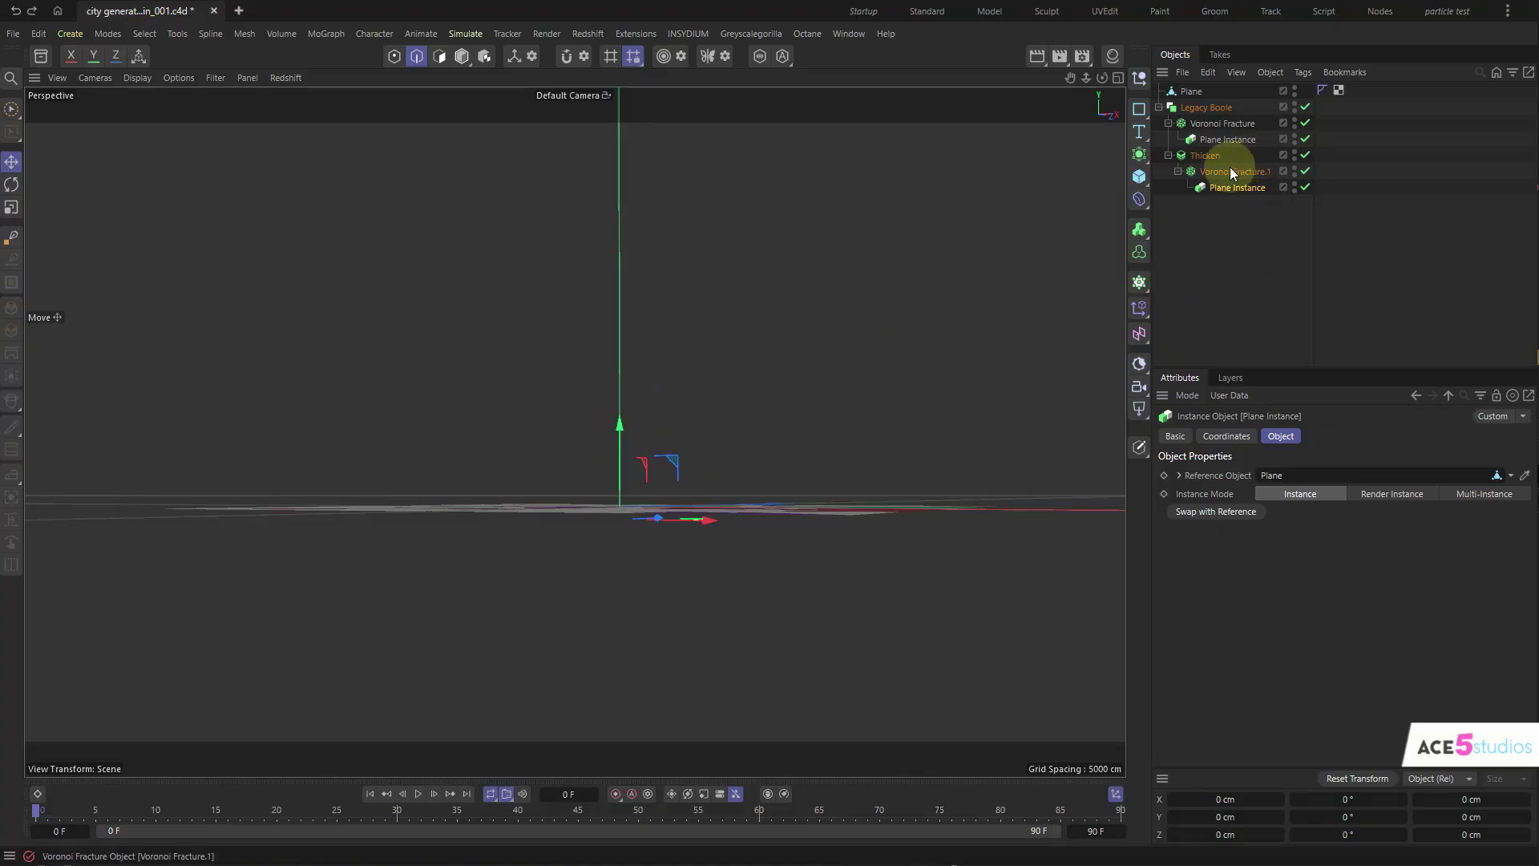
drag(625, 428, 625, 408)
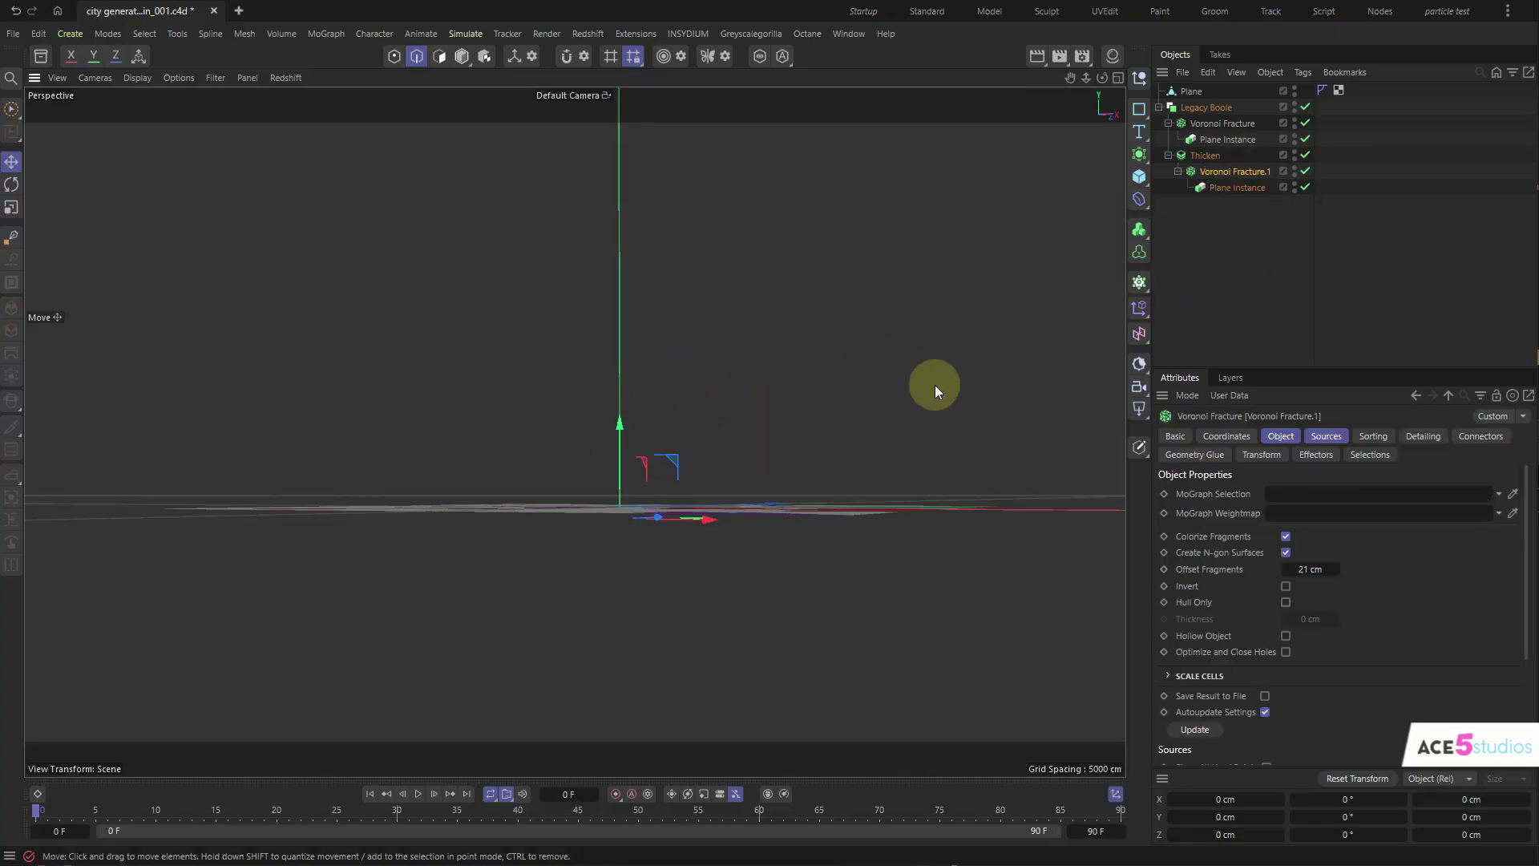
- Switch to Model mode and lower the Plane Instance inside Voronoi Fracture.1 to about -6.7 cm in Y
key(Return)
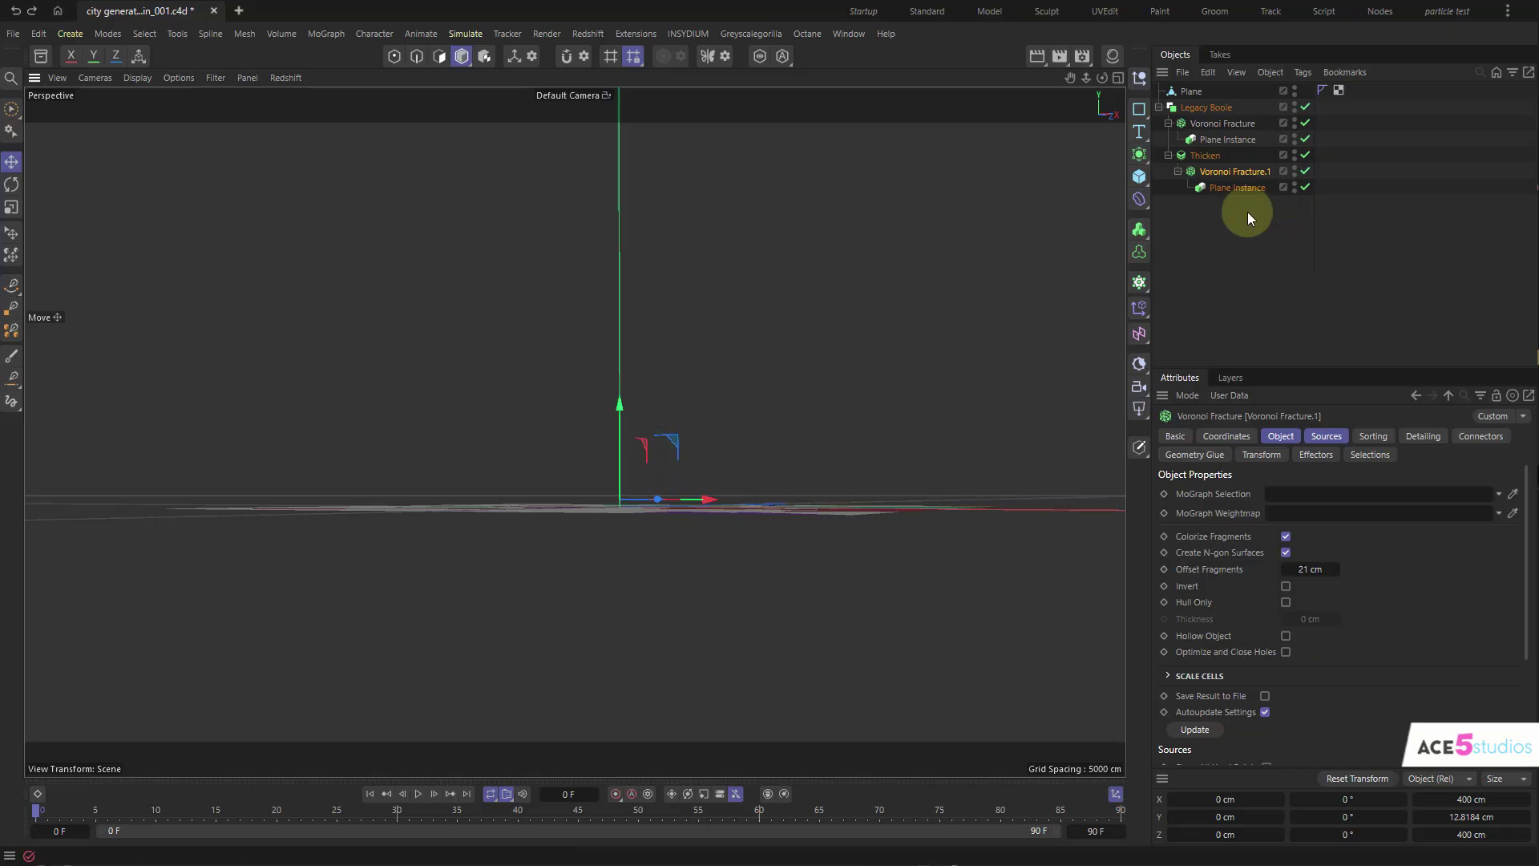
click(1237, 187)
drag(623, 432, 639, 421)
alt+drag(727, 484, 877, 431)
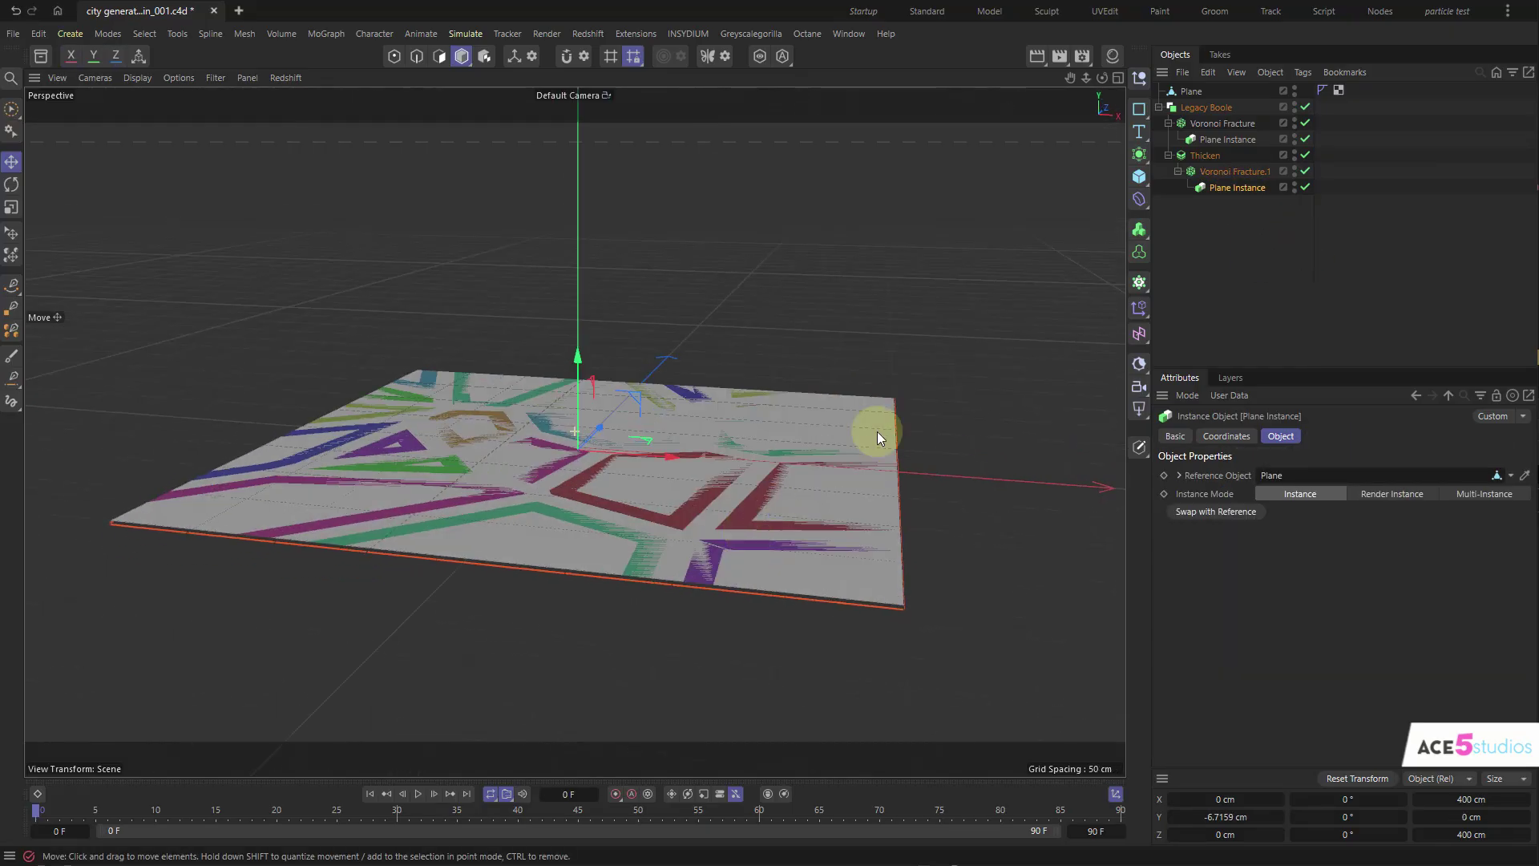
- Group the top-level Plane under a null and rename the null "Main plane"
click(1181, 93)
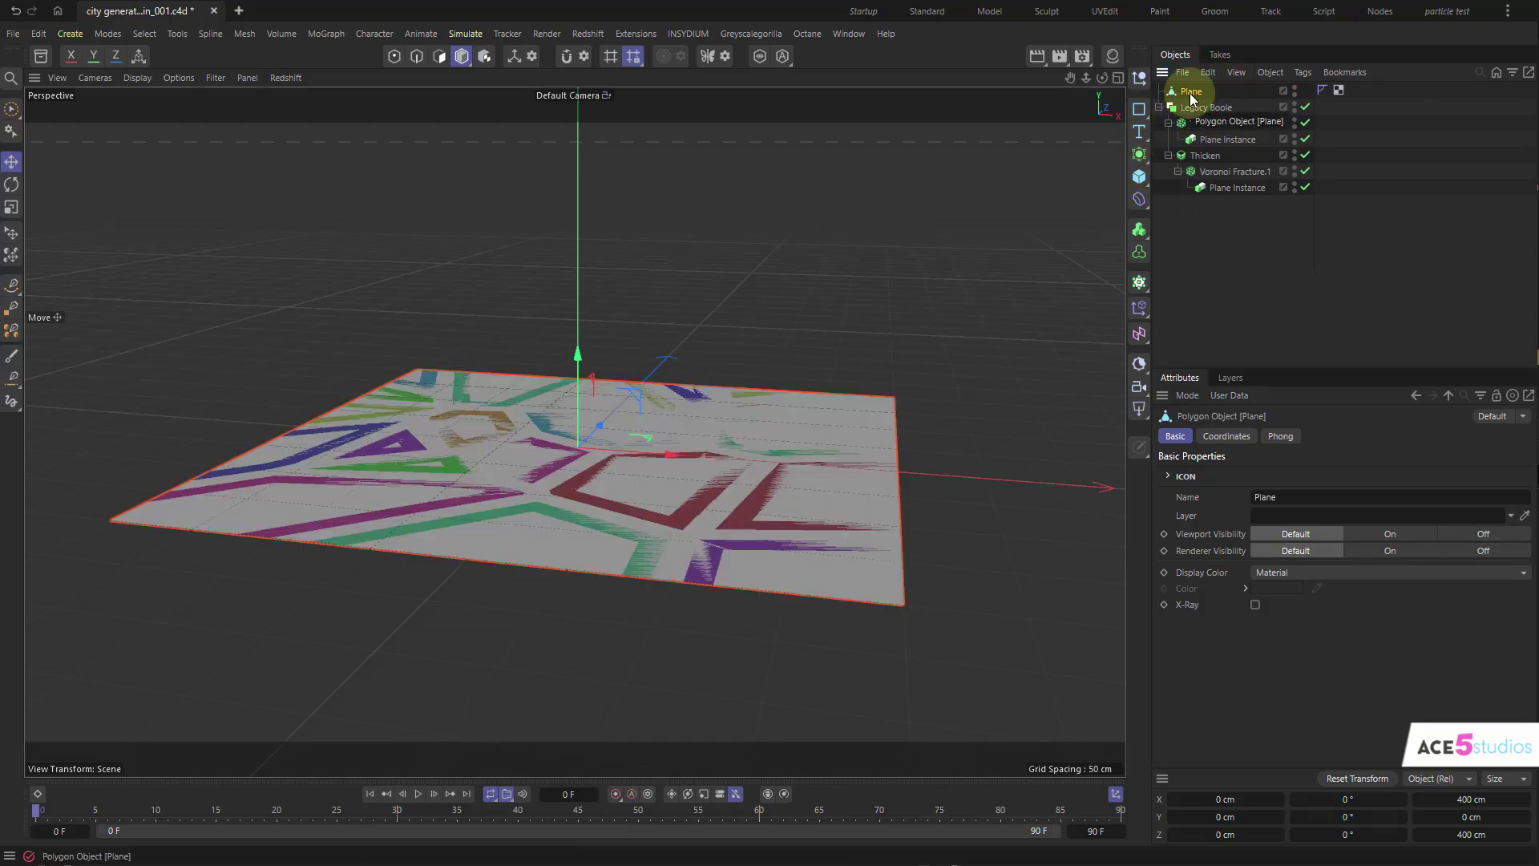
key(alt+g)
double_click(1192, 93)
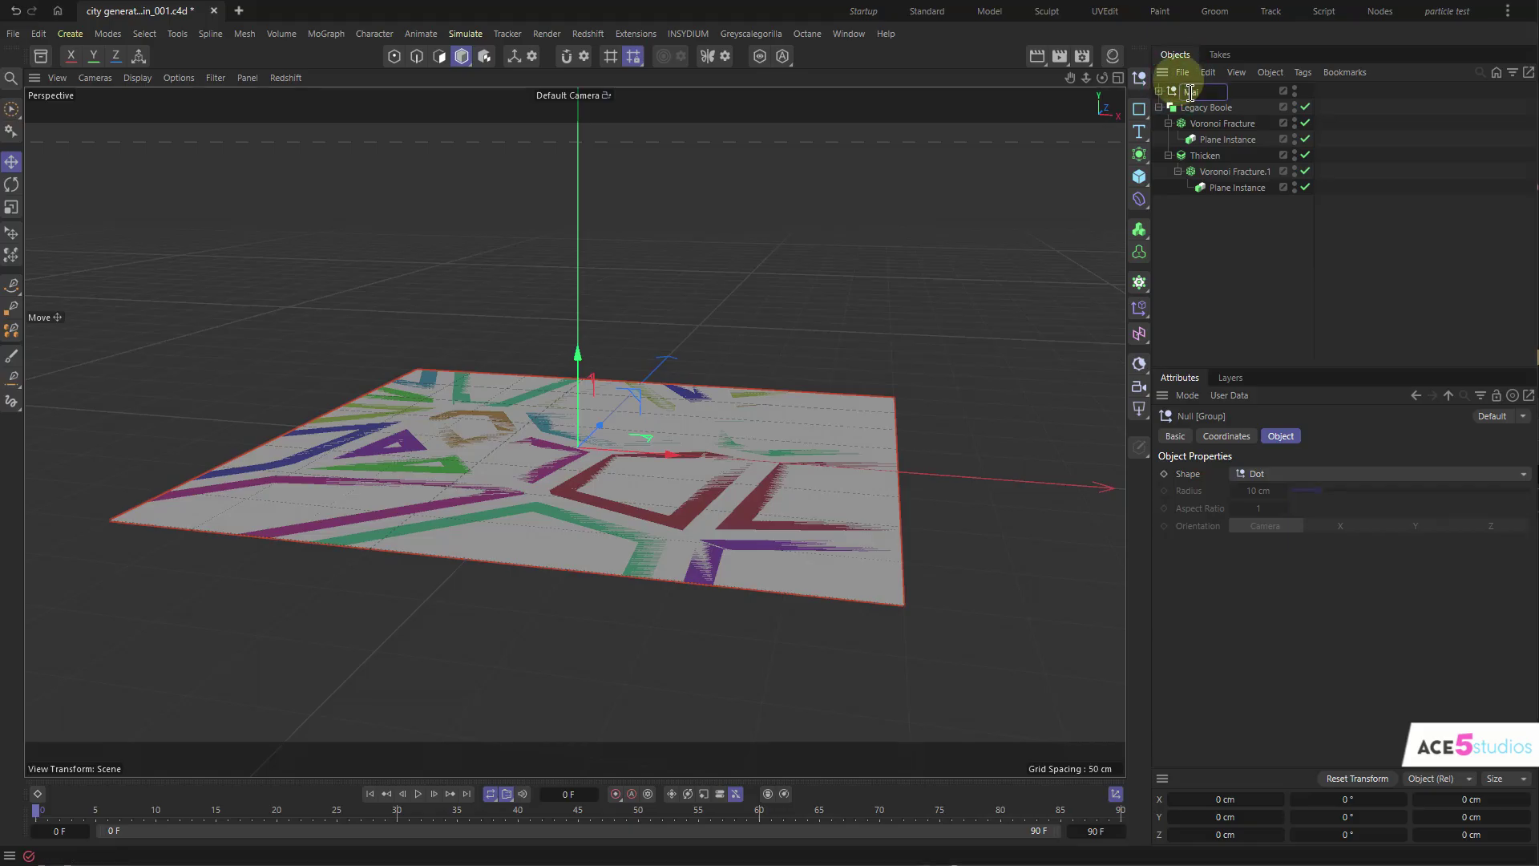
text(Main plane)
key(Return)
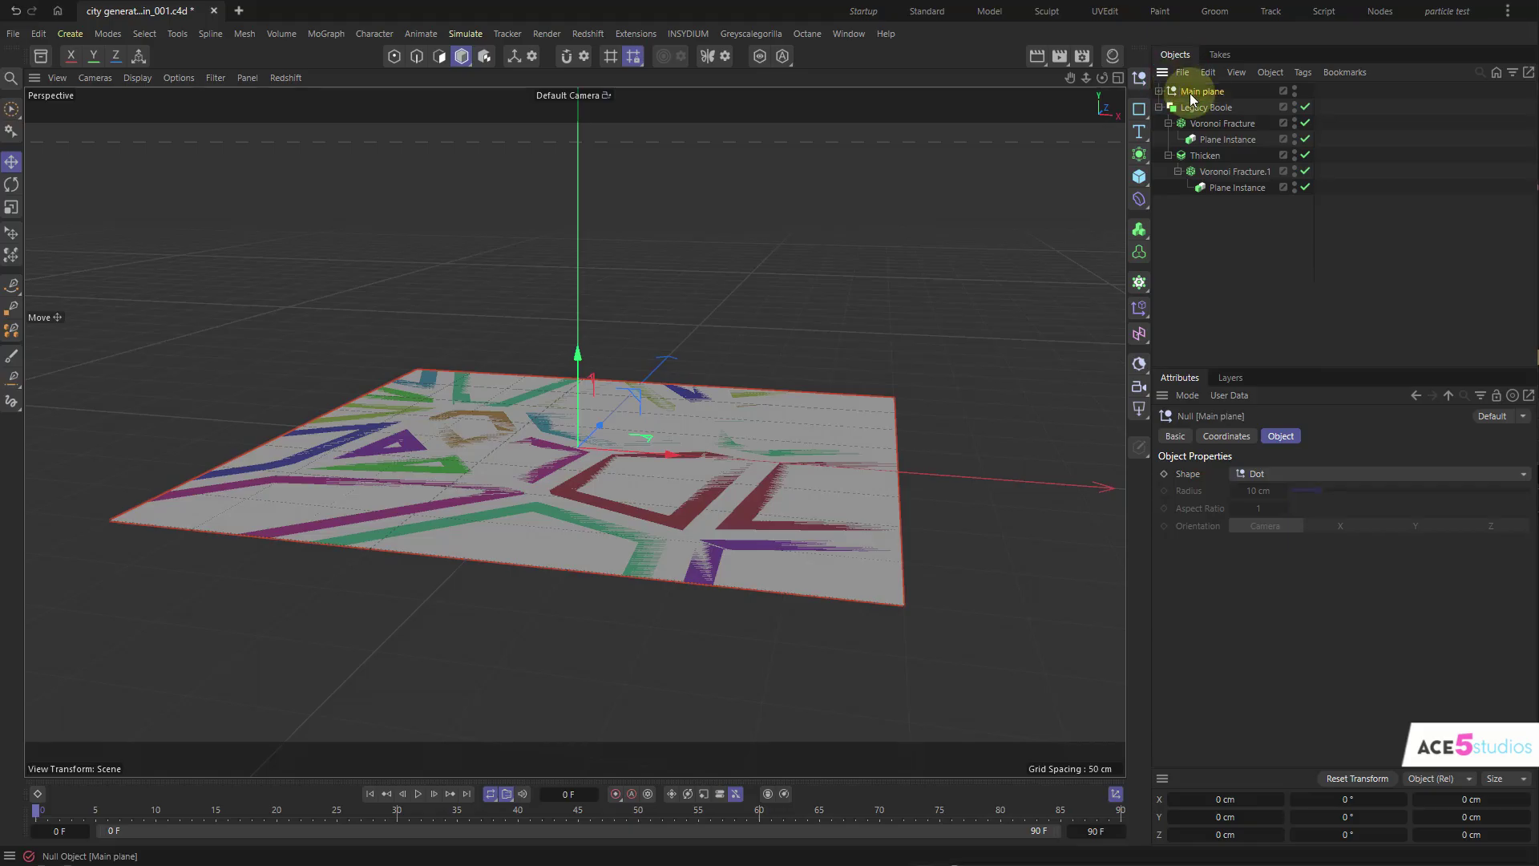
- Hide Main plane to view the block outlines, expand it to select its Plane, and restore the null's visibility
click(1294, 91)
alt+drag(618, 421, 737, 421)
click(1158, 90)
click(1193, 108)
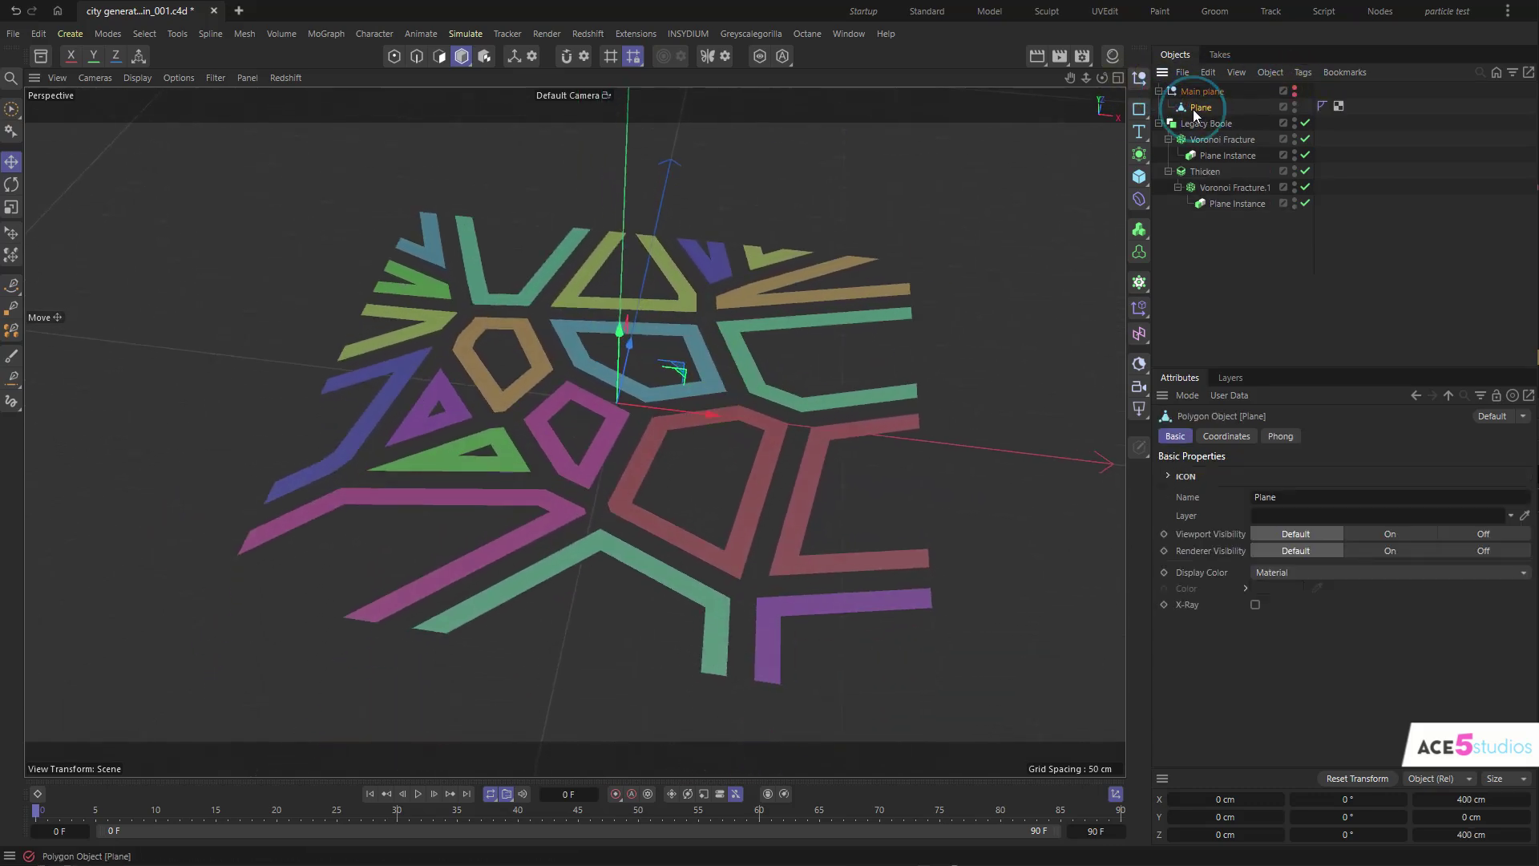
click(1293, 90)
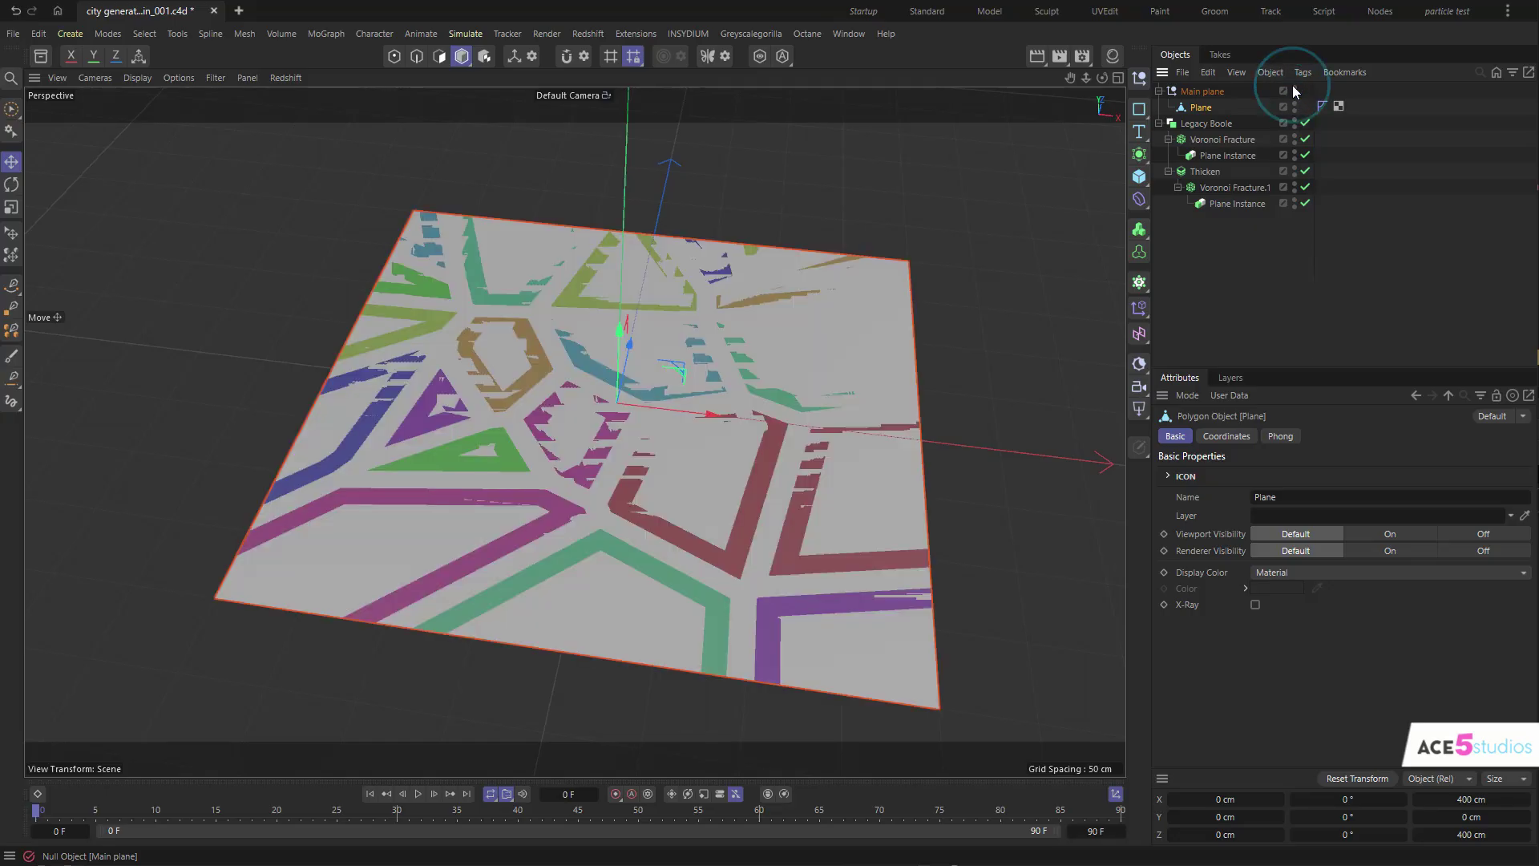
- Add a Display tag to the Main plane null, with Shading Mode set to Lines and Style to Wireframe
click(1222, 92)
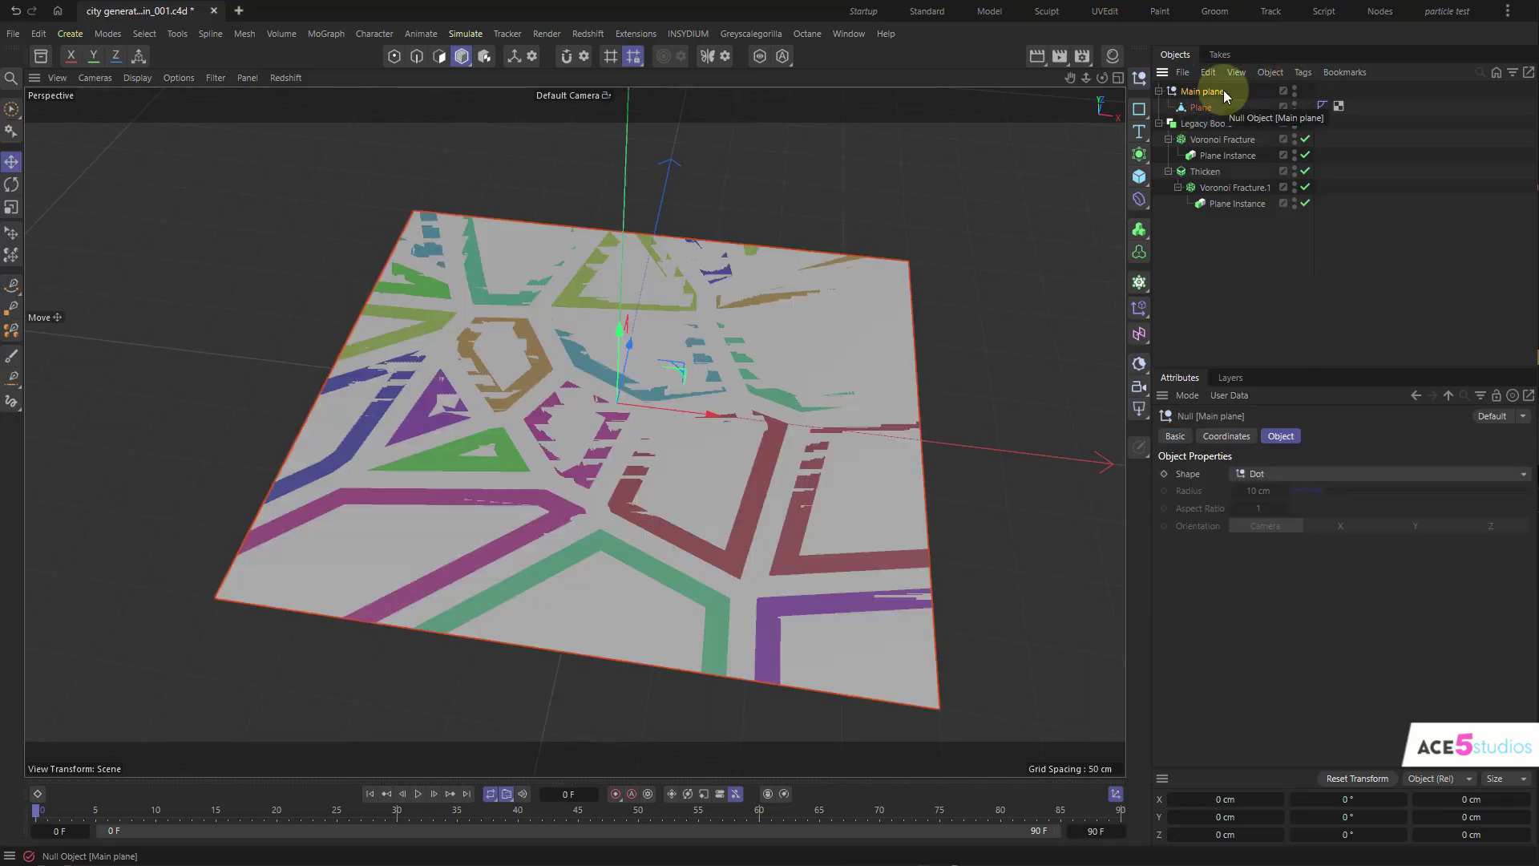
key(shift+c)
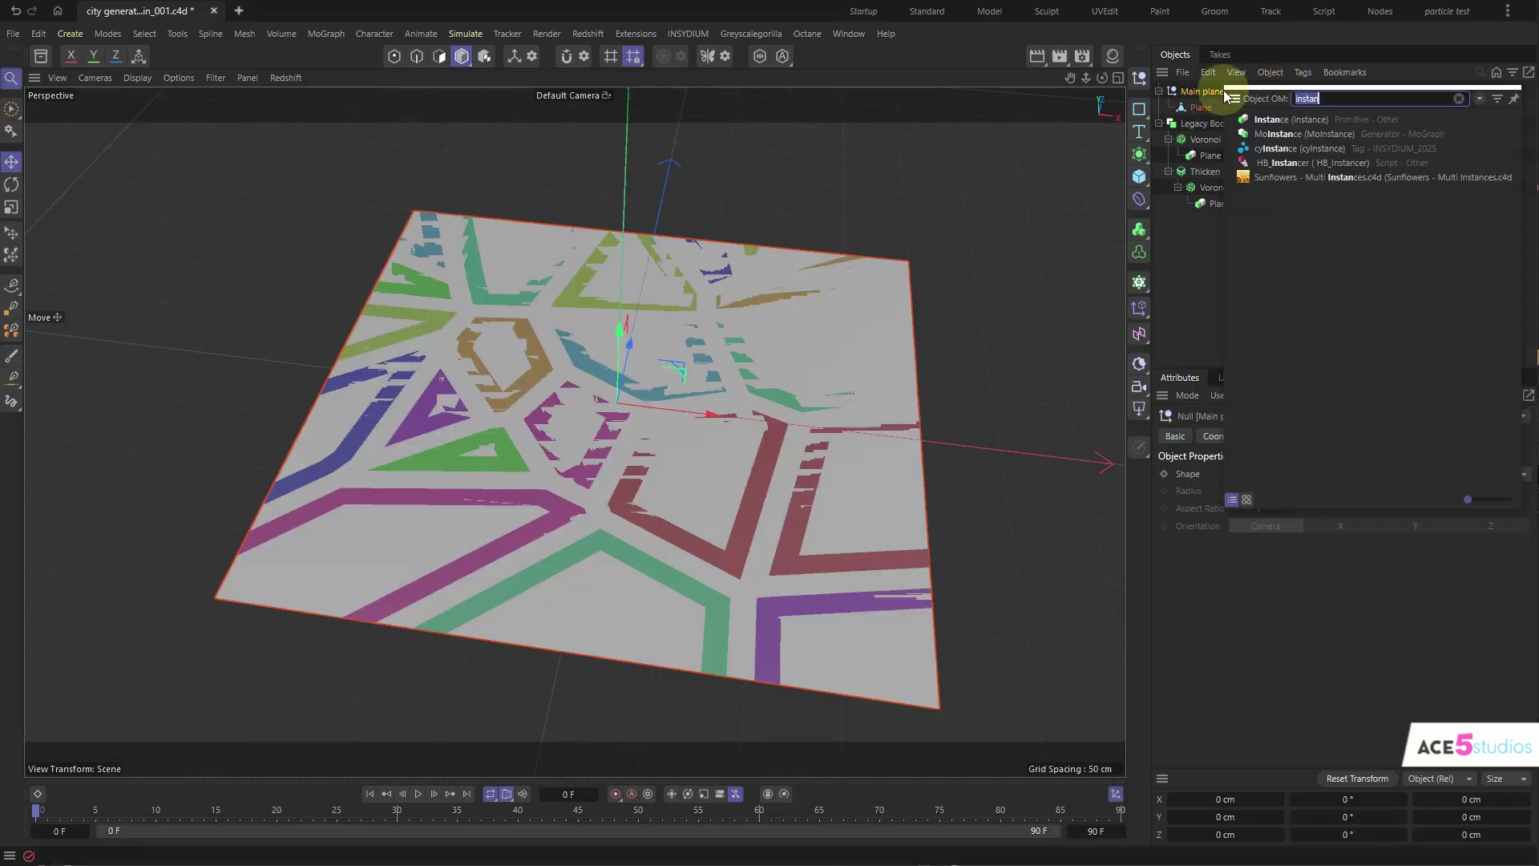
text(display)
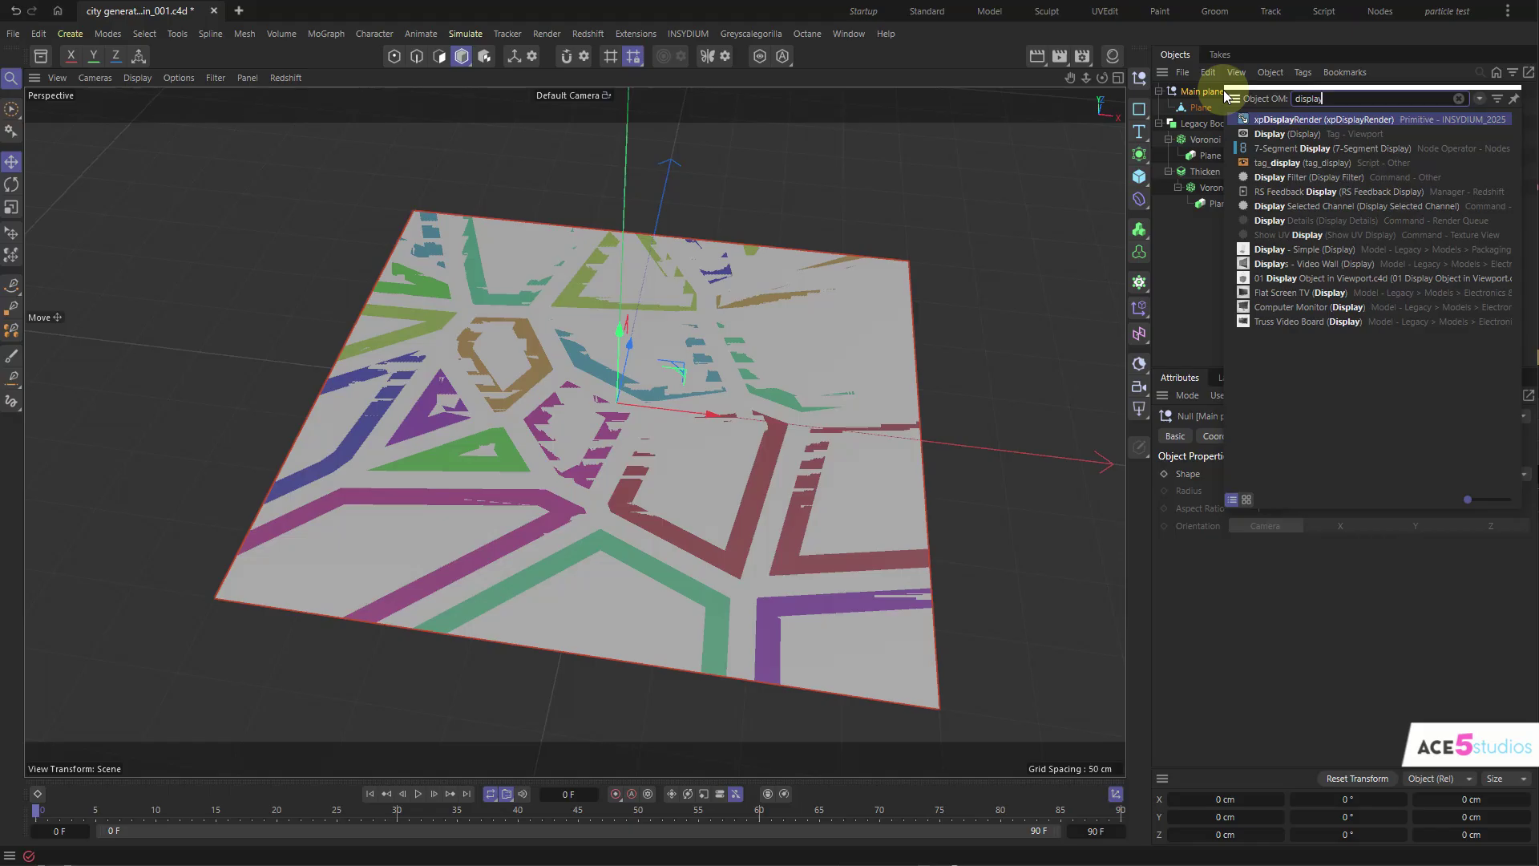
drag(1274, 133, 1331, 96)
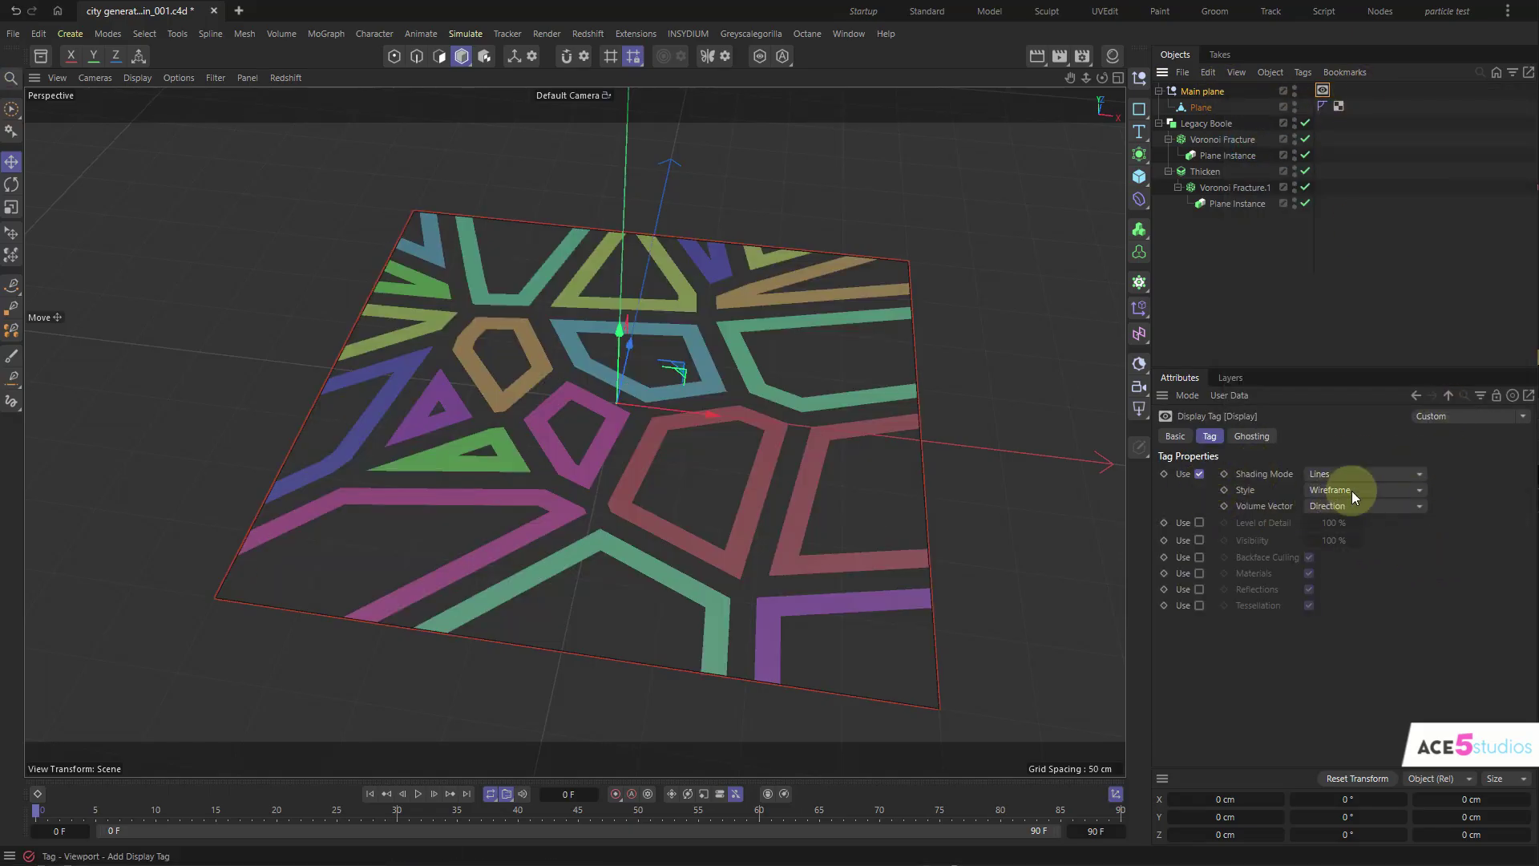
click(1364, 474)
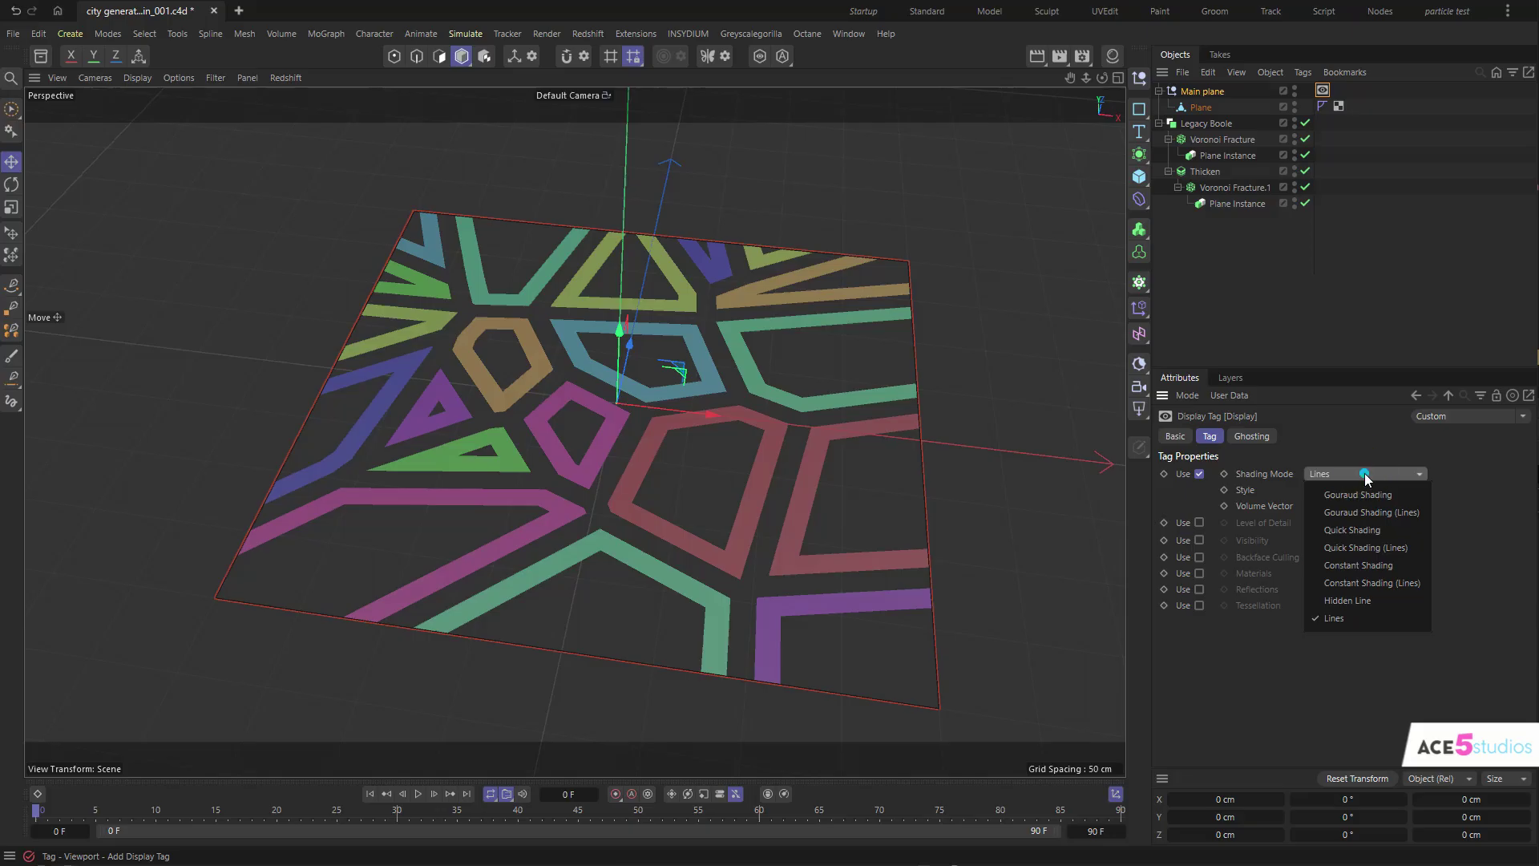
click(1364, 474)
click(1364, 503)
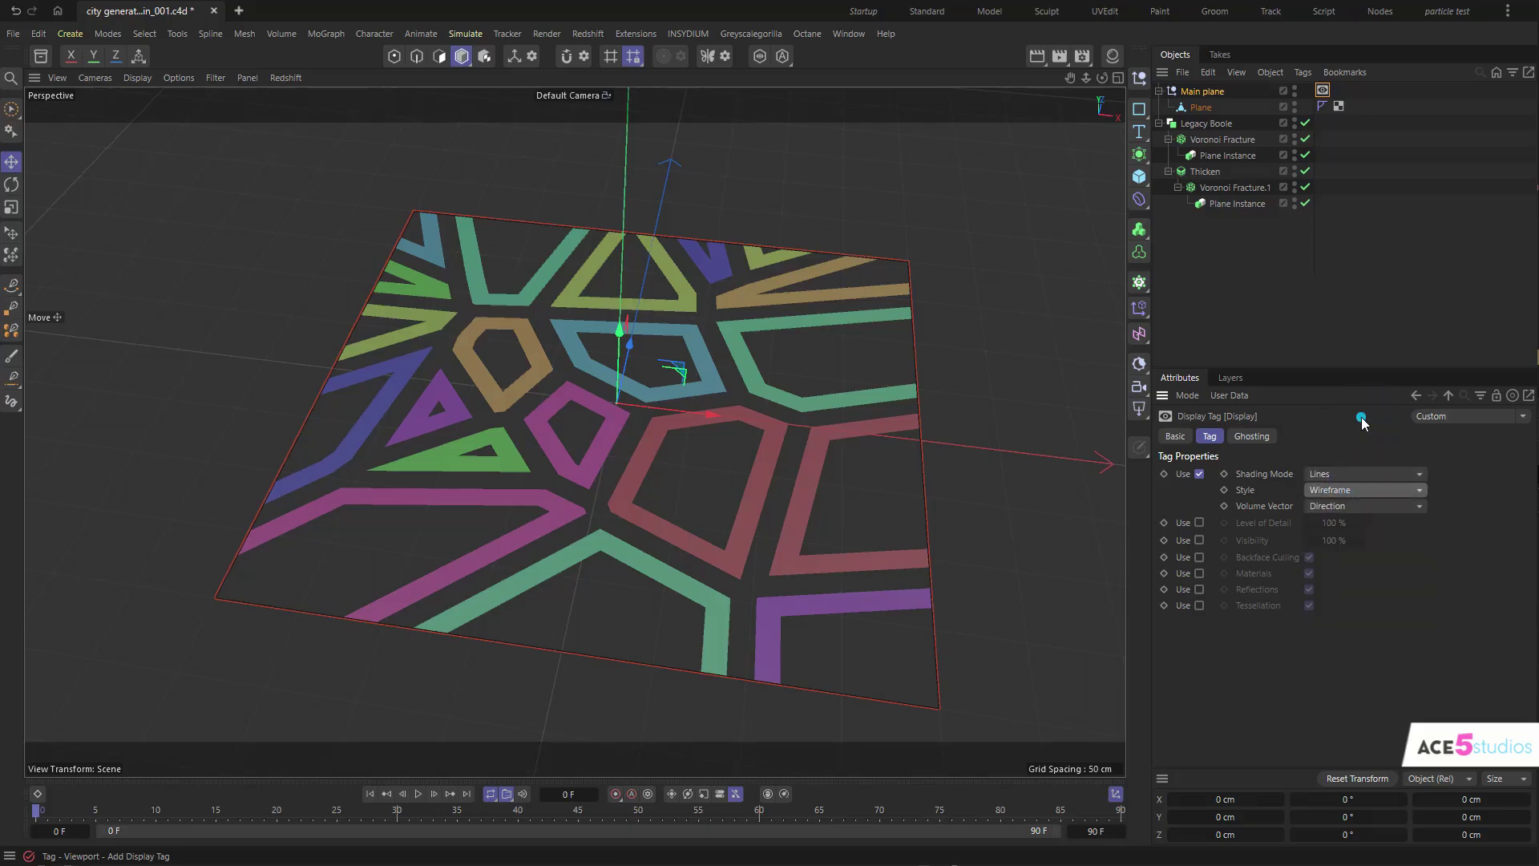
click(884, 544)
click(1003, 422)
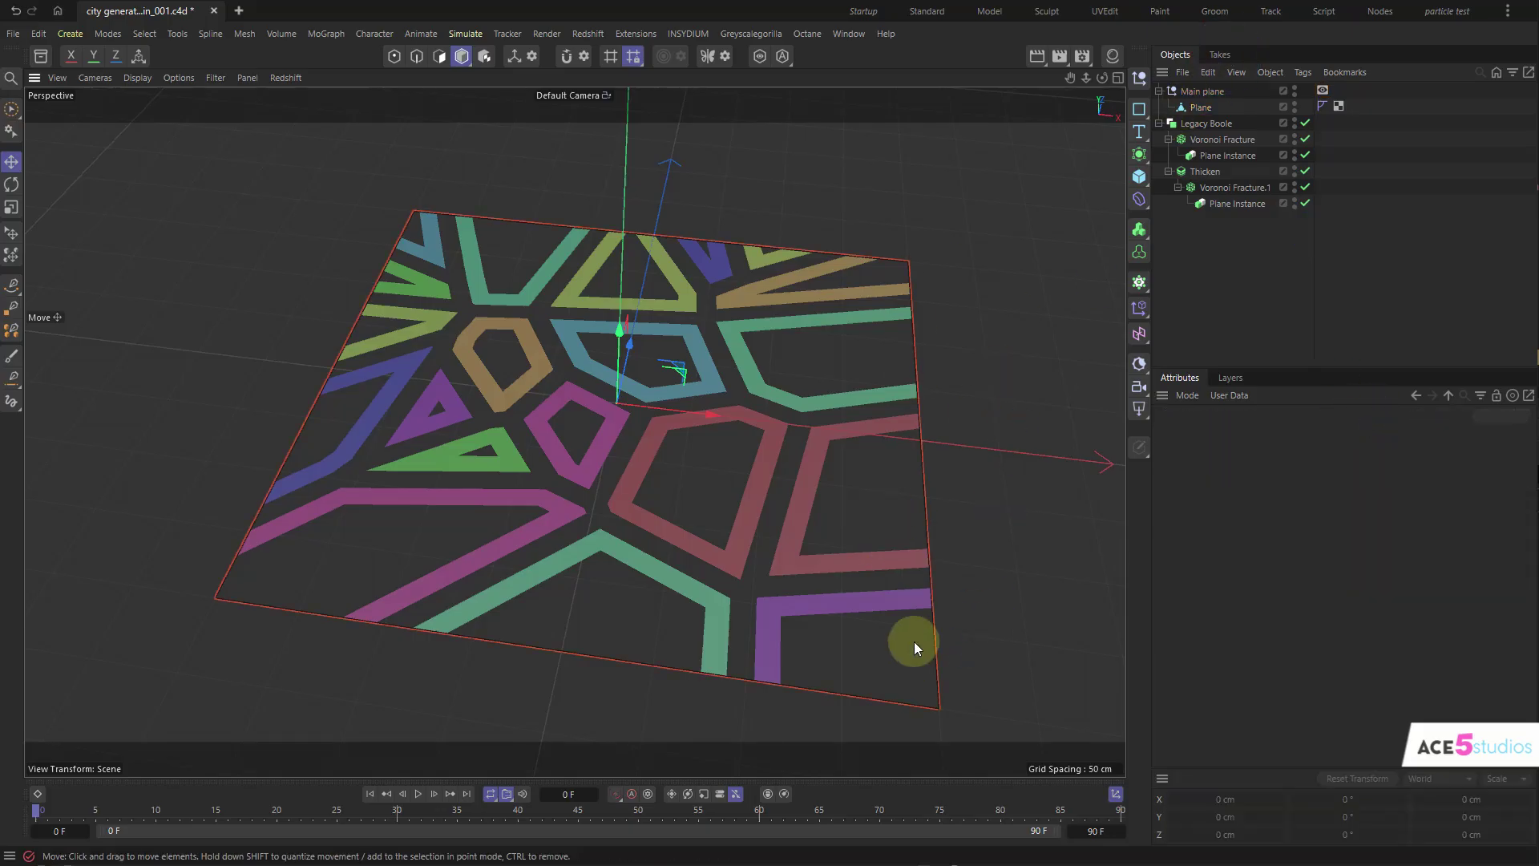
- In Edges mode, extend the Plane under Main plane by extruding its +X edge outward to about X 360 cm
mouse_move(876, 601)
alt+mouse_down()
mouse_move(889, 529)
mouse_move(859, 562)
mouse_move(874, 593)
alt+mouse_up()
click(1200, 107)
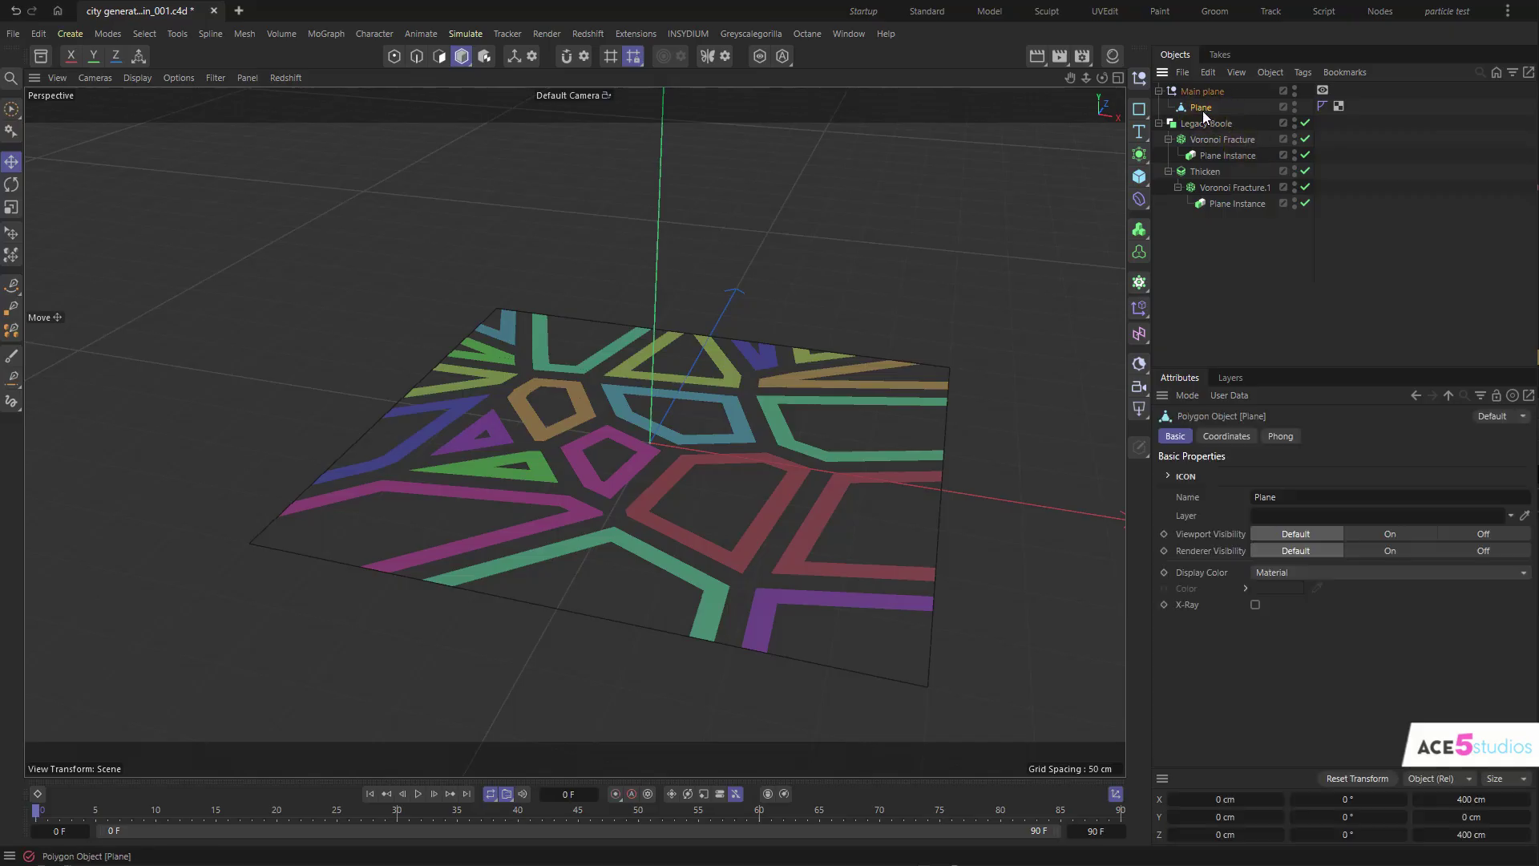
click(416, 55)
ctrl+drag(885, 482, 1147, 526)
alt+middle_drag(916, 505, 654, 442)
alt+drag(654, 442, 657, 459)
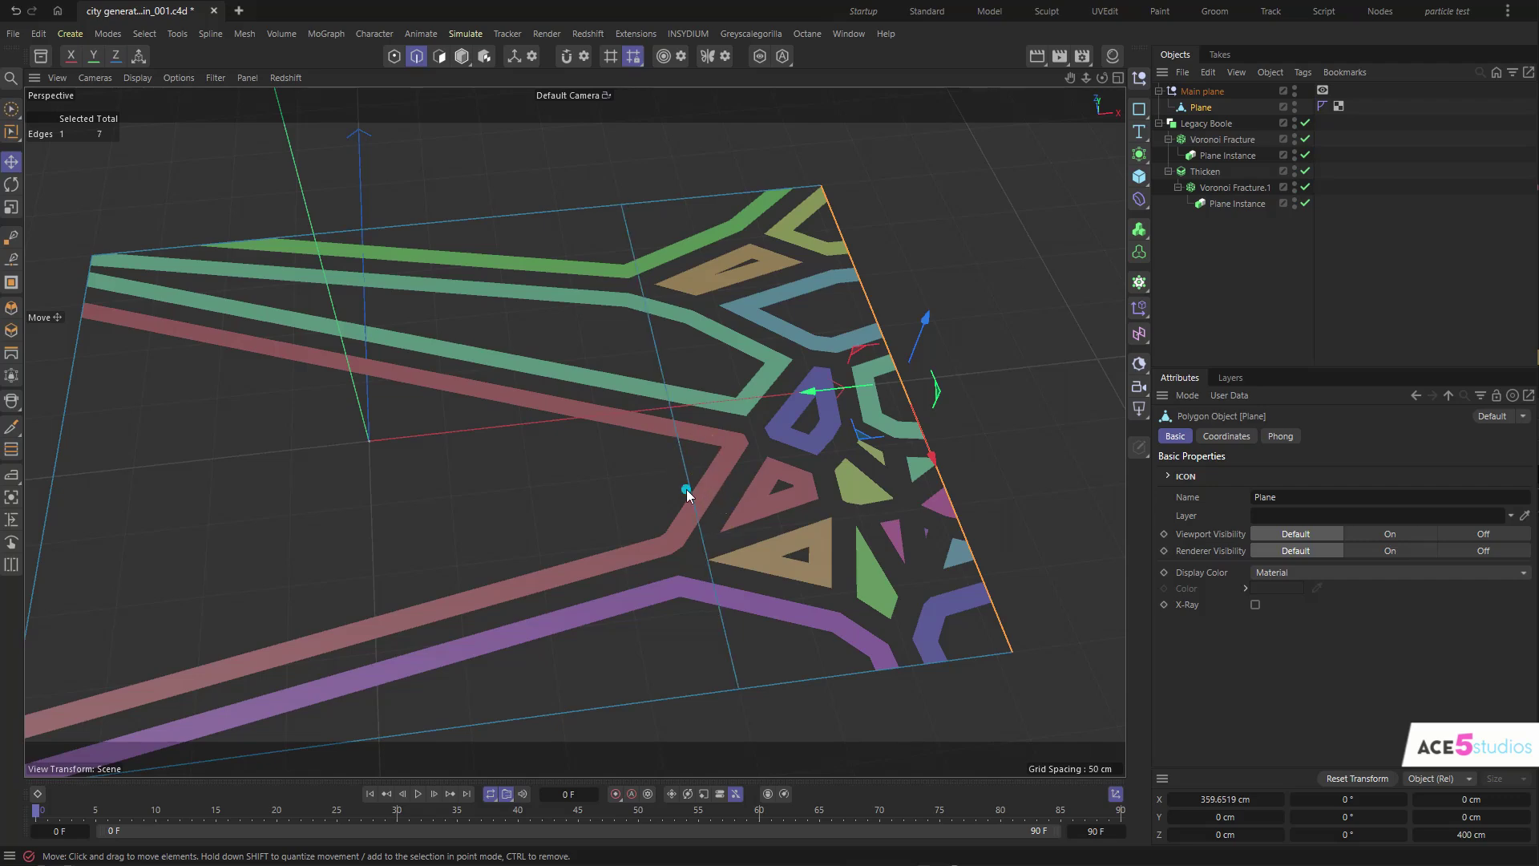
alt+right_drag(686, 489, 638, 471)
alt+drag(638, 471, 630, 432)
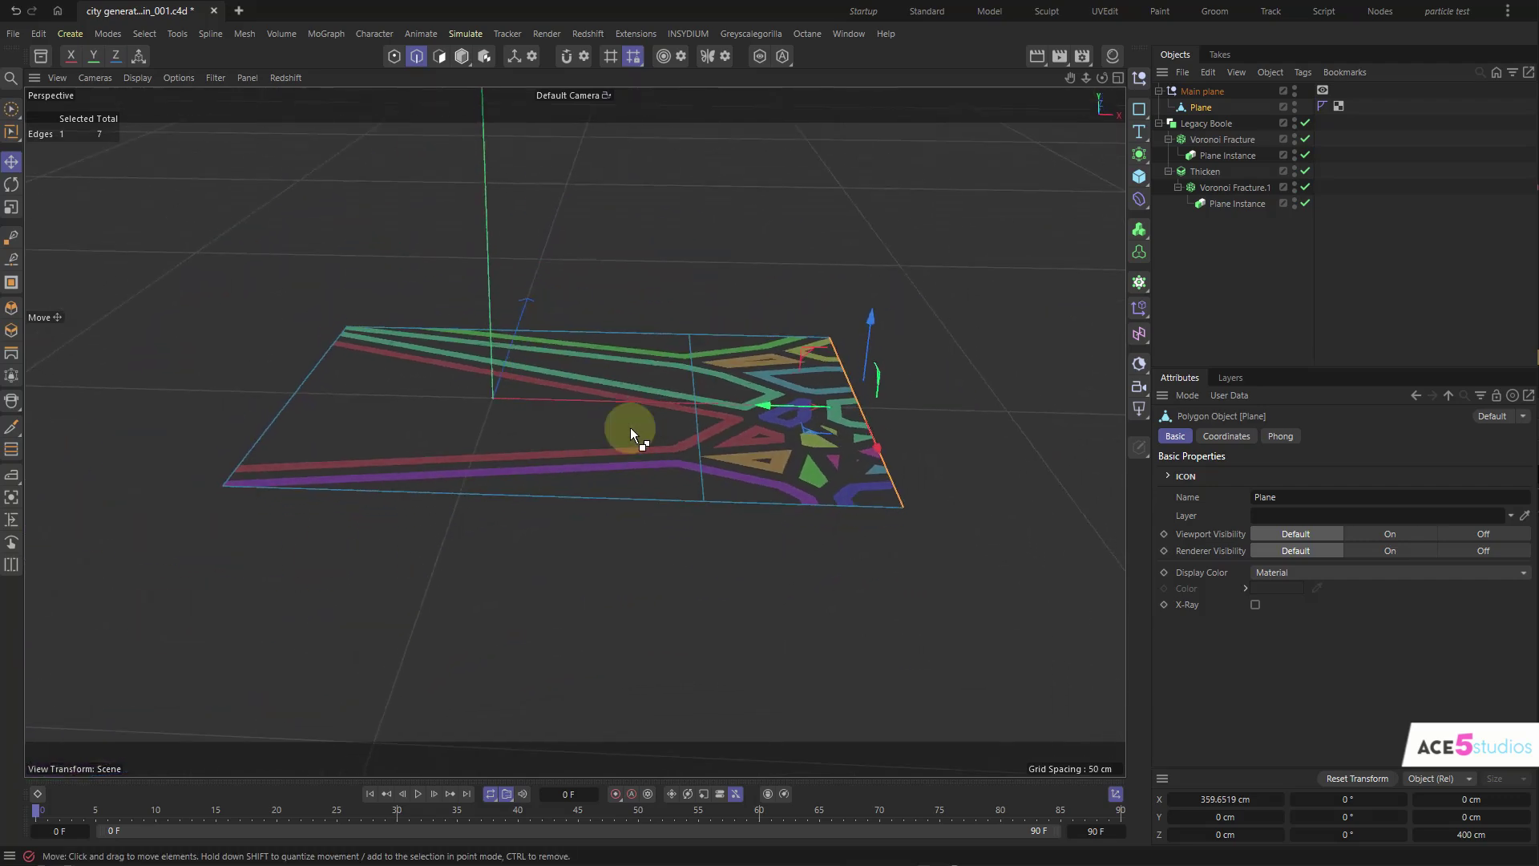
- Undo the Plane's edge extrusion and isolate the first Voronoi Fracture by disabling Legacy Boole and hiding Thicken
key(ctrl+z)
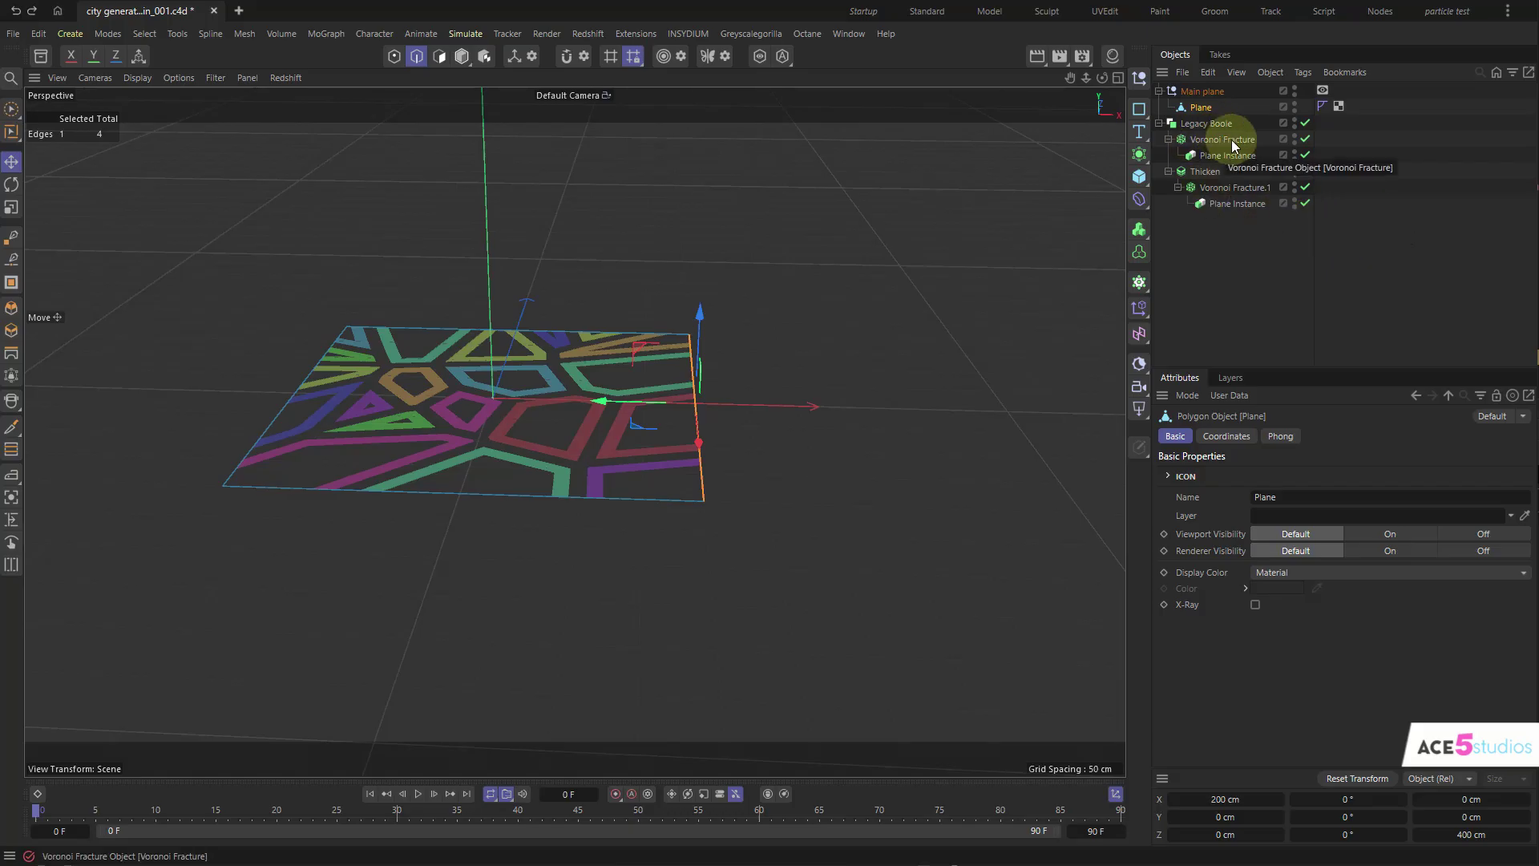
click(1306, 123)
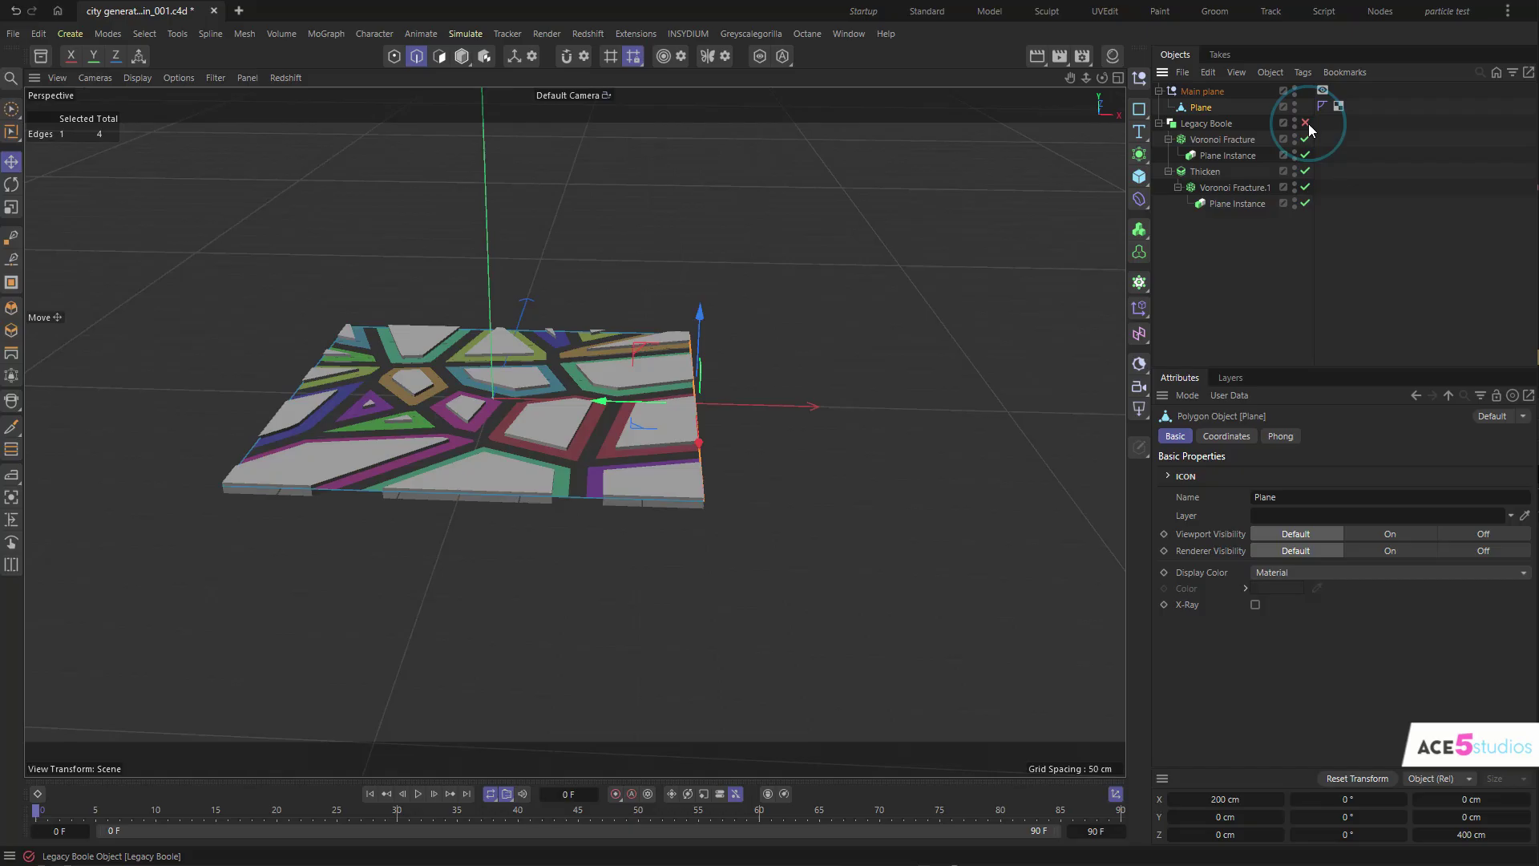
alt+double_click(1295, 170)
alt+drag(529, 359, 509, 289)
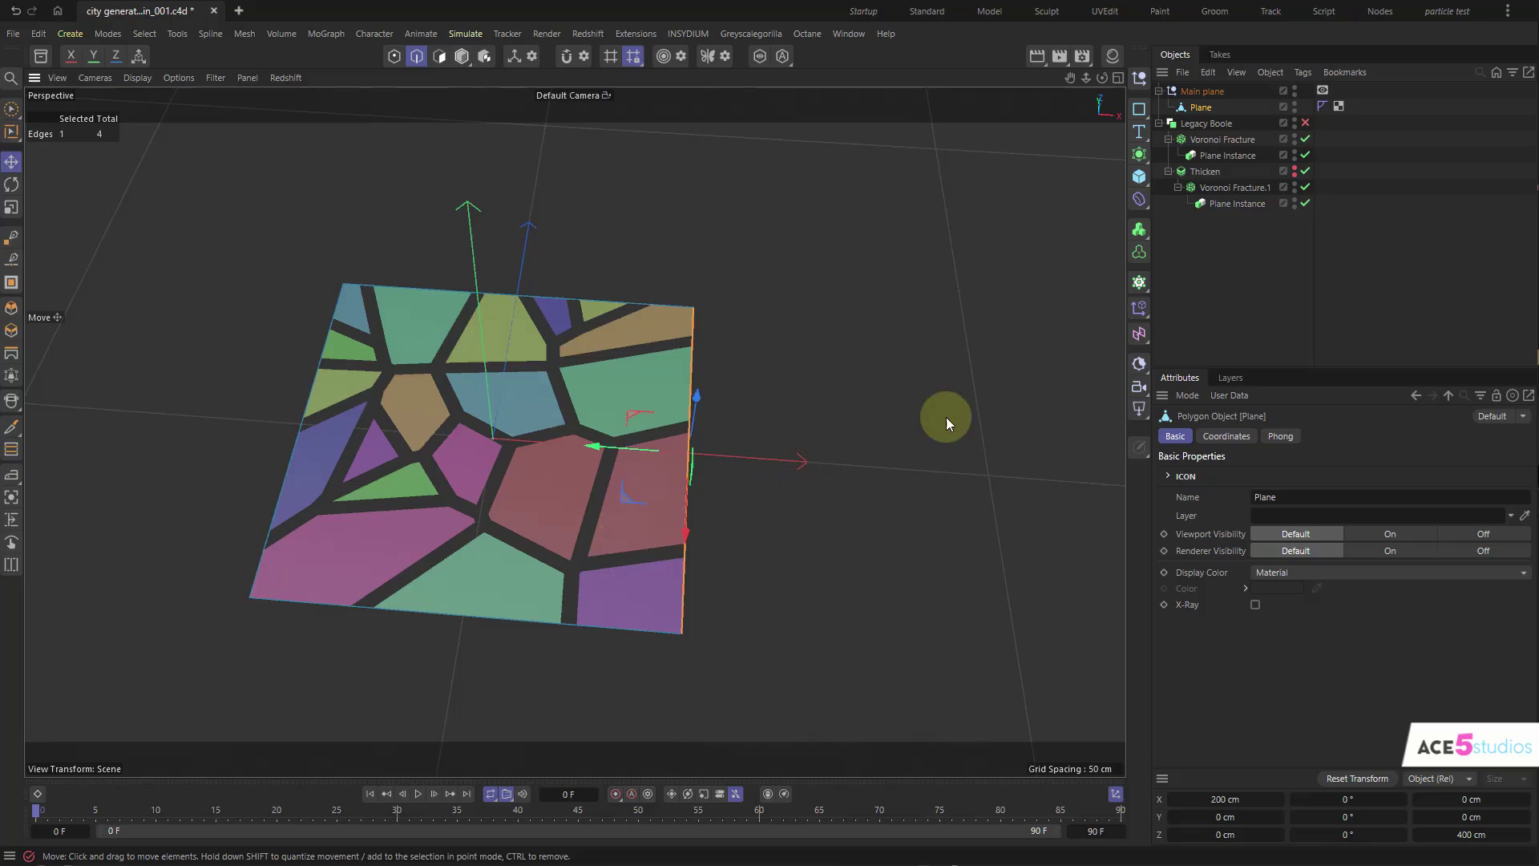
- Examine the settings of the first Voronoi Fracture's Point Generator - Distribution source, enlarging the attribute area to show them in full
click(1222, 139)
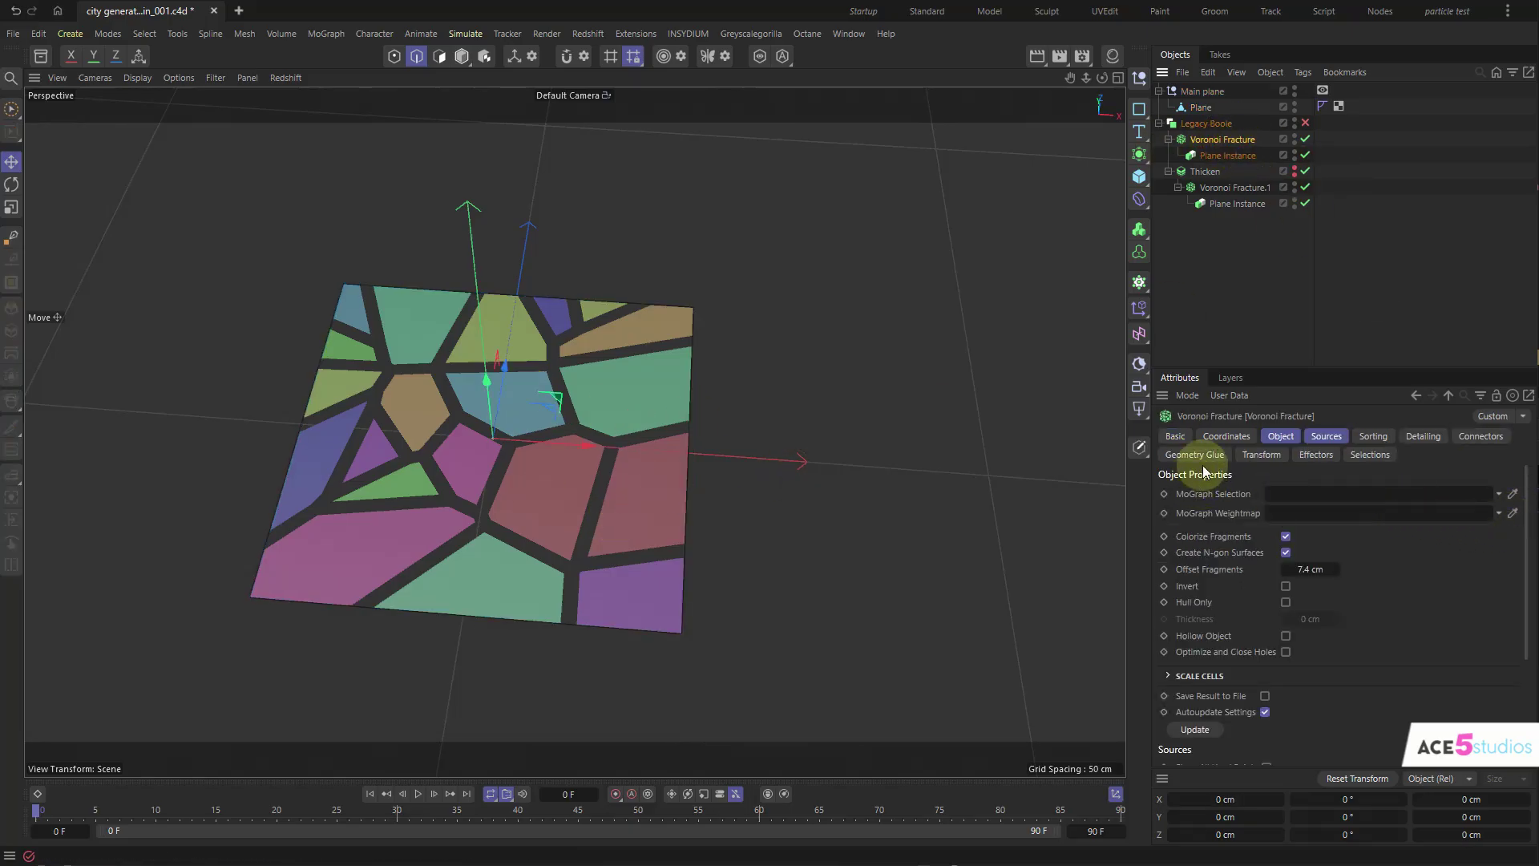
click(1344, 441)
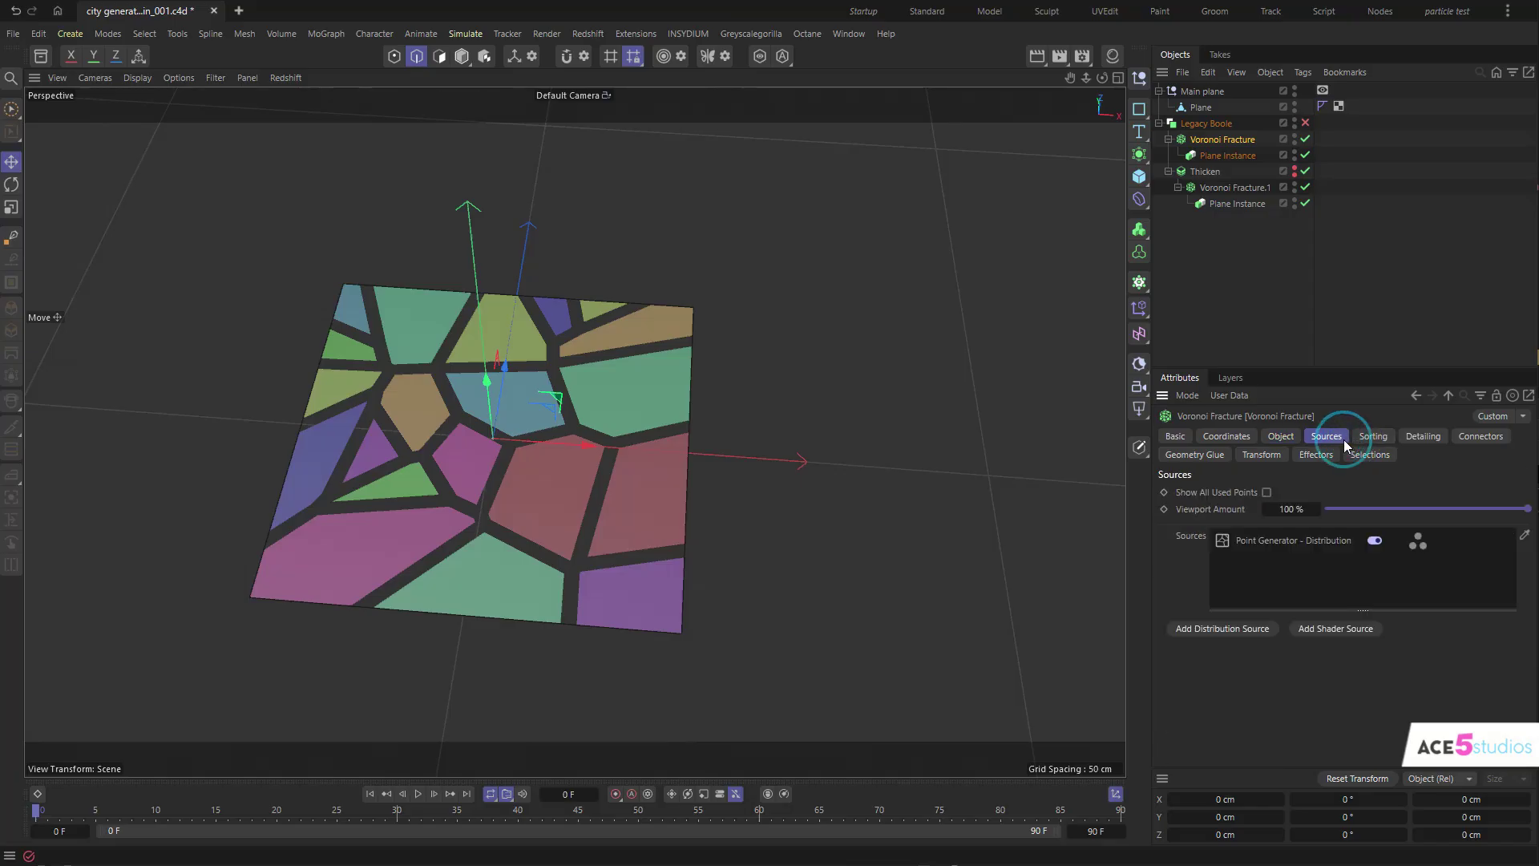
click(1306, 540)
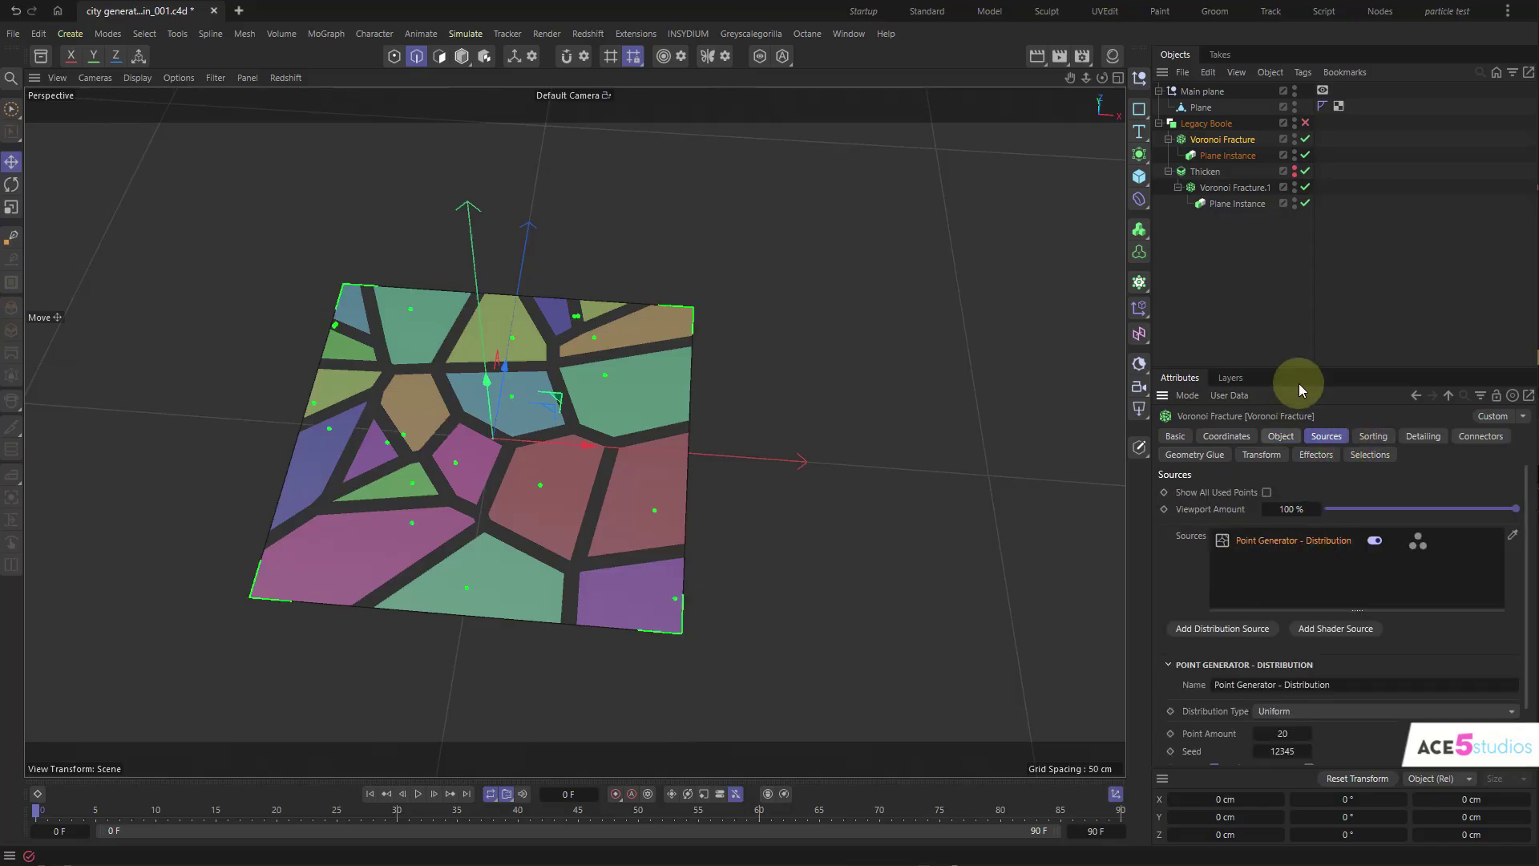
drag(1299, 370, 1316, 249)
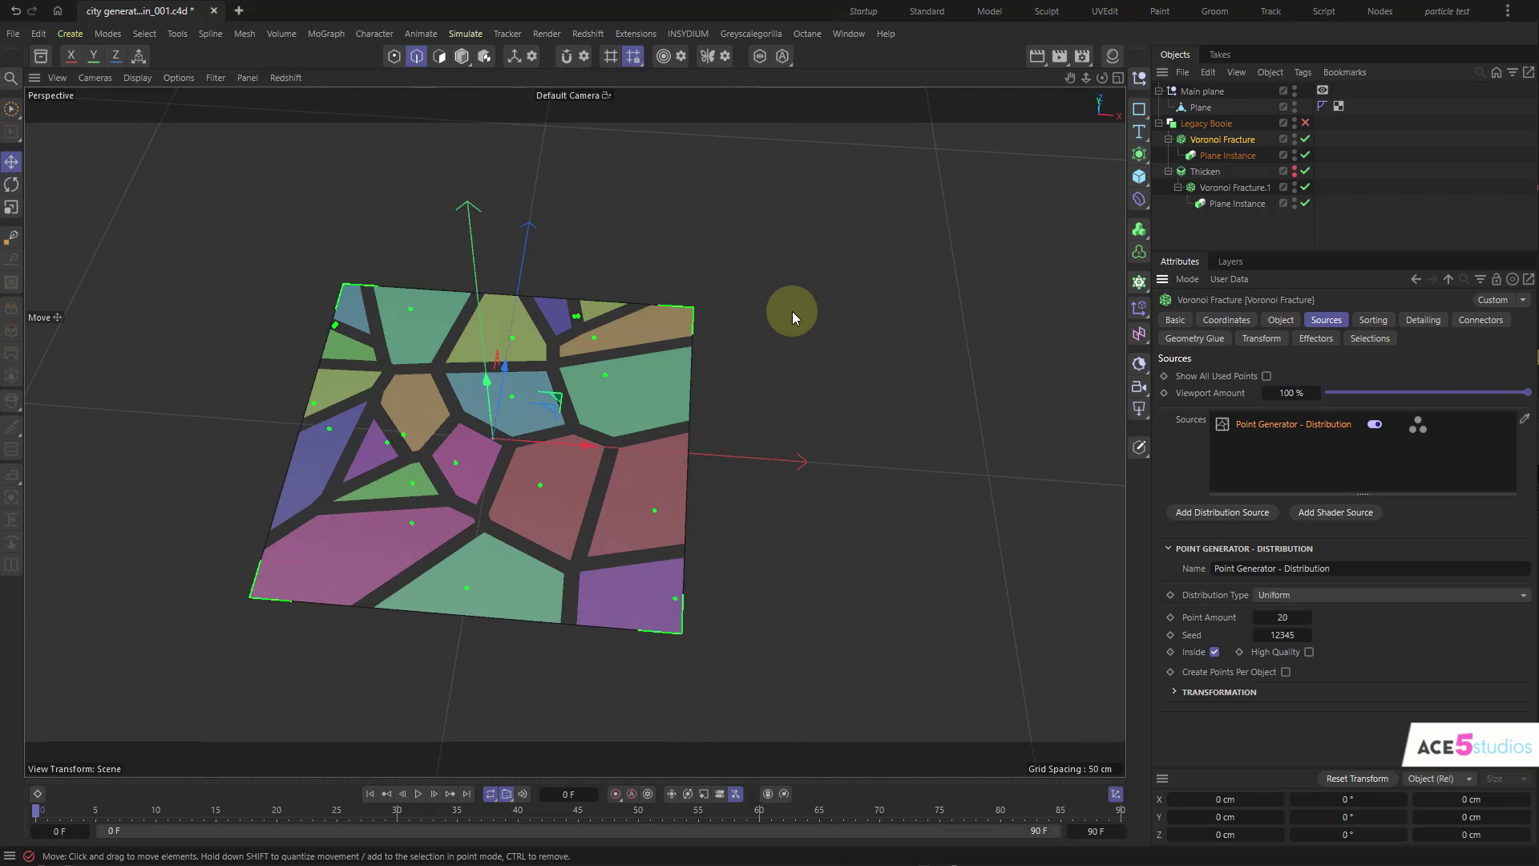
- Add a MoGraph Matrix object in Grid mode with a count of 10 × 1 × 10
click(1141, 284)
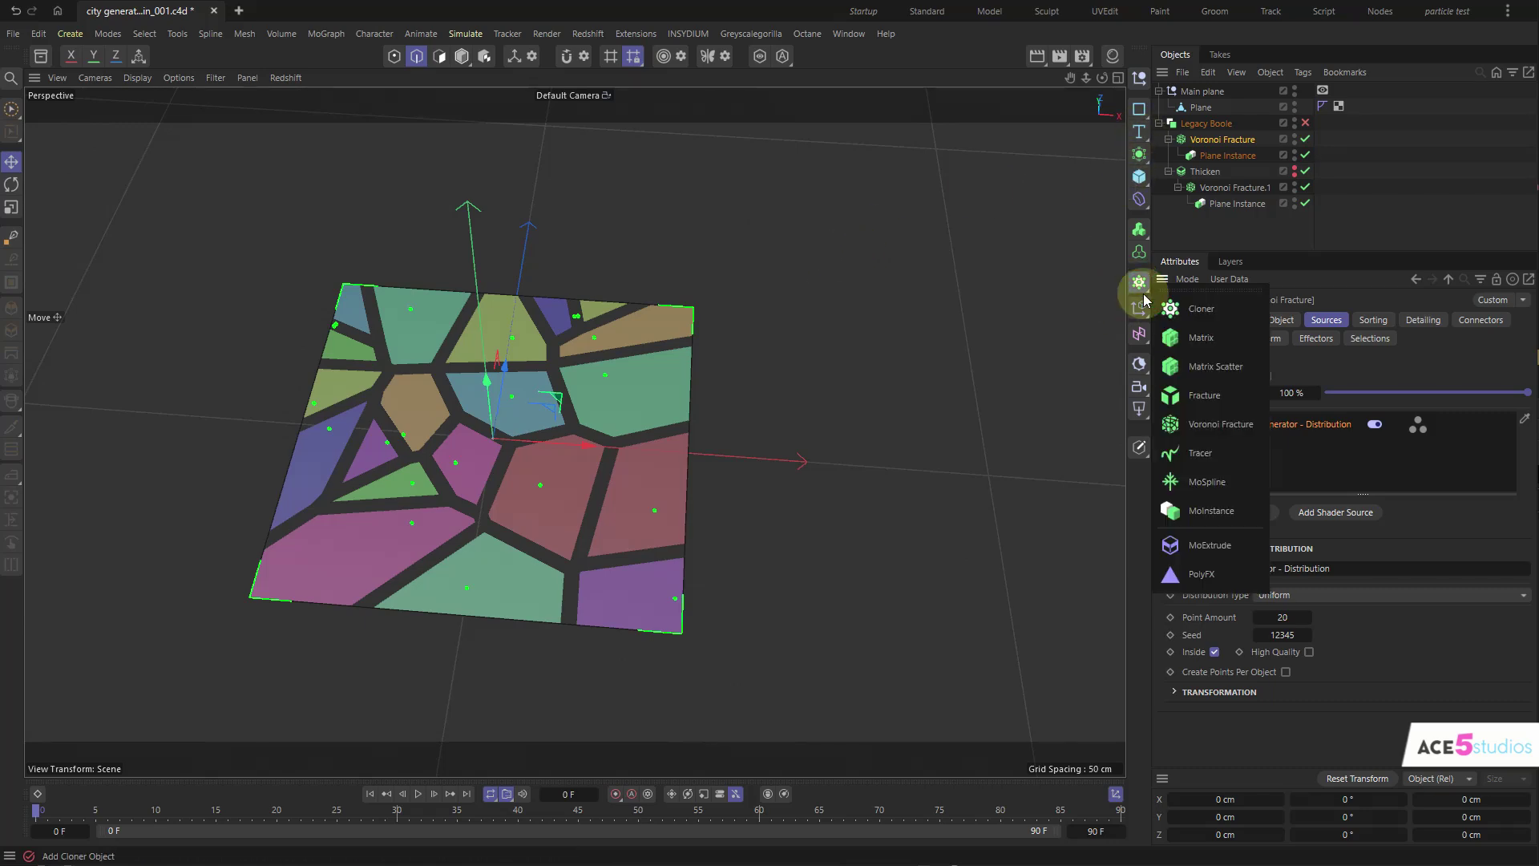
click(1208, 340)
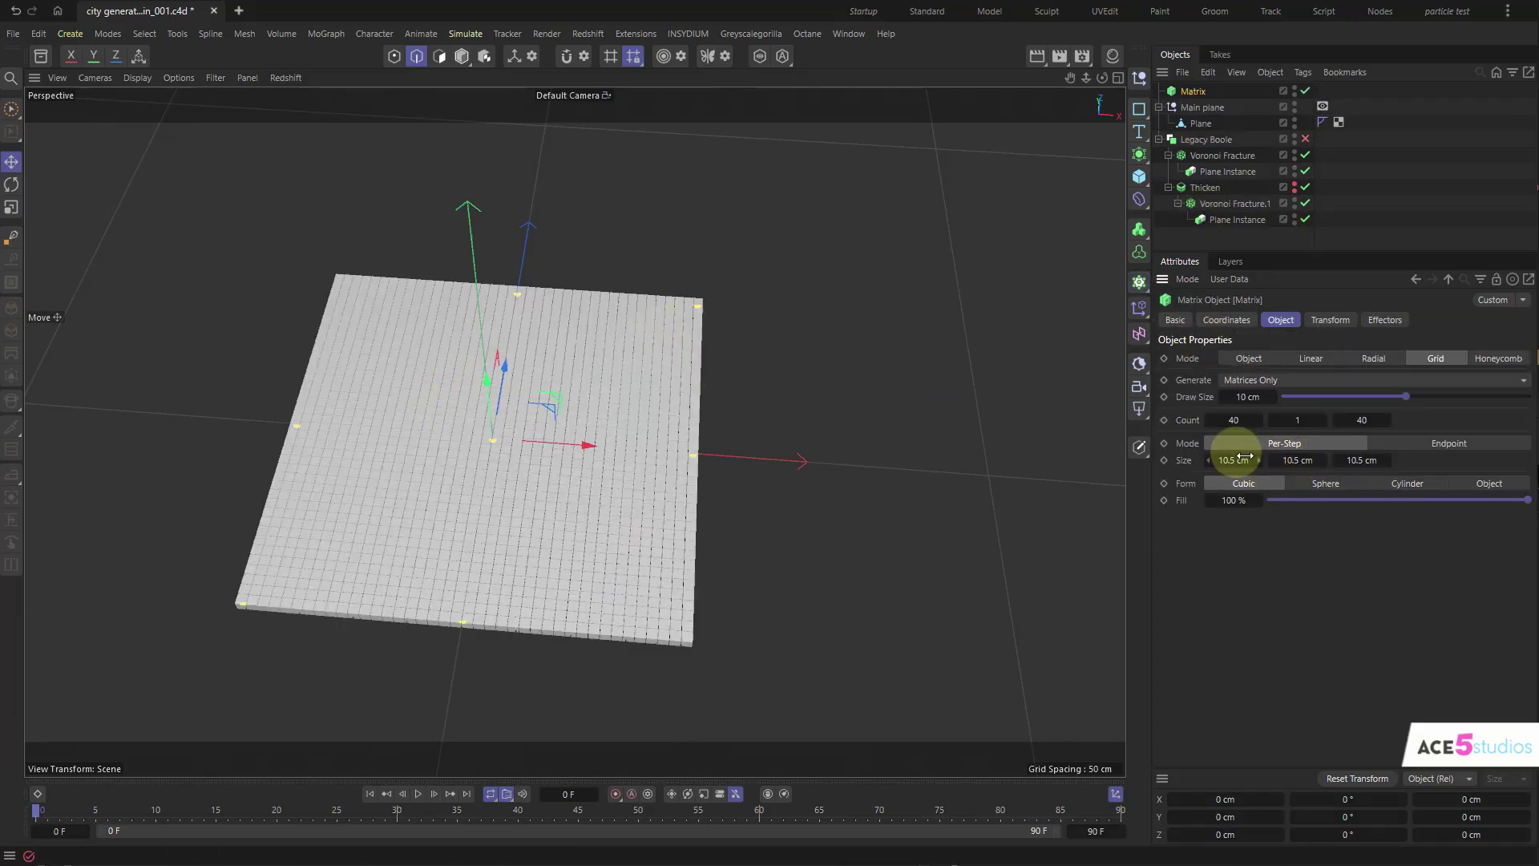
text(10)
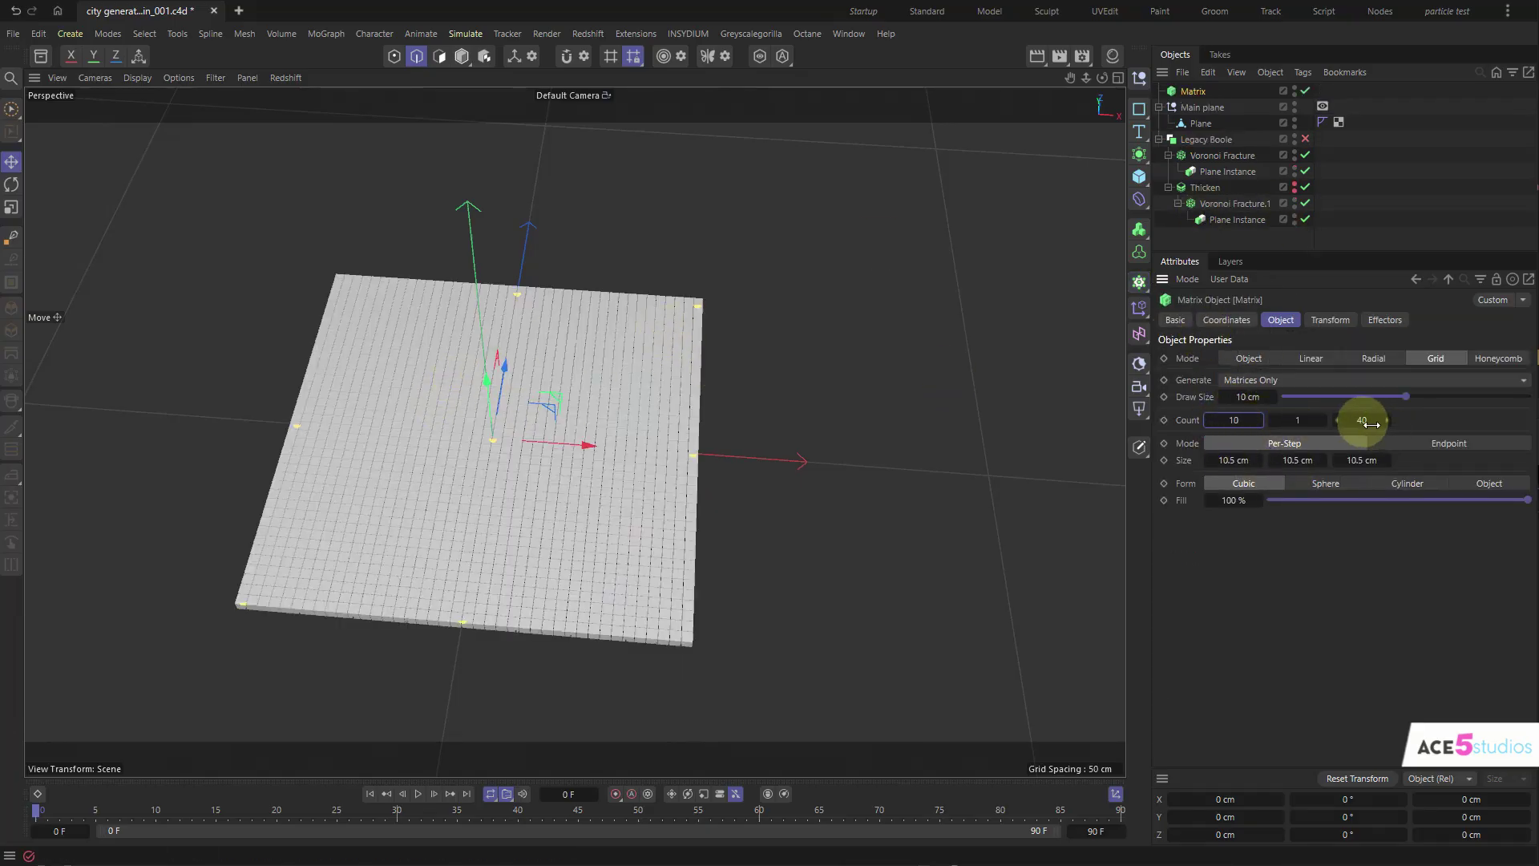
double_click(1361, 421)
text(10)
key(Return)
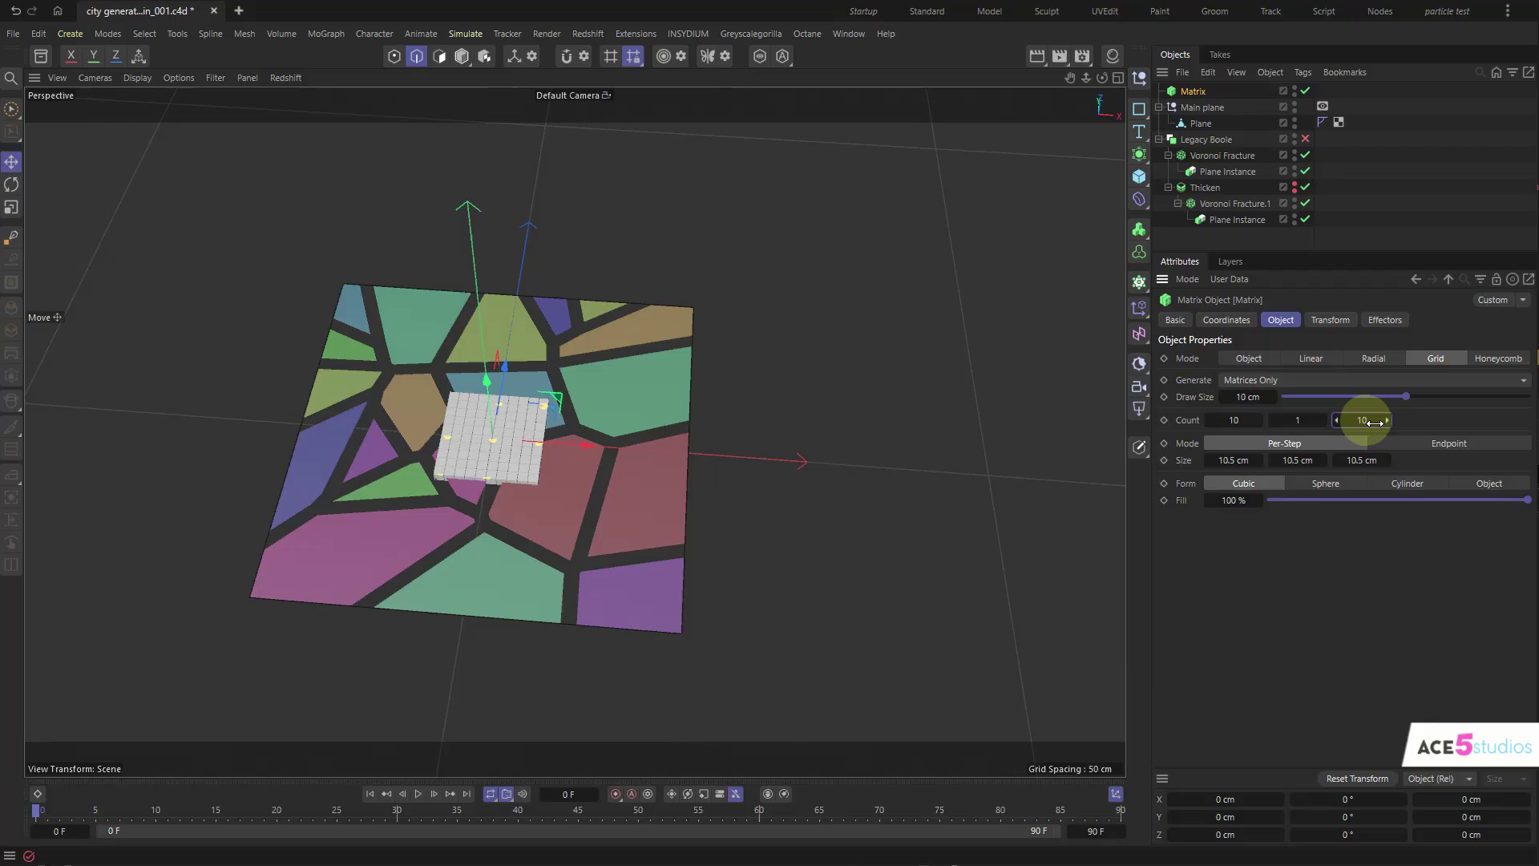
- Set the Matrix spacing to Endpoint and stretch the grid across the plane to about 385 cm in X and 376 cm in Z
click(1476, 444)
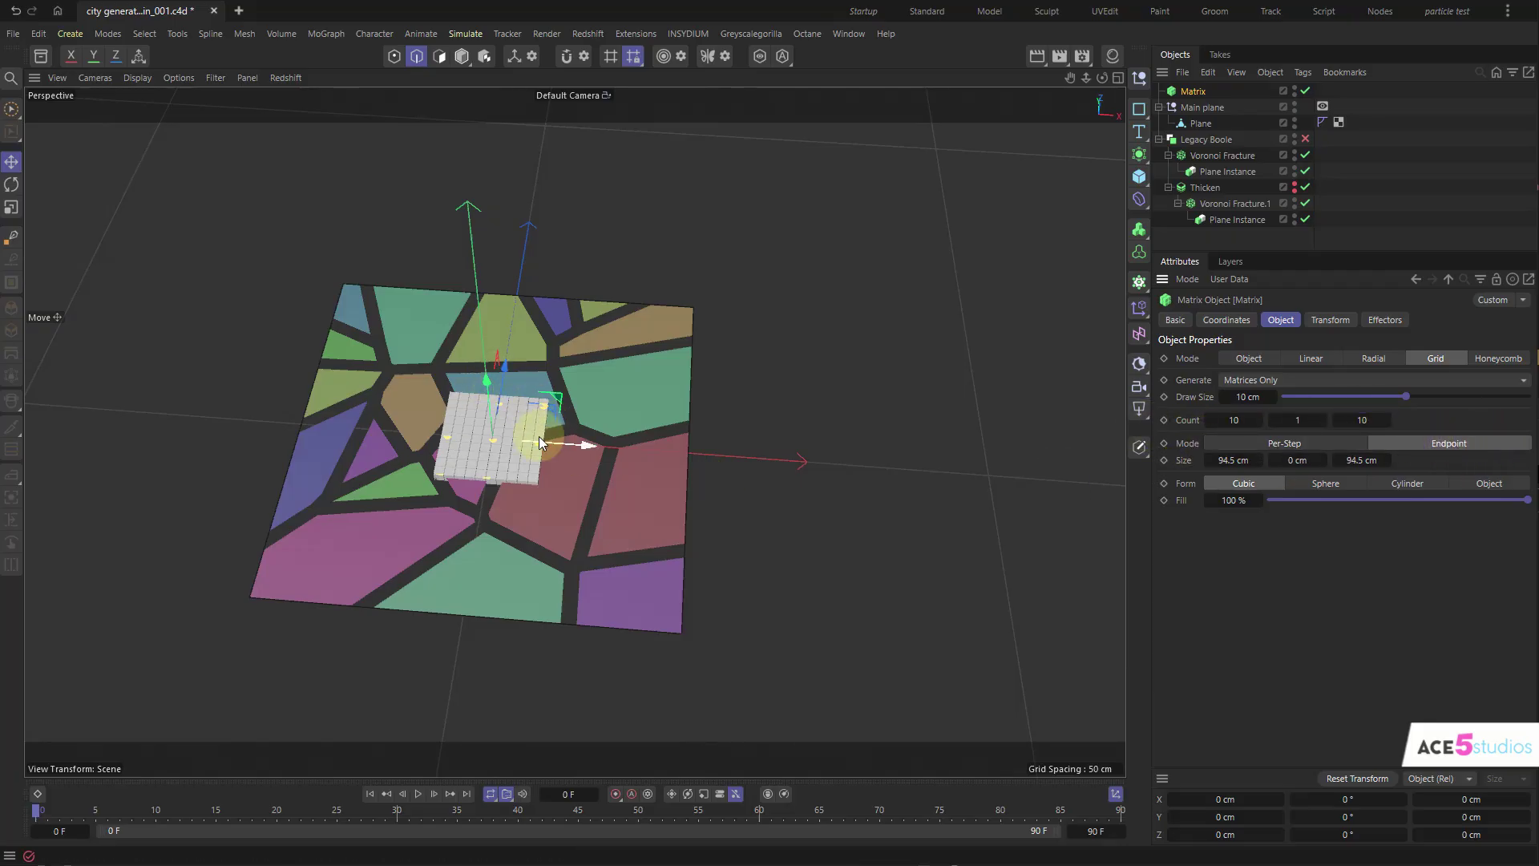
mouse_move(539, 436)
mouse_down()
mouse_move(603, 456)
mouse_move(516, 444)
mouse_move(566, 452)
mouse_move(535, 447)
mouse_up()
key(4)
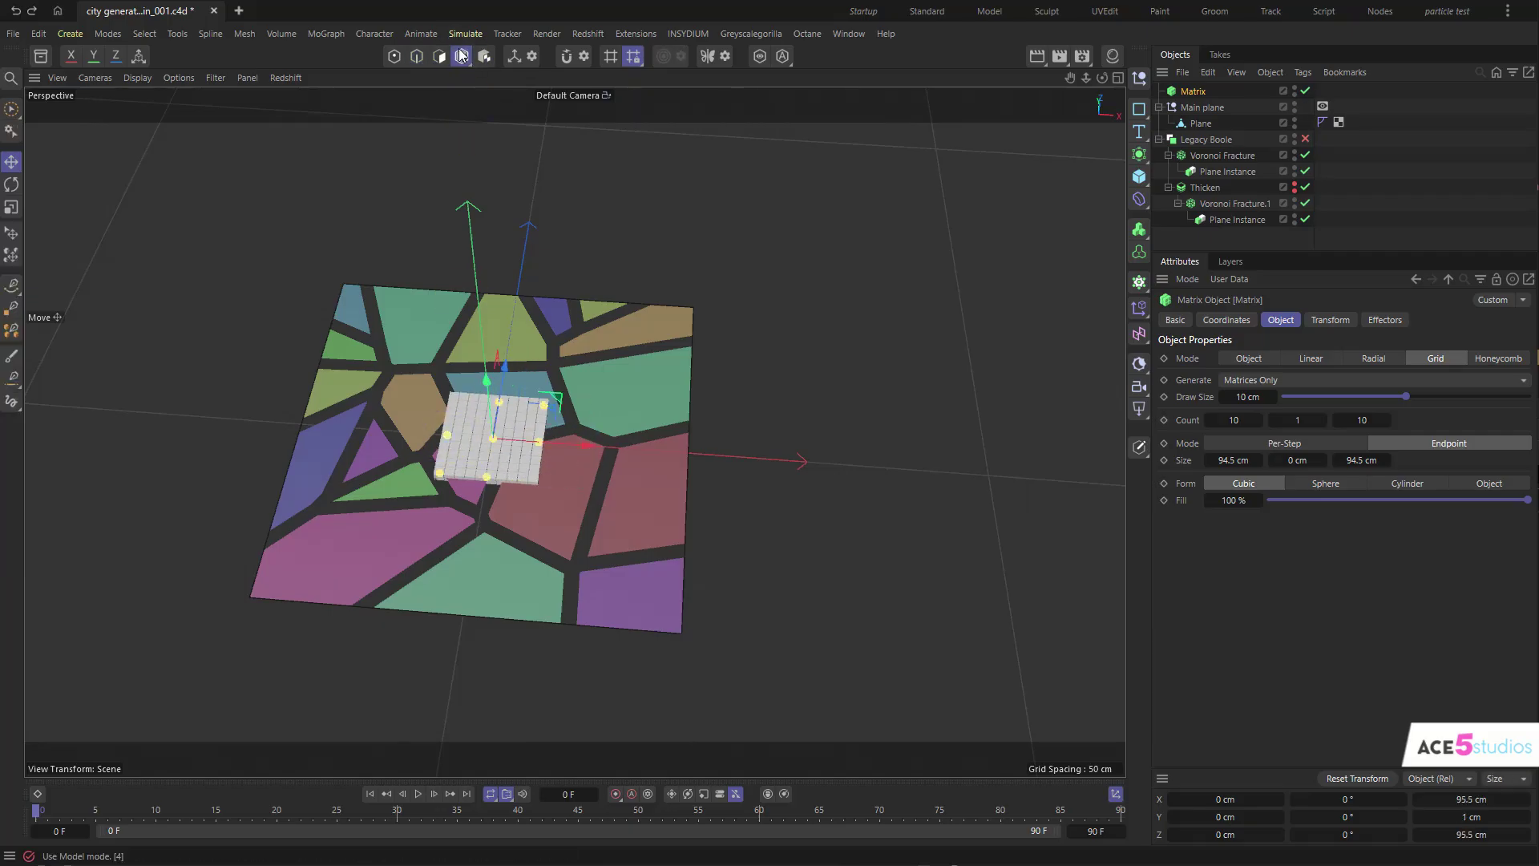
drag(446, 434, 310, 420)
drag(498, 402, 547, 312)
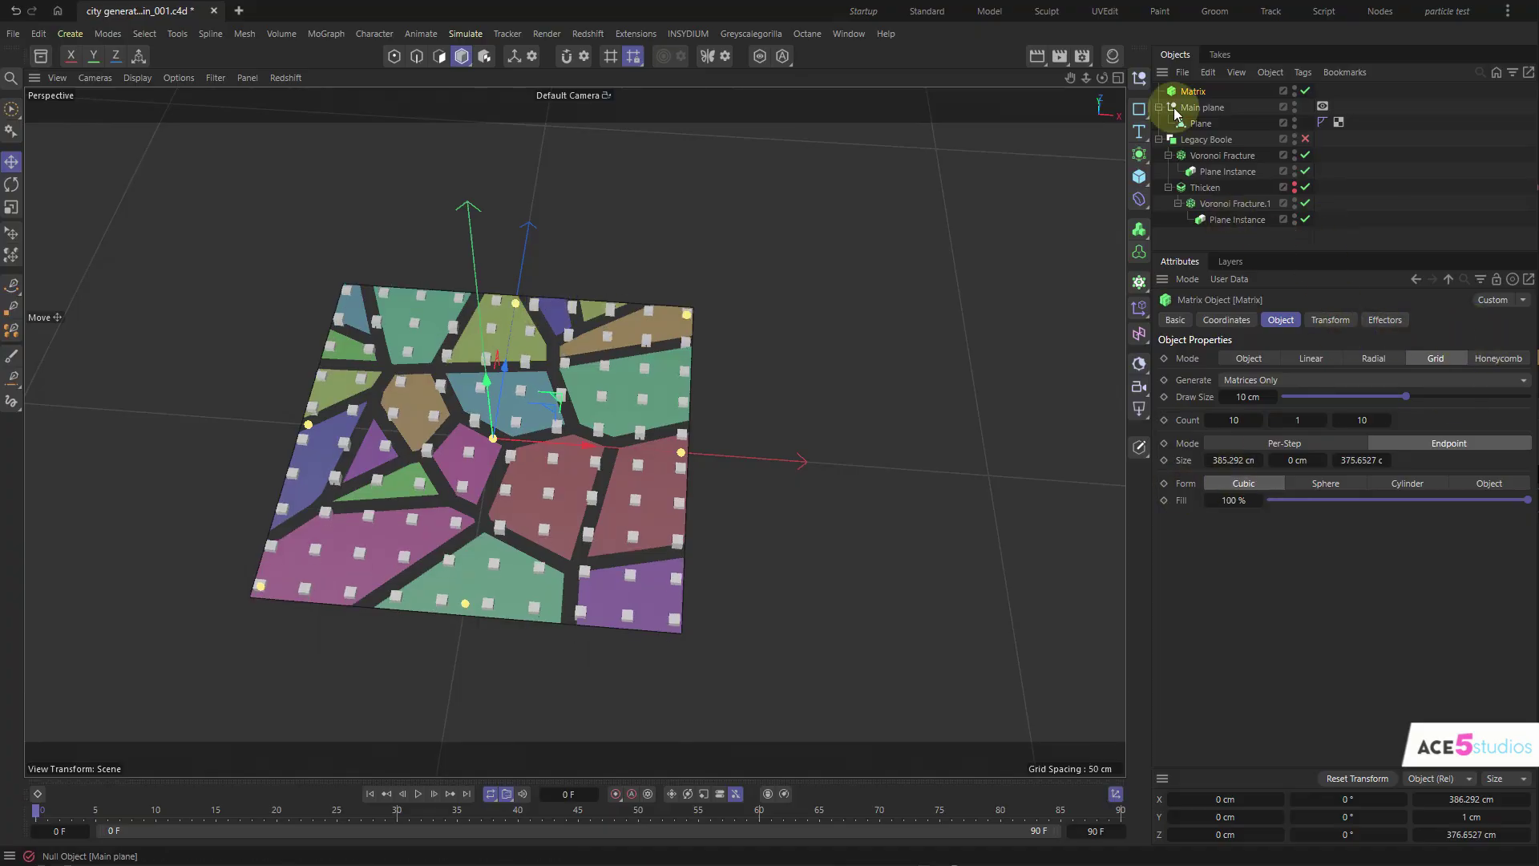
- Replace the point generator source of the first Voronoi Fracture with the Matrix object
click(1214, 152)
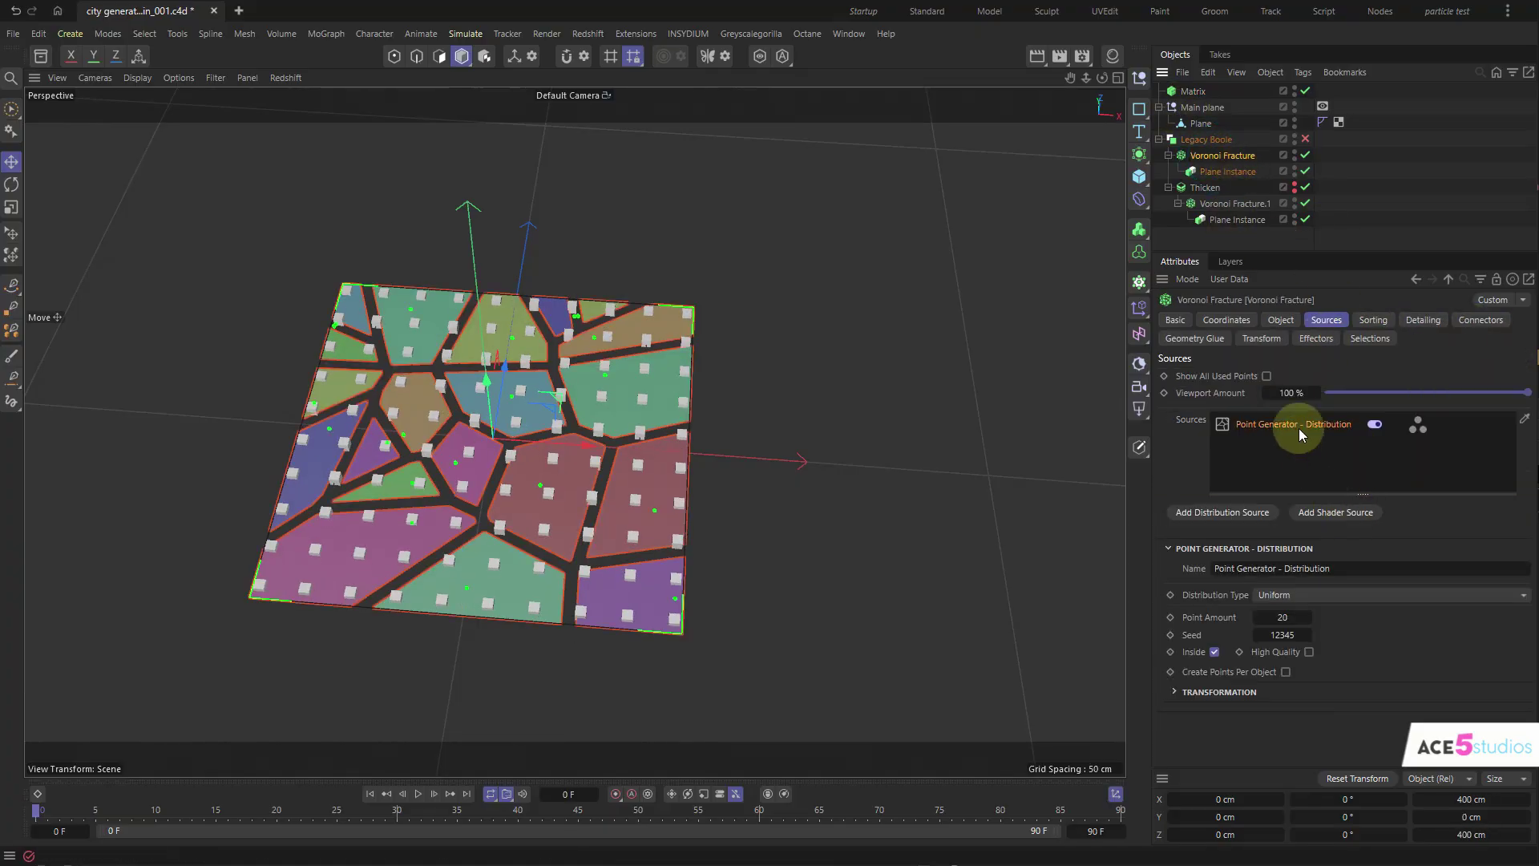
key(Delete)
drag(1196, 91, 1285, 455)
alt+drag(552, 540, 319, 243)
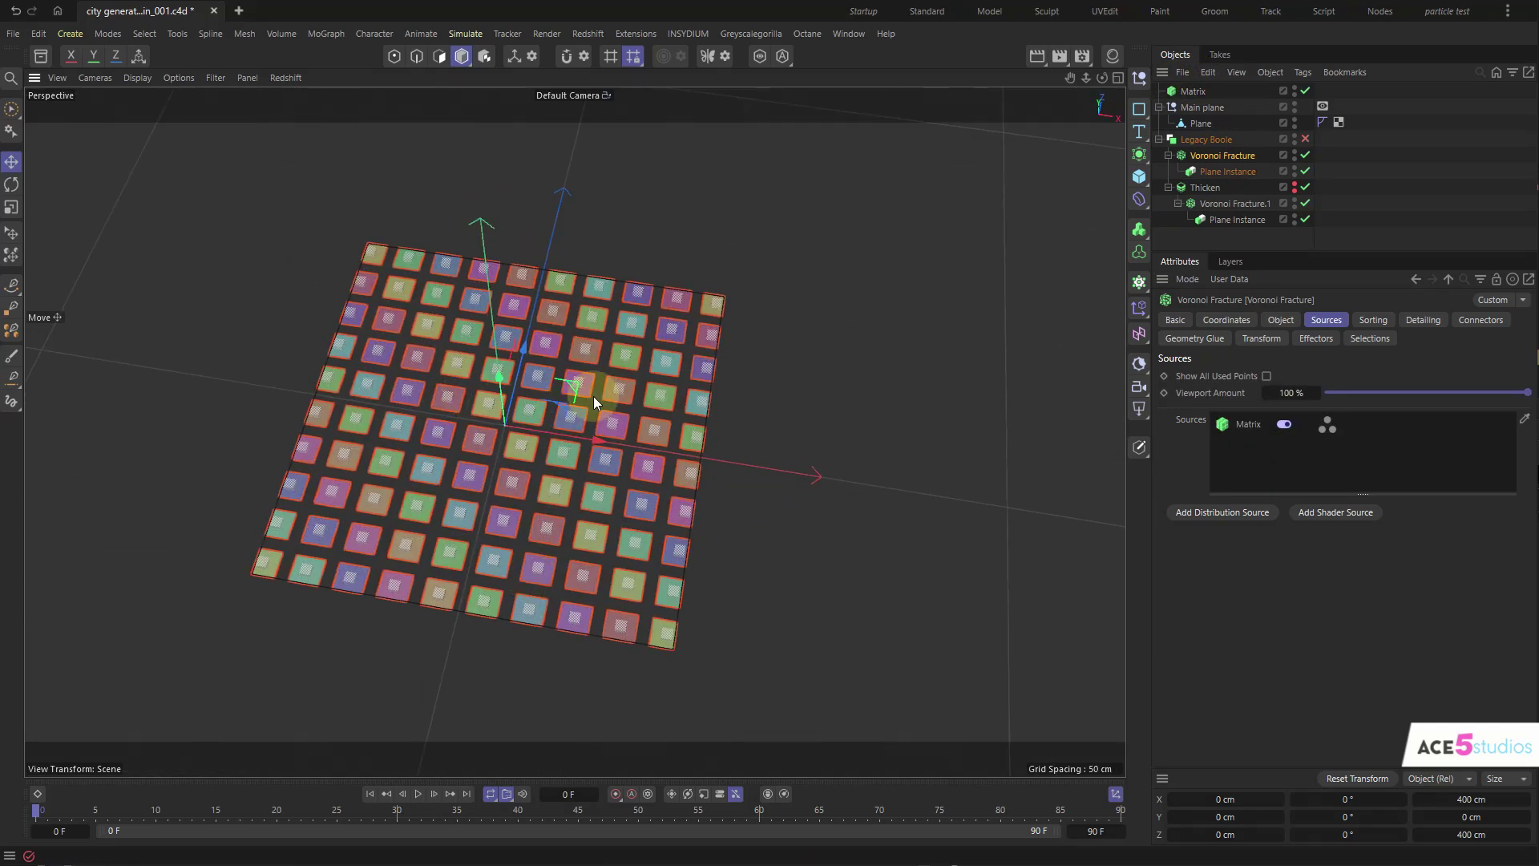
- Enlarge the Matrix grid well beyond the plane, to about 1003 cm in X and 737 cm in Z
click(1188, 91)
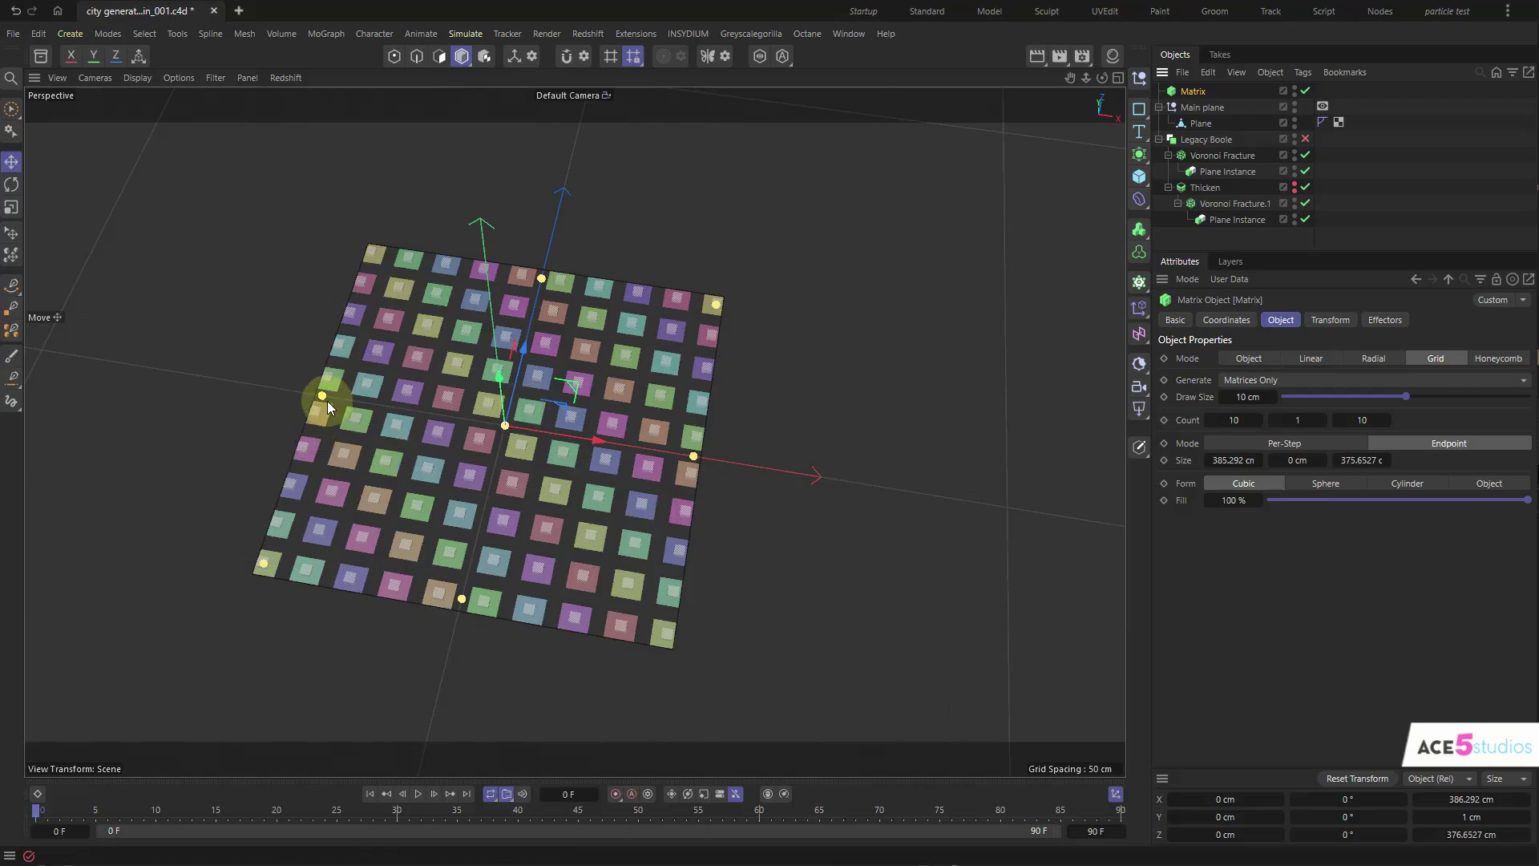
drag(323, 396, 190, 374)
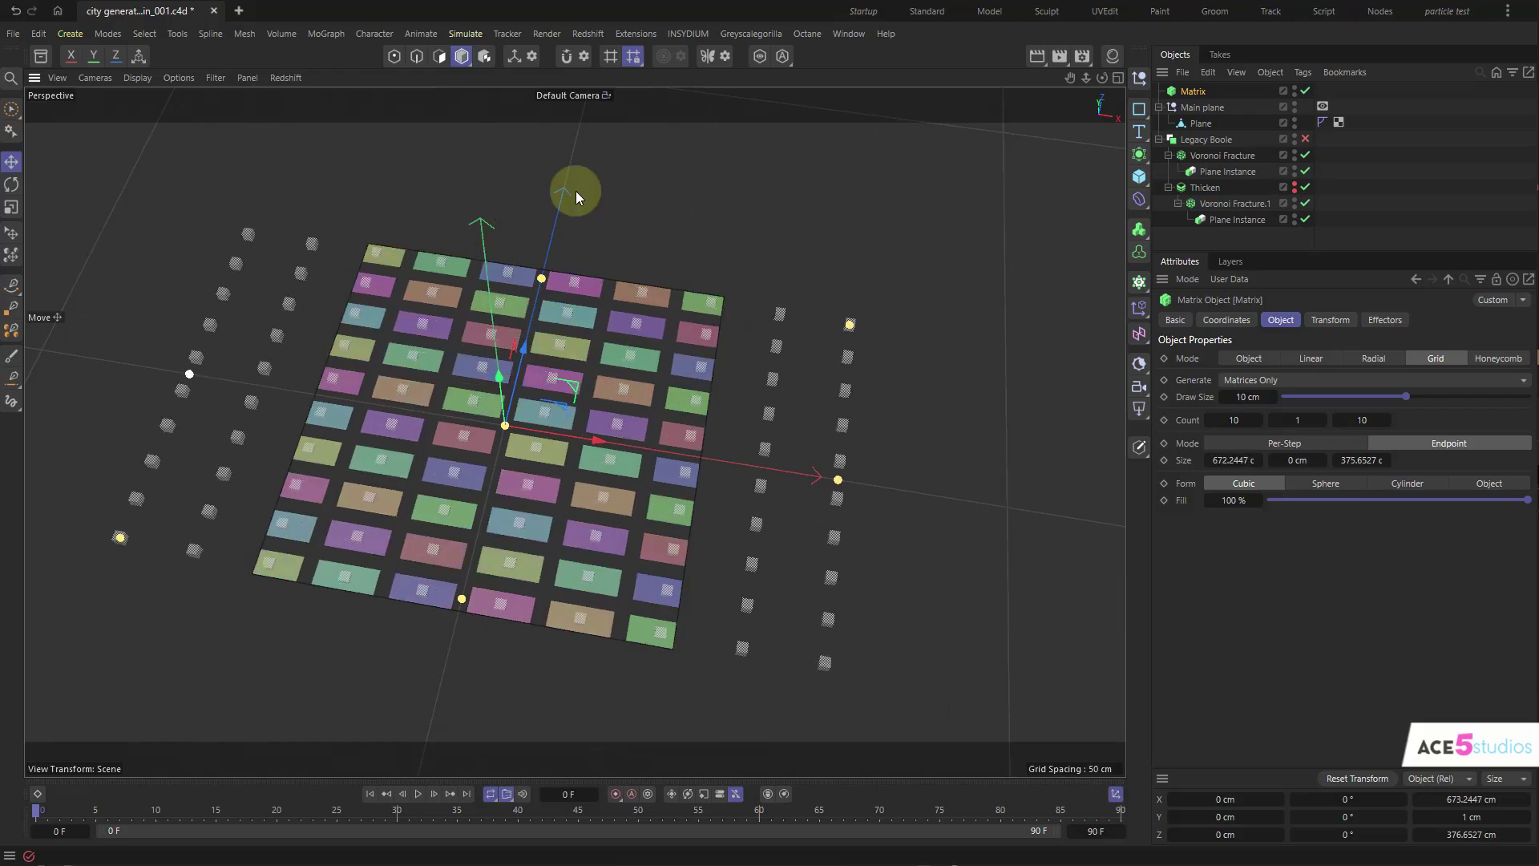
drag(544, 277, 570, 158)
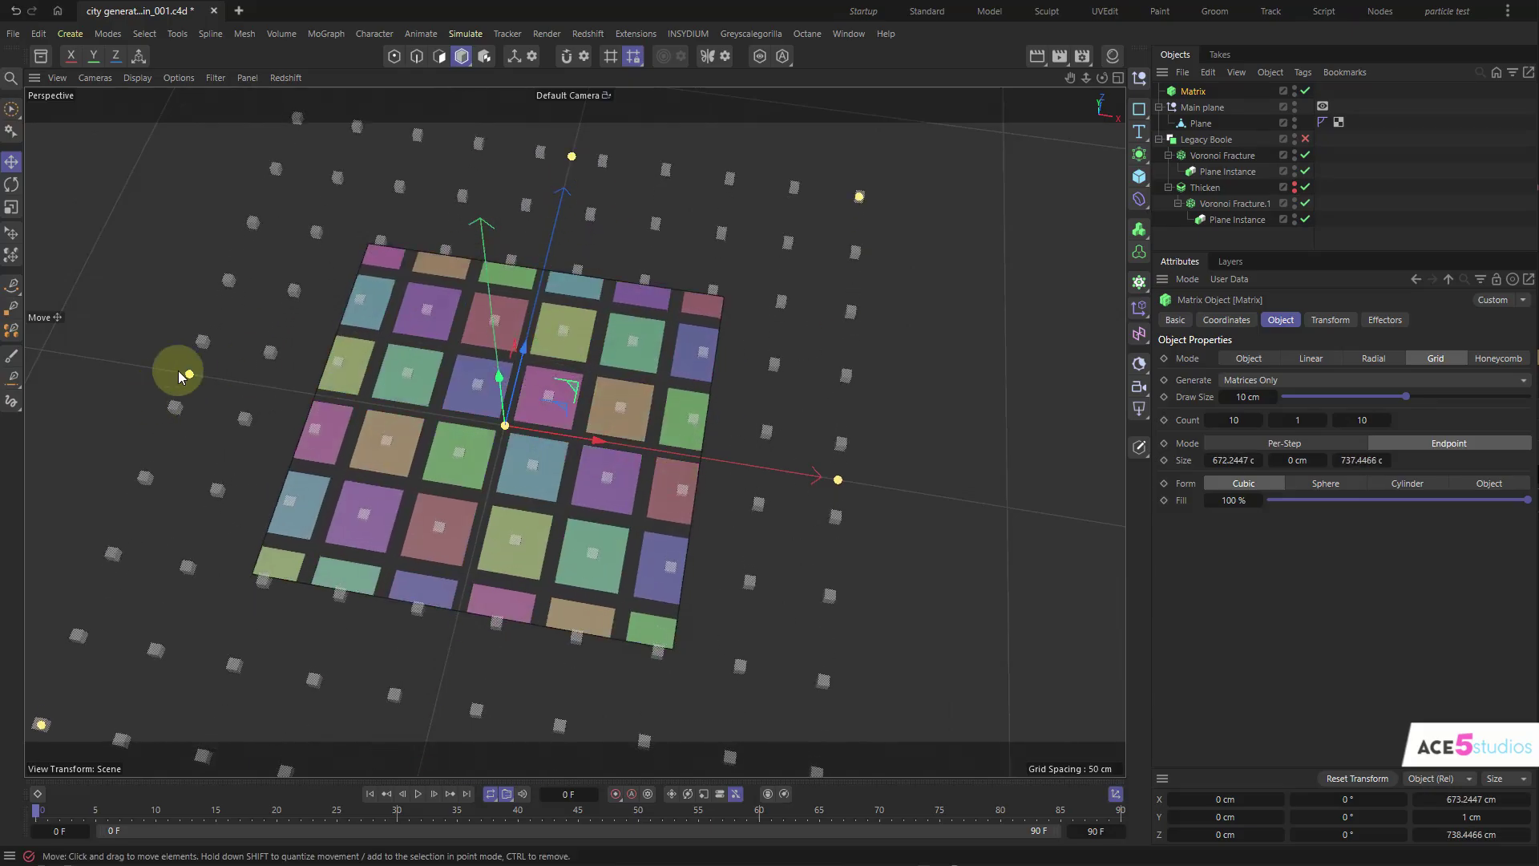
drag(127, 345, 48, 324)
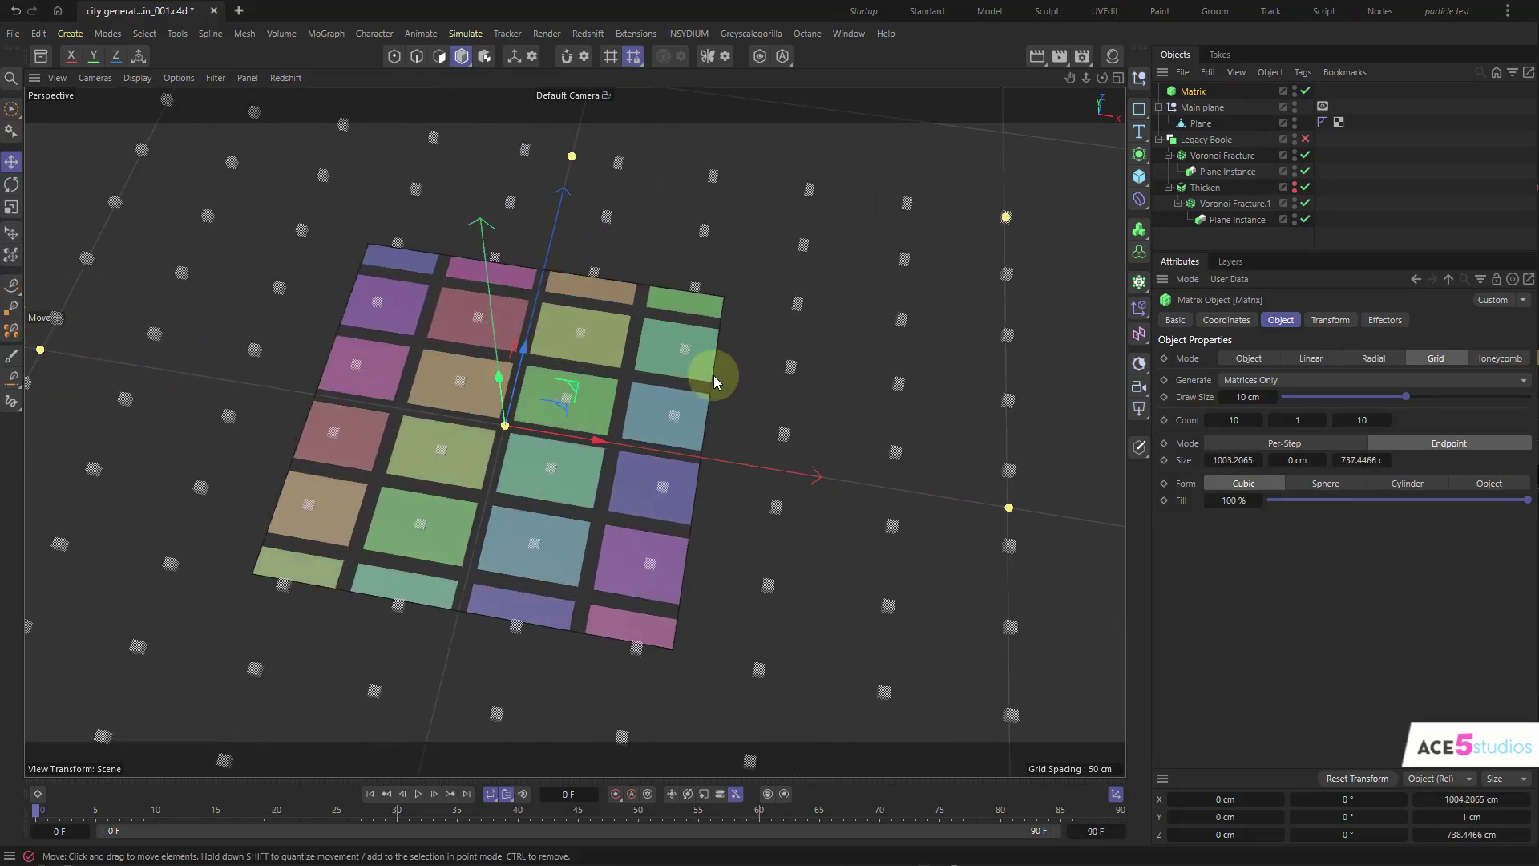
scroll(586, 383, down, 3)
scroll(586, 383, down, 2)
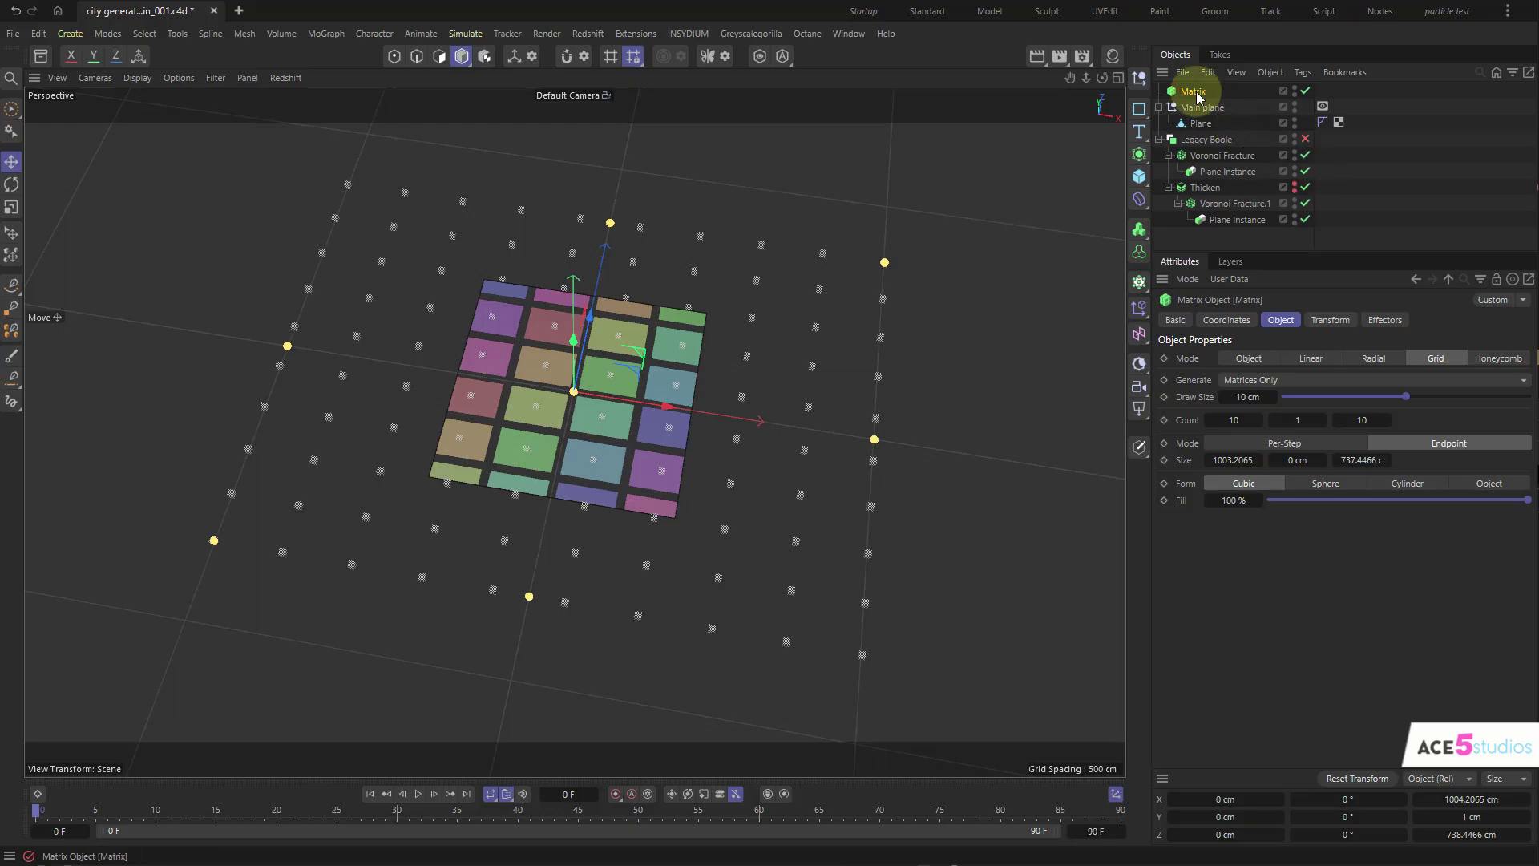
- Add a Random effector to the Matrix to scatter the fracture points
click(1141, 347)
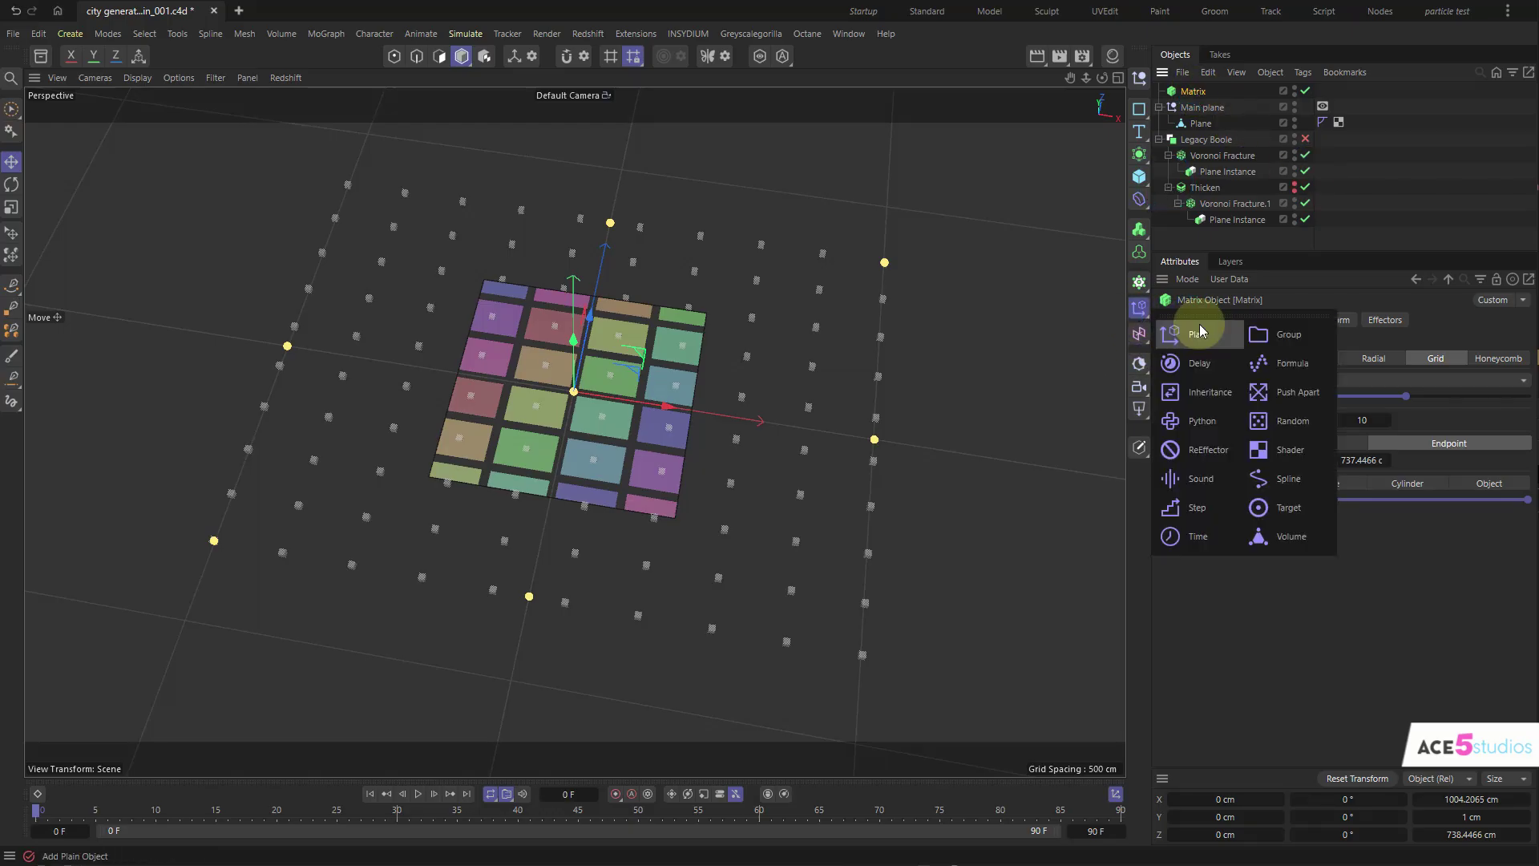
click(1279, 413)
alt+drag(775, 371, 498, 400)
alt+right_drag(498, 400, 636, 340)
alt+drag(636, 340, 494, 402)
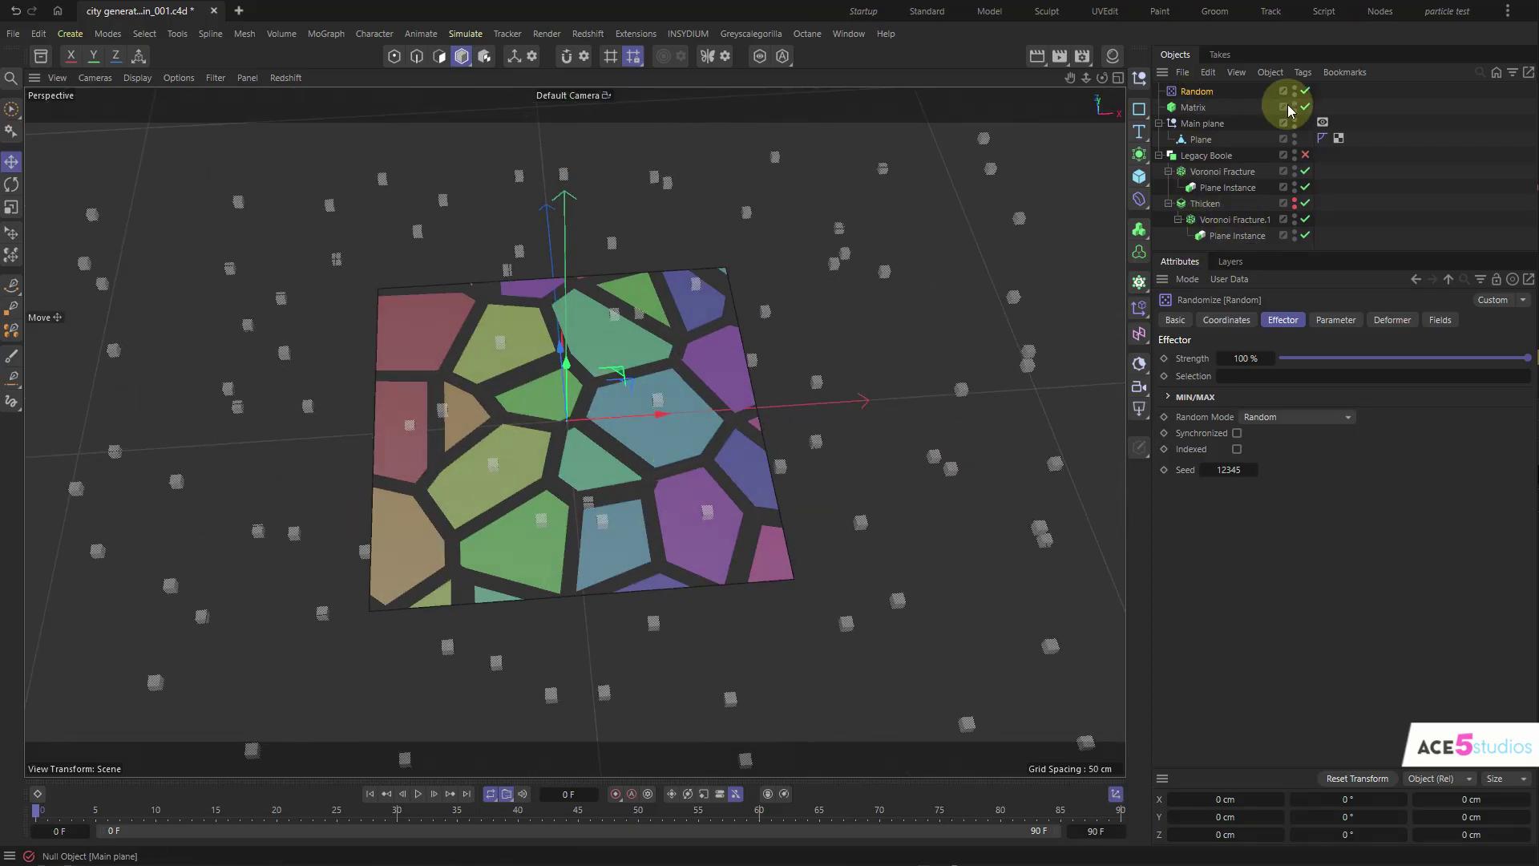
- Try extruding the +X edge of the Plane under Main plane outward, and undo the extrusion
click(1202, 142)
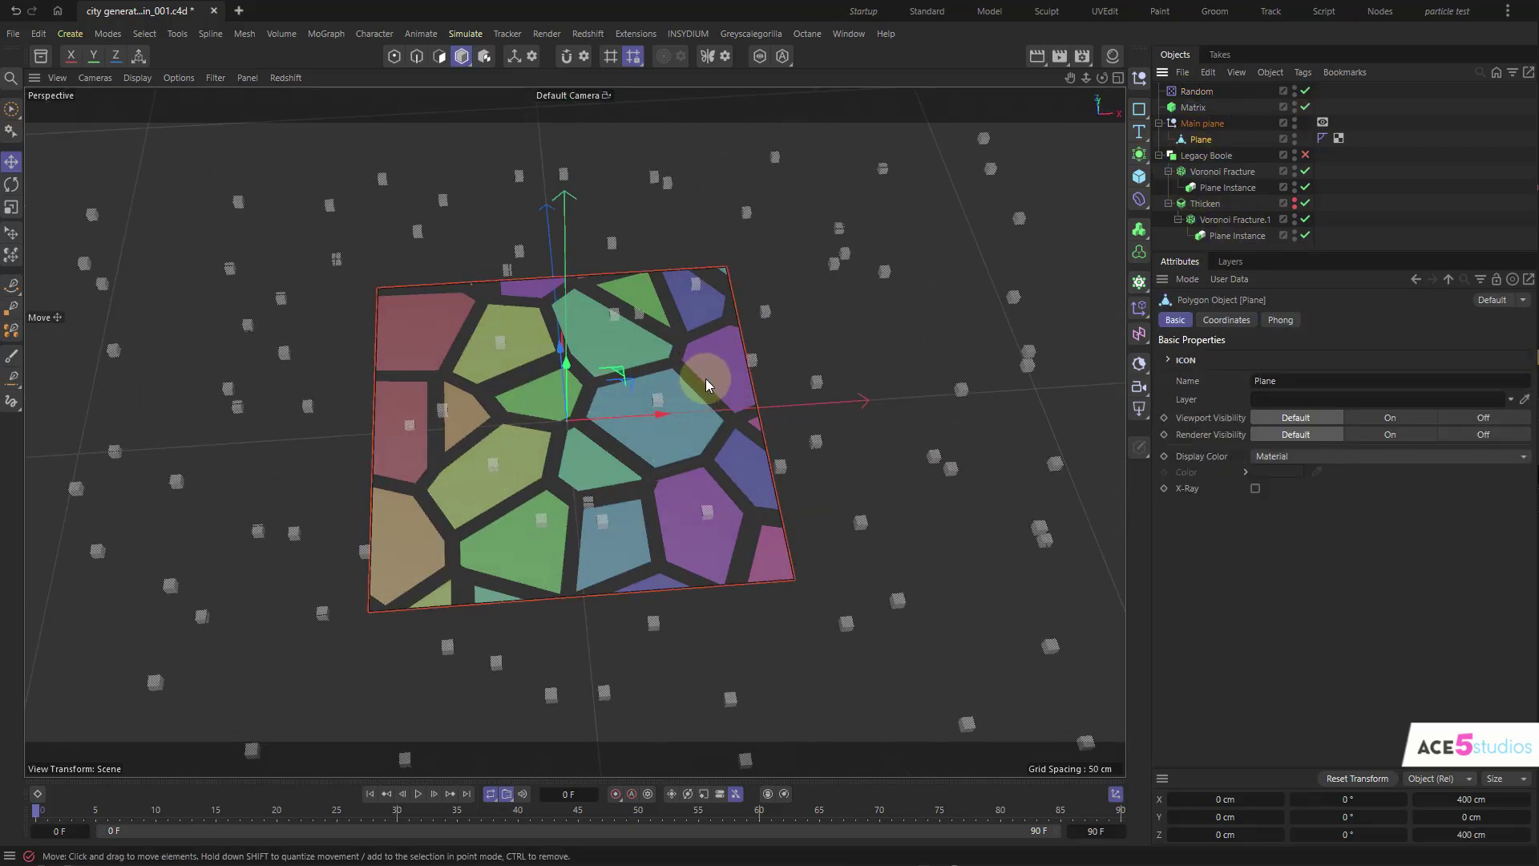
key(Return)
click(755, 380)
ctrl+drag(722, 413, 900, 400)
key(ctrl+z)
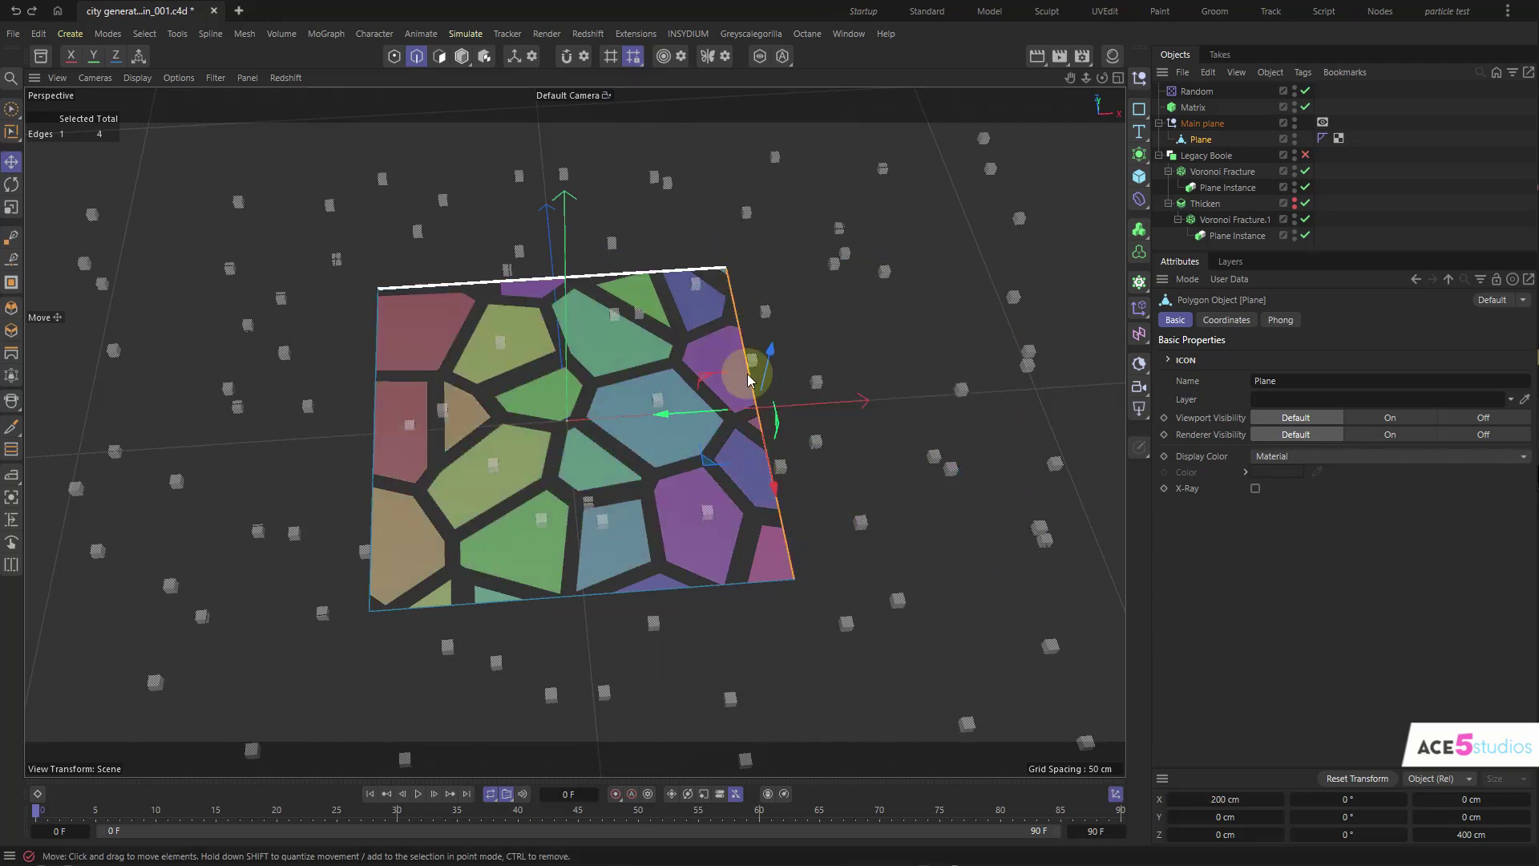
- In Points mode, try moving the Plane's +X, -Z corner outward to about X 289 cm, and undo the move
key(Return)
key(Return)
drag(784, 565, 863, 619)
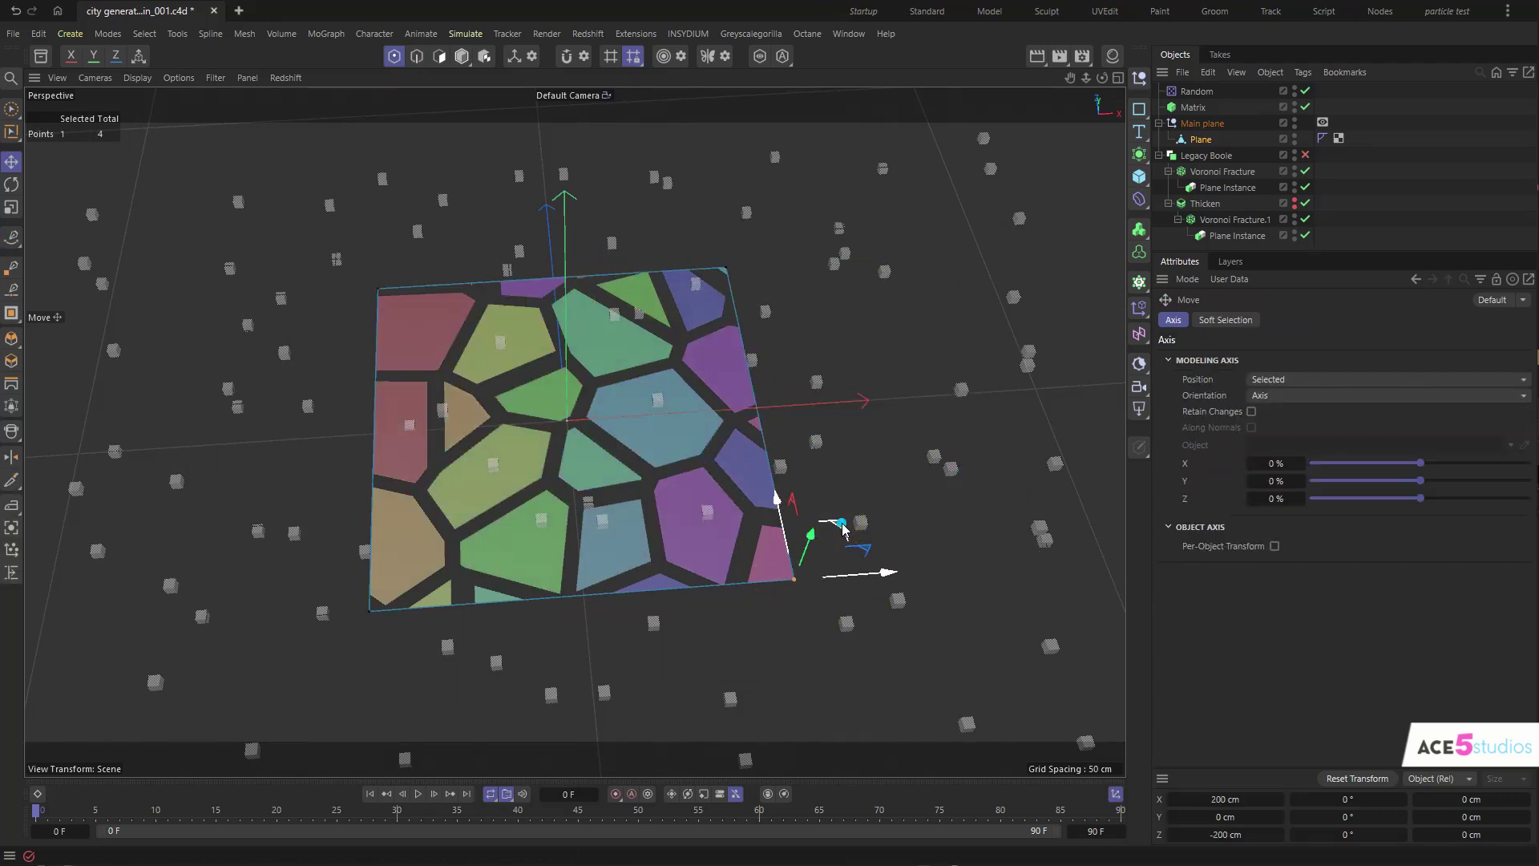
drag(830, 533, 762, 543)
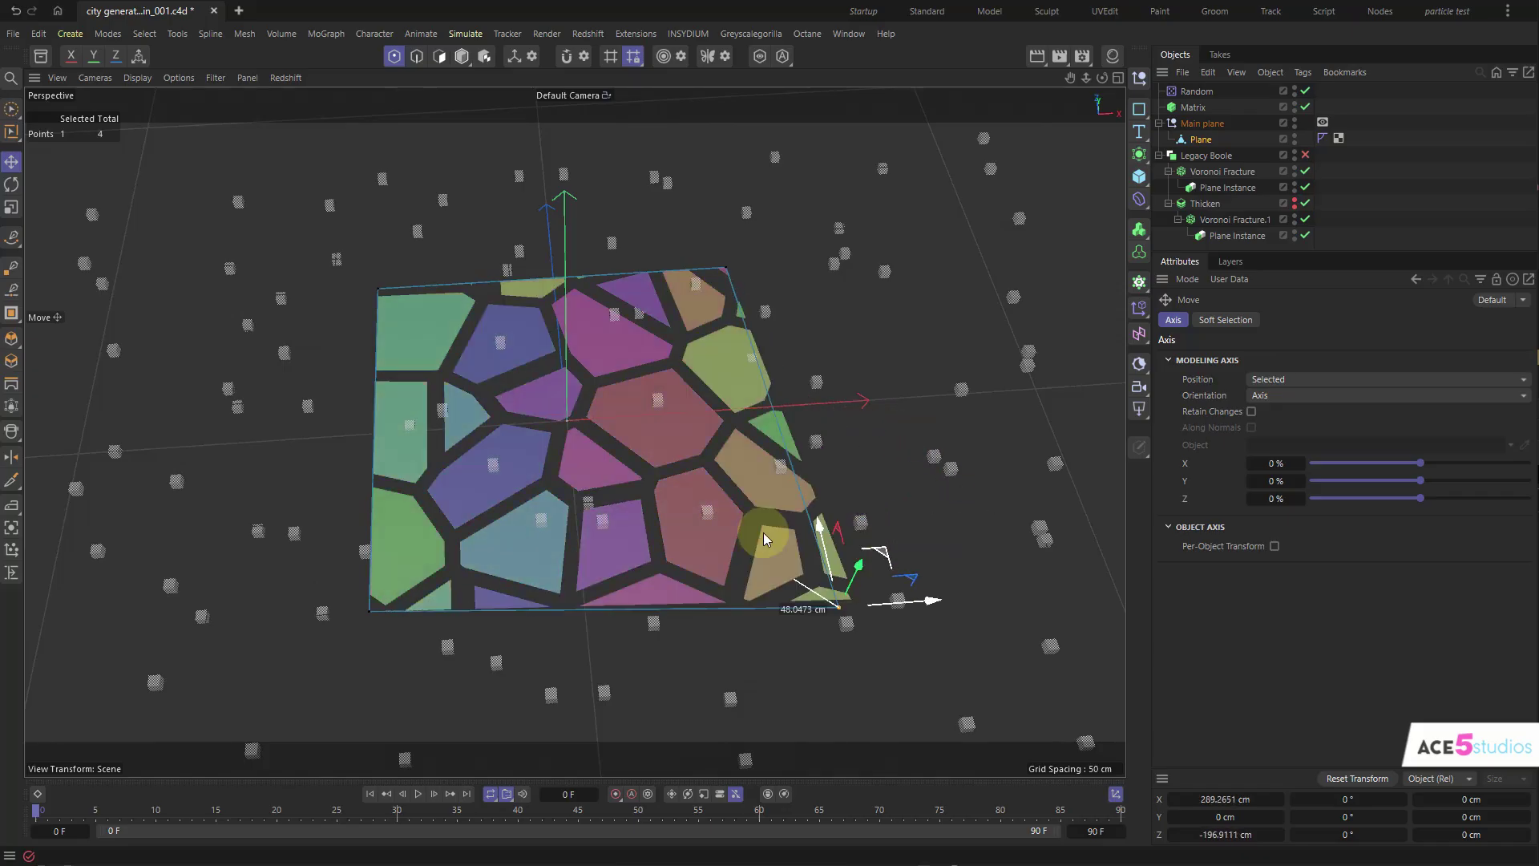
key(ctrl+z)
alt+drag(684, 513, 647, 439)
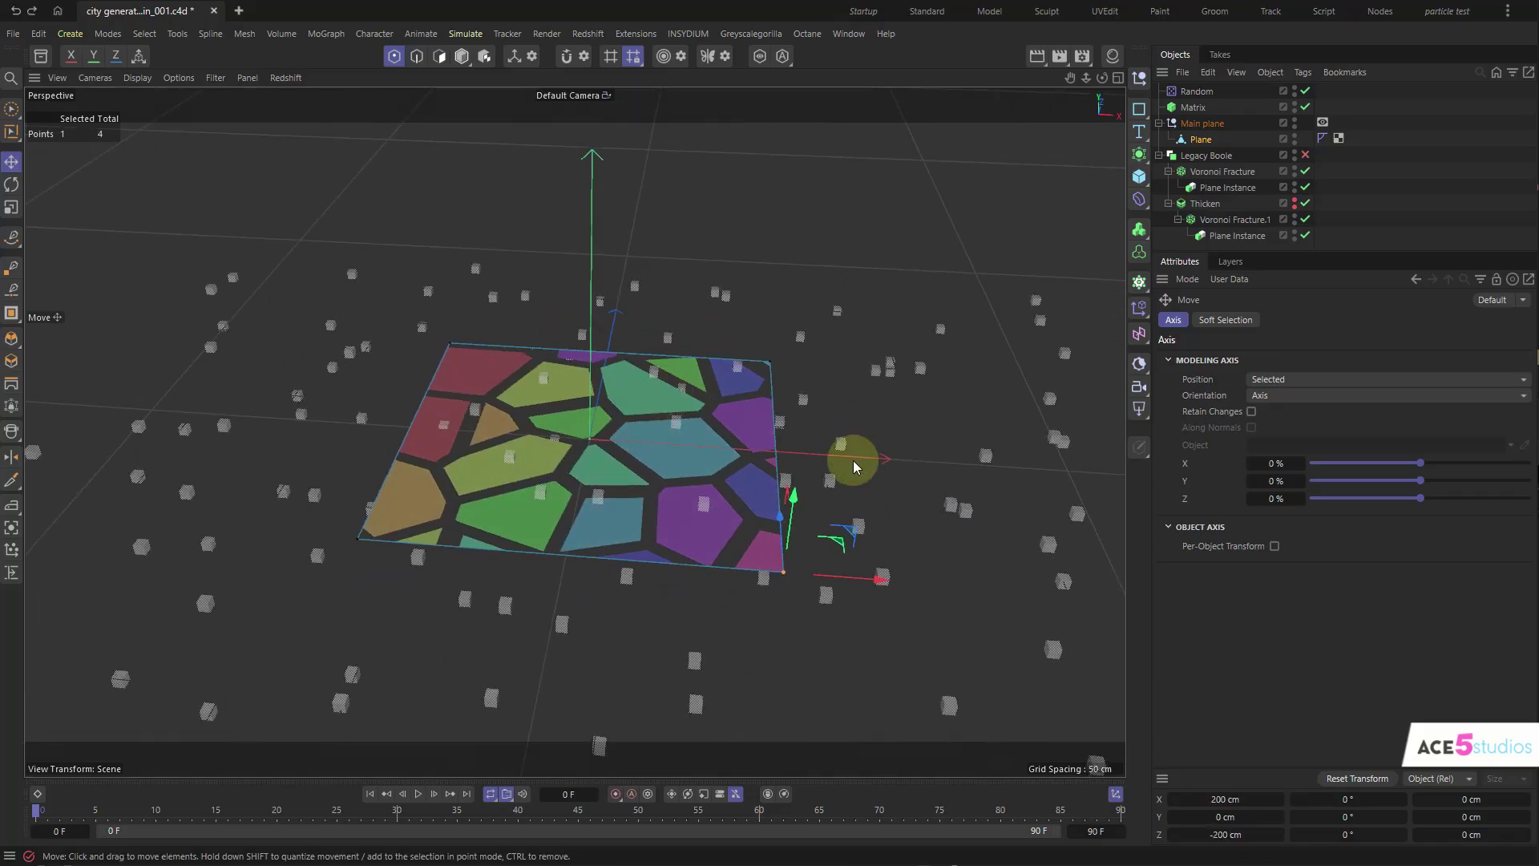
alt+drag(853, 460, 598, 508)
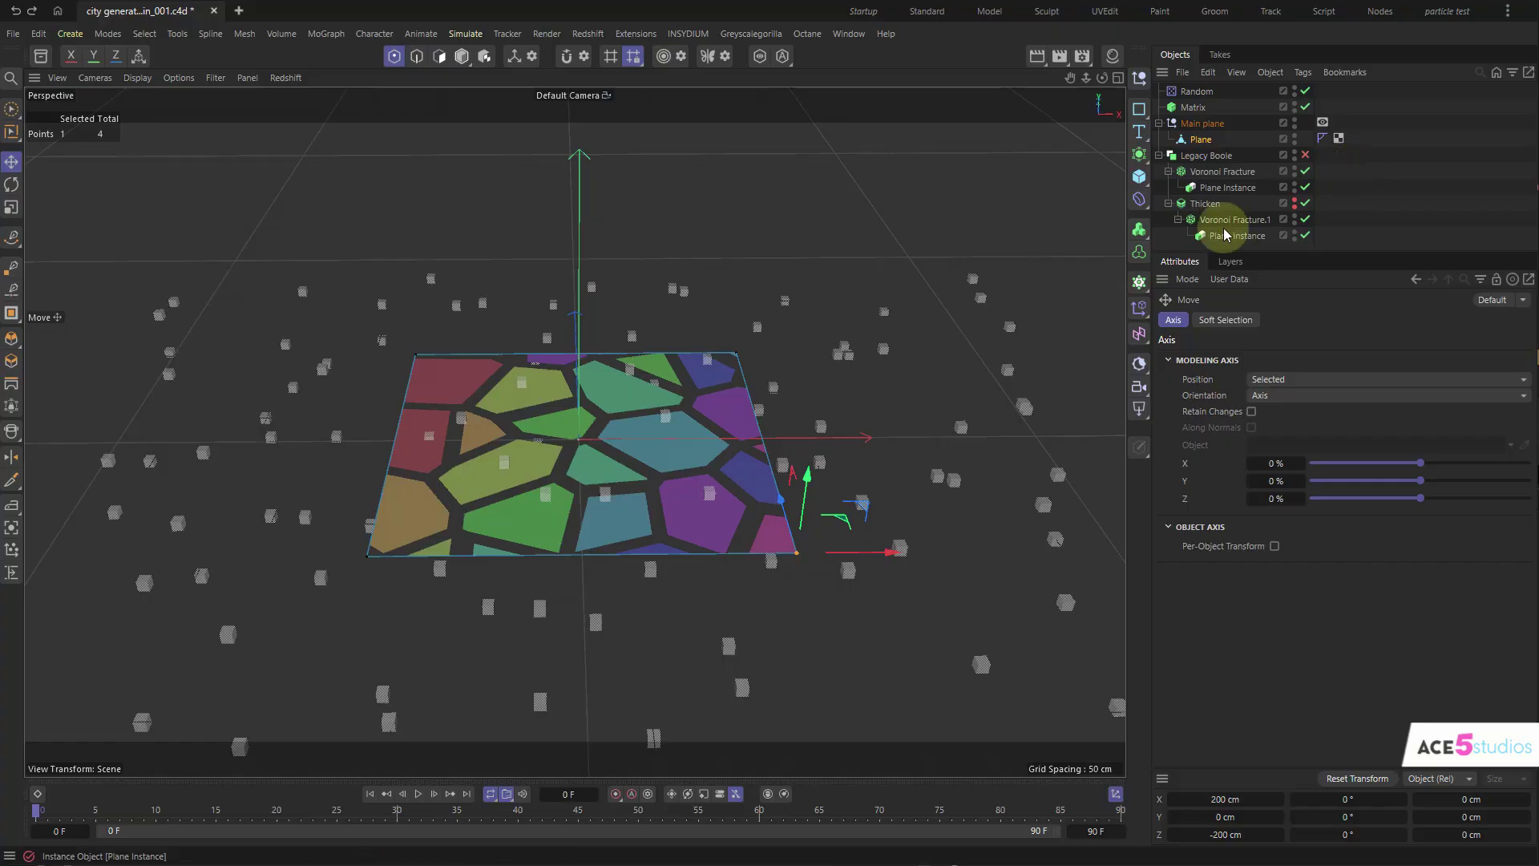
- Restore Thicken's visibility and replace Voronoi Fracture.1's point generator source with the Matrix object
click(1291, 202)
alt+drag(650, 431, 535, 508)
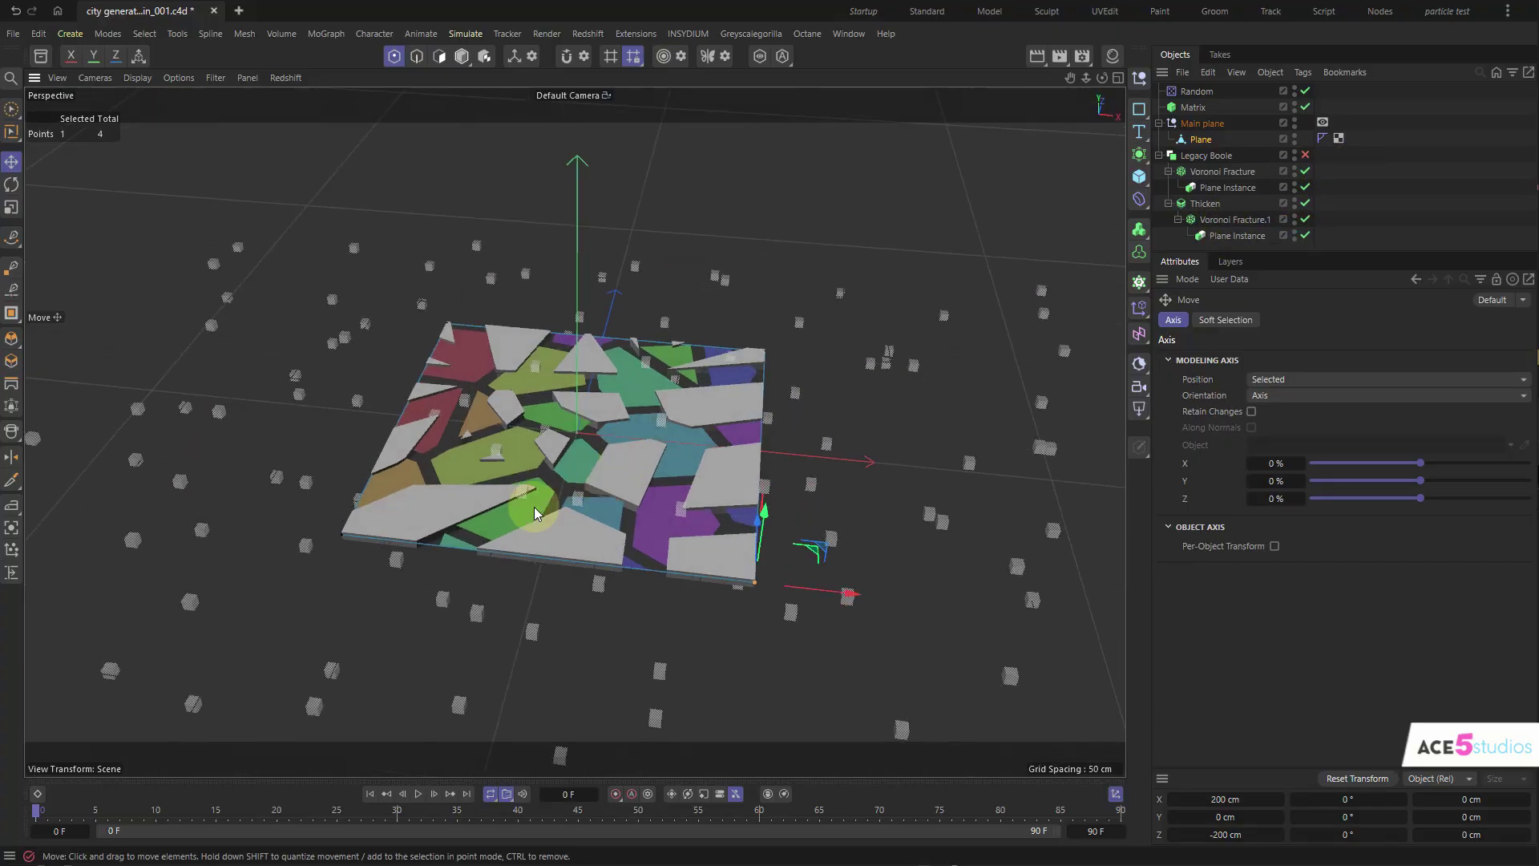
click(1218, 220)
click(1294, 431)
key(Delete)
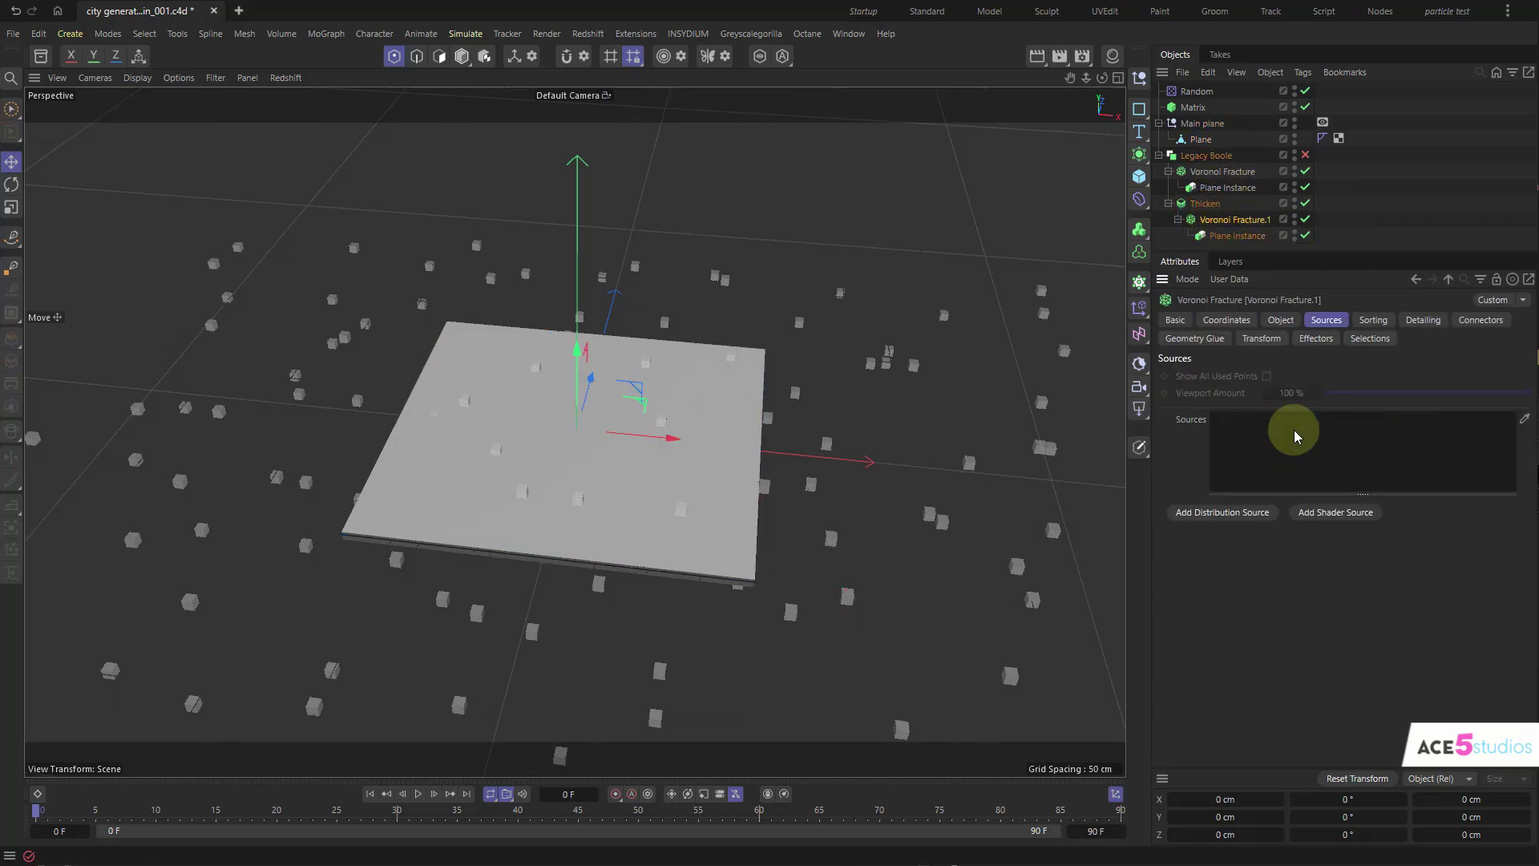
drag(1192, 107, 1324, 459)
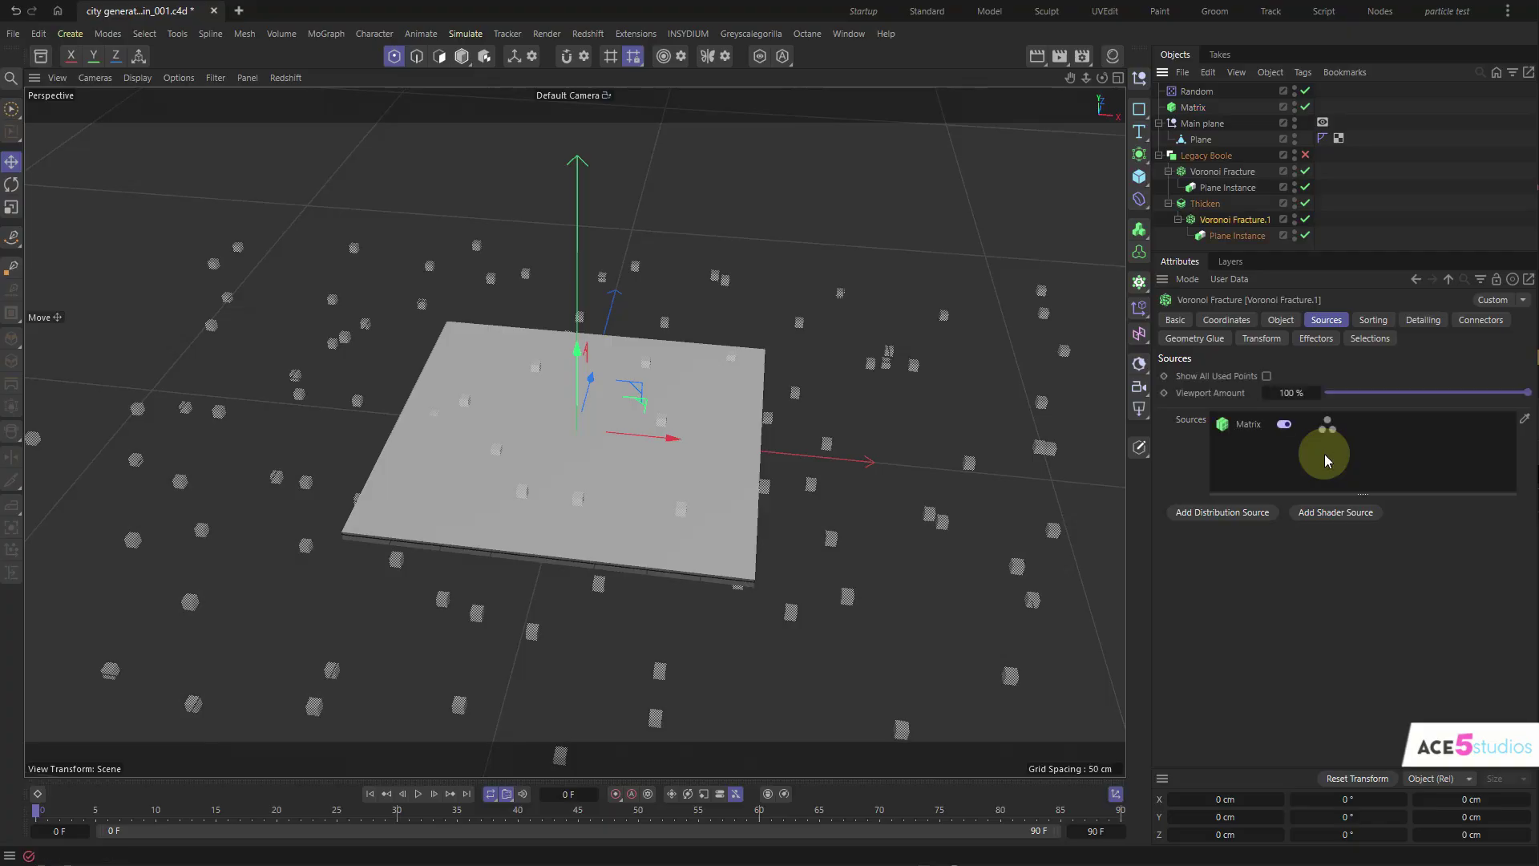
- Vary the city block layout by changing the Random effector's seed to 12350
click(1192, 108)
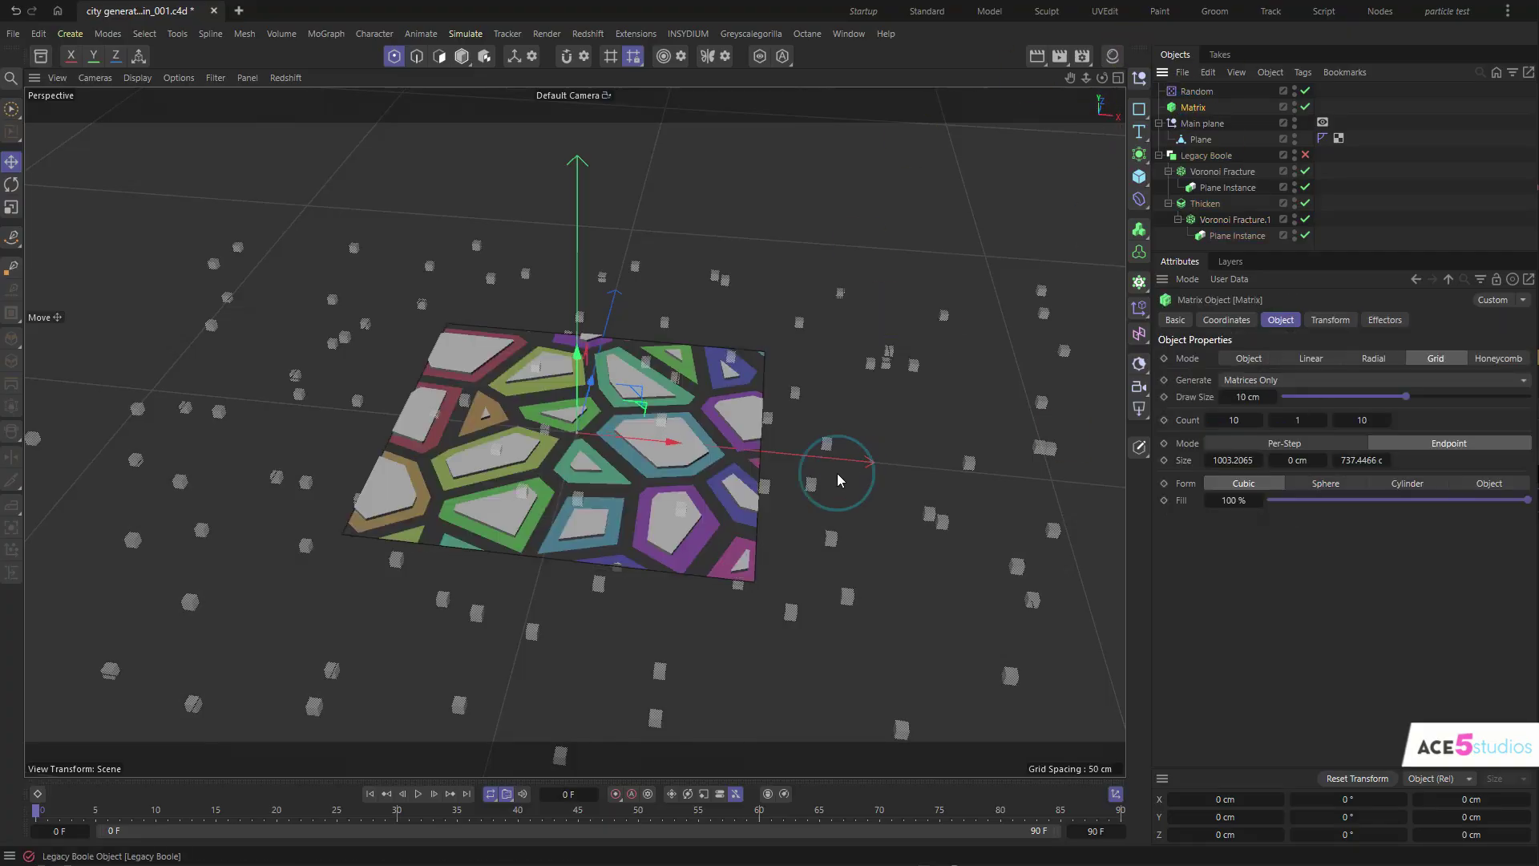
click(1198, 91)
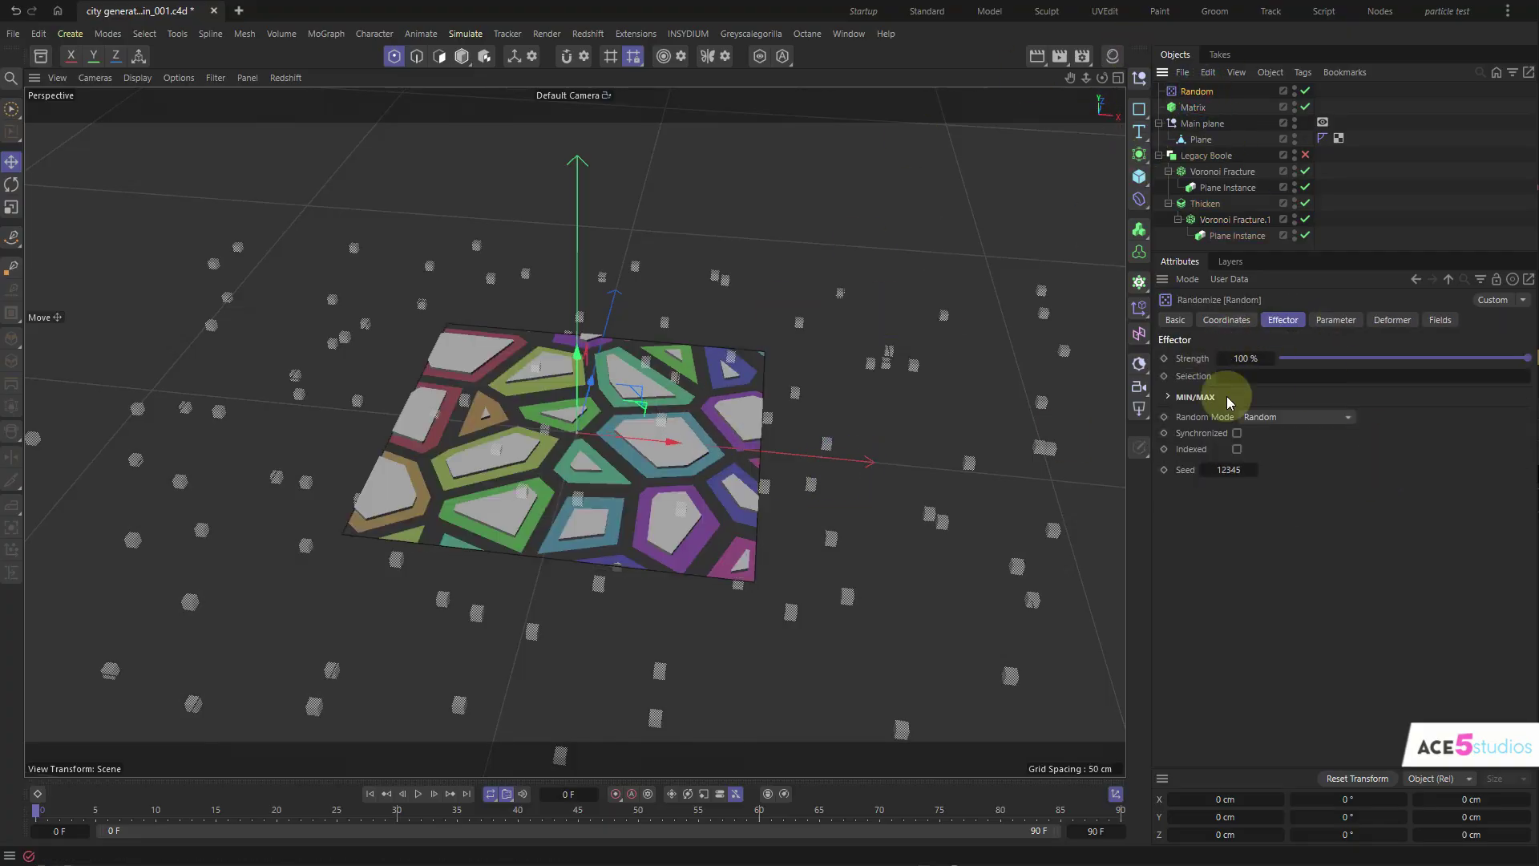
drag(1212, 467, 1210, 388)
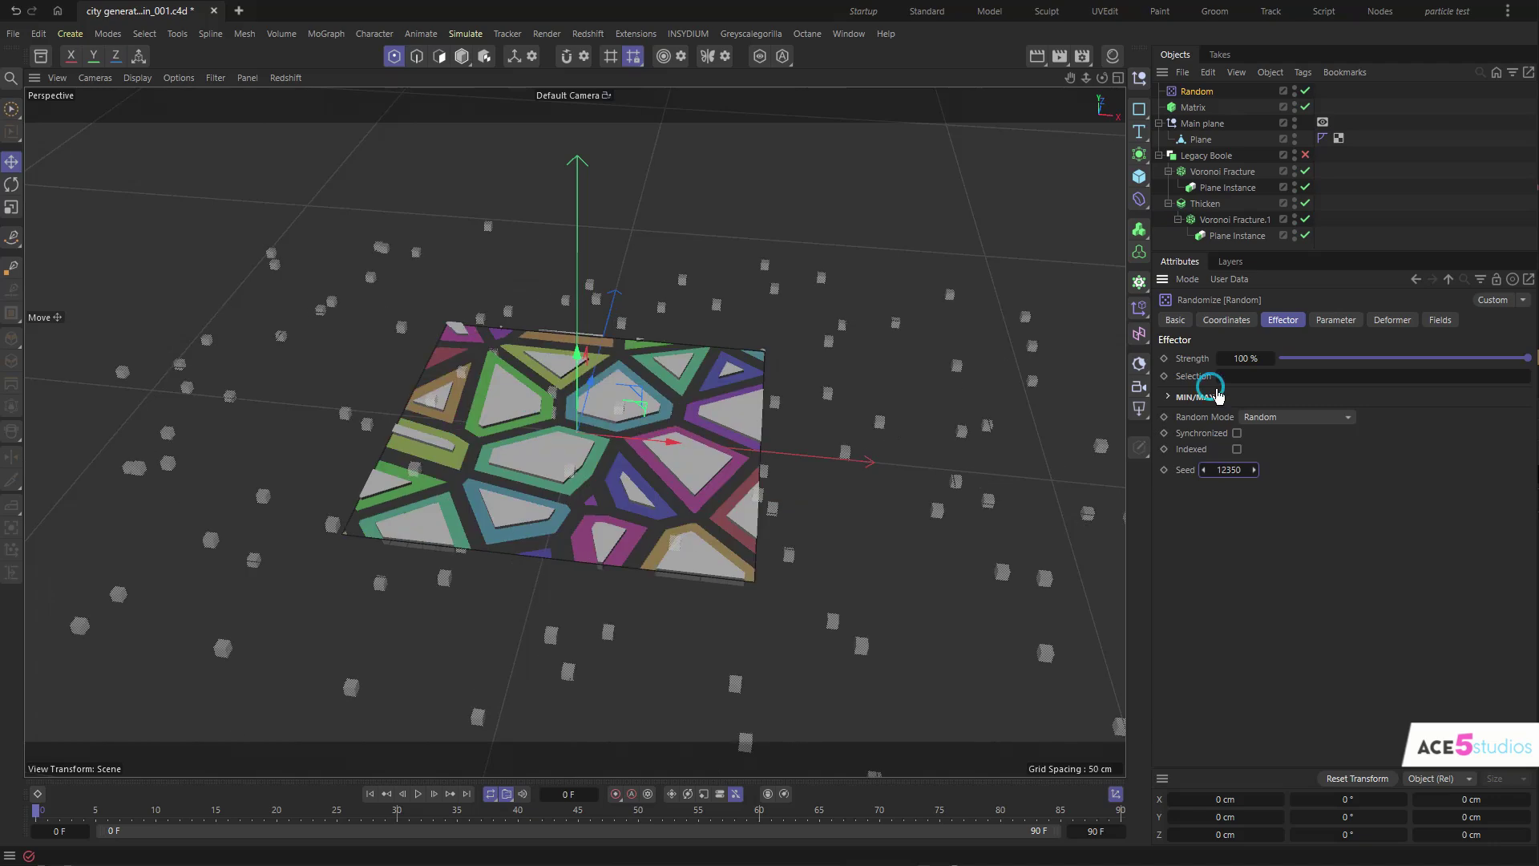
- Set the Matrix object's grid count to 11 by 1 by 8 and re-enable the Legacy Boole
click(1193, 108)
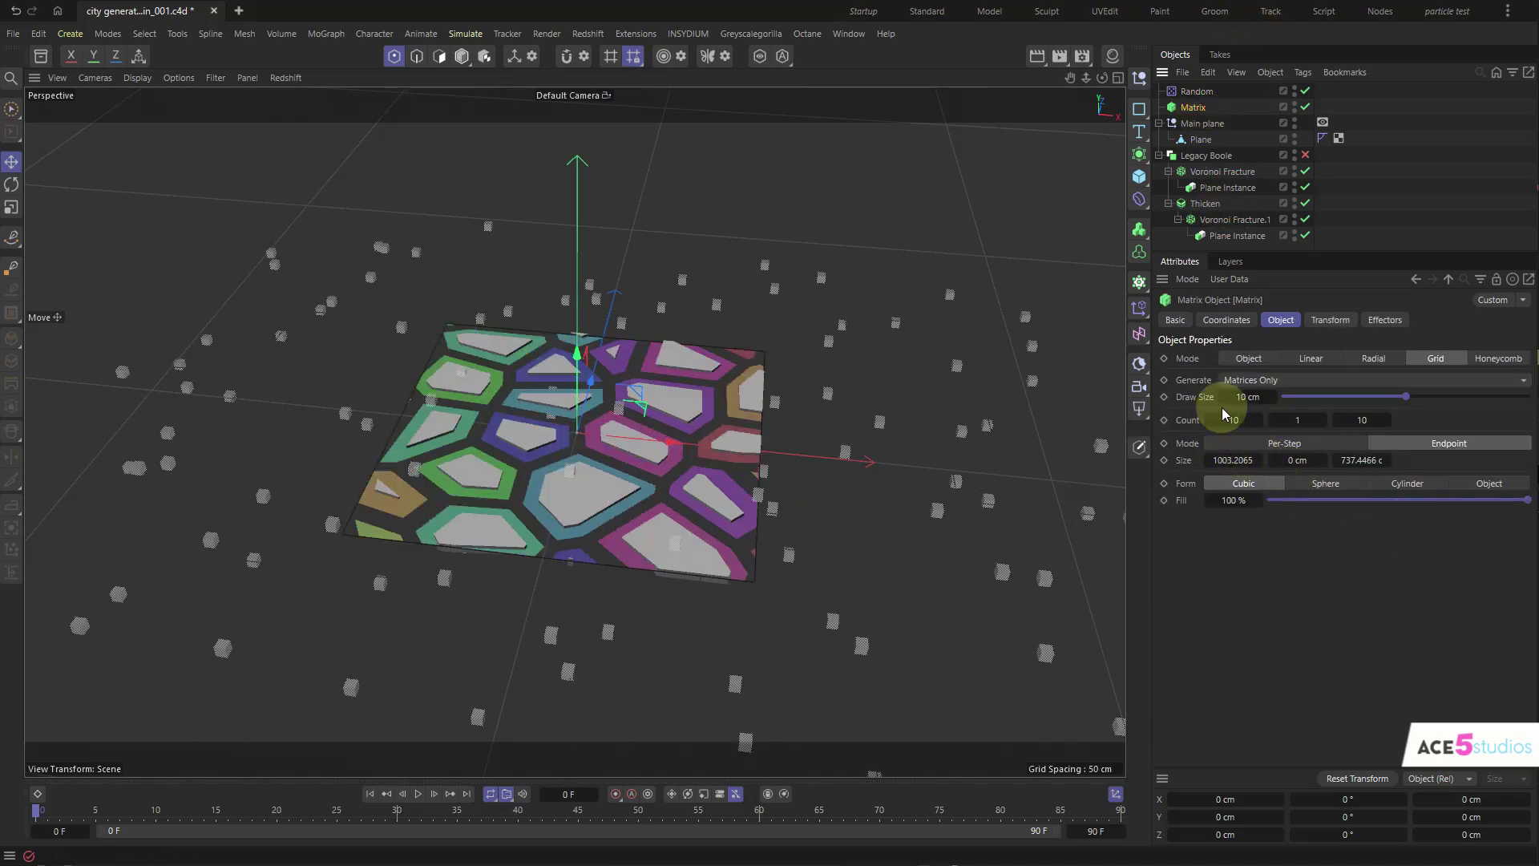
drag(1225, 415, 1365, 457)
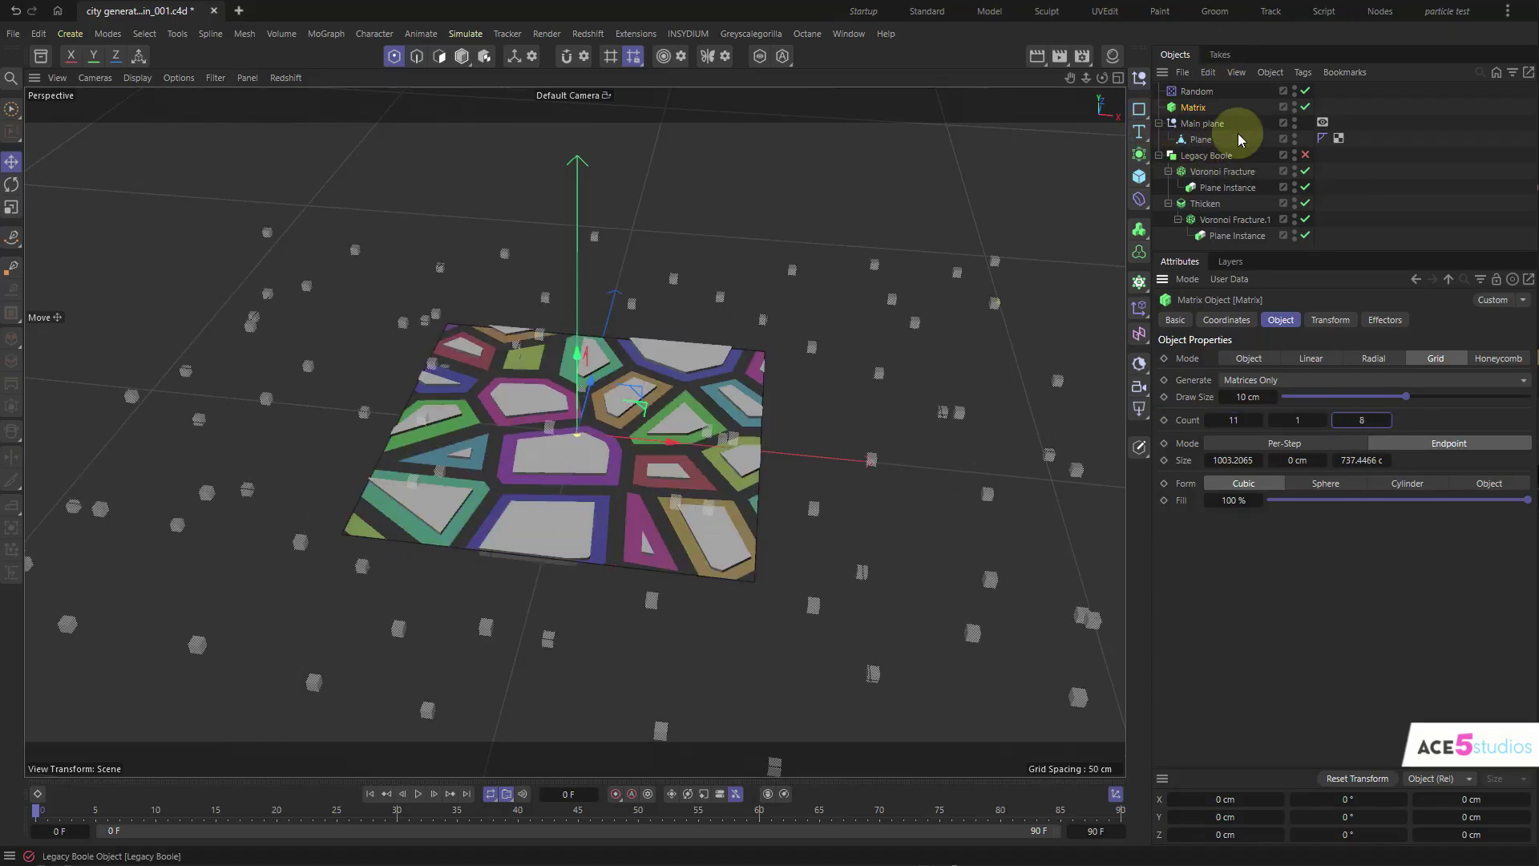
click(1303, 156)
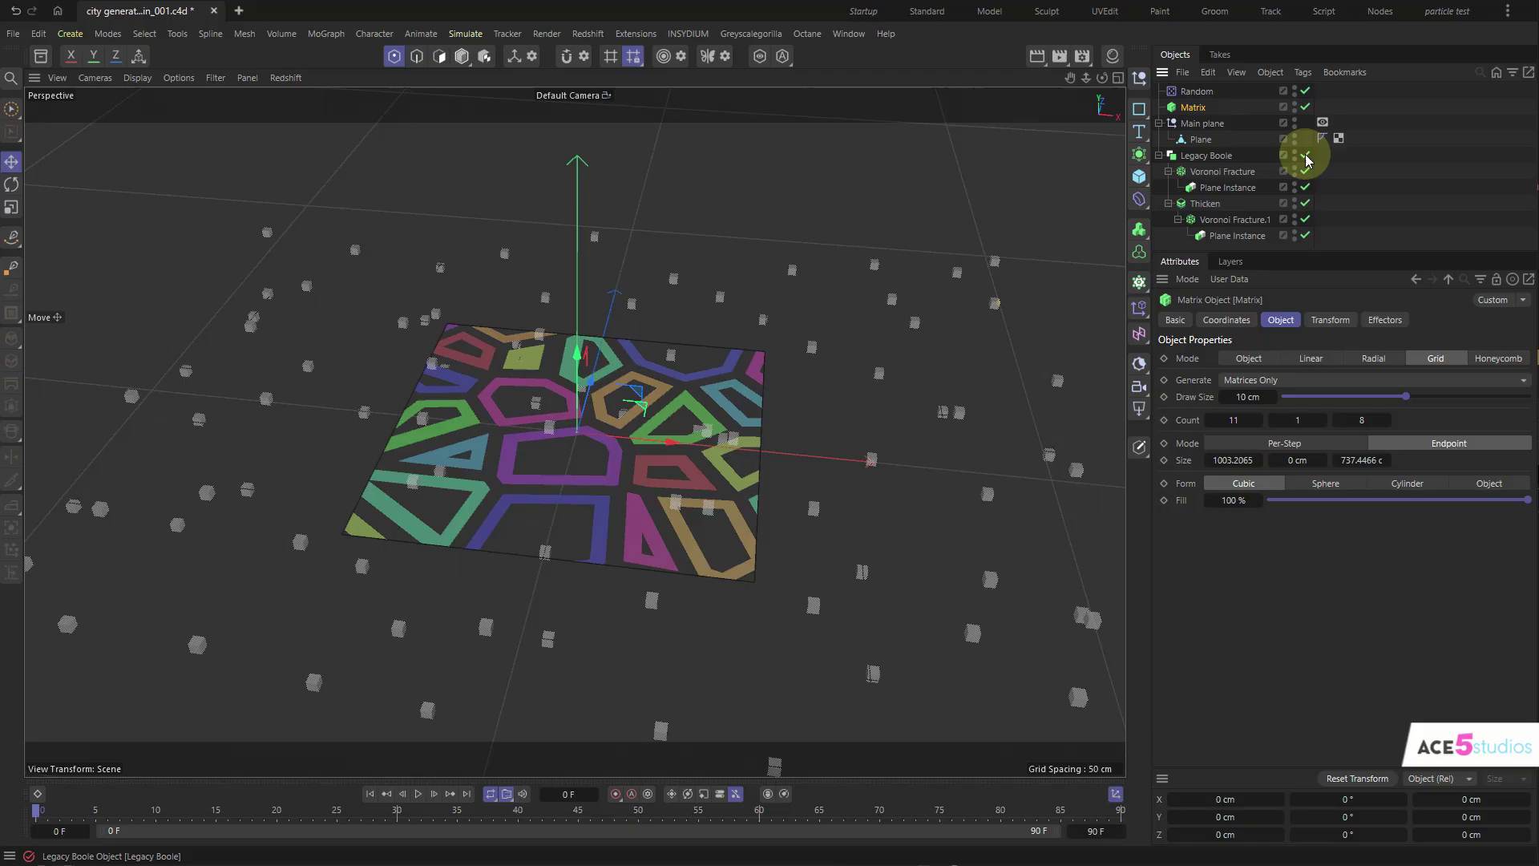
- Rename the Plane under Main plane as Main terrain plane
click(1207, 141)
double_click(1205, 140)
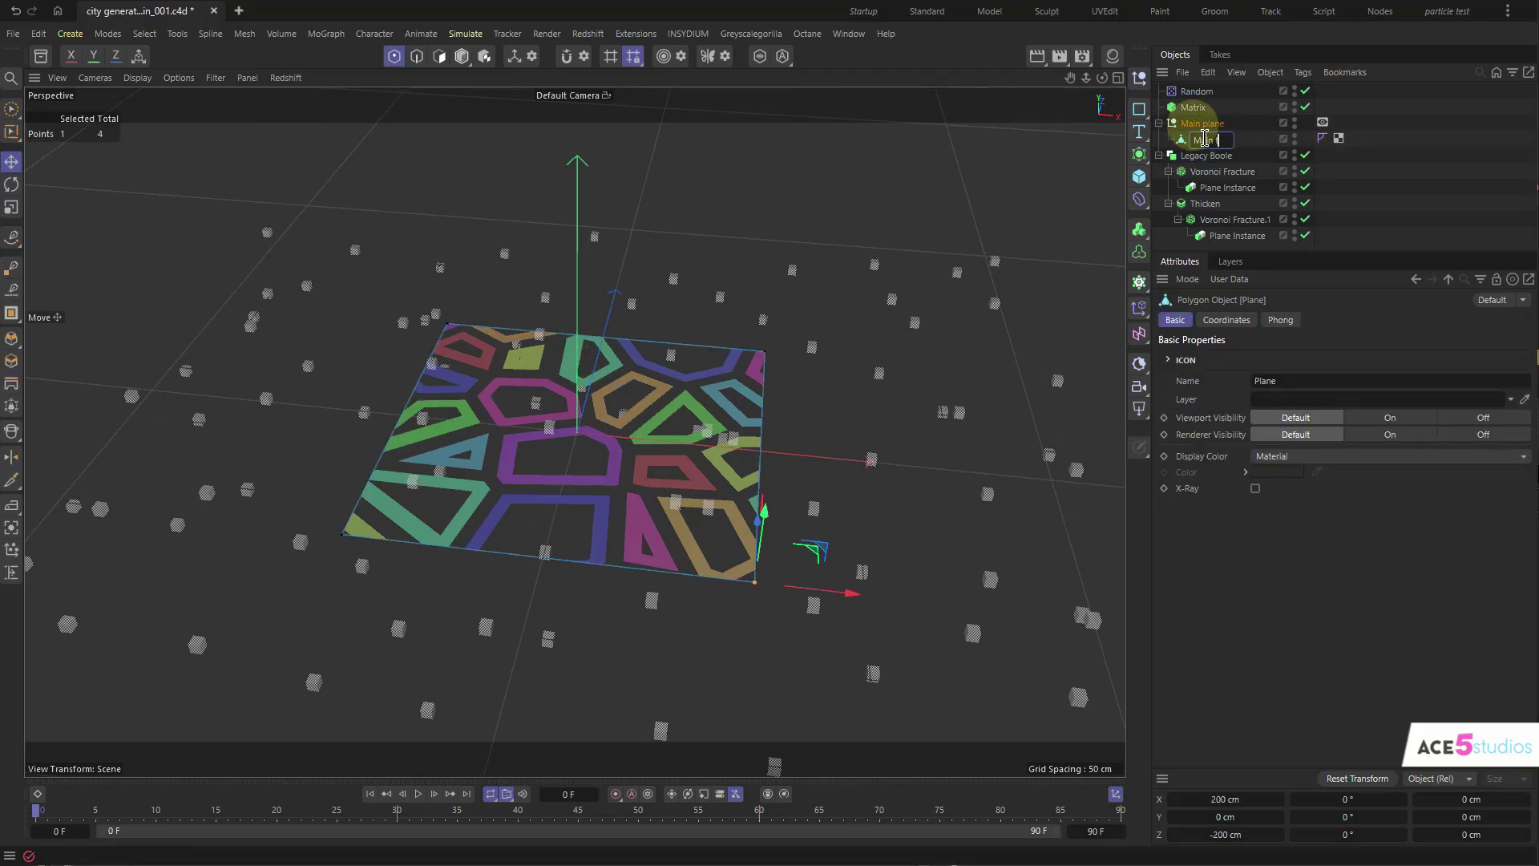
key(Escape)
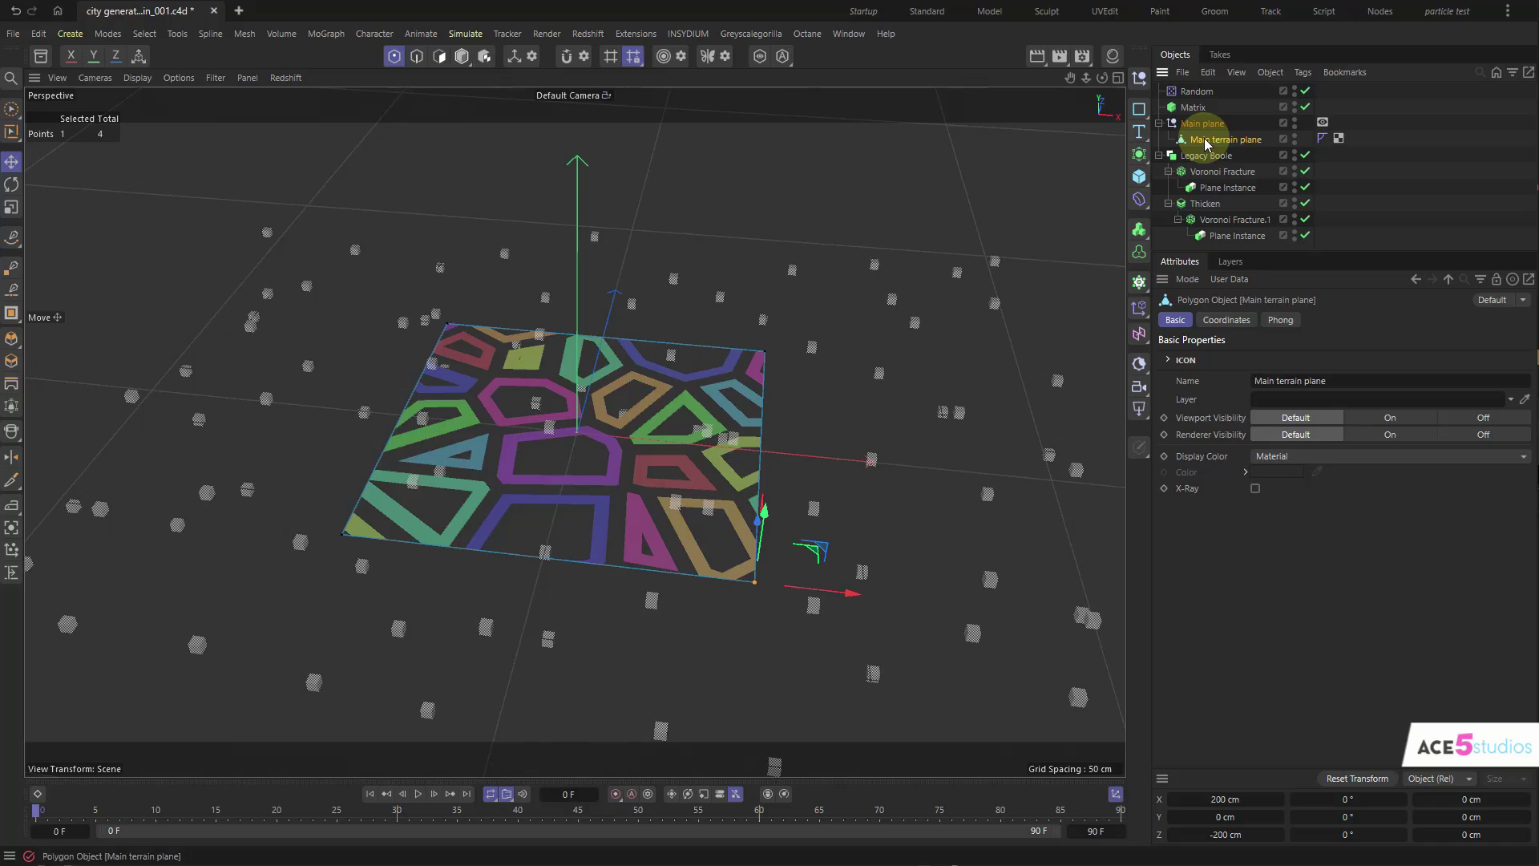
key(Return)
- Try extruding the terrain plane's +X edge outward twice and stretching it to about X 905 cm, and undo these changes and the rename
click(770, 427)
ctrl+drag(713, 445, 869, 466)
ctrl+drag(851, 464, 1047, 488)
alt+middle_drag(1047, 488, 807, 444)
drag(763, 472, 1078, 507)
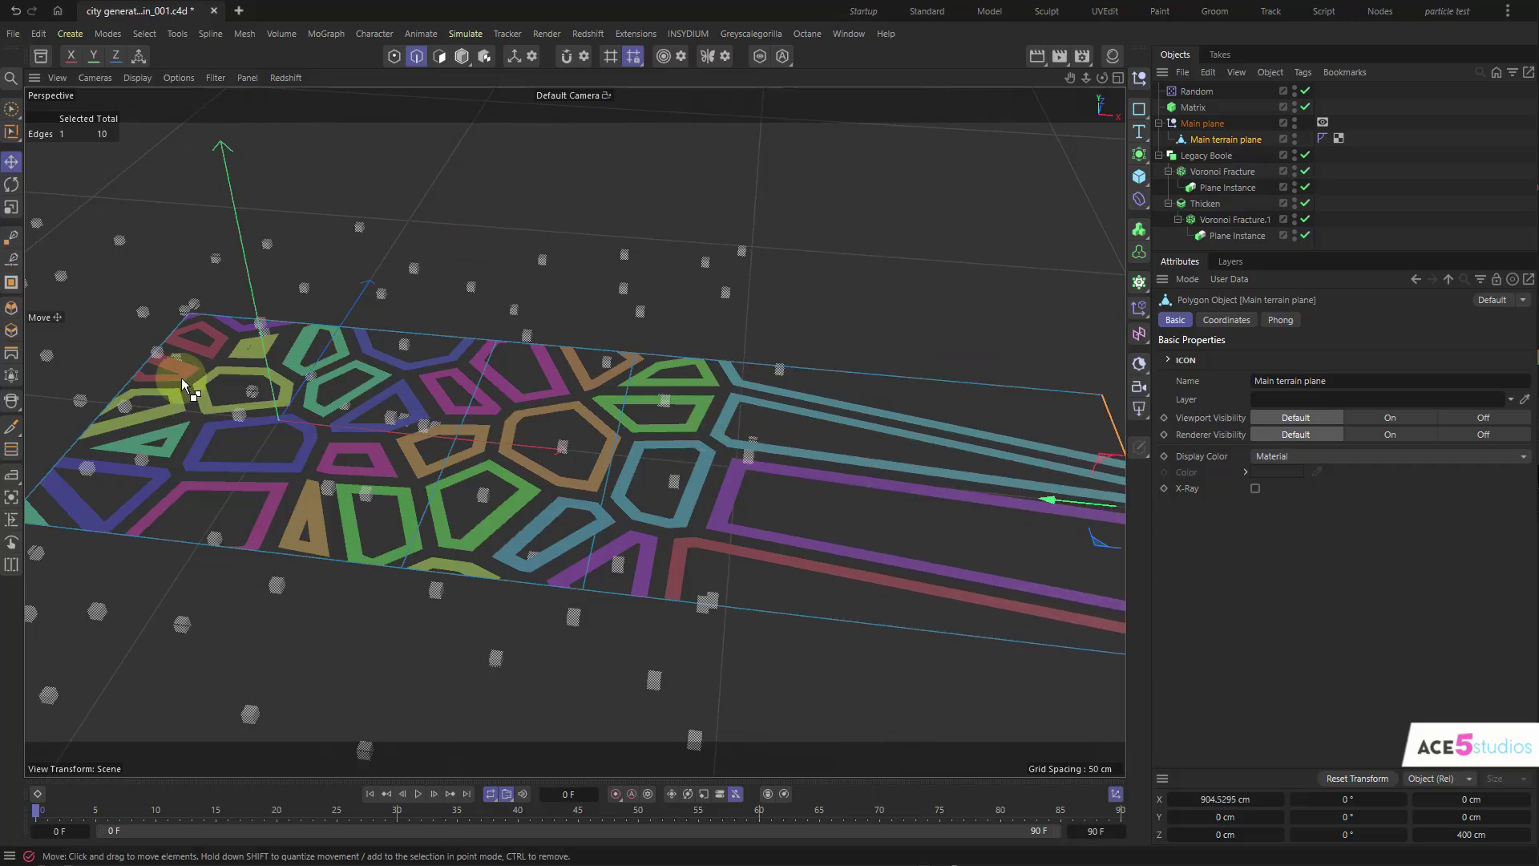
key(ctrl+z)
key(ctrl+z)
click(1206, 106)
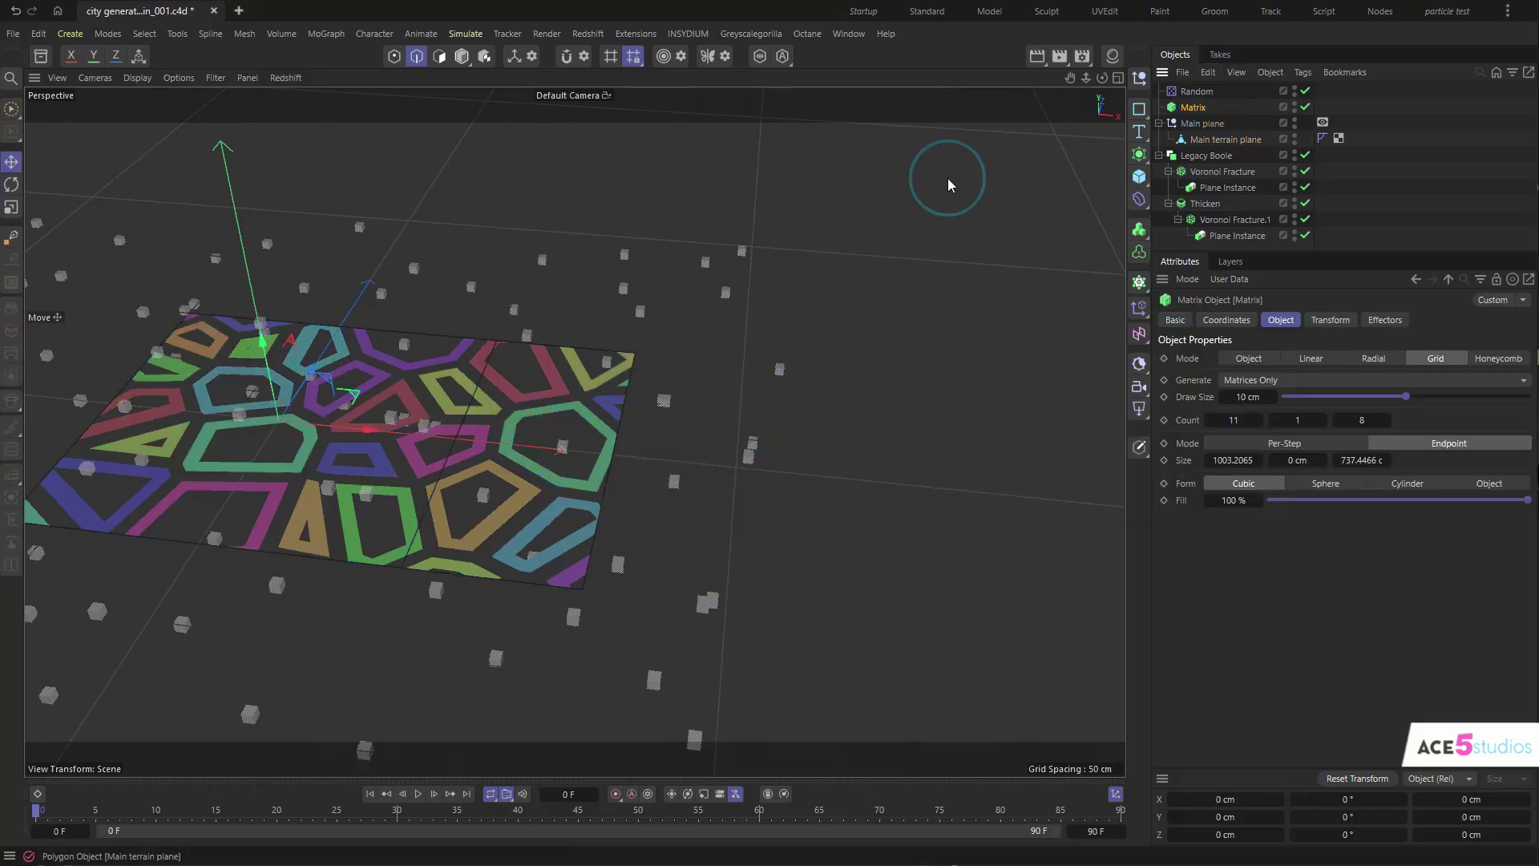
alt+drag(598, 426, 1010, 200)
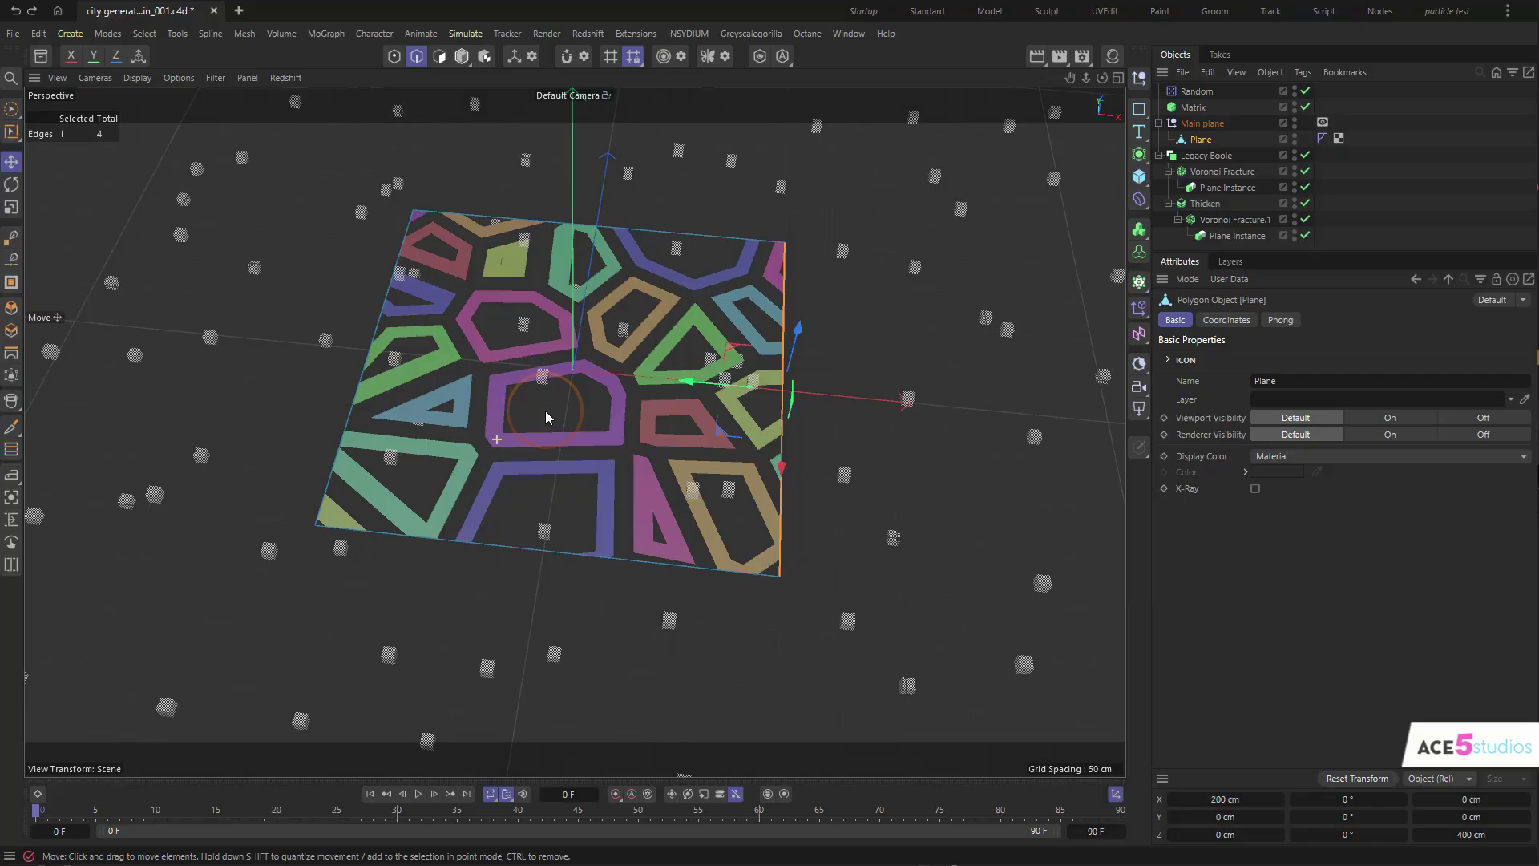
- Return to Model mode and save the scene incrementally as version 002
click(461, 56)
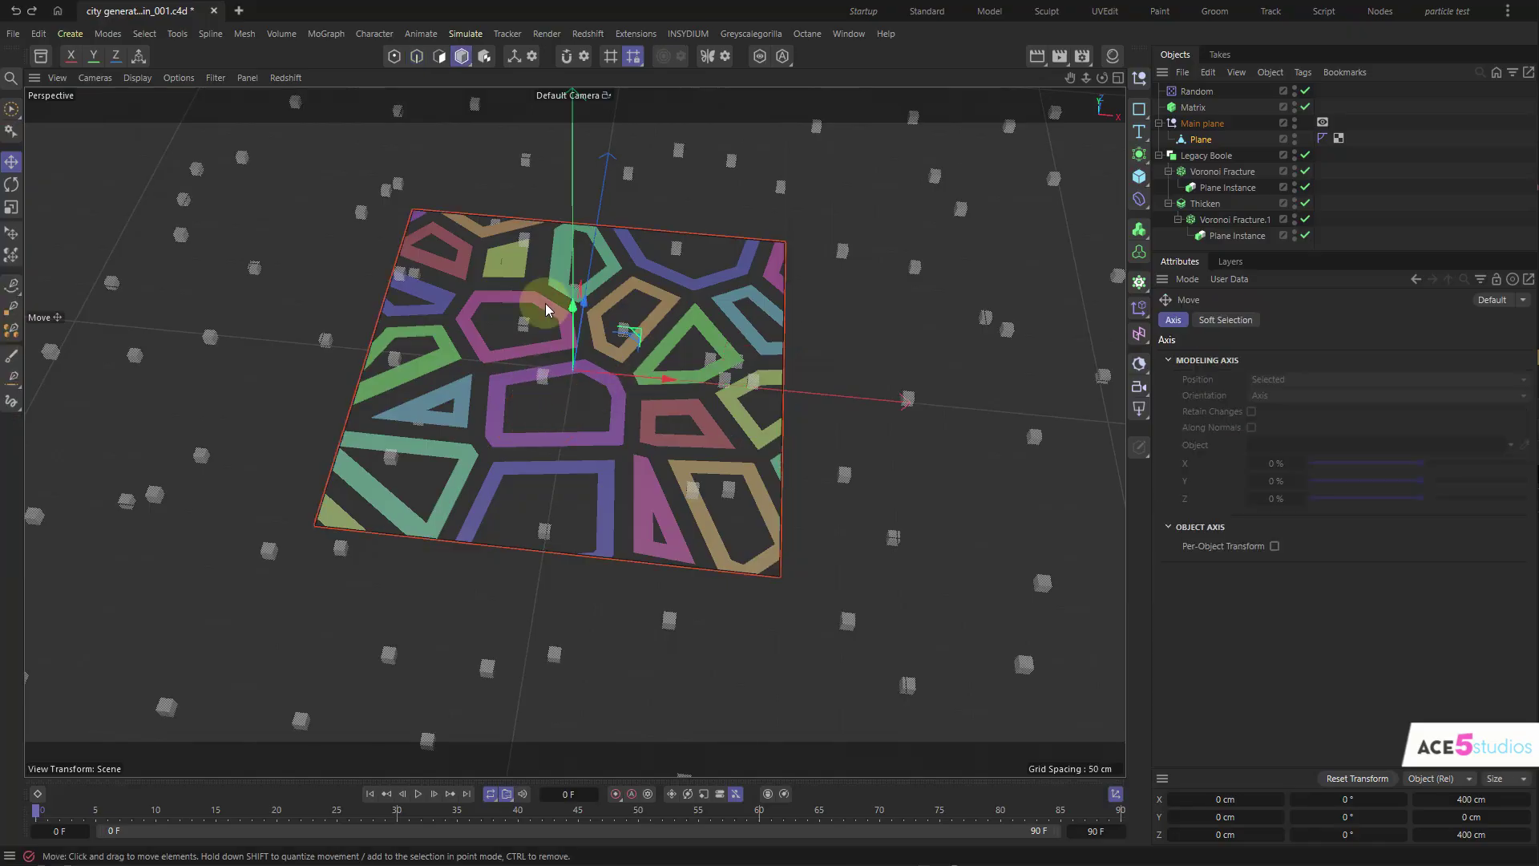
alt+drag(686, 422, 666, 366)
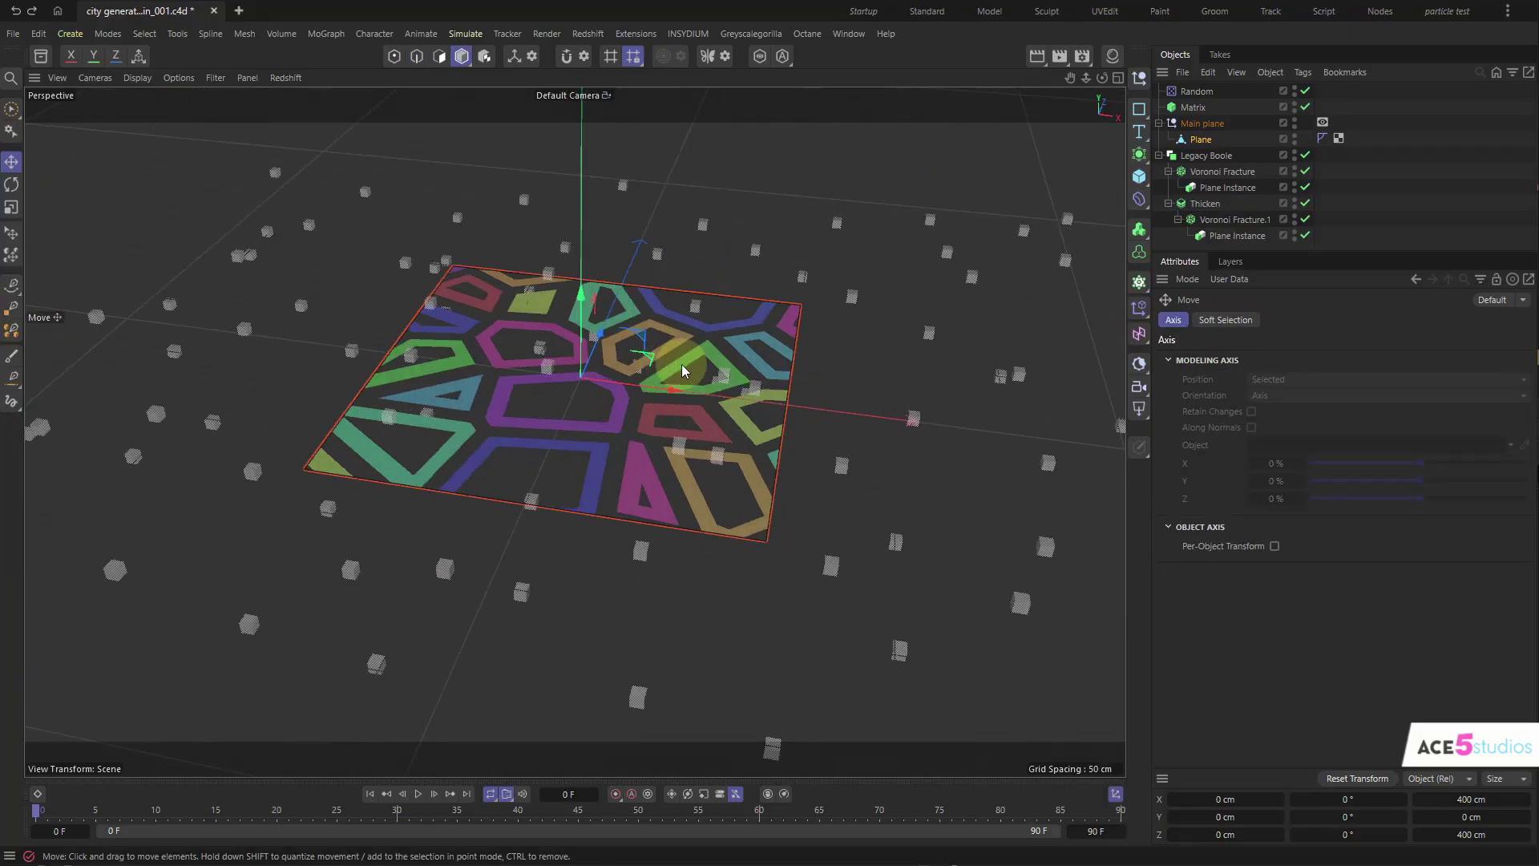
key(ctrl+alt+s)
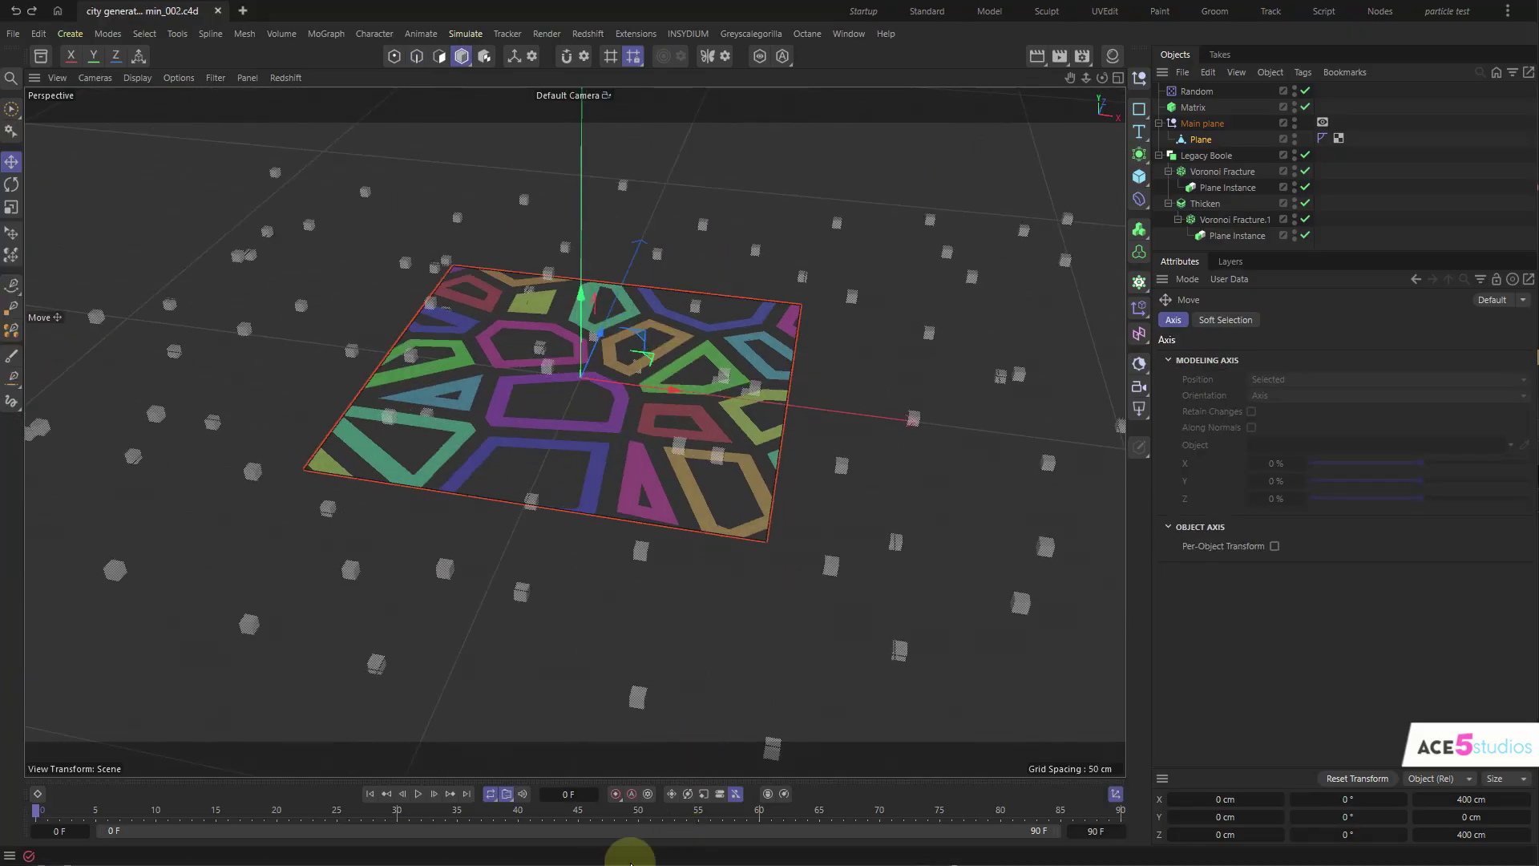
- Hide the Matrix object in the viewport and group it together with the Random effector
click(1294, 106)
drag(1198, 86, 1201, 110)
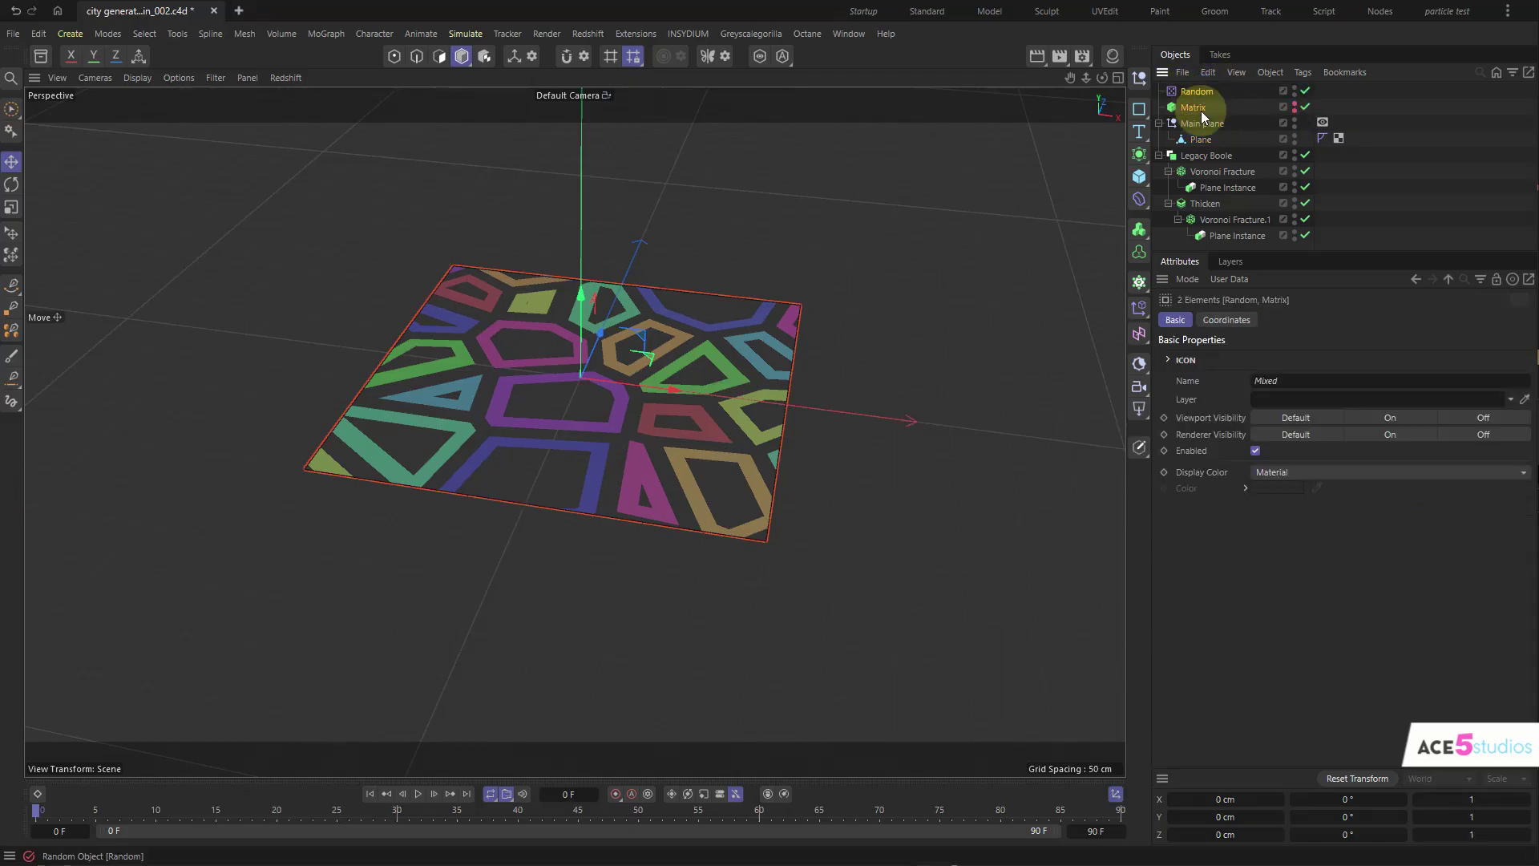
key(alt+g)
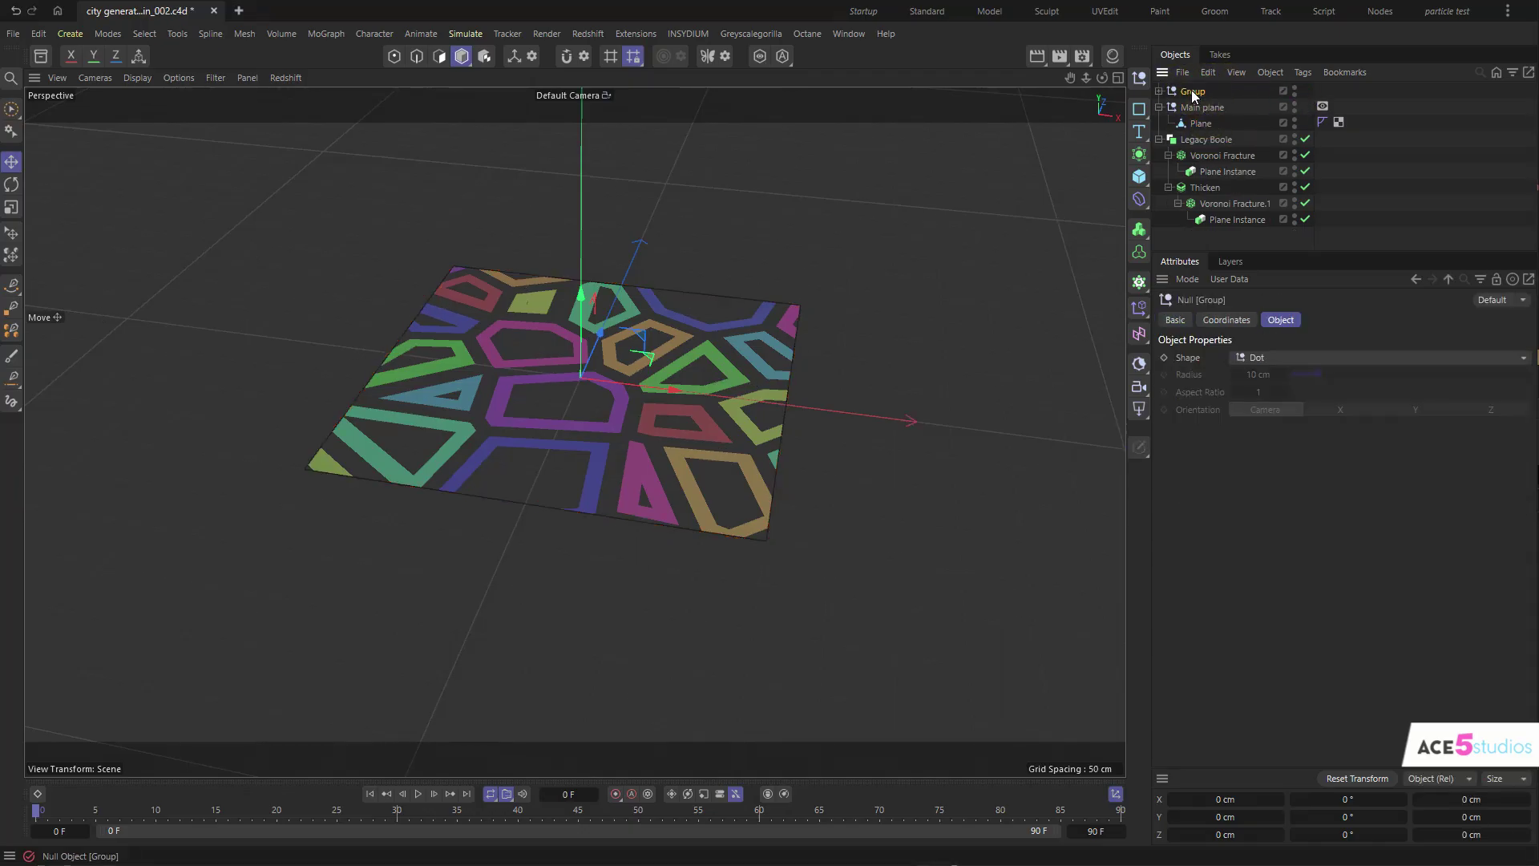
- Rename the group containing Random and Matrix as matrix source dist
double_click(1193, 91)
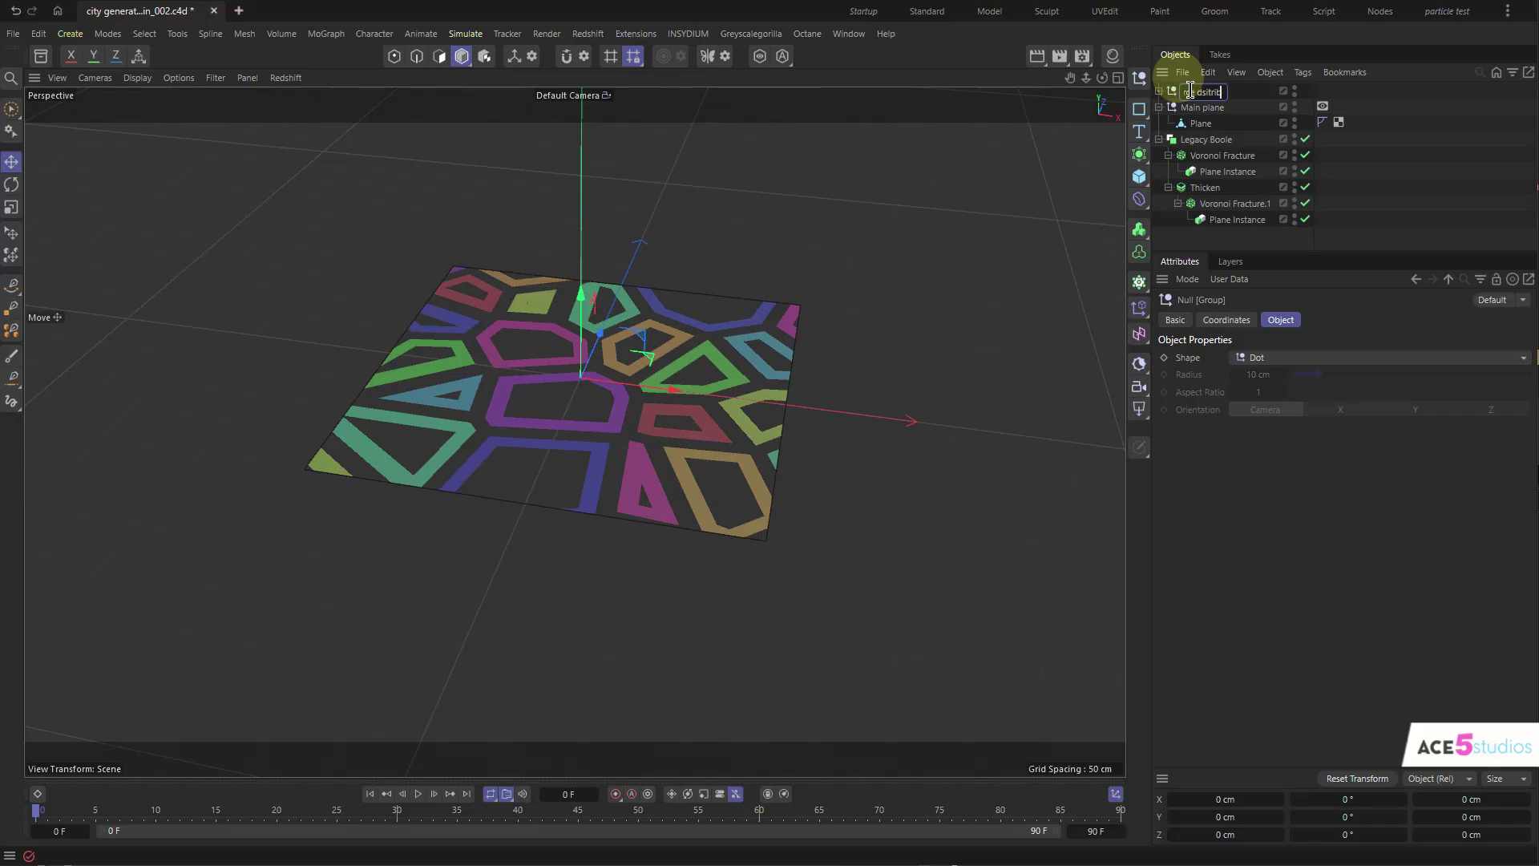
text(nm)
key(Return)
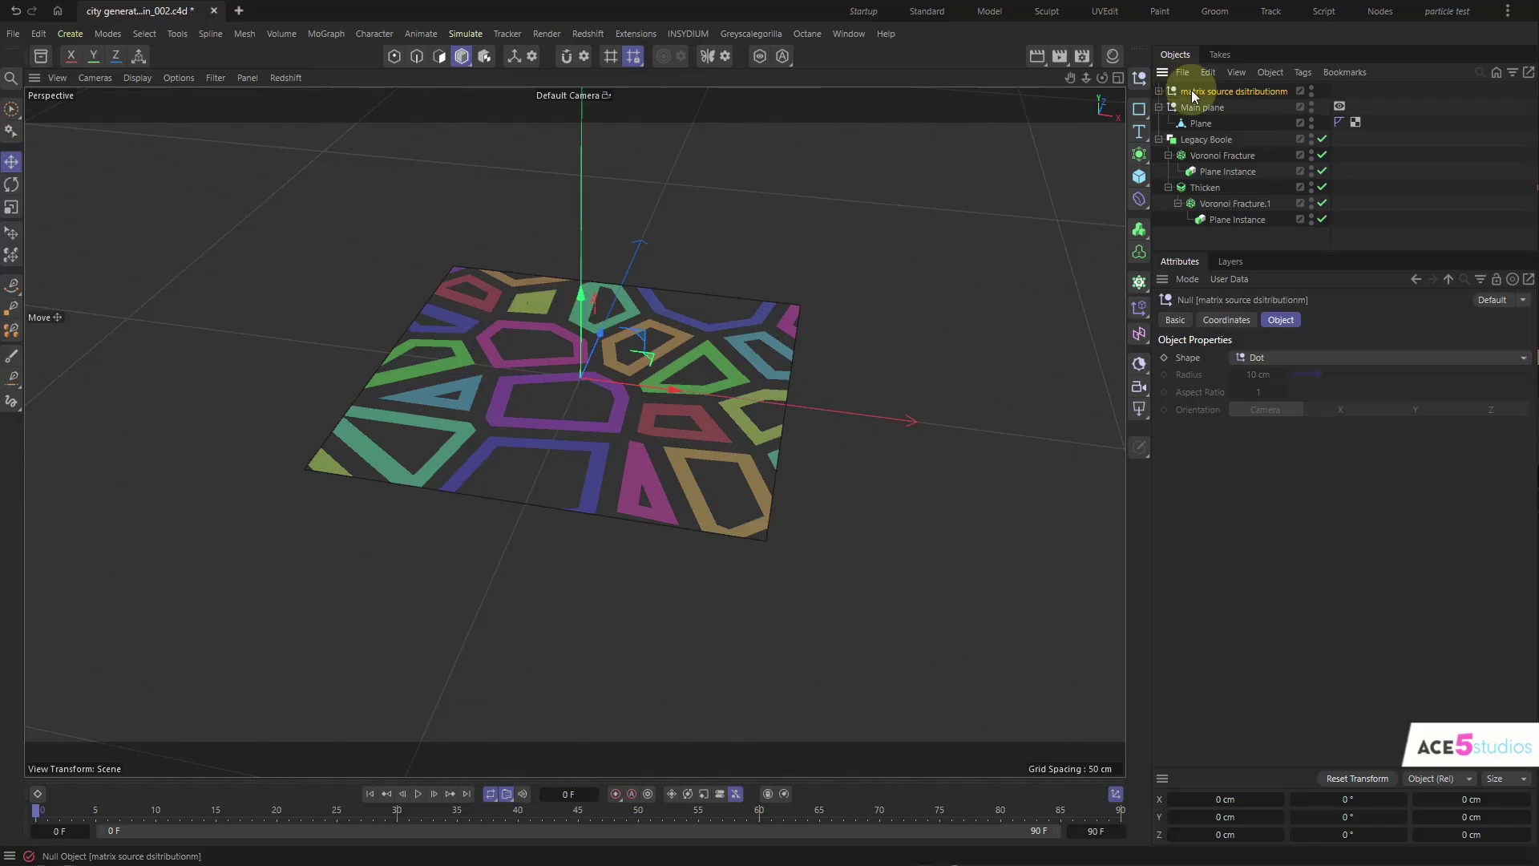
double_click(1261, 95)
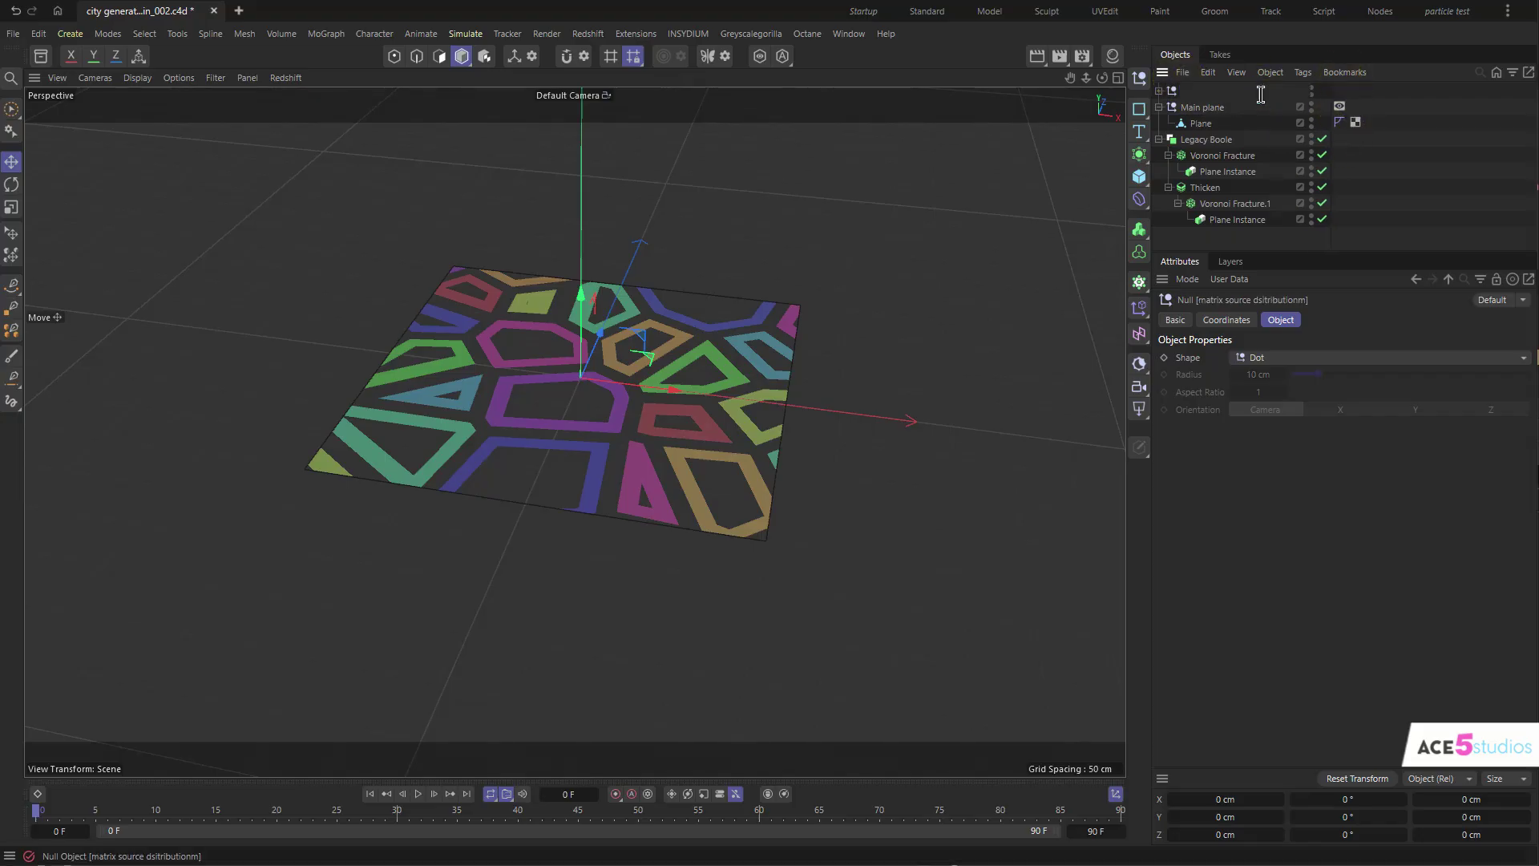
click(1245, 90)
drag(1244, 90, 1357, 99)
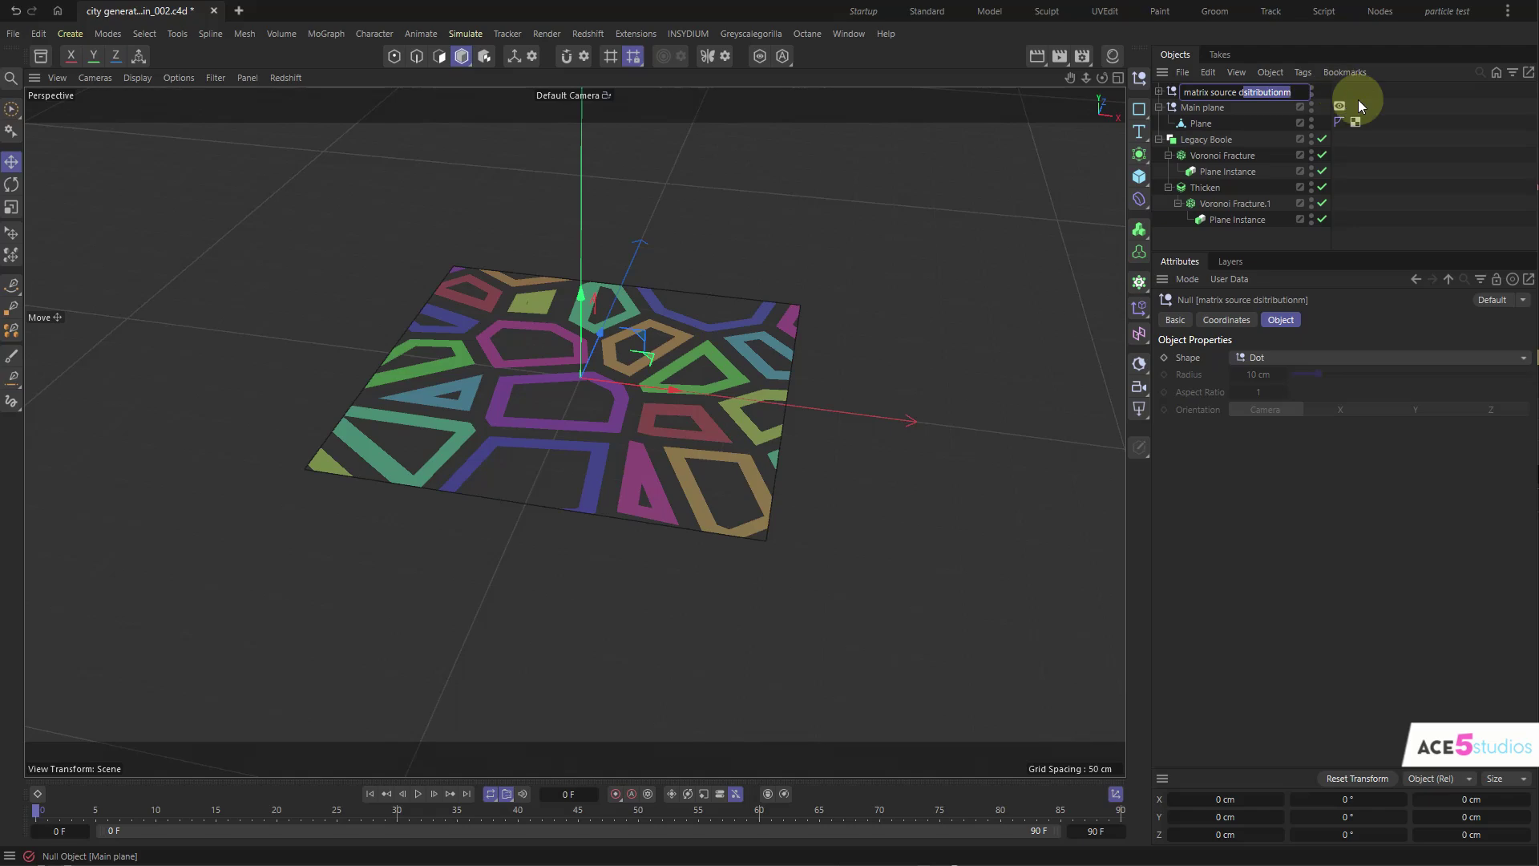
key(BackSpace)
text(ist)
key(Return)
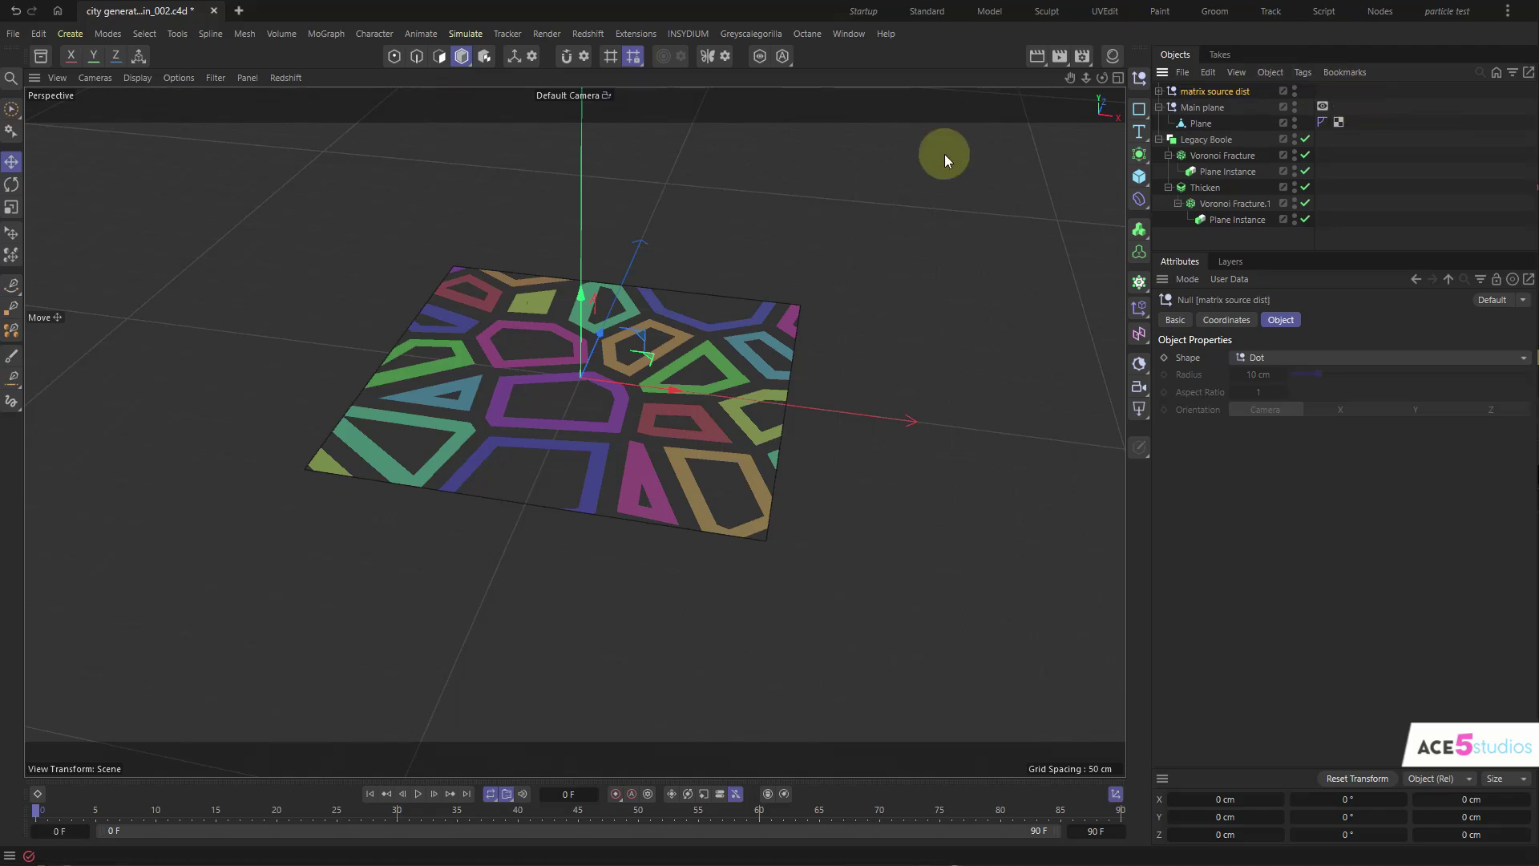
- Set Offset Fragments to 21.2 cm on Voronoi Fracture.1 and to 9.5 cm on Voronoi Fracture
alt+drag(574, 396, 582, 436)
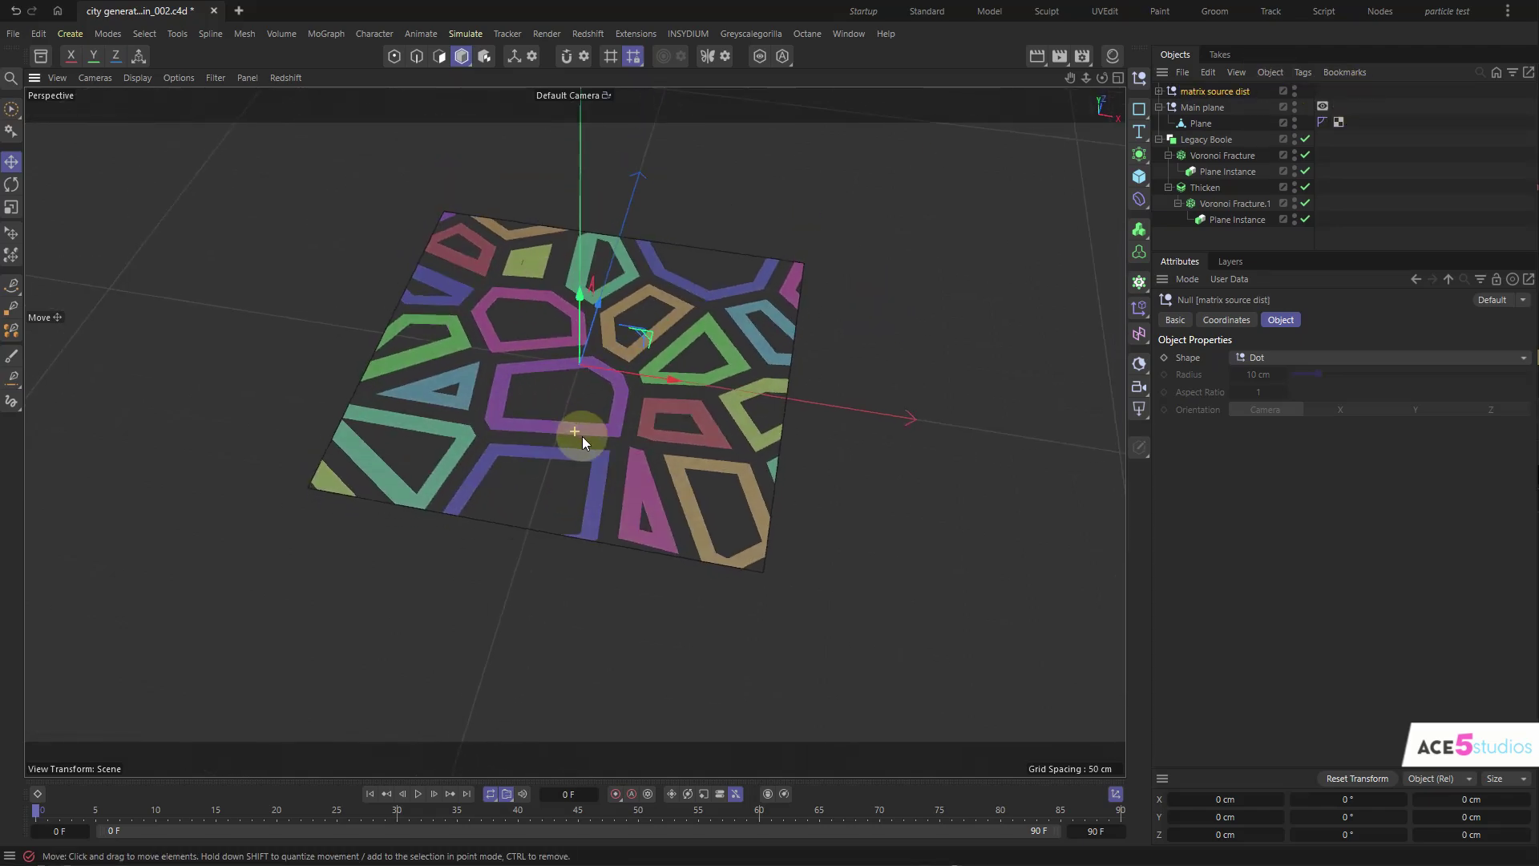
mouse_move(553, 382)
alt+right_down()
mouse_move(638, 351)
mouse_move(537, 369)
alt+right_up()
alt+middle_drag(684, 354, 593, 209)
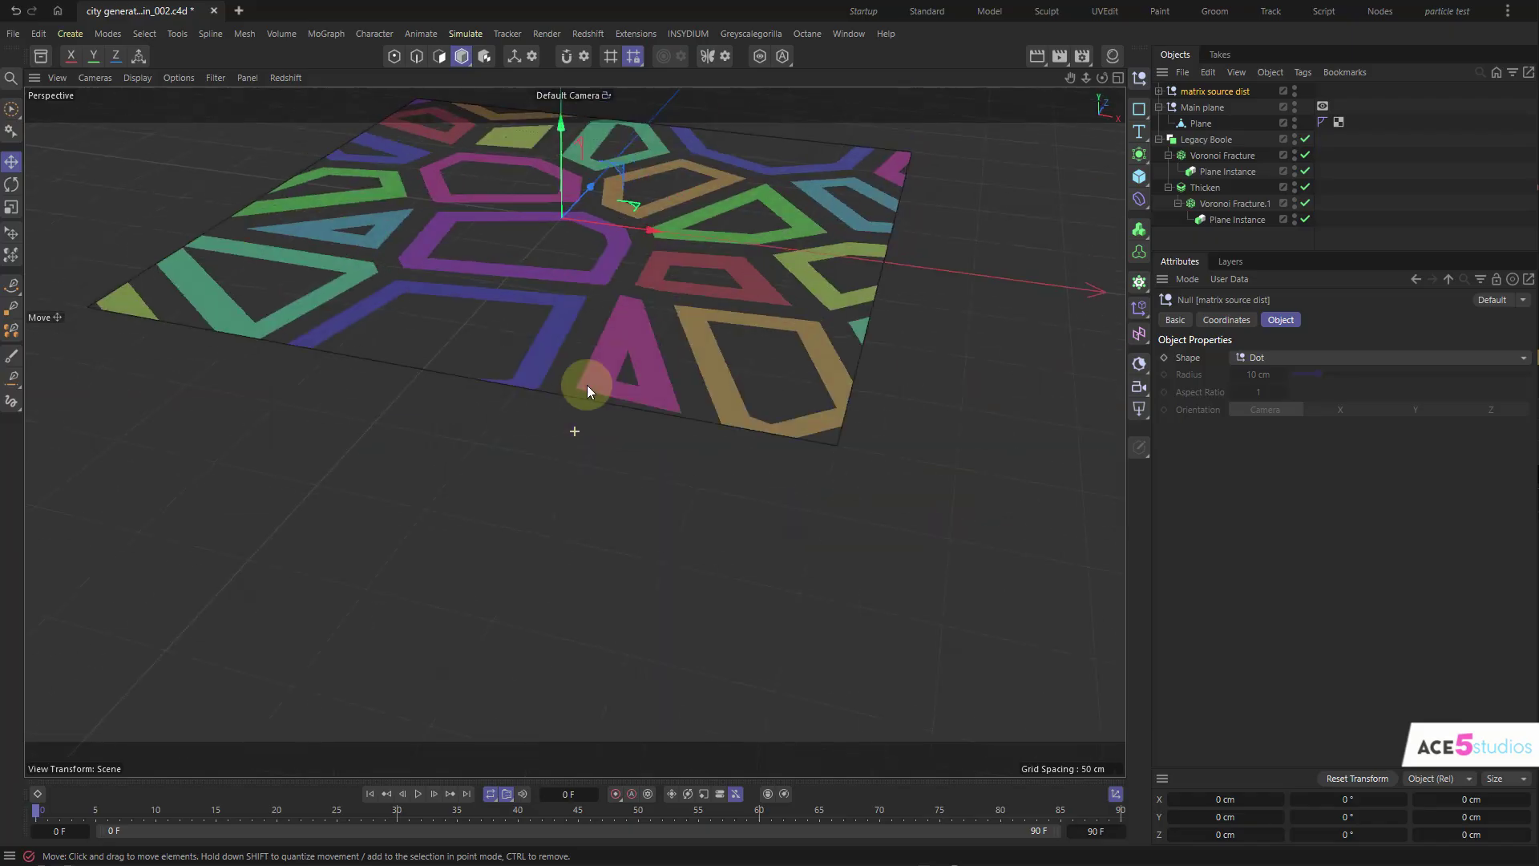
alt+drag(587, 385, 617, 375)
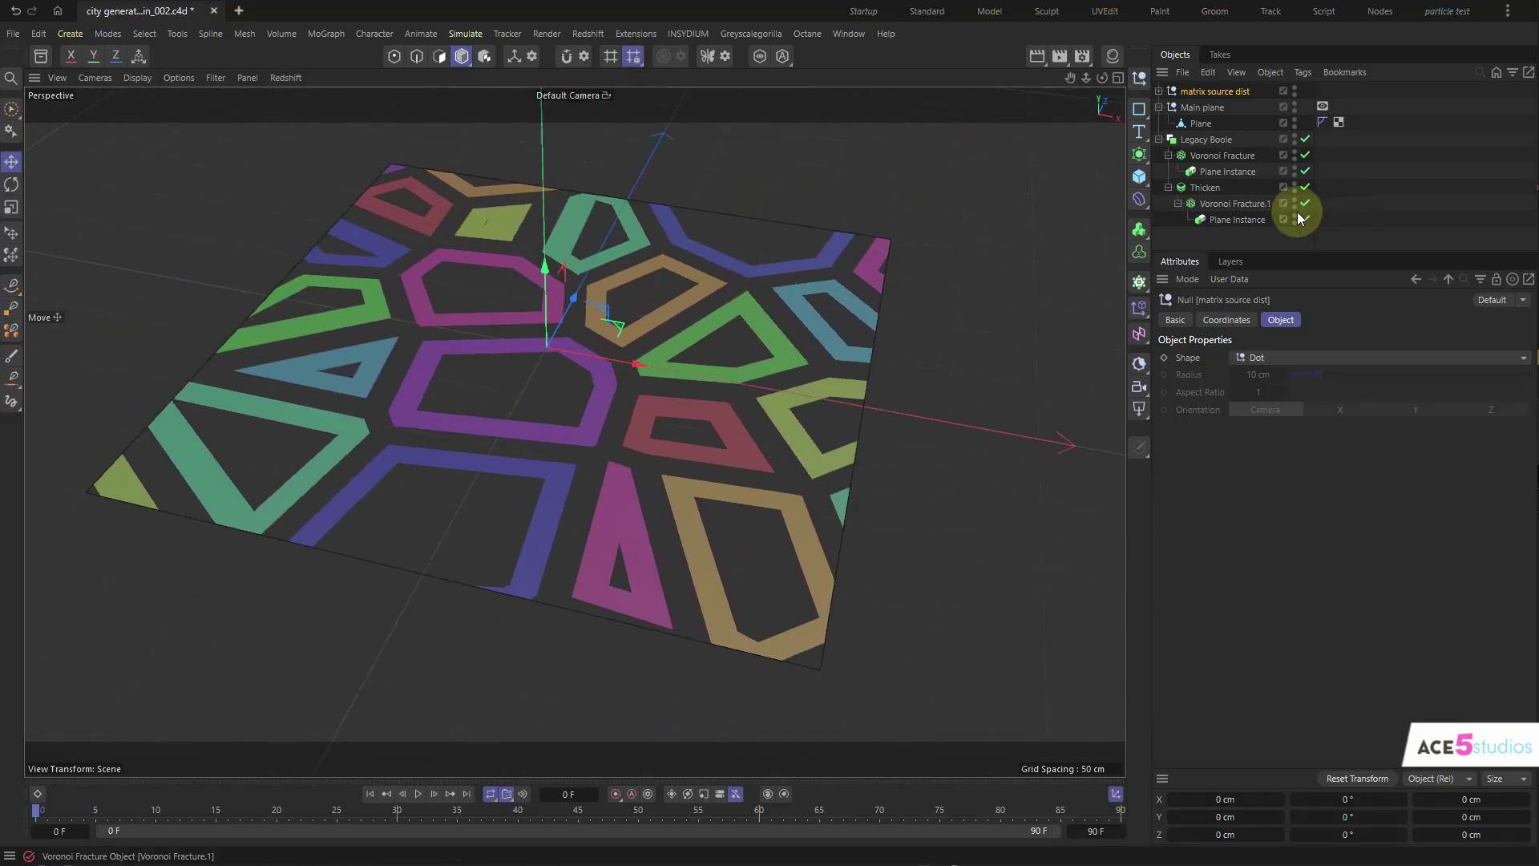
click(1234, 204)
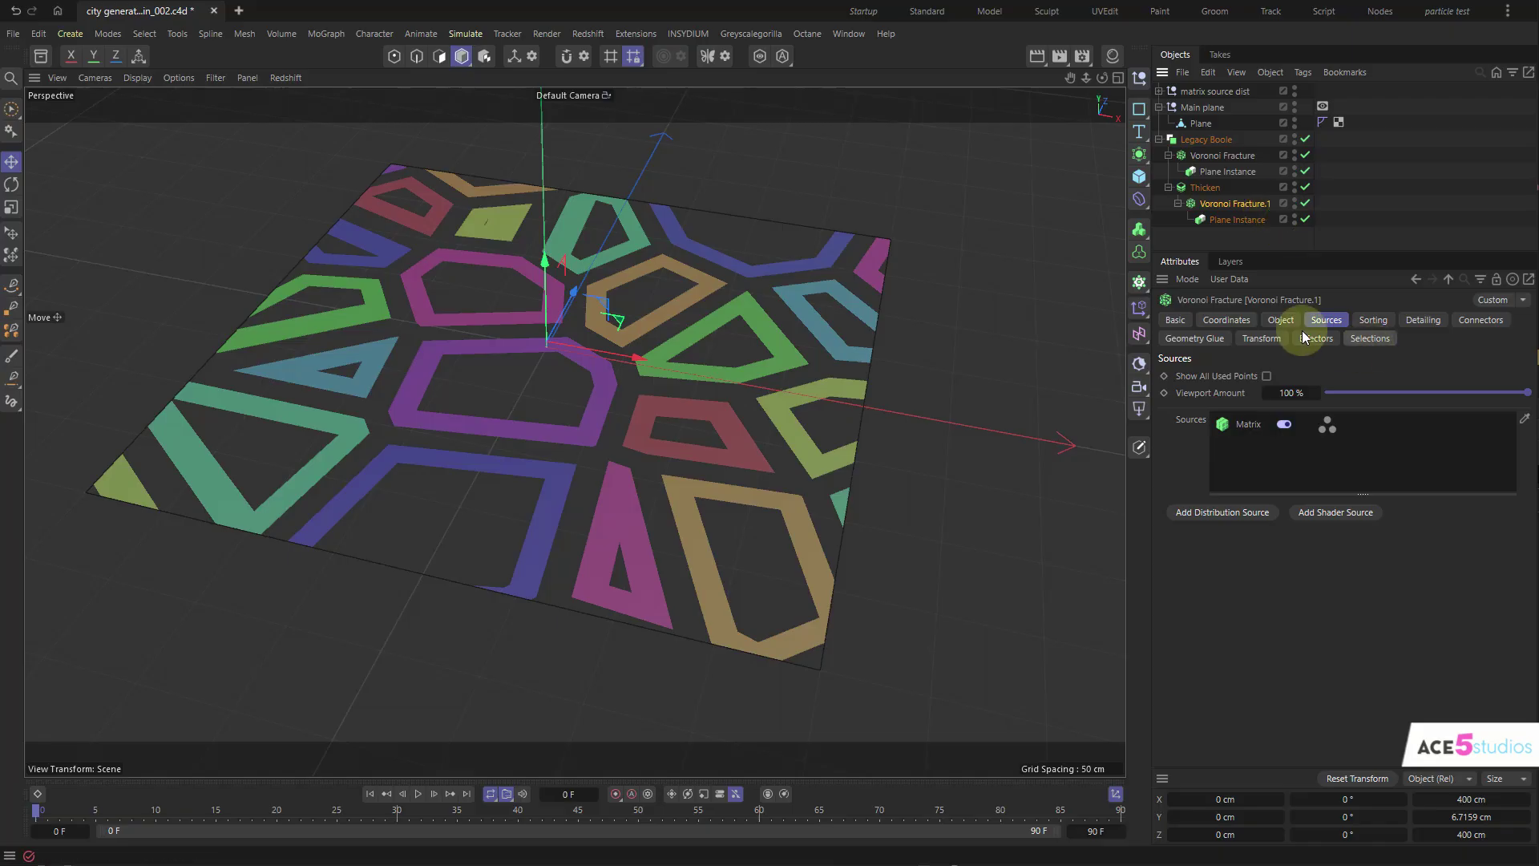
click(1281, 320)
drag(1335, 452, 1336, 453)
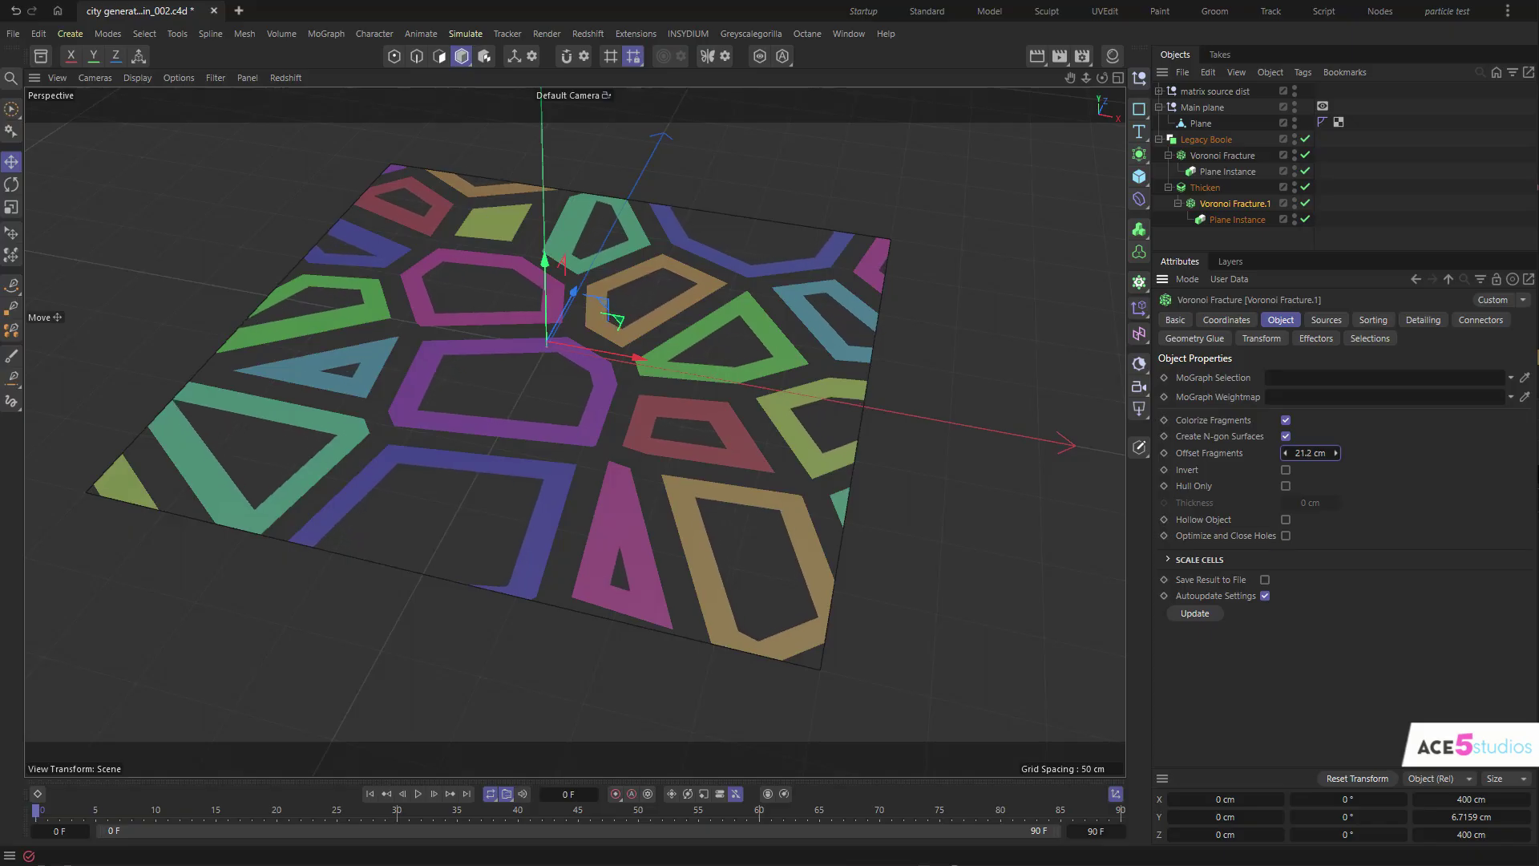
click(1221, 156)
drag(1335, 453, 1336, 449)
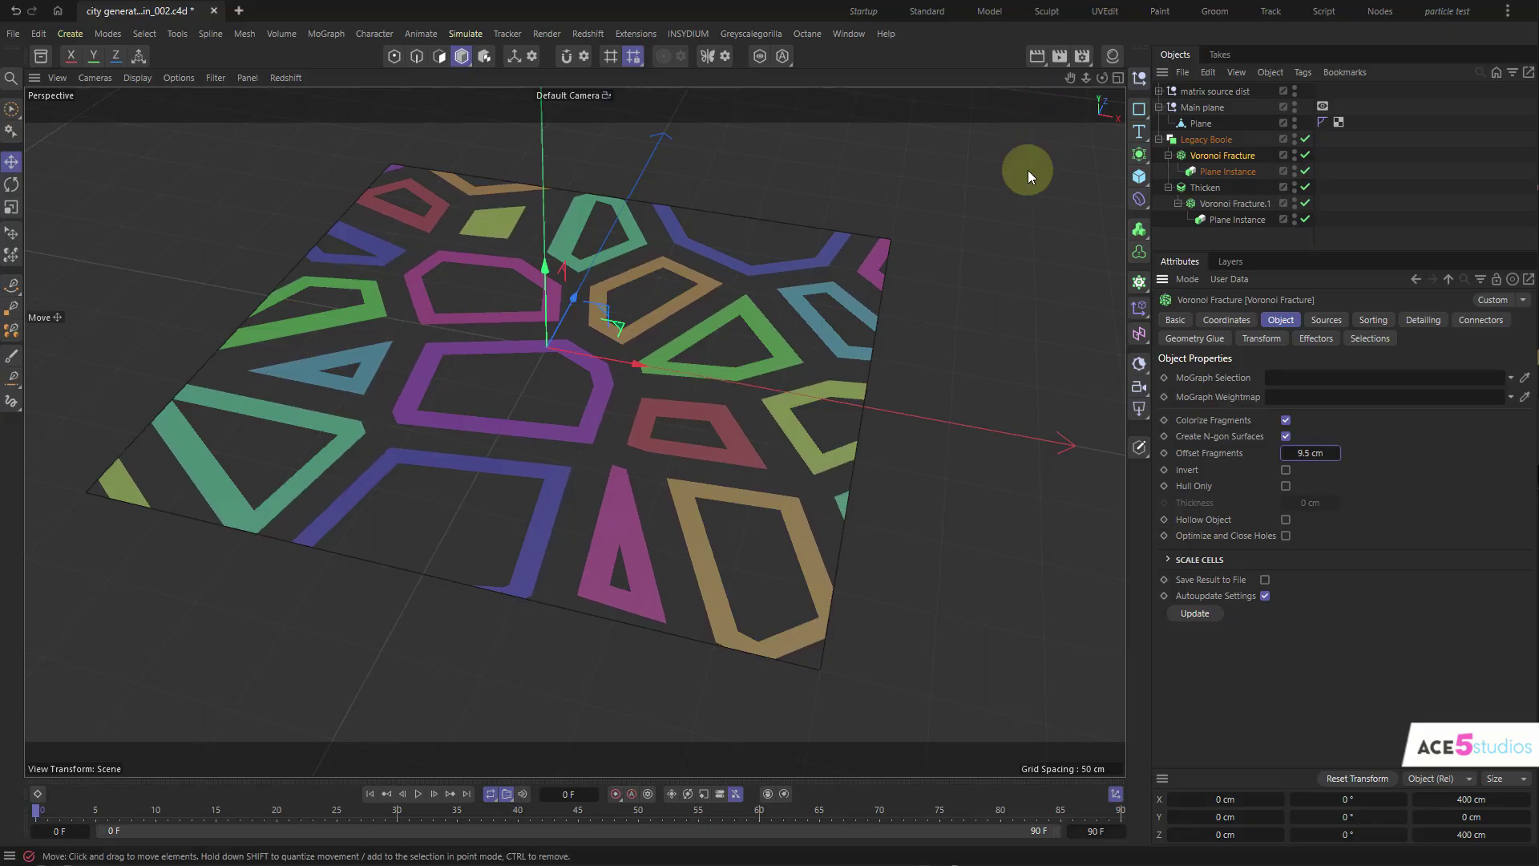
- Add a 200 cm cube to the scene and convert it into an editable polygon object
alt+drag(502, 372, 649, 375)
click(1130, 184)
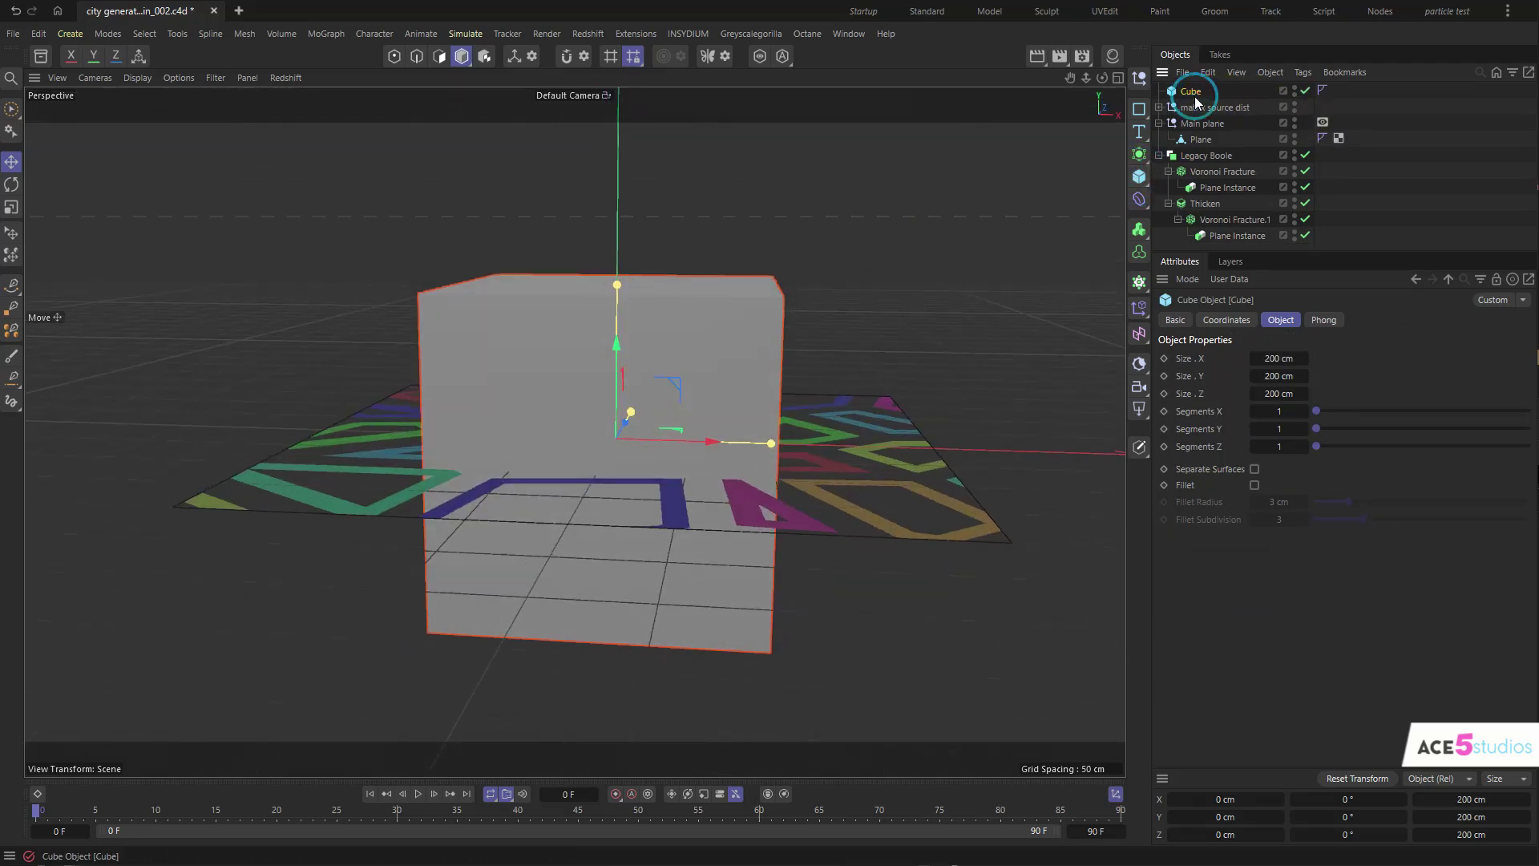
key(c)
key(Return)
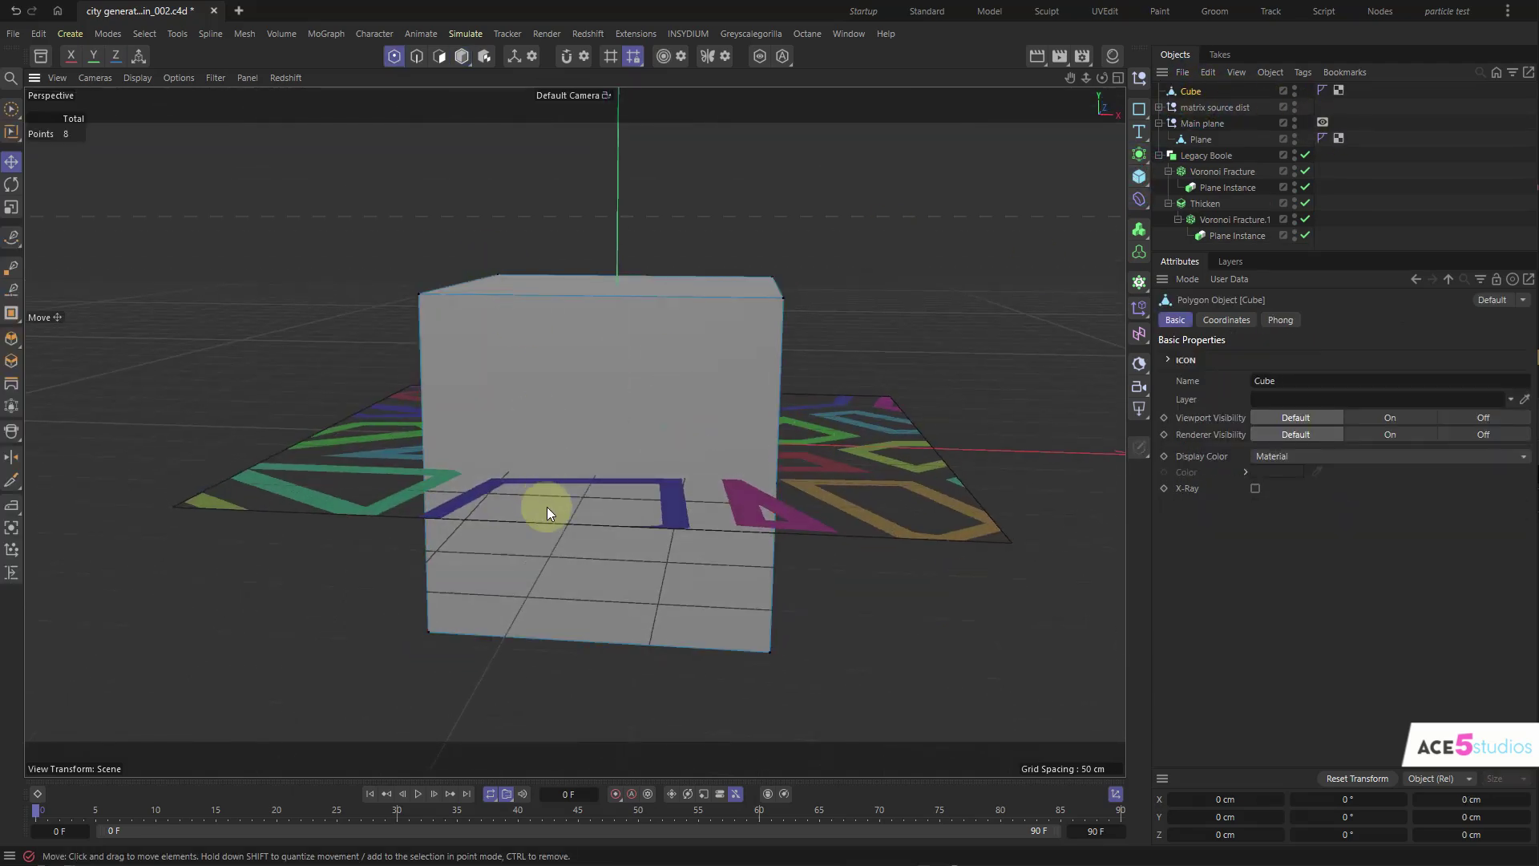
- Move the cube's four bottom points up to Y 0 cm so its base sits on the ground
alt+drag(546, 506, 643, 447)
drag(232, 581, 938, 730)
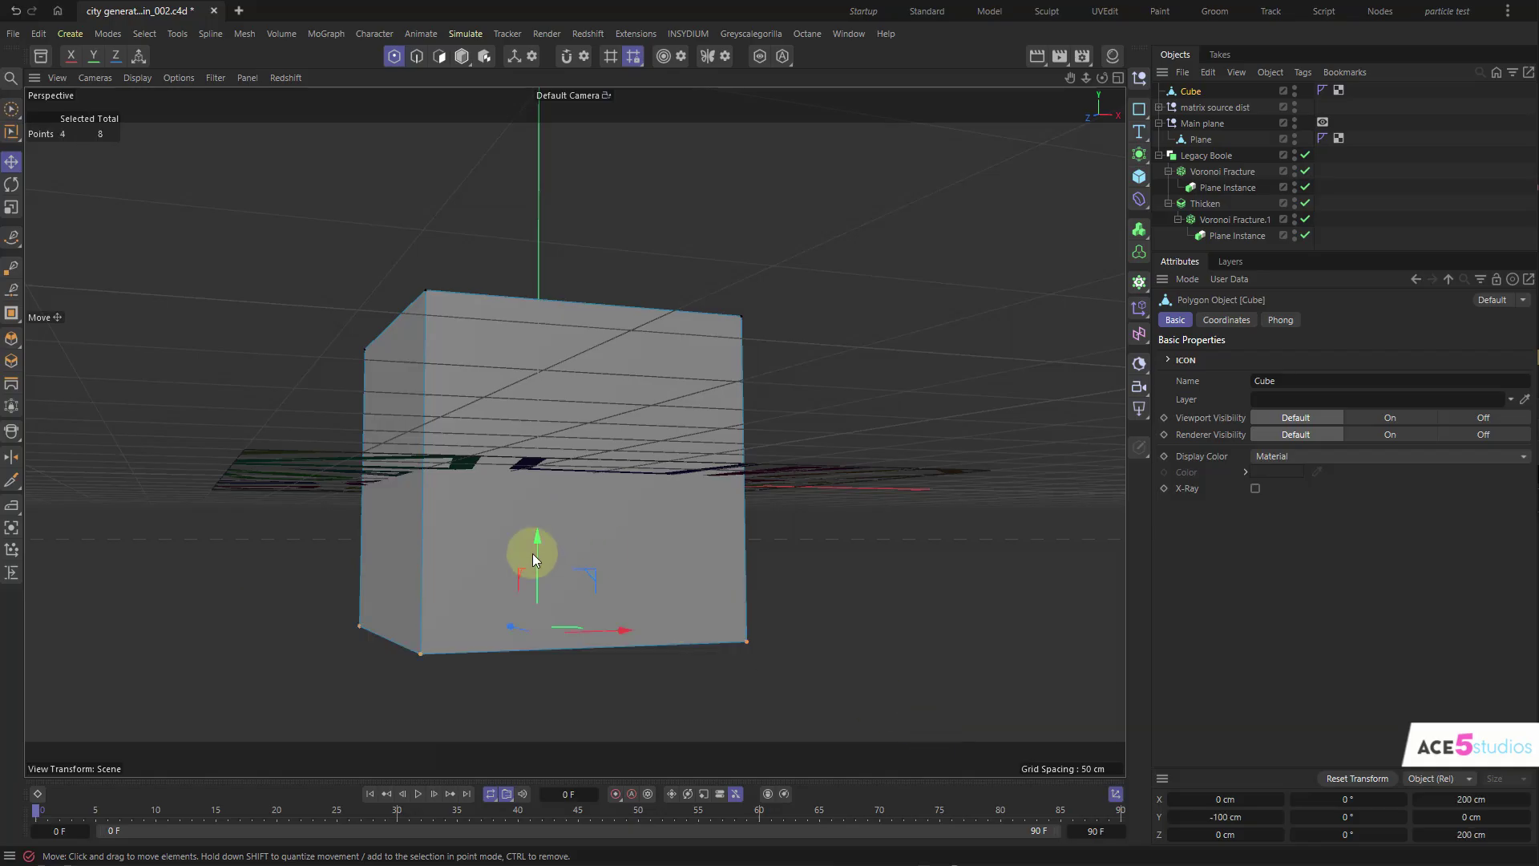
drag(532, 553, 530, 475)
double_click(1226, 812)
text(0)
key(Return)
key(Return)
- Scale the cube down uniformly to a footprint of about 51 by 51 cm
alt+drag(649, 383, 698, 465)
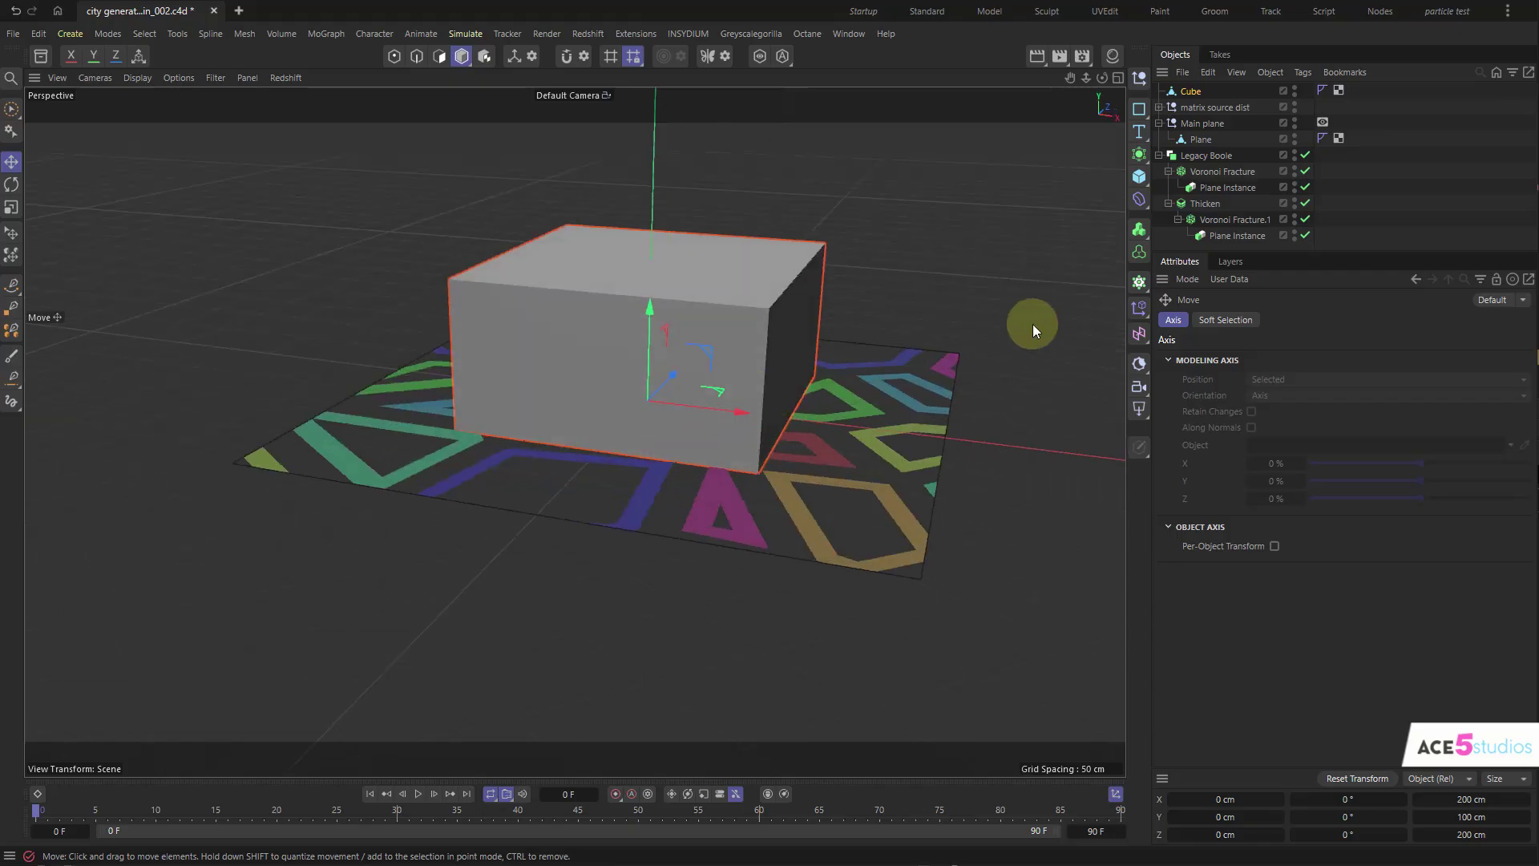
key(t)
drag(1032, 327, 535, 406)
alt+drag(622, 354, 627, 455)
- Extrude the cube's top face upward in four stages, including one narrow band, into a tower about 175 cm tall
key(Return)
click(641, 454)
key(e)
ctrl+drag(641, 397, 652, 133)
key(Return)
key(Return)
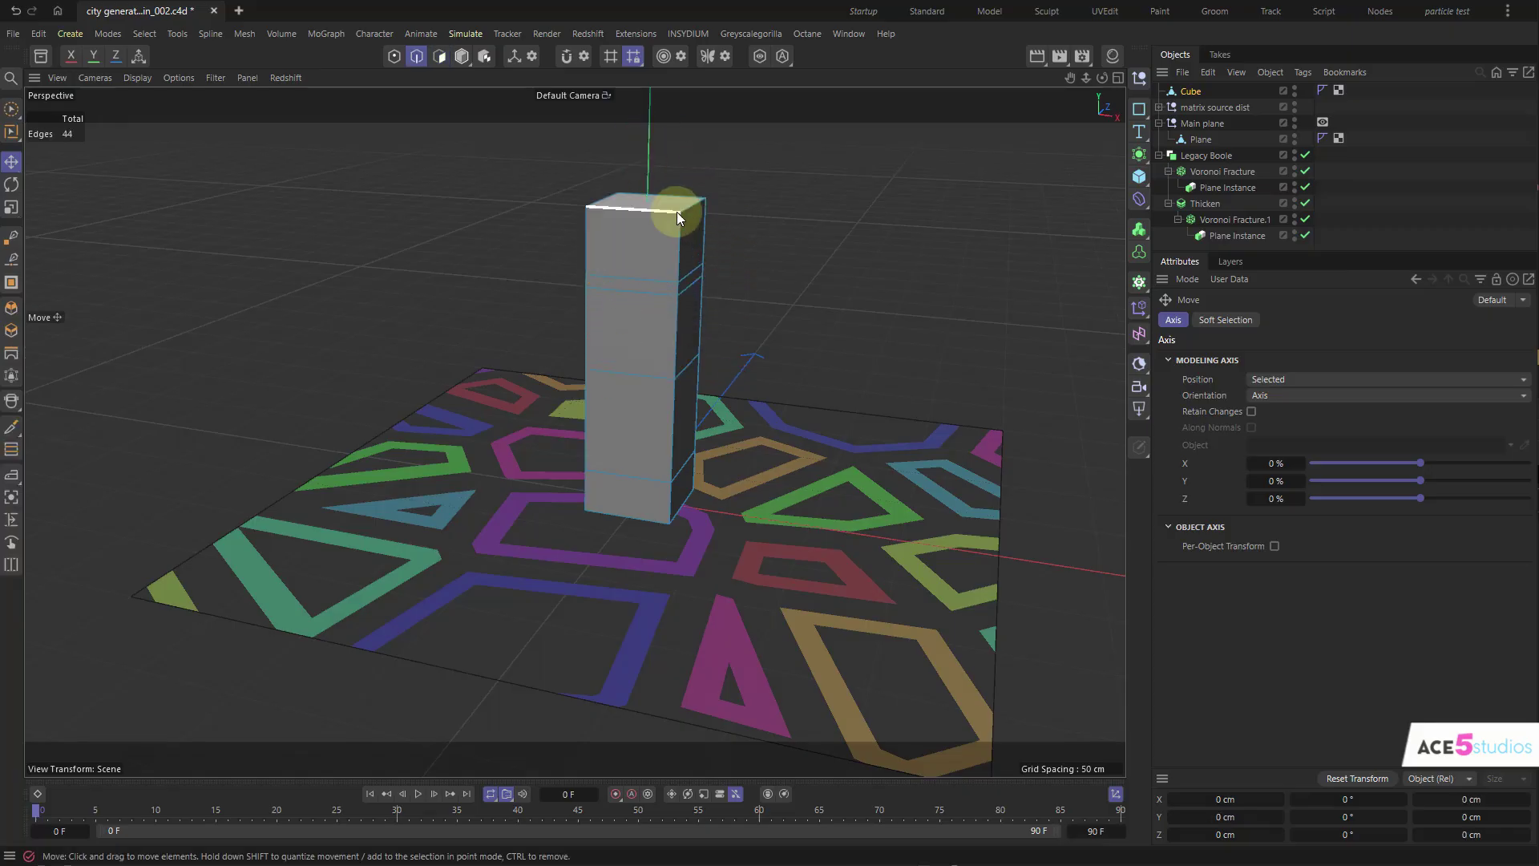
- Lower the two top points on the tower's +X side by about 30 cm to form a slanted roof
click(692, 207)
alt+drag(718, 259, 687, 221)
key(Return)
key(Return)
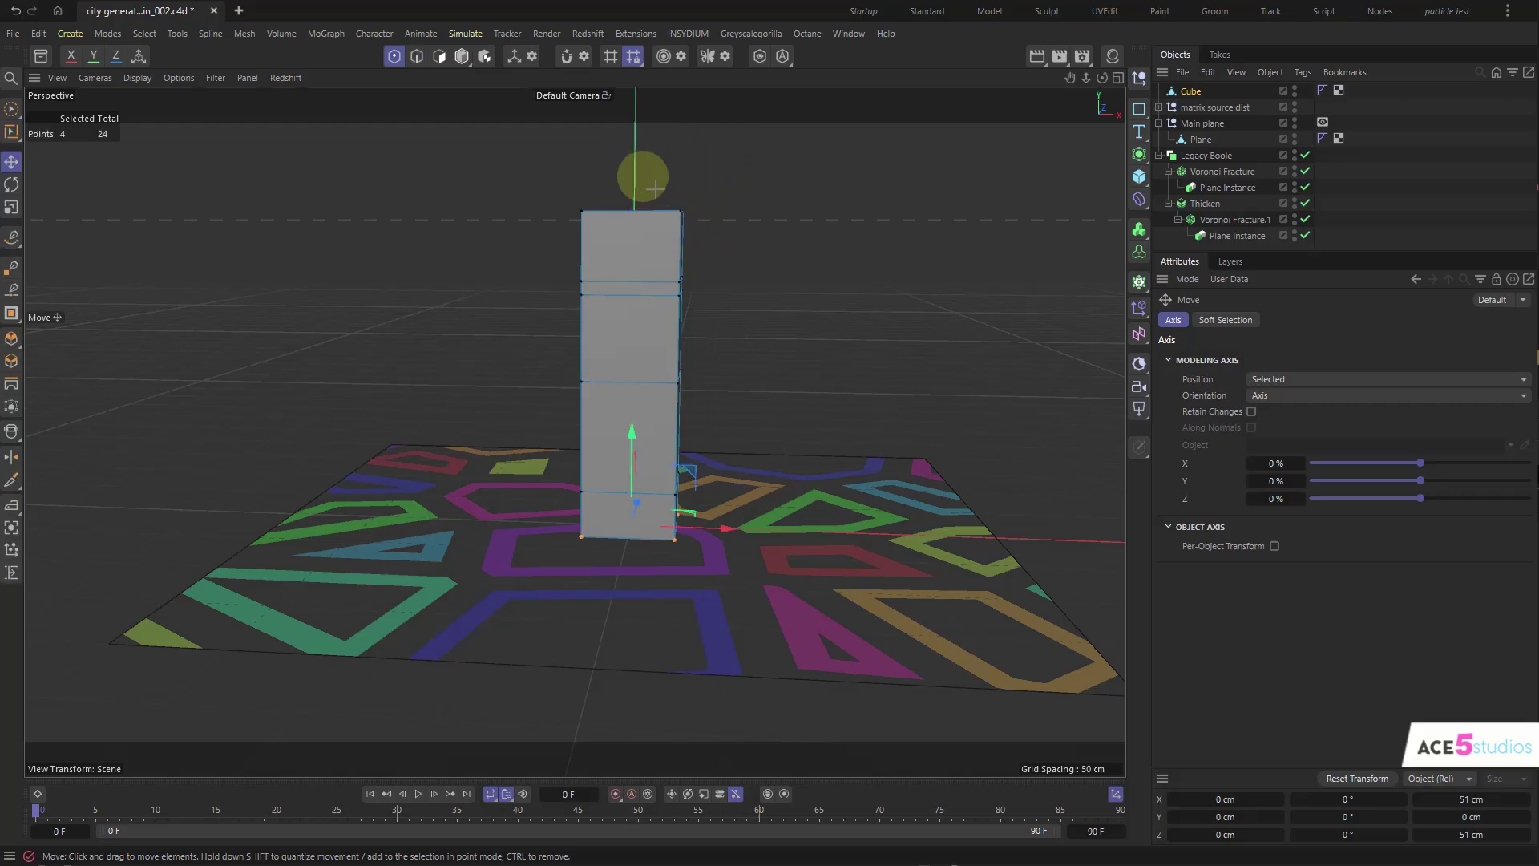
drag(639, 172, 707, 228)
drag(688, 141, 689, 196)
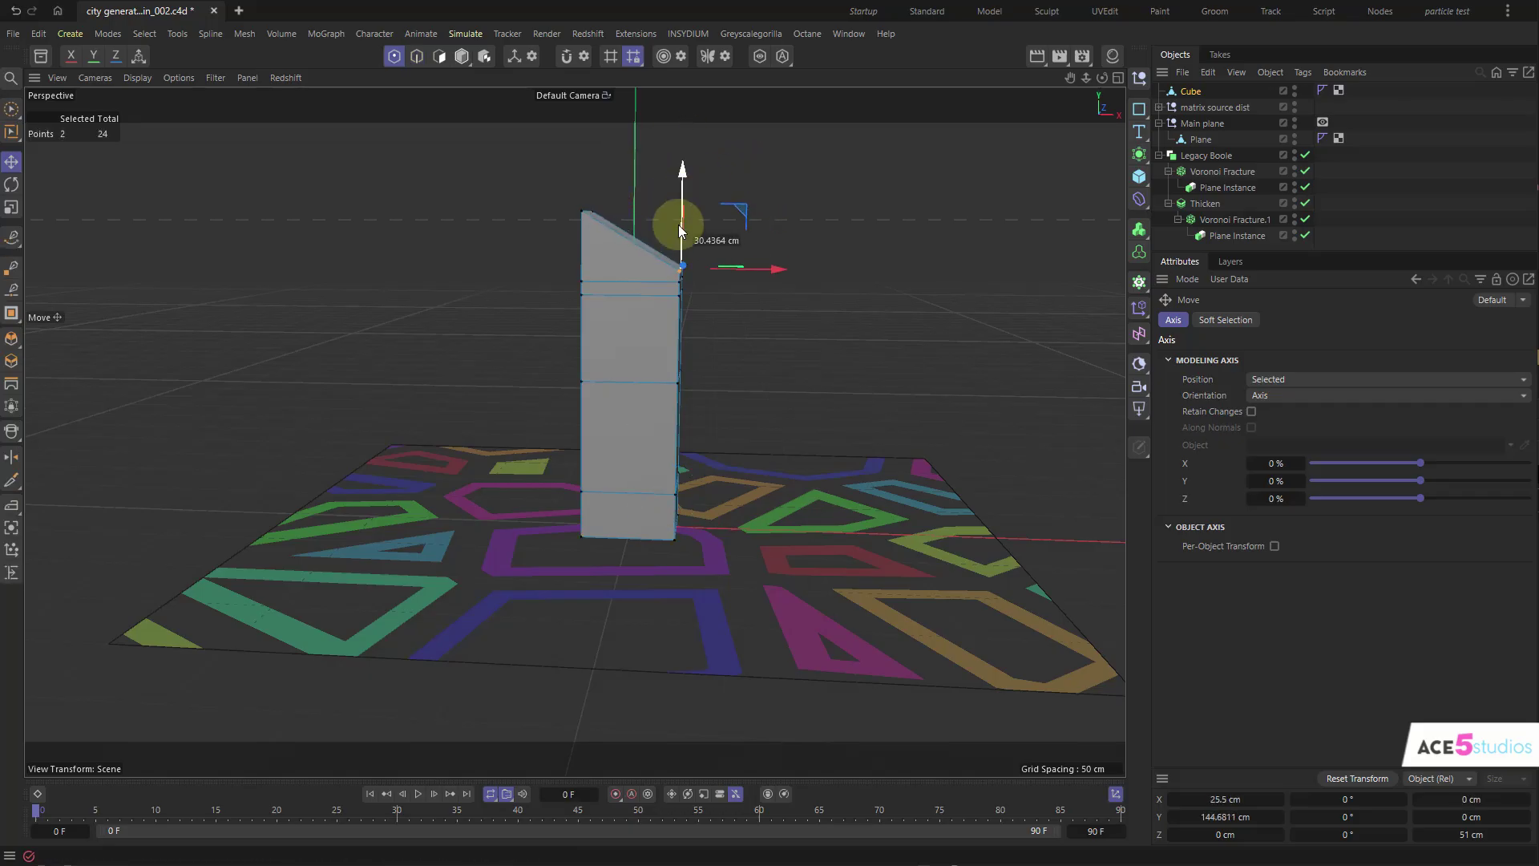
- Loop-select the narrow polygon band below the tower's roof, extrude it inward with a -1.5 cm offset, and return to Model mode
key(Return)
key(Return)
scroll(667, 293, up, 5)
alt+drag(657, 266, 691, 295)
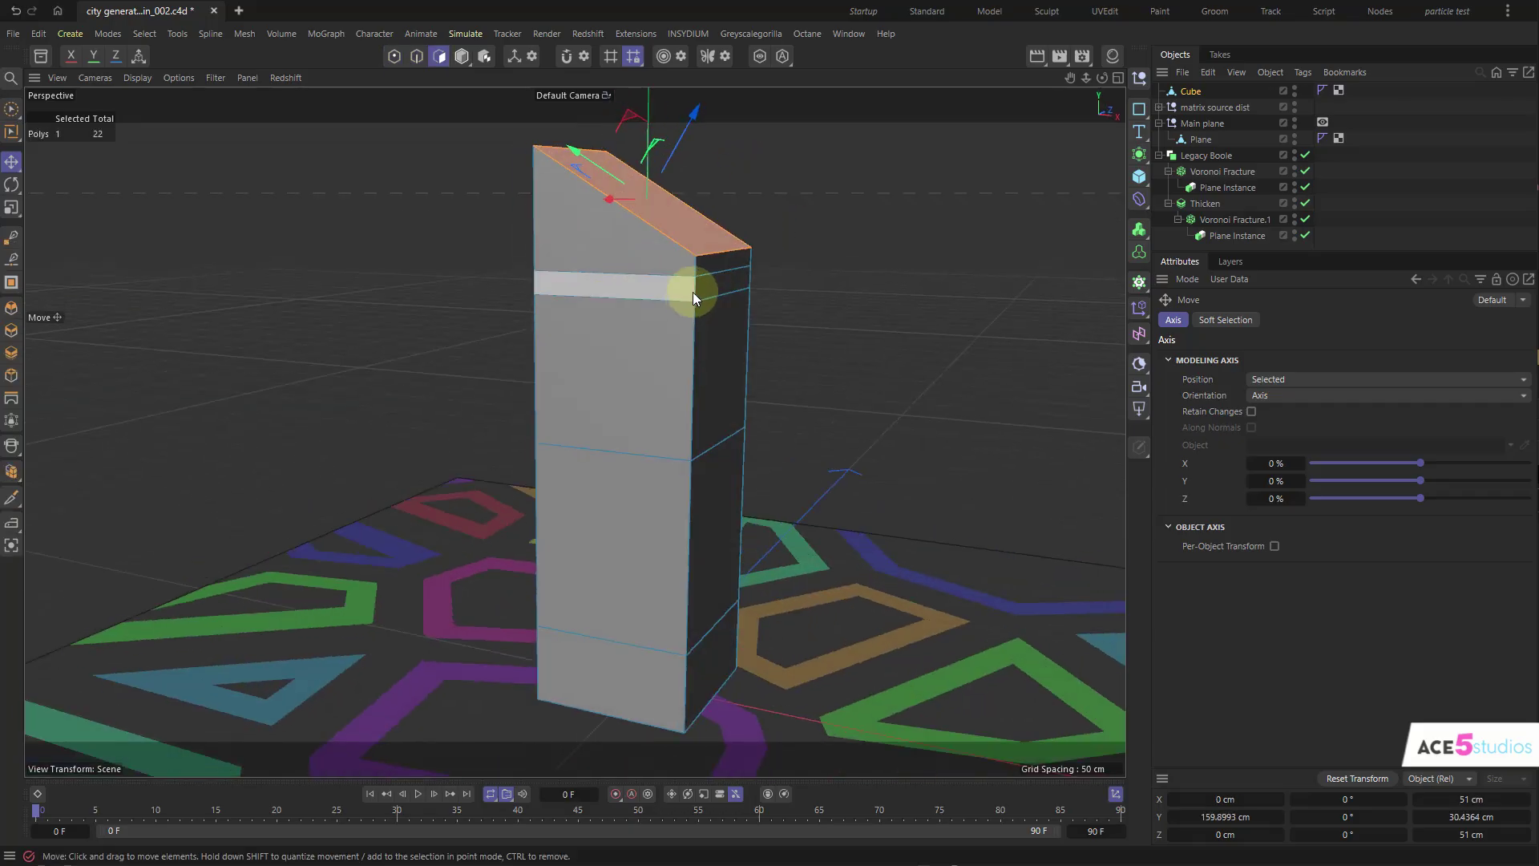
key(u)
key(l)
click(825, 294)
key(d)
drag(892, 267, 881, 268)
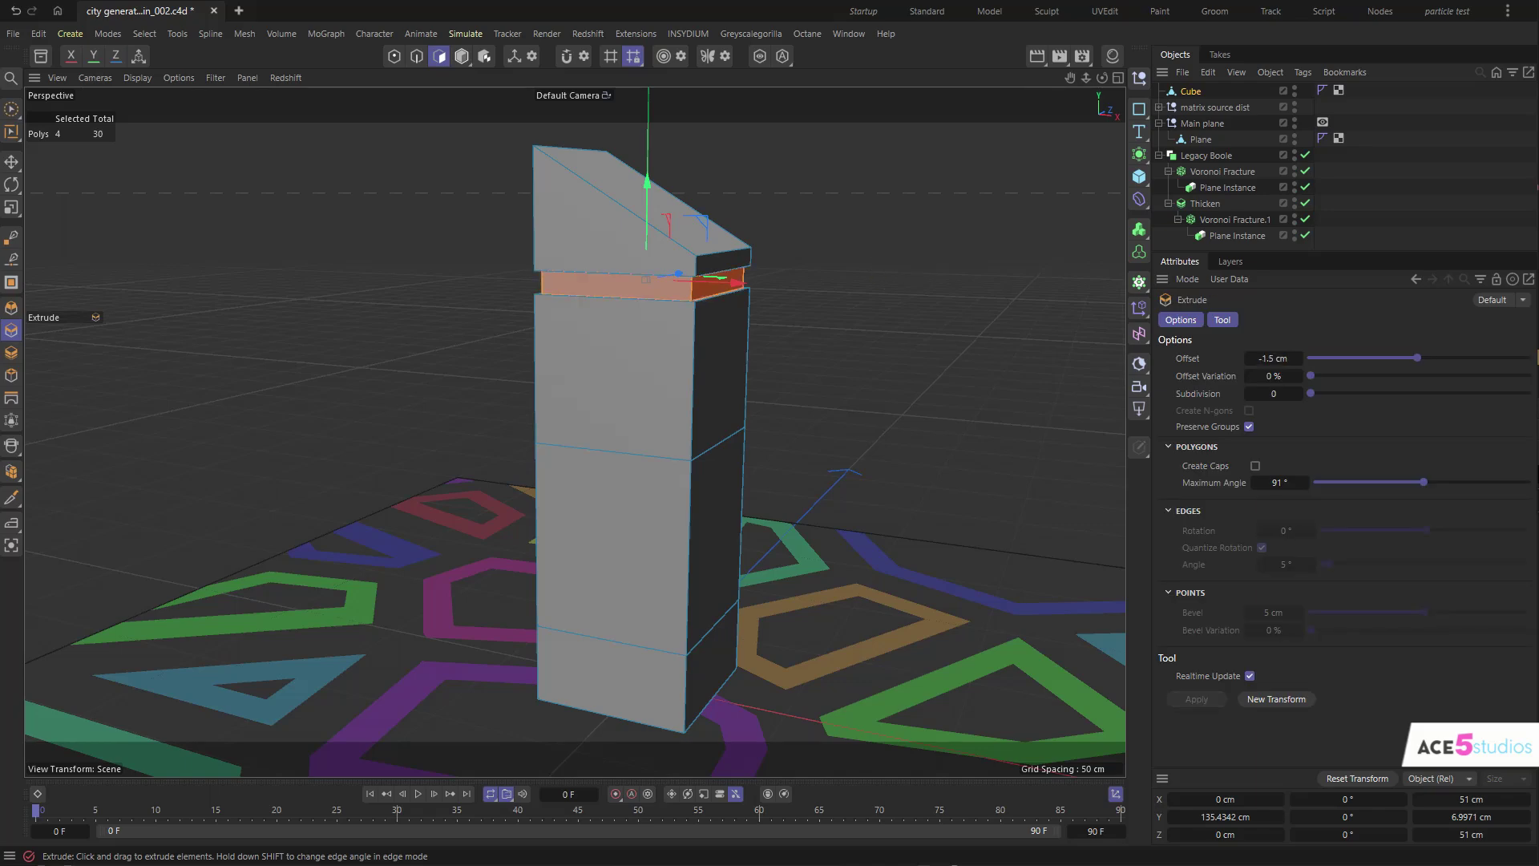
key(Return)
click(816, 260)
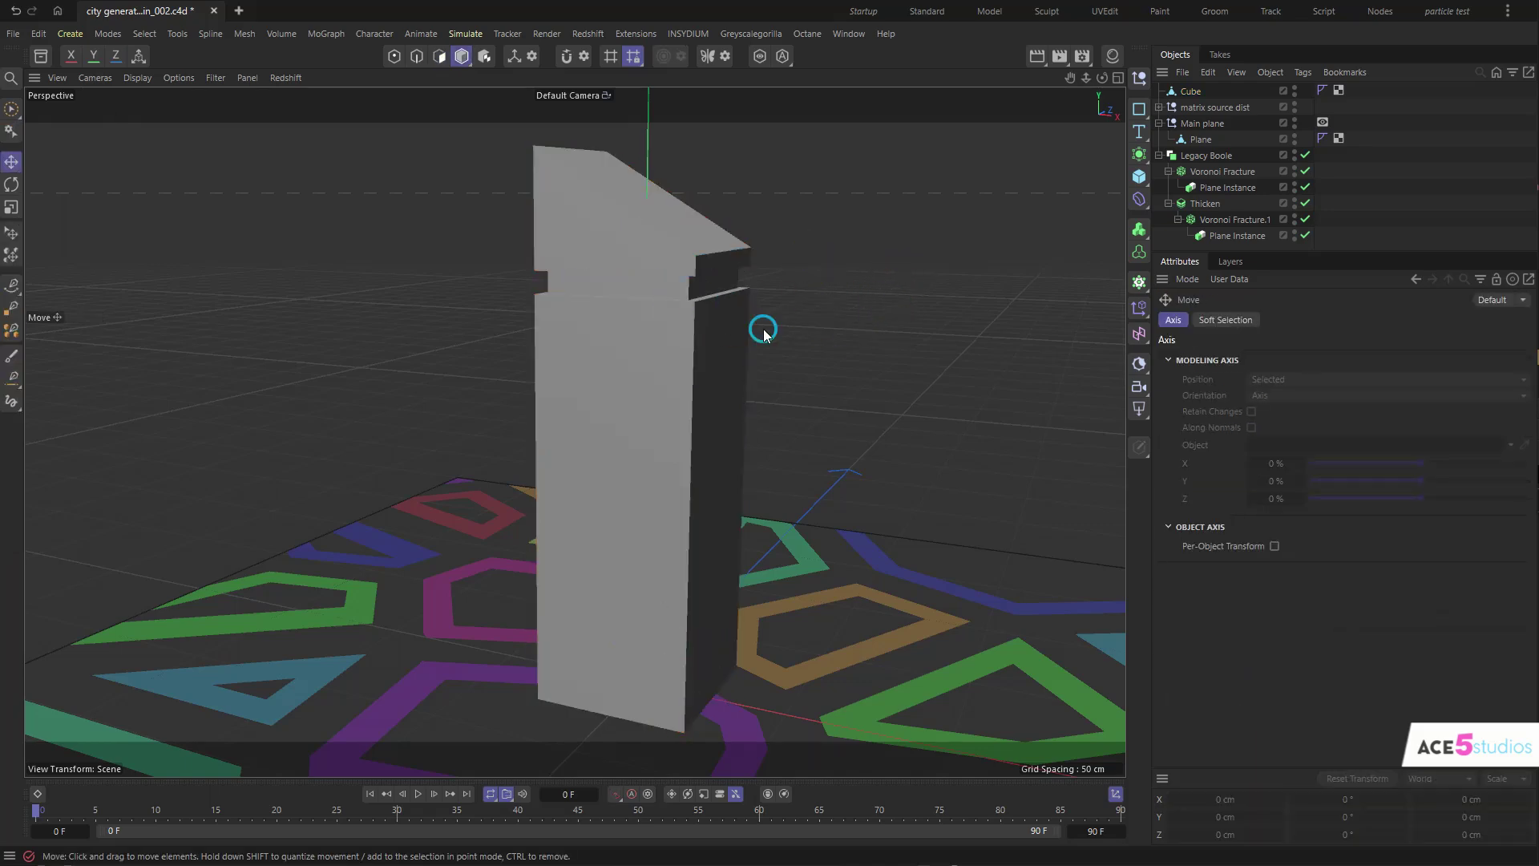
alt+drag(761, 330, 690, 320)
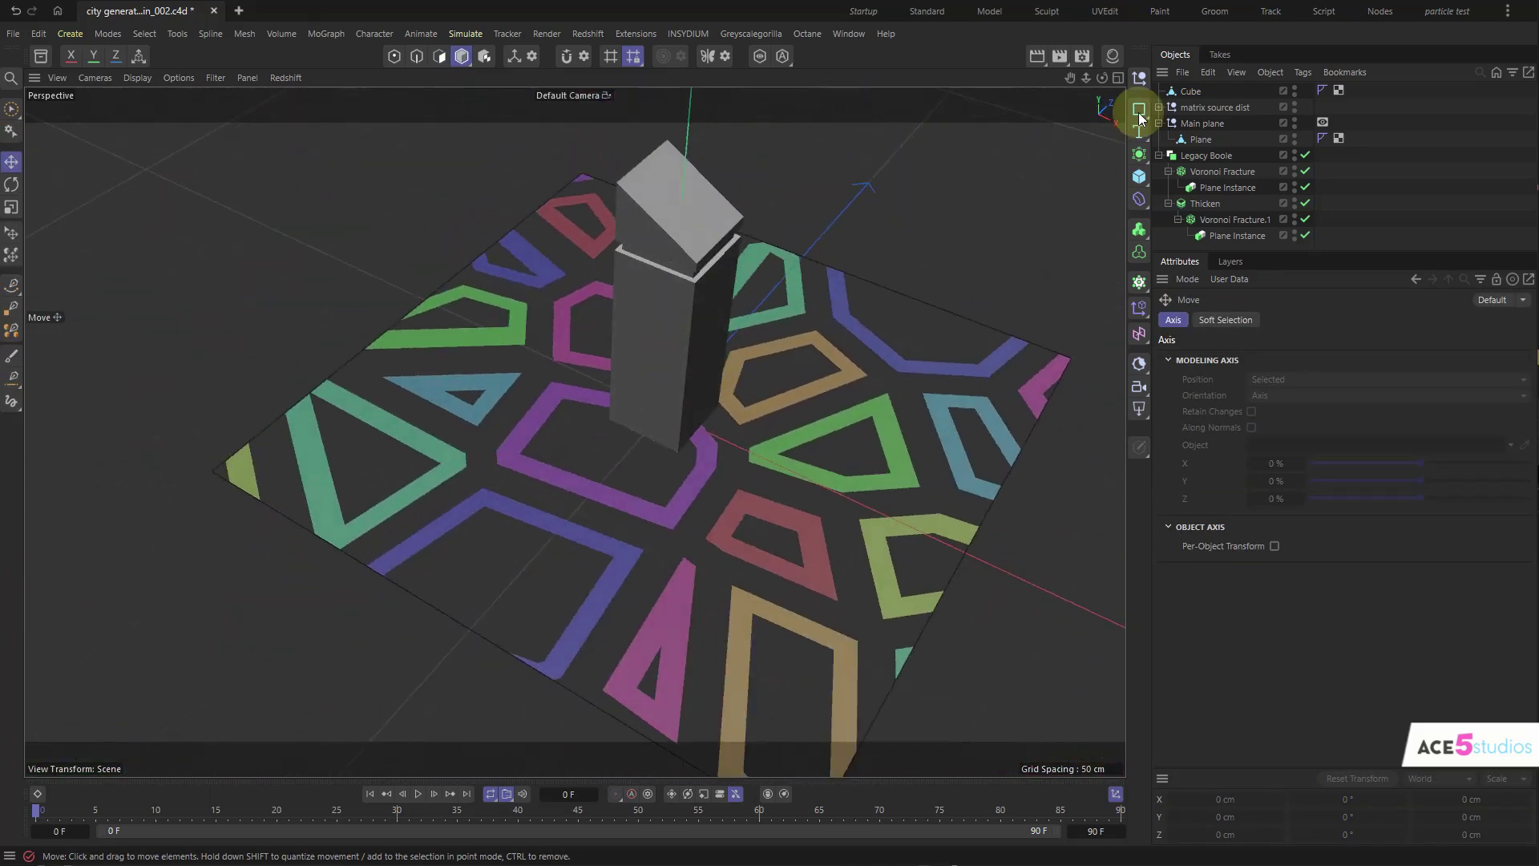
- Rename the tower's Cube object as "building 1"
click(1189, 92)
double_click(1189, 91)
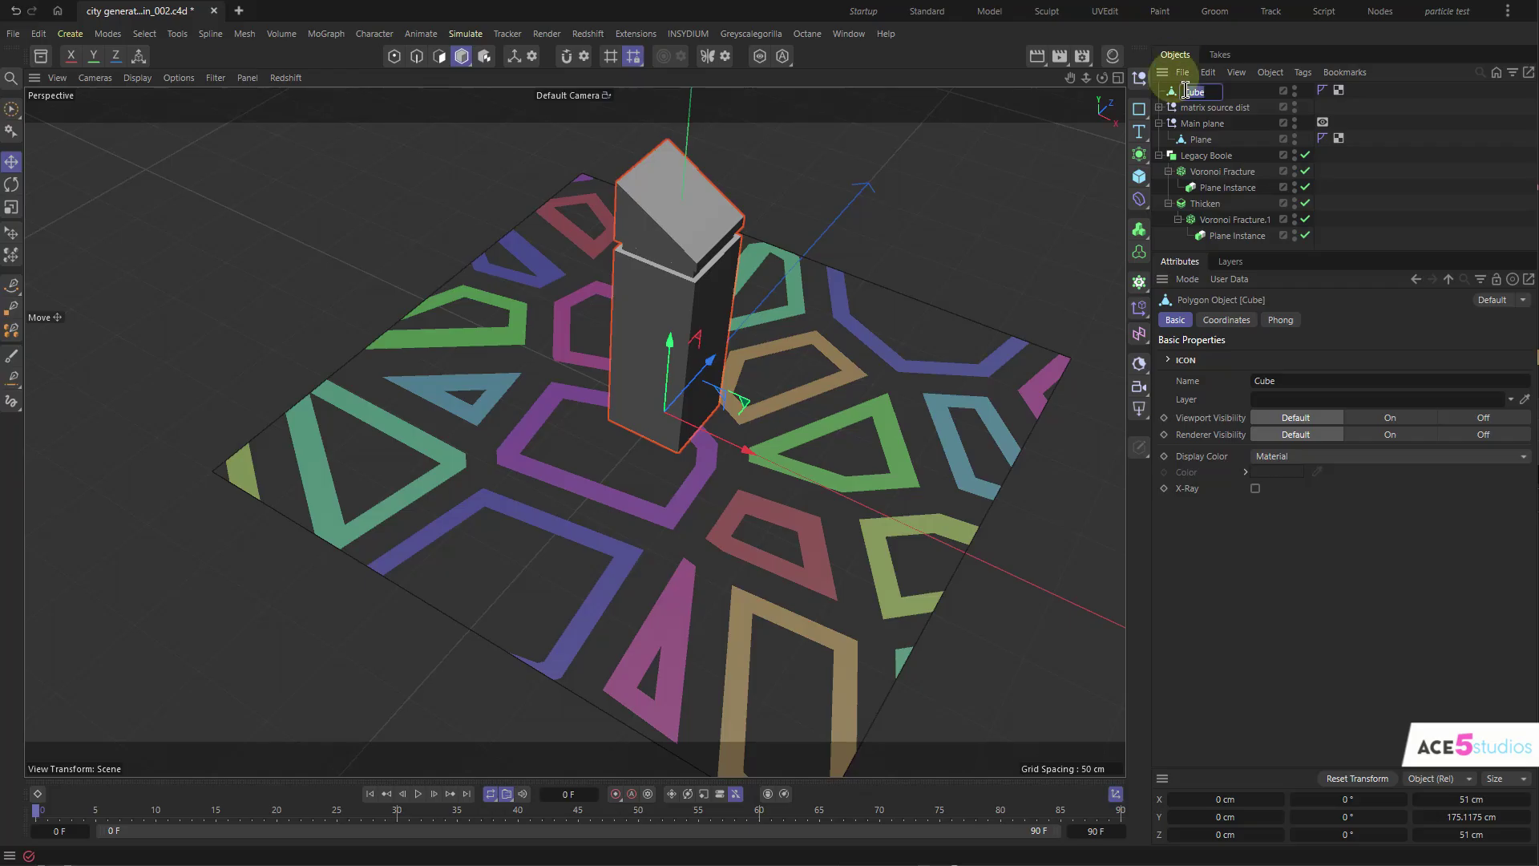
key(Return)
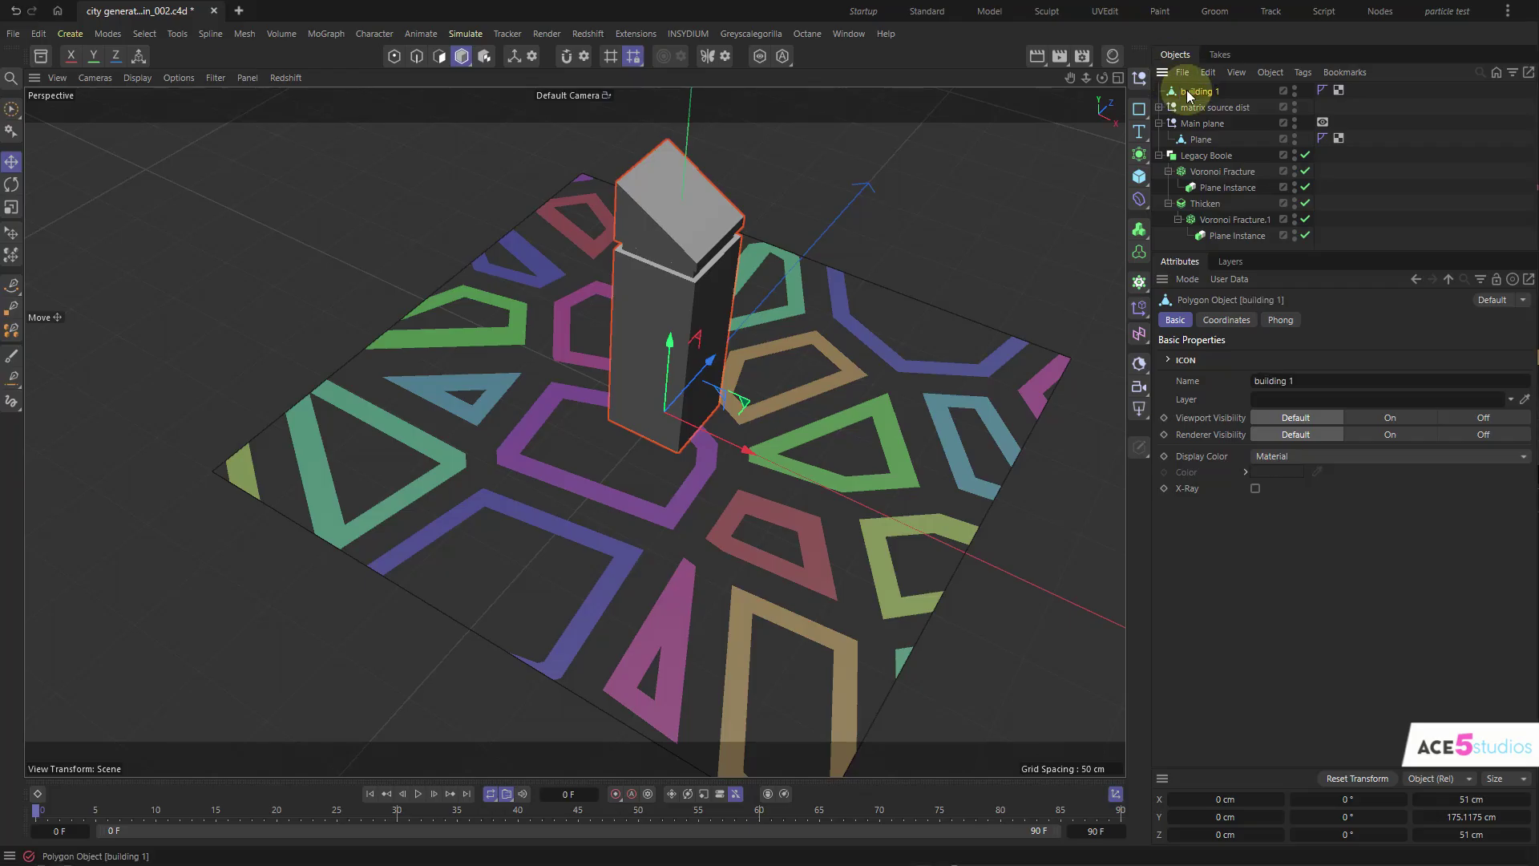
- Scale building 1 down uniformly to a footprint of about 20 by 20 cm and a height of about 69 cm
key(t)
drag(841, 307, 642, 377)
key(e)
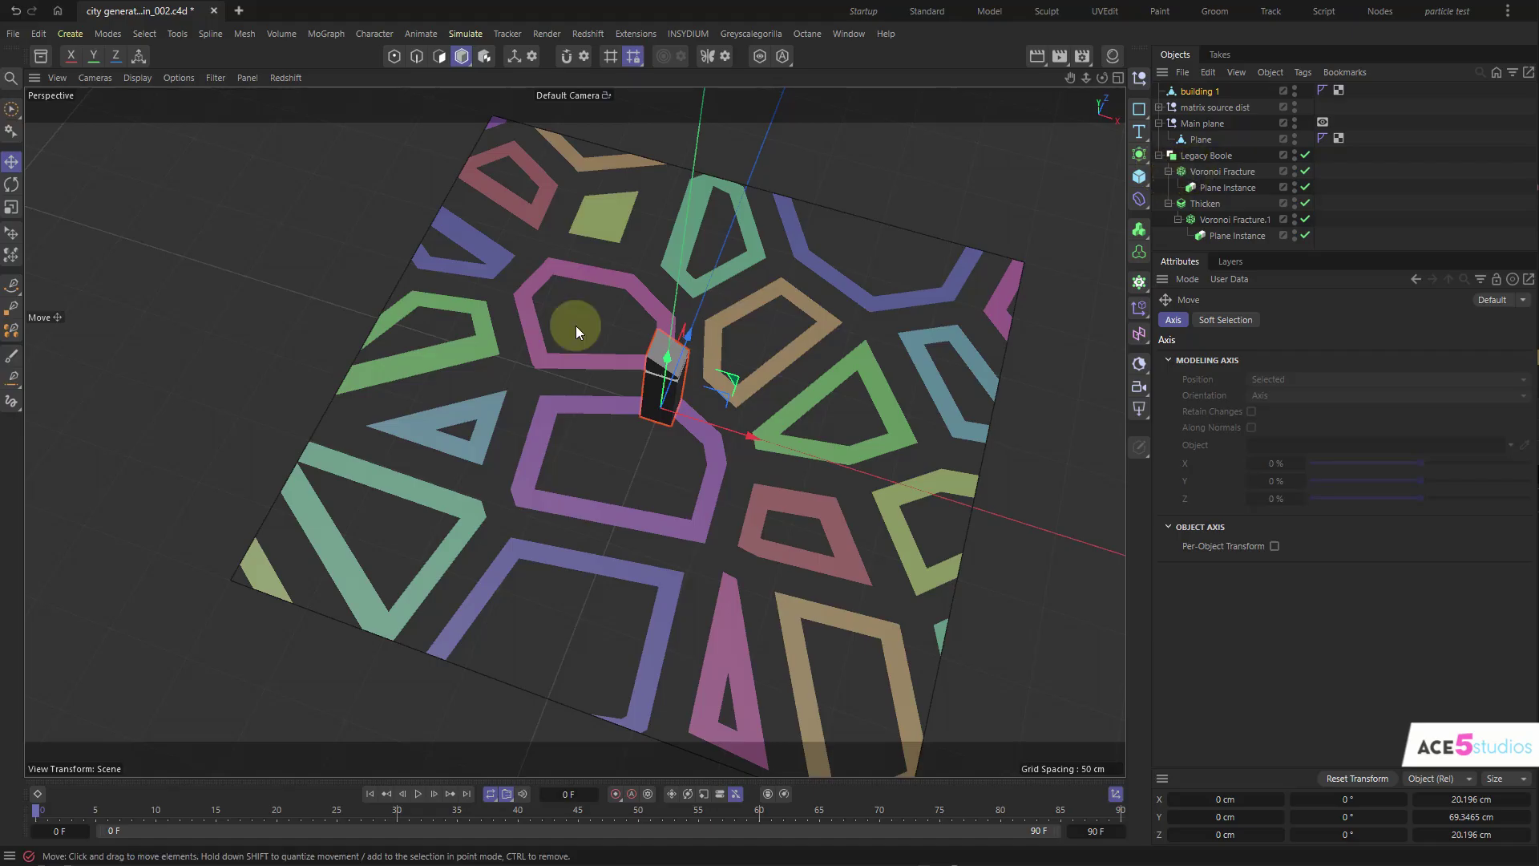
alt+drag(575, 325, 548, 402)
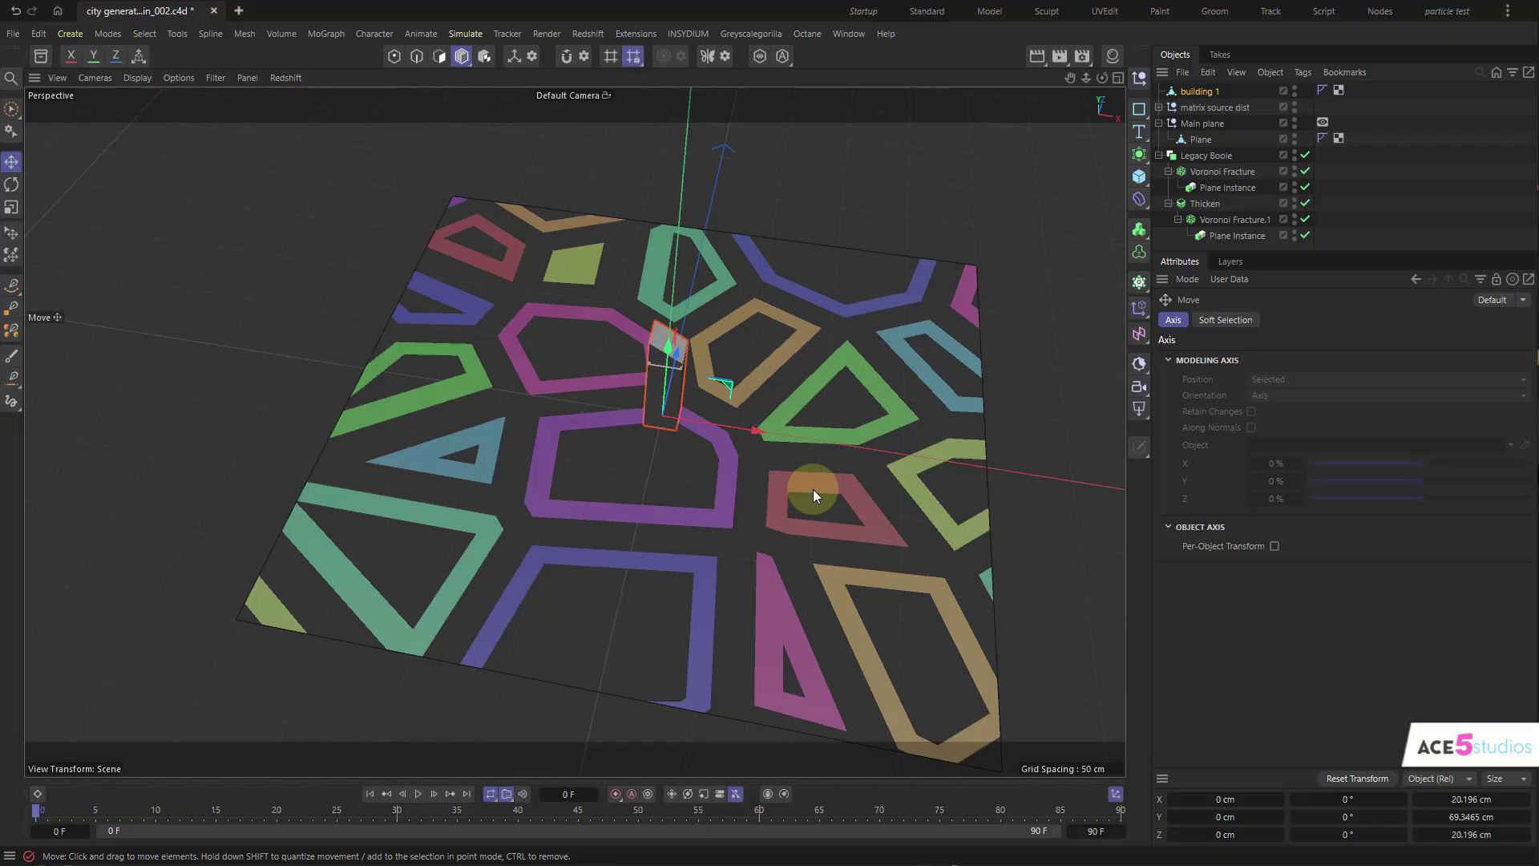
- Rename the Legacy Boole object as "City blocks base" and collapse its hierarchy
click(1182, 155)
double_click(1210, 157)
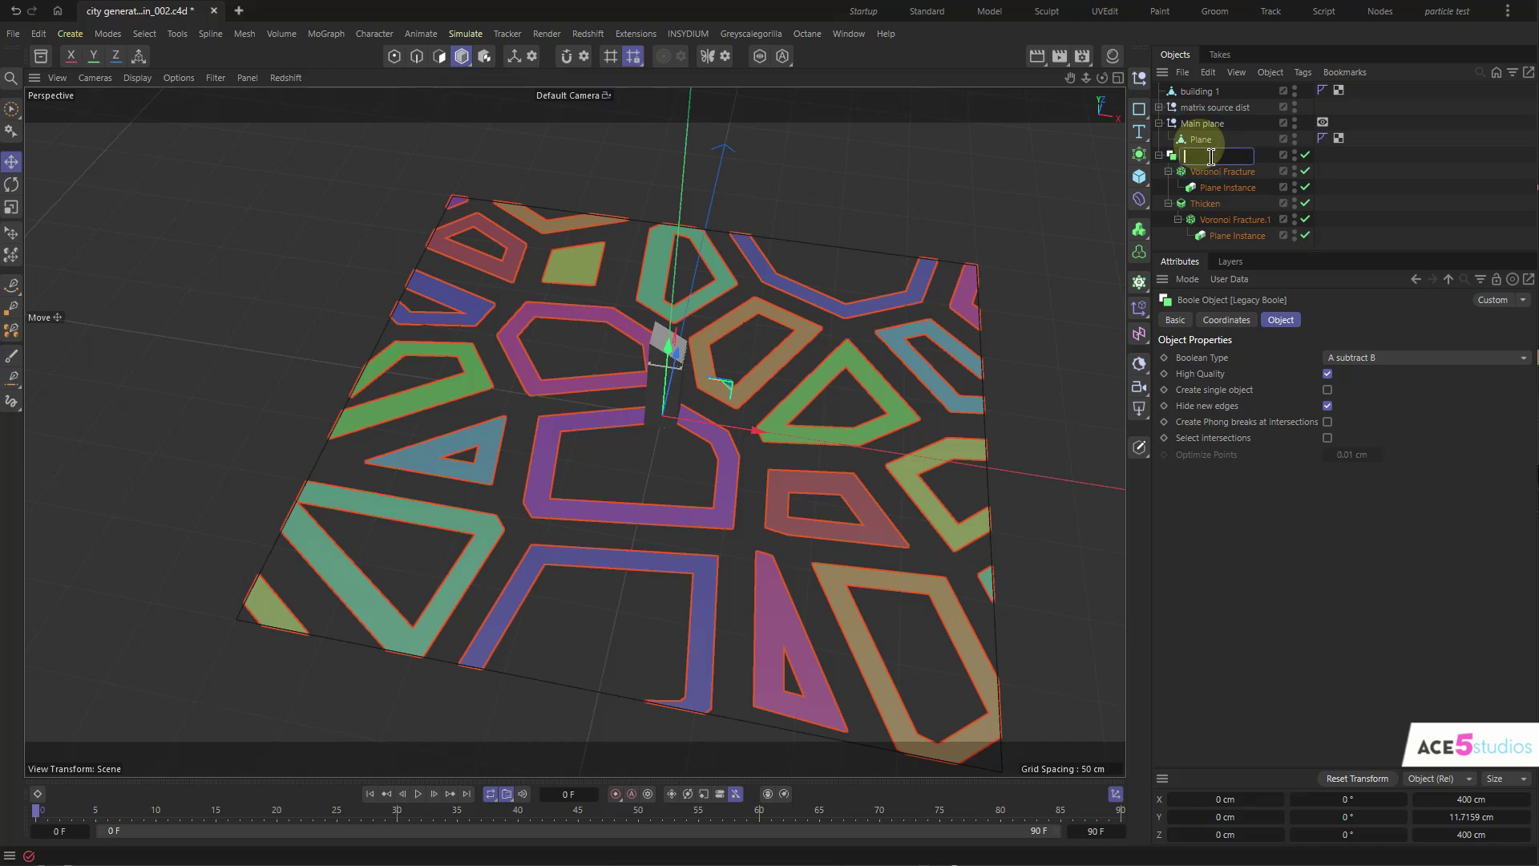
text(City blocks base)
key(Return)
click(1158, 155)
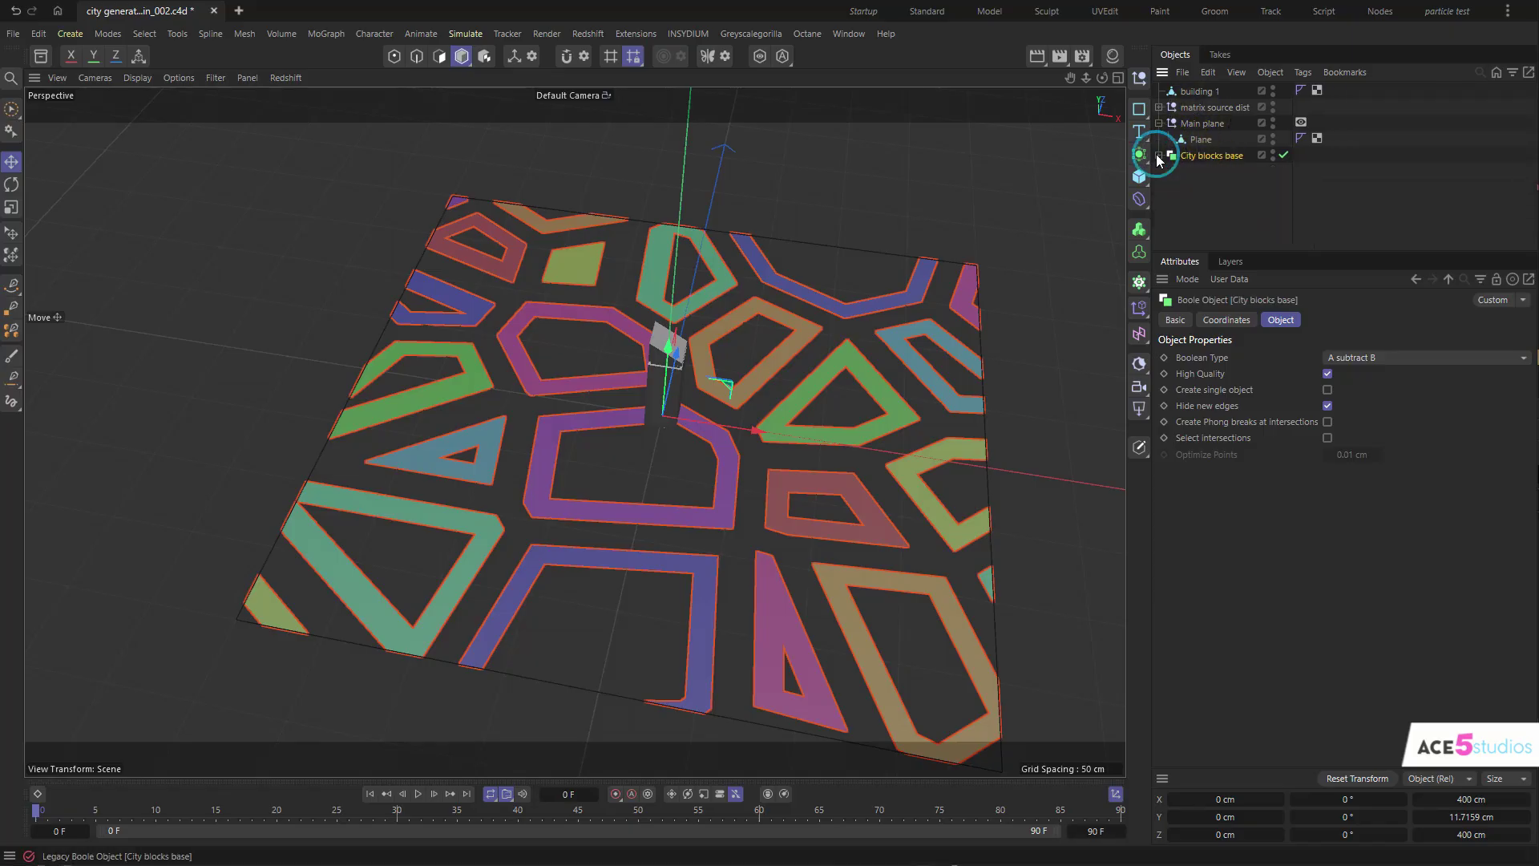
click(1159, 155)
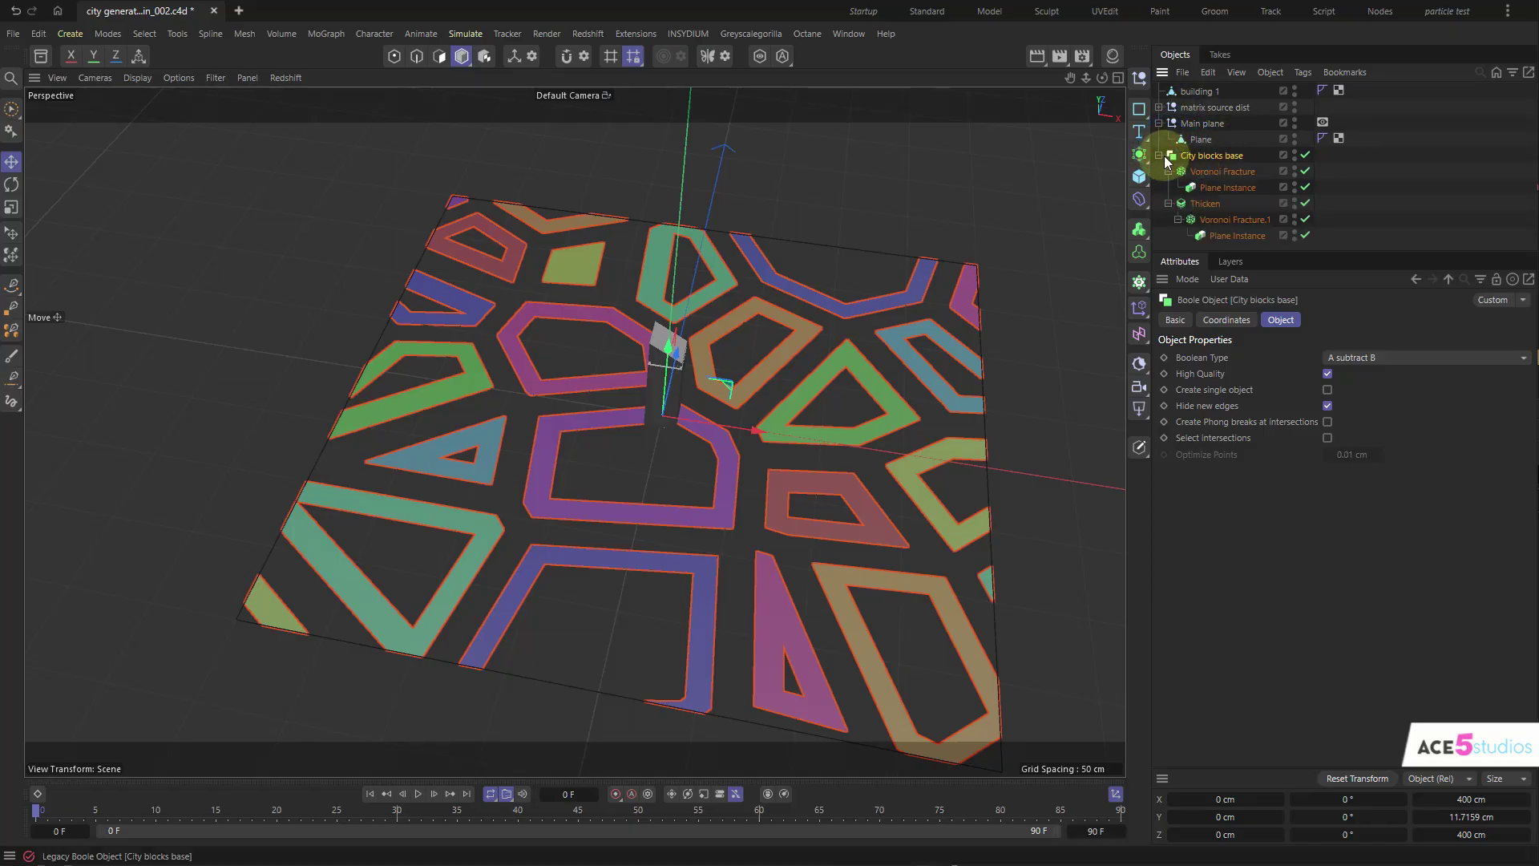
click(1159, 155)
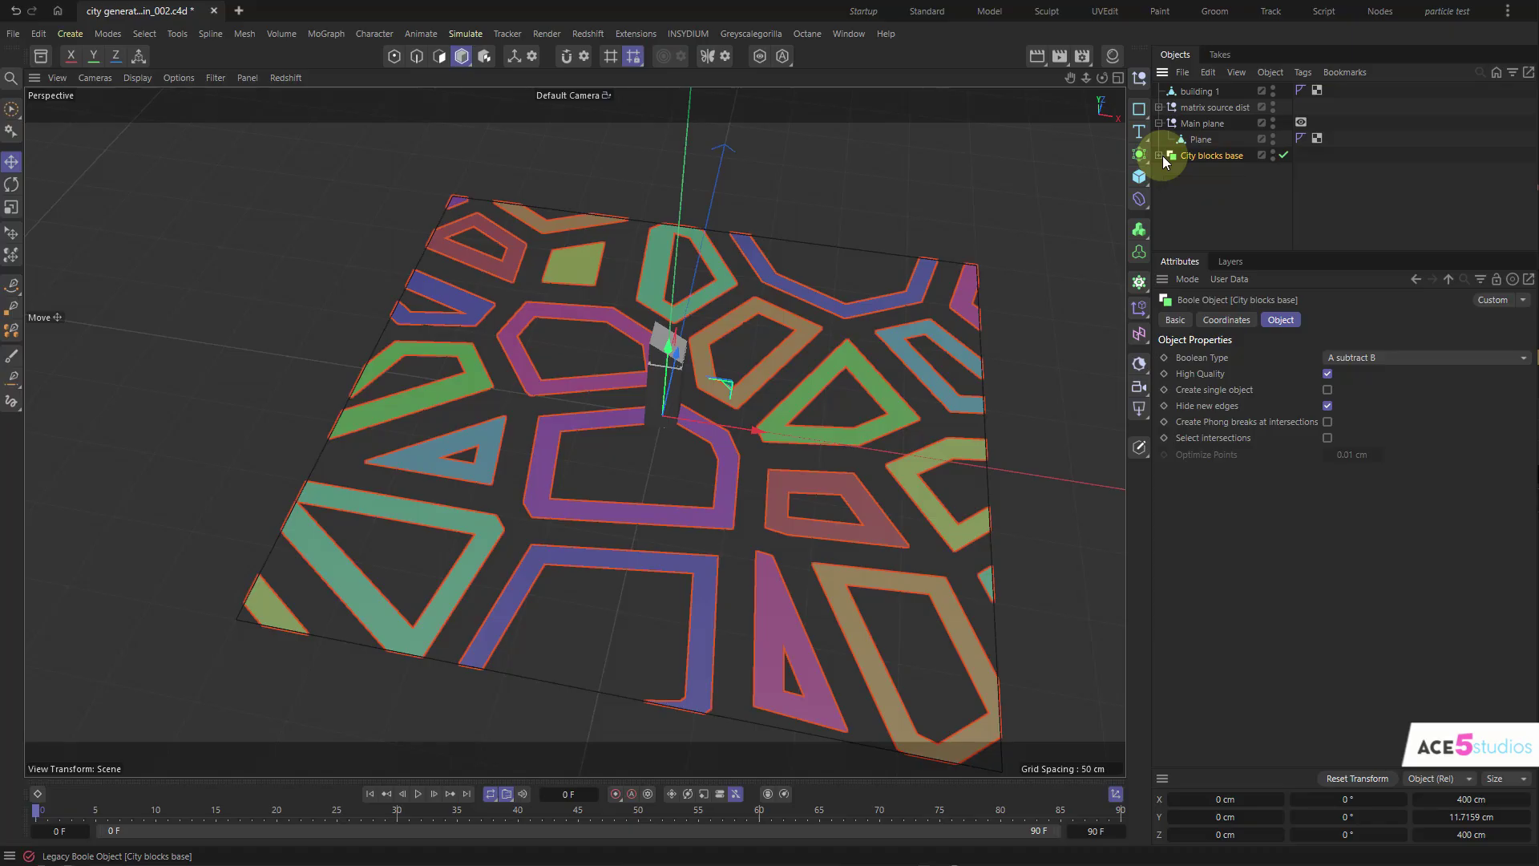
- Create an instance of City blocks base and make it the child of a new Voronoi Fracture object
key(shift+c)
text(instan)
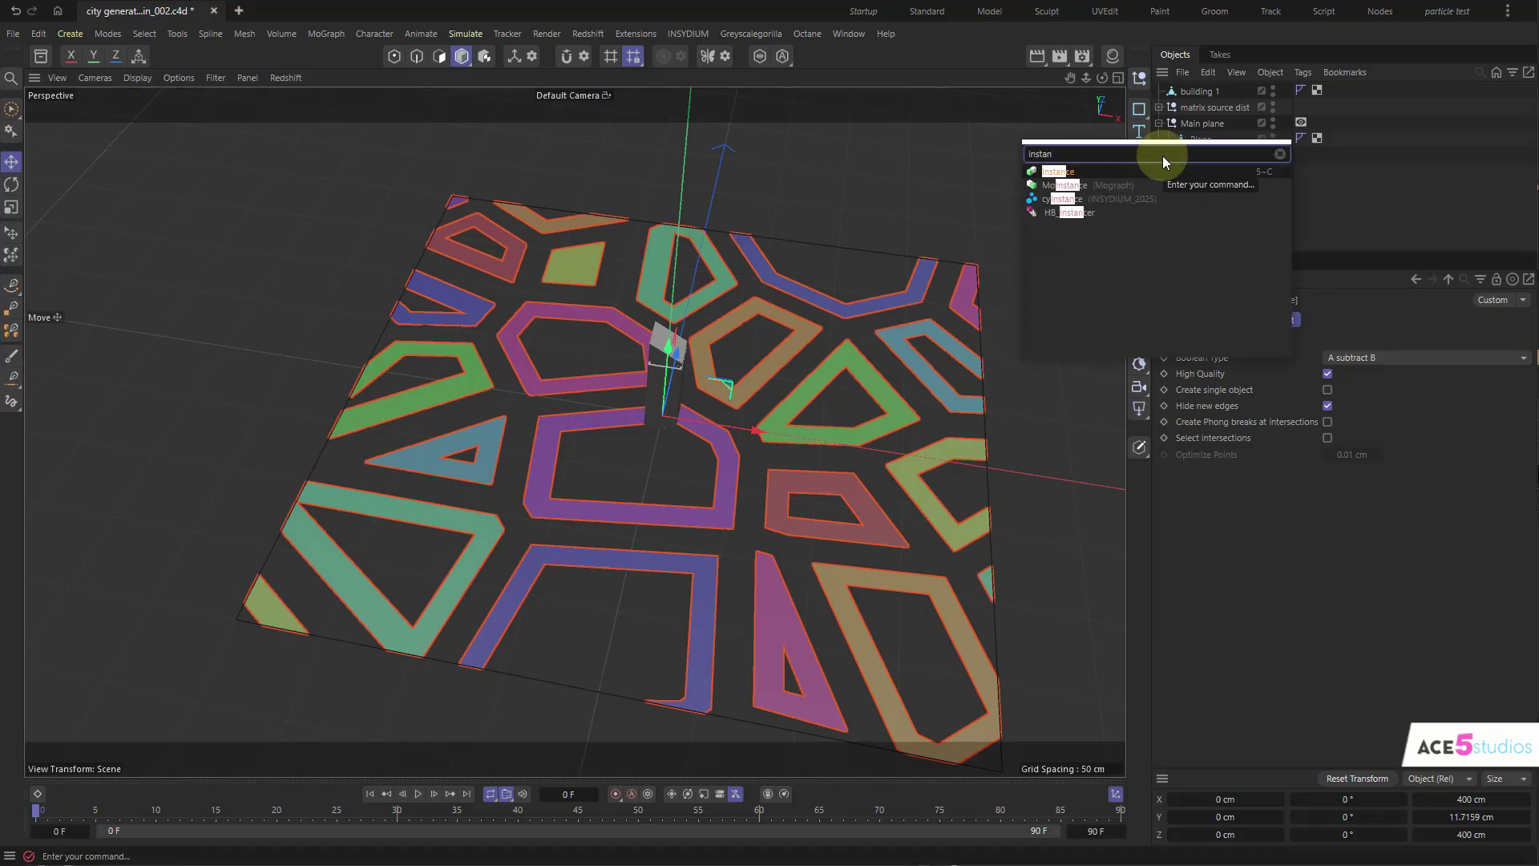
key(Return)
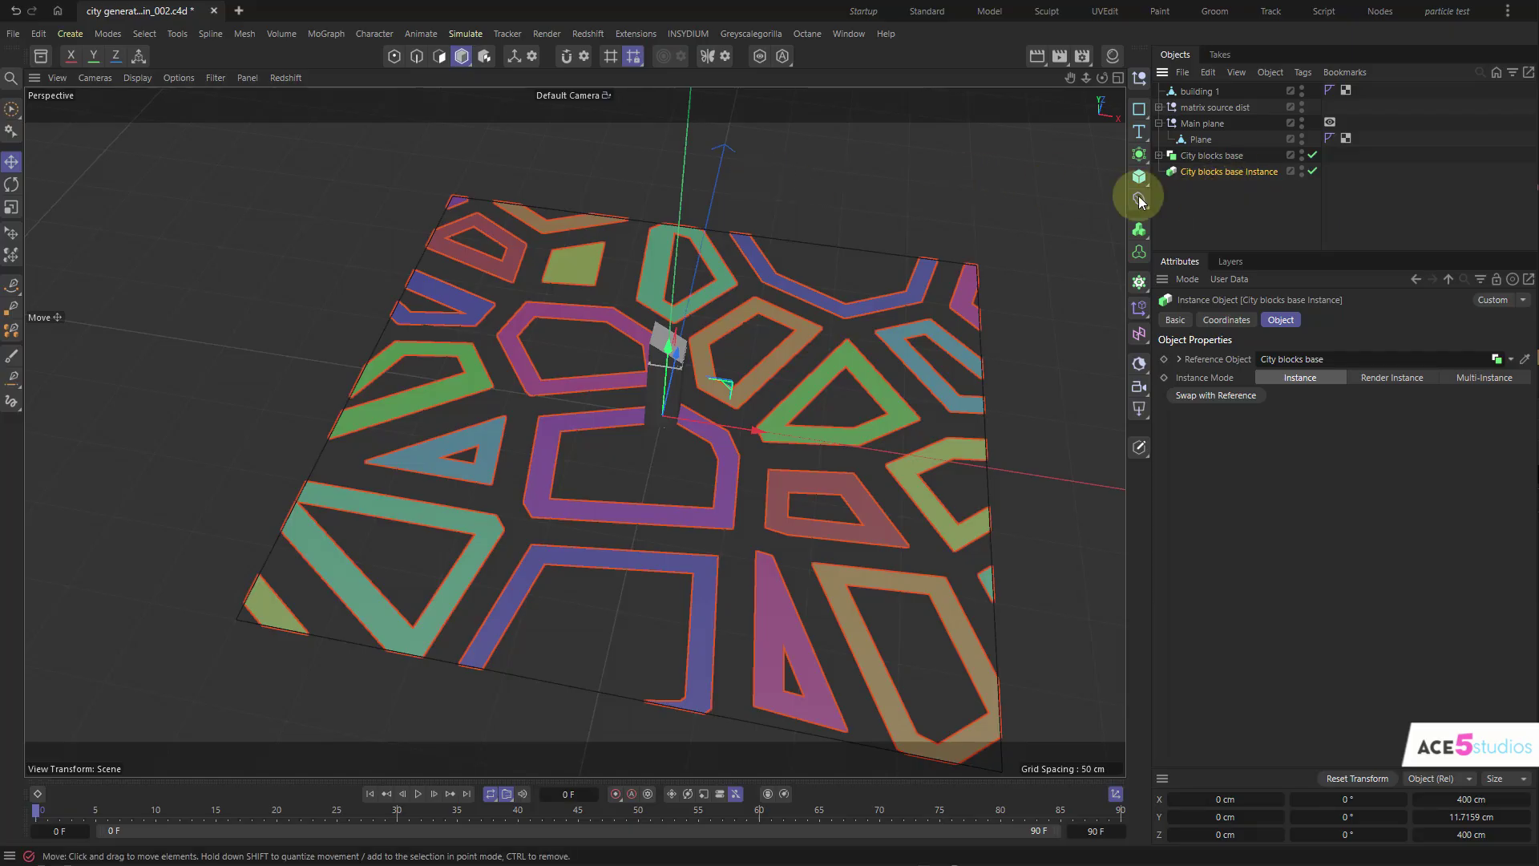
click(1139, 282)
click(1219, 424)
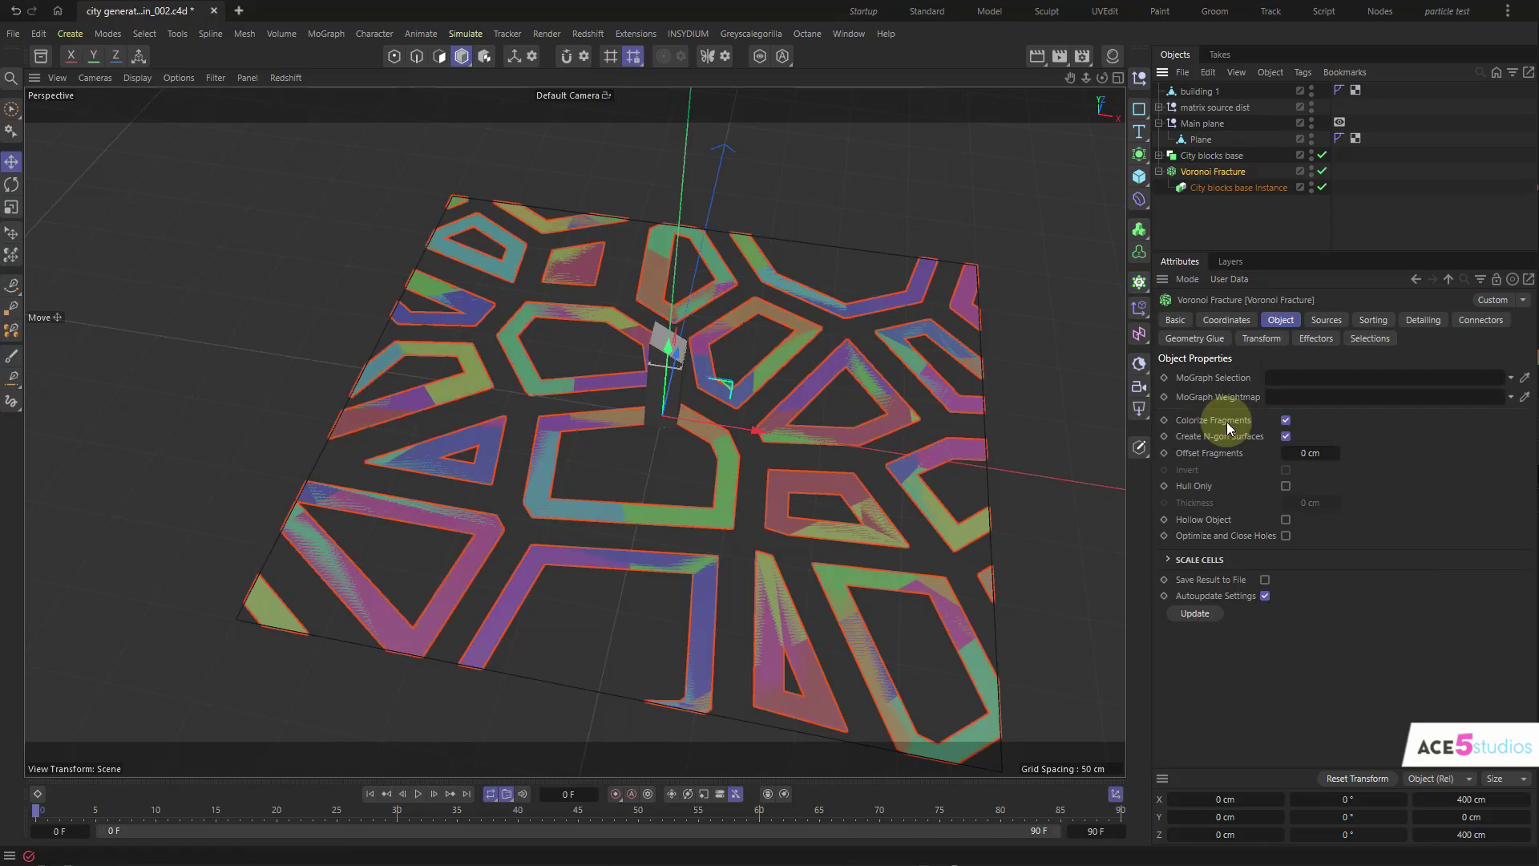
- Hide the original City blocks base object while keeping its generator enabled
click(1247, 157)
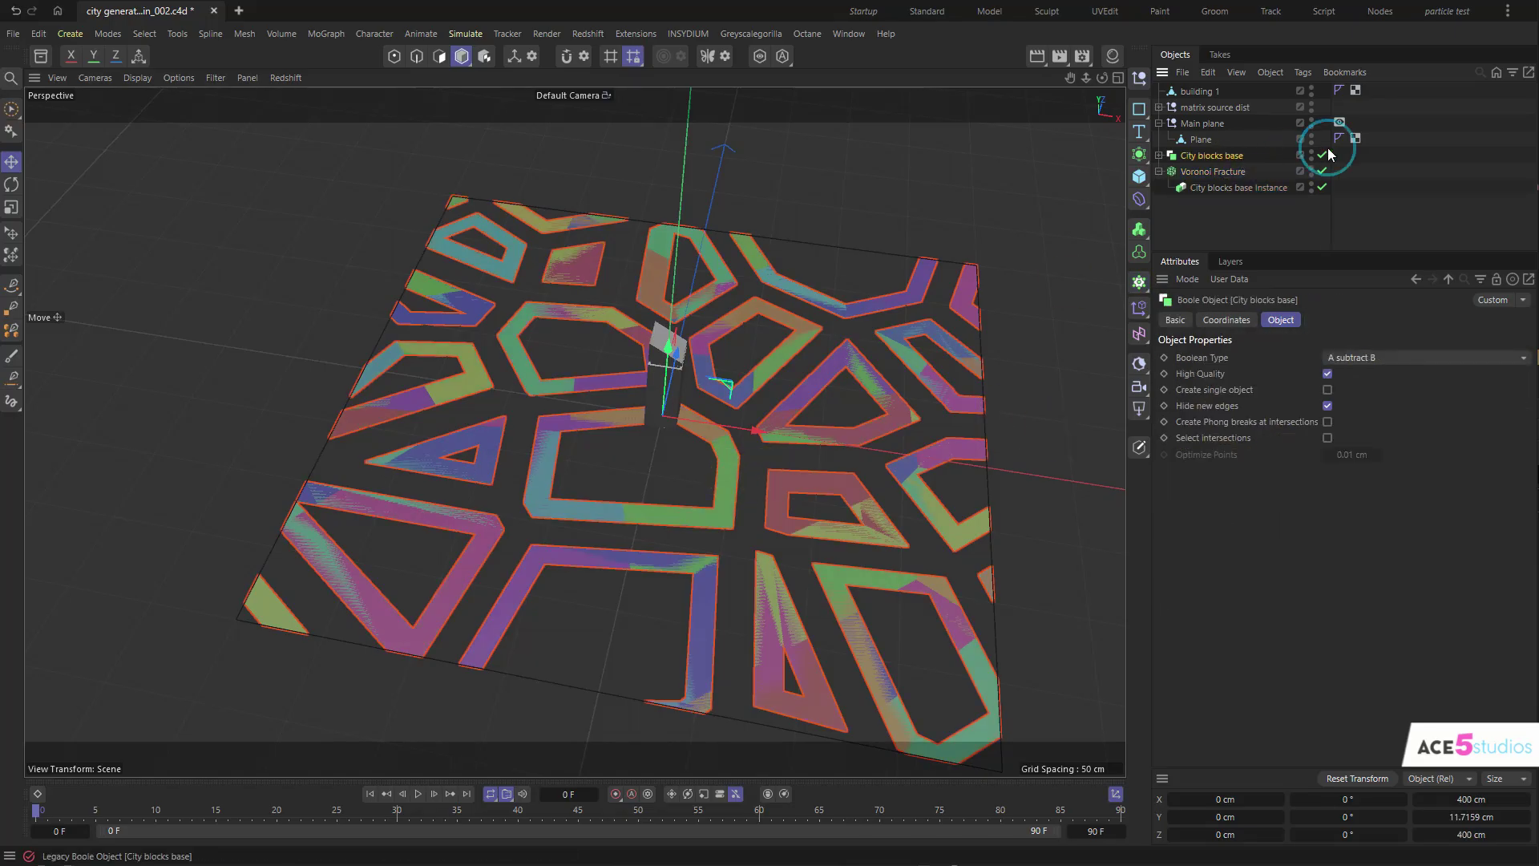
click(1311, 153)
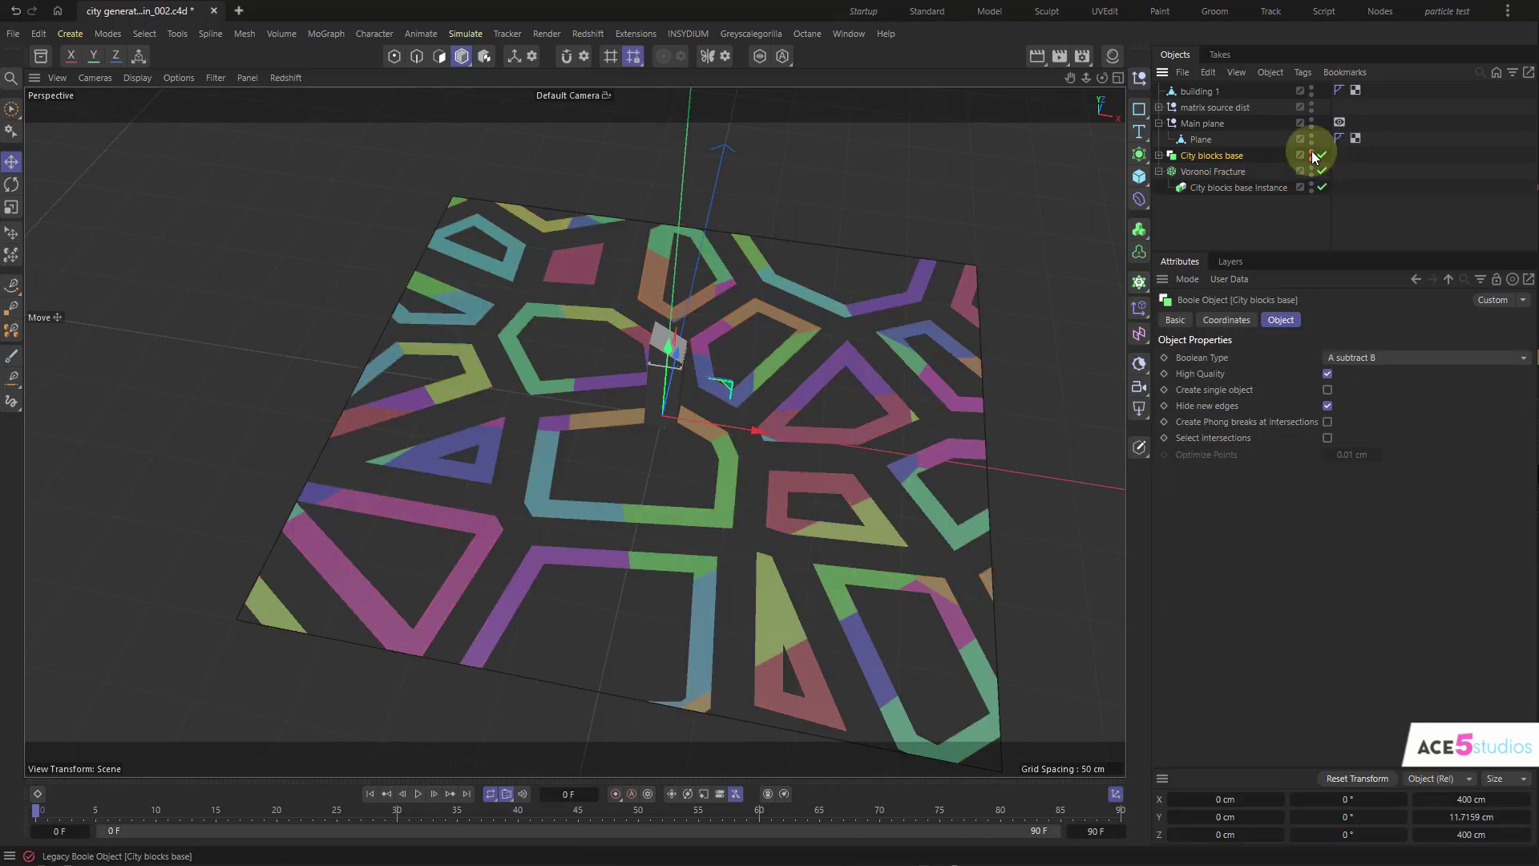
alt+drag(679, 405, 677, 463)
alt+drag(817, 369, 967, 351)
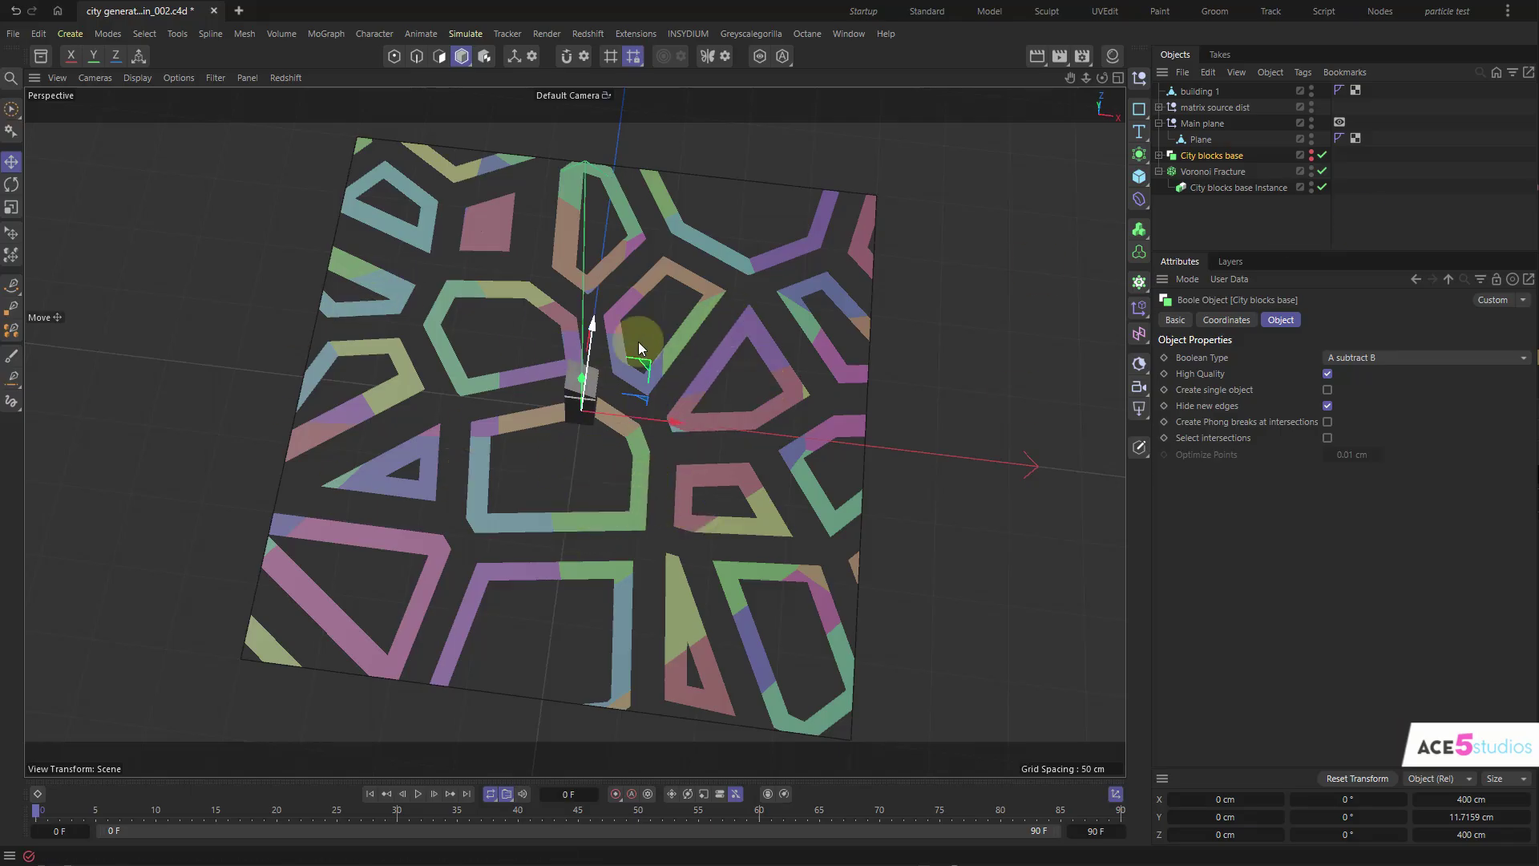
- Set the point amount of the new Voronoi Fracture's distribution source to 132
click(1231, 174)
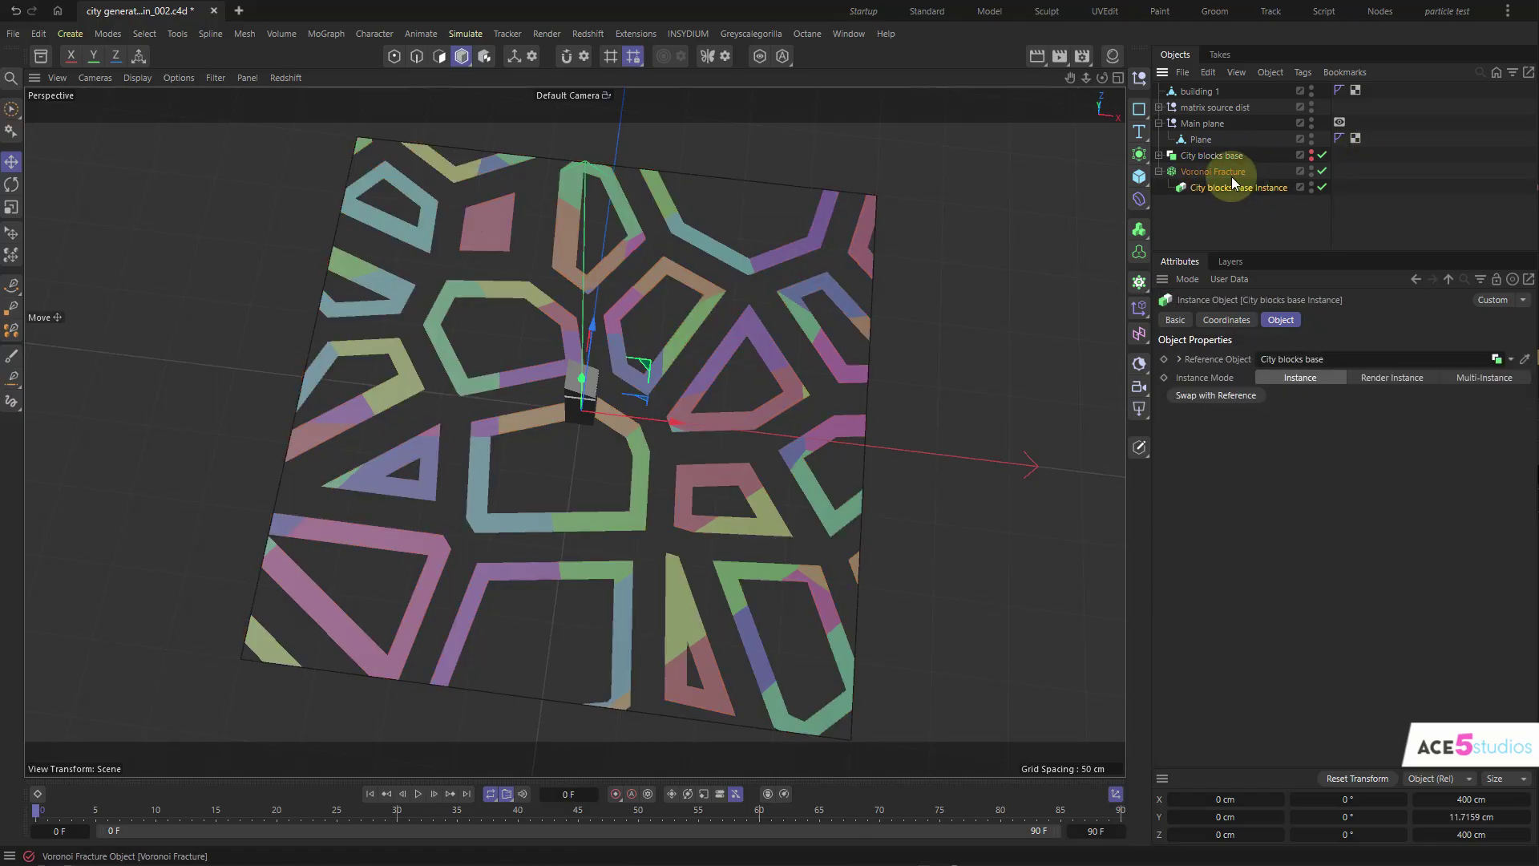
click(1326, 319)
click(1268, 427)
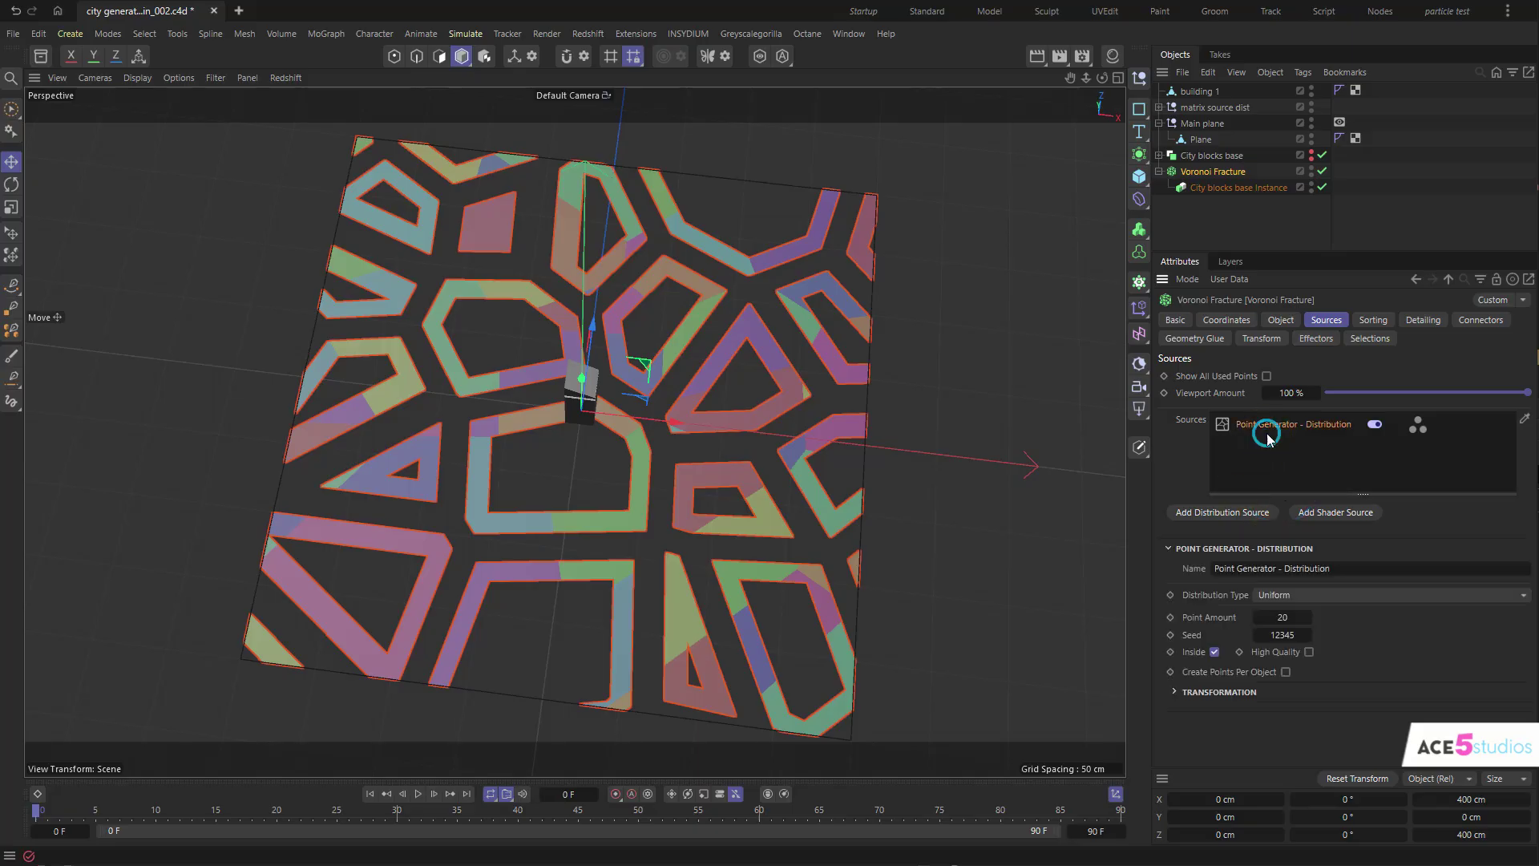
mouse_move(1277, 616)
mouse_down()
mouse_move(1314, 616)
mouse_move(1278, 614)
mouse_up()
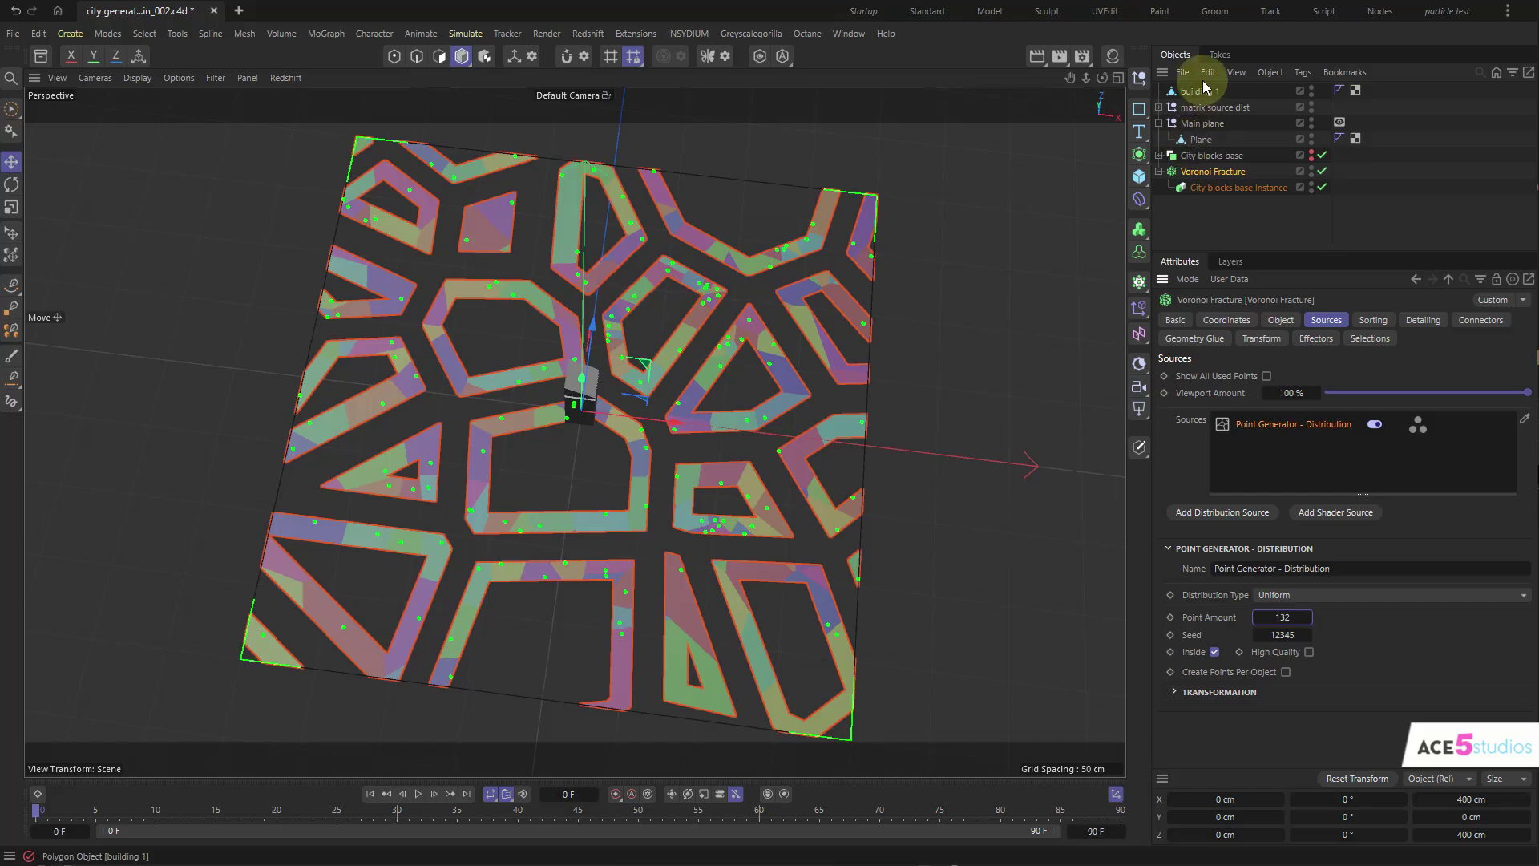
- Rename the Plane object under Main plane as "Main terrain"
click(1199, 140)
double_click(1205, 140)
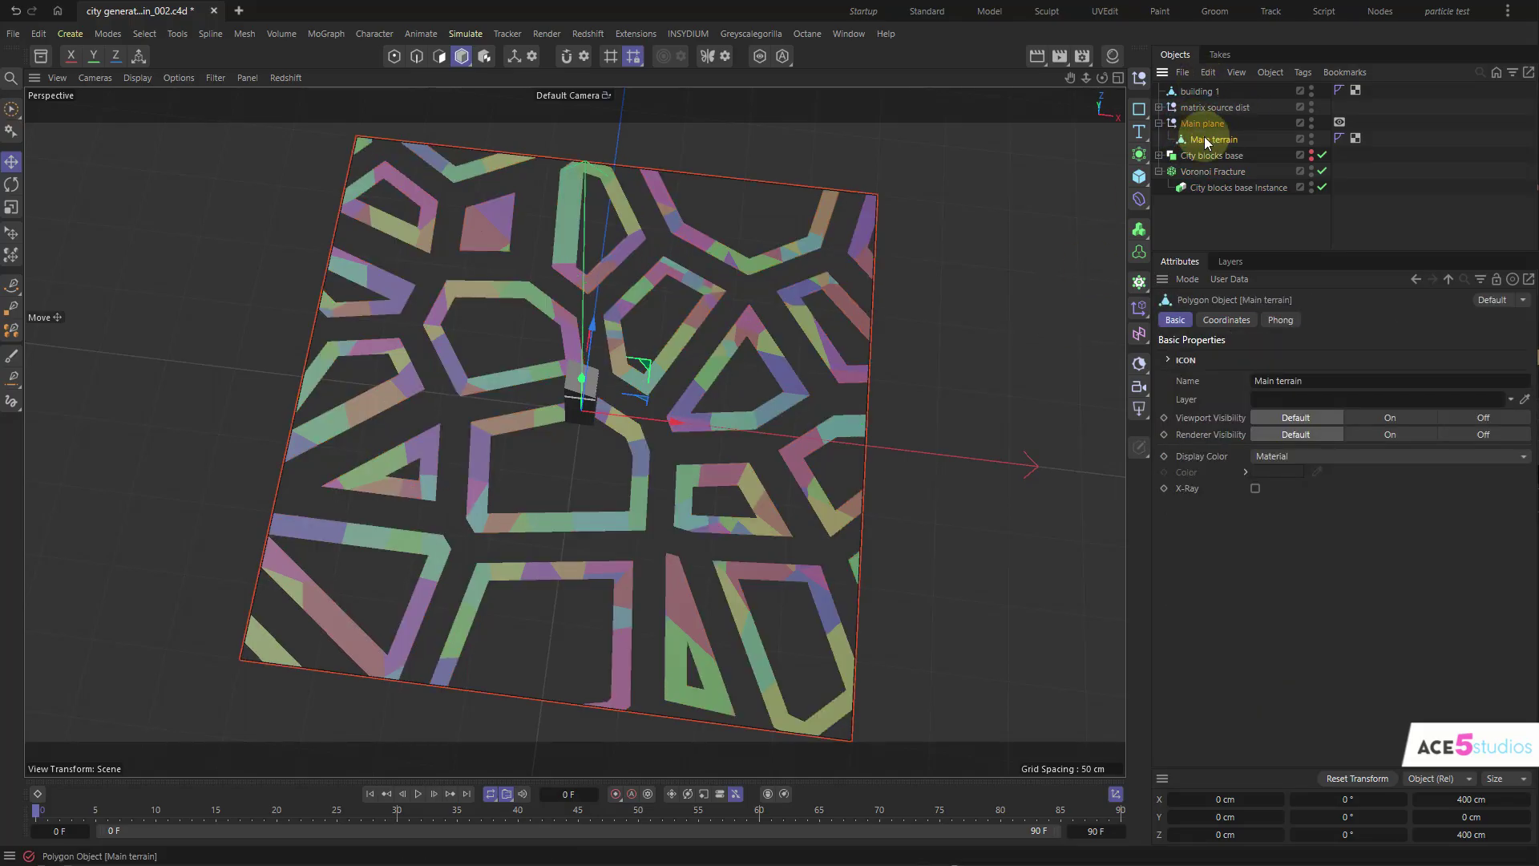
key(Return)
- Extrude the terrain's +X edge outward by about 100 cm as a test and undo the extrusion
ctrl+drag(803, 442, 949, 450)
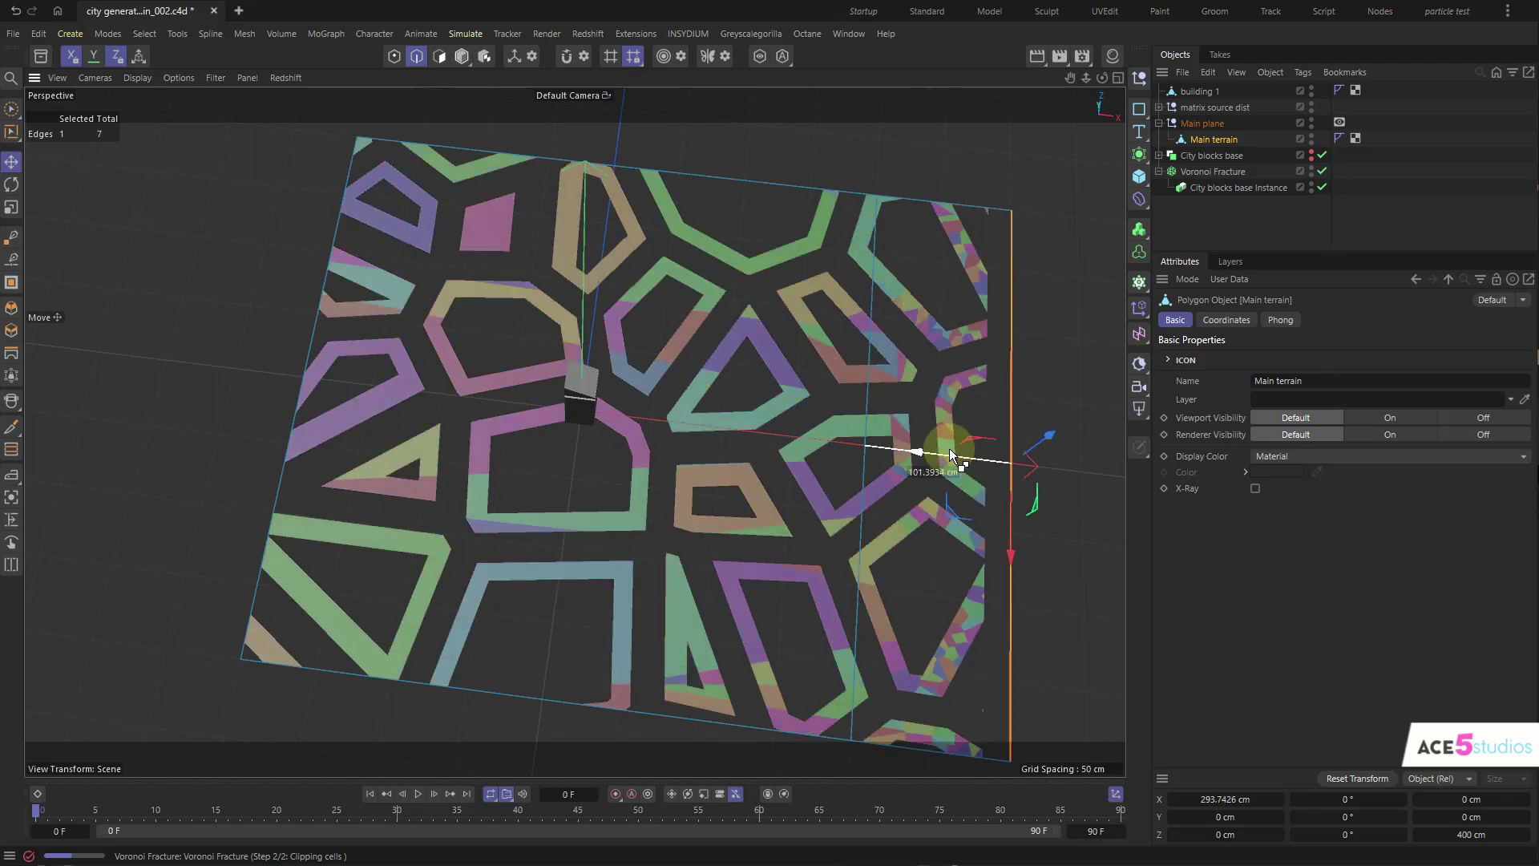
key(ctrl+z)
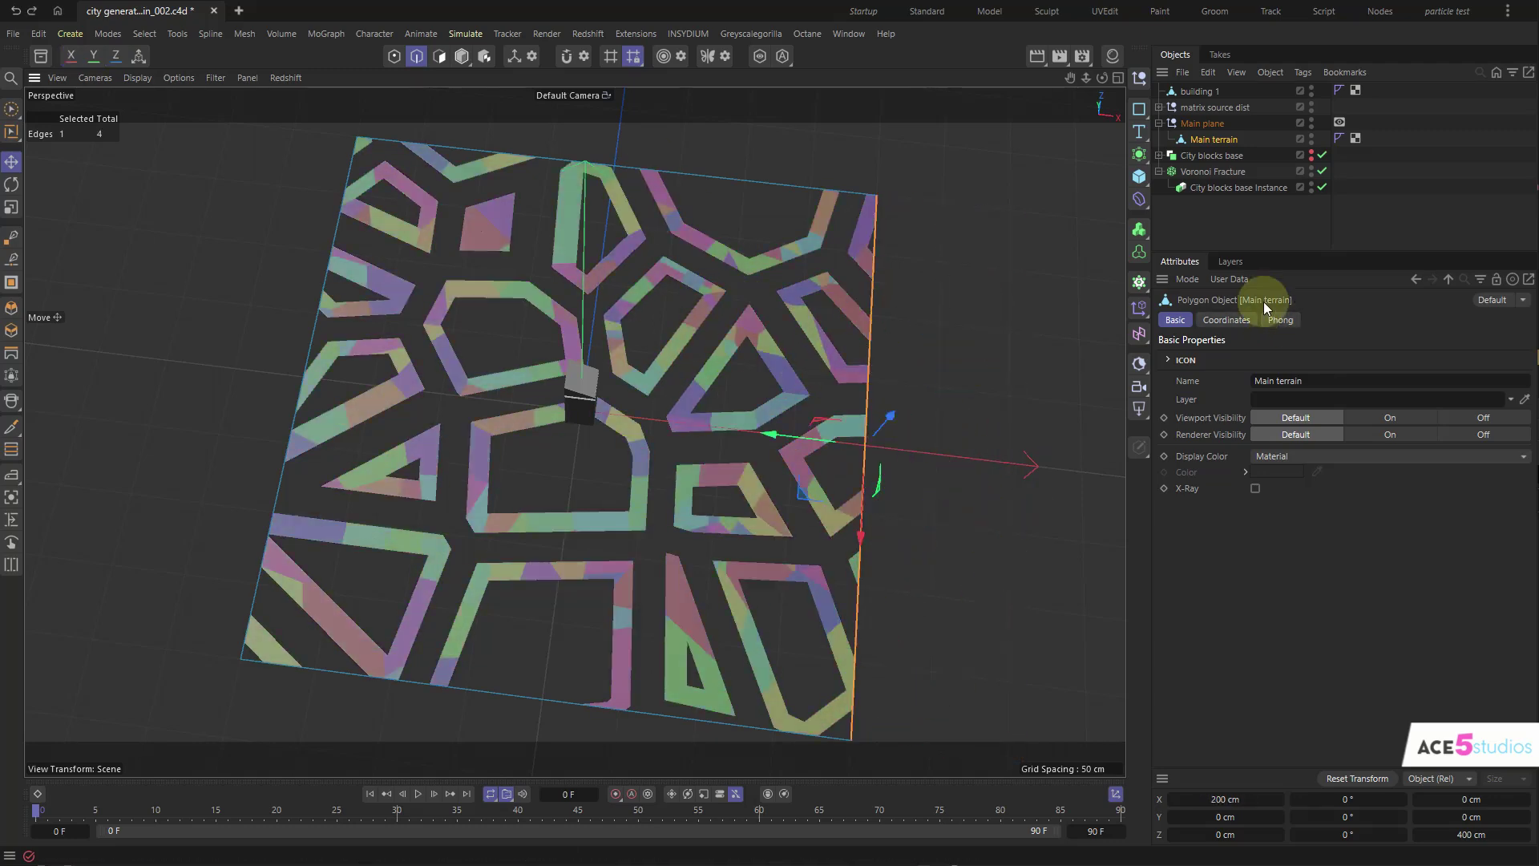
- Delete the Point Generator - Distribution source from the new Voronoi Fracture
click(1212, 171)
click(1285, 425)
key(Delete)
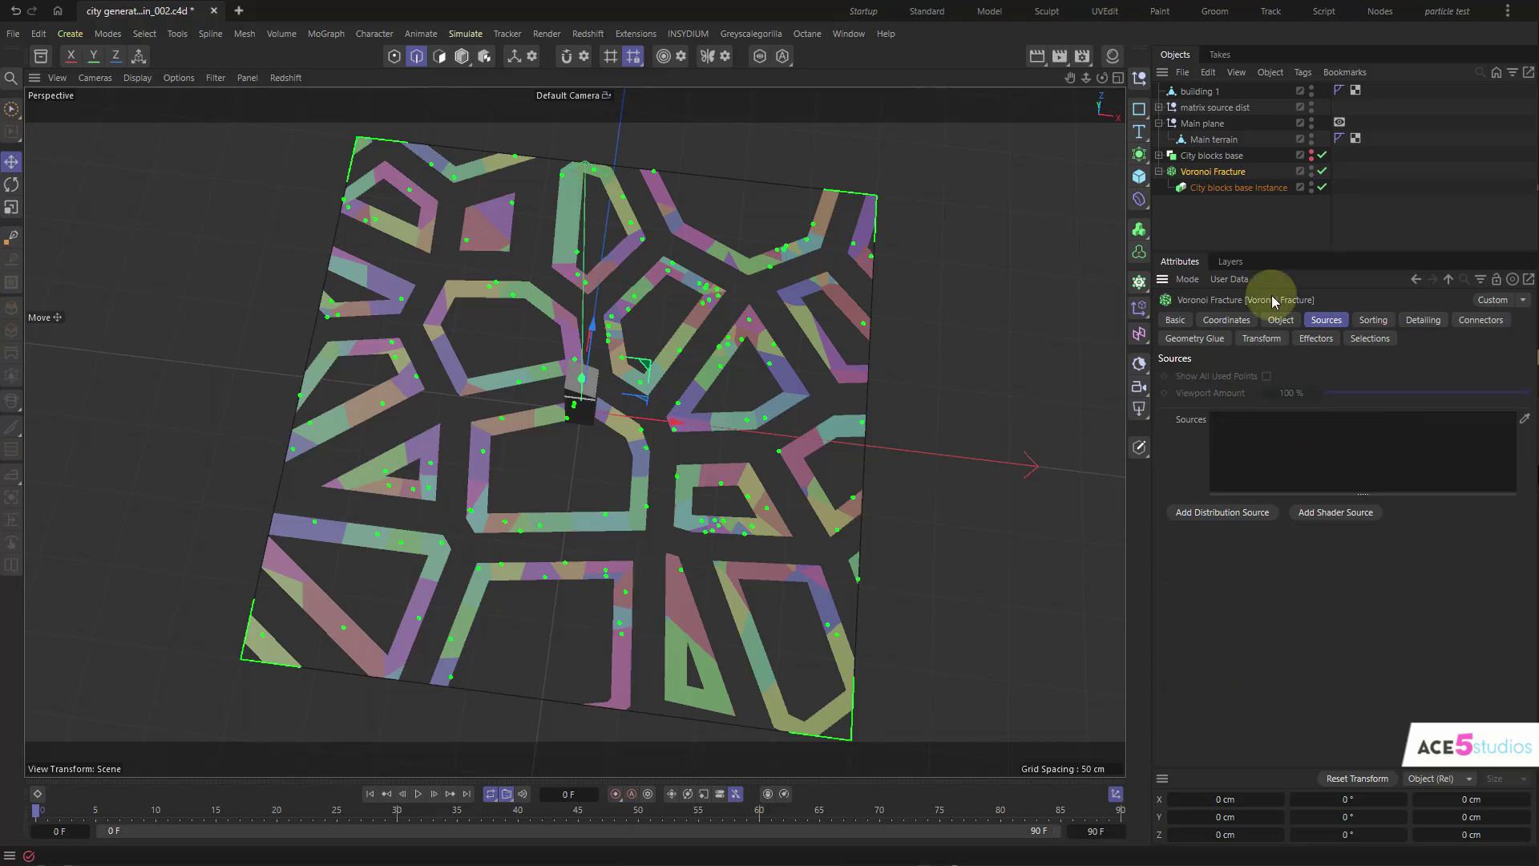
- Try the shared Matrix as the new Voronoi Fracture's source, inspect its points, and remove it from the sources
click(1158, 106)
drag(1201, 144, 1277, 447)
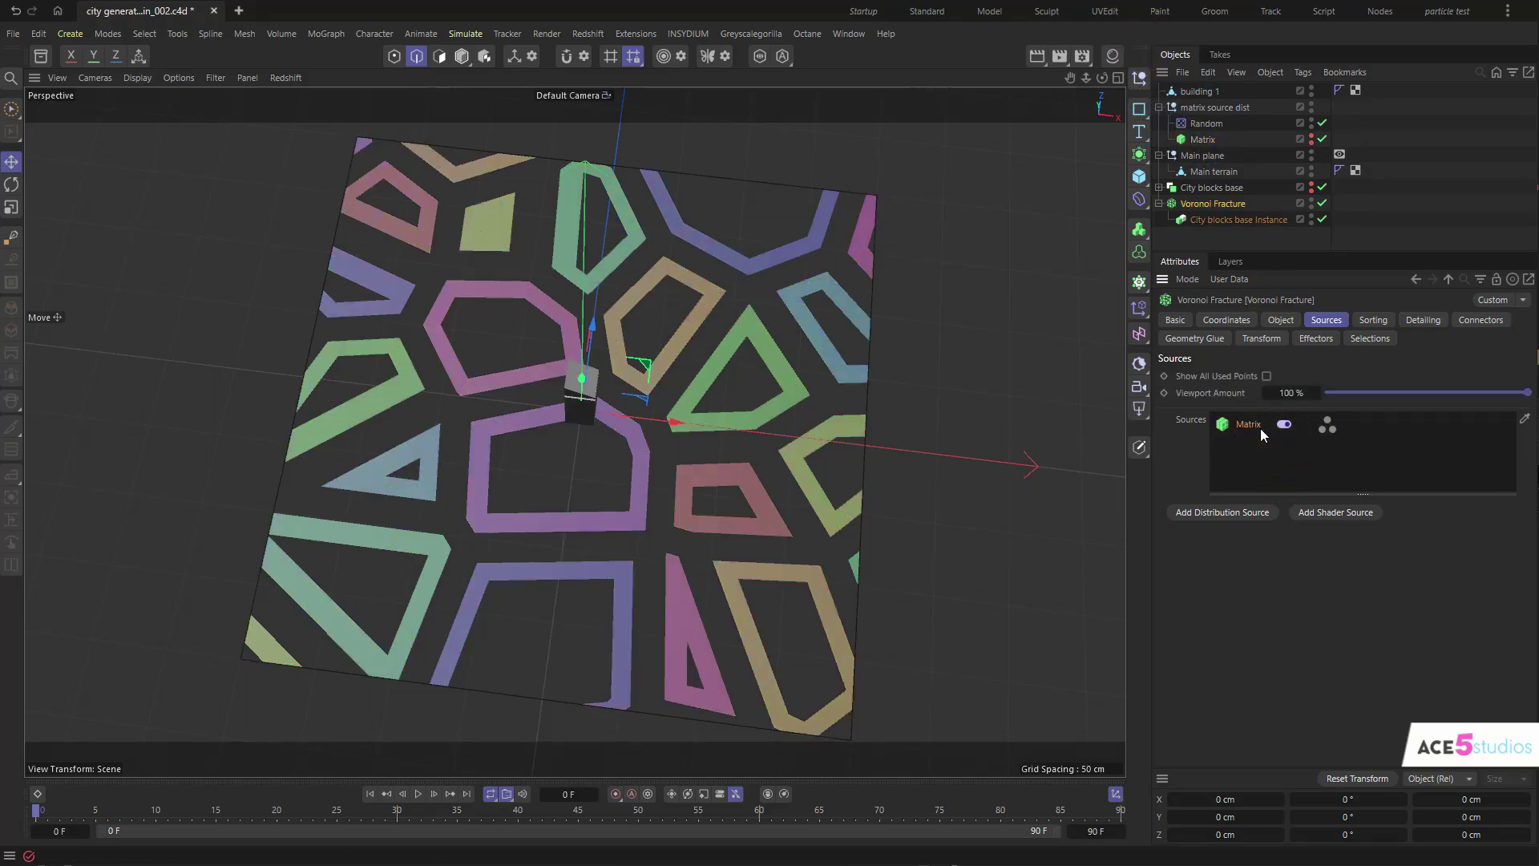
click(1259, 426)
alt+drag(790, 299, 694, 416)
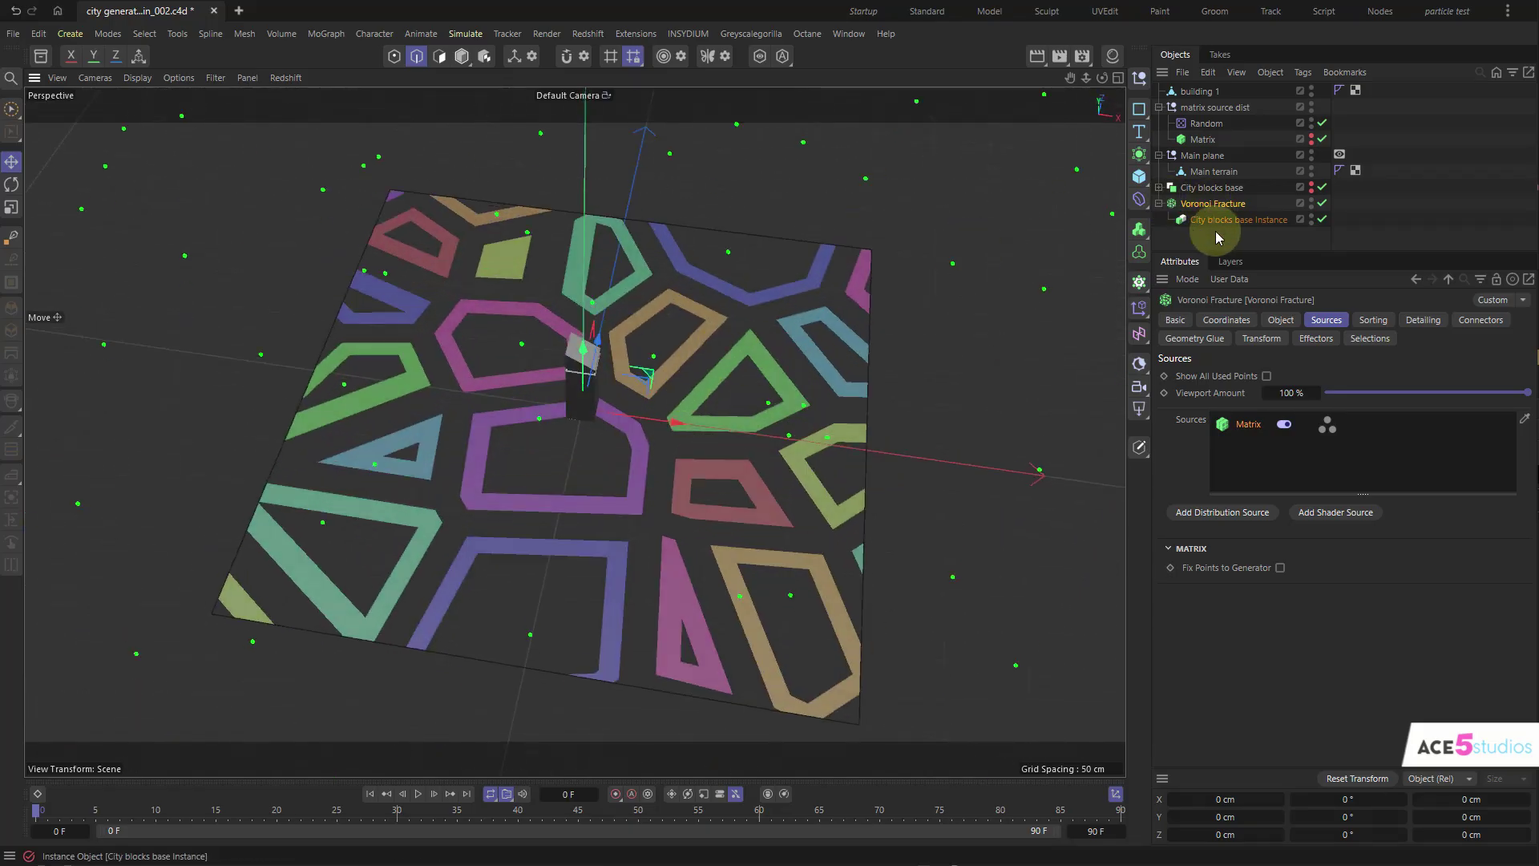
click(1243, 424)
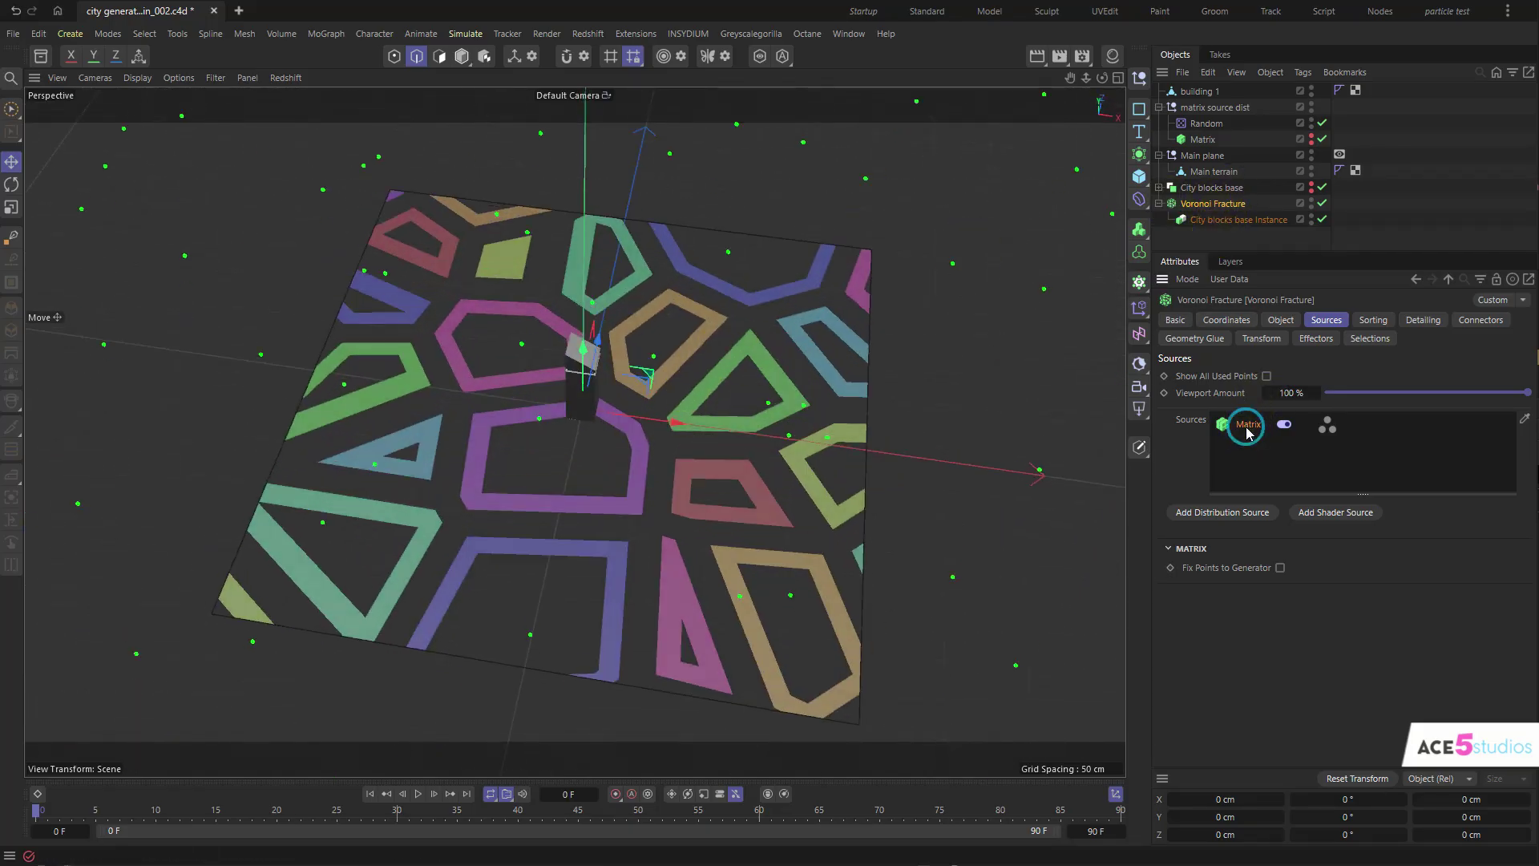
key(Delete)
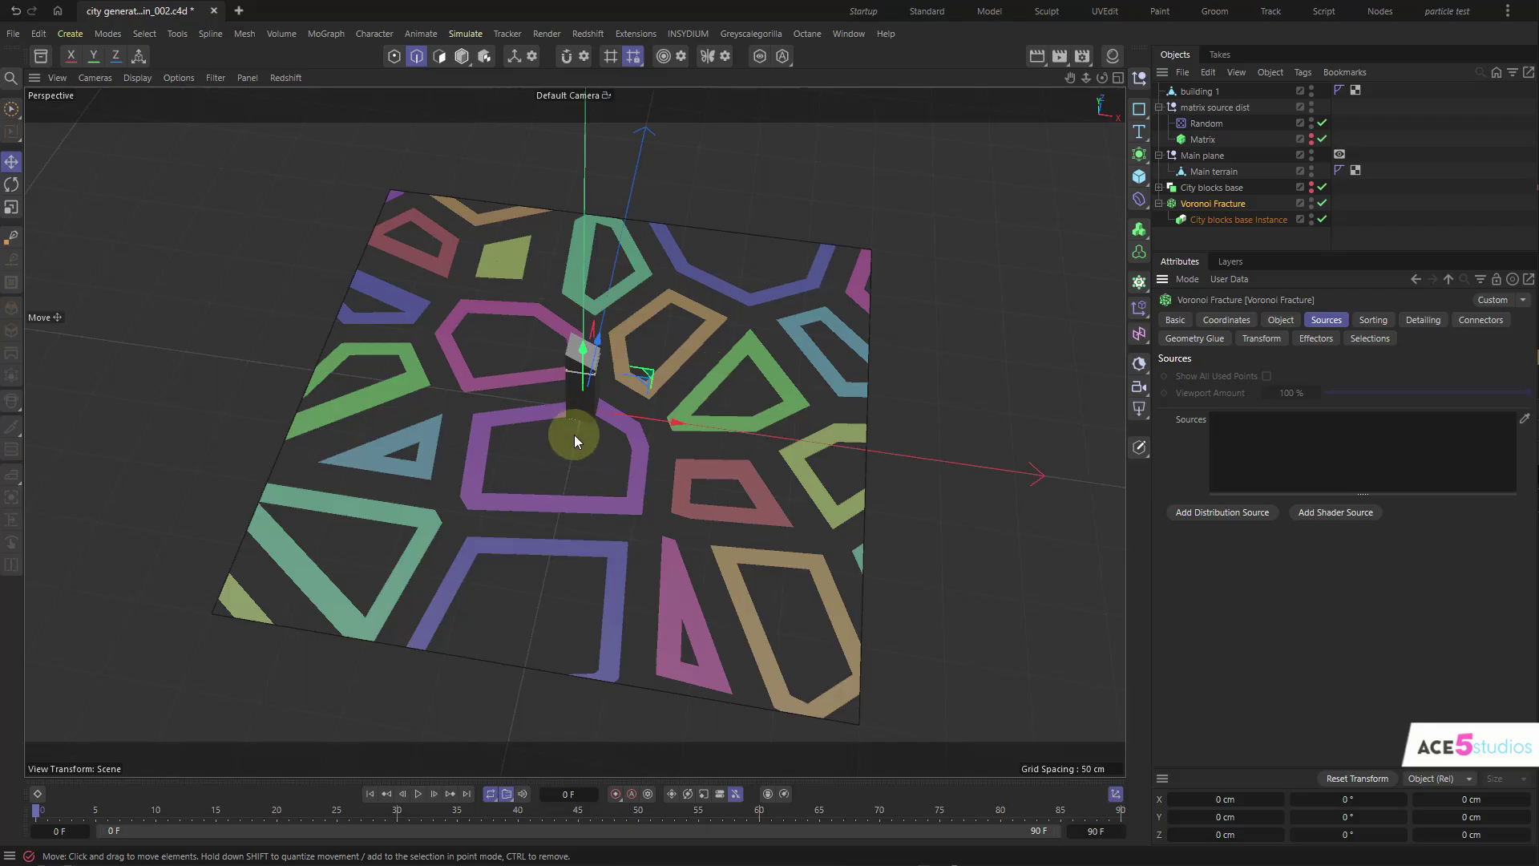
- Expand City blocks base, enlarge the object list, and create an instance of the Voronoi Fracture nested inside City blocks base
click(1170, 187)
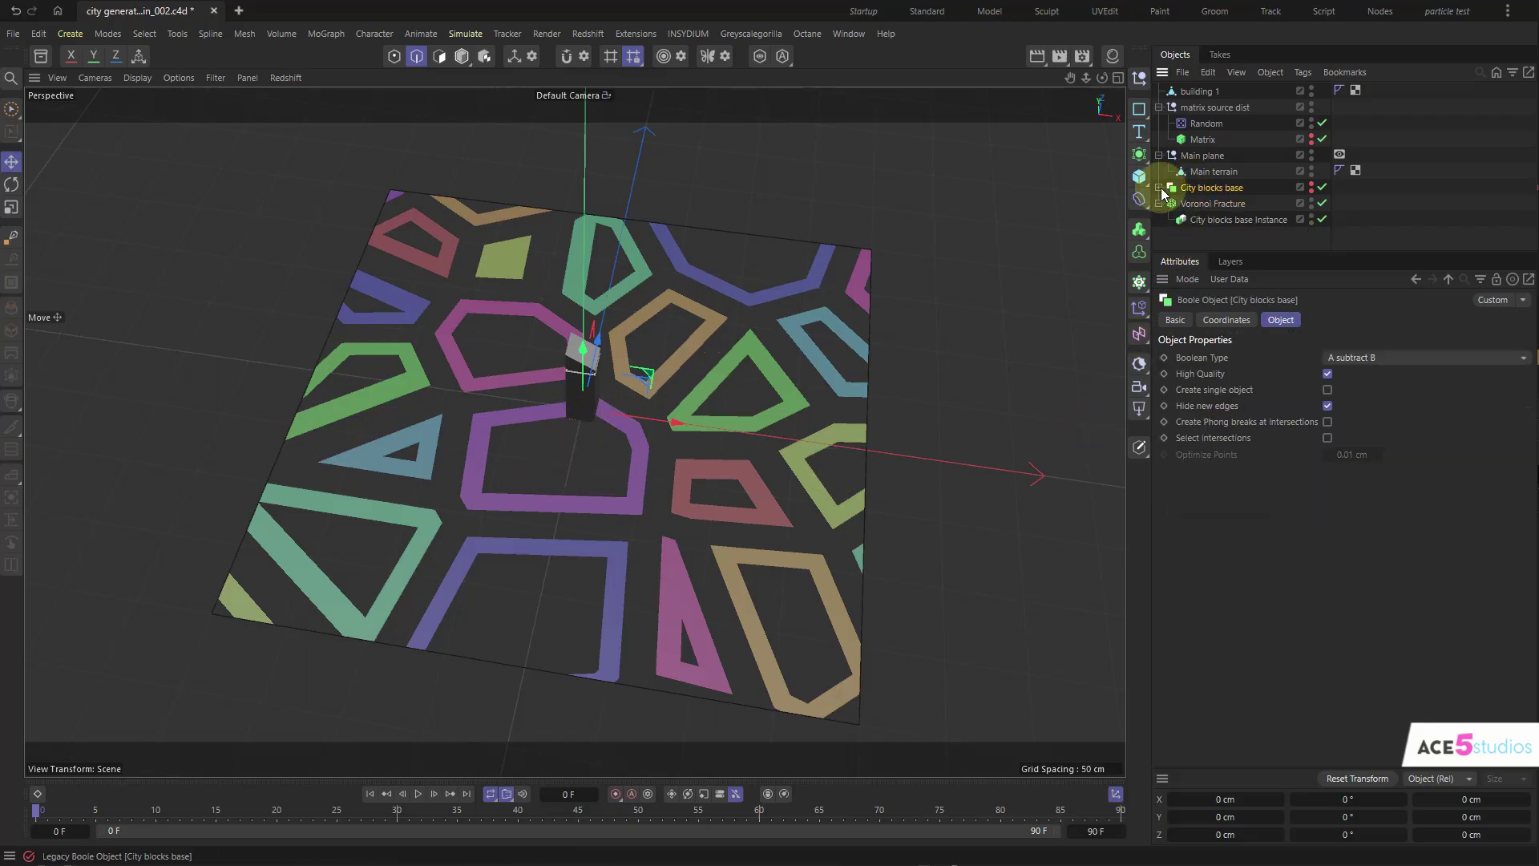
click(1159, 186)
scroll(1268, 240, down, 2)
drag(1267, 254, 1266, 440)
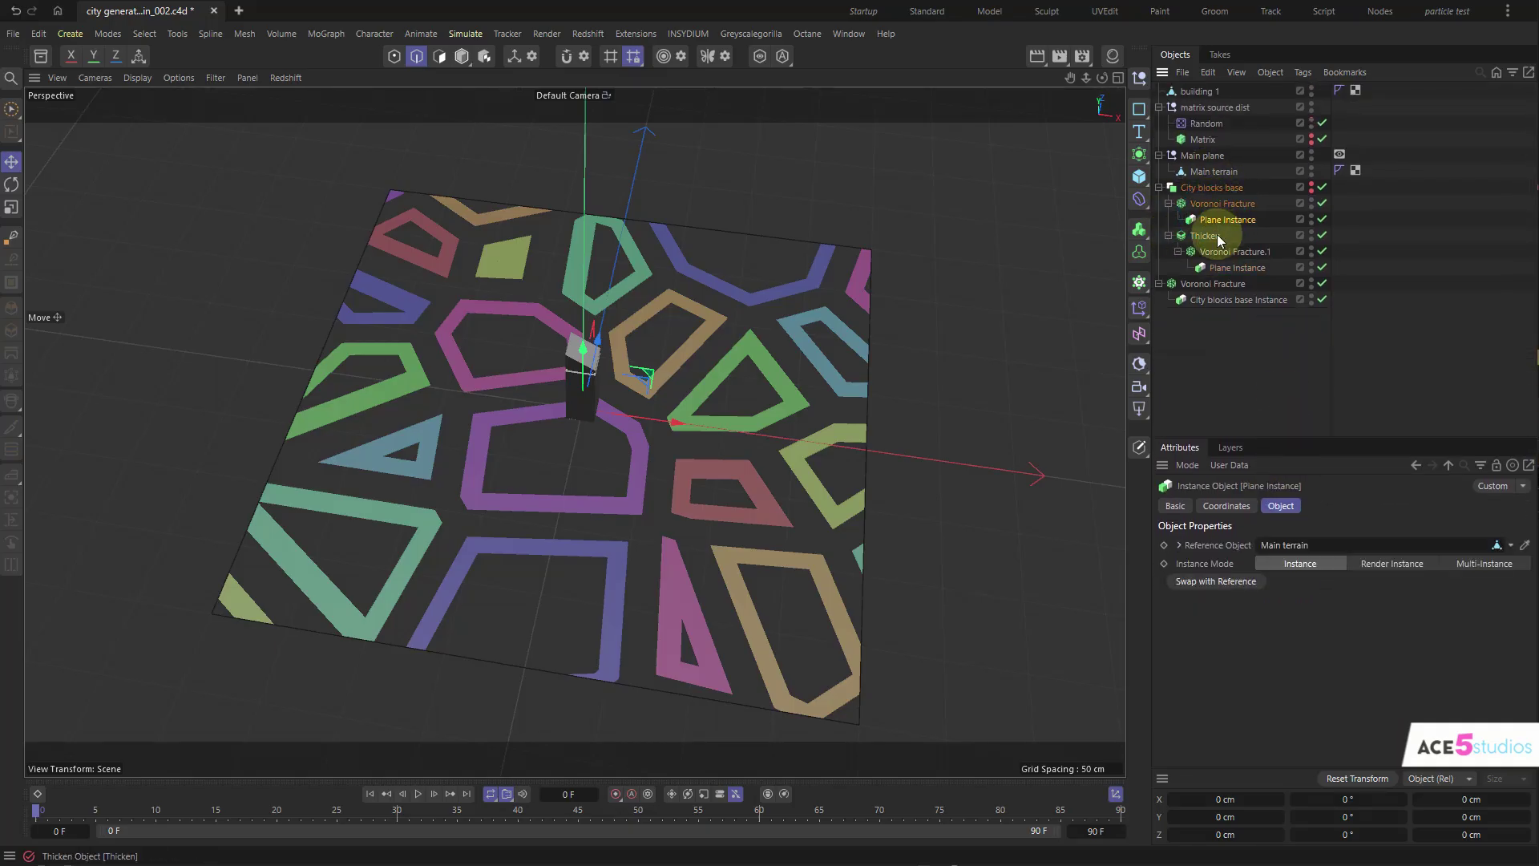
click(1216, 236)
click(1221, 204)
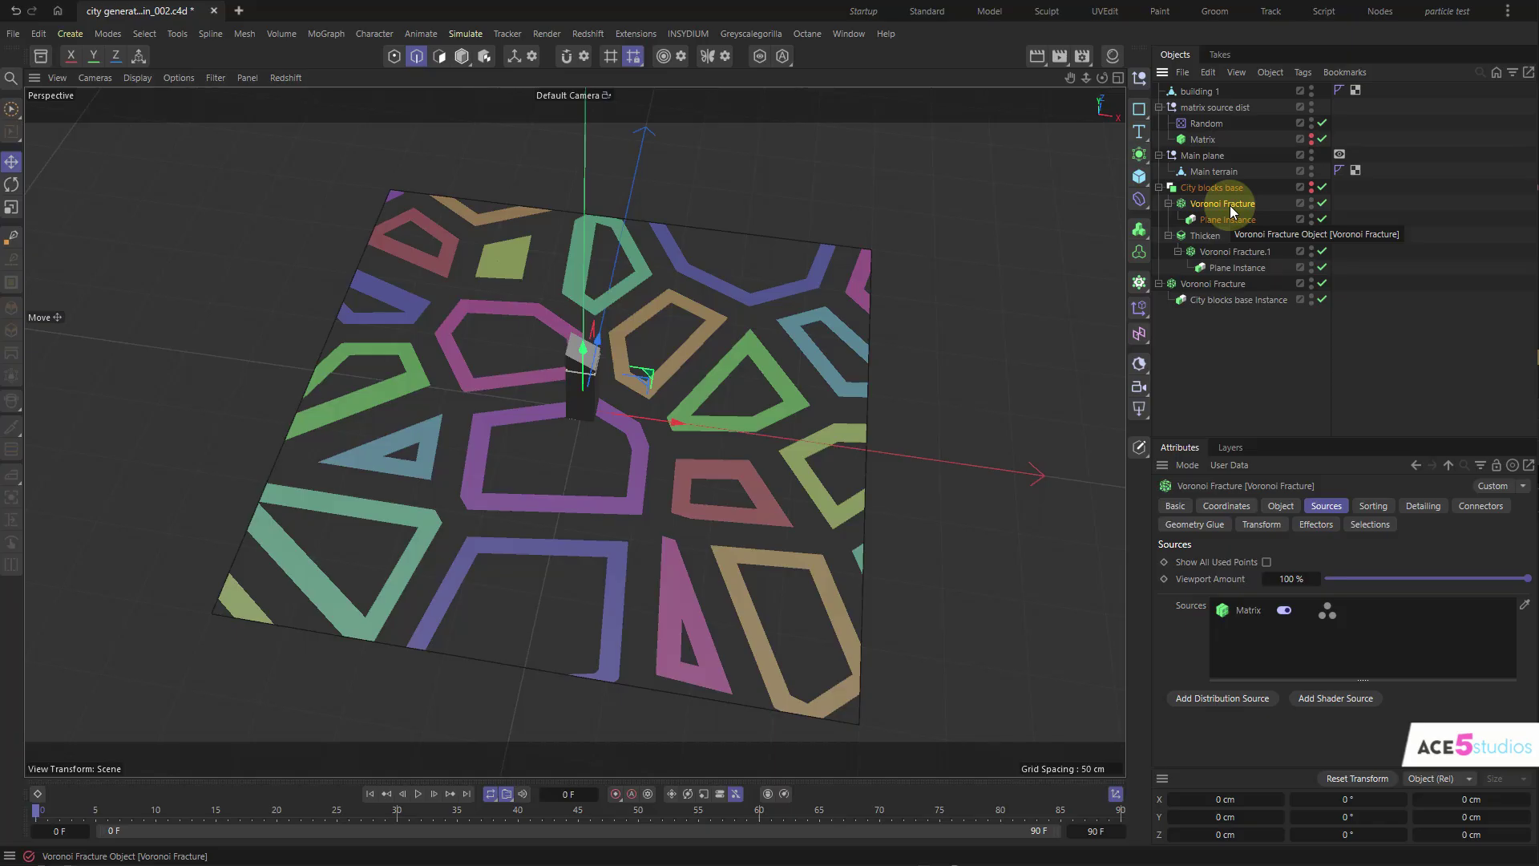
key(shift+c)
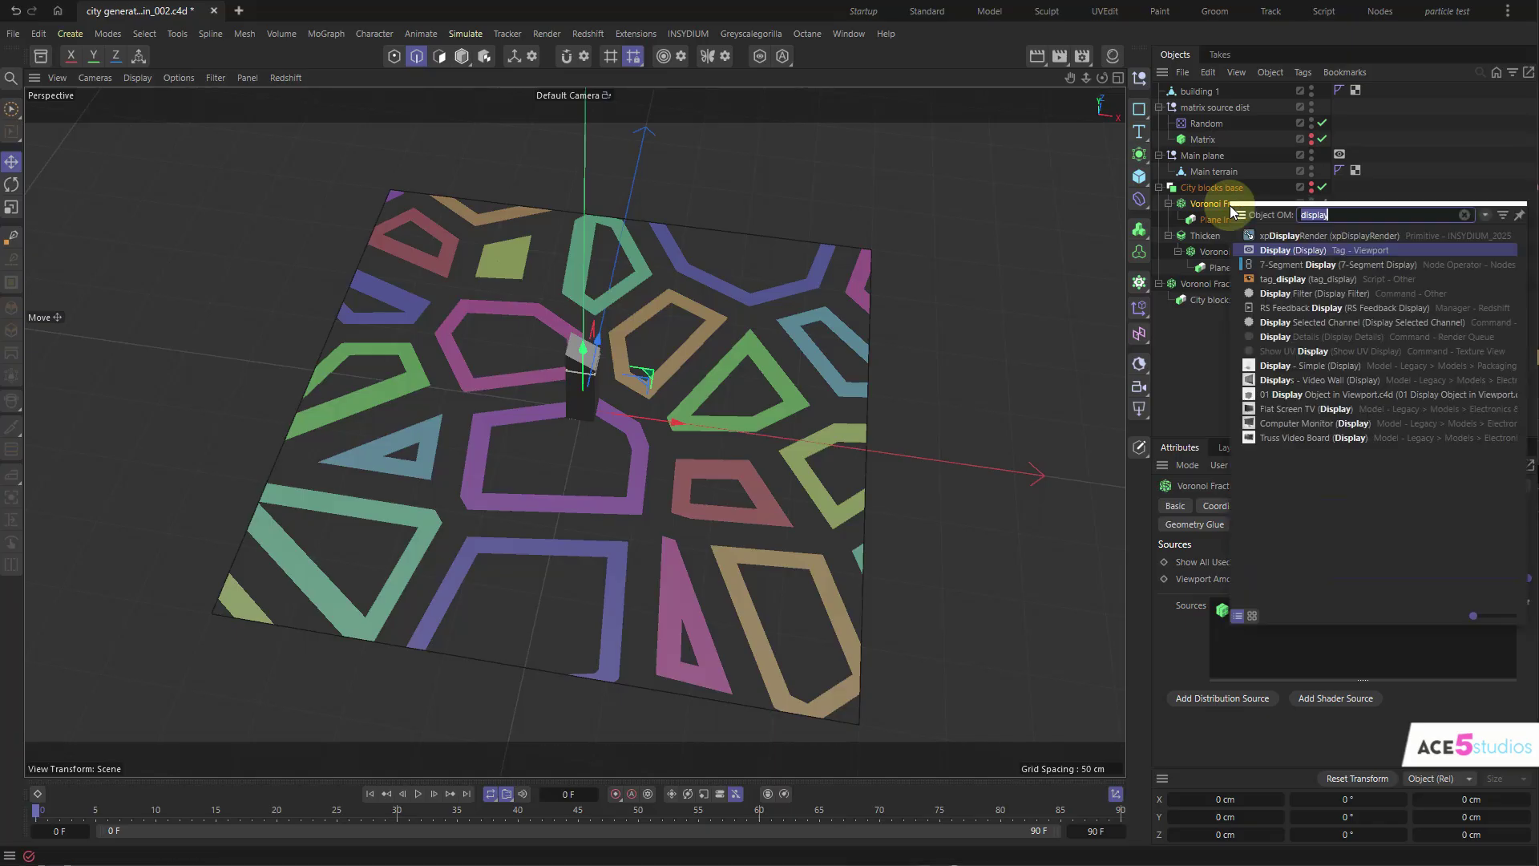
text(insat)
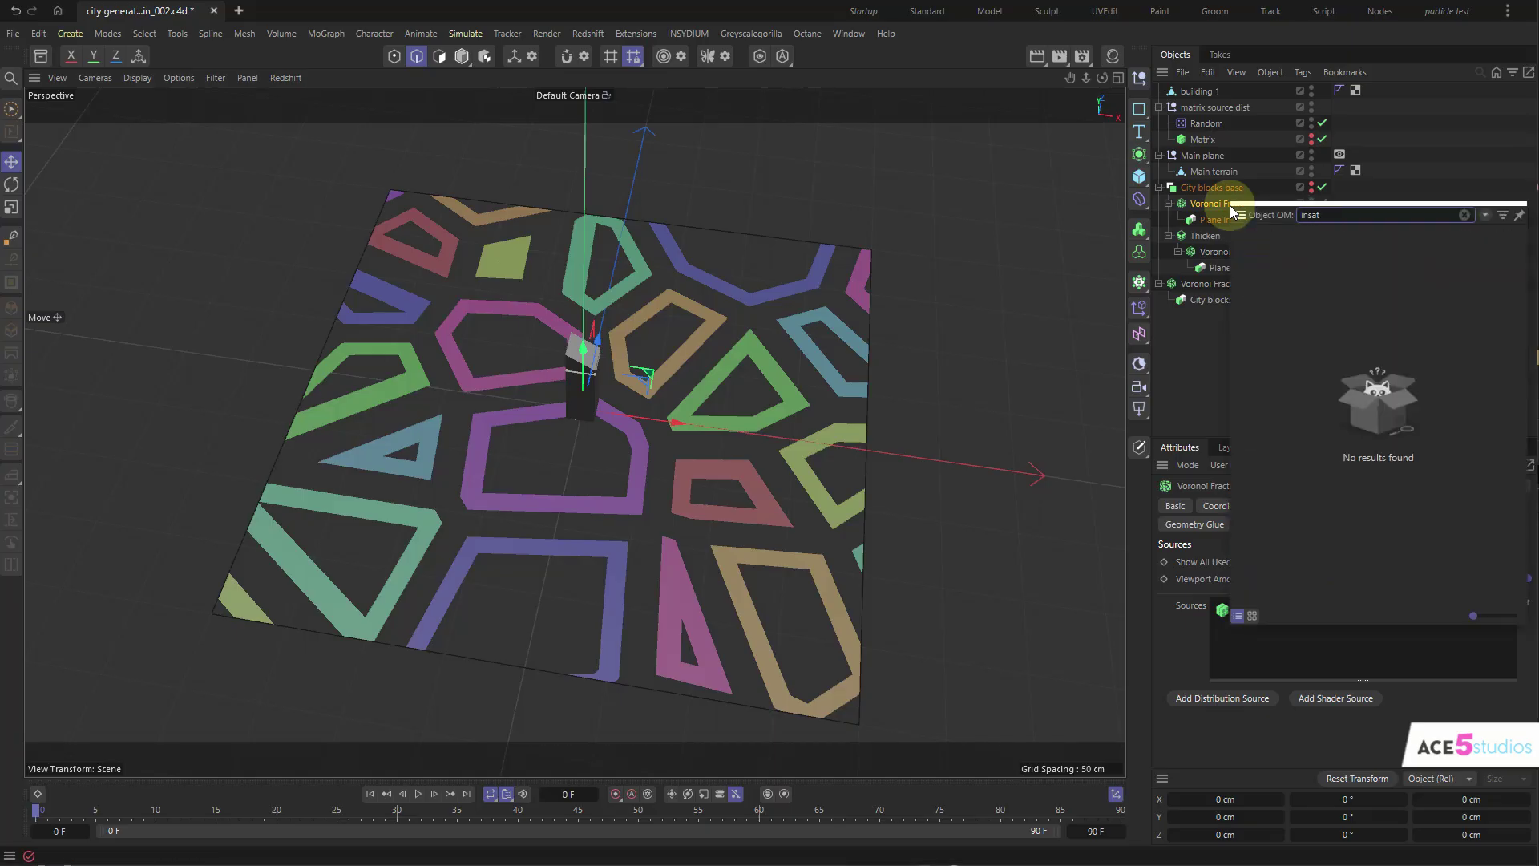
key(BackSpace)
text(t)
key(Return)
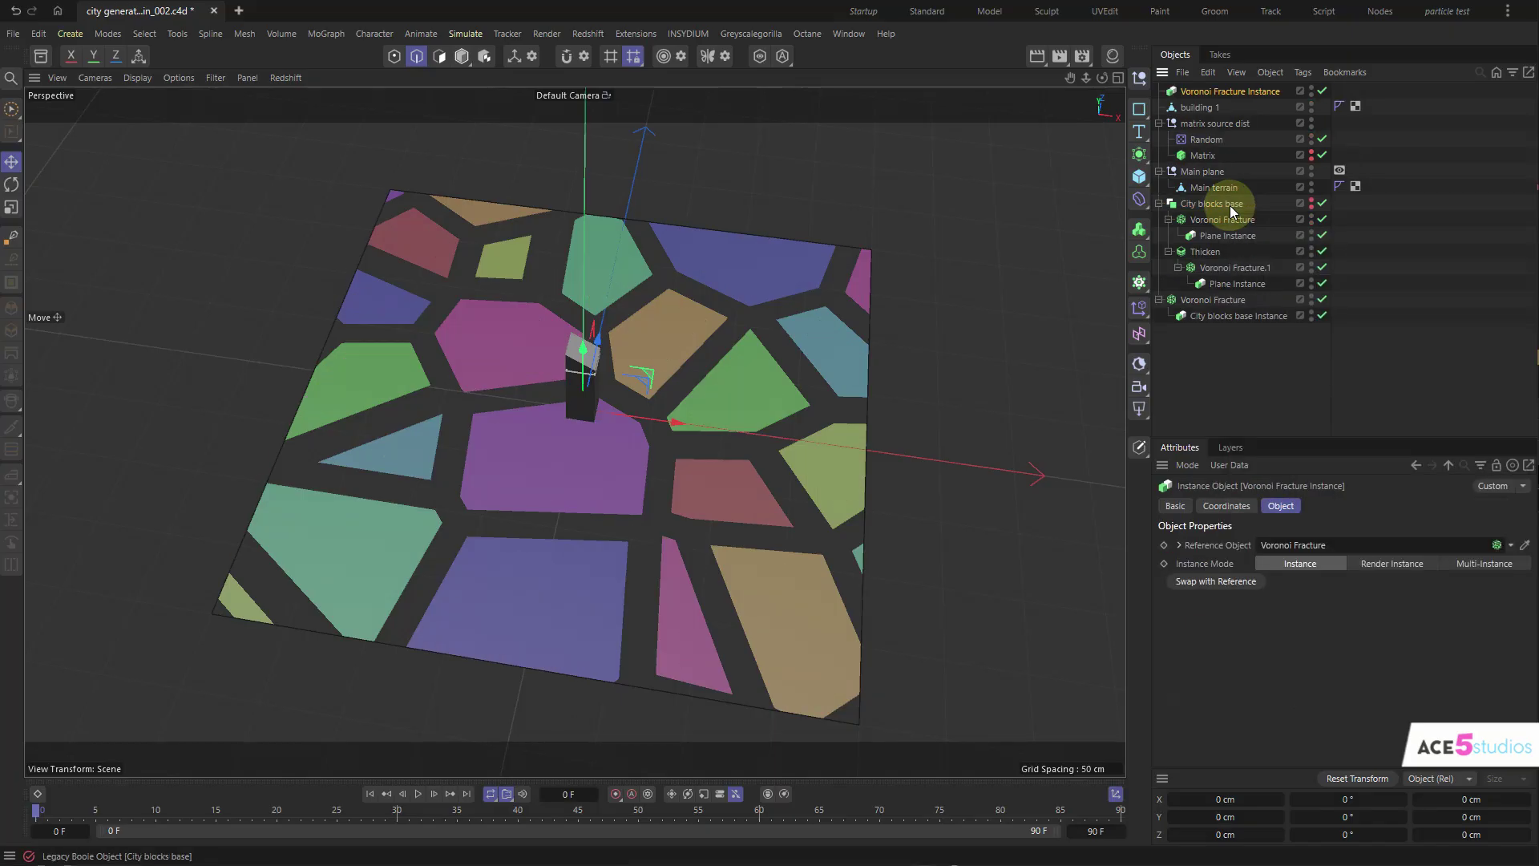
- Rename the Voronoi Fracture instance as "city blocks geo" and place it between City blocks base and the second Voronoi Fracture
double_click(1234, 93)
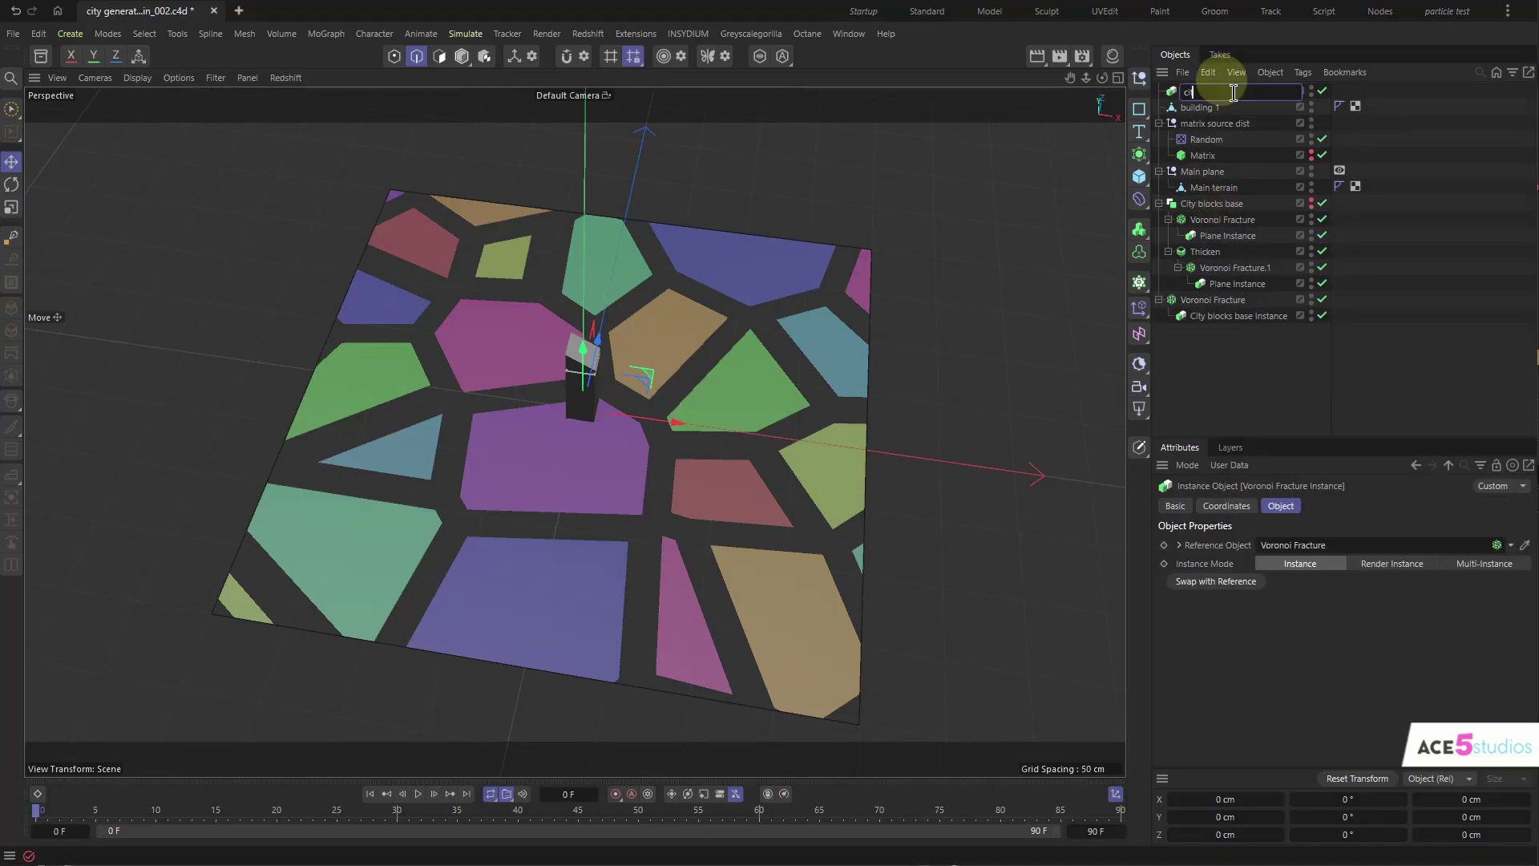
text(city blocks geo)
key(Return)
drag(1234, 97, 1181, 301)
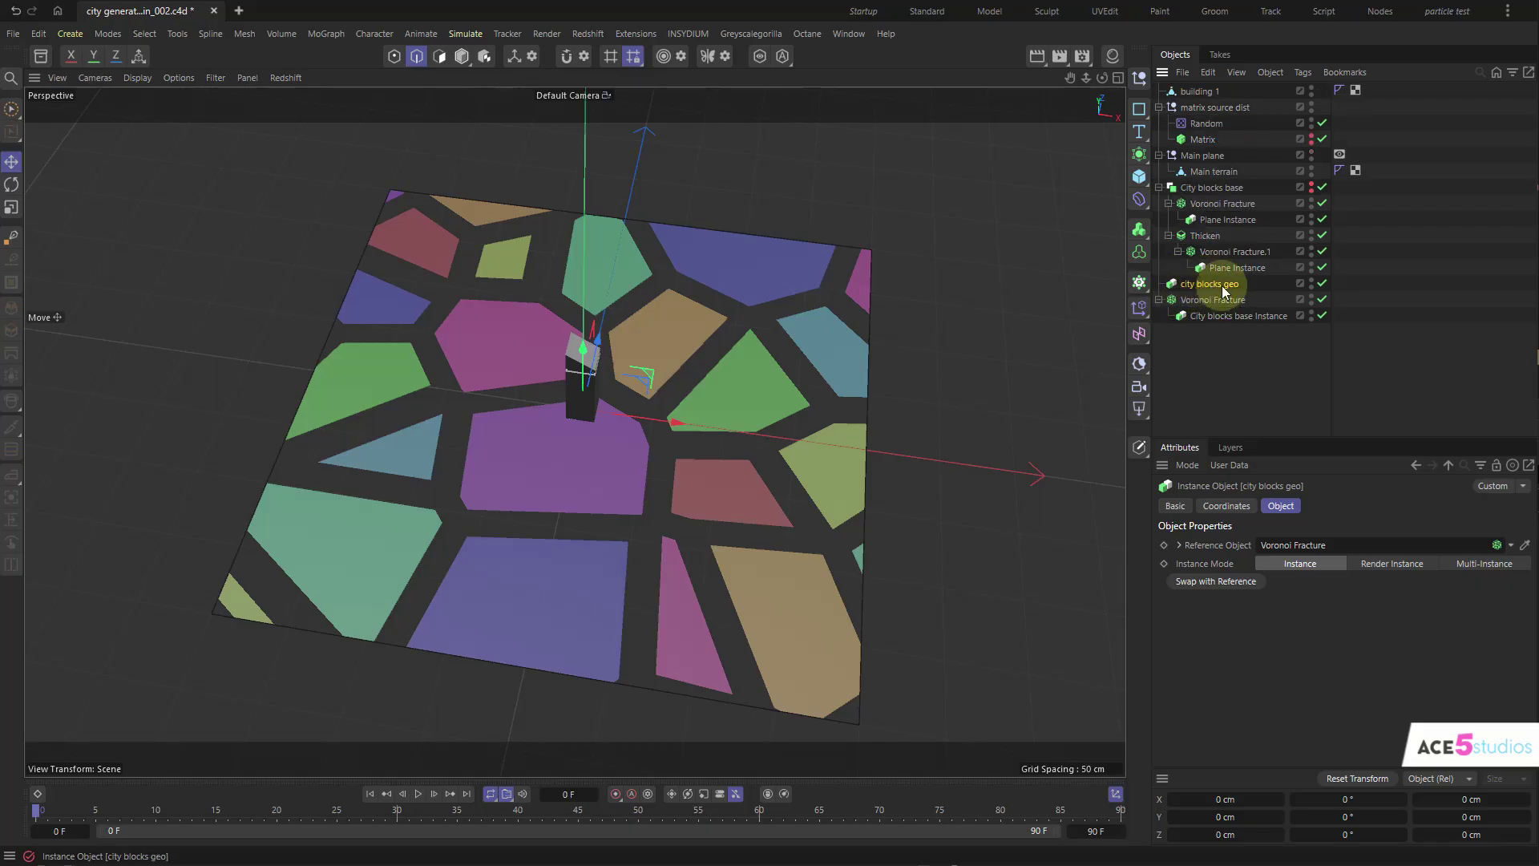
- Wrap the city blocks geo instance in a Connect generator and name it "Connect city blocks geo"
click(1139, 282)
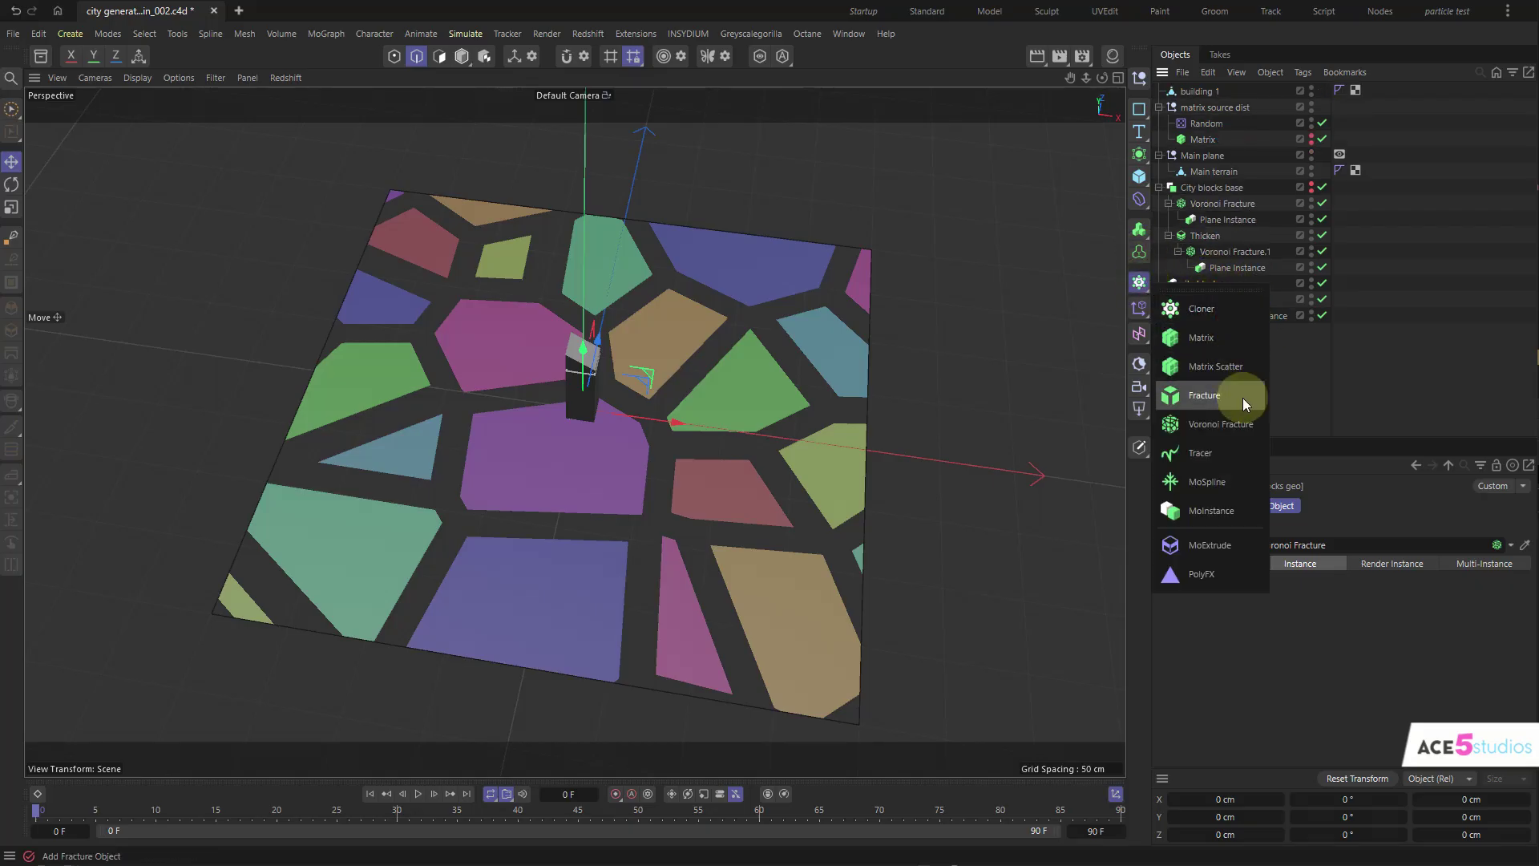
click(1139, 154)
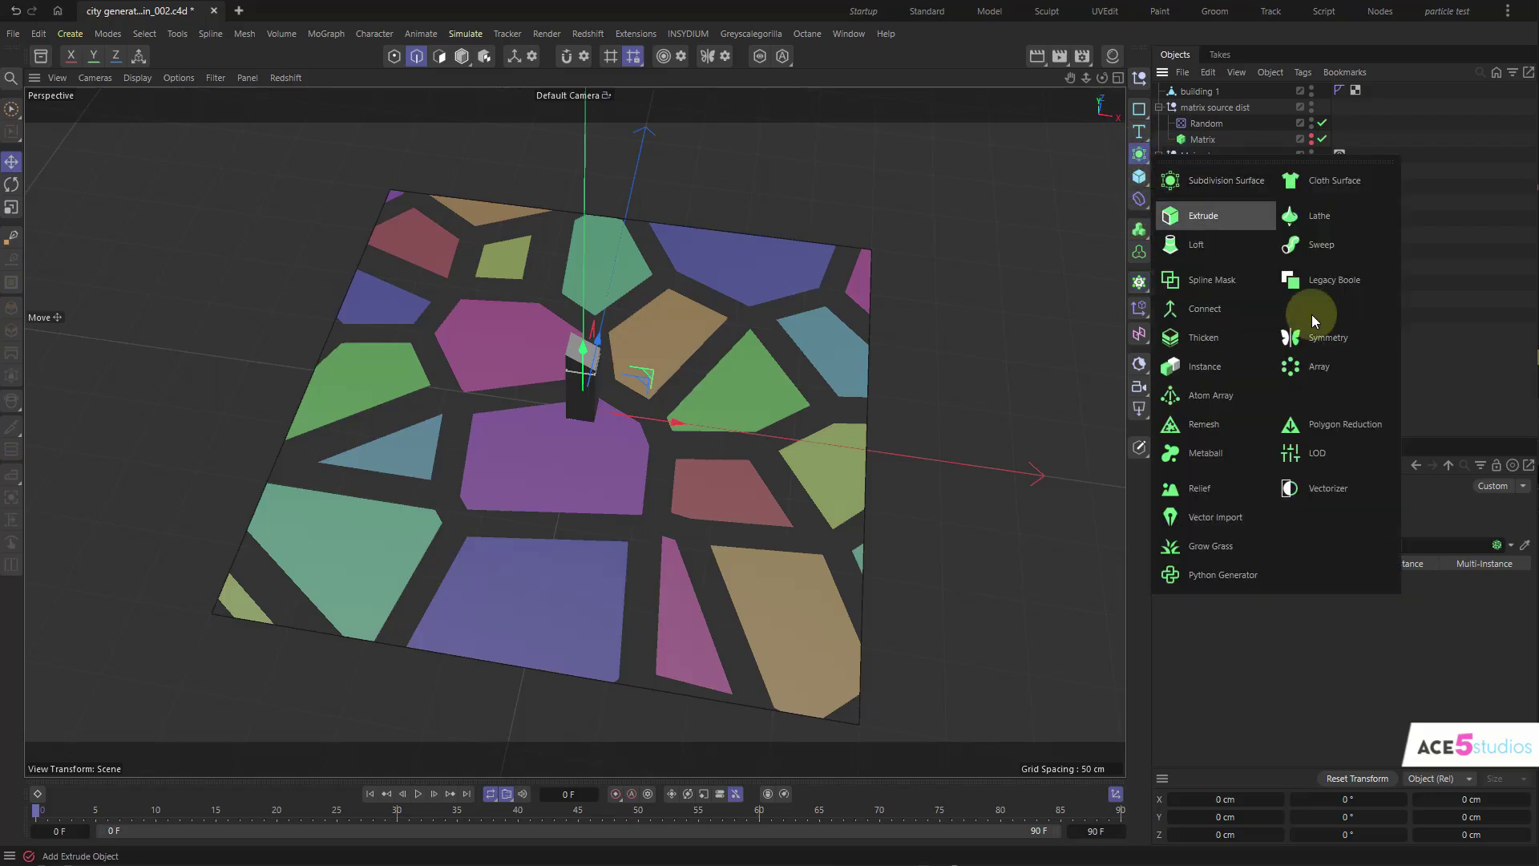
alt+click(1220, 311)
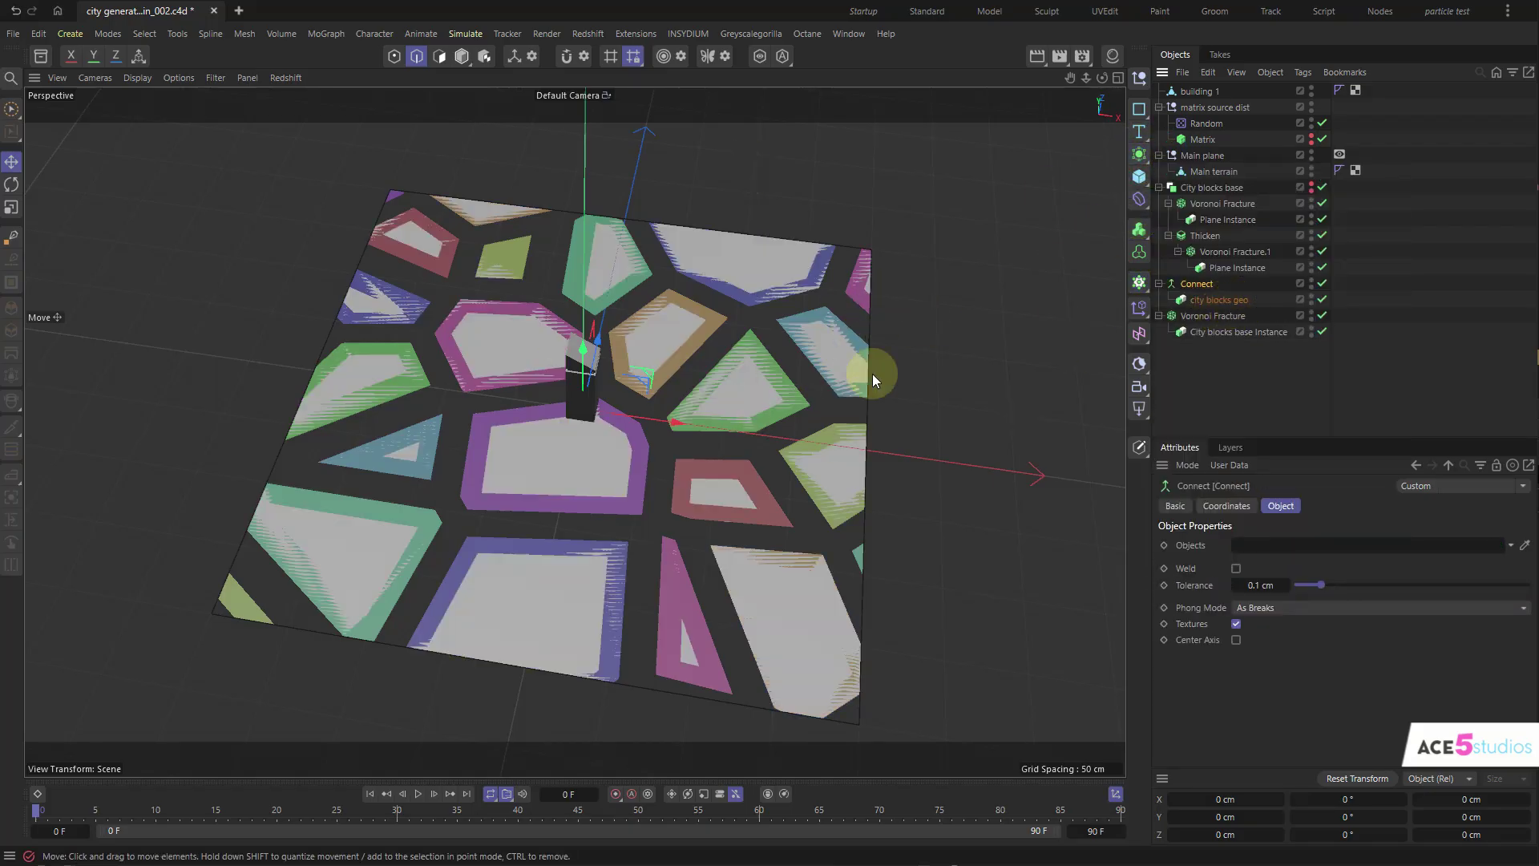
double_click(1212, 284)
click(1217, 282)
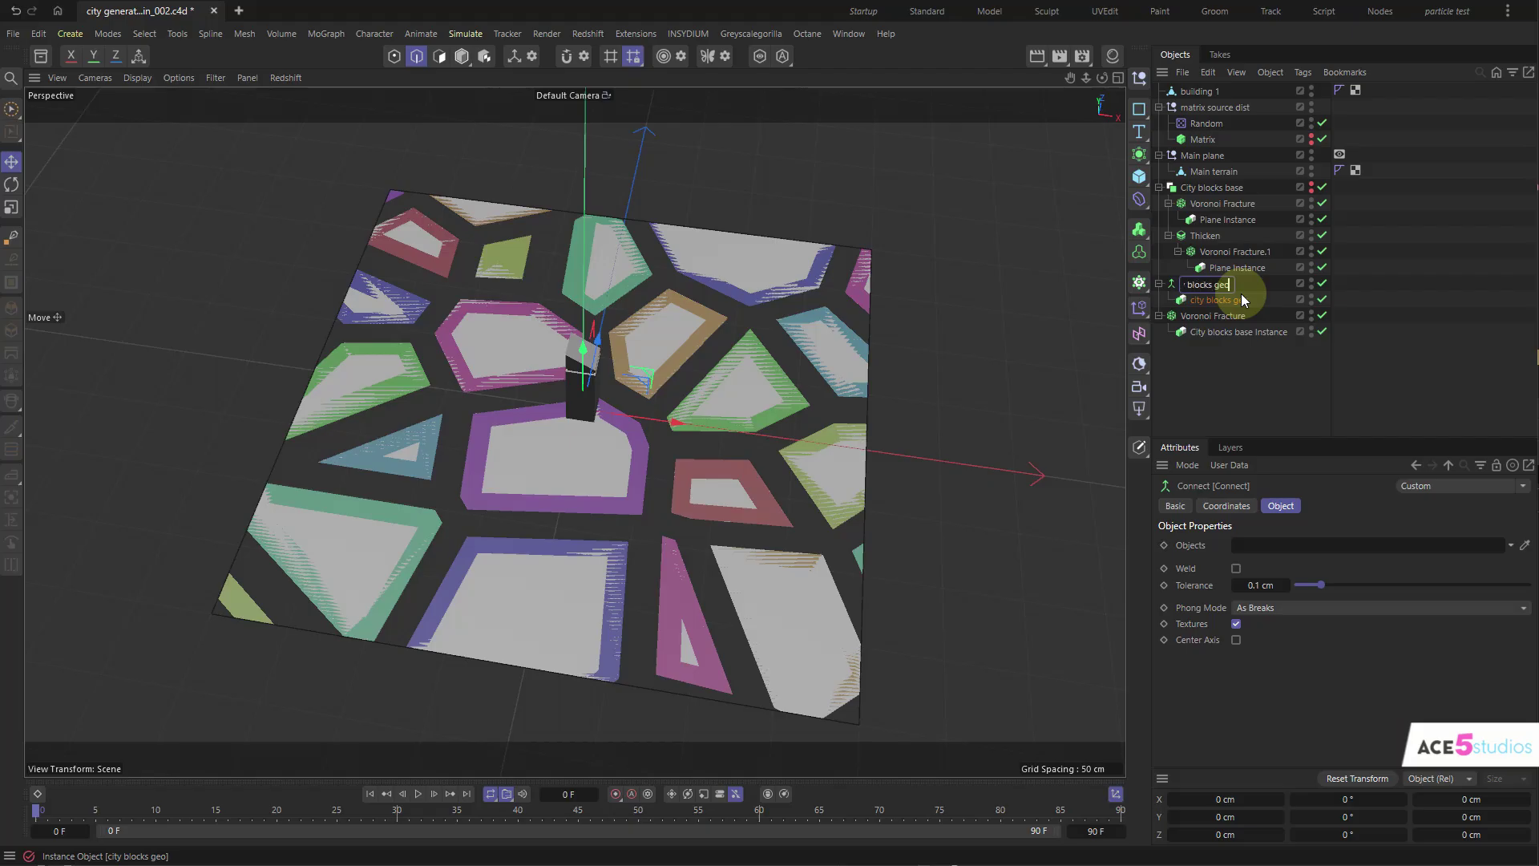
text(city blocks geo)
key(Return)
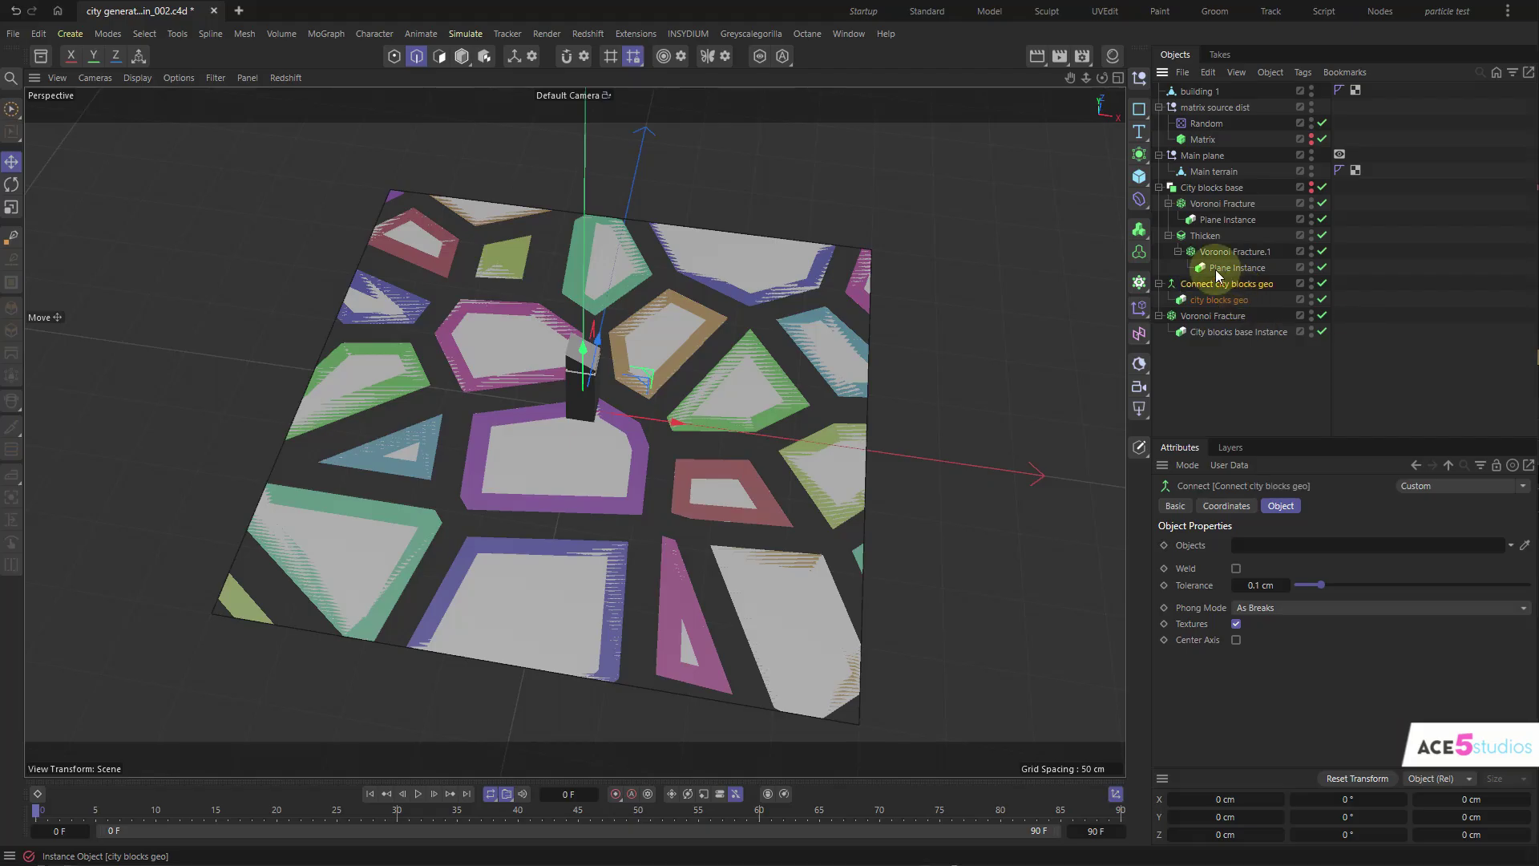
- Add Connect city blocks geo as a source of the second Voronoi Fracture and set its creation method to Polygon Centers
click(1207, 319)
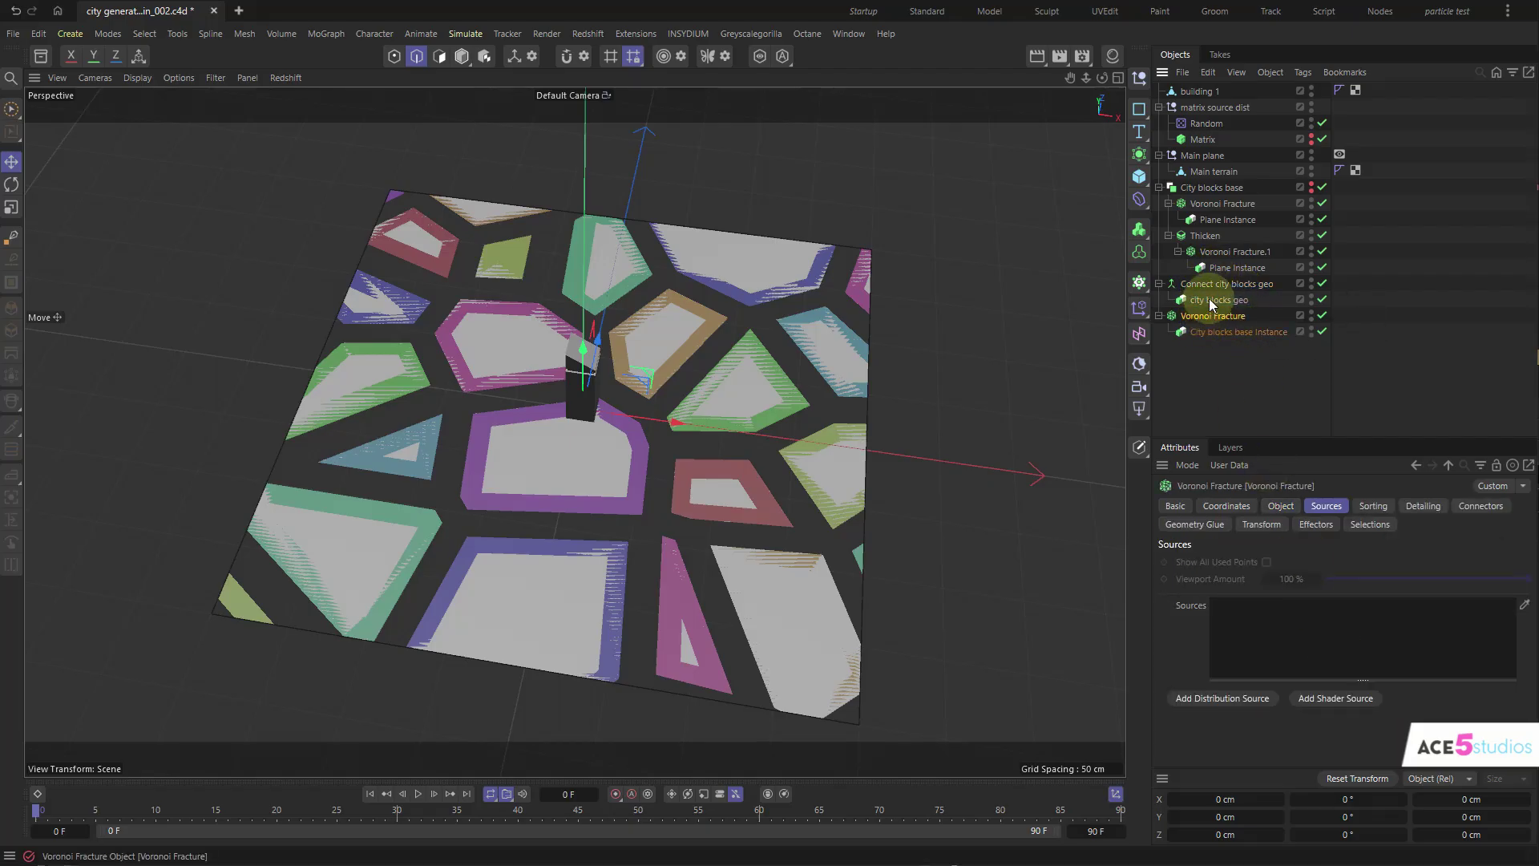
drag(1209, 289, 1258, 655)
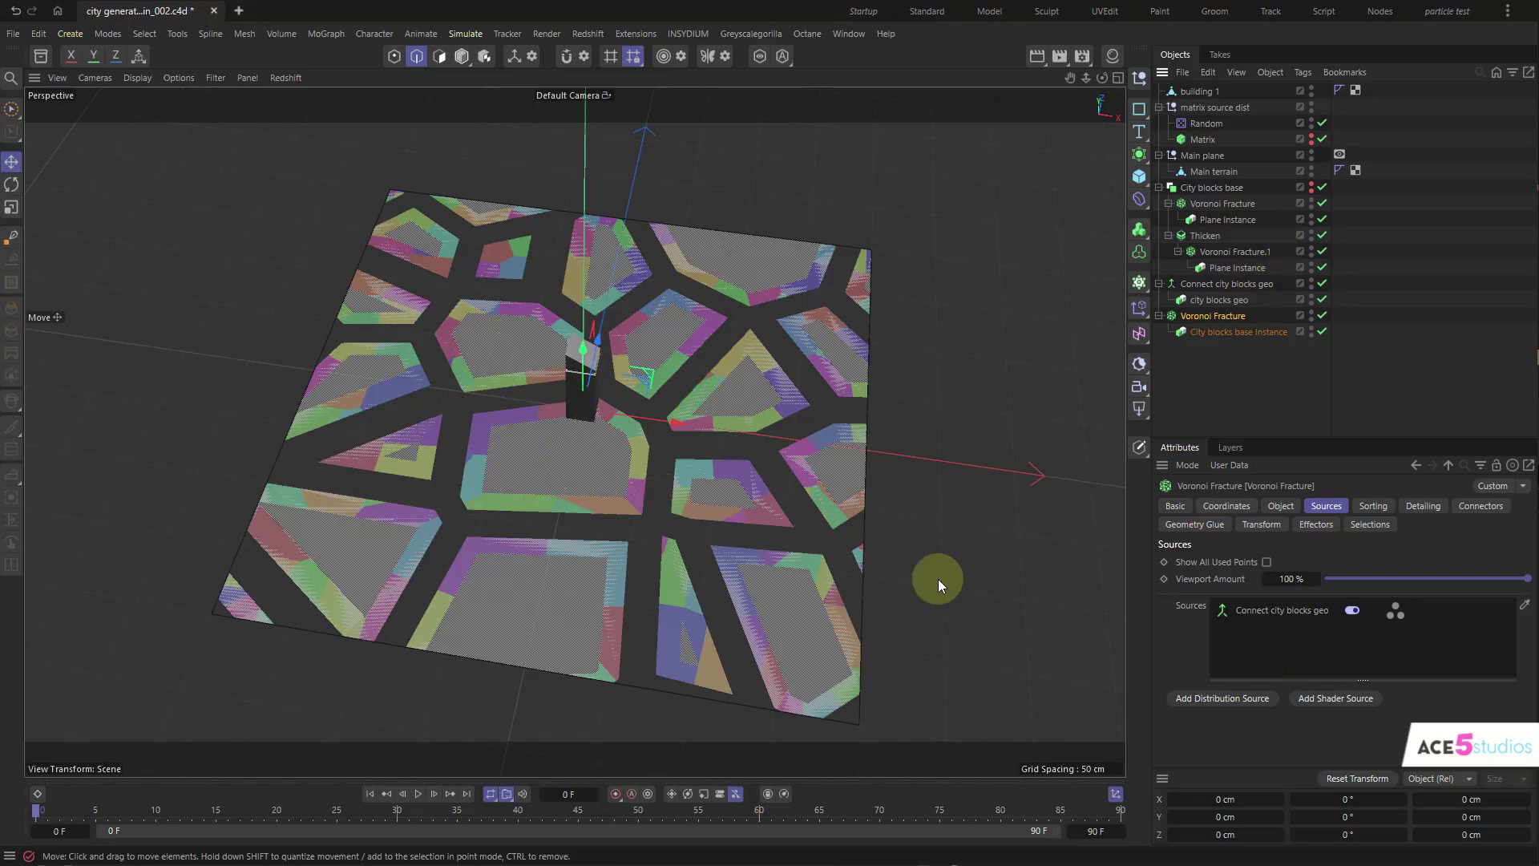
click(1298, 612)
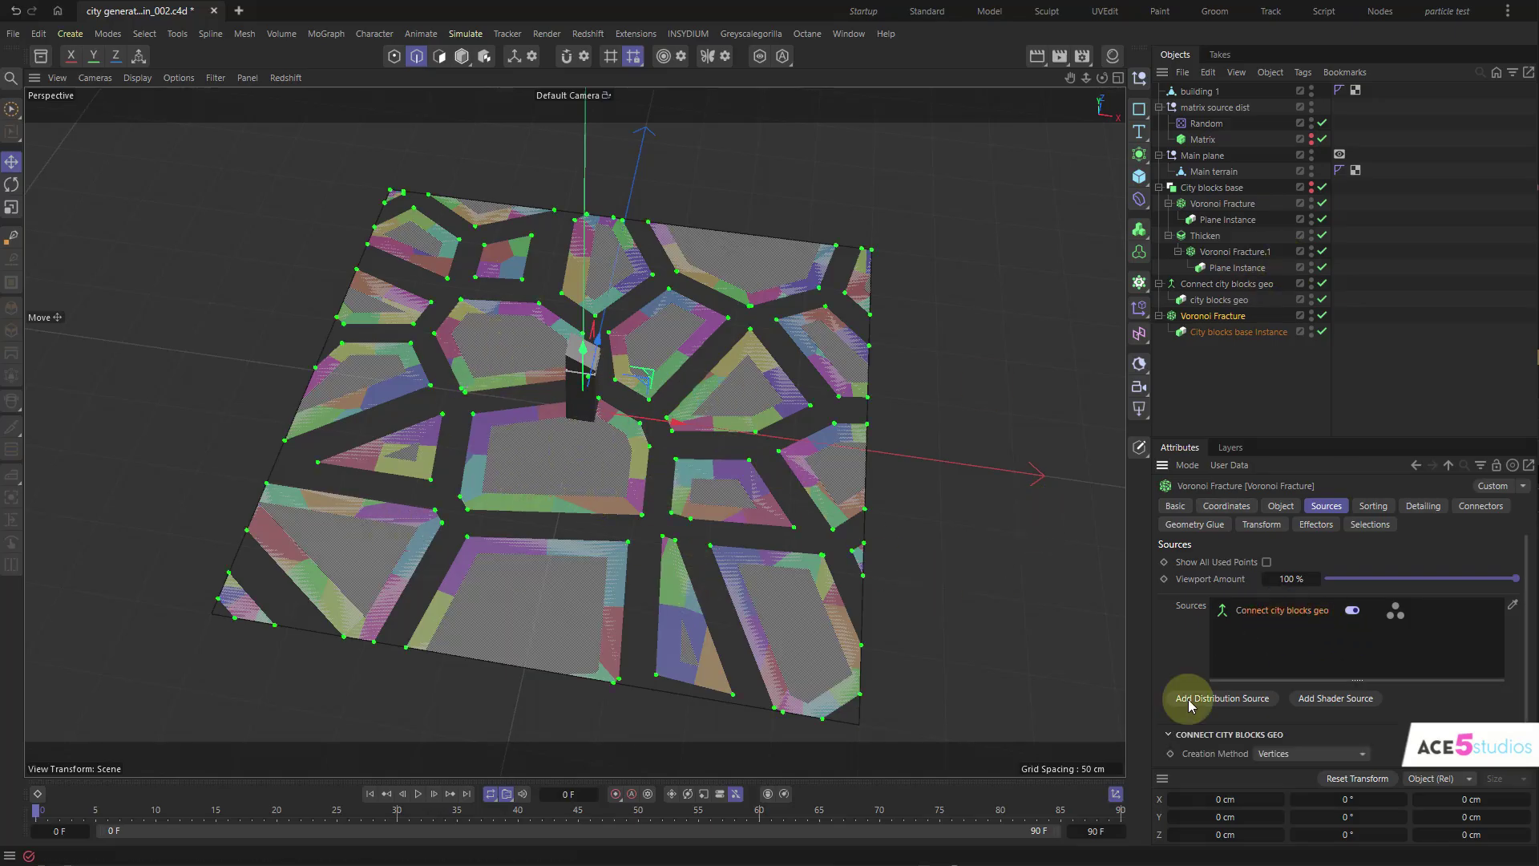
scroll(1424, 691, down, 1)
click(1314, 724)
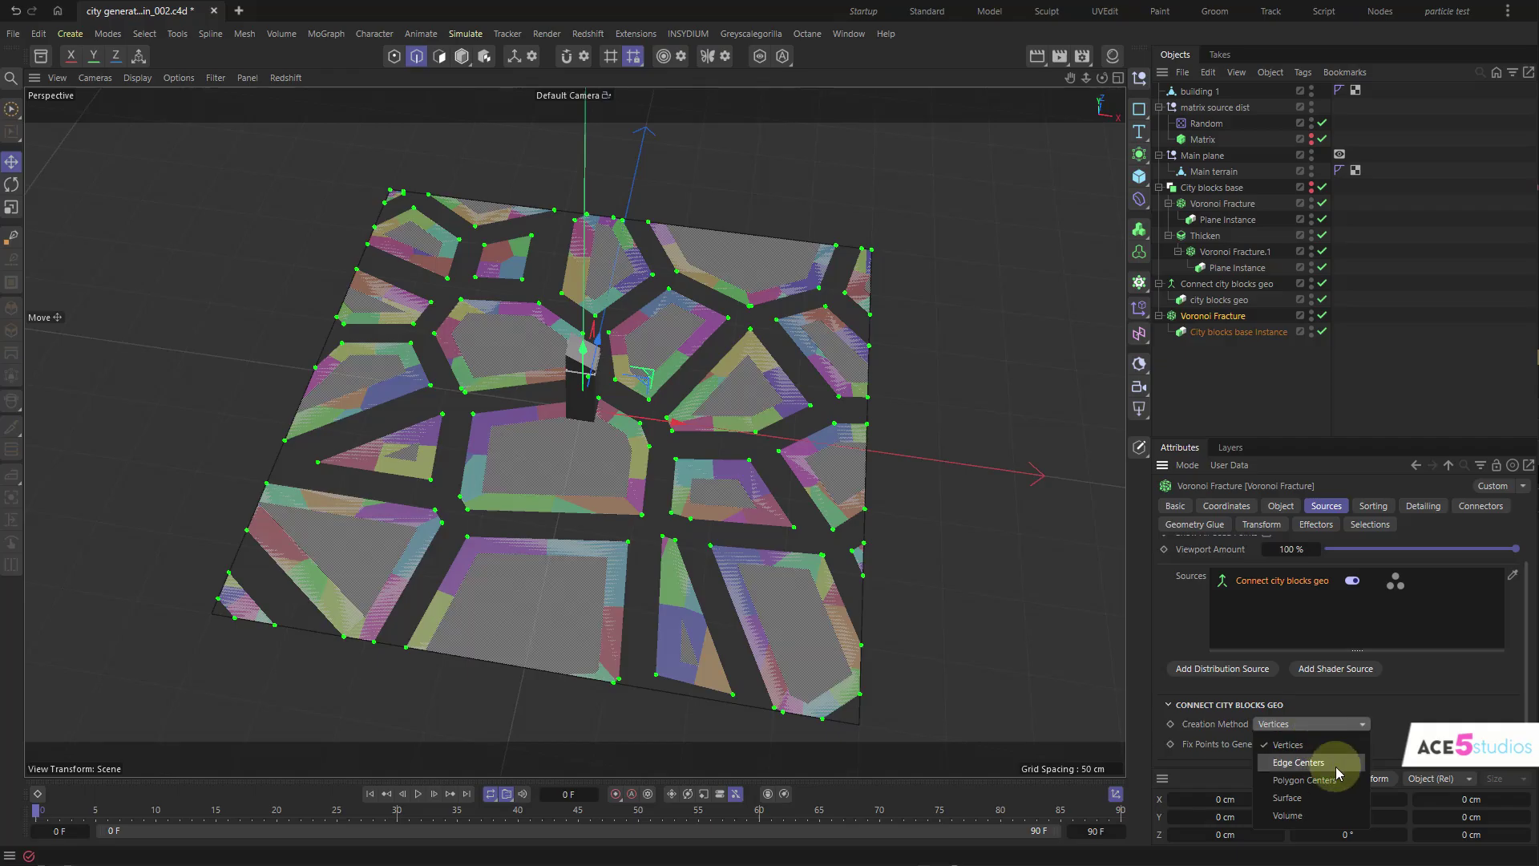
click(1304, 780)
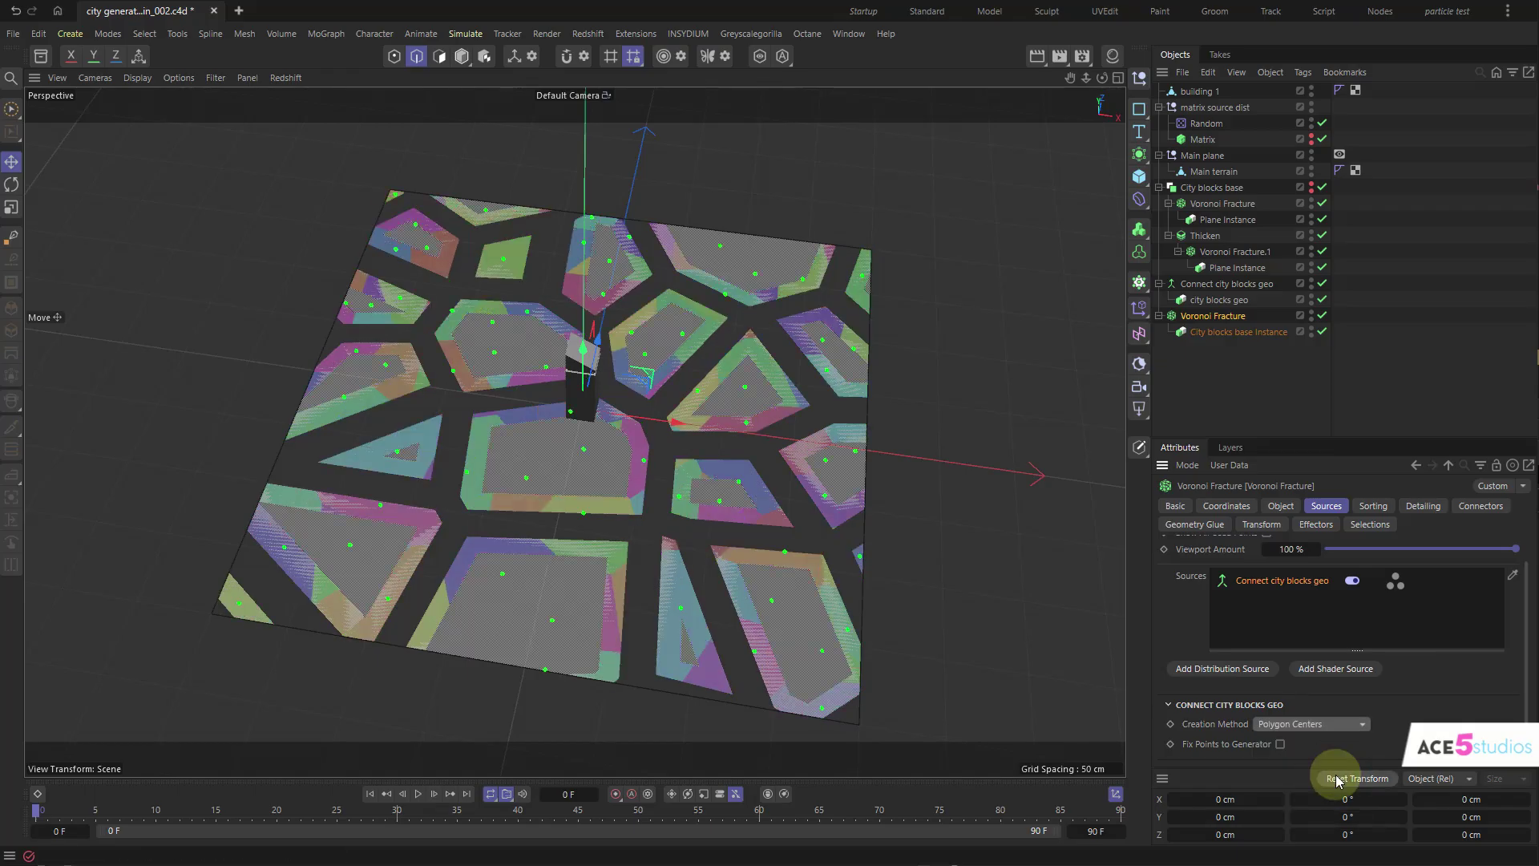
- Try Edge Centers and Surface as the Connect source's creation method, and return it to Polygon Centers
click(1330, 724)
click(1315, 761)
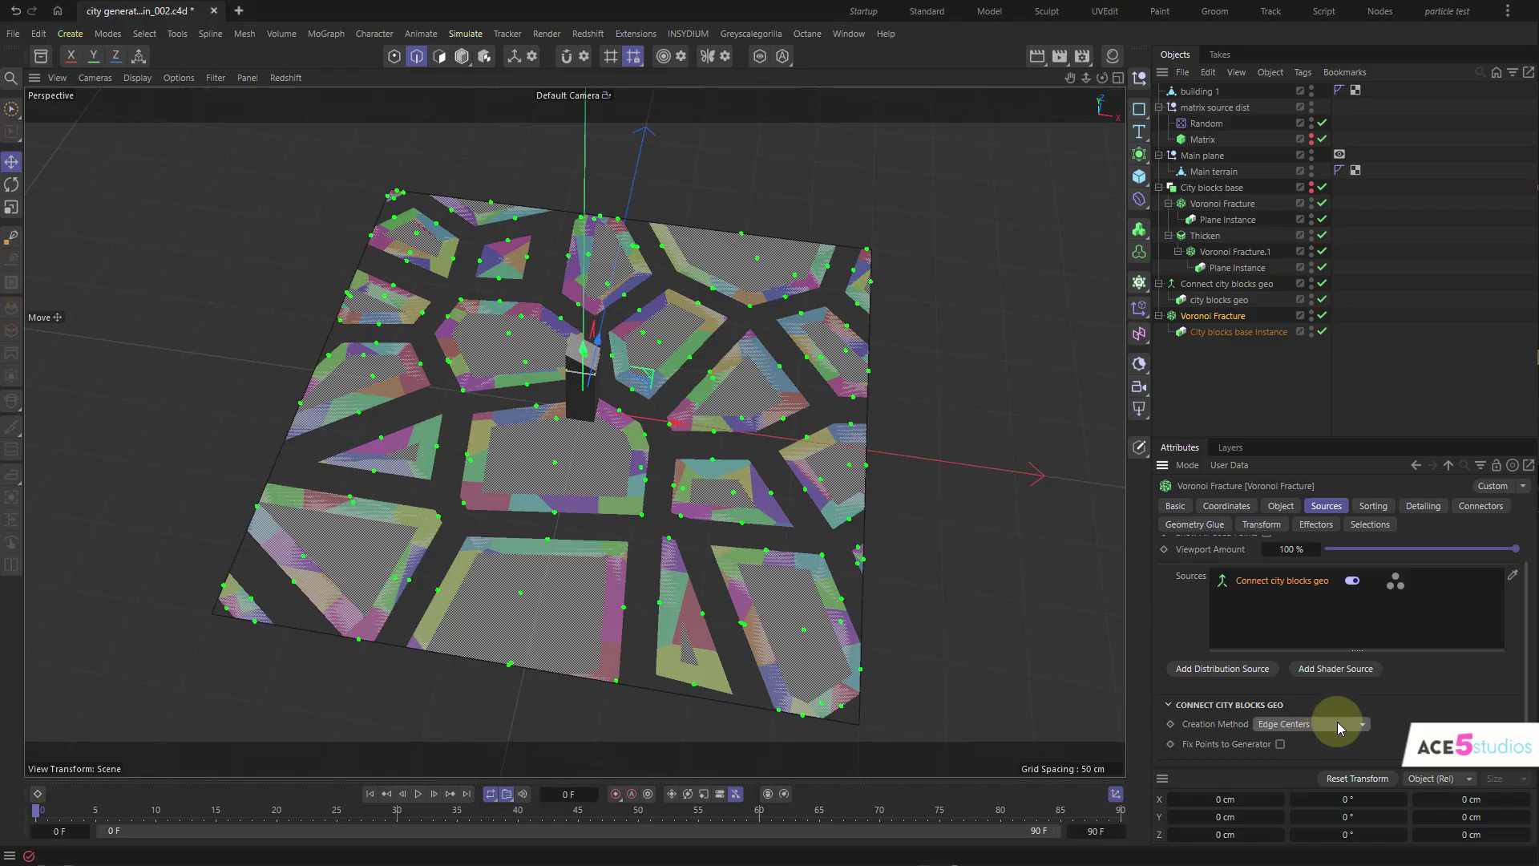
click(1343, 732)
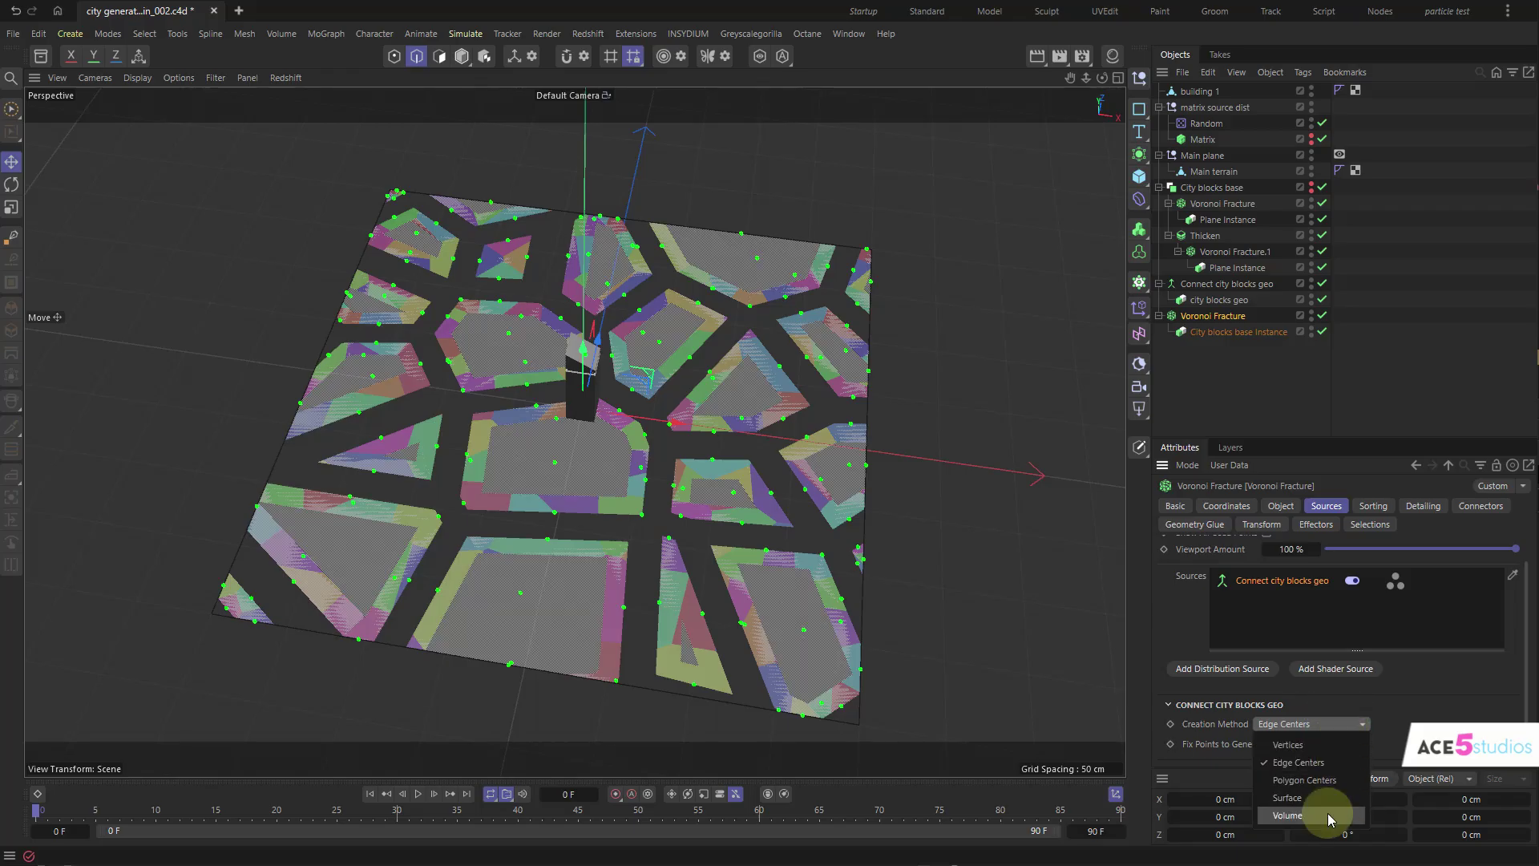
click(1328, 799)
click(1352, 724)
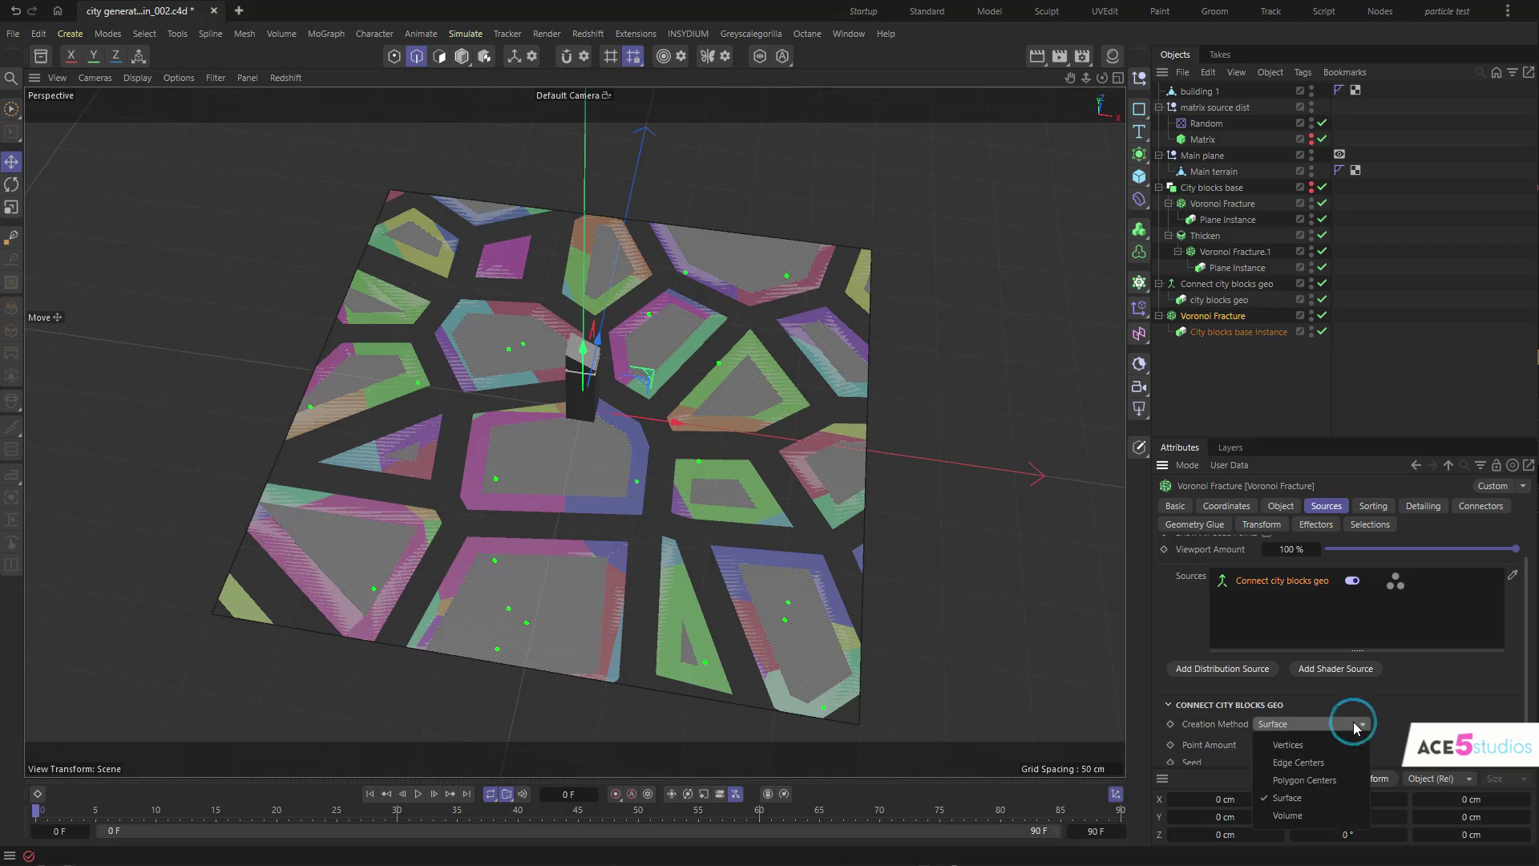
click(1342, 777)
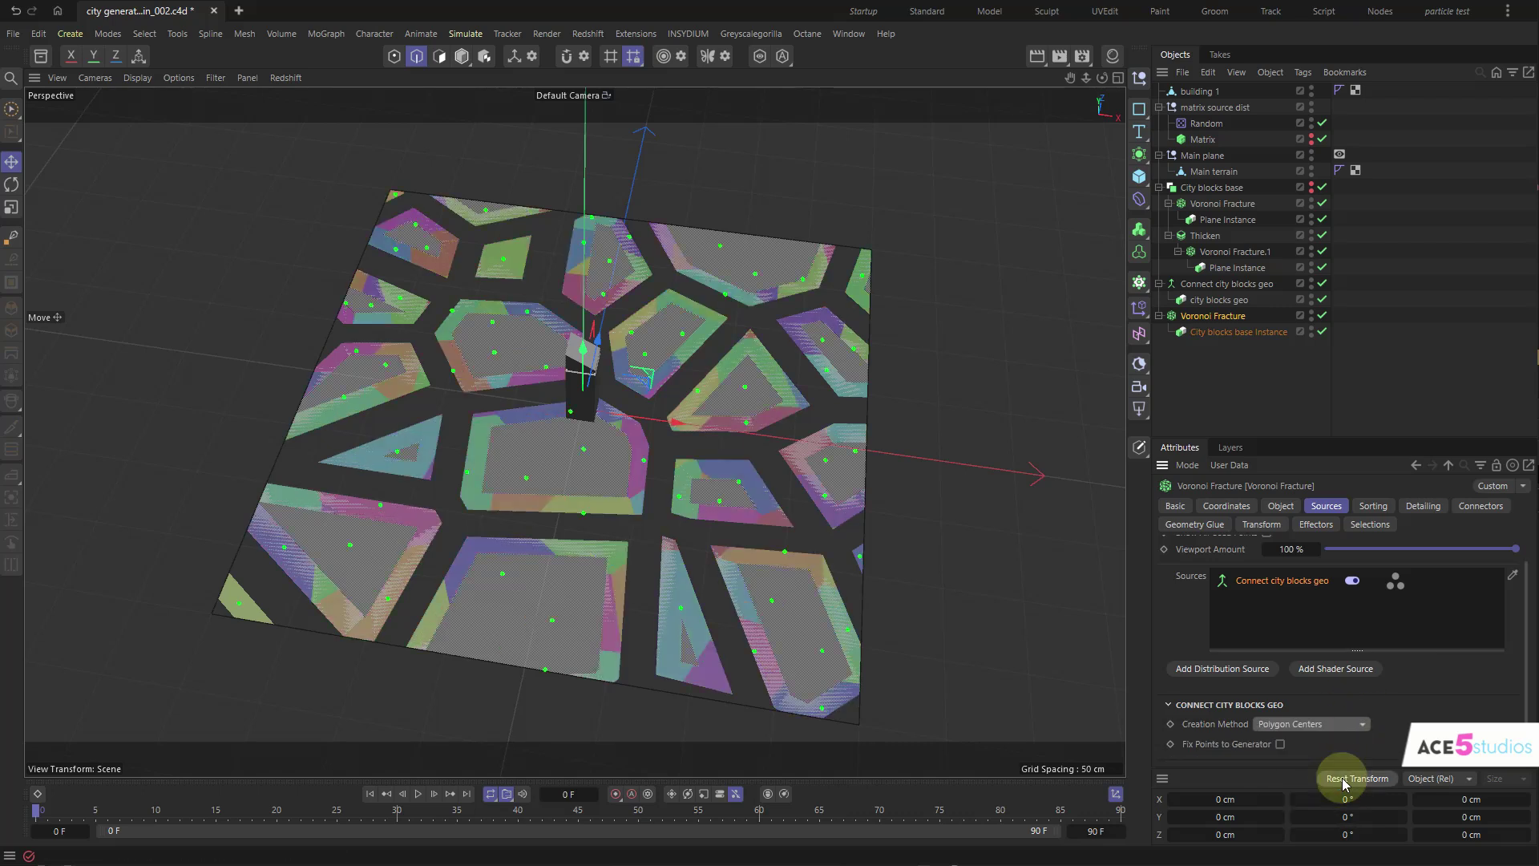
click(1353, 724)
click(1348, 724)
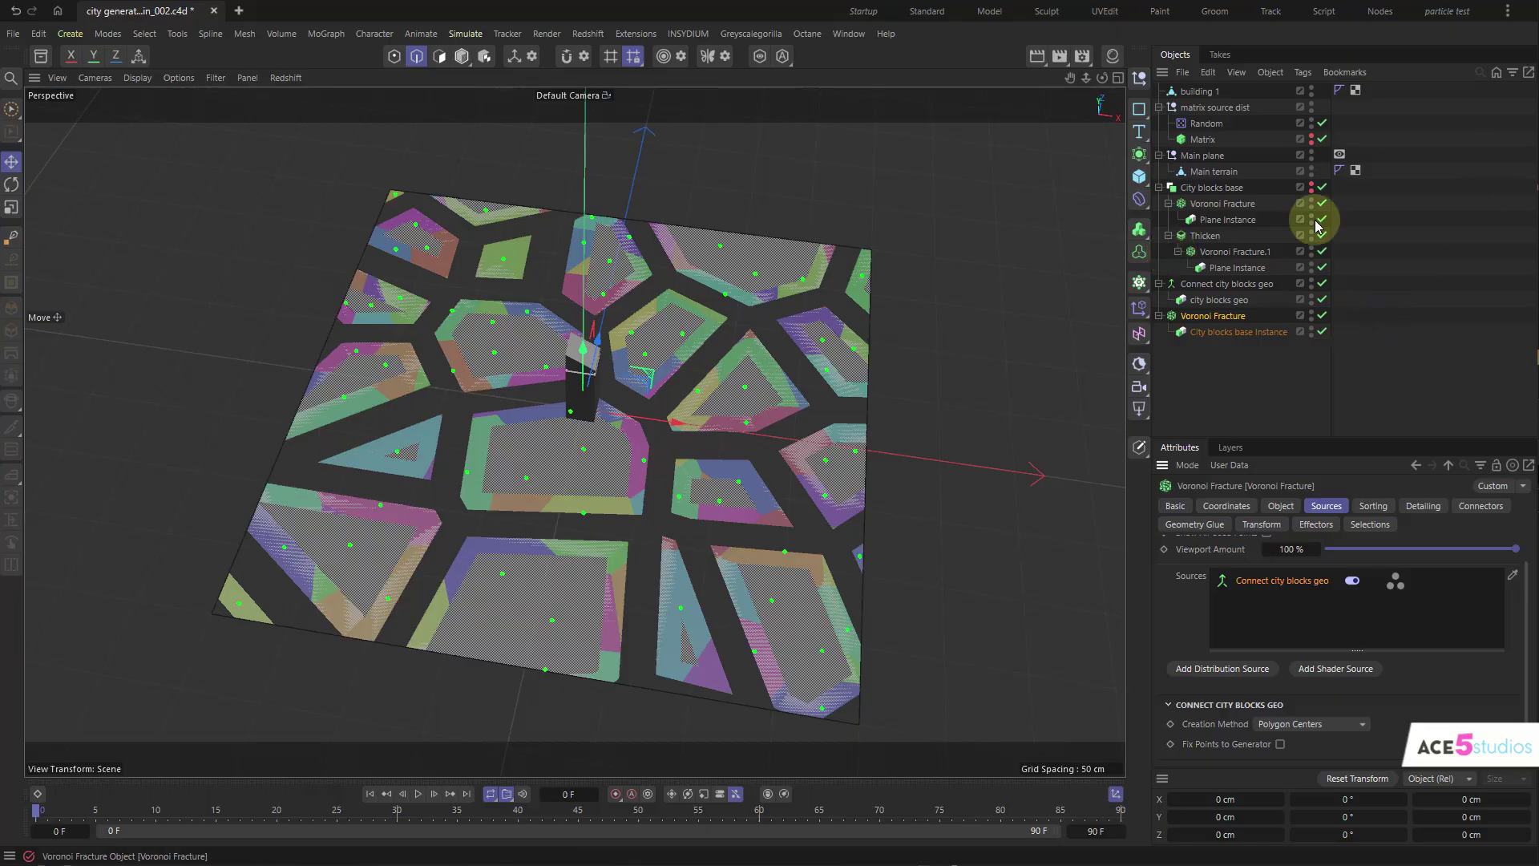
- Hide Connect city blocks geo in both the viewport and the renderer
click(1287, 285)
alt+click(1310, 282)
alt+click(1310, 282)
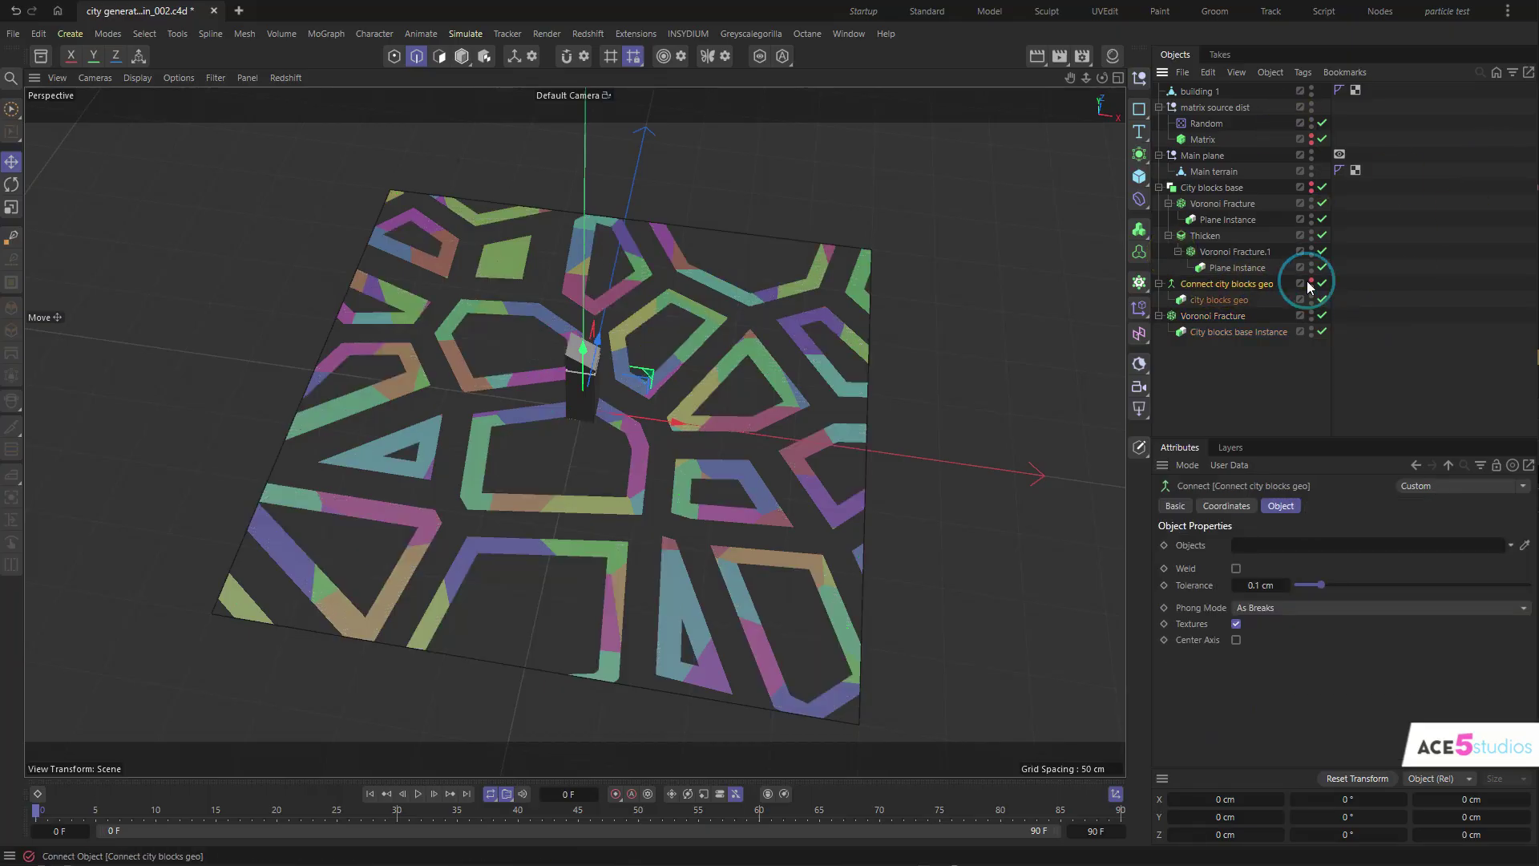
- Try extruding the Main terrain's selected edge outward to about X 467 cm, and undo the extrusion
mouse_move(634, 479)
alt+mouse_down()
mouse_move(682, 381)
mouse_move(630, 481)
mouse_move(609, 480)
alt+mouse_up()
click(1212, 170)
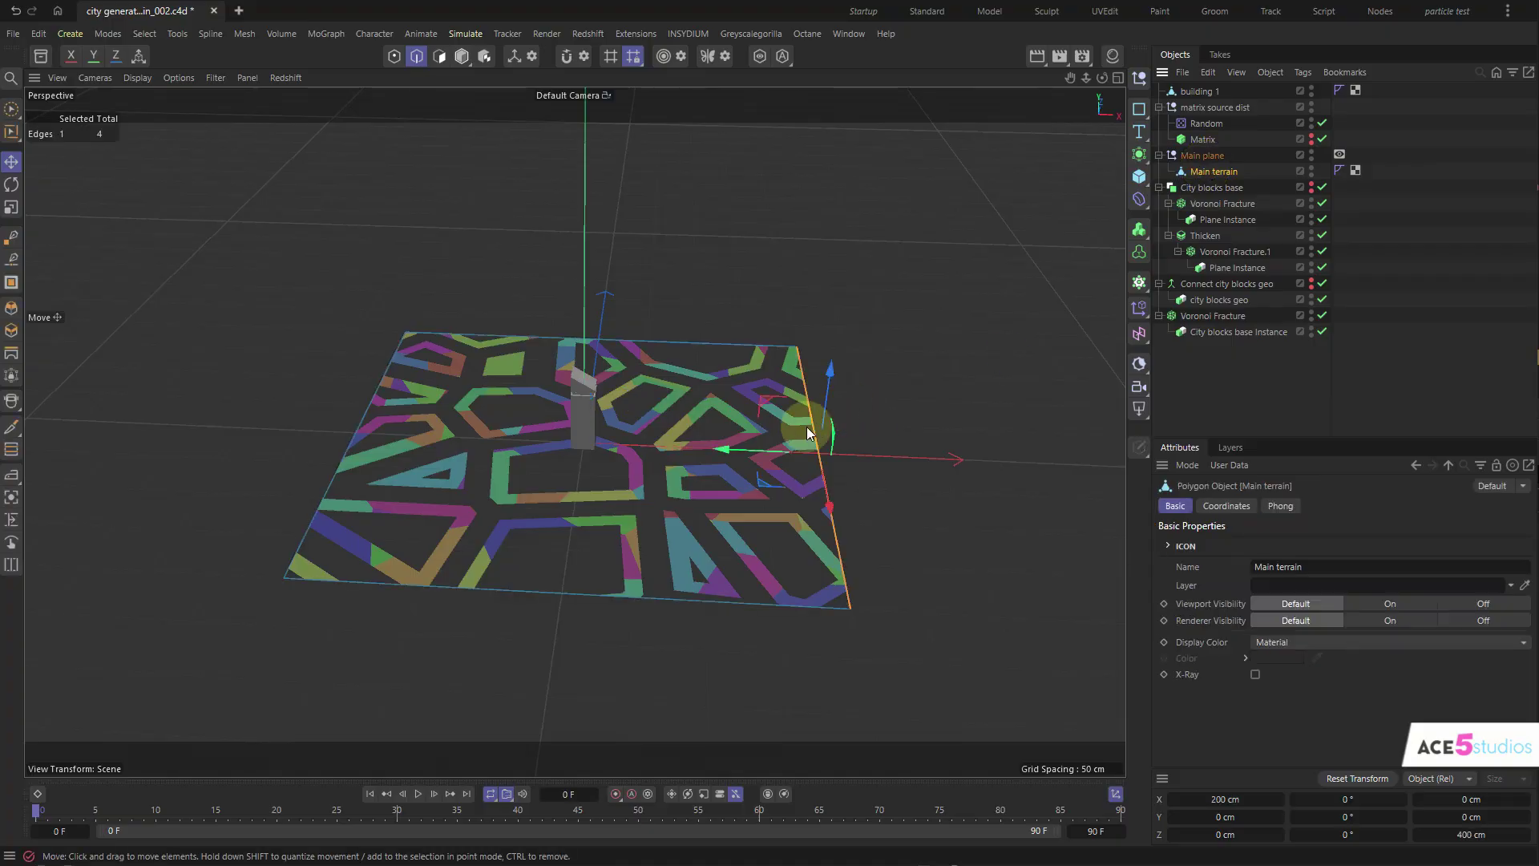
drag(753, 449, 945, 484)
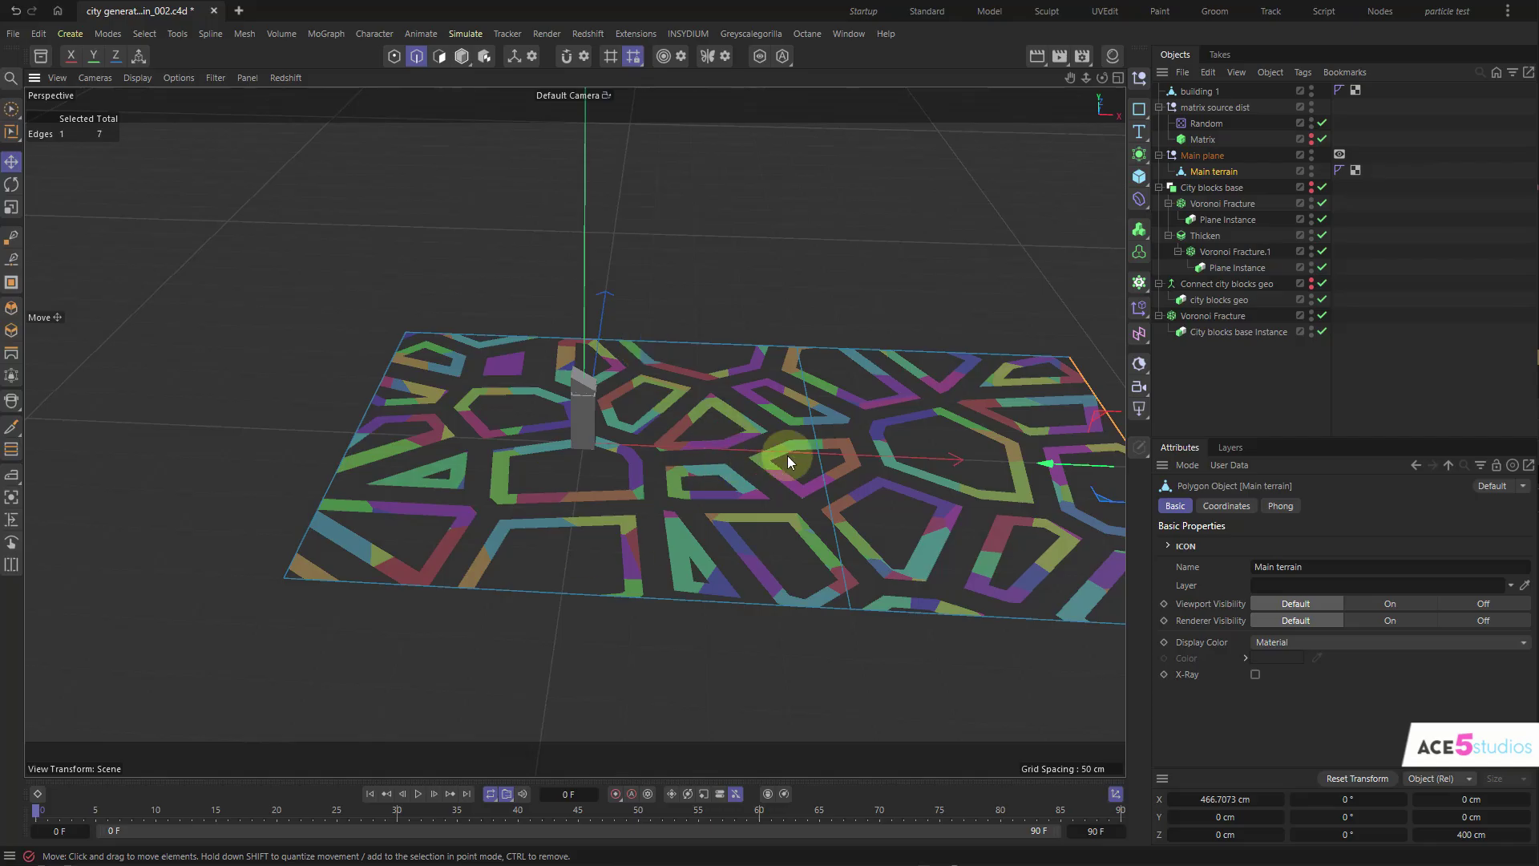
alt+drag(787, 462, 638, 453)
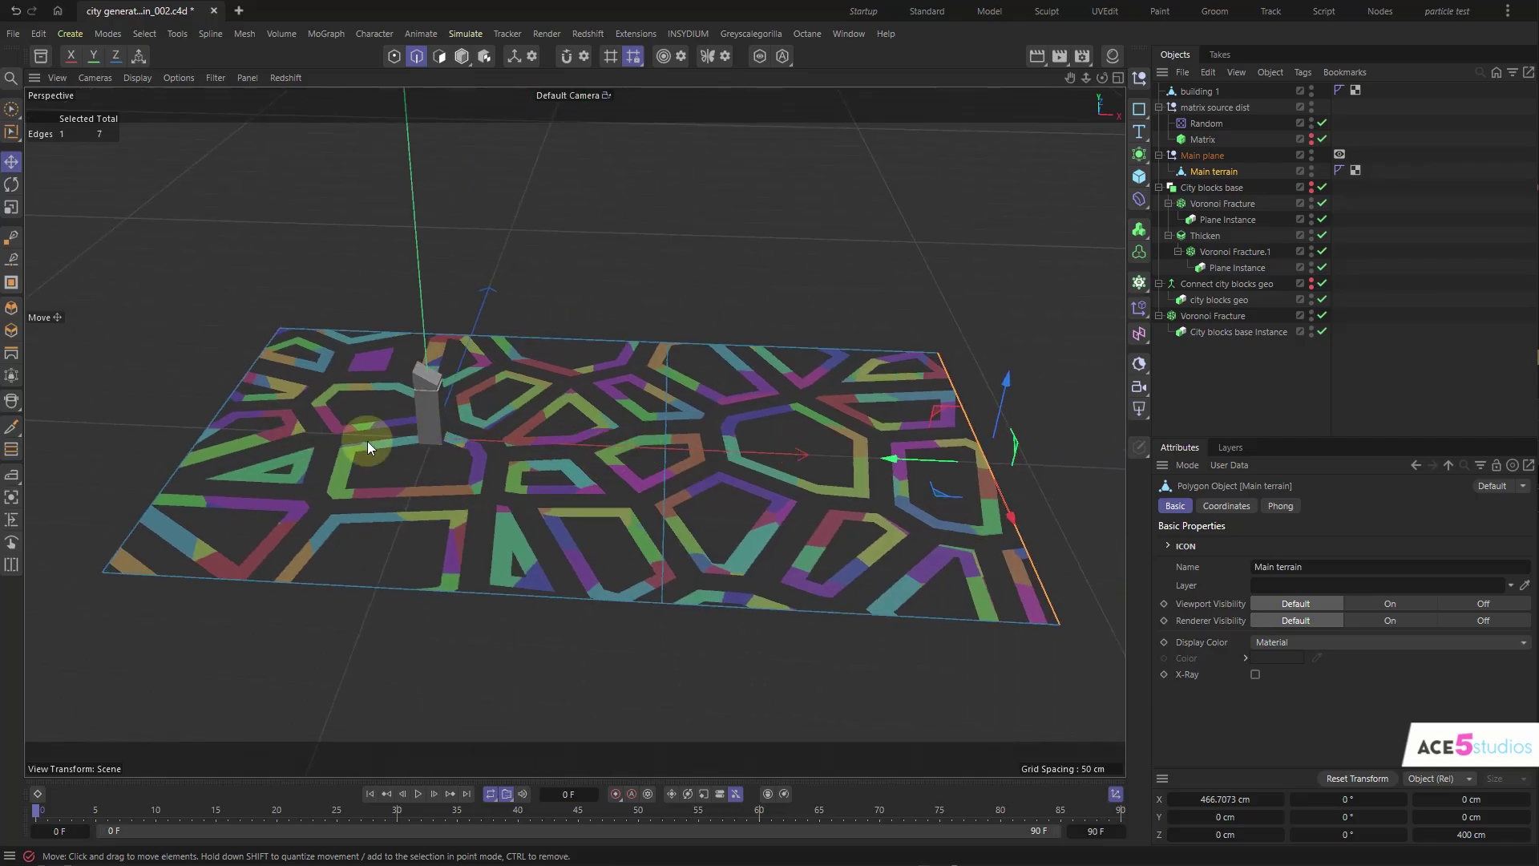
key(ctrl+z)
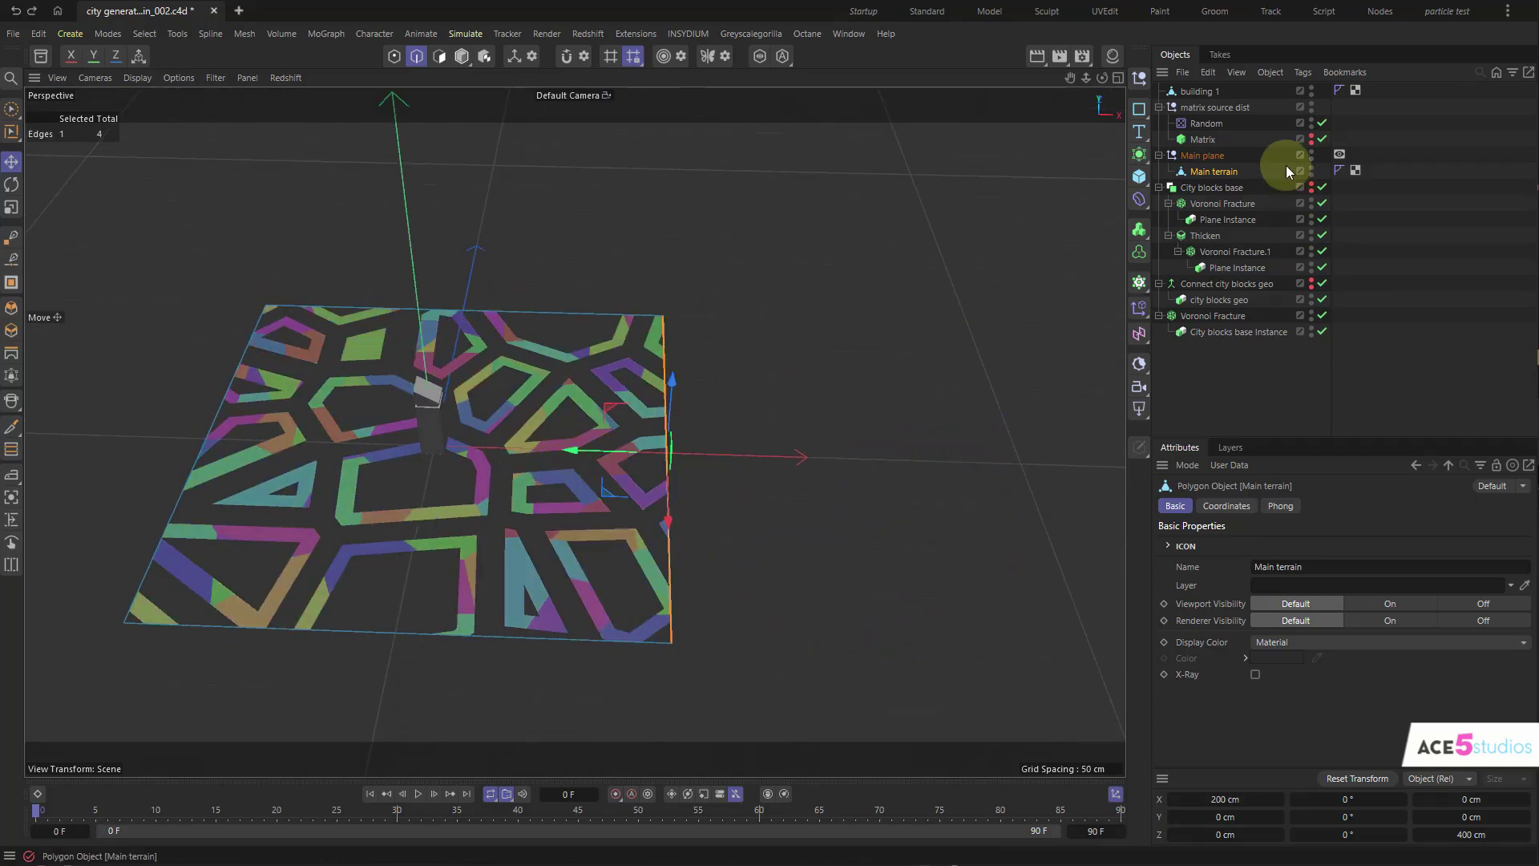
- Compare the Vertices, Edge Centers and Polygon Centers creation methods for the second Voronoi Fracture's Connect source
click(1214, 315)
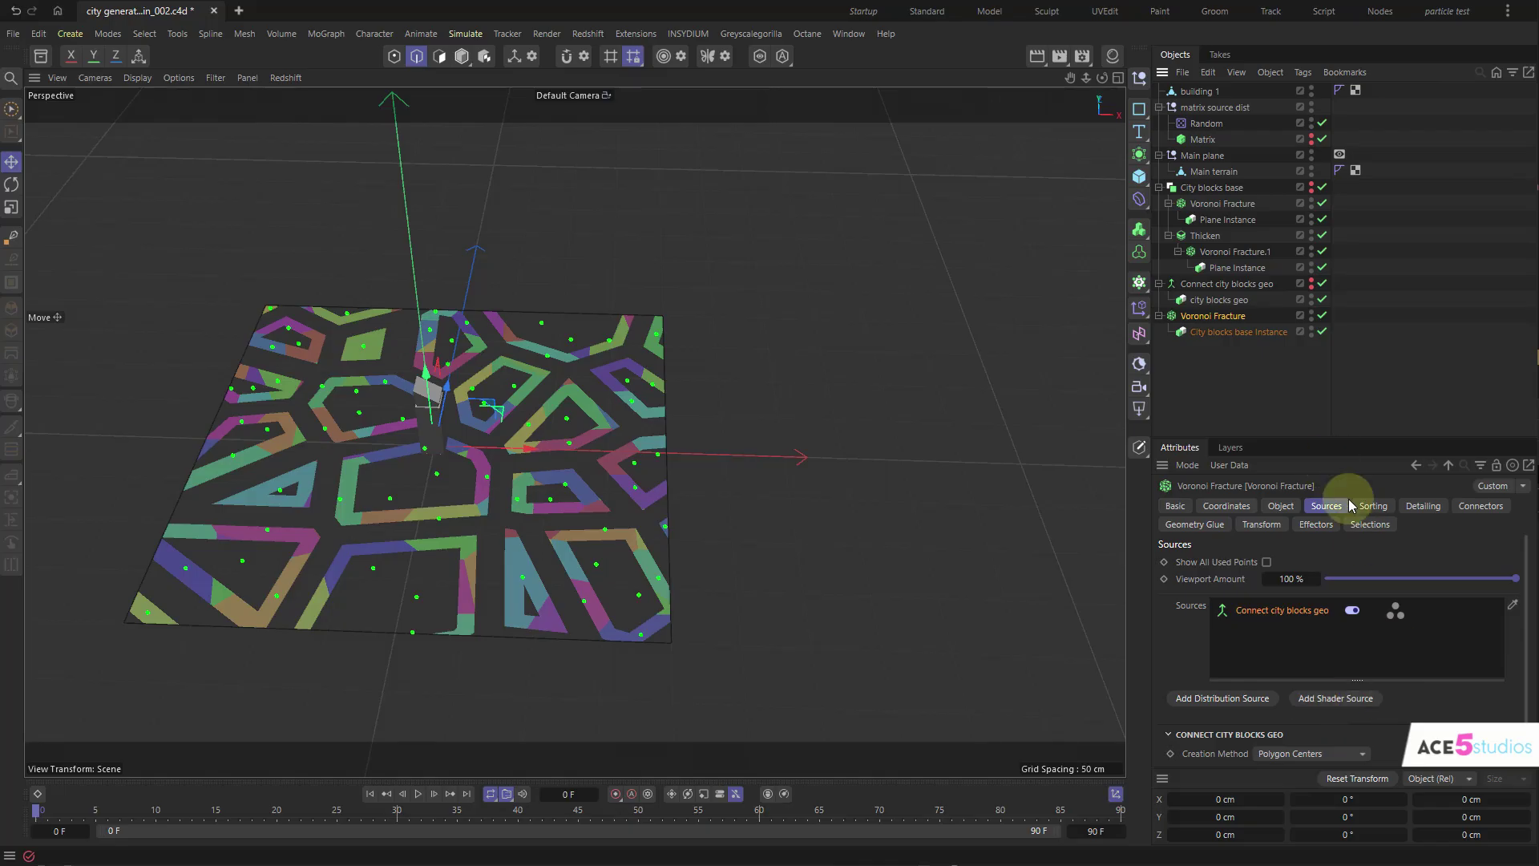
scroll(1362, 609, down, 1)
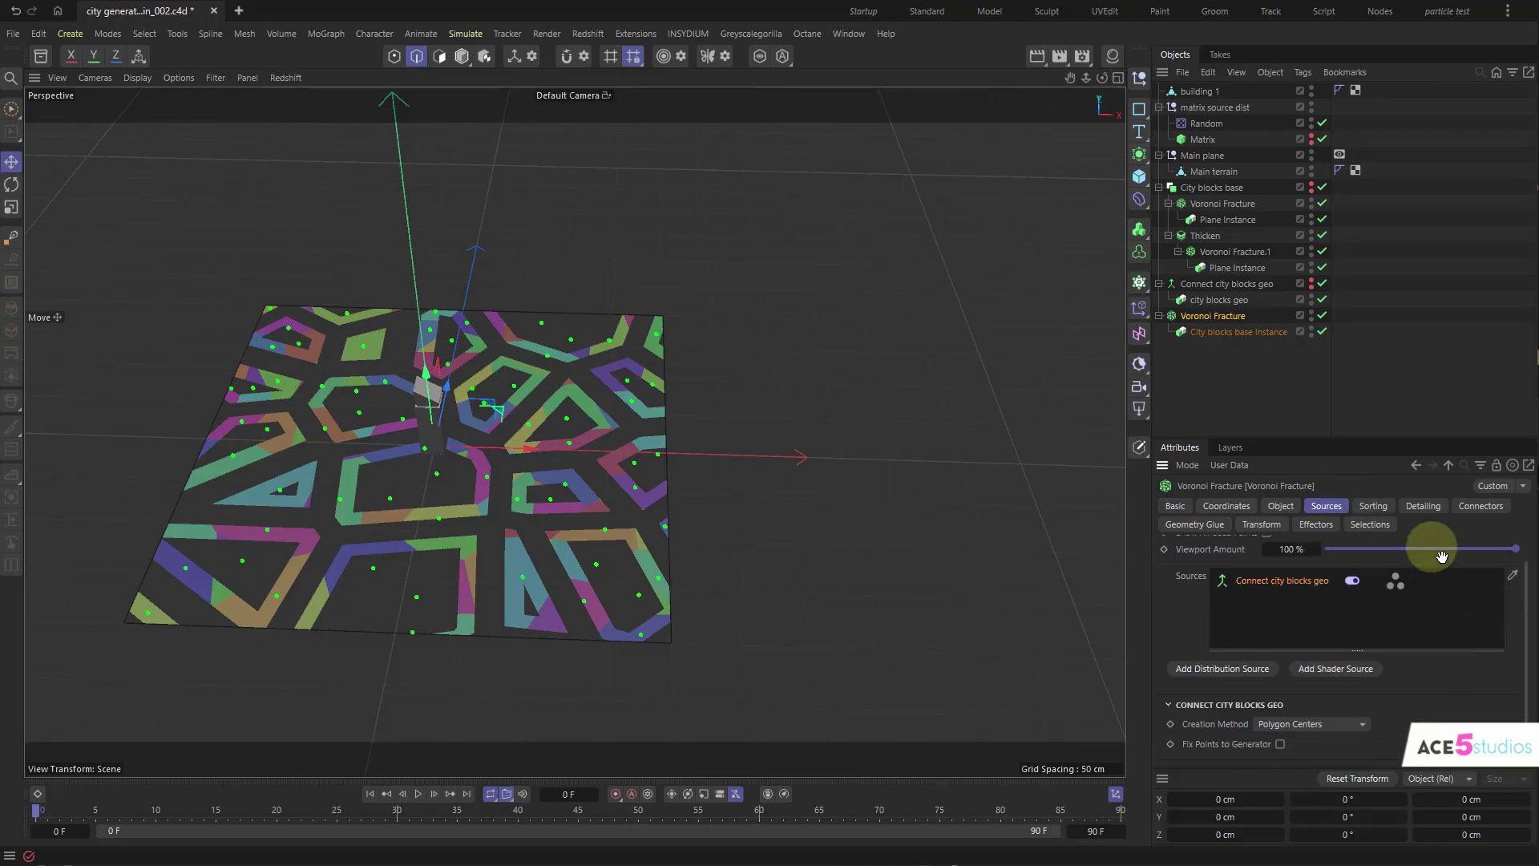
click(1318, 726)
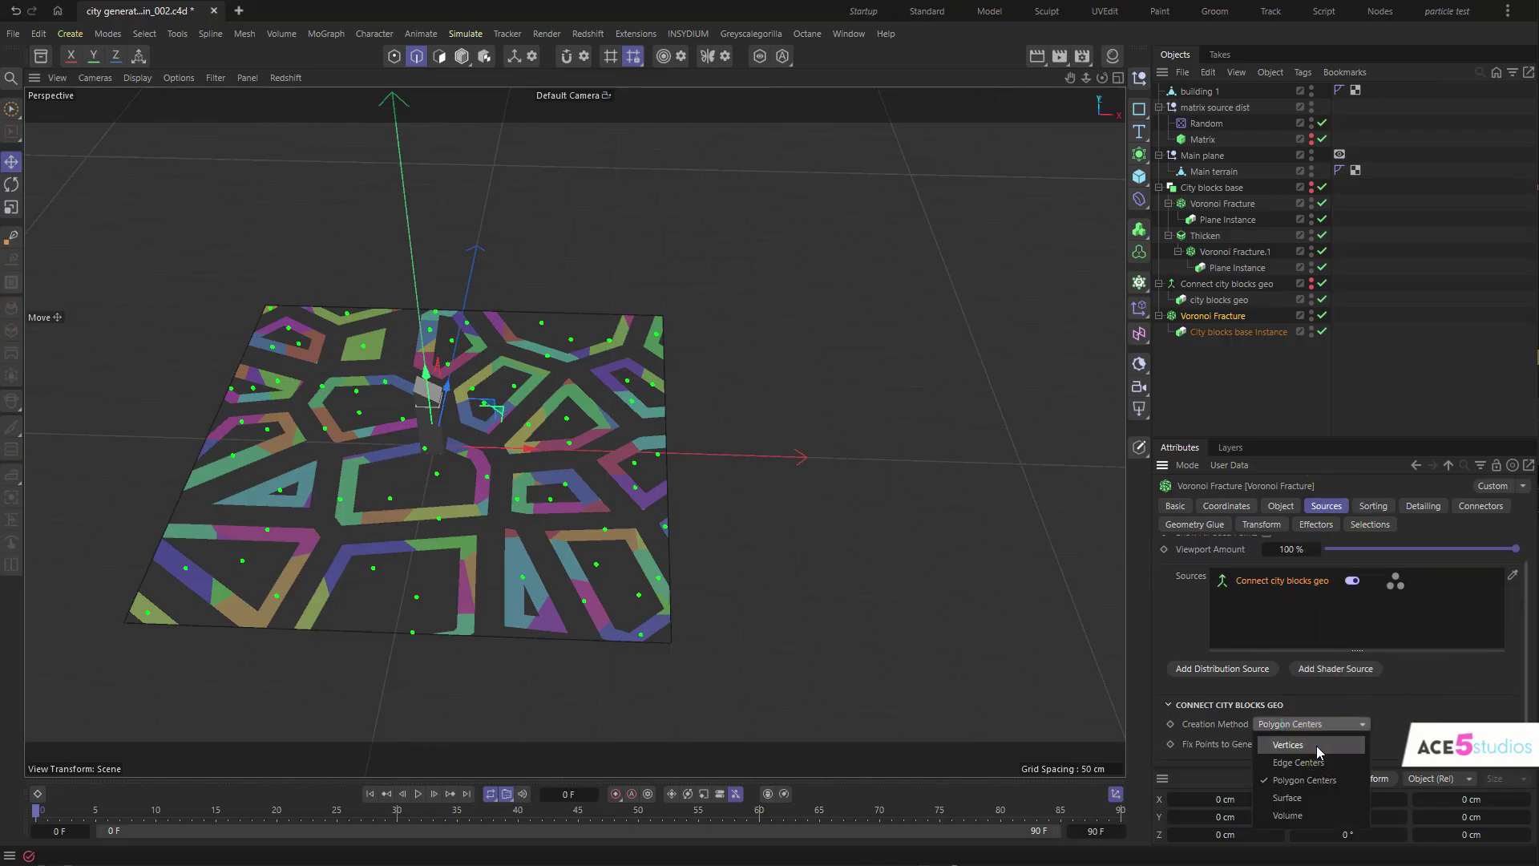
click(1315, 745)
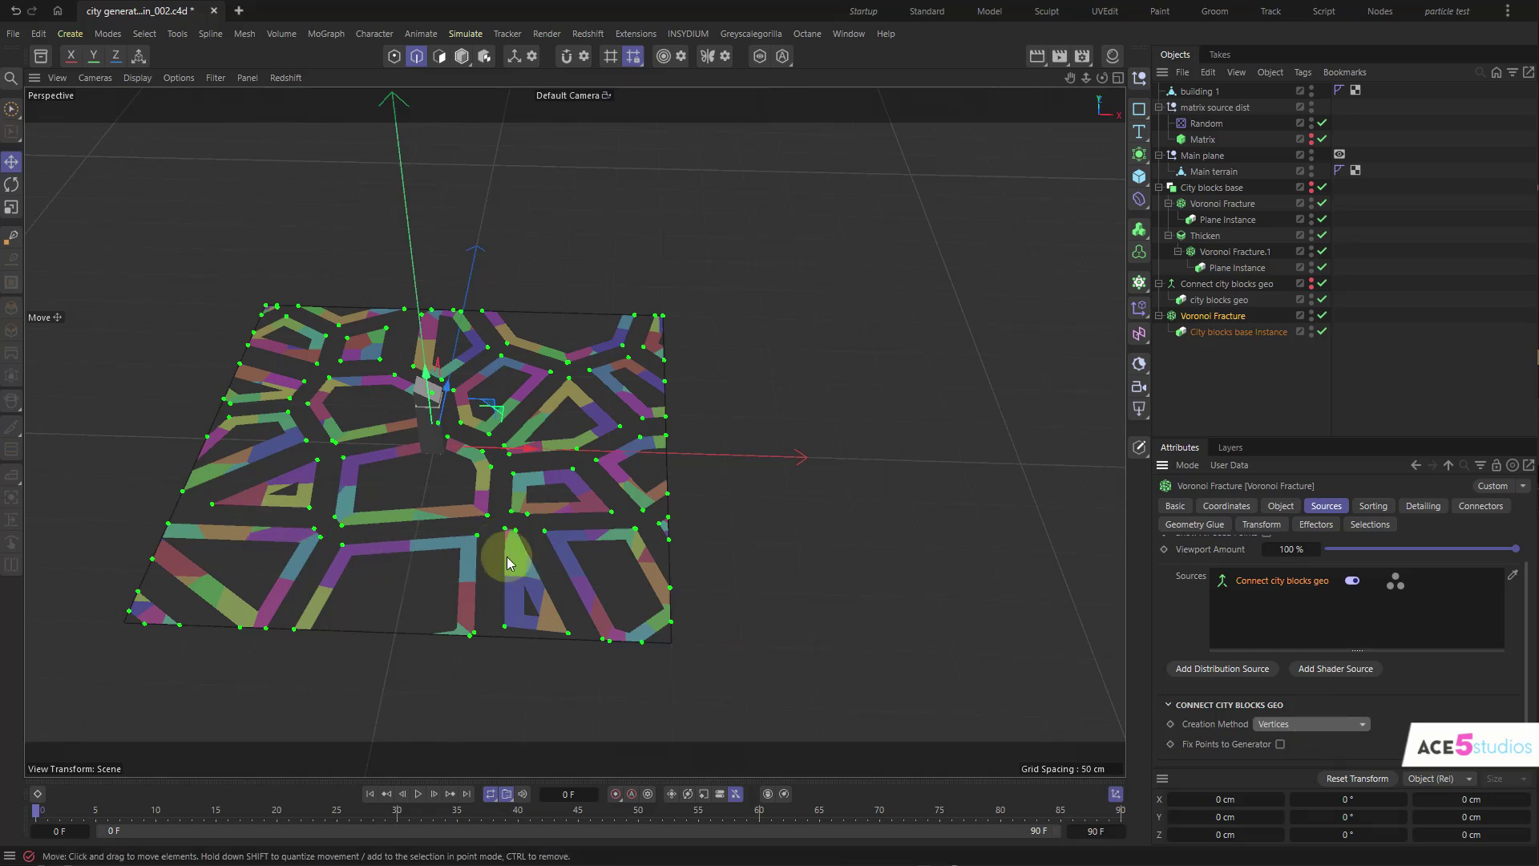
click(1321, 726)
click(1313, 762)
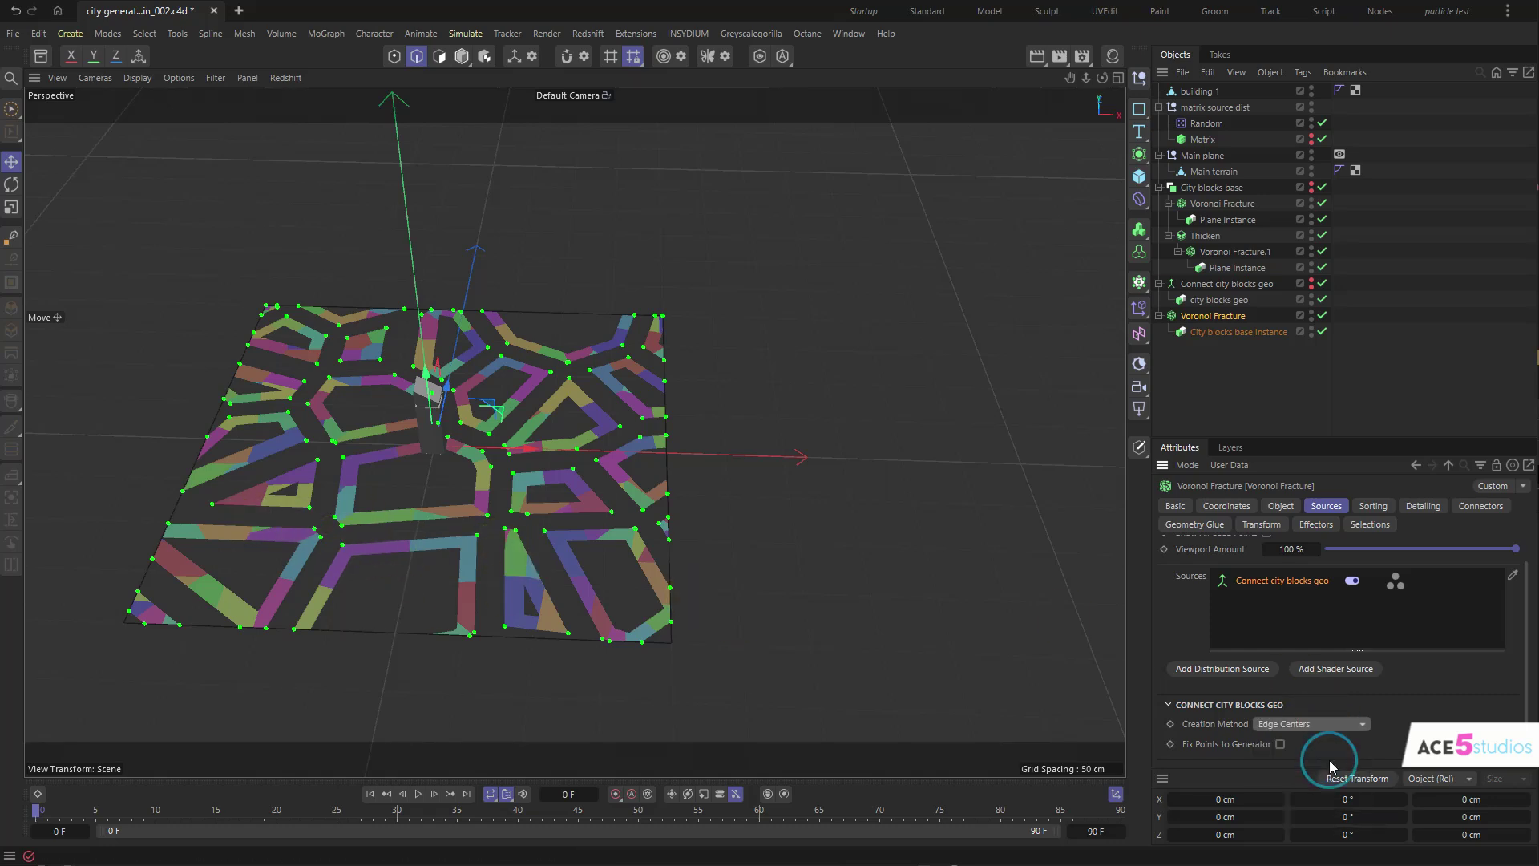
click(1335, 722)
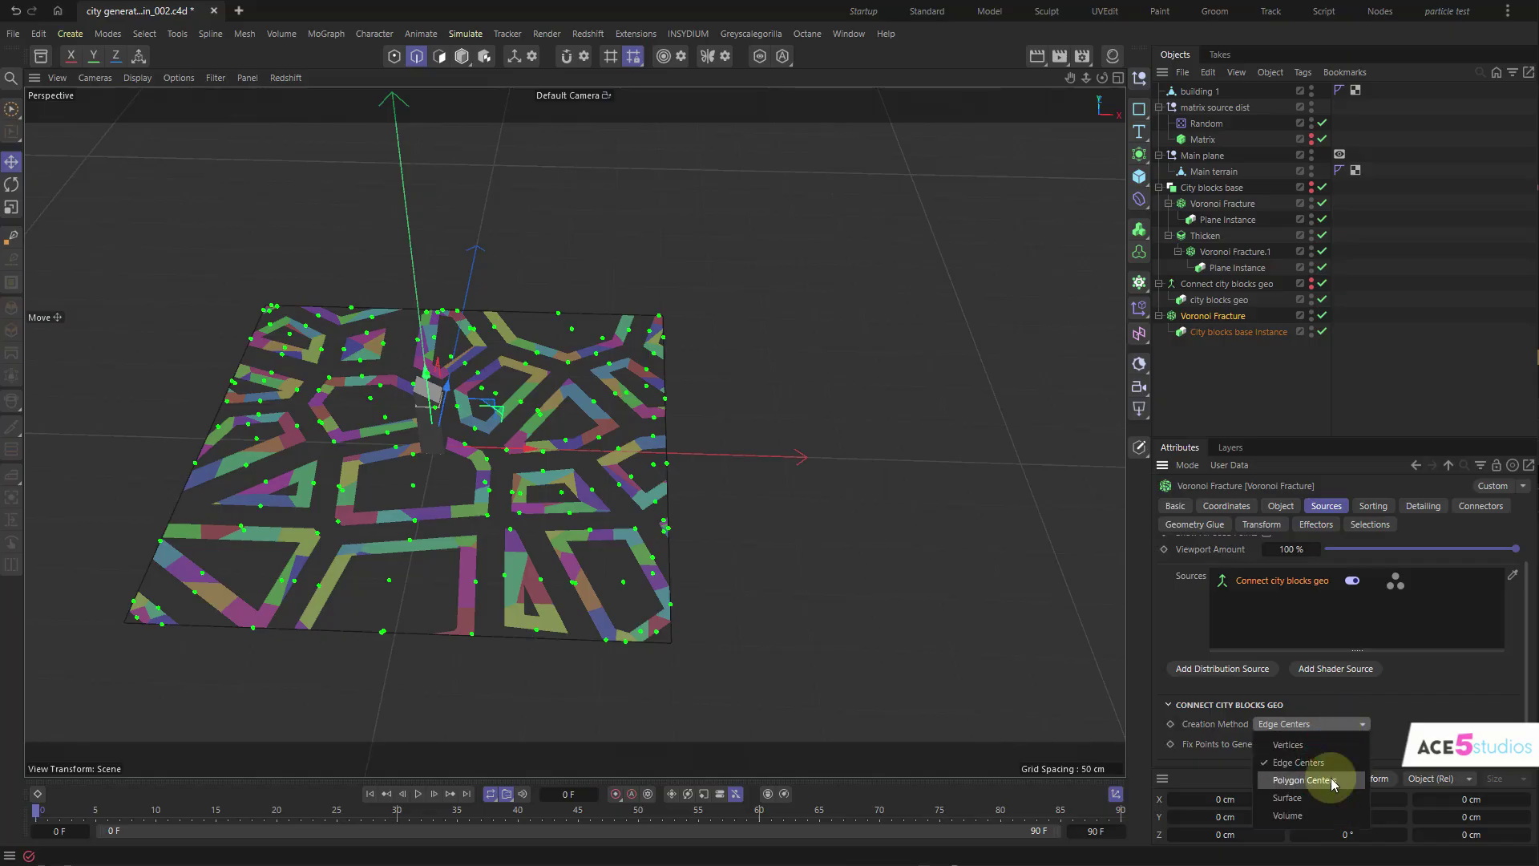
click(1314, 780)
- Set the Connect source's creation method to Surface with a point amount of 182
click(1339, 727)
click(1288, 797)
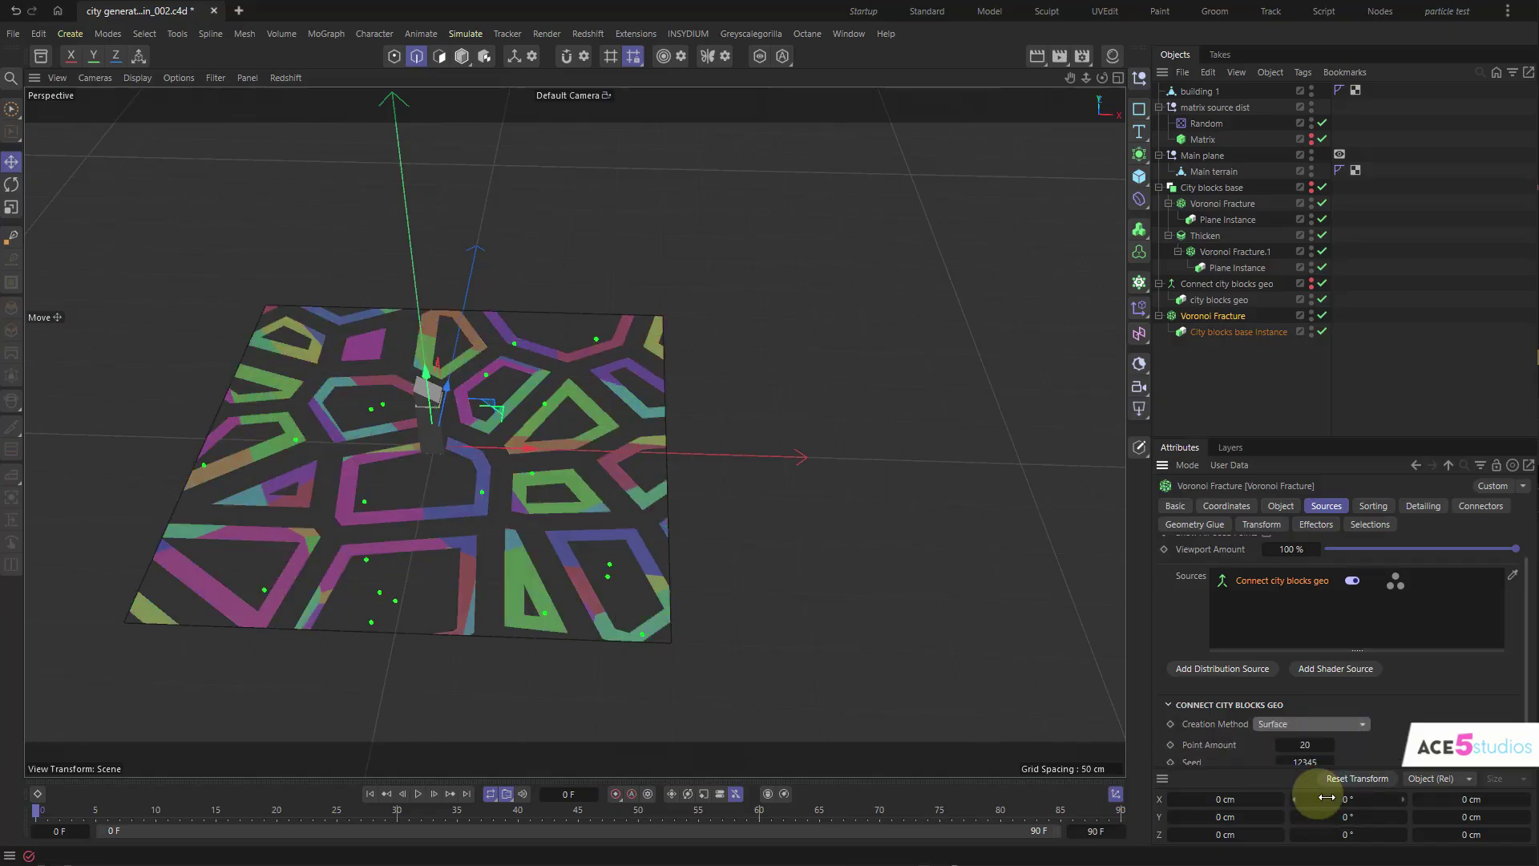
scroll(1401, 705, down, 1)
scroll(1401, 707, down, 1)
drag(1305, 703, 1435, 703)
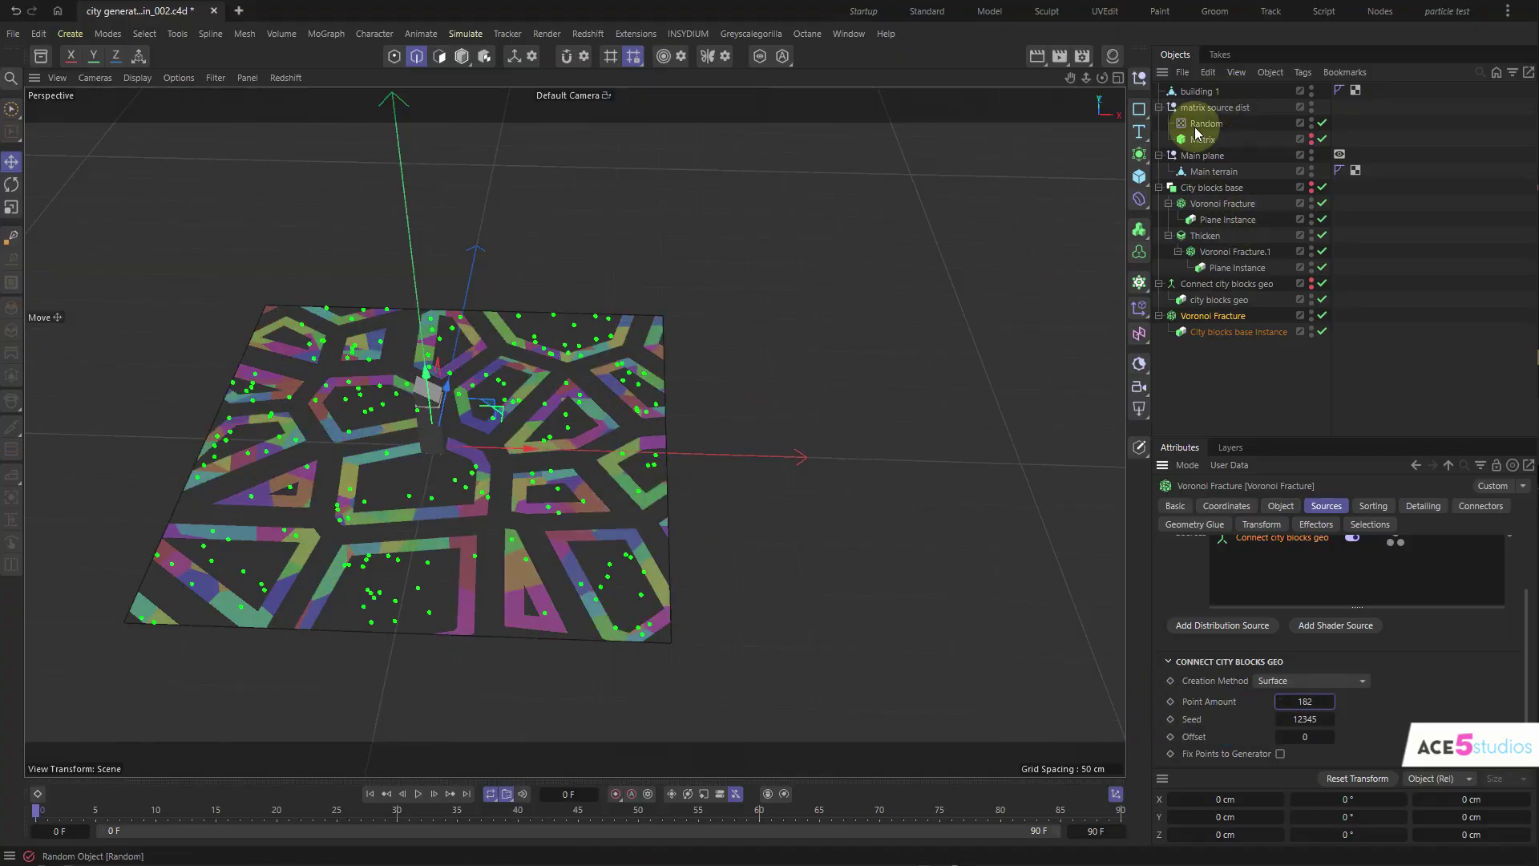
- Try extruding the Main terrain's selected edge to about X 391 cm, and undo this test extension
click(1215, 170)
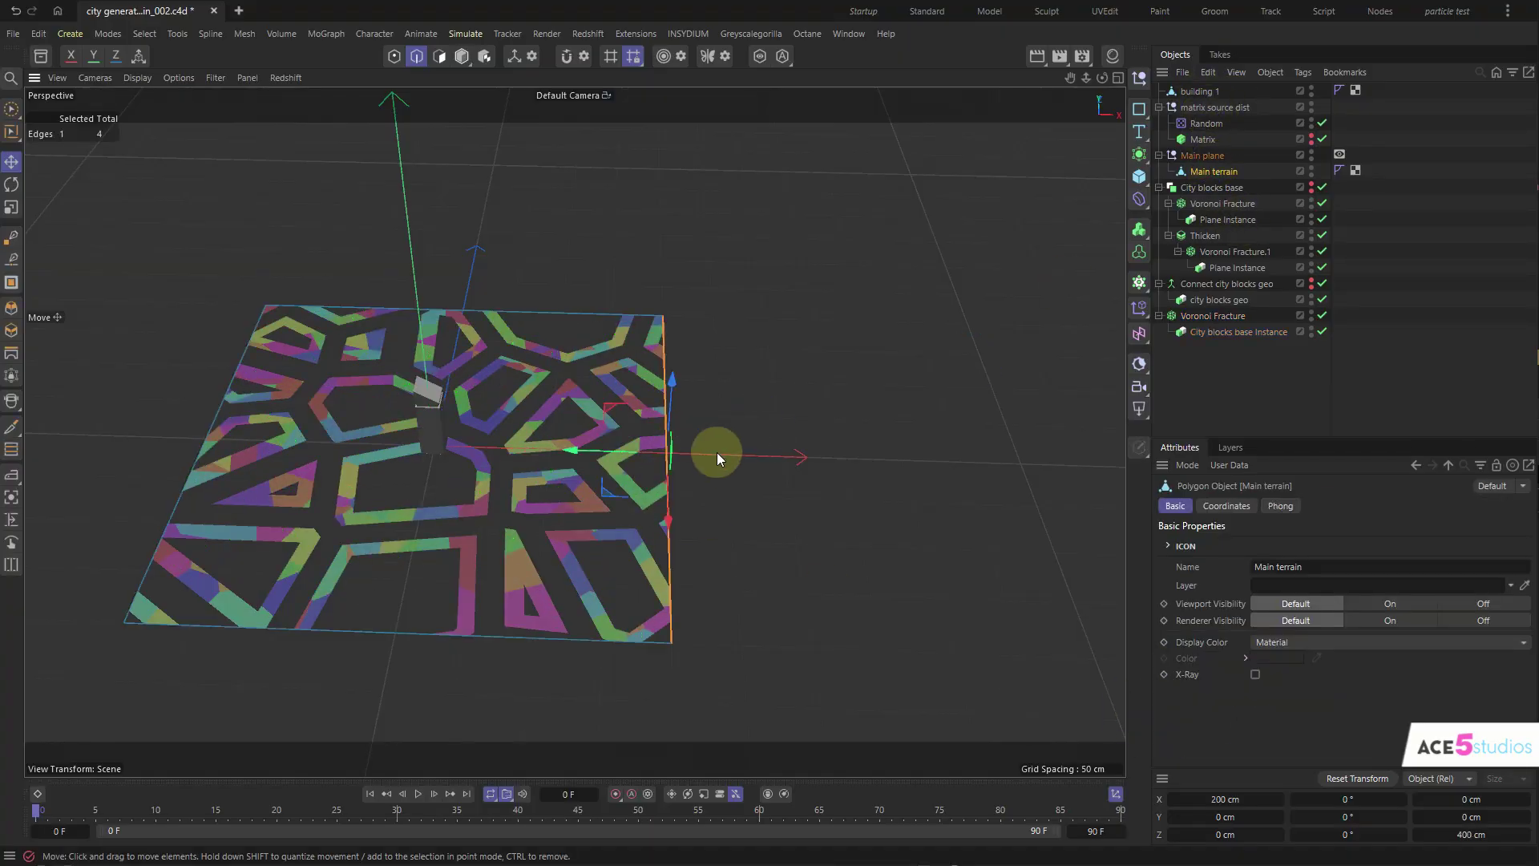
drag(625, 450, 856, 460)
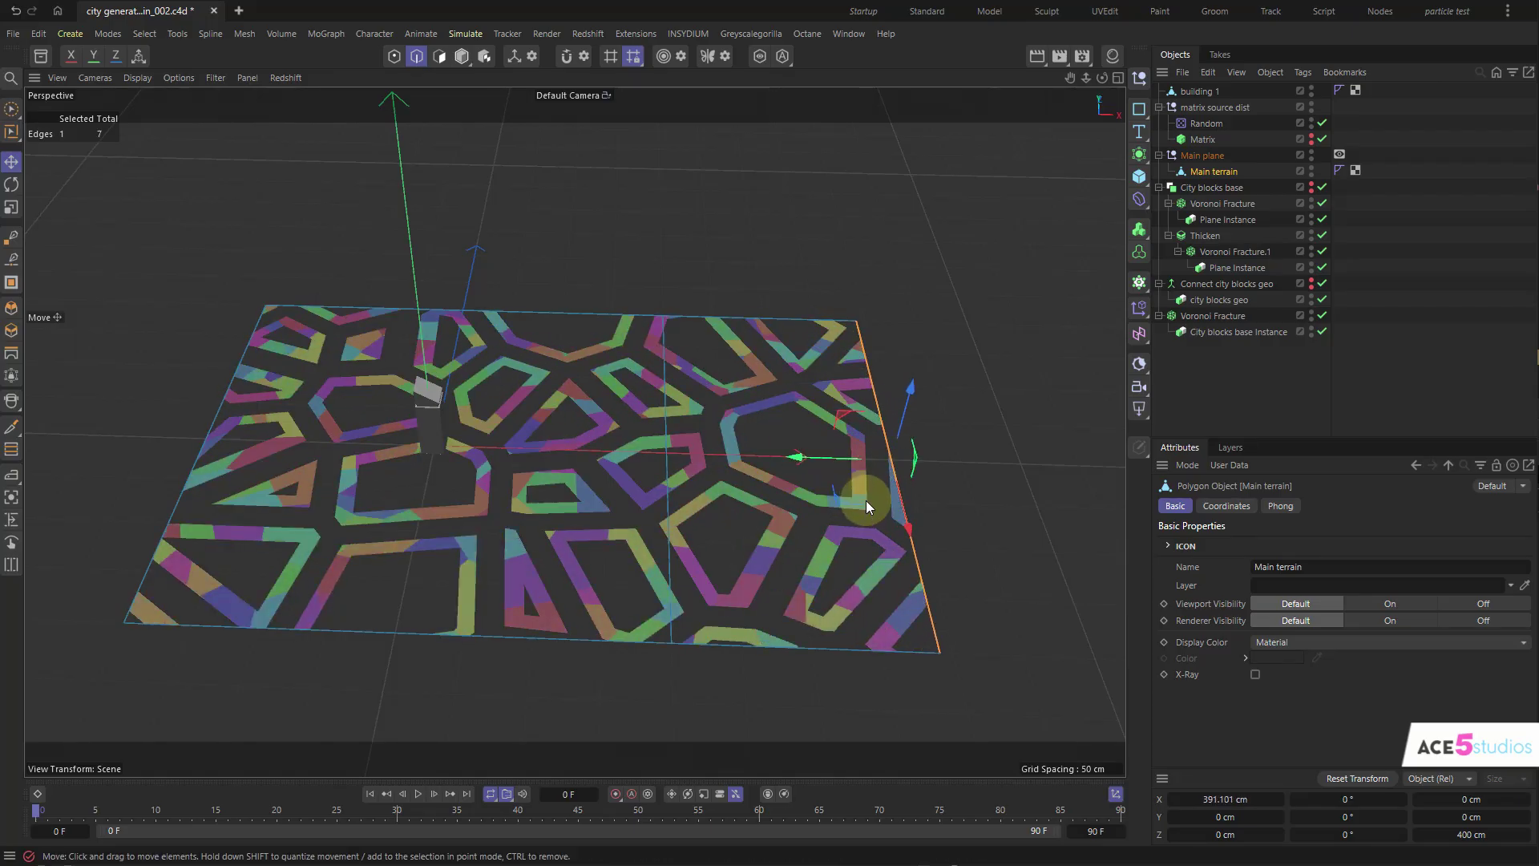
key(ctrl+z)
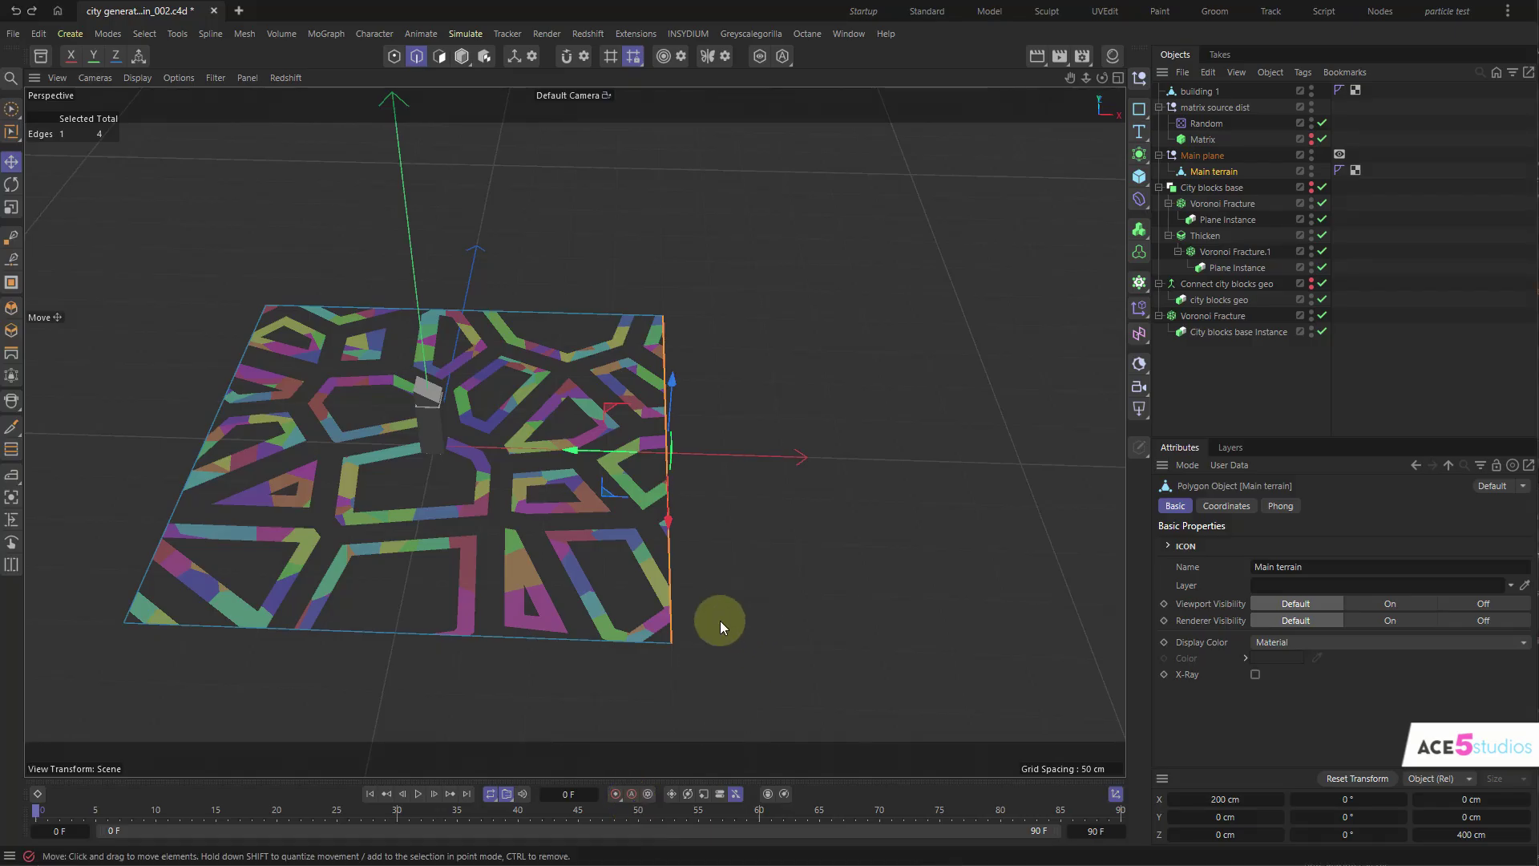
- Rename the second Voronoi Fracture, which uses the Connect city blocks source, to "city building locator"
click(1211, 316)
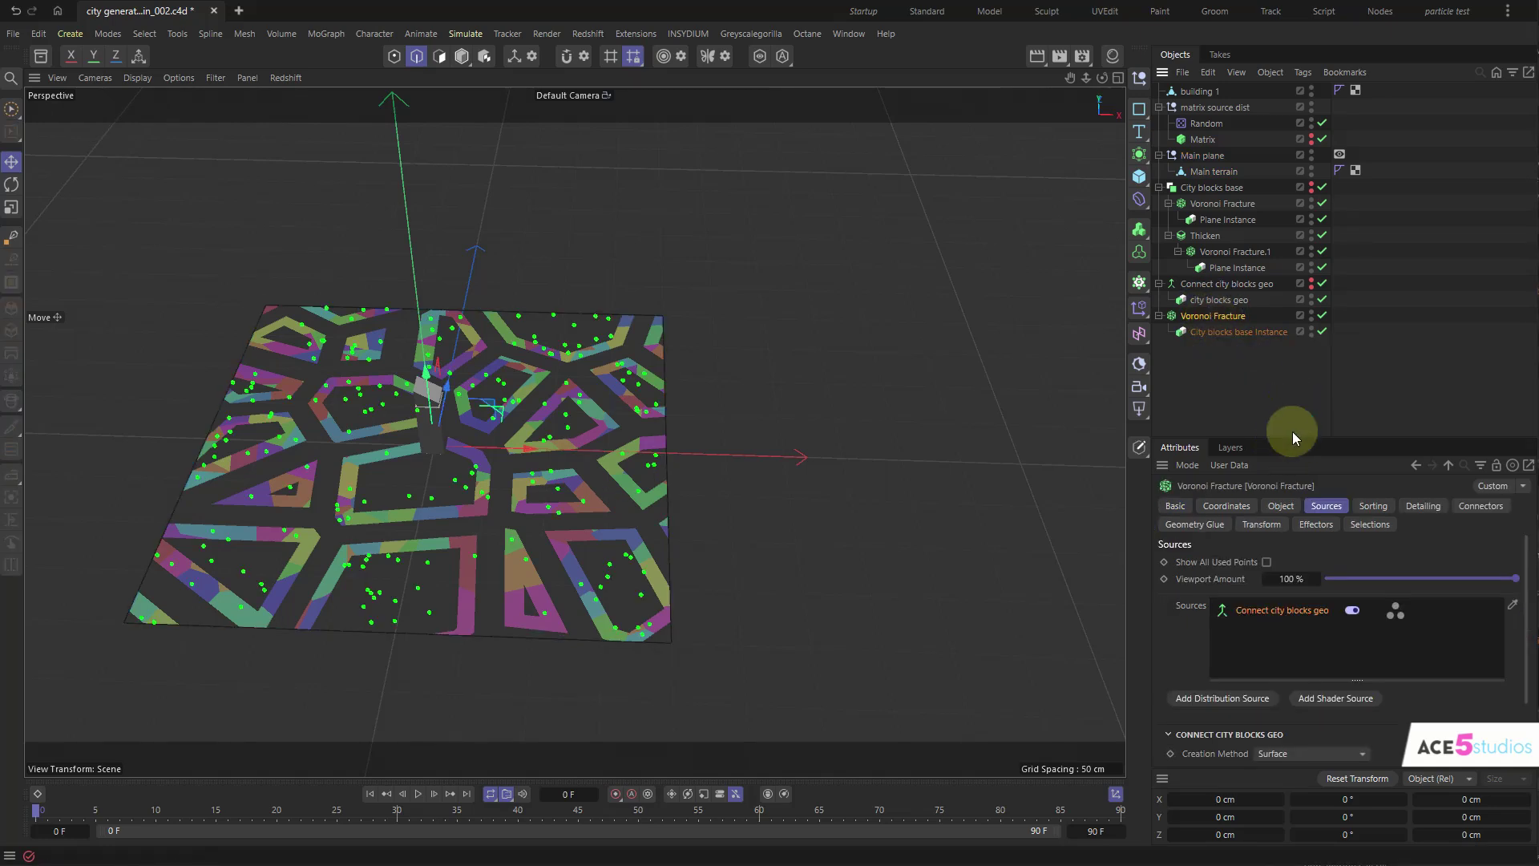
drag(1292, 437, 1299, 393)
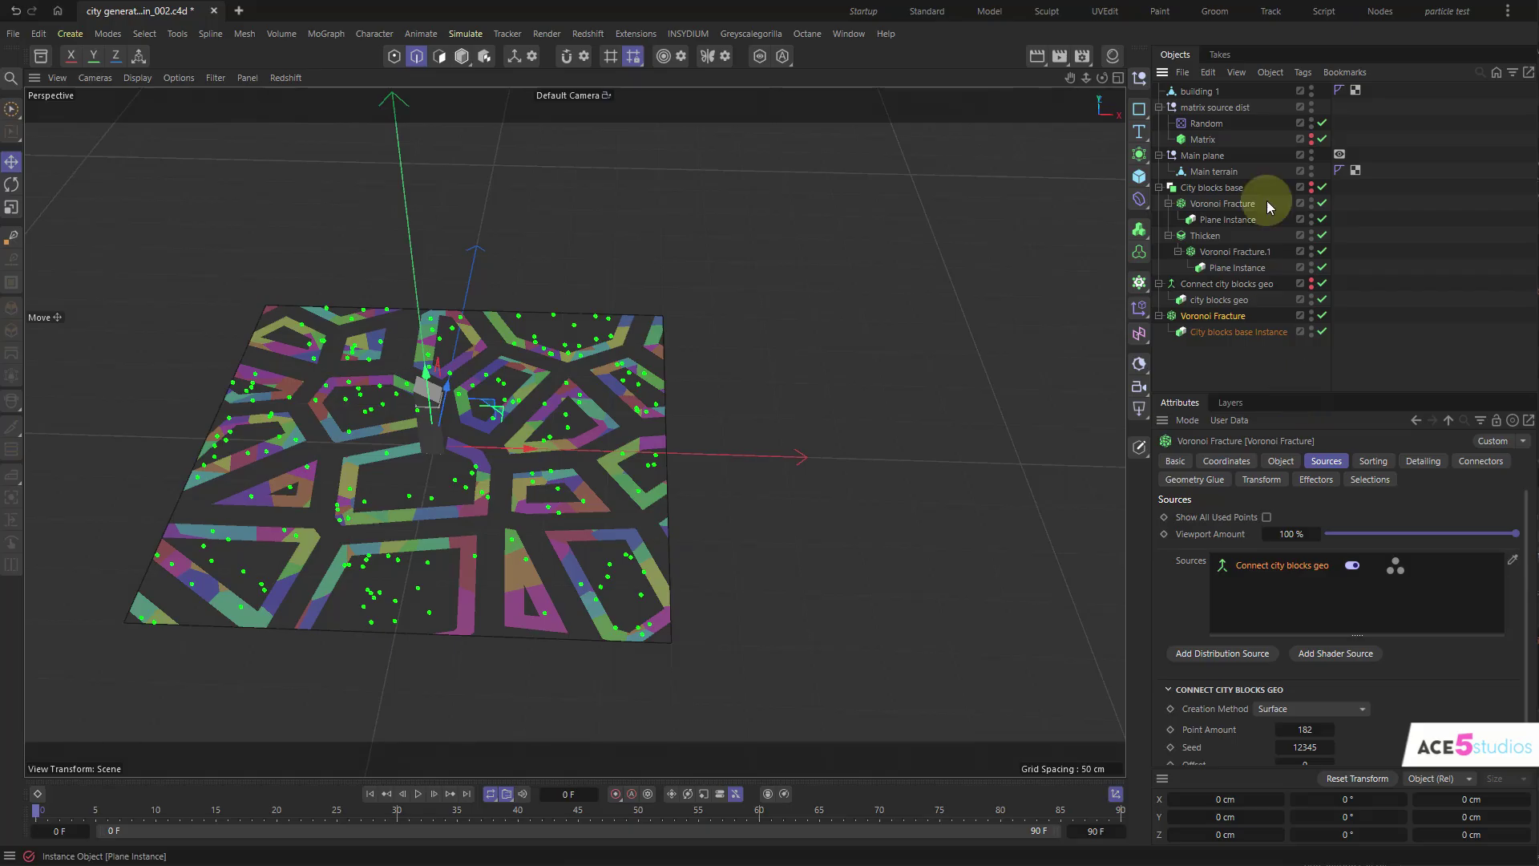
alt+drag(537, 513, 935, 343)
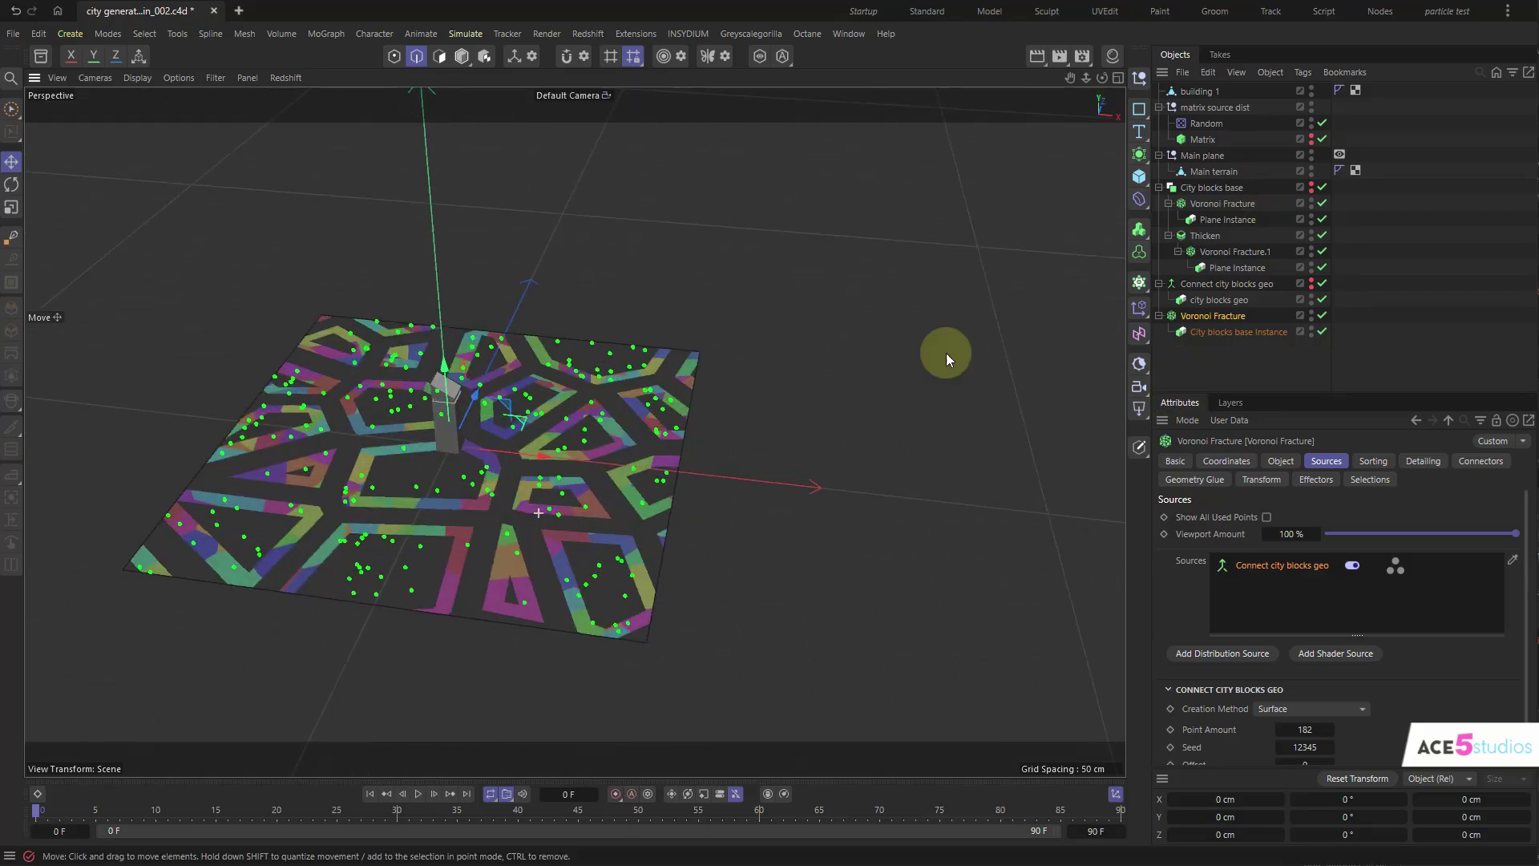
double_click(1230, 318)
text(c)
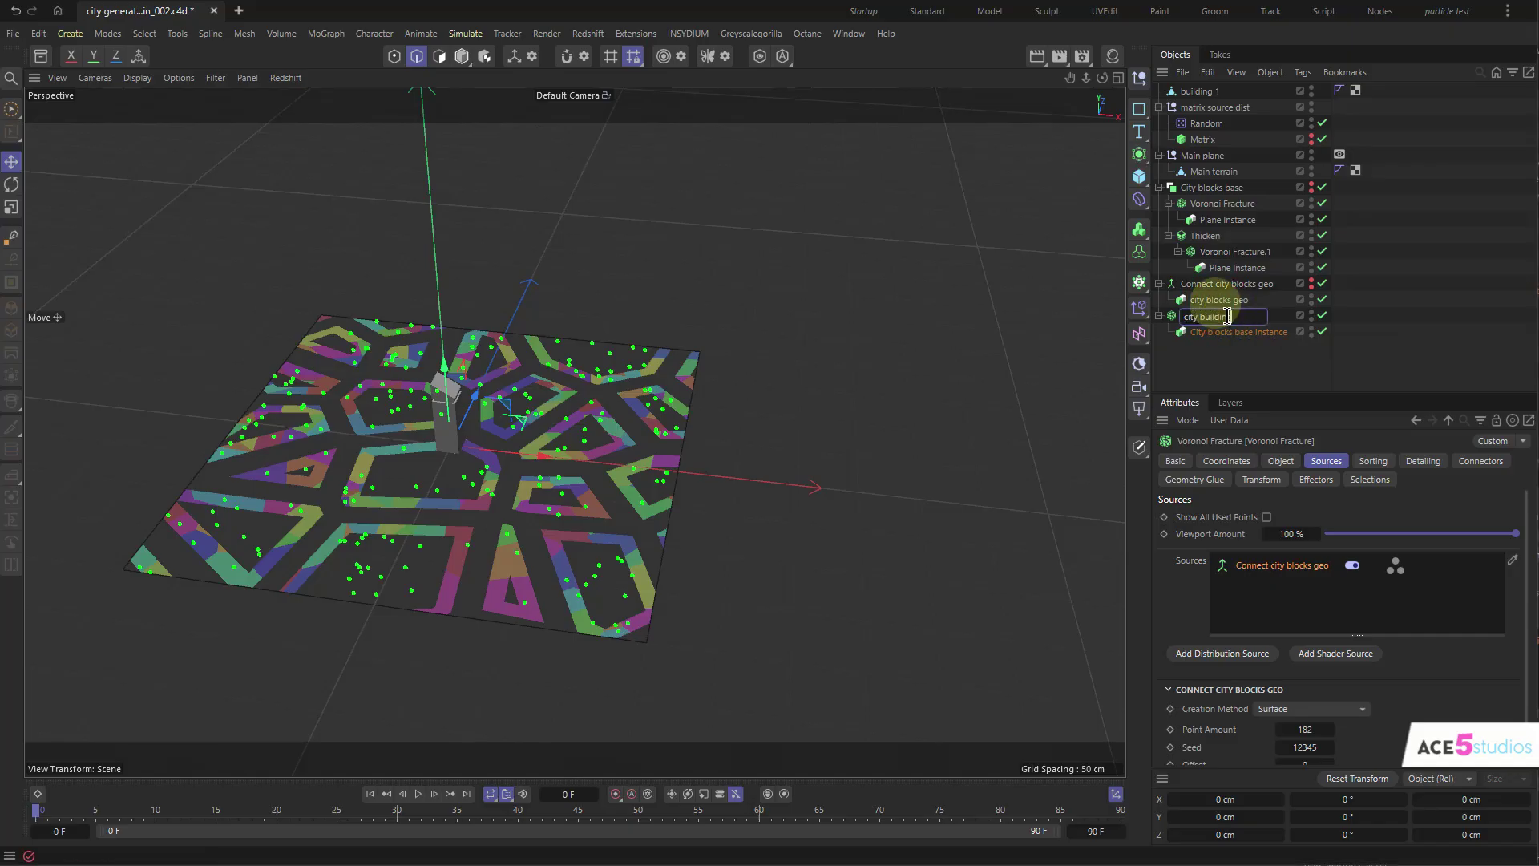
text(ity building locator)
key(Return)
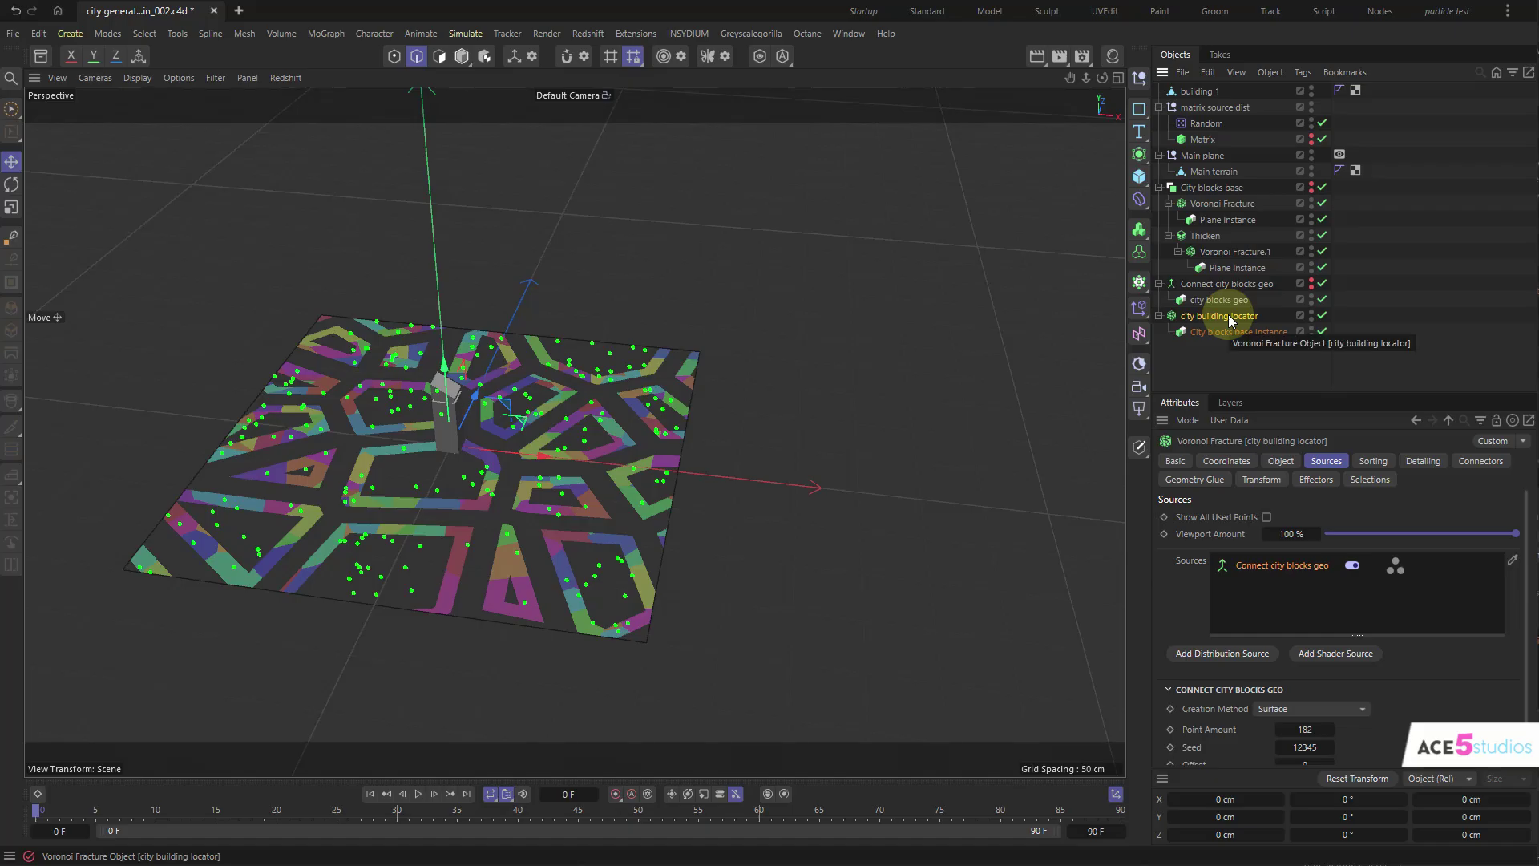
- Add a Cloner as parent of building 1 and place it last in the object hierarchy
alt+drag(609, 496, 541, 490)
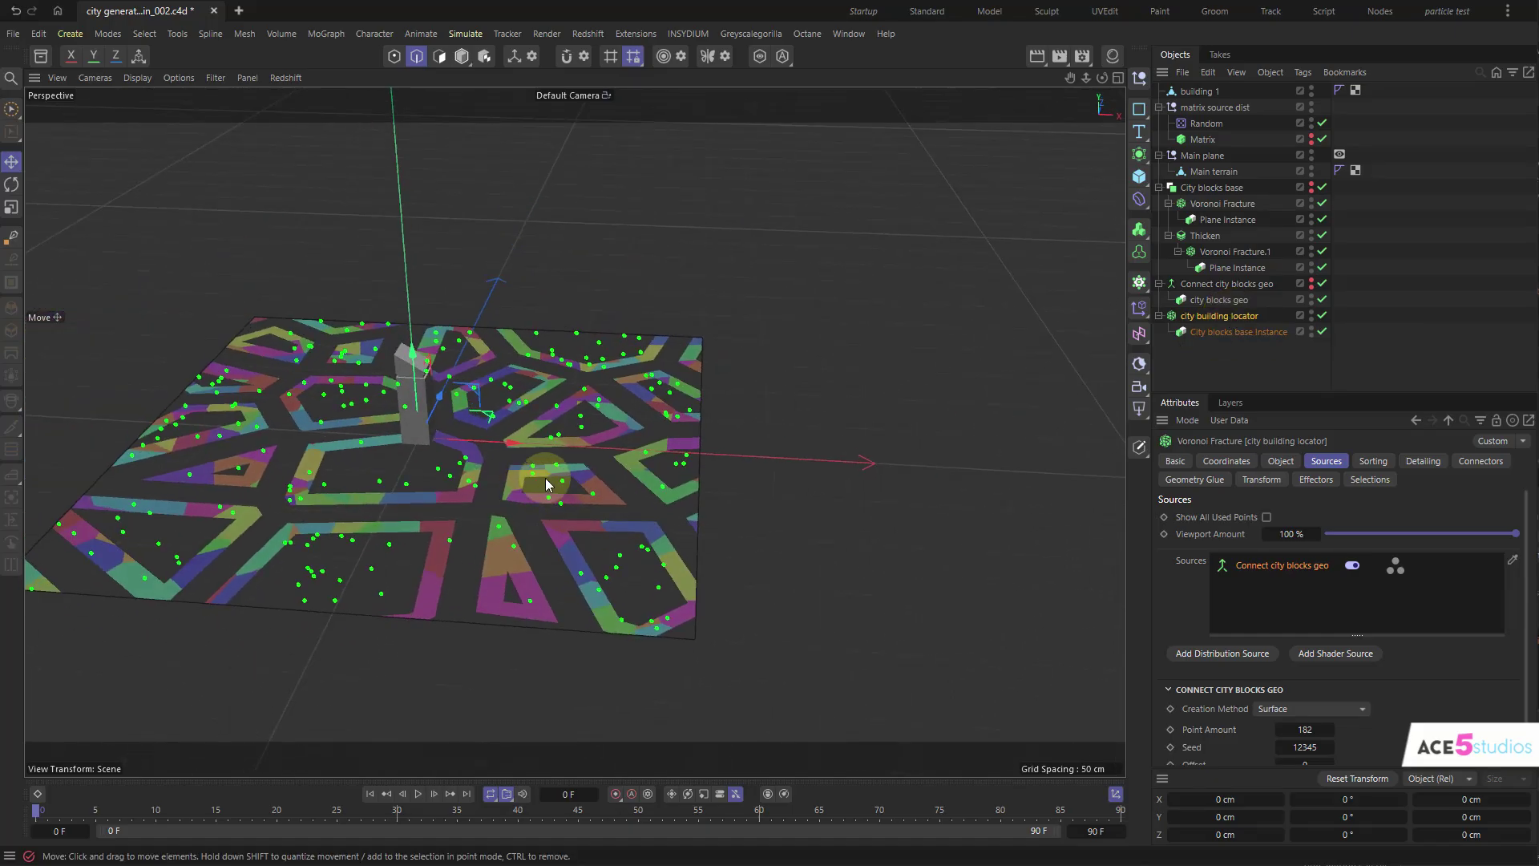
click(1201, 91)
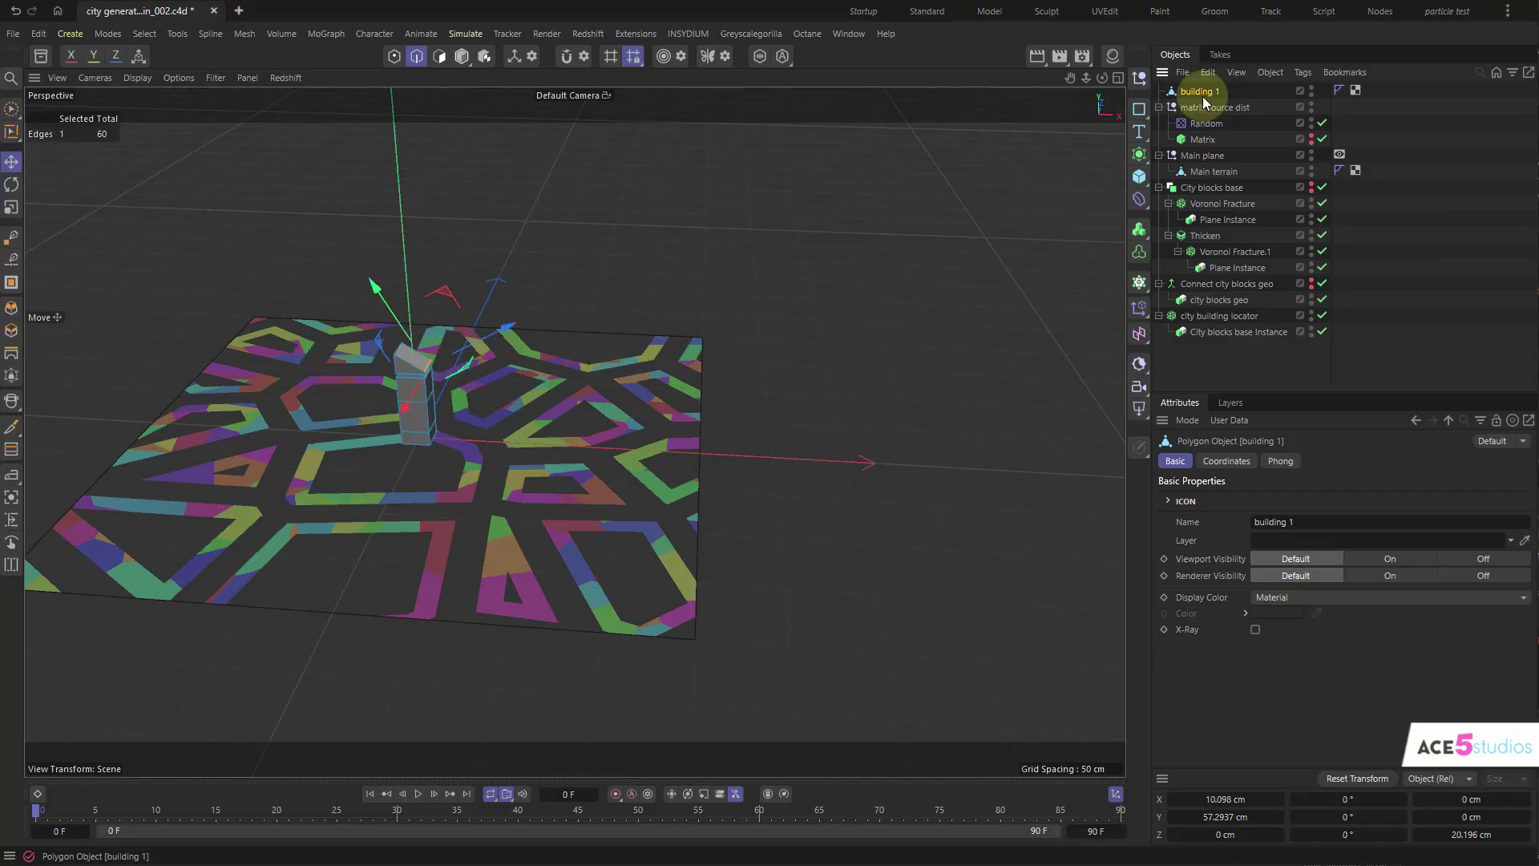
alt+click(1139, 283)
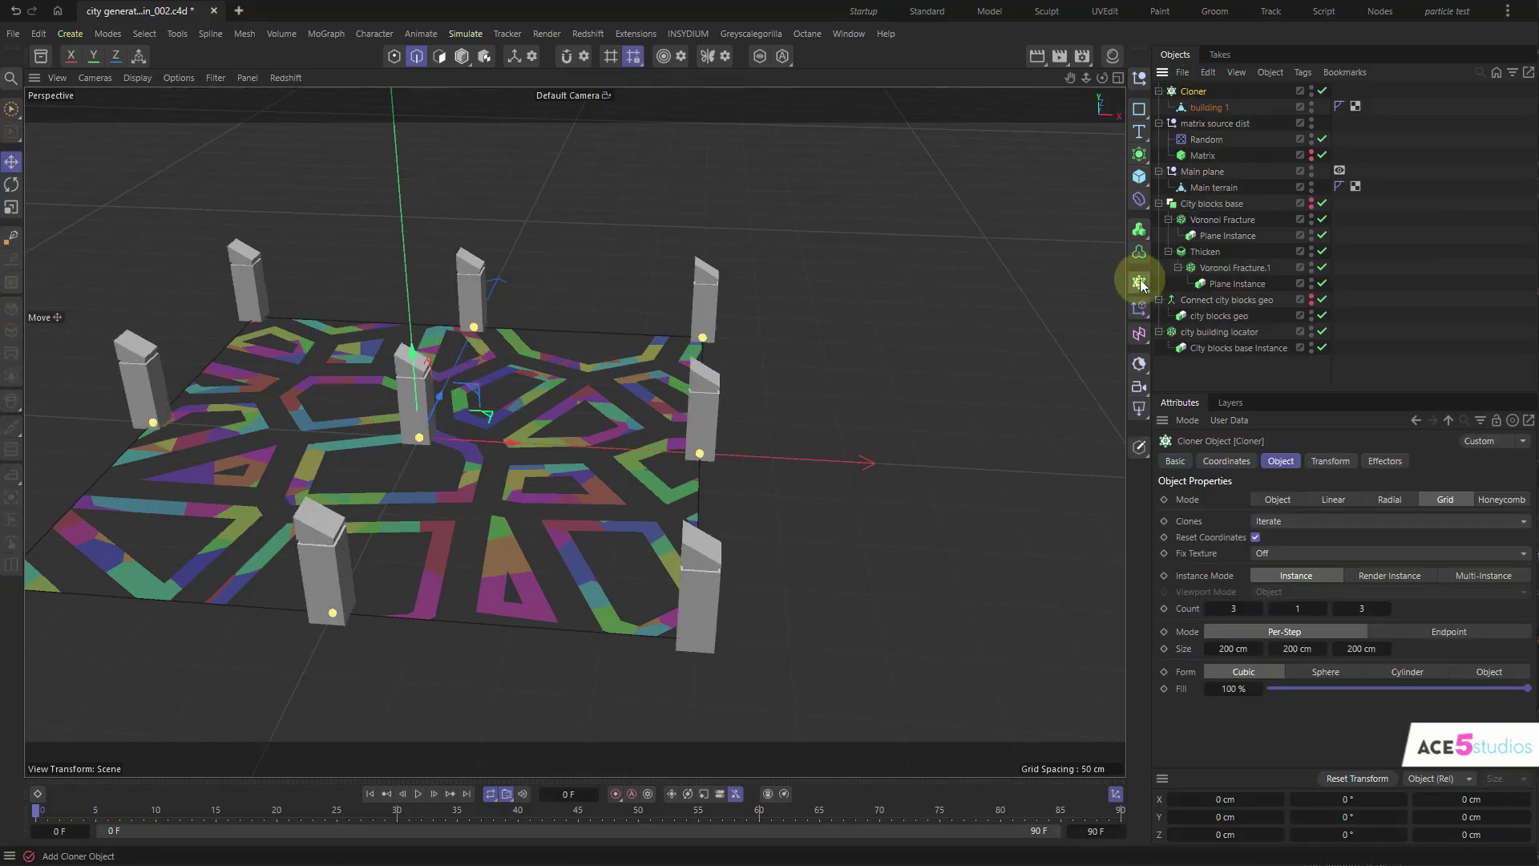
drag(1190, 89, 1226, 376)
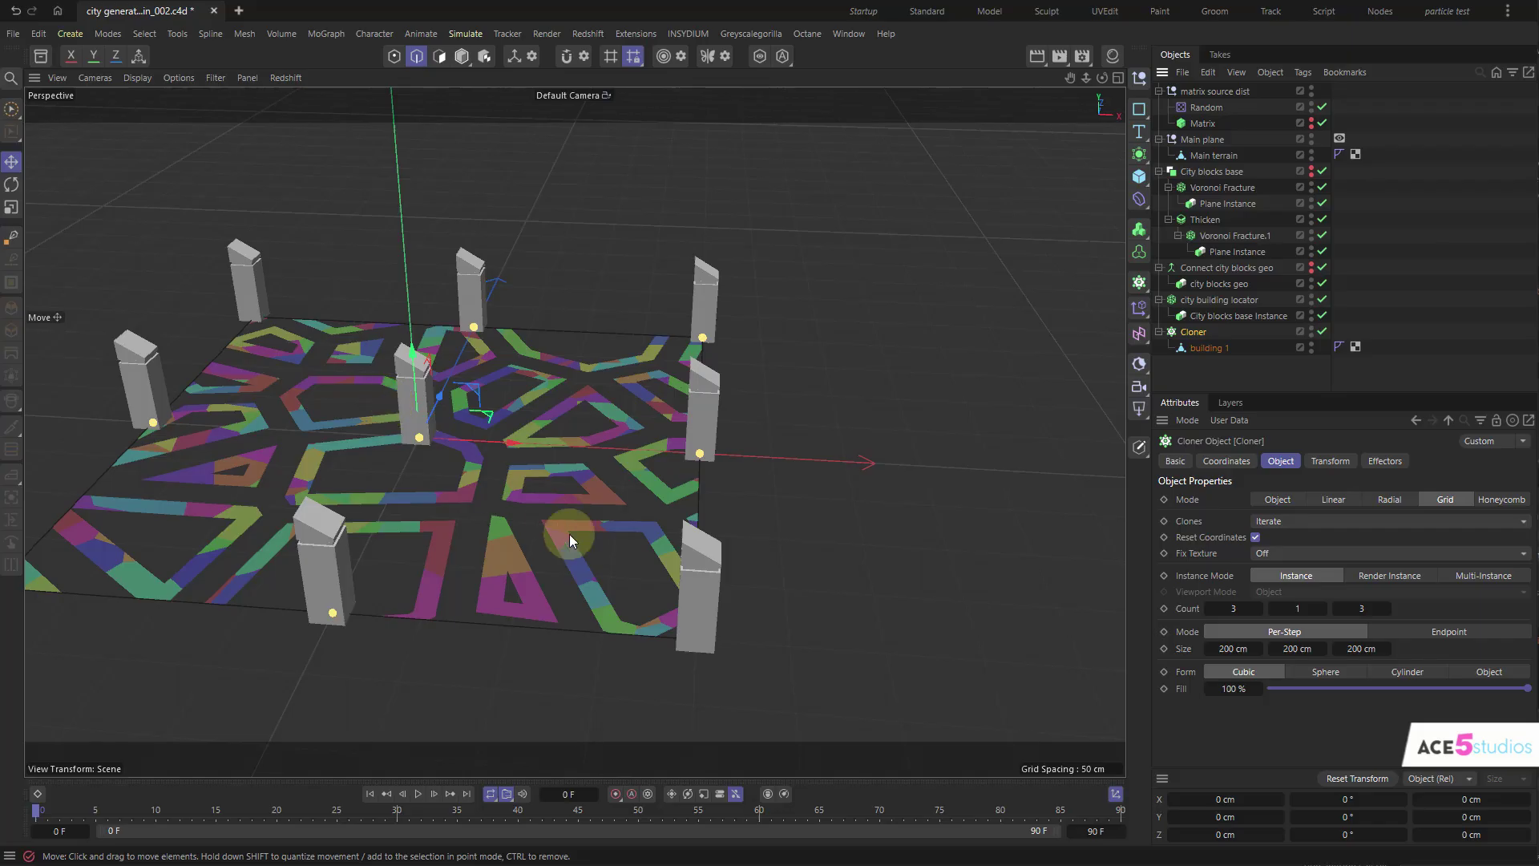
- Set the Cloner to Object mode and assign city building locator as its distribution object
click(1231, 303)
click(1198, 334)
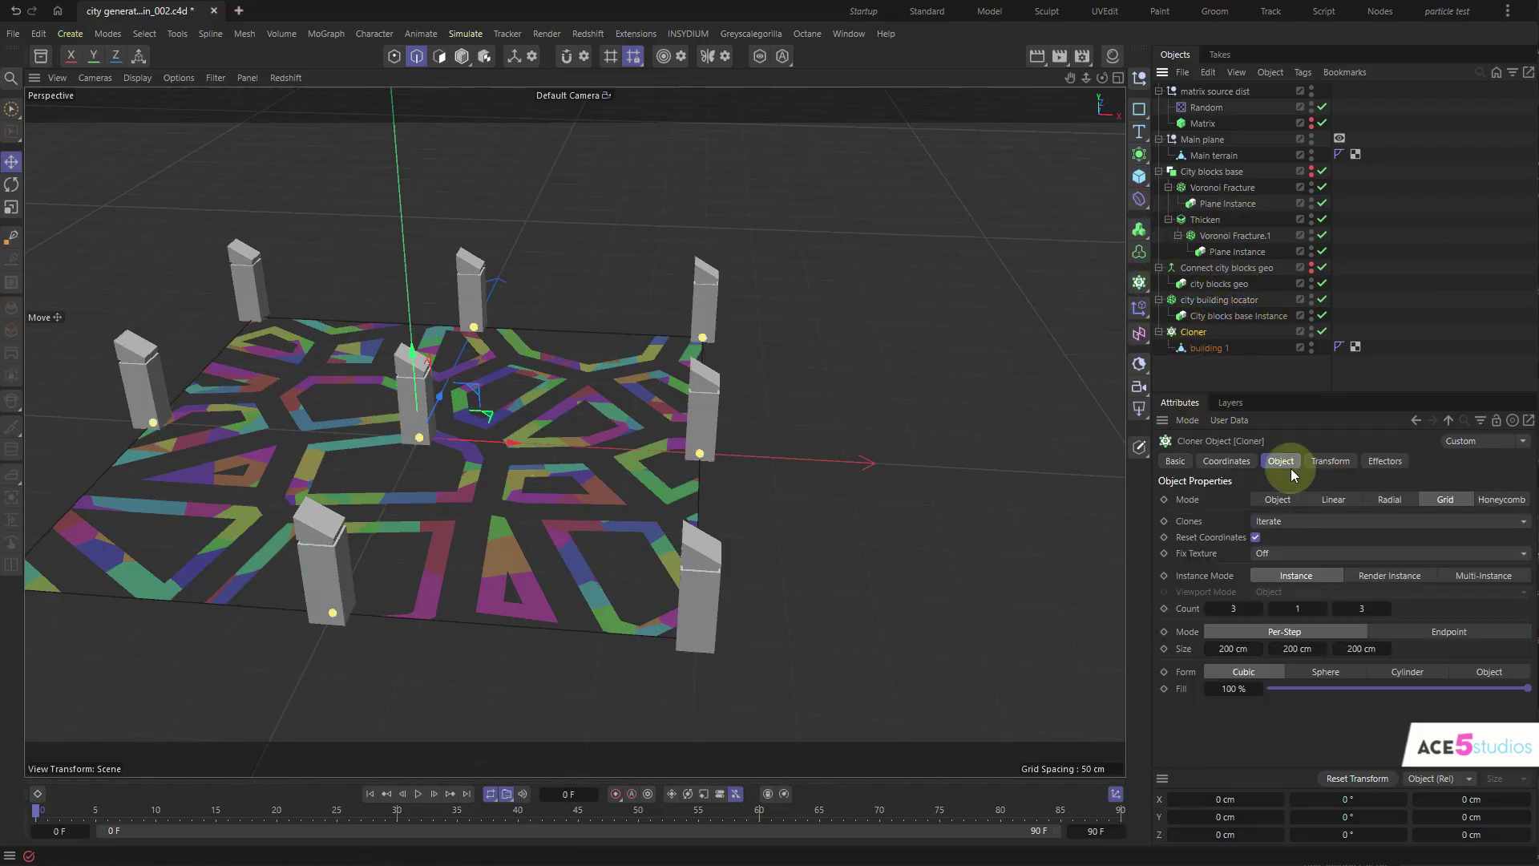
click(1303, 536)
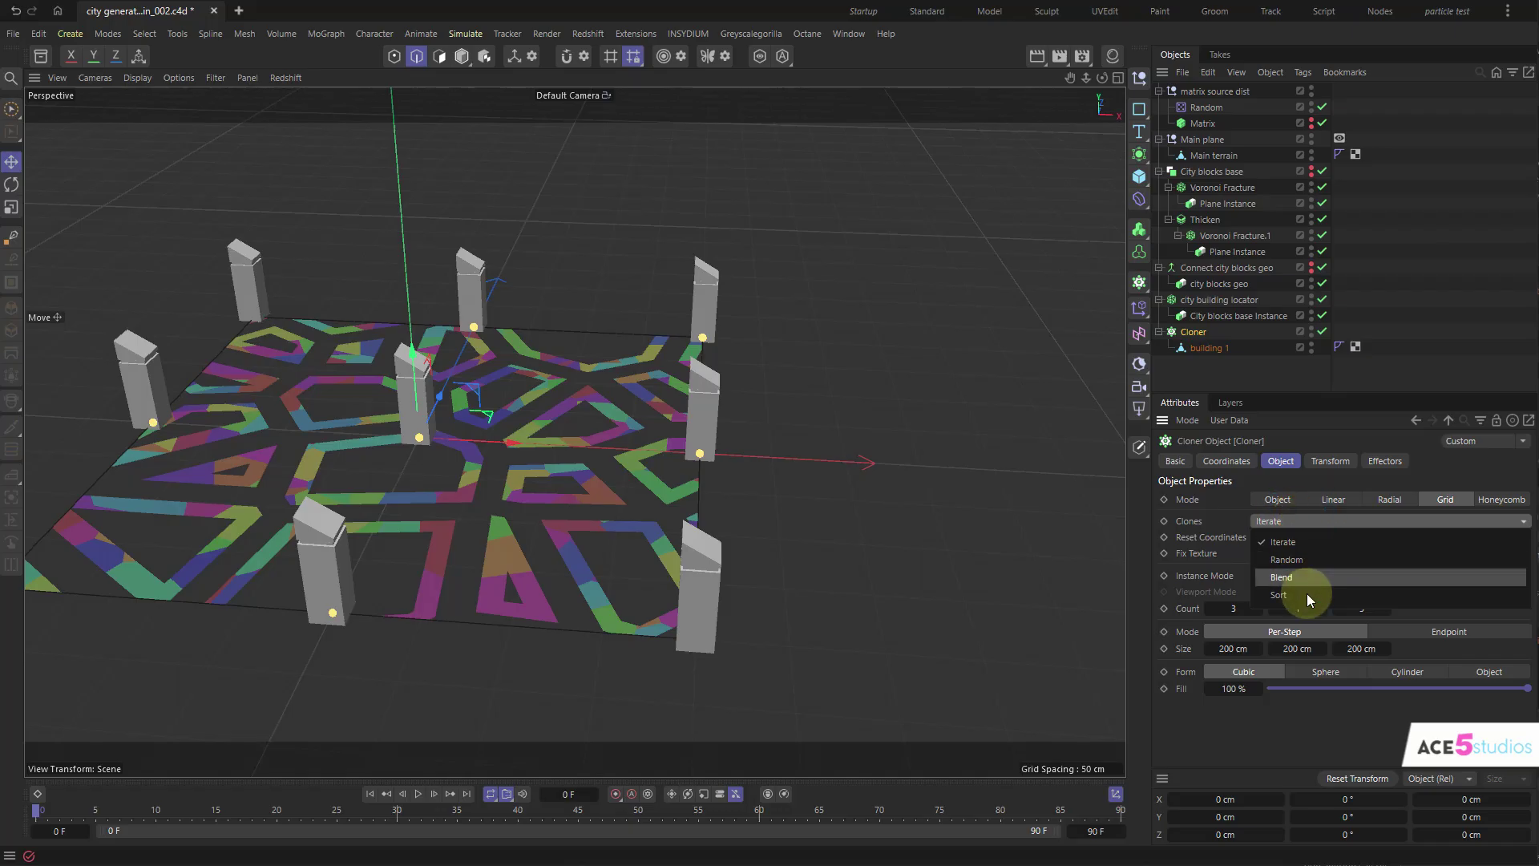
click(1282, 500)
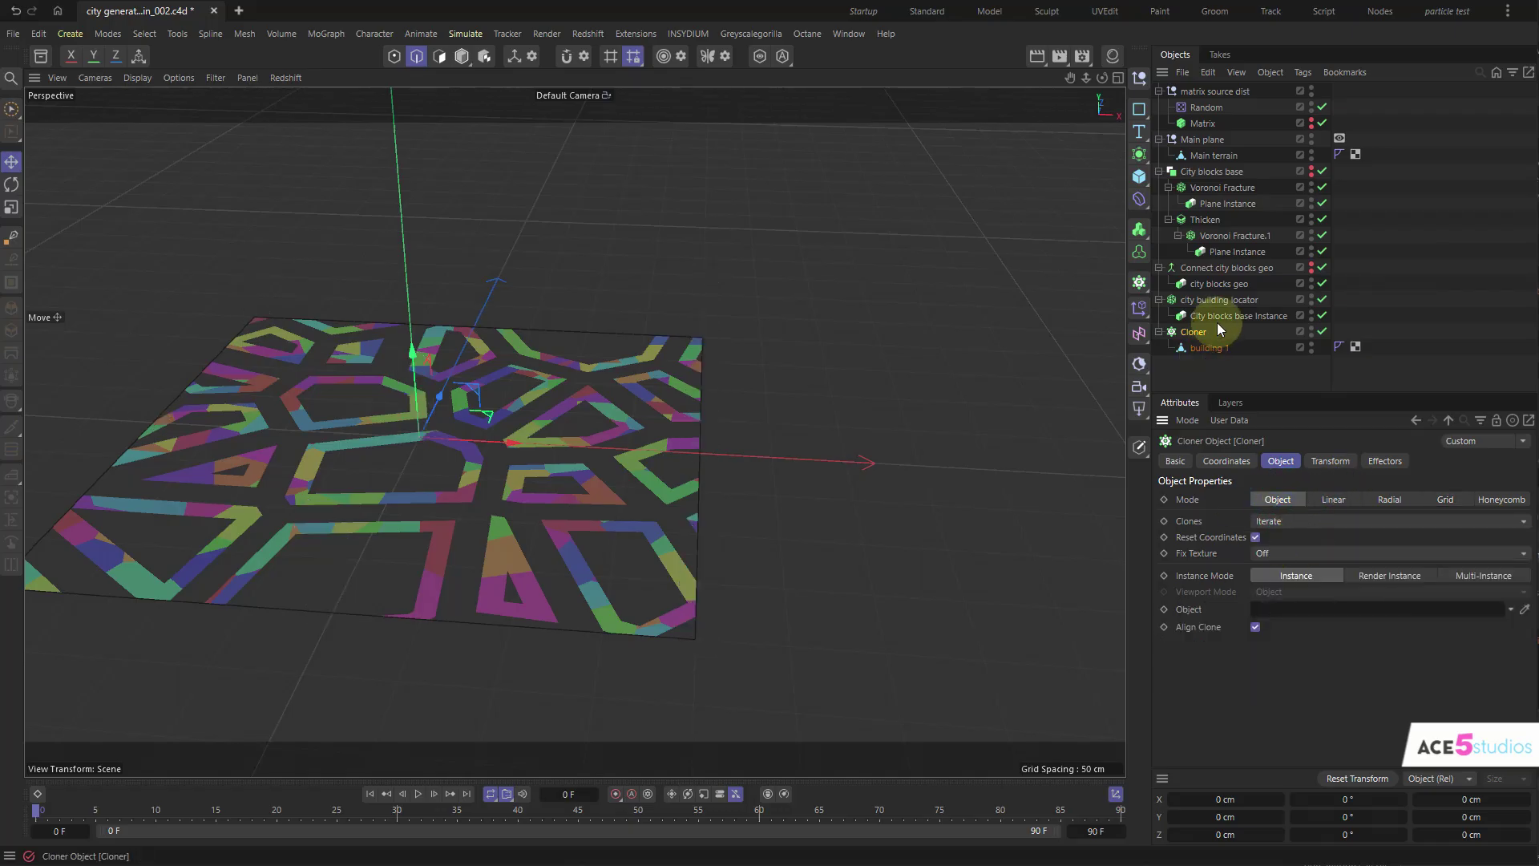
drag(1205, 301, 1330, 609)
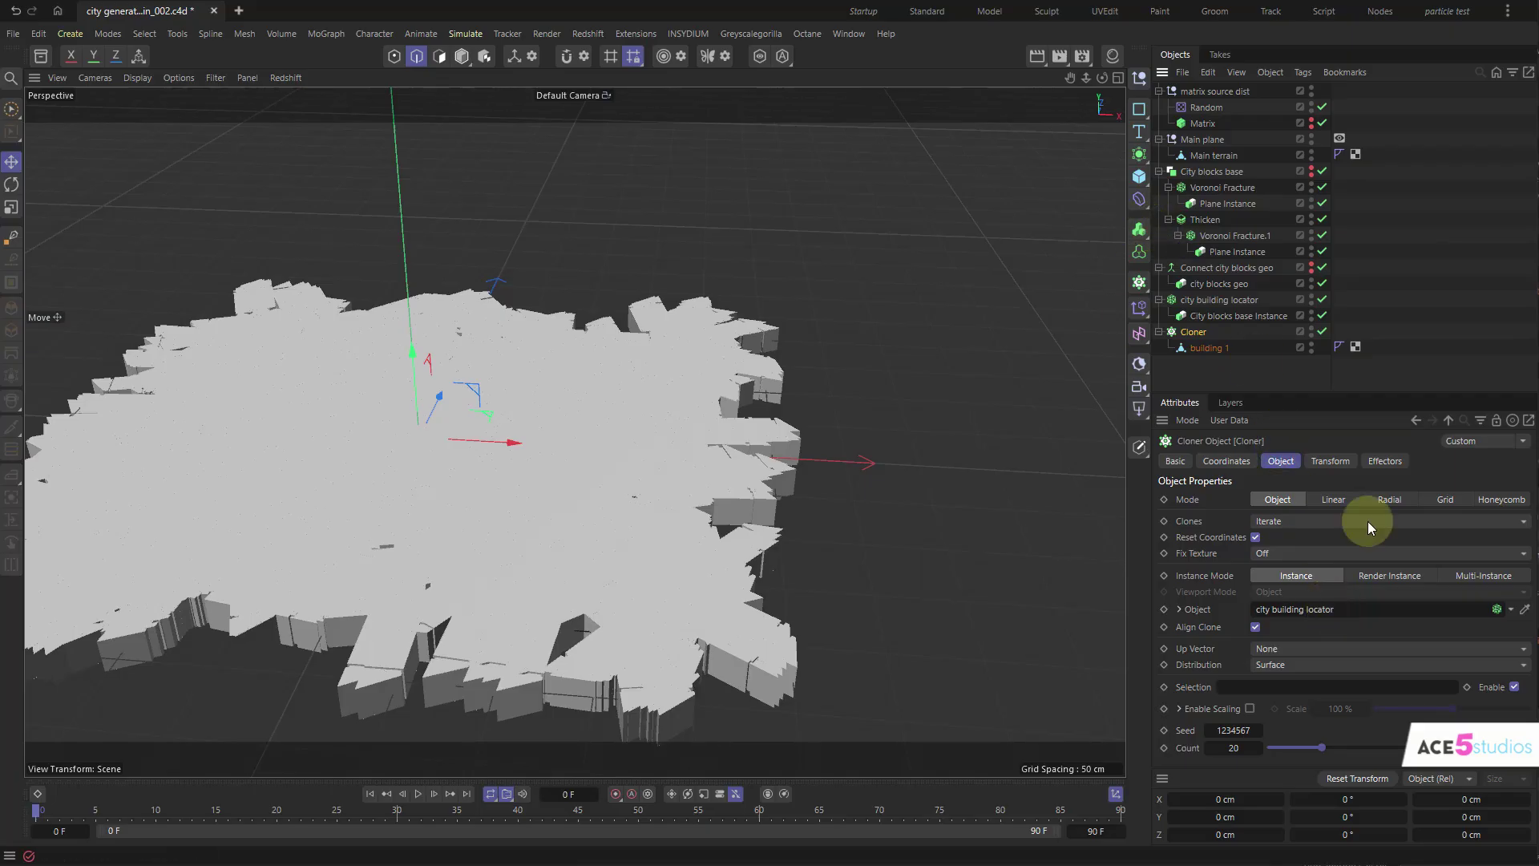
- Set the Cloner's transform pitch rotation (R.P) to -90° to stand the building clones upright
click(1328, 464)
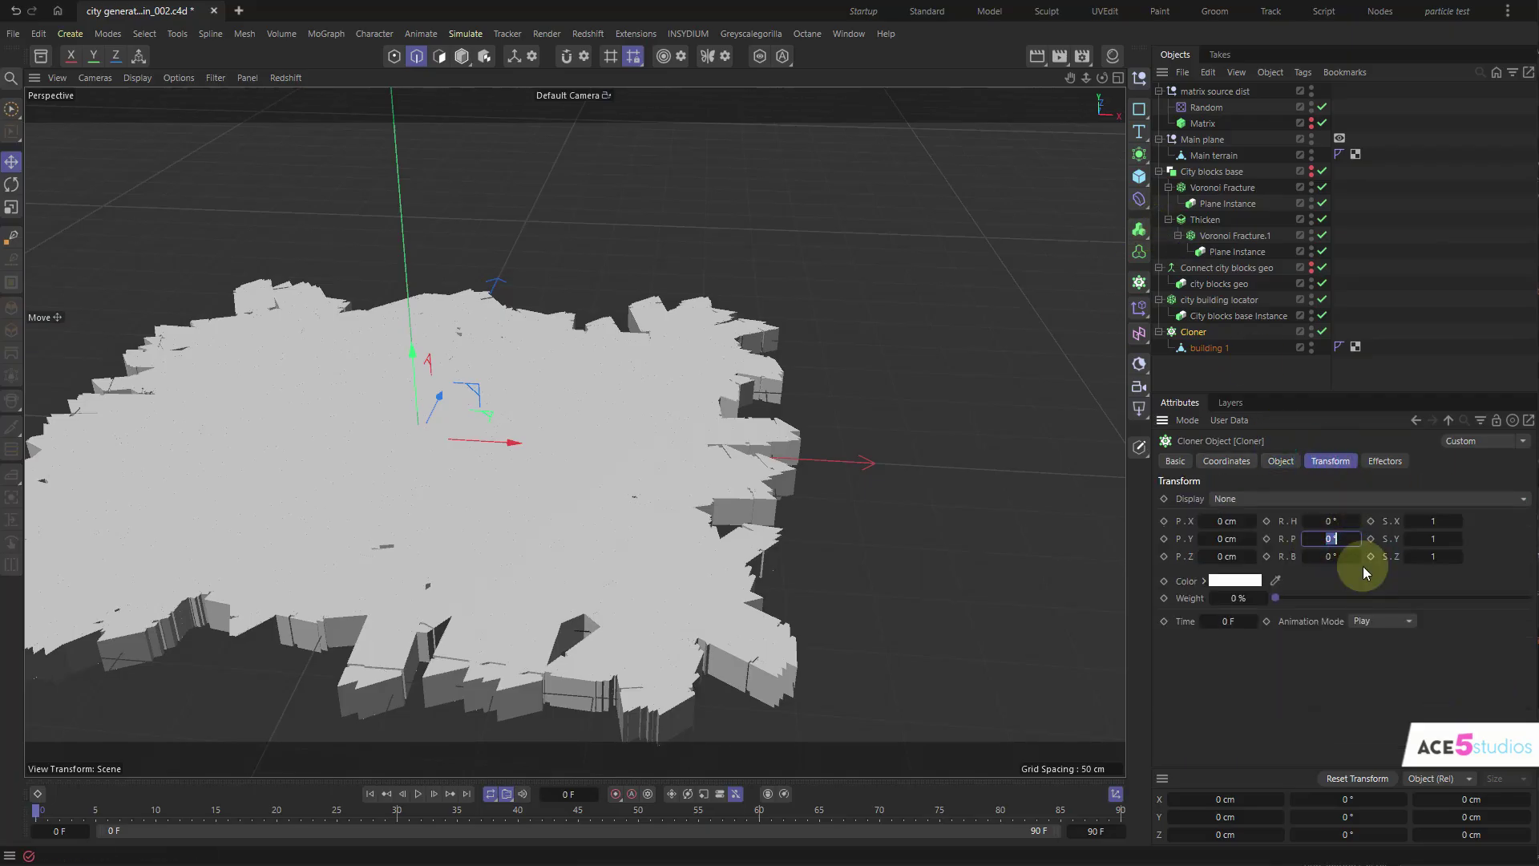
text(-90)
key(Return)
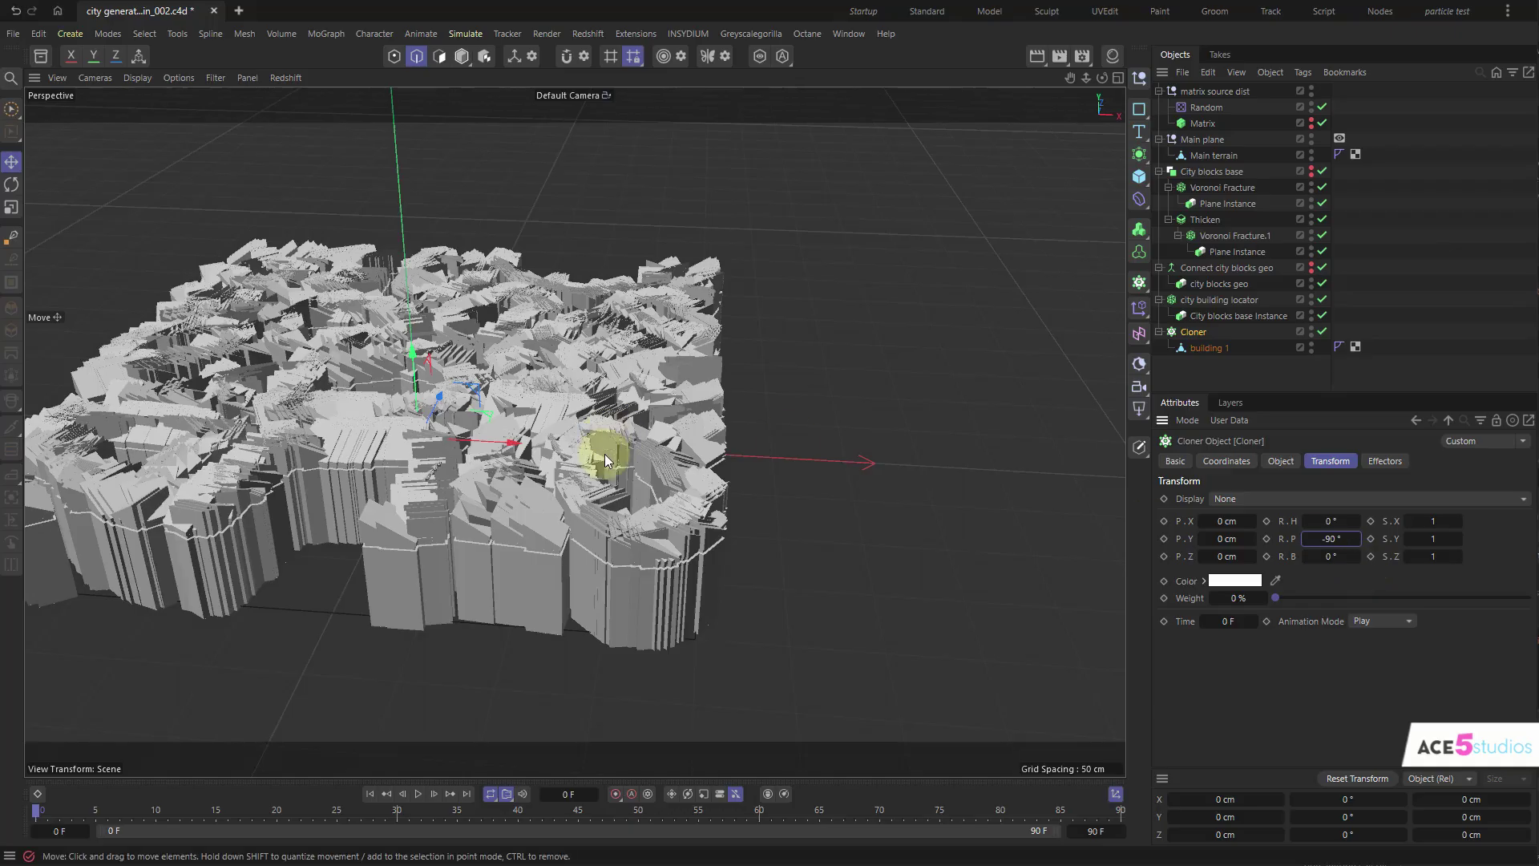
alt+drag(605, 454, 882, 420)
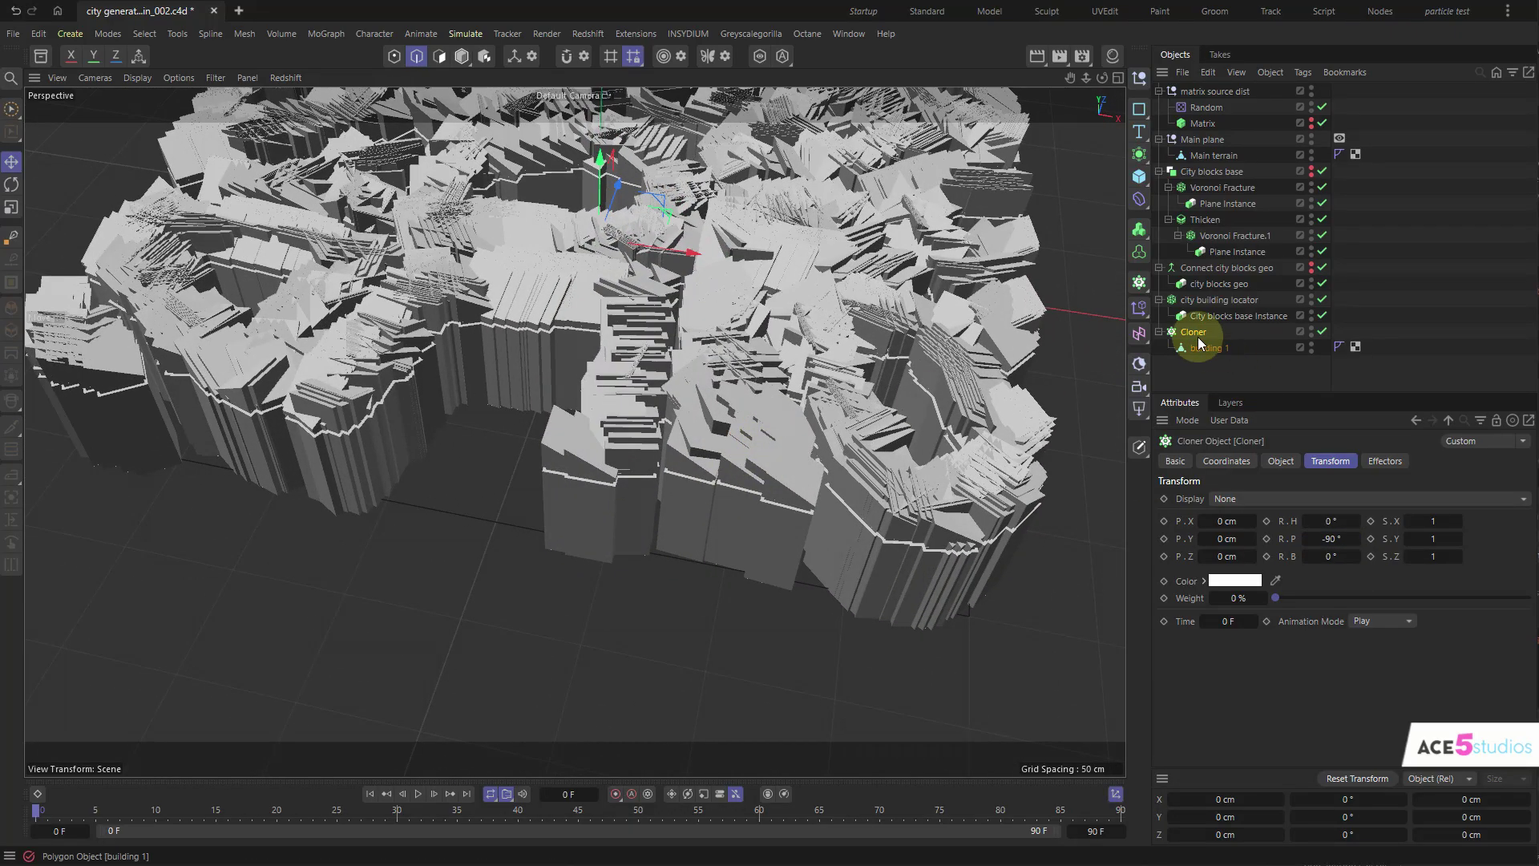
- Set the Cloner's distribution to Polygon Center
click(1280, 462)
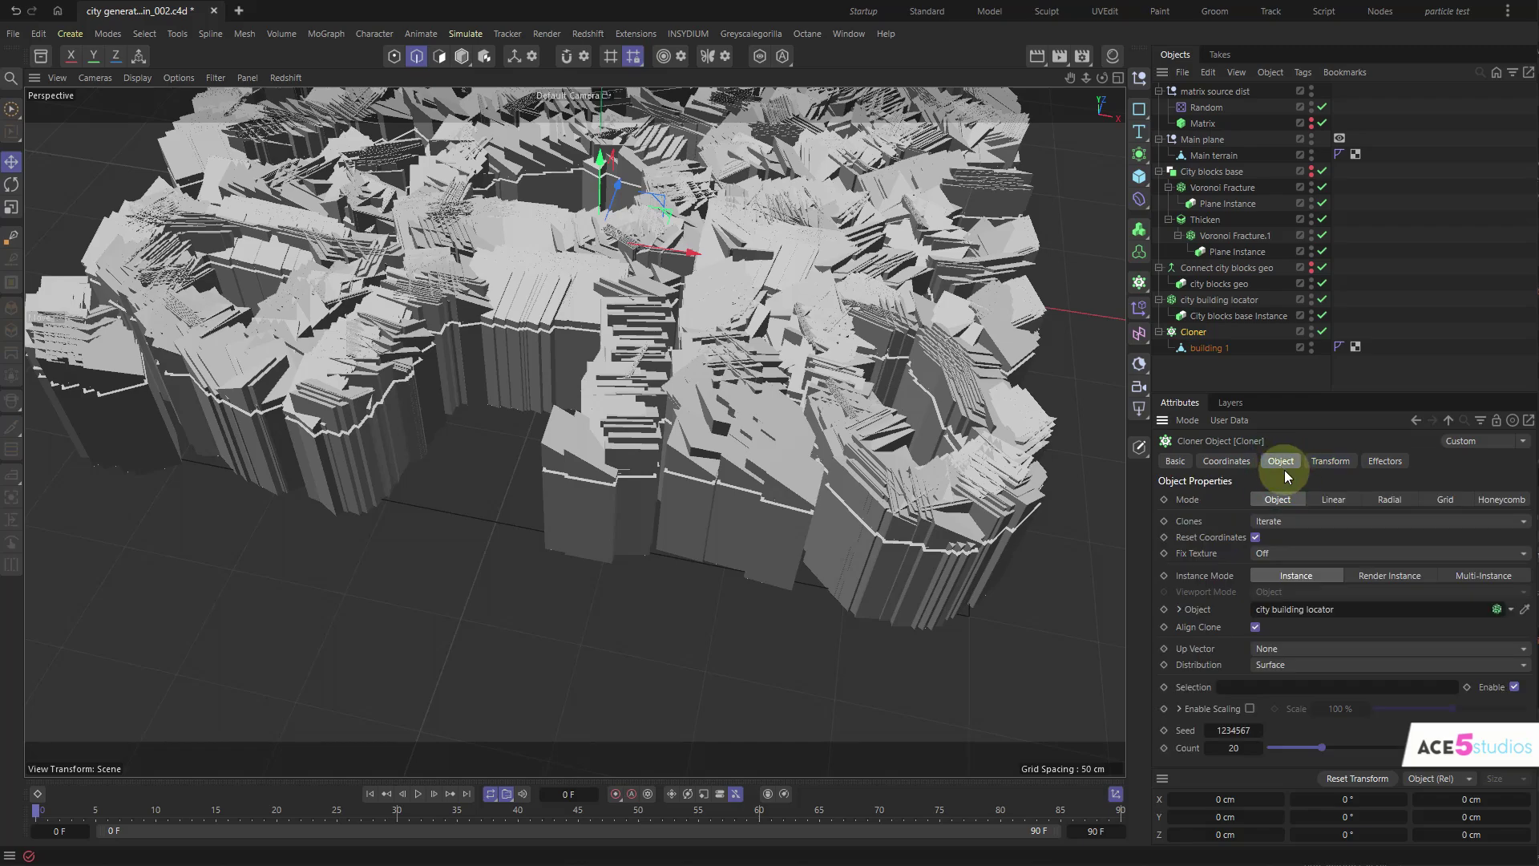
click(1319, 664)
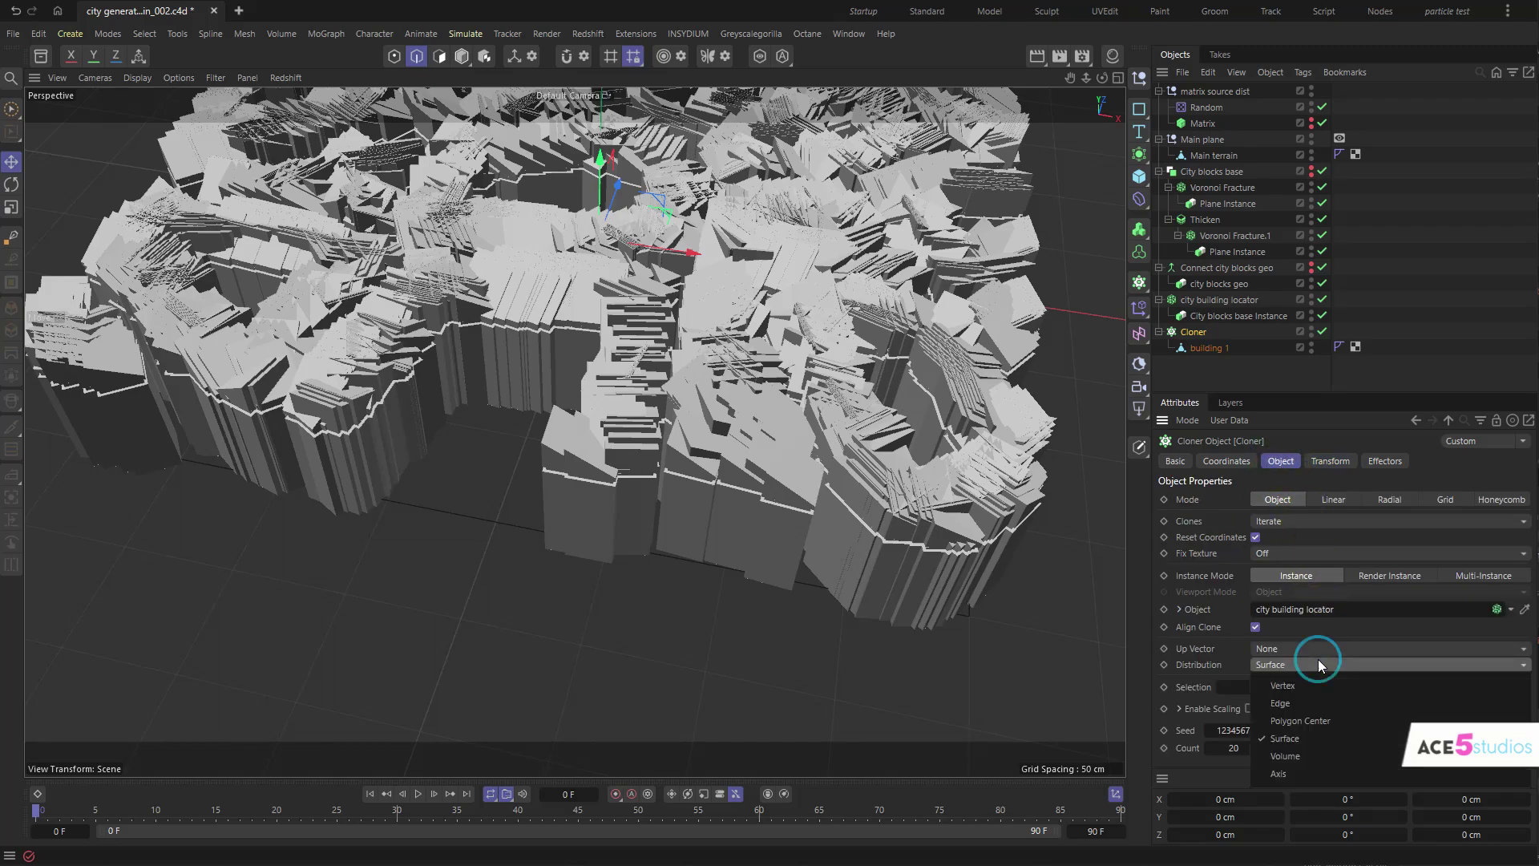
click(1321, 718)
alt+drag(705, 401, 745, 388)
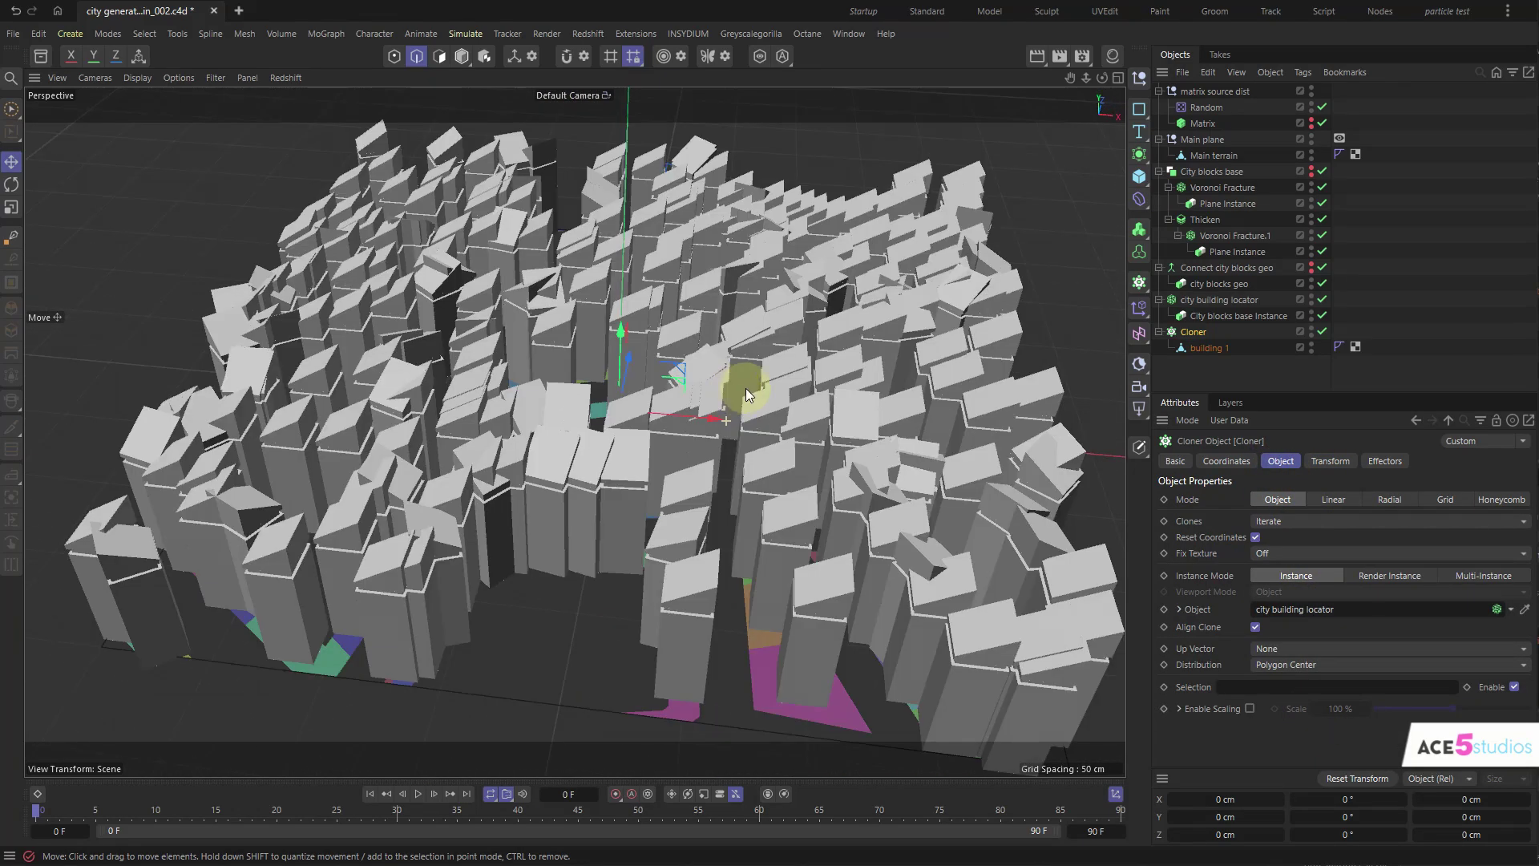
- Scale building 1 down as a whole object in Model mode to about 11.2 × 38.5 × 11.2 cm
click(1207, 346)
key(t)
drag(817, 290, 822, 295)
key(ctrl+z)
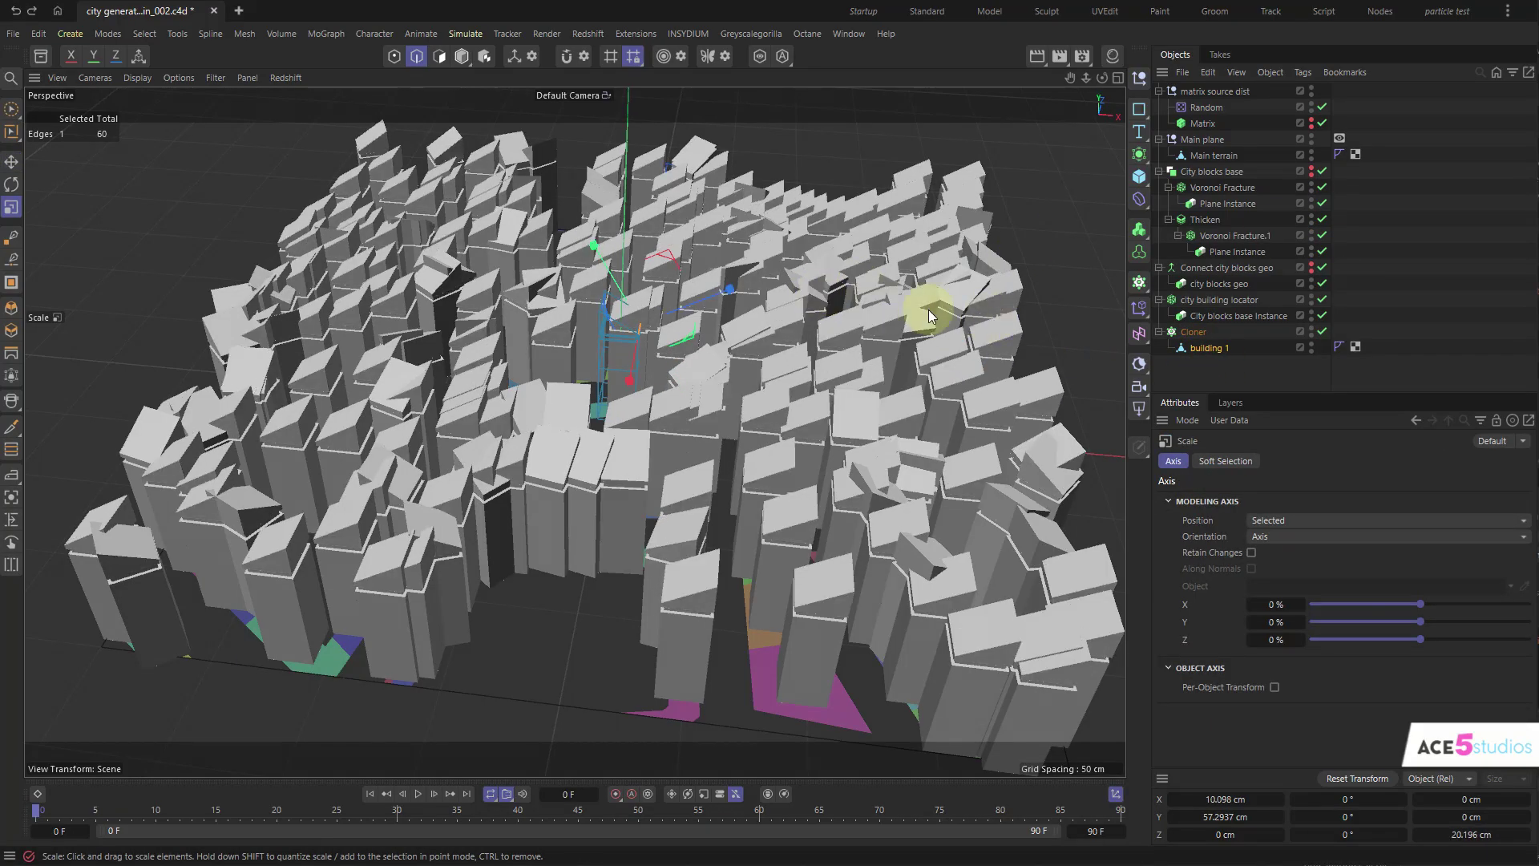
click(462, 56)
drag(995, 222, 663, 431)
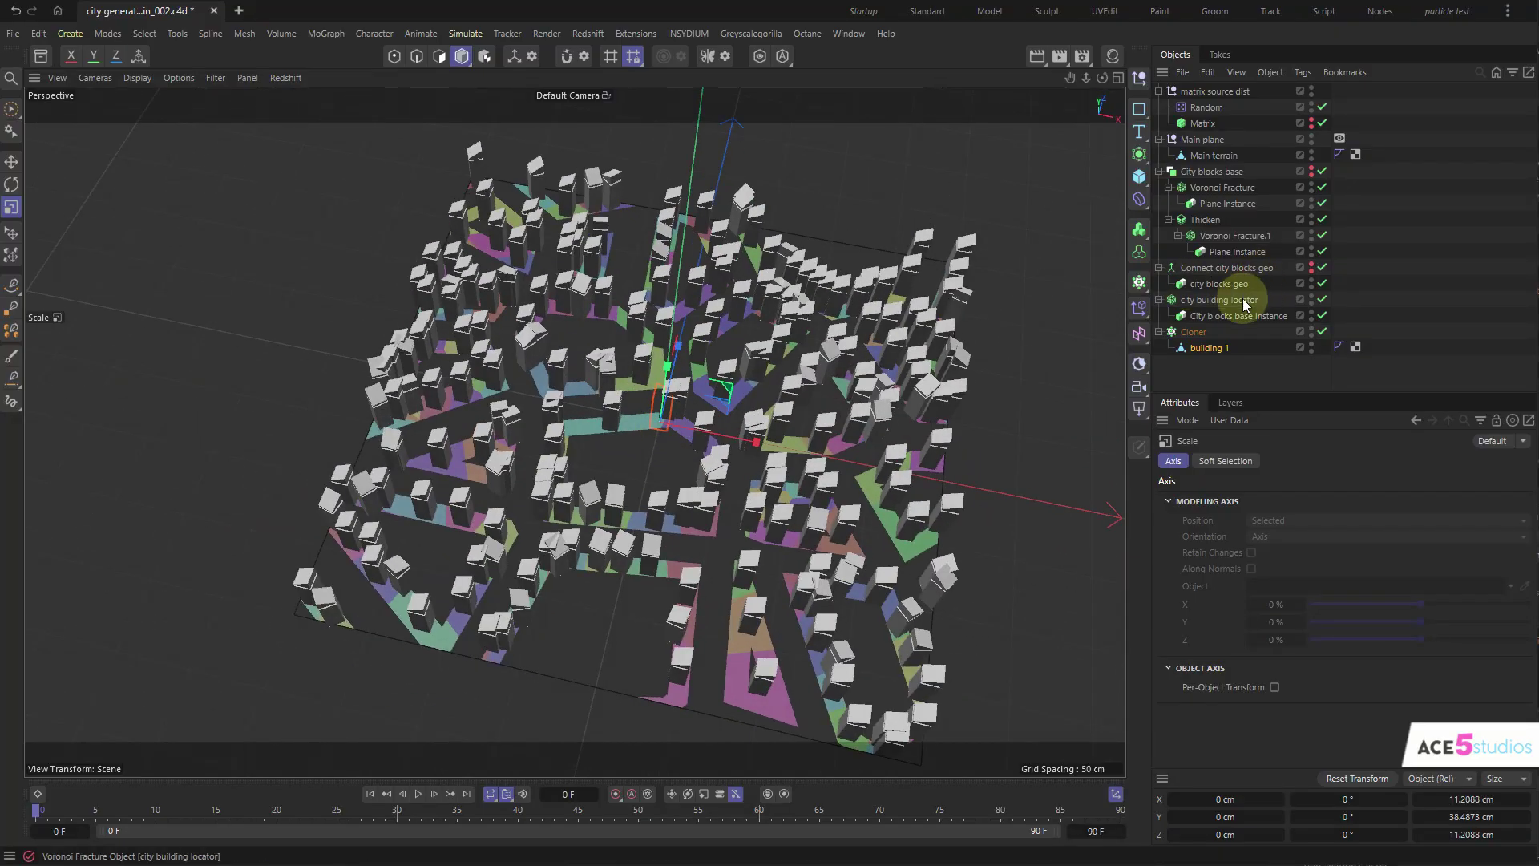
- Try different fragment offsets on Voronoi Fracture.1 inside the Thicken object, and settle on 24.1 cm
click(1216, 237)
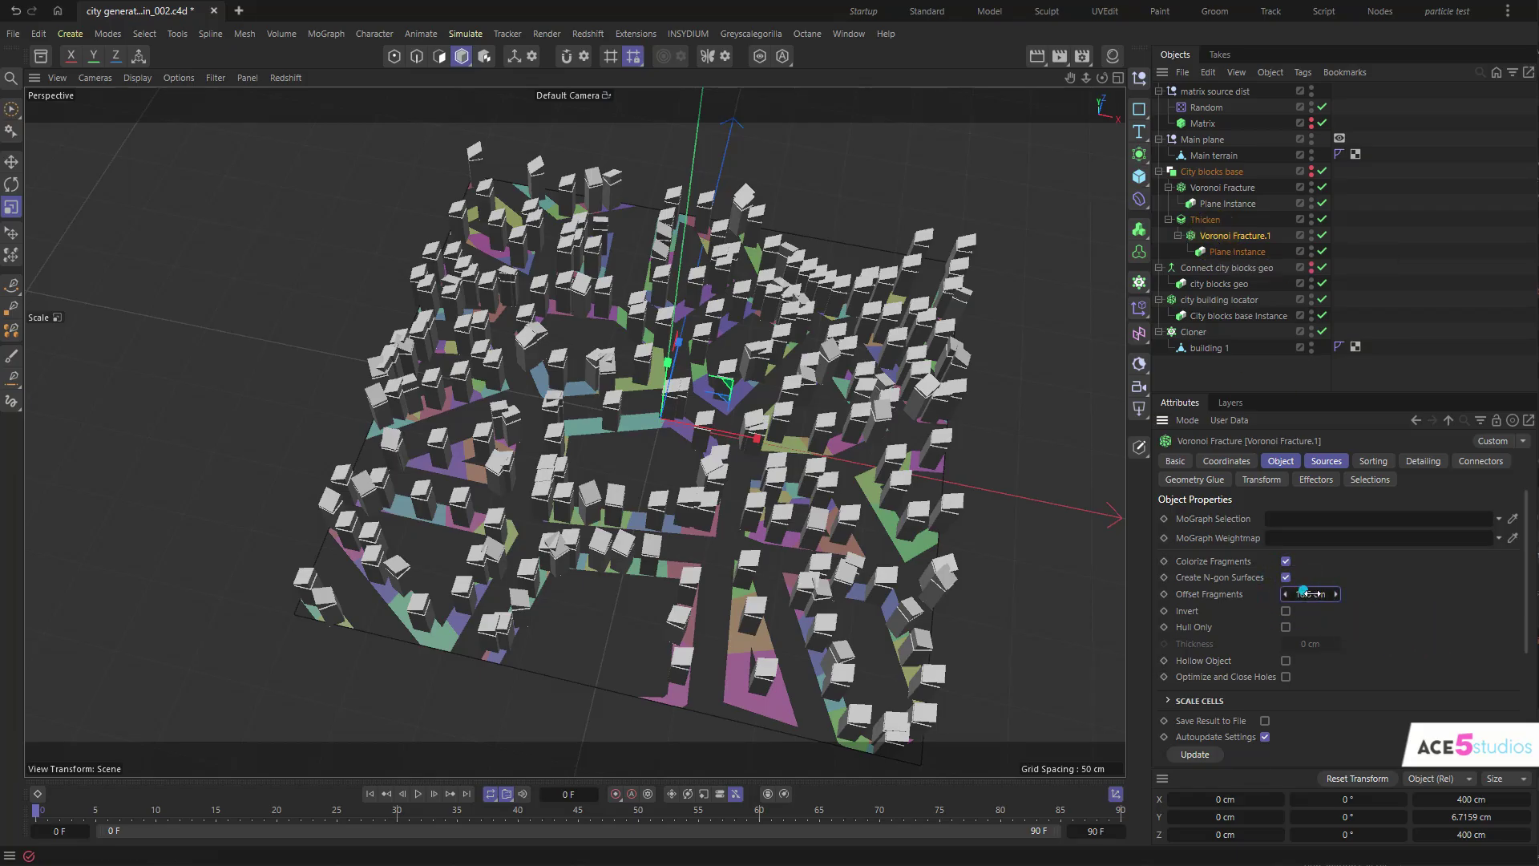
drag(1315, 593, 1318, 594)
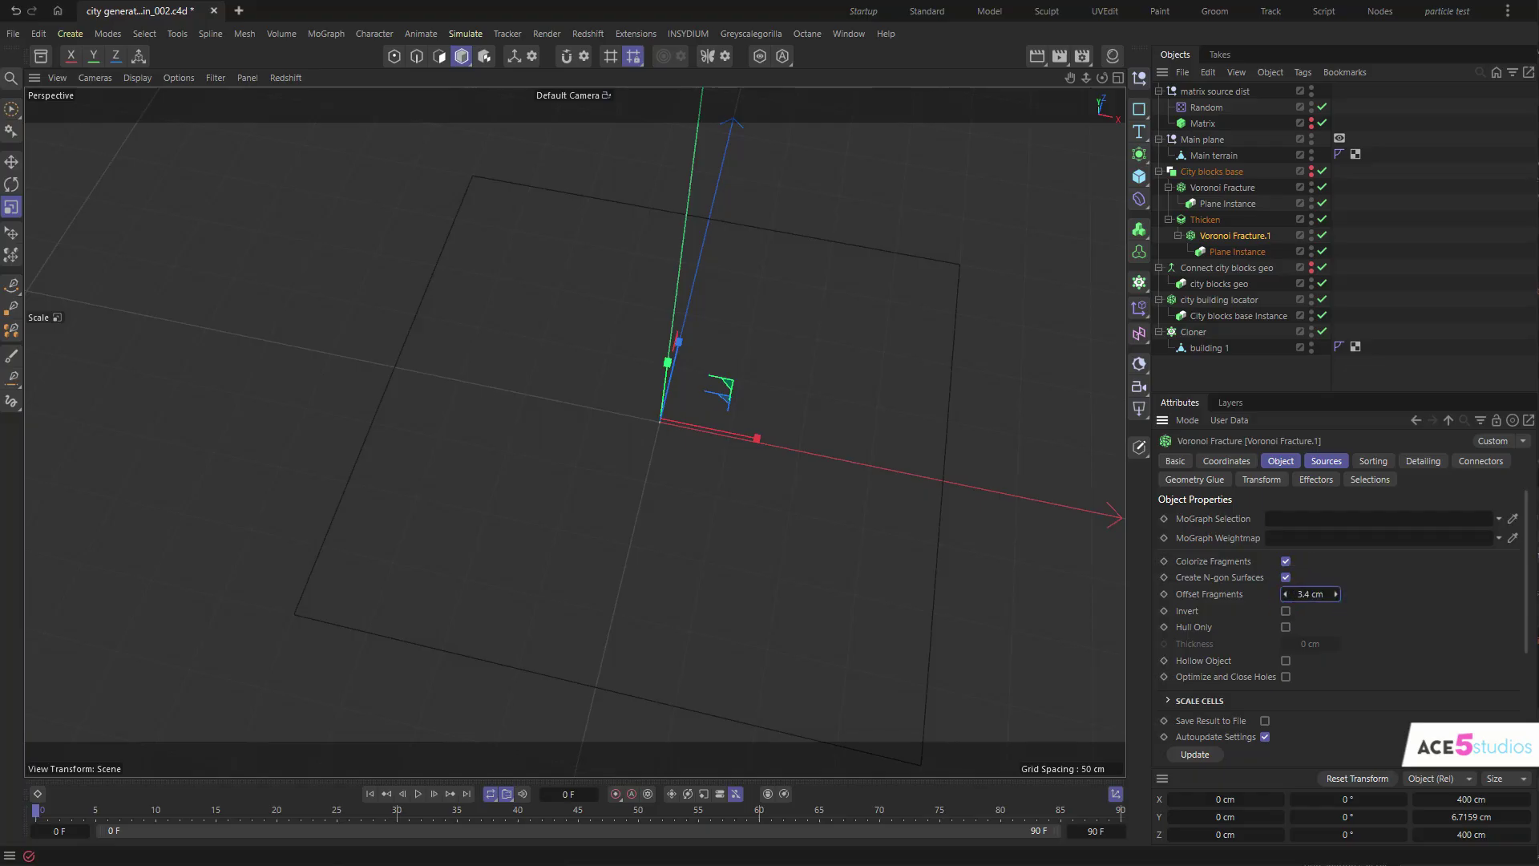
drag(1315, 593, 1311, 635)
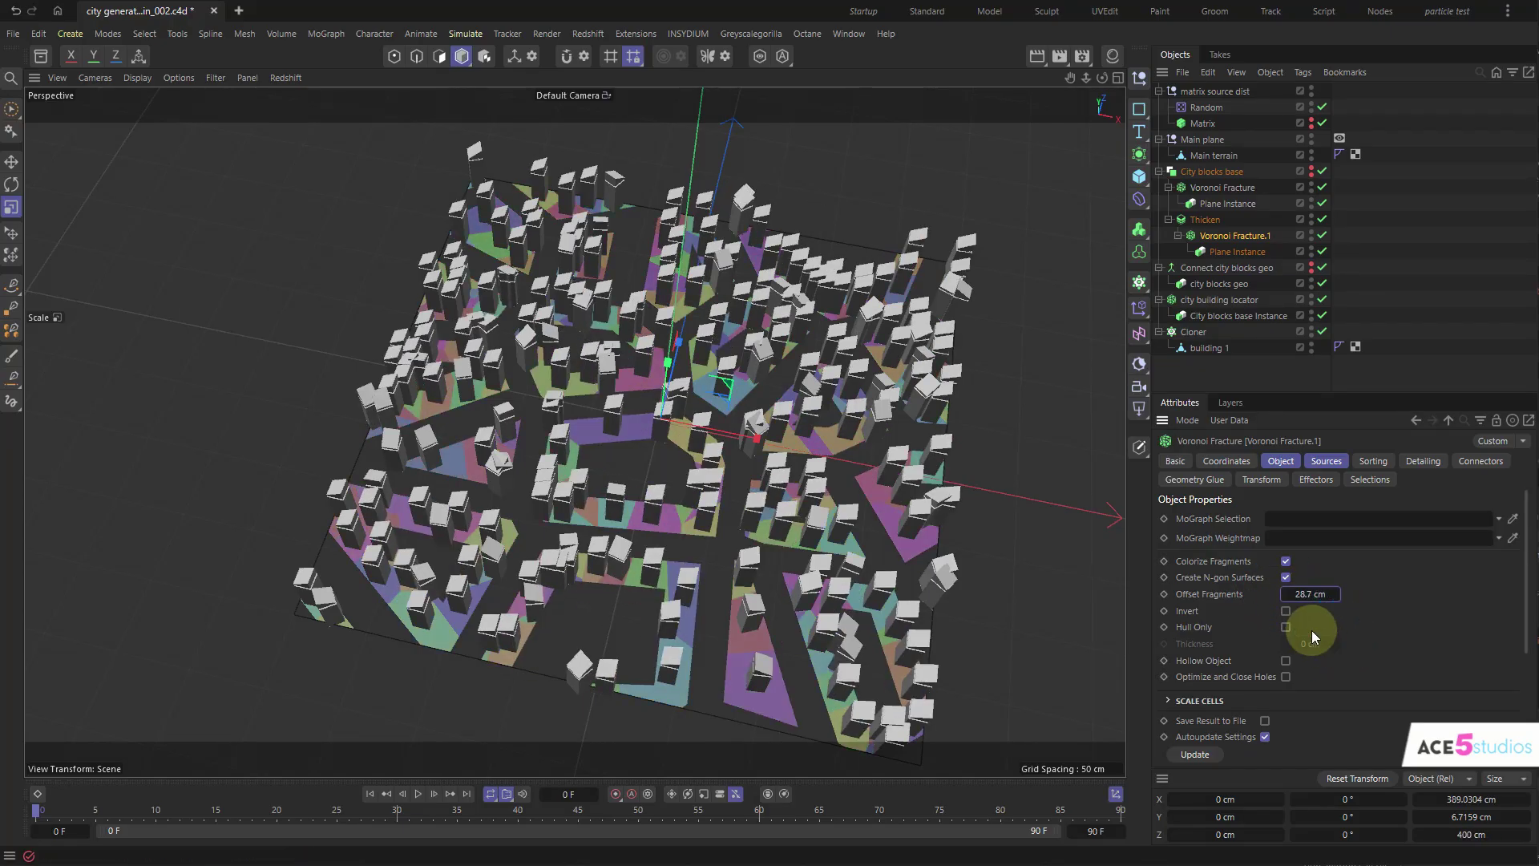
alt+drag(673, 504, 642, 554)
alt+right_drag(642, 555, 696, 550)
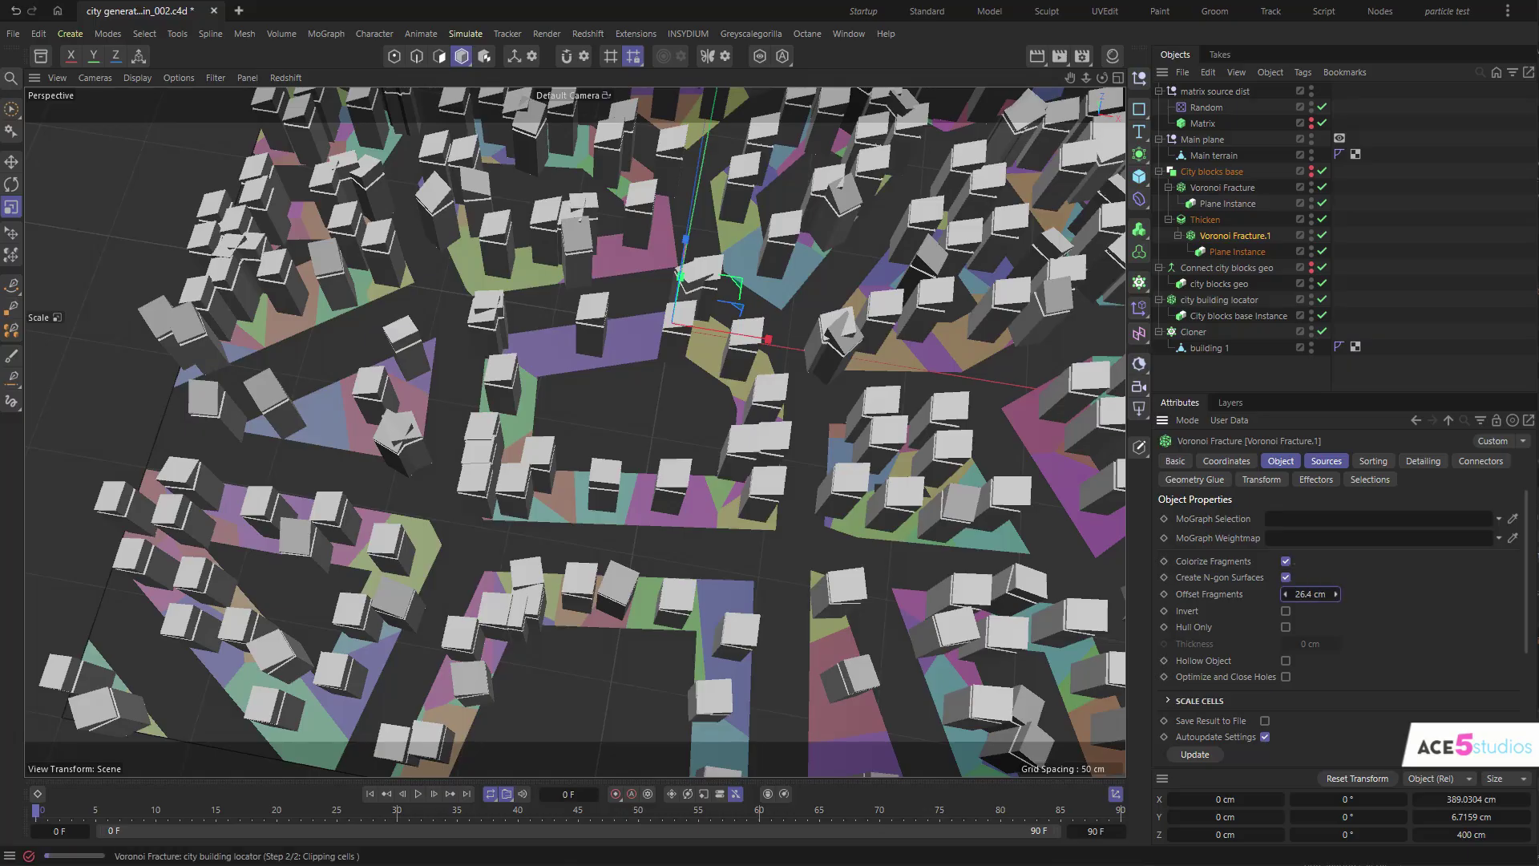
drag(1310, 594, 1291, 594)
alt+right_drag(850, 461, 798, 466)
alt+middle_drag(798, 466, 670, 551)
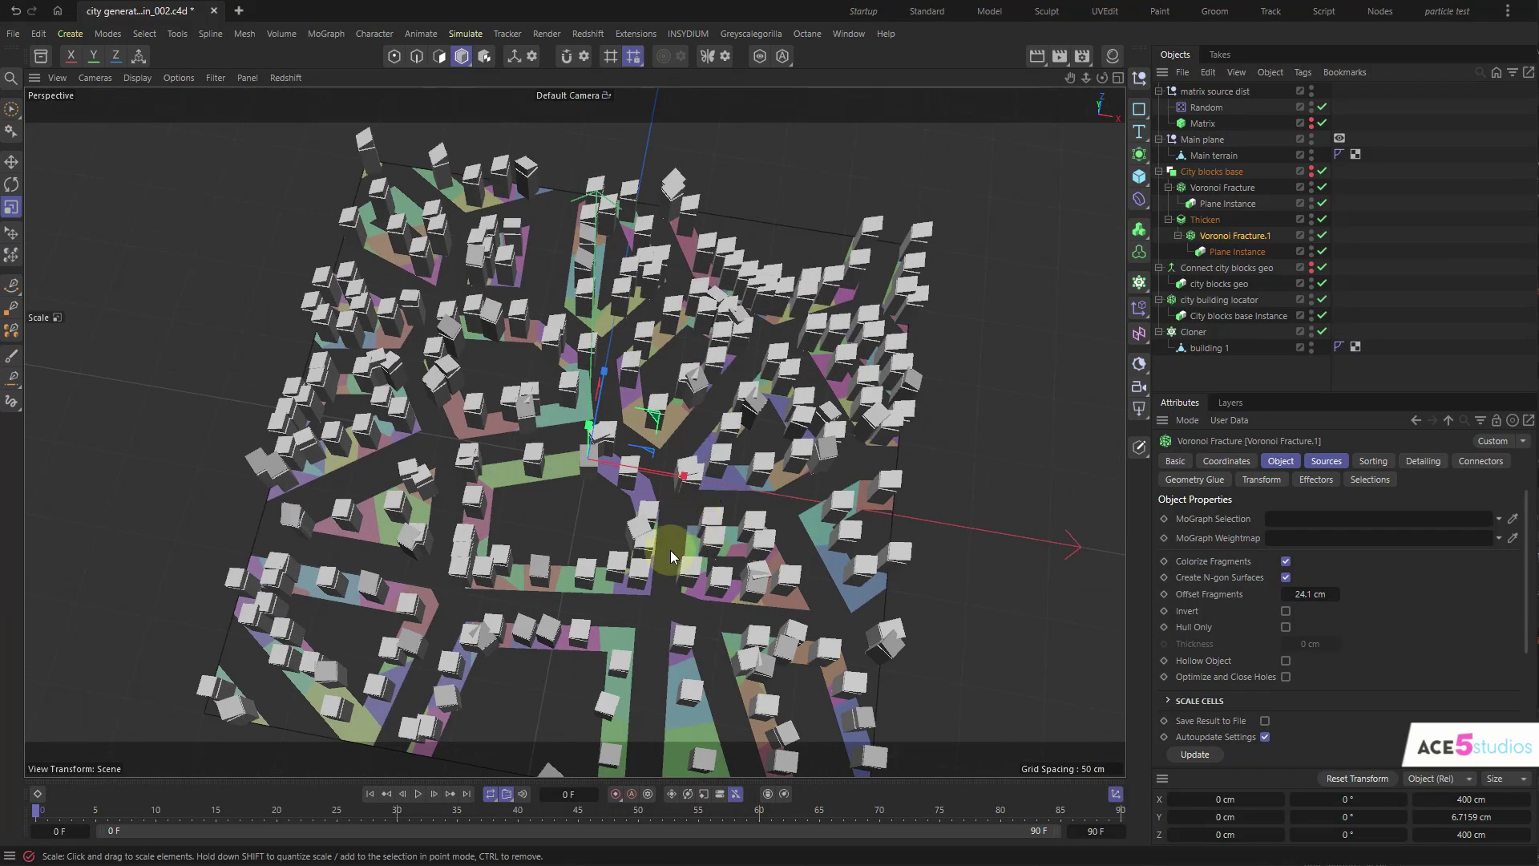
- Set the Matrix grid count to 13 by 1 by 10 for more city blocks
click(1202, 124)
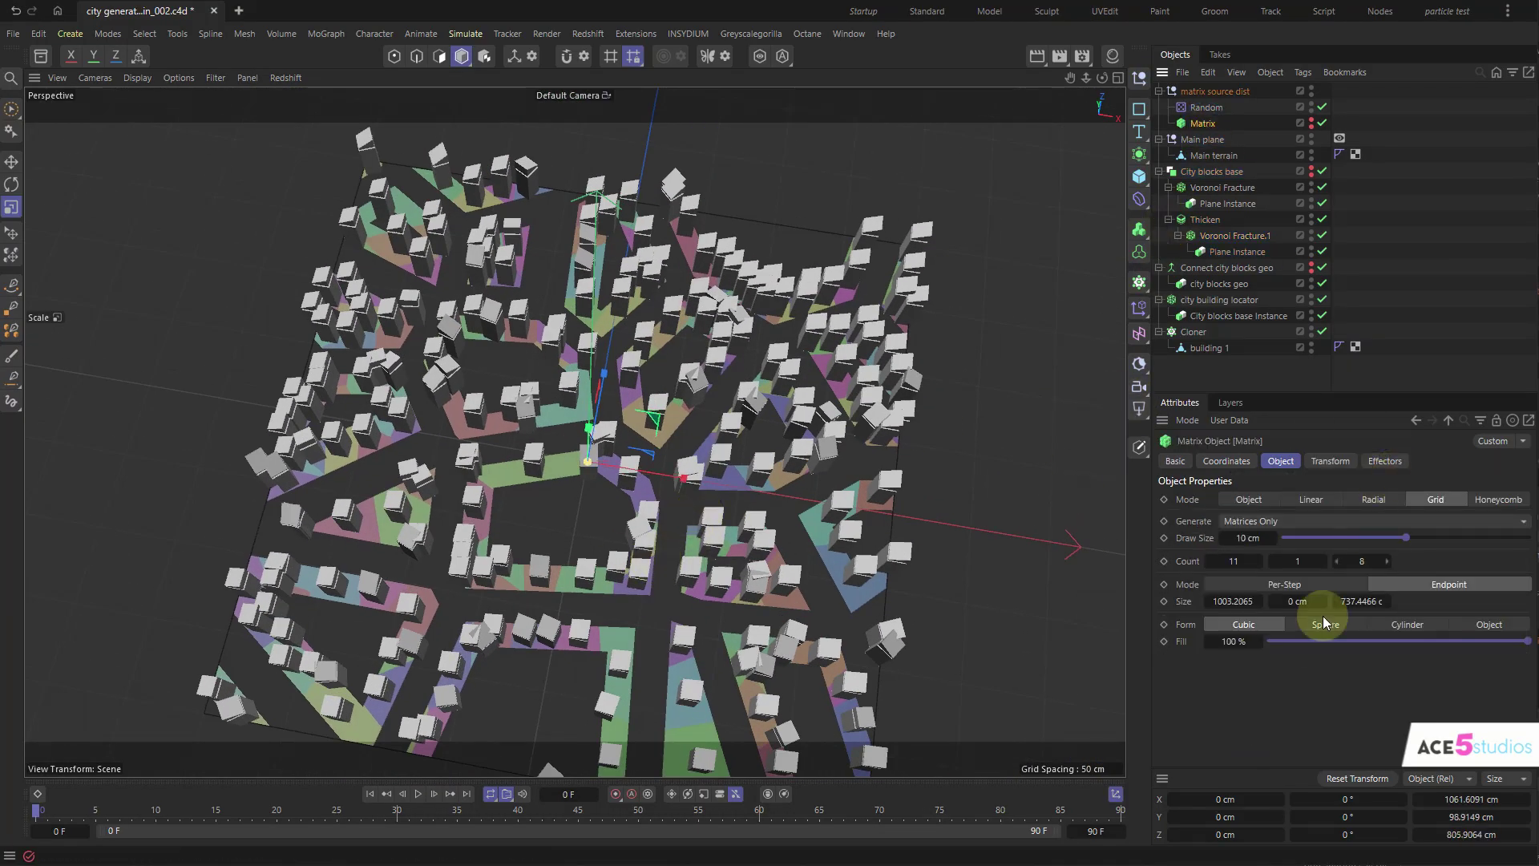
click(1256, 562)
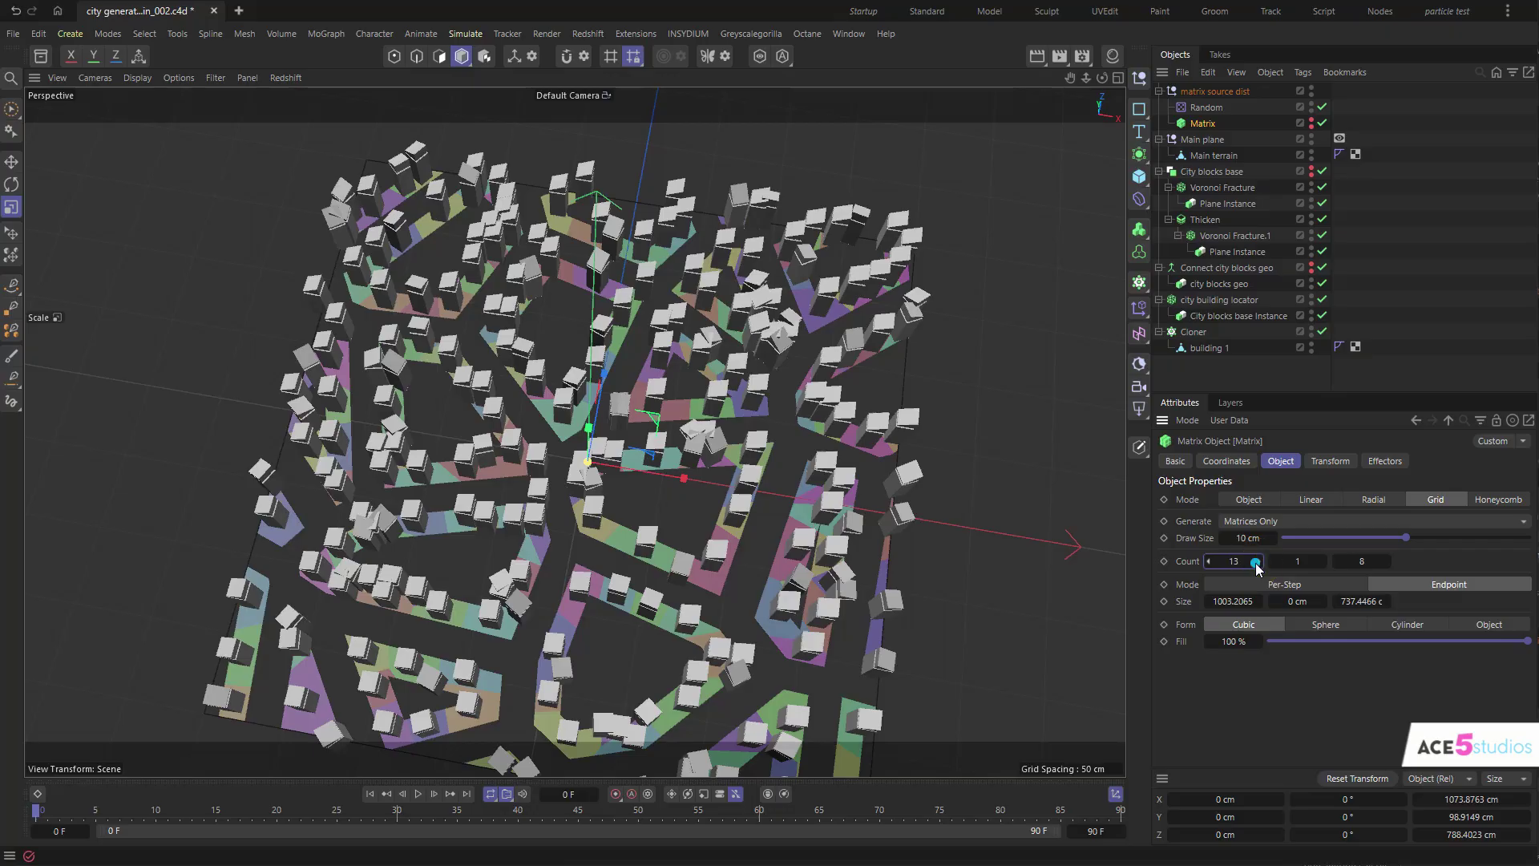
click(1368, 555)
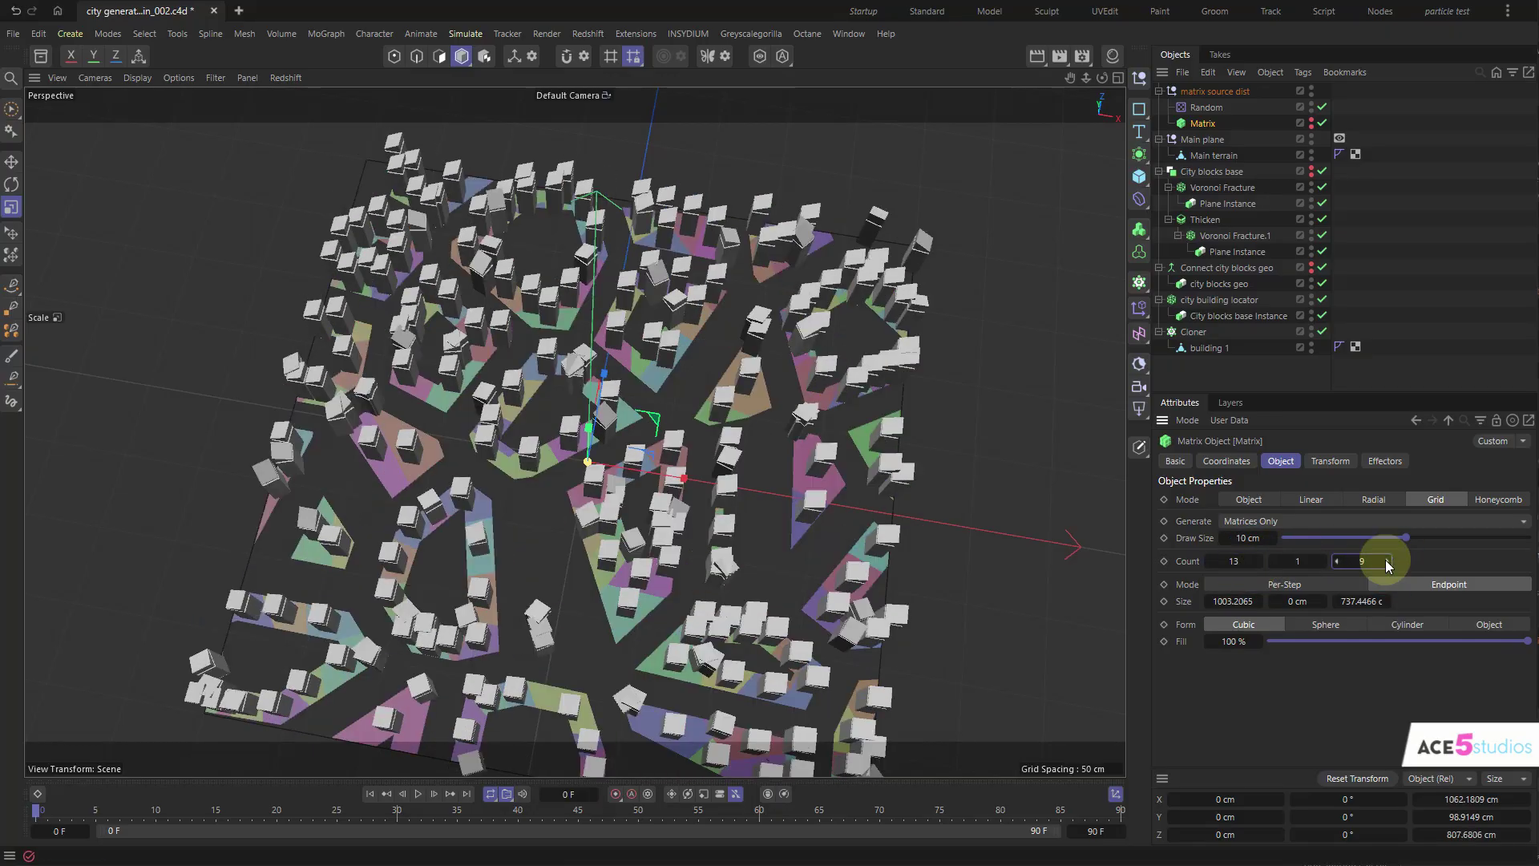
click(1386, 560)
alt+drag(598, 551, 511, 637)
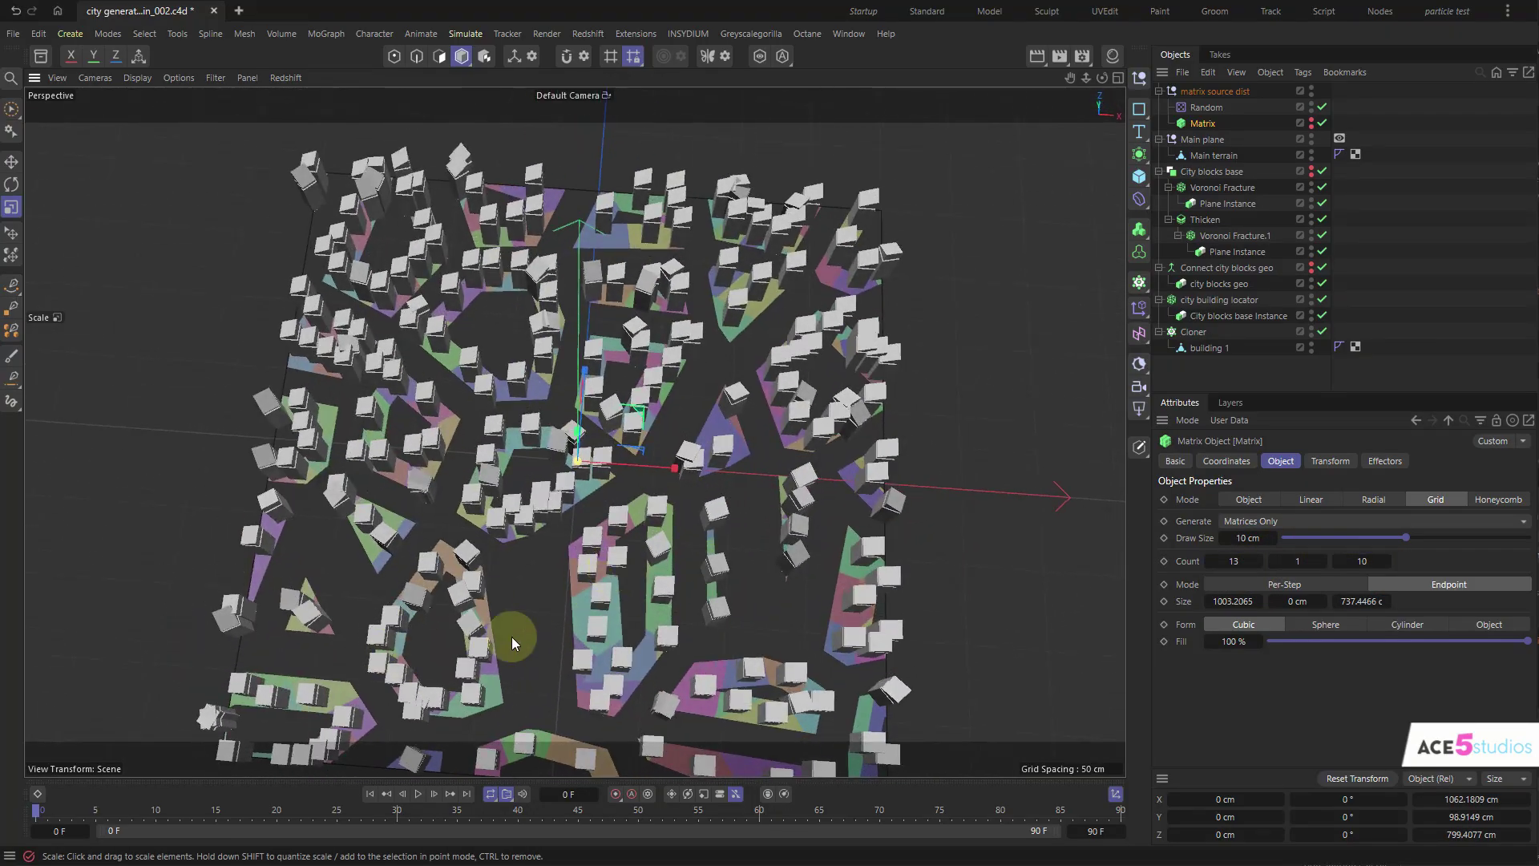
- Set the fragment offset of the first Voronoi Fracture under City blocks base to 7.9 cm
click(1217, 190)
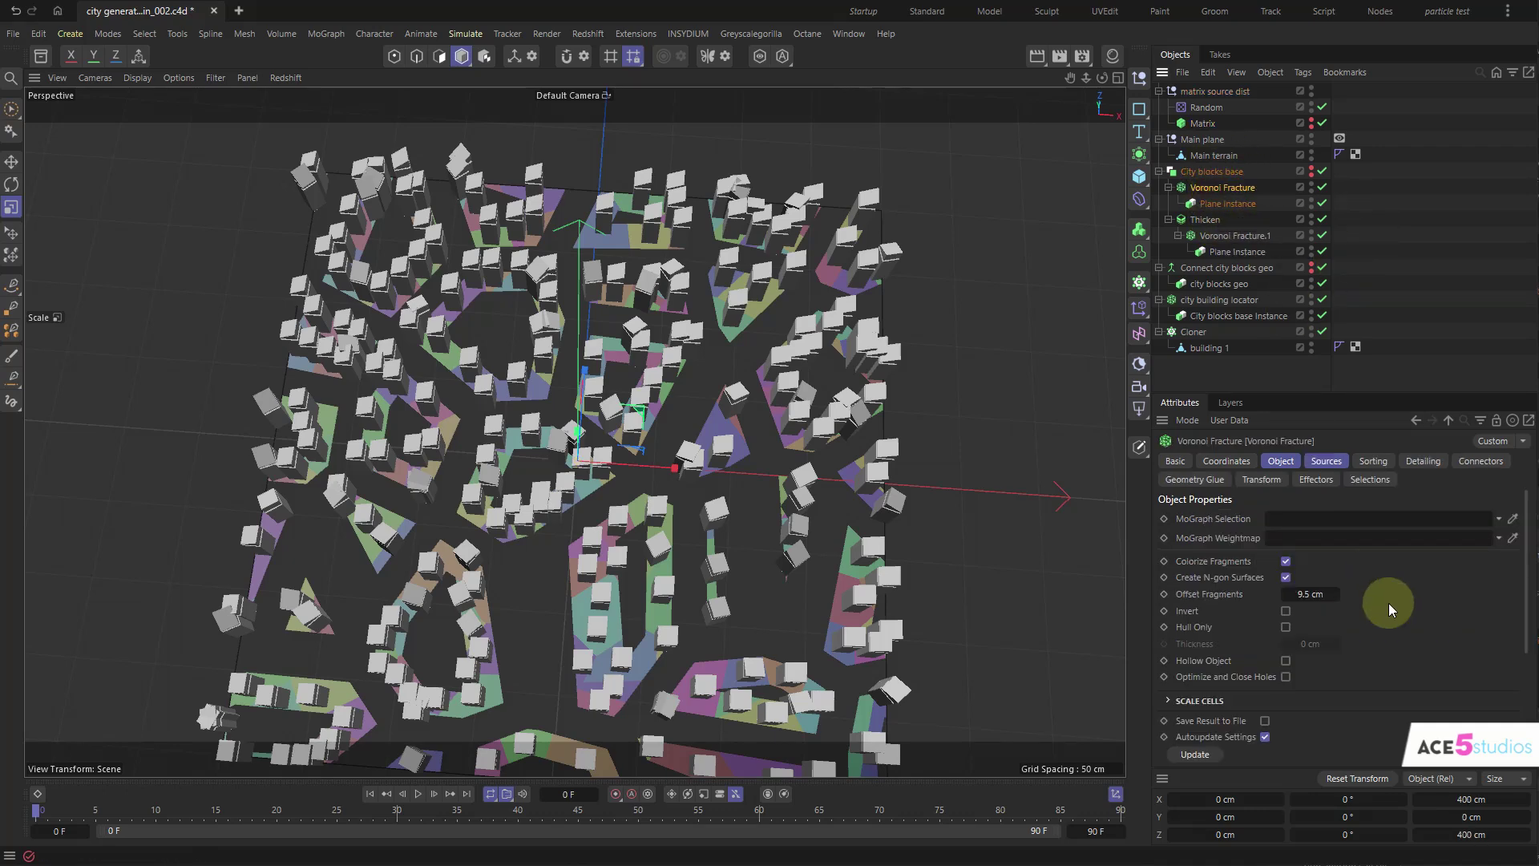
mouse_move(1336, 594)
mouse_down()
mouse_move(1260, 593)
mouse_move(1319, 595)
mouse_up()
alt+drag(540, 436, 537, 479)
- Raise the Random effector's seed for a different block layout, and move the timeline to frame 1 to refresh the building clones
click(1226, 108)
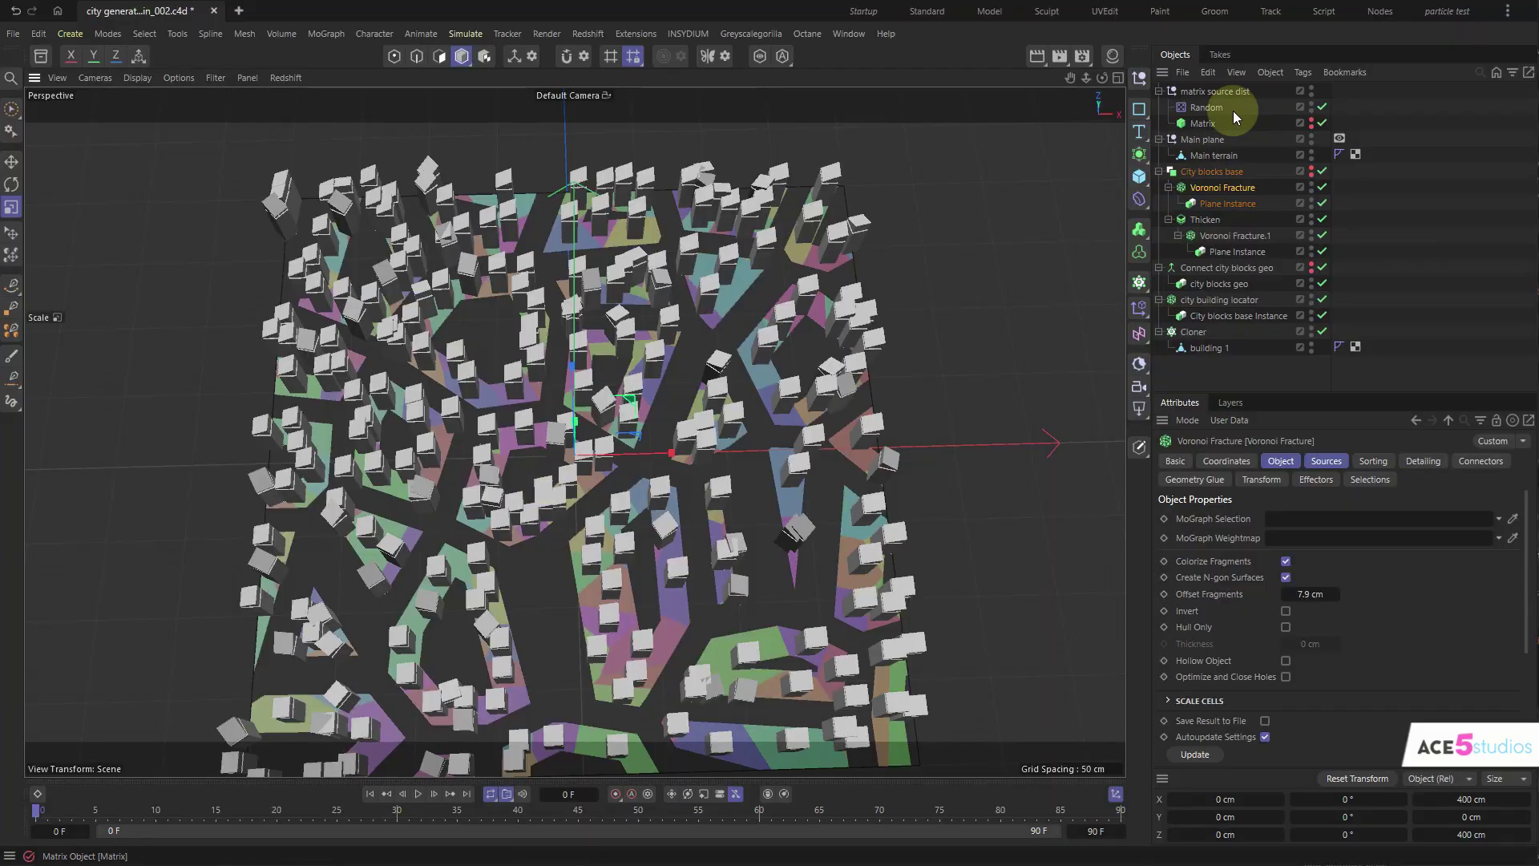
click(1254, 609)
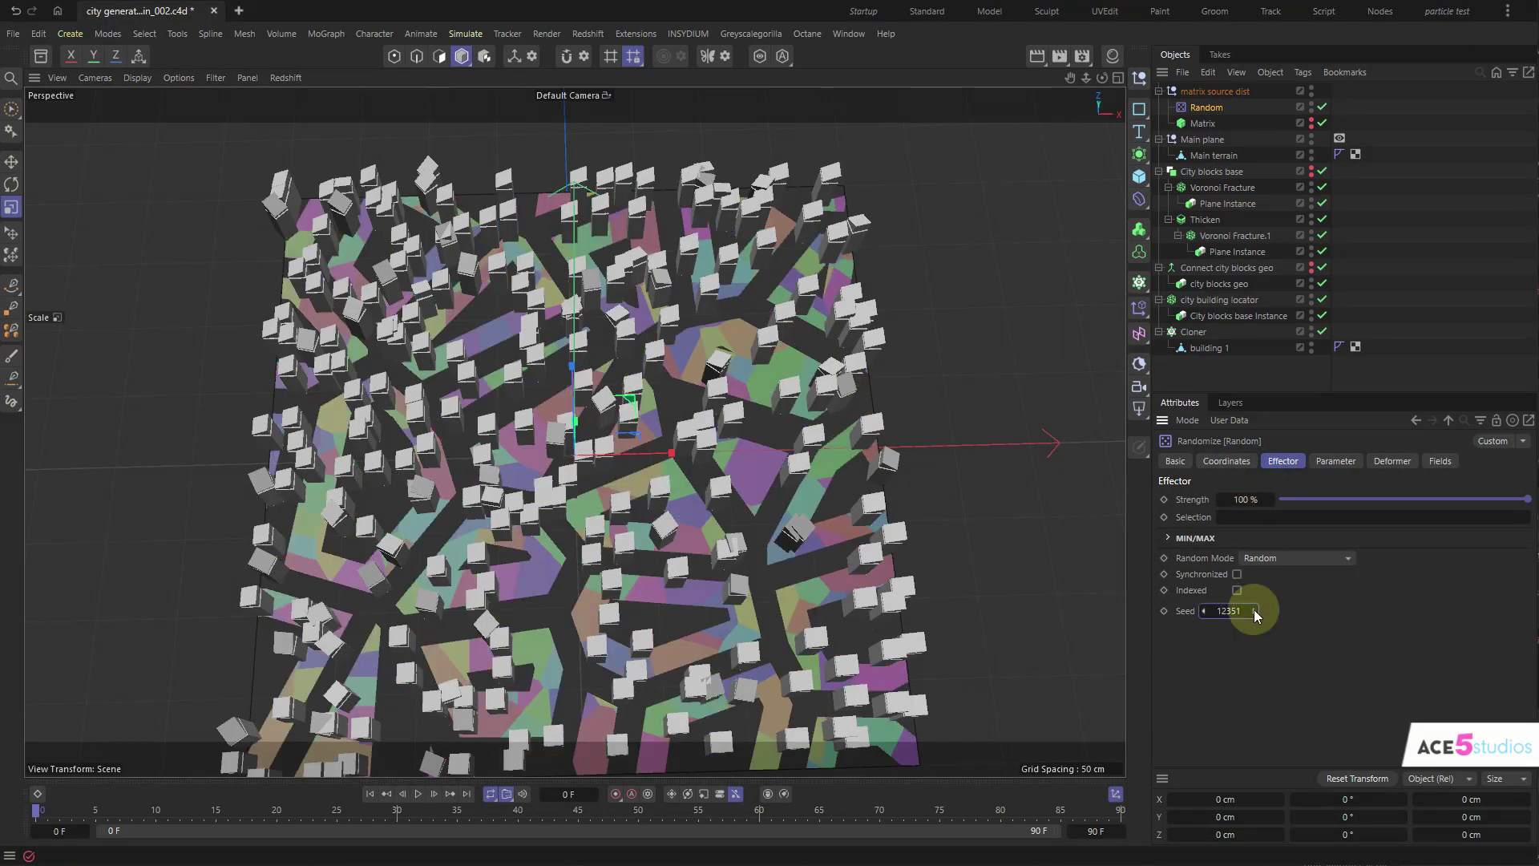
click(1254, 609)
click(1014, 223)
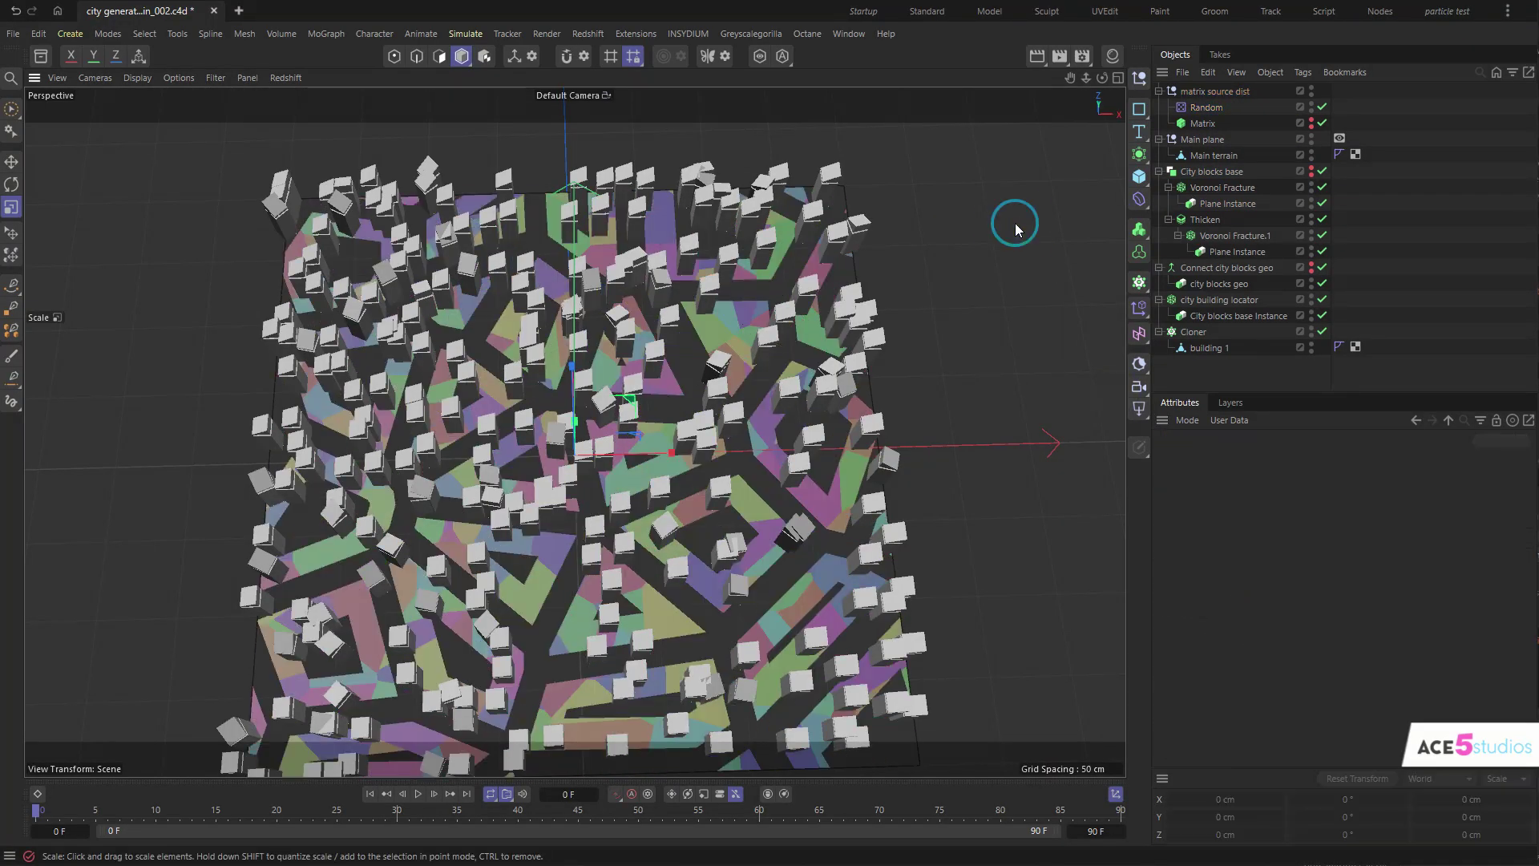
click(129, 812)
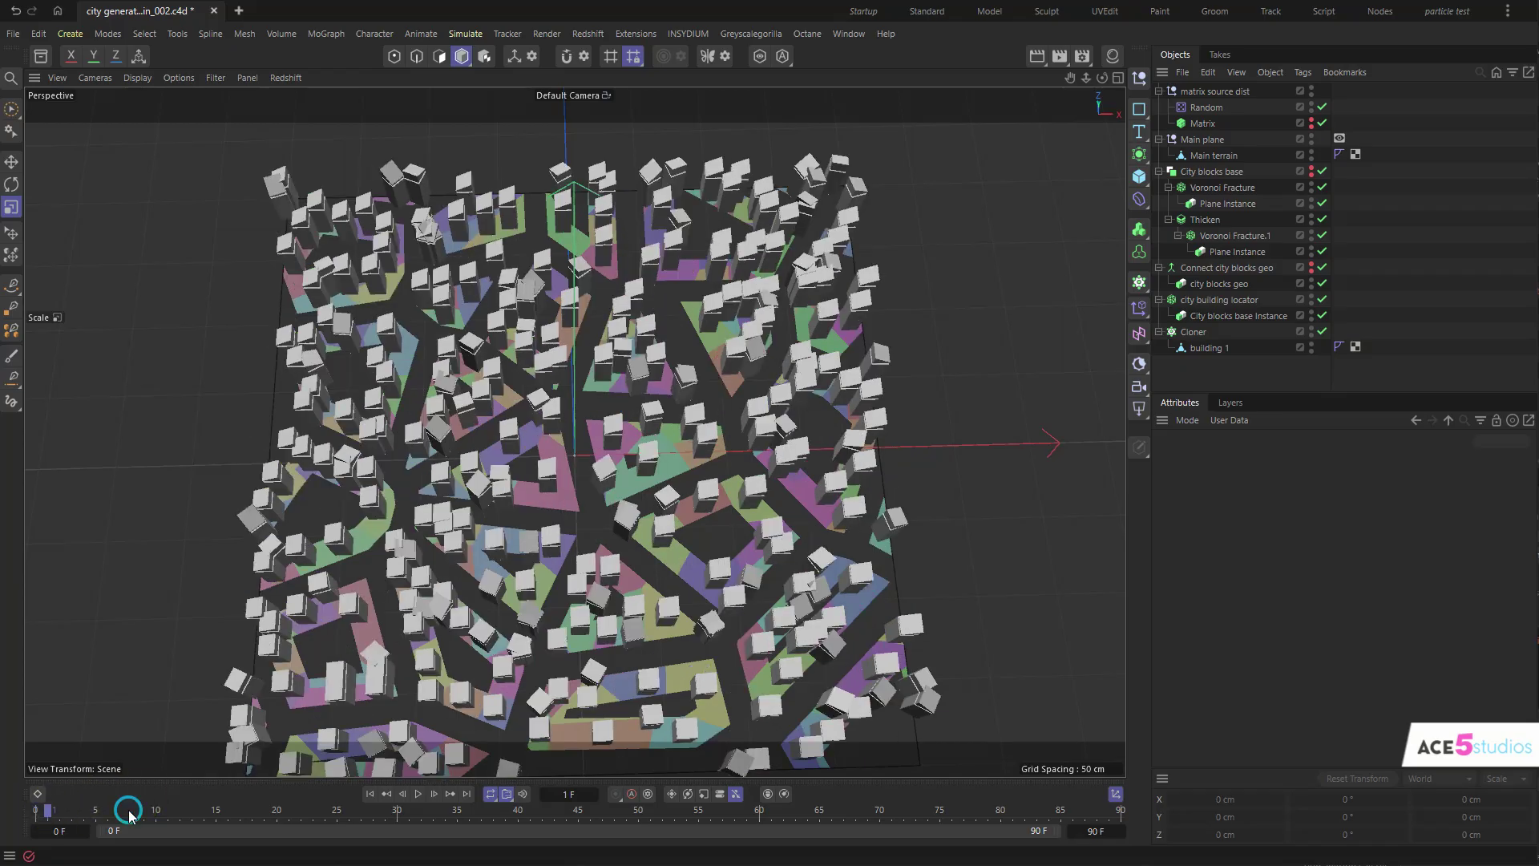
- Reduce the Matrix grid count to 10 in X and lower its Z count for fewer city blocks
alt+drag(740, 454, 657, 462)
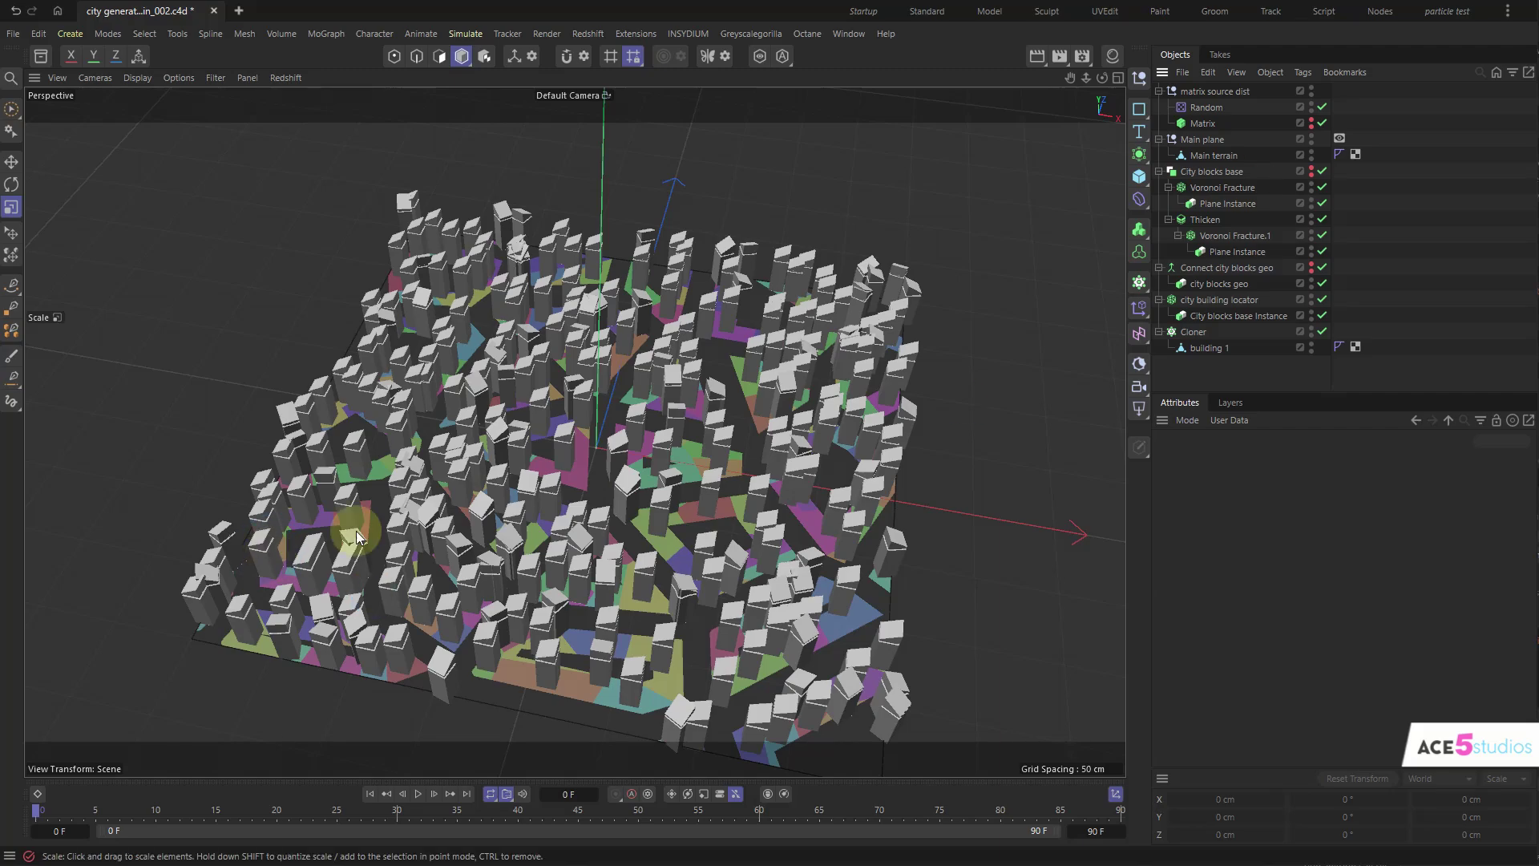
alt+drag(577, 497, 605, 517)
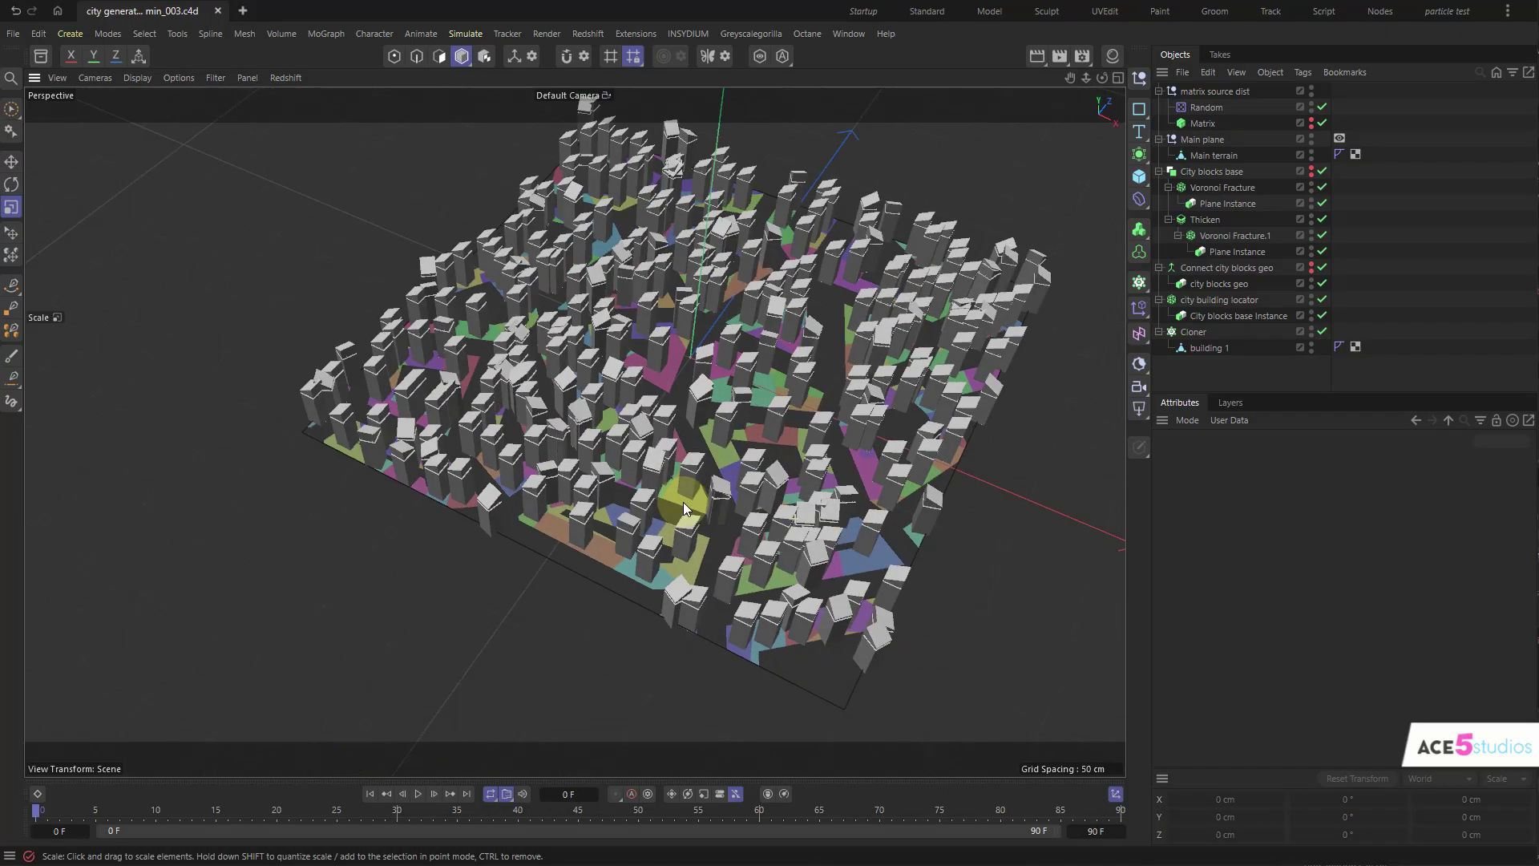
alt+drag(683, 509, 729, 493)
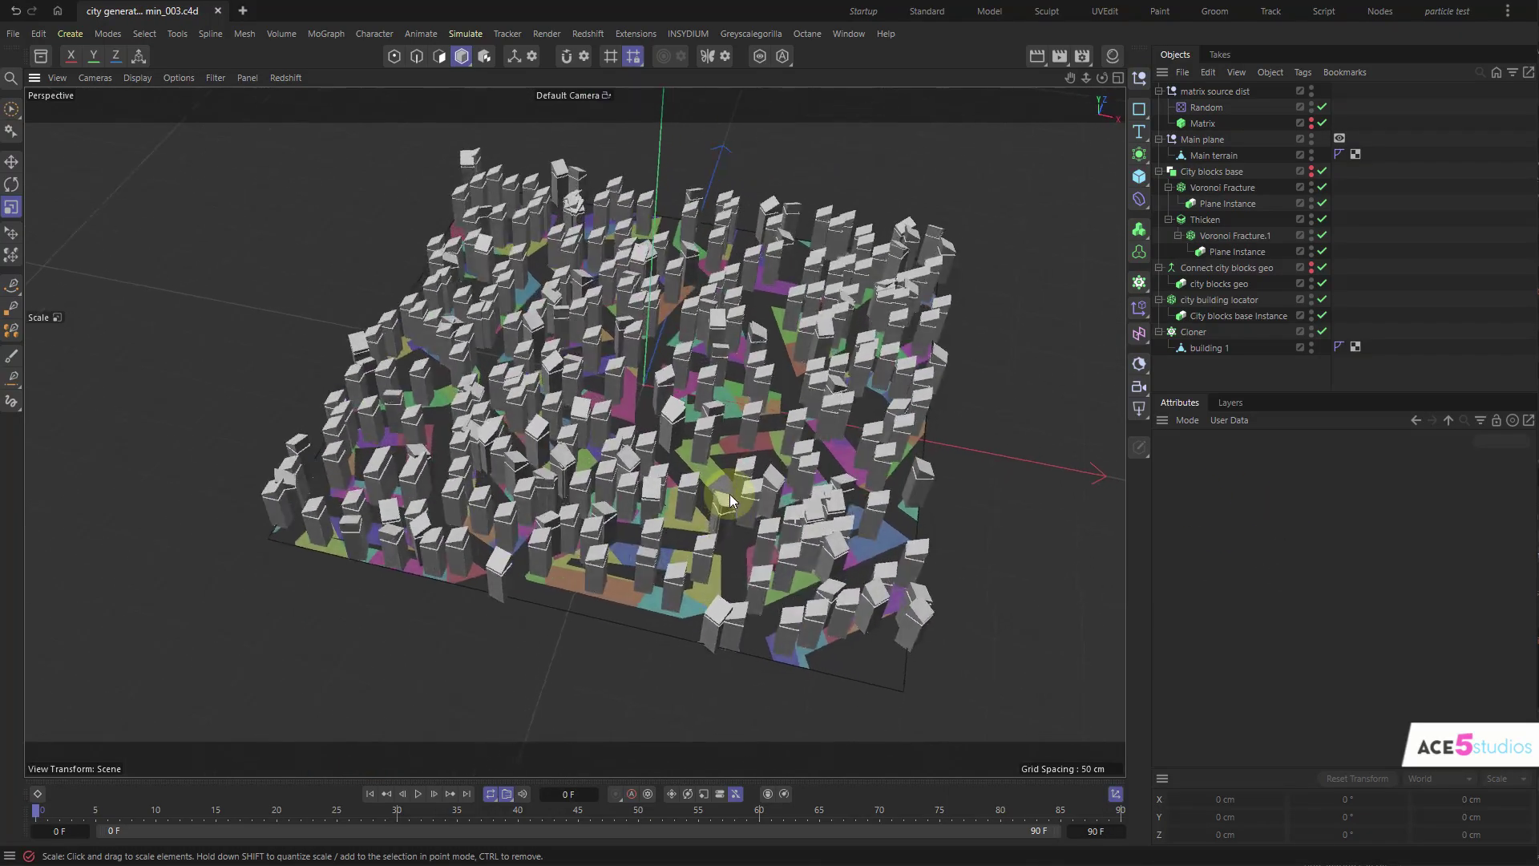
click(1199, 124)
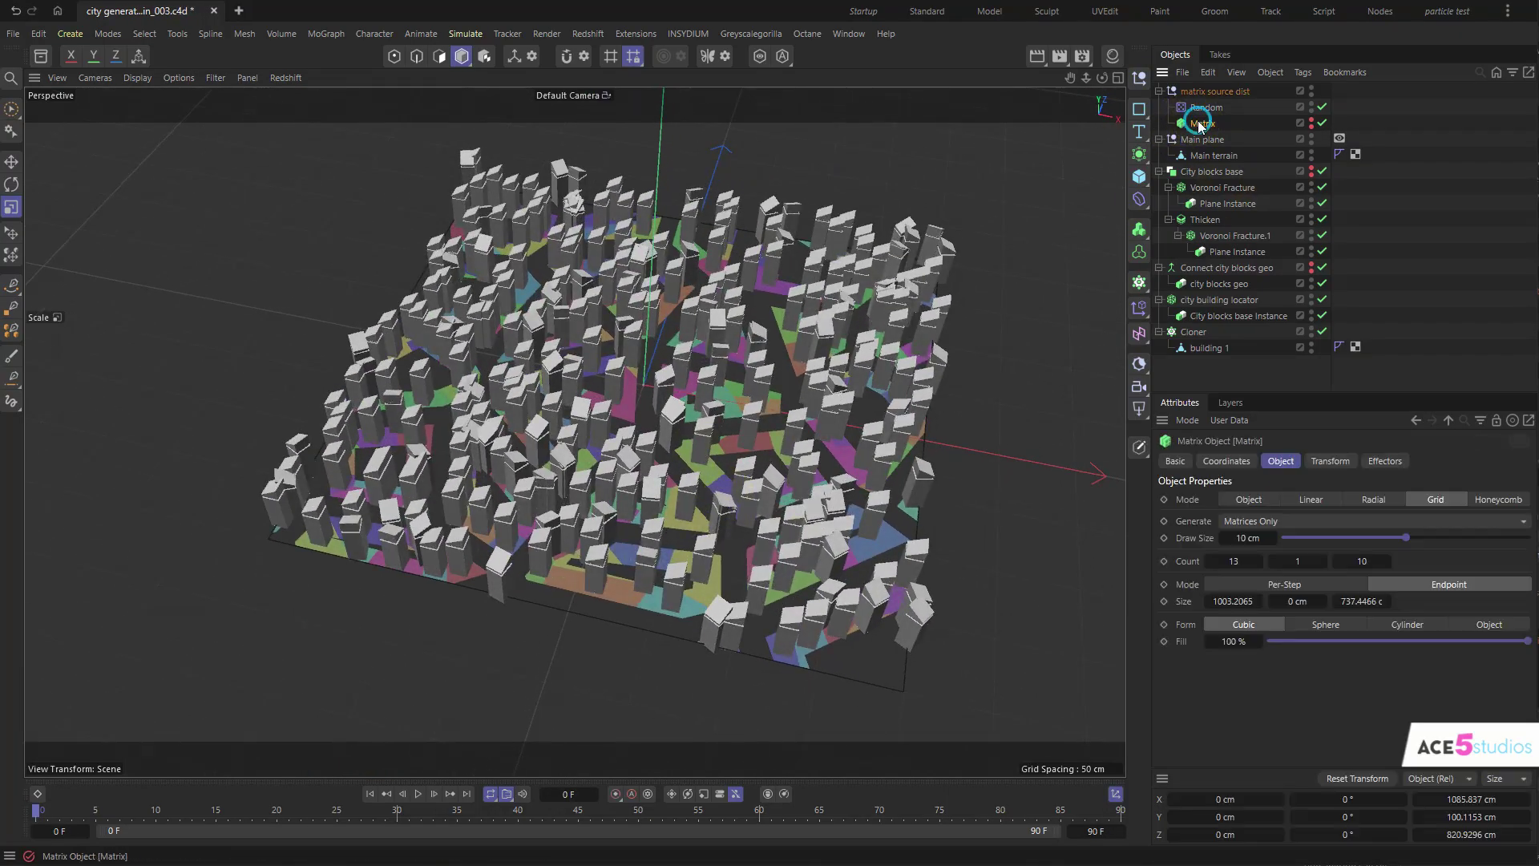
click(1206, 562)
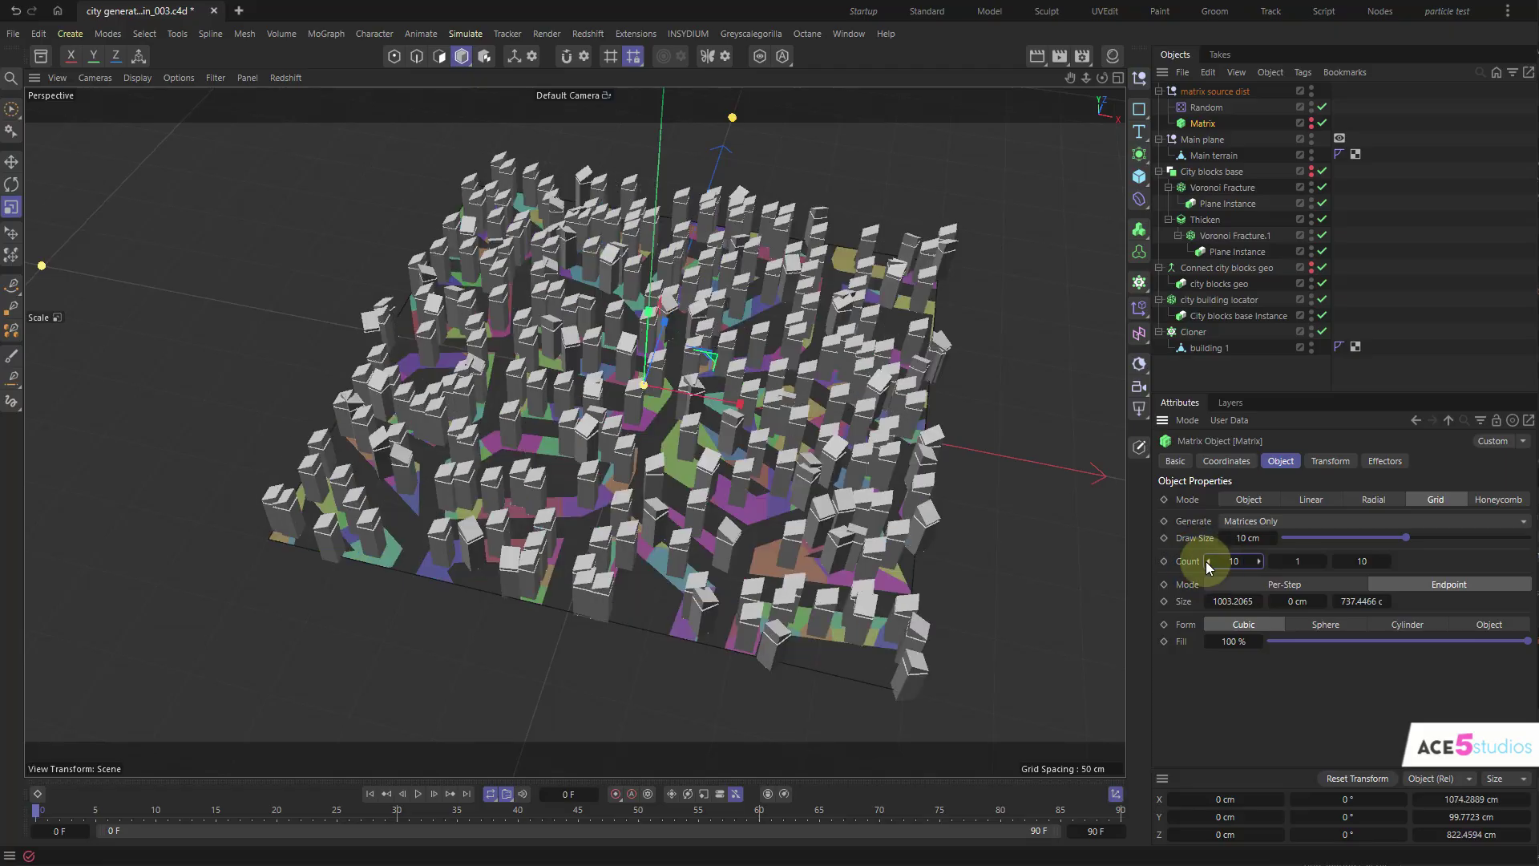
click(1337, 563)
click(1337, 563)
- Lower the point amount of the Connect city blocks geo source in the city building locator fracture
alt+drag(723, 484, 686, 490)
scroll(743, 516, up, 4)
alt+drag(510, 500, 1026, 307)
click(1210, 350)
alt+drag(825, 369, 798, 396)
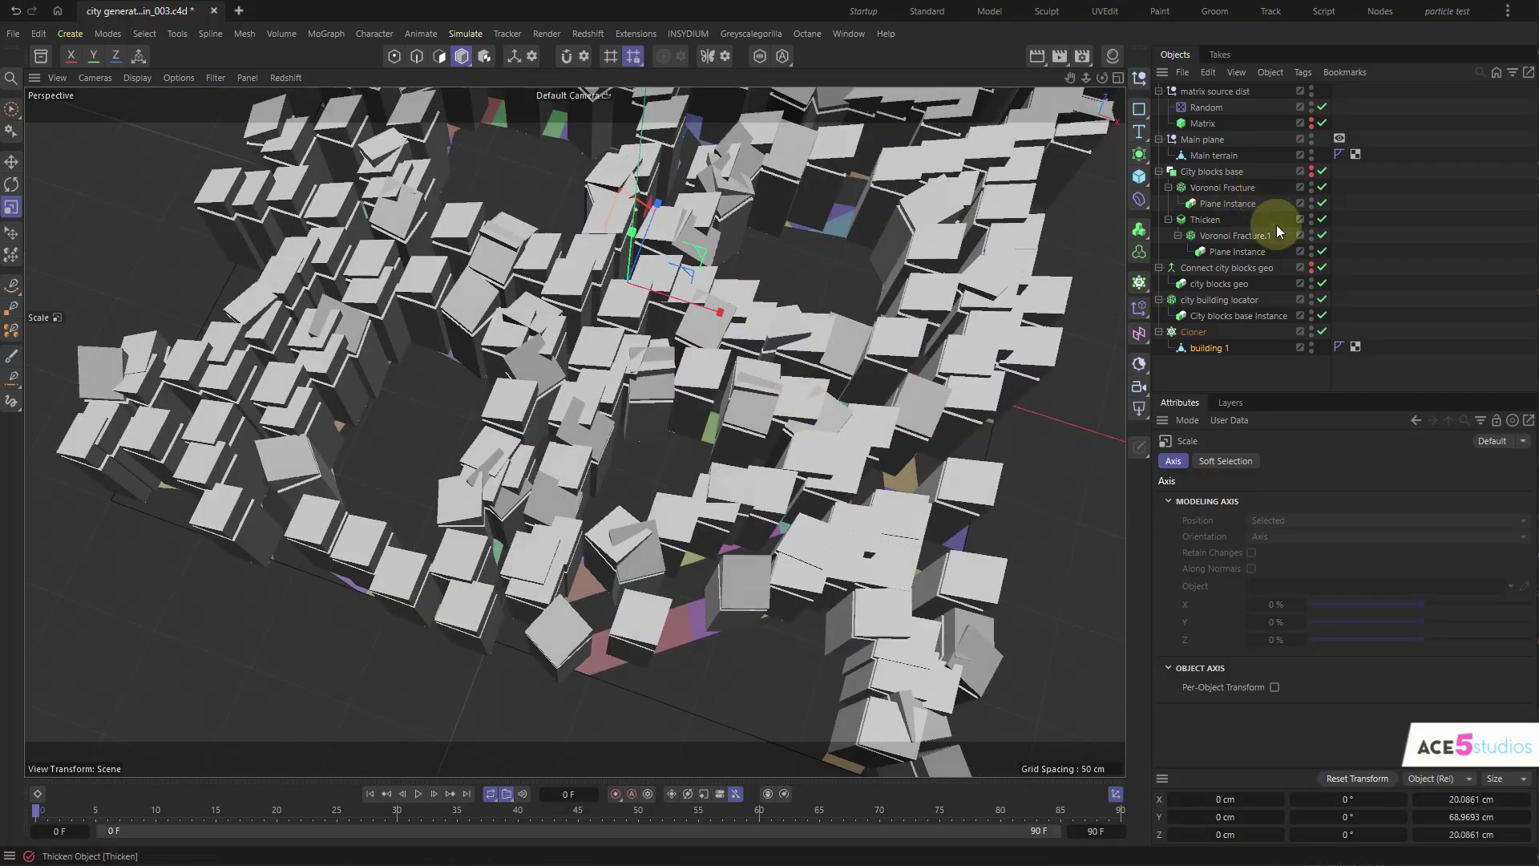
click(1235, 302)
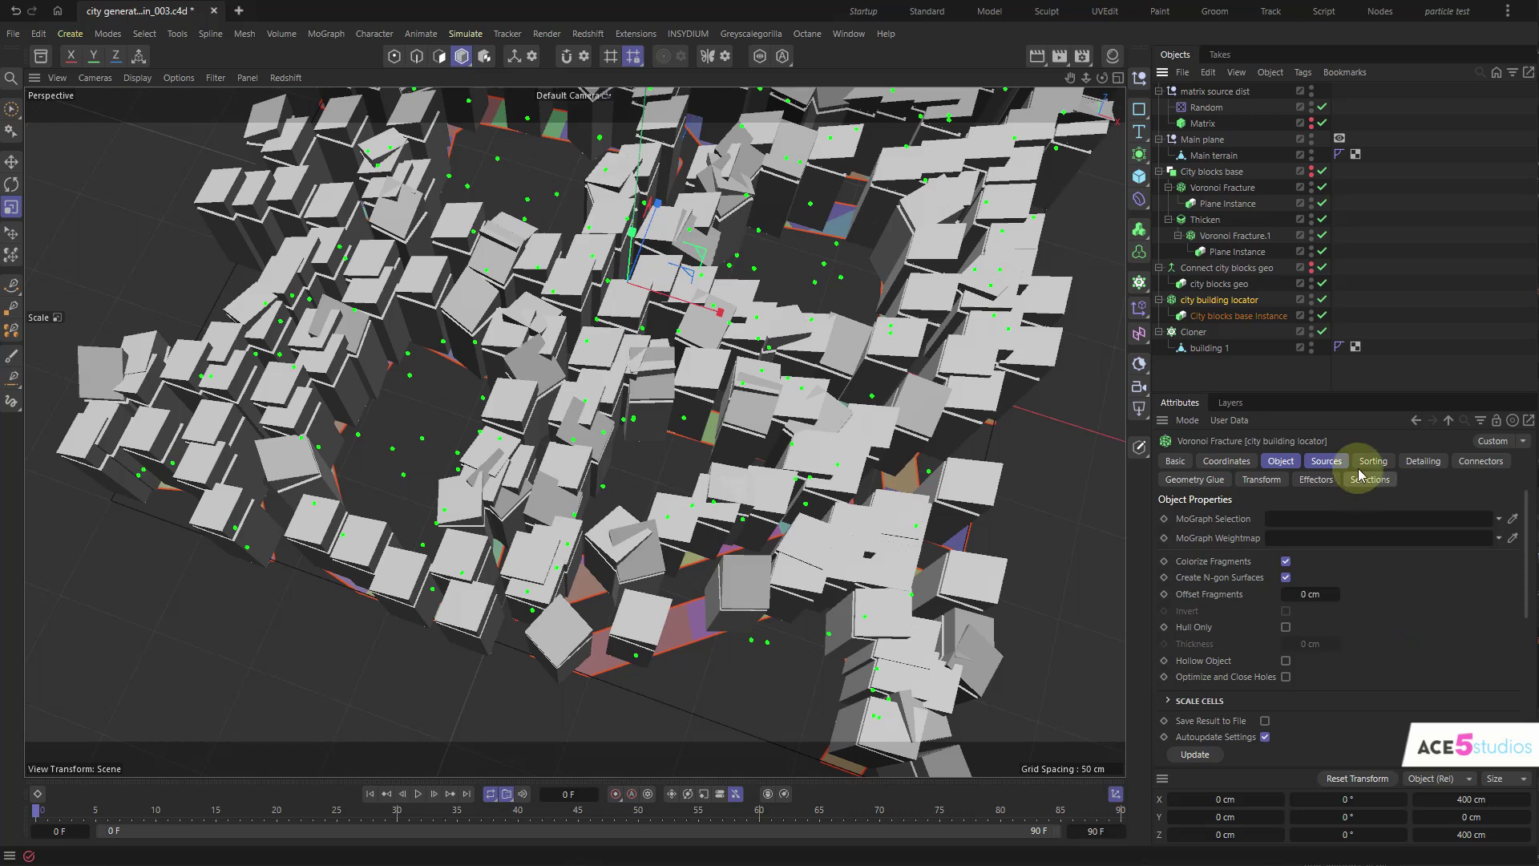
click(1324, 462)
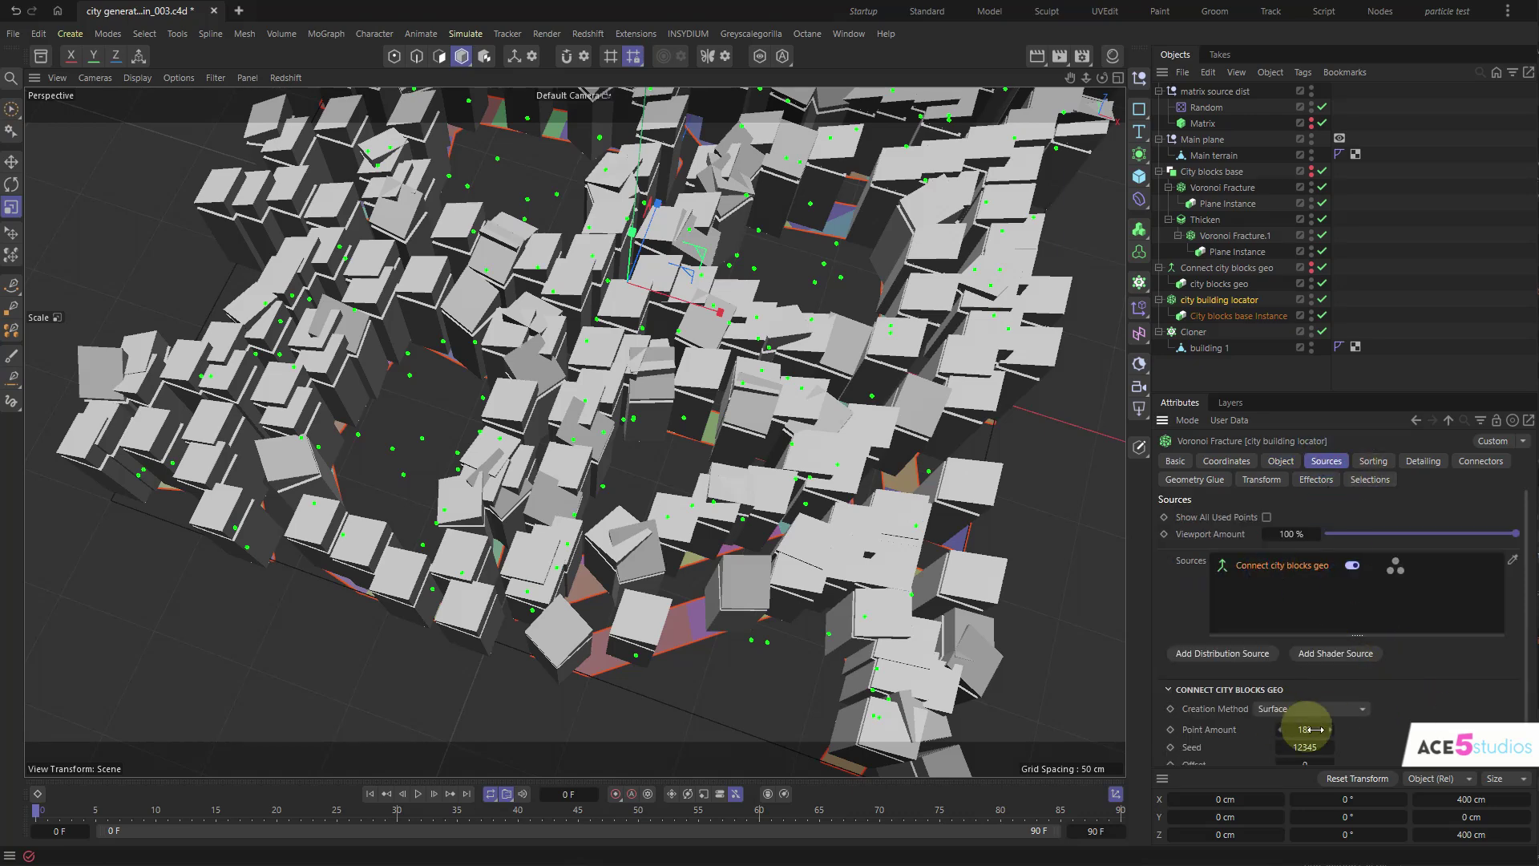
drag(1307, 730, 1262, 729)
- Set the Random effector's seed to 12354, and scrub the timeline back to frame 0 to refresh the building clones
alt+drag(681, 395, 637, 341)
scroll(670, 363, down, 5)
click(1206, 108)
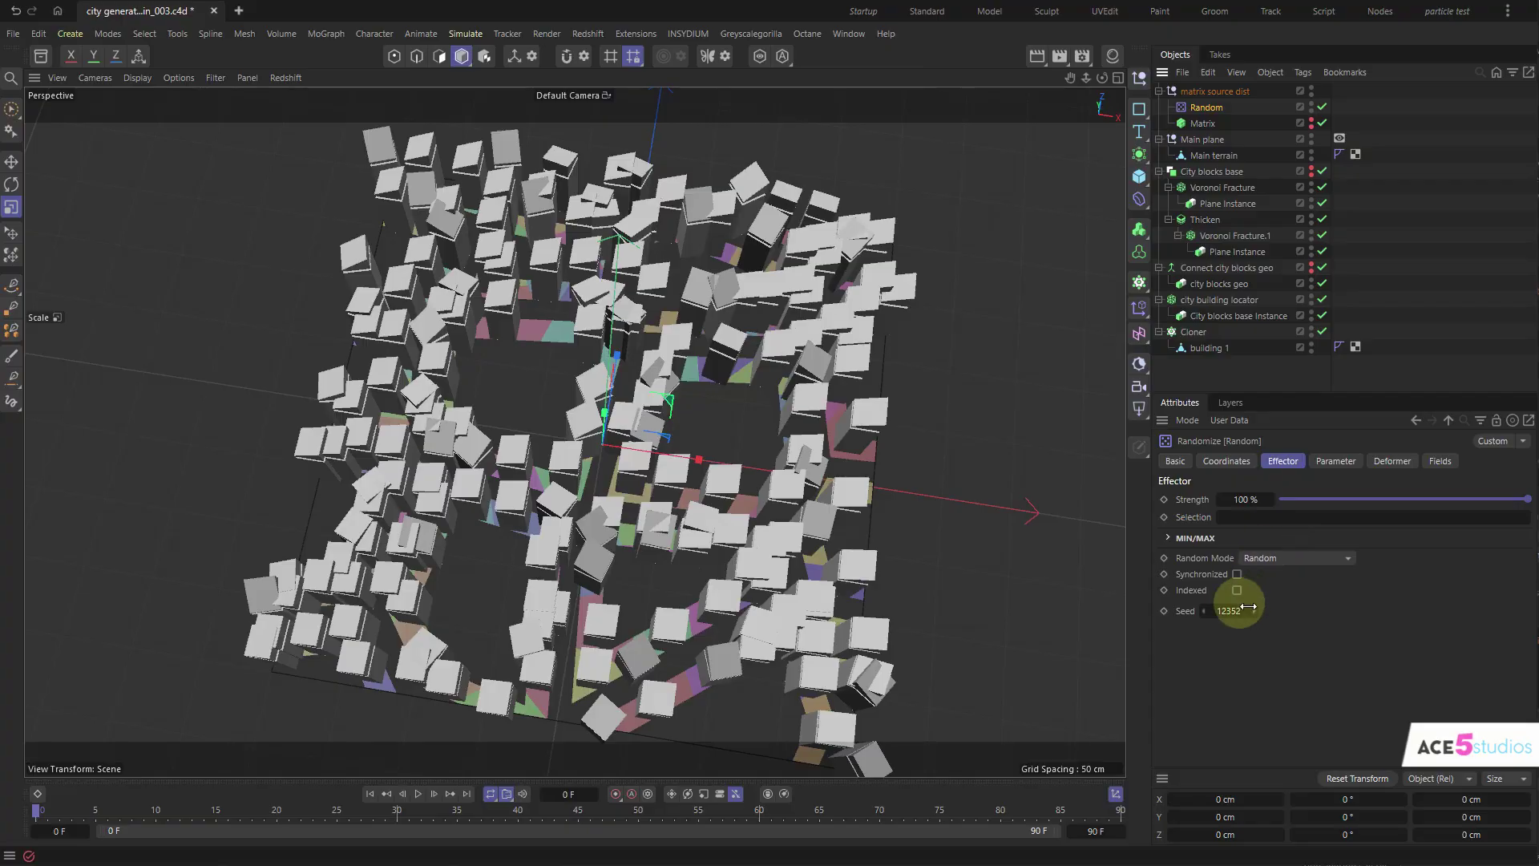
drag(1248, 608, 1253, 612)
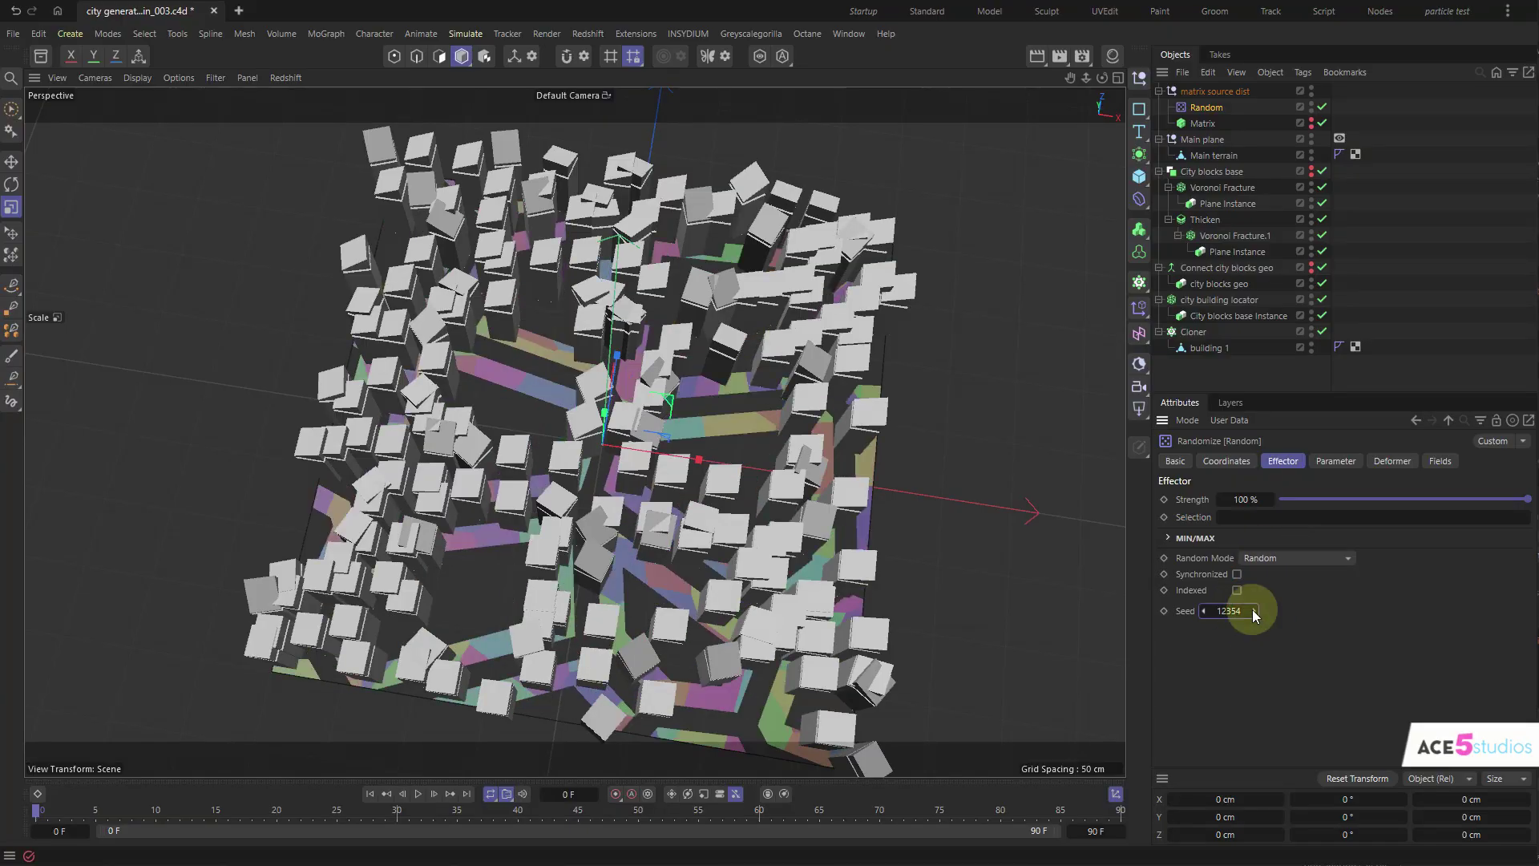
alt+drag(882, 395, 737, 405)
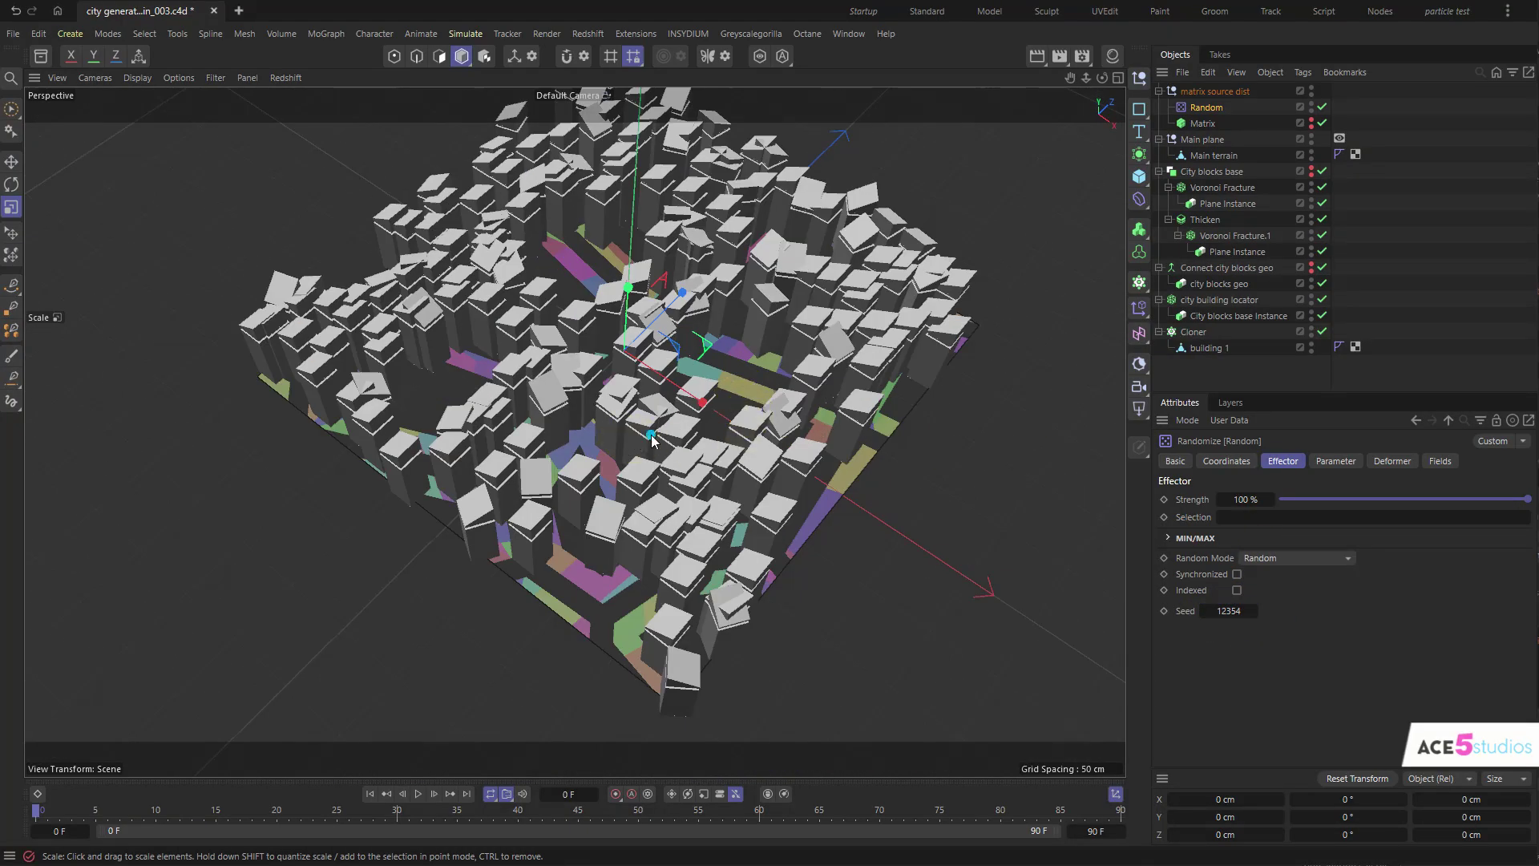
alt+drag(651, 440, 694, 437)
drag(76, 811, 37, 811)
mouse_move(679, 441)
alt+mouse_down()
mouse_move(608, 453)
mouse_move(612, 418)
mouse_move(709, 358)
mouse_move(599, 348)
mouse_move(679, 433)
alt+mouse_up()
- Add a Push Apart effector to the Cloner that holds the buildings
scroll(611, 415, up, 5)
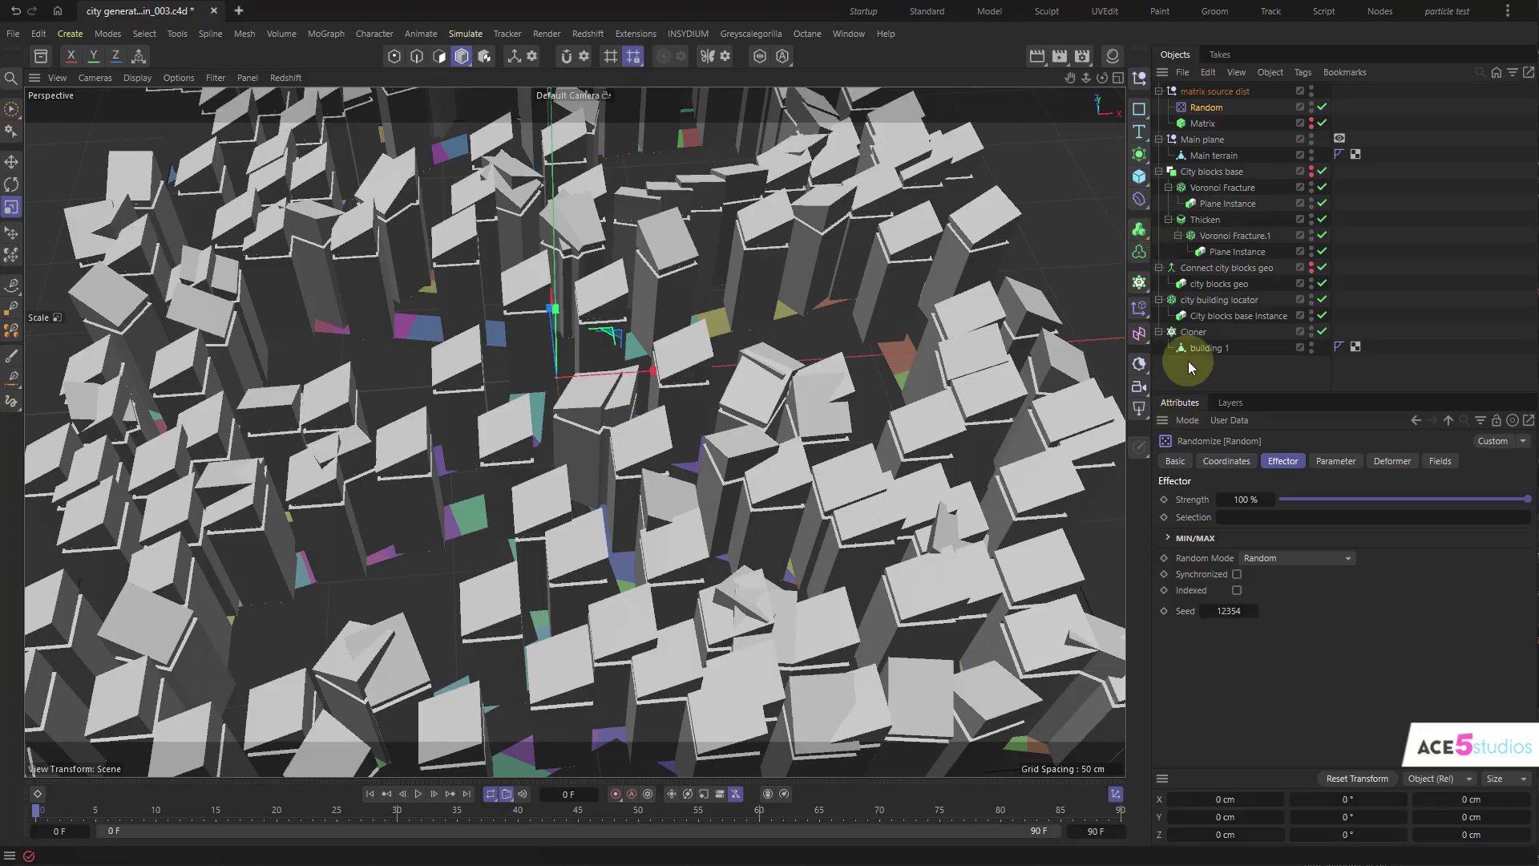
click(1194, 333)
click(1139, 310)
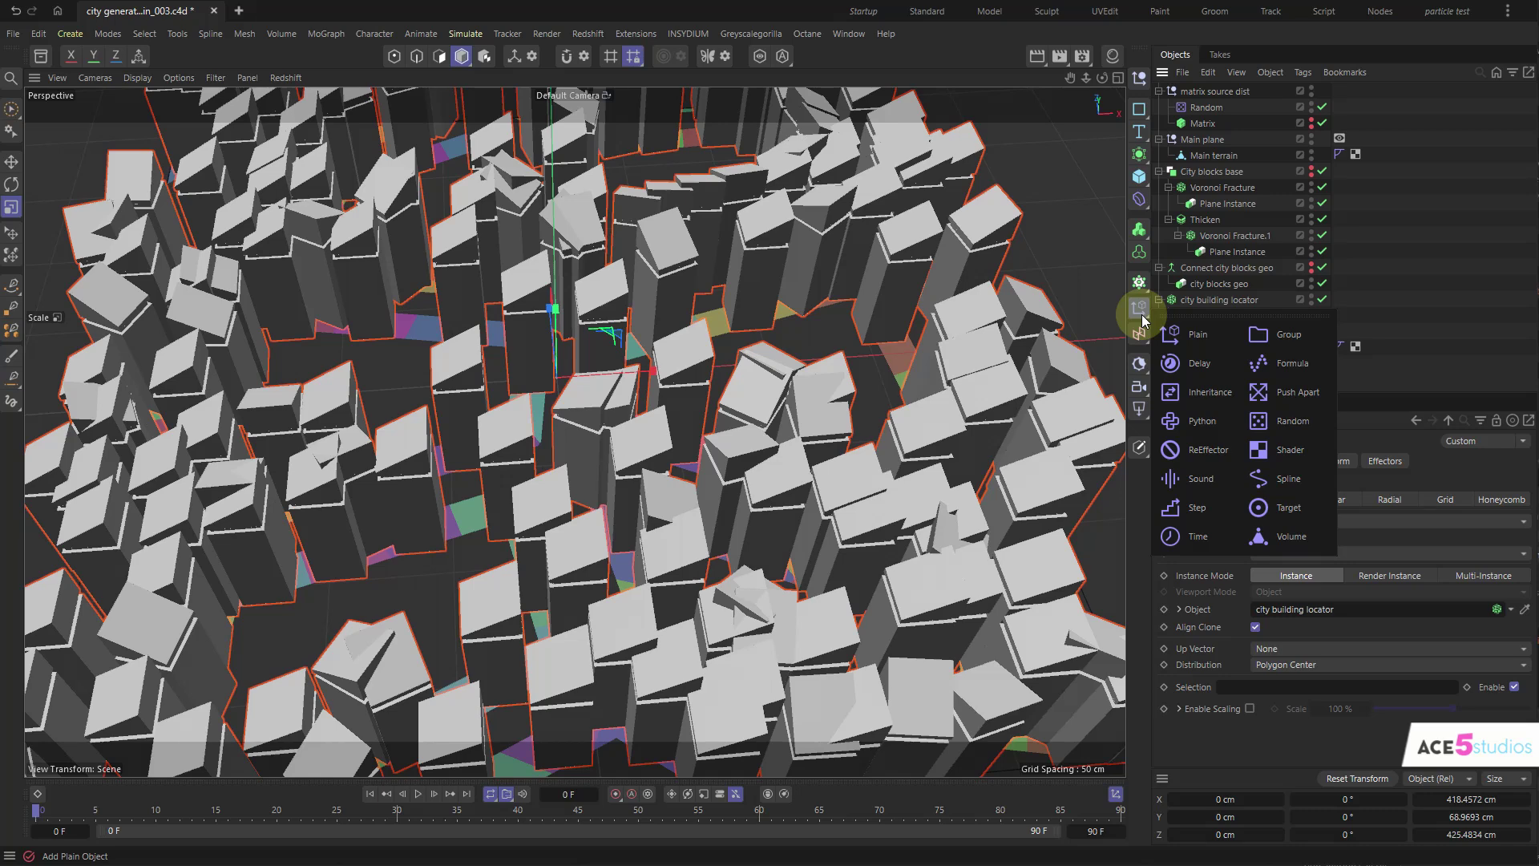
click(1292, 392)
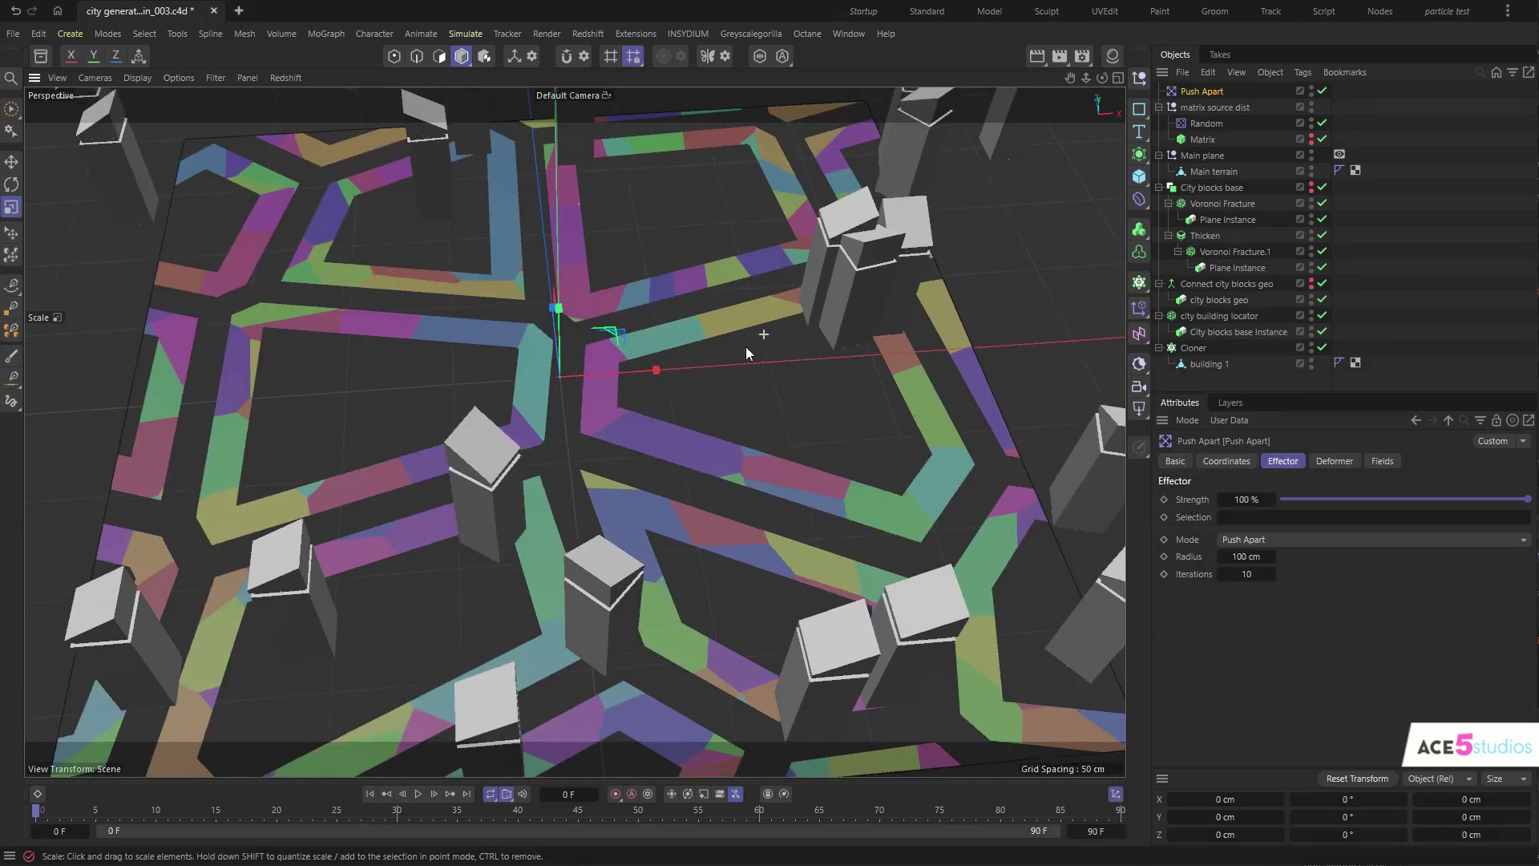
- Try radii of 10 cm, 20 cm and 14 cm on the Push Apart effector in Push Apart mode
scroll(553, 382, down, 5)
scroll(553, 381, up, 3)
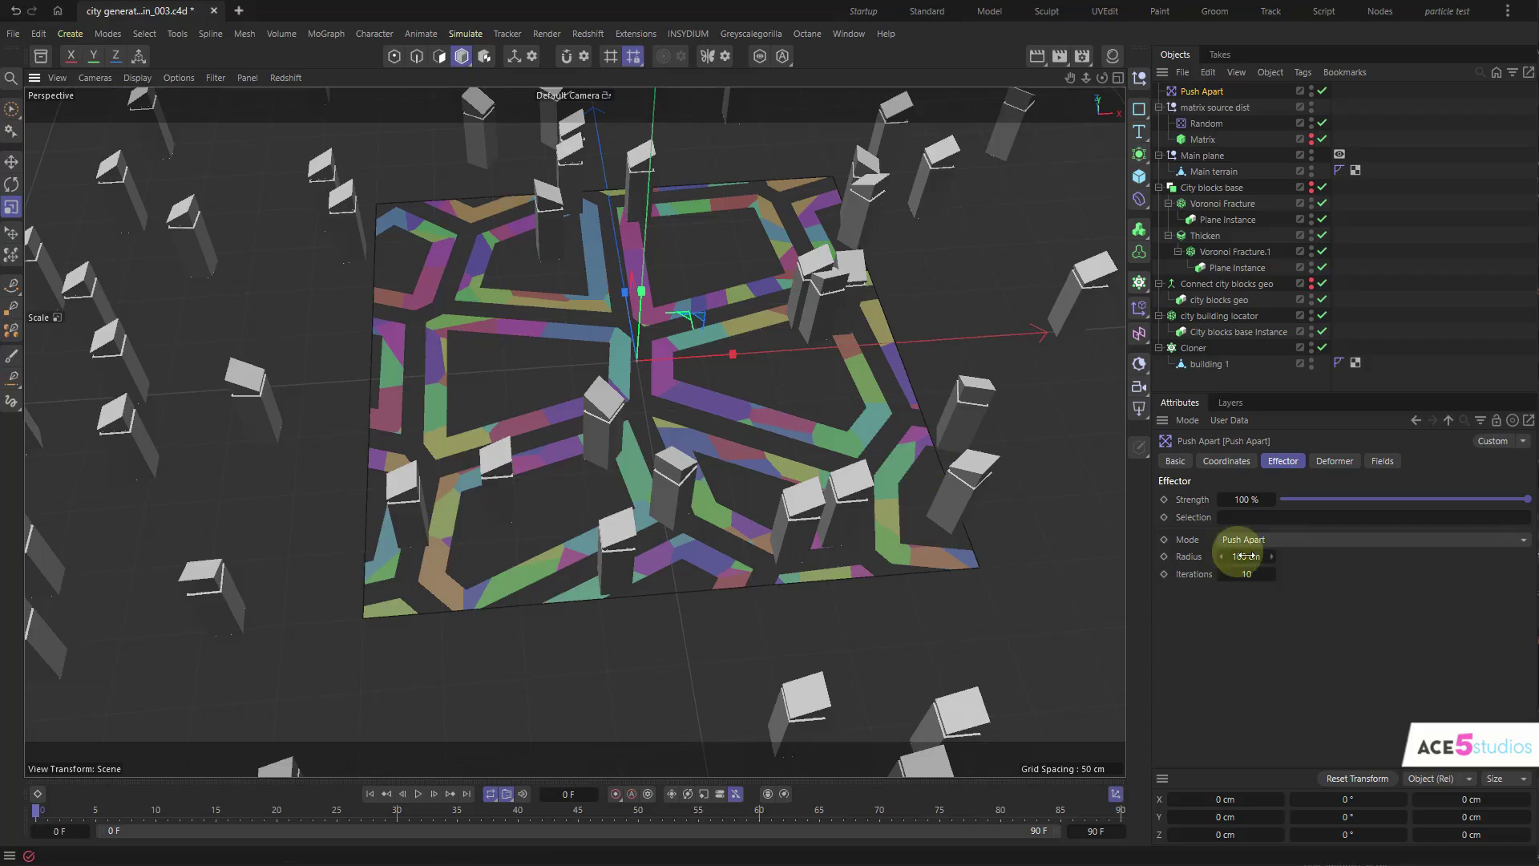
key(Return)
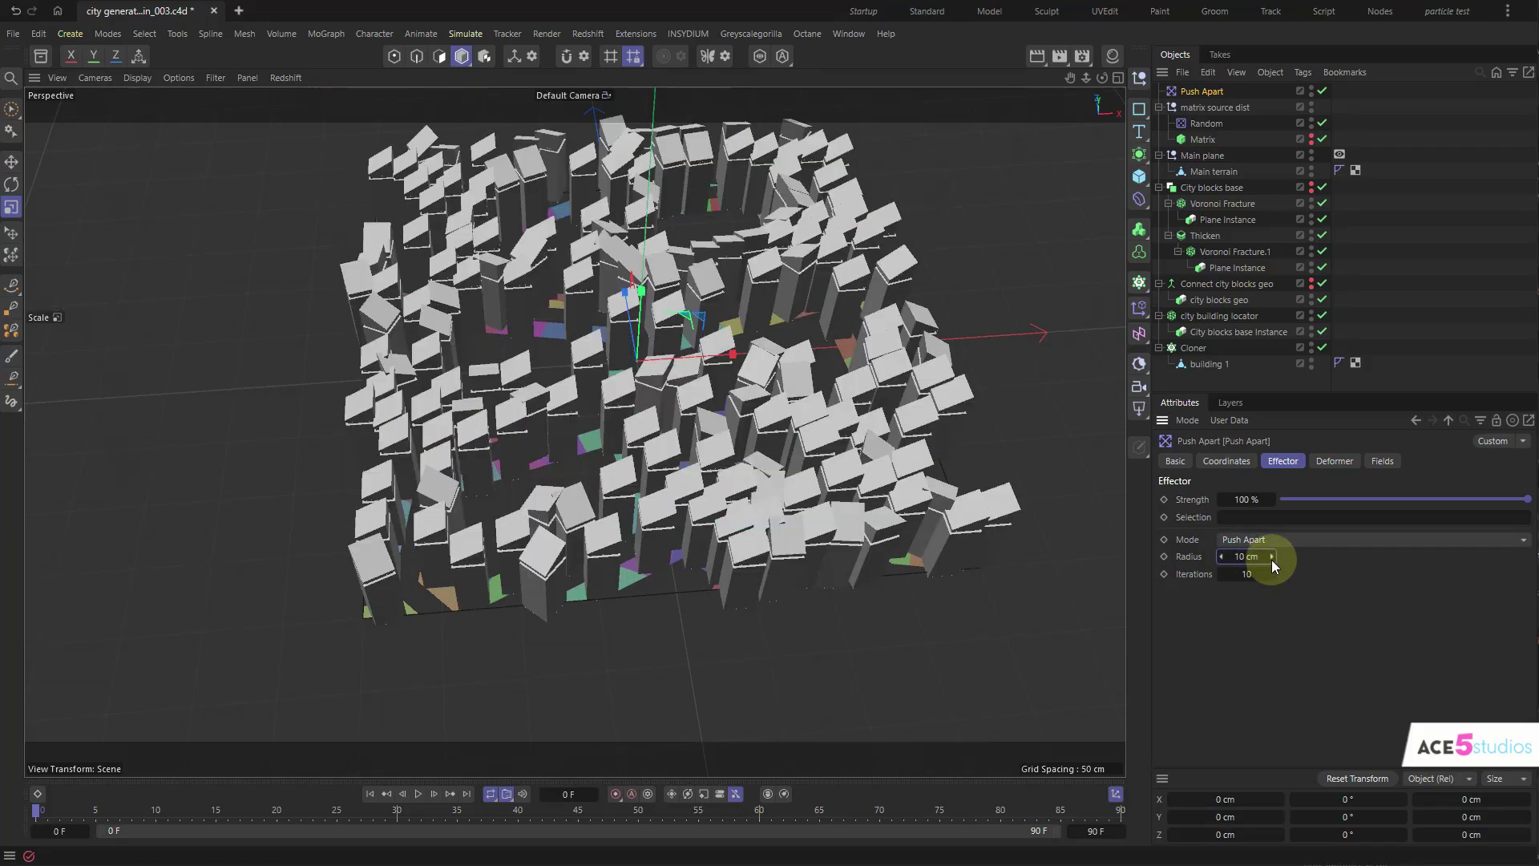
text(0)
key(Return)
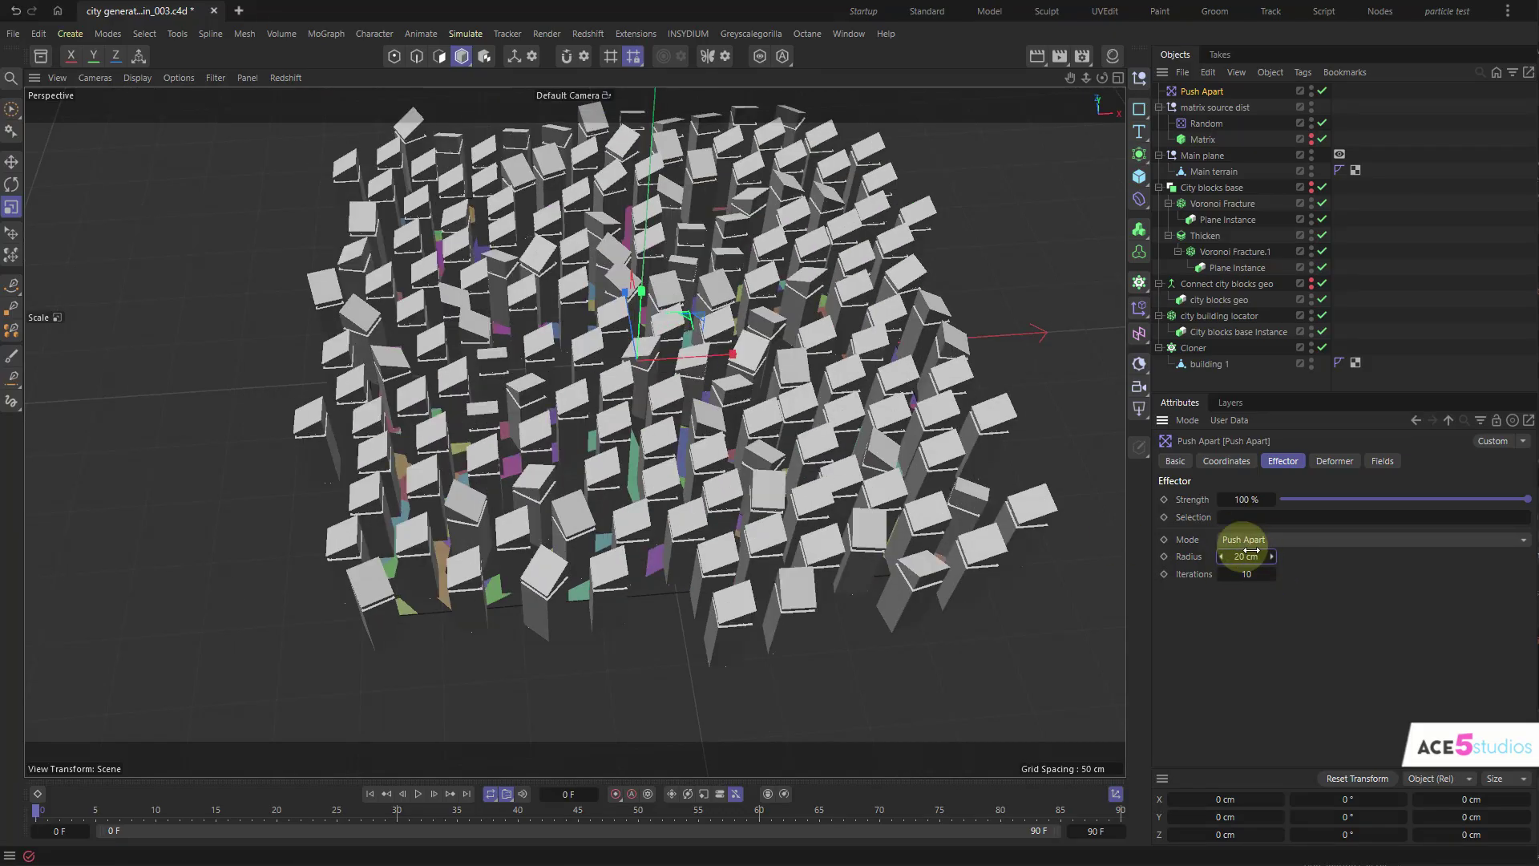
alt+drag(714, 447, 738, 561)
drag(1232, 557, 1214, 556)
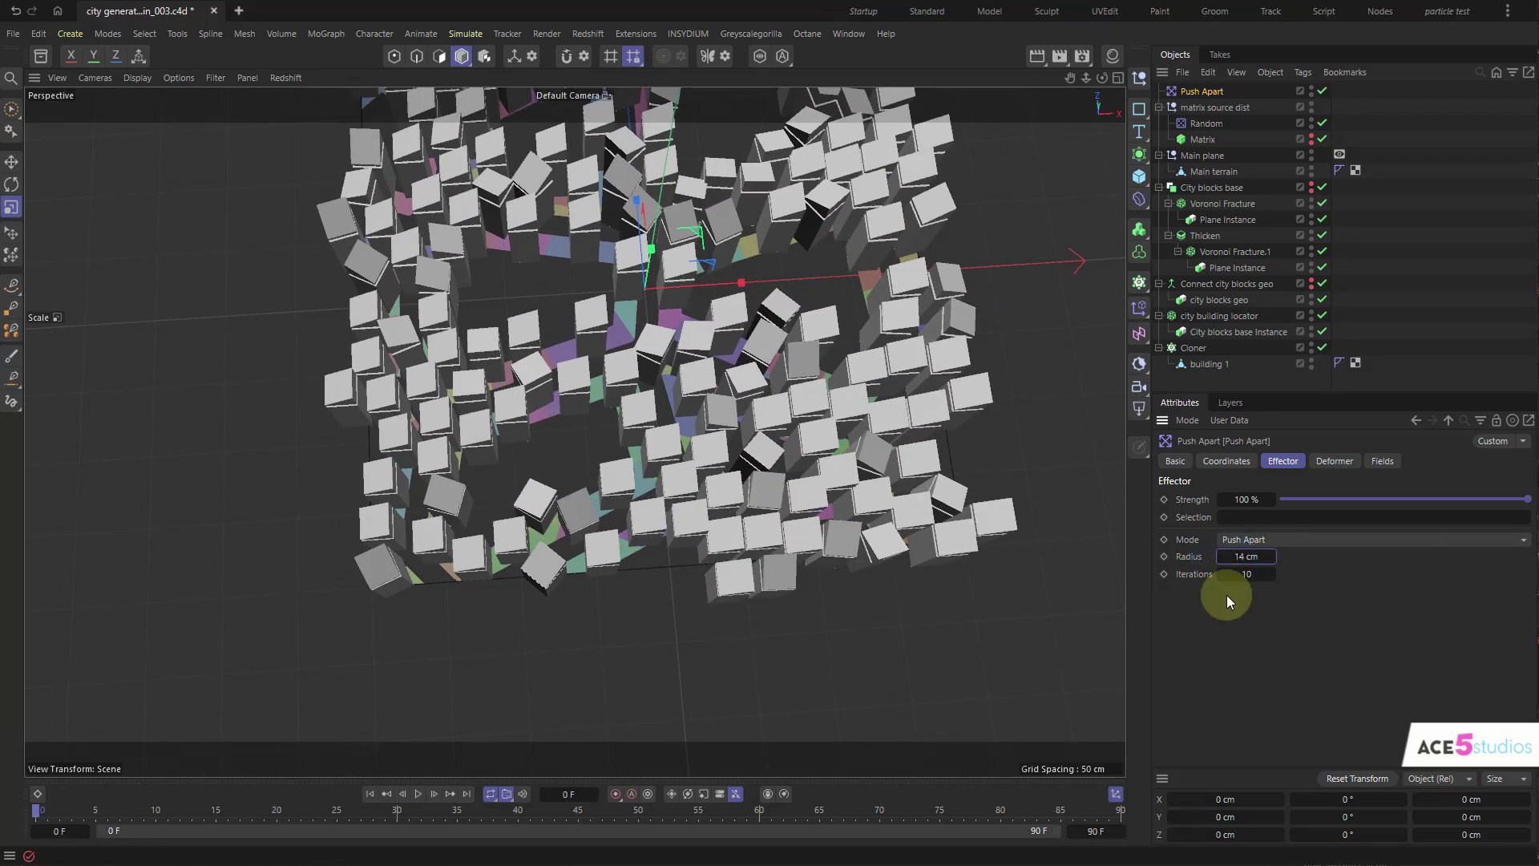
- Switch the Push Apart effector's mode to Hide and set its radius to 10 cm
alt+drag(653, 417, 645, 385)
click(1300, 541)
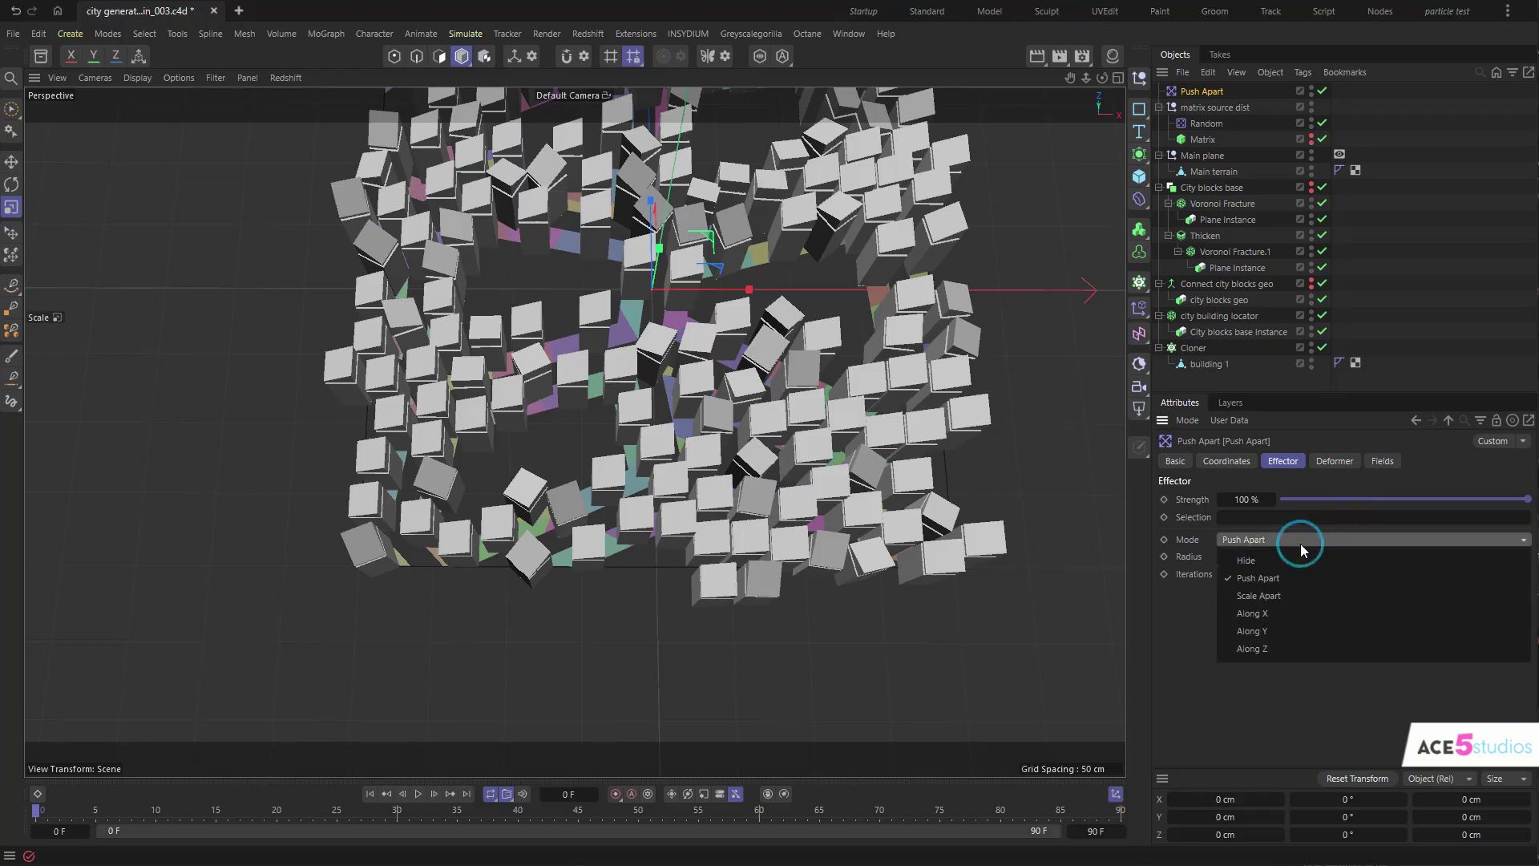
click(1298, 557)
alt+drag(708, 494, 711, 473)
scroll(712, 473, up, 2)
double_click(1246, 556)
text(10)
key(Return)
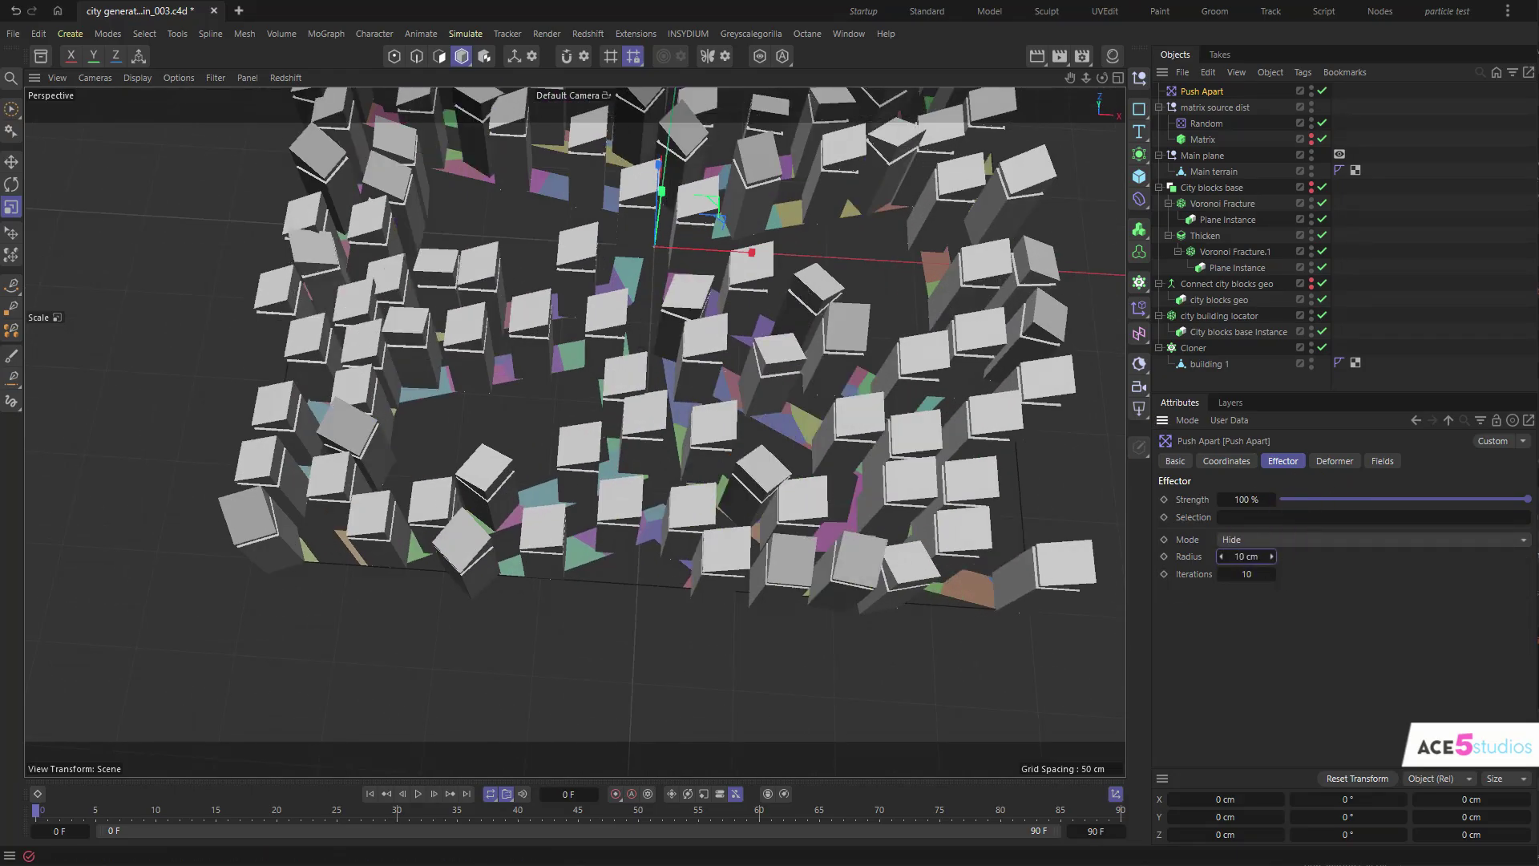
- Increase the fragment offset of the first Voronoi Fracture under City blocks base
alt+drag(750, 406, 671, 433)
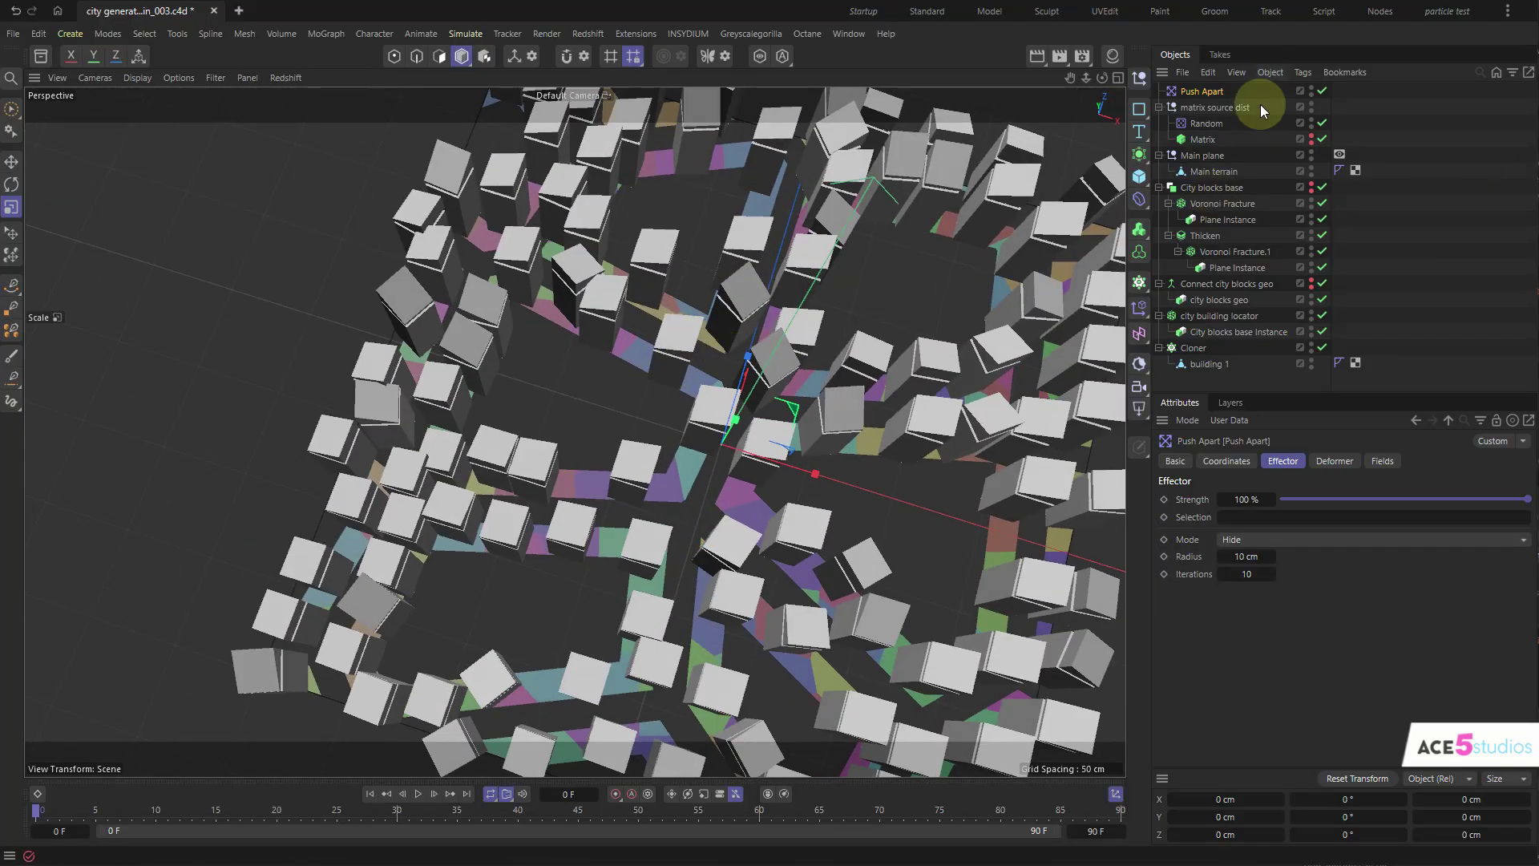
click(1211, 204)
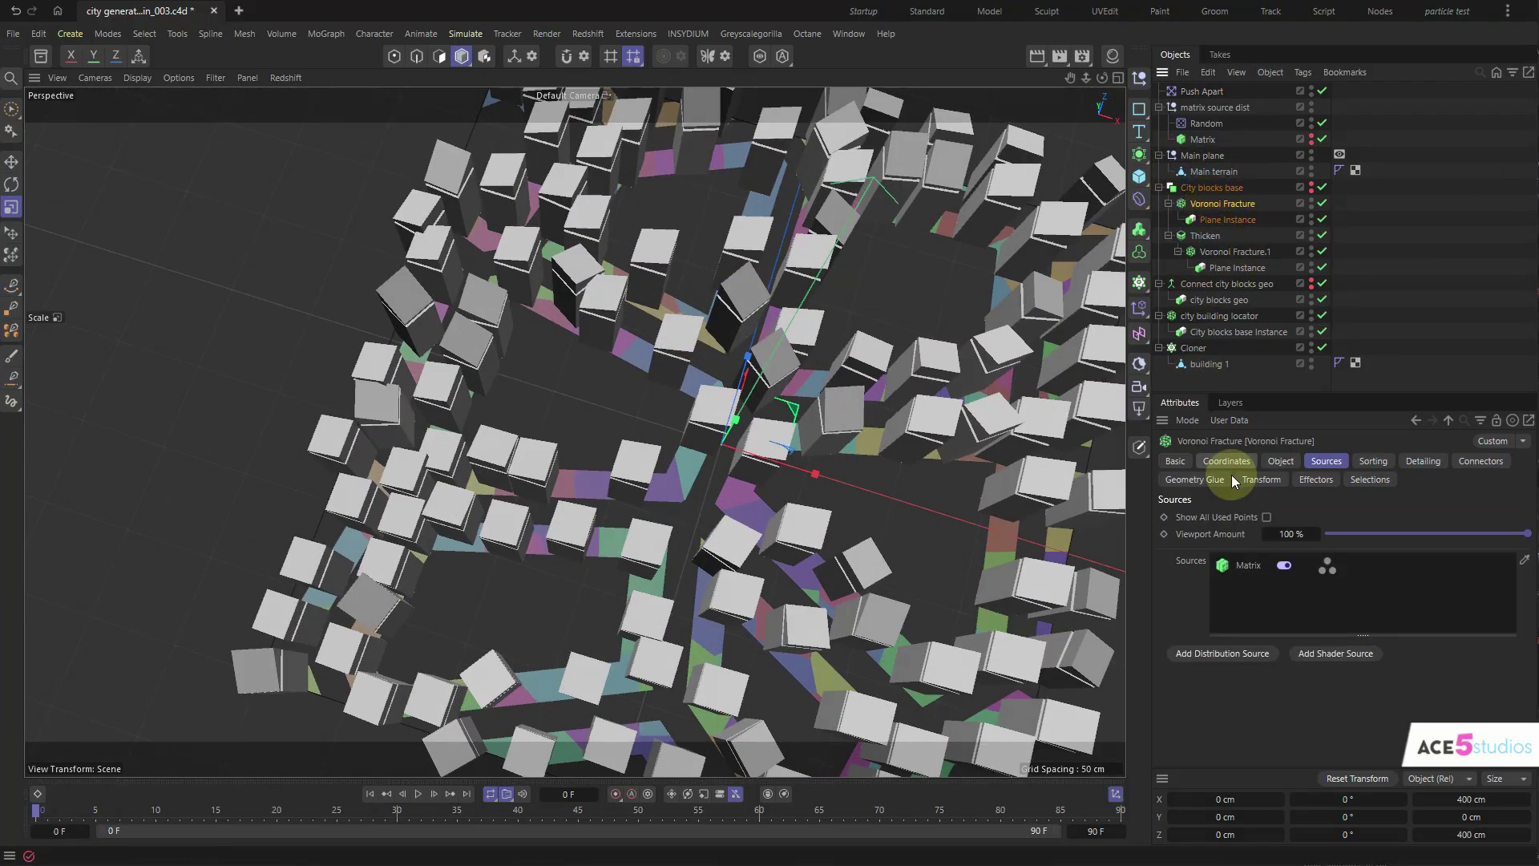
click(1280, 461)
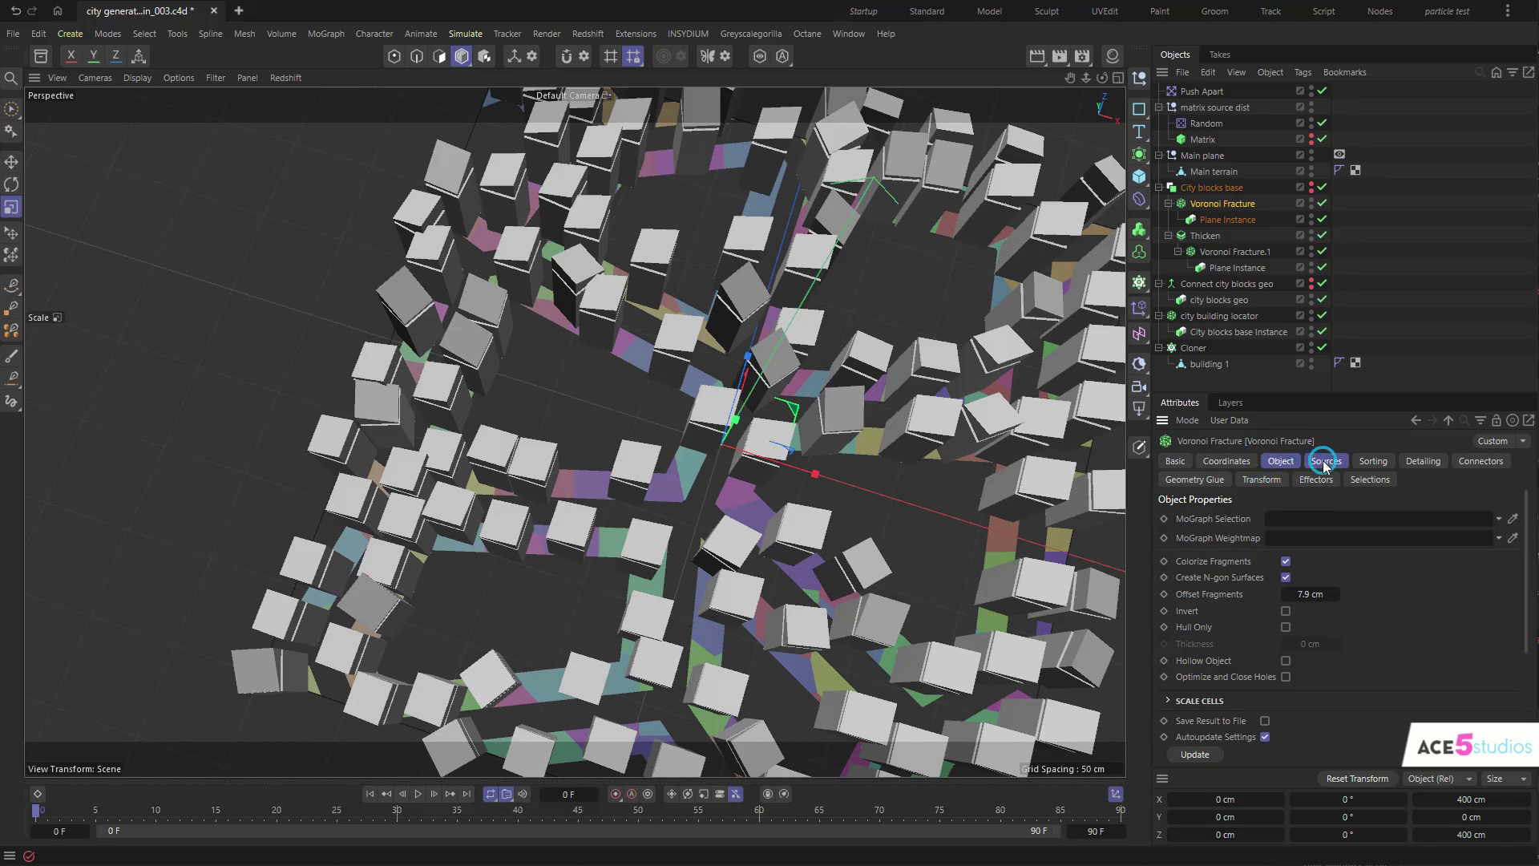
drag(1306, 593, 1374, 593)
- Set the fragment offset of Voronoi Fracture.1 inside the Thicken object to 34.8 cm
alt+drag(838, 319, 773, 345)
click(1207, 253)
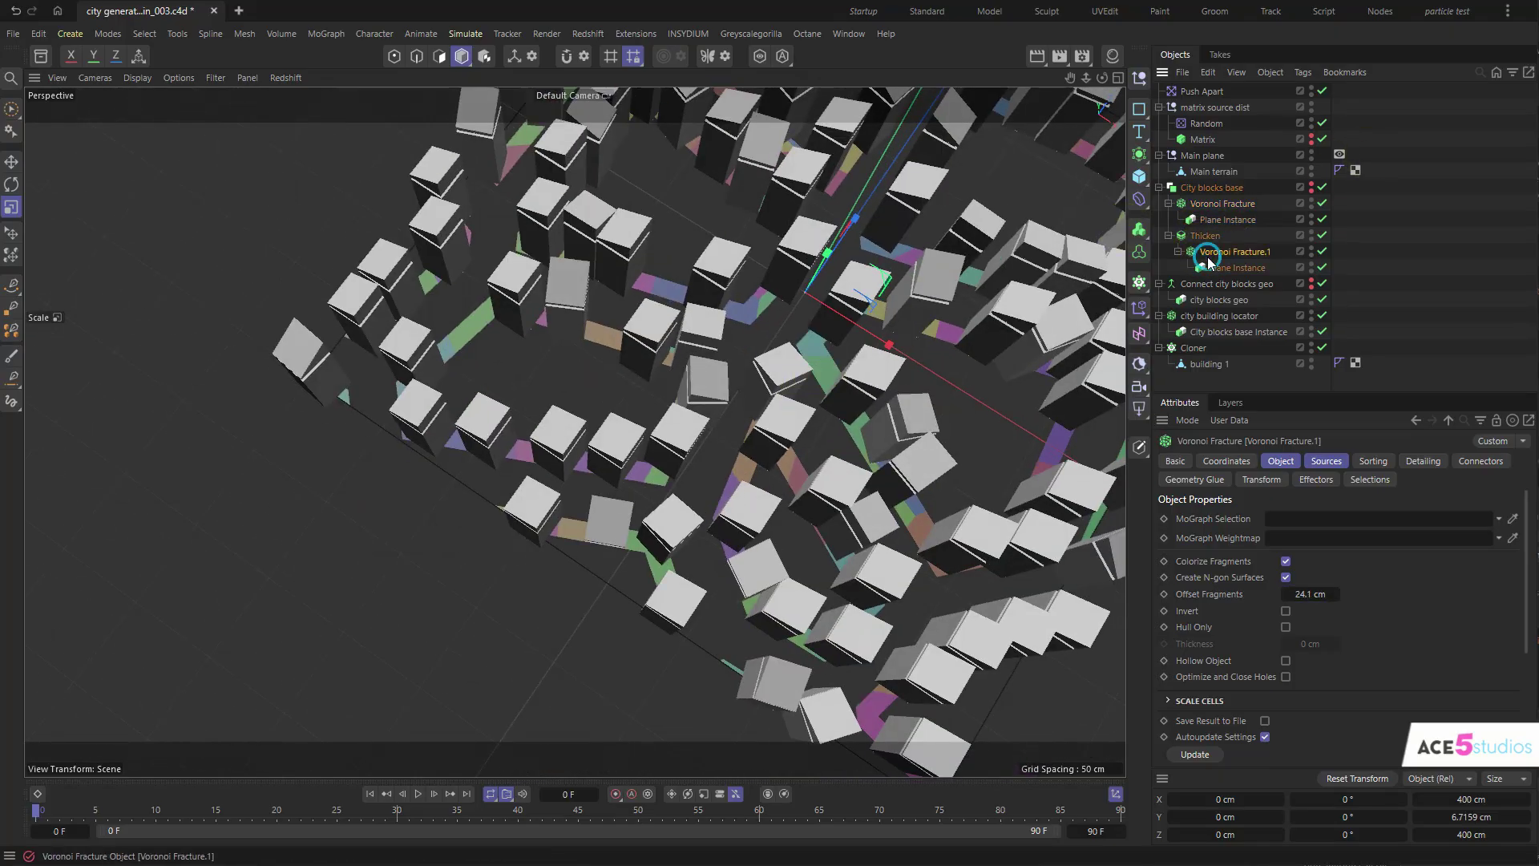
drag(1305, 594, 1335, 593)
alt+drag(621, 513, 686, 329)
alt+right_drag(686, 325, 585, 426)
alt+drag(584, 426, 594, 441)
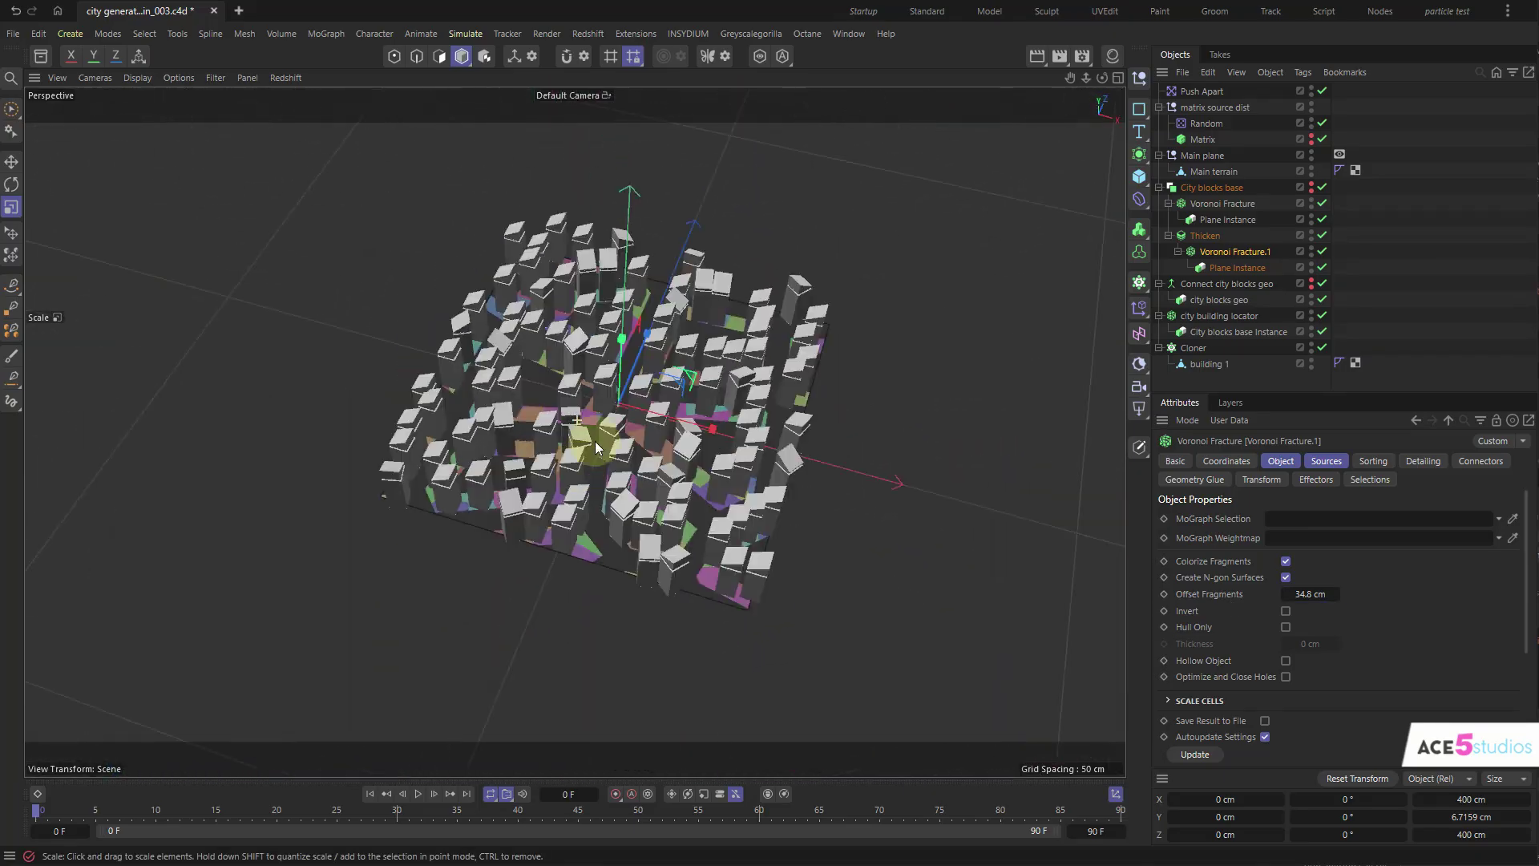
alt+right_drag(595, 441, 703, 407)
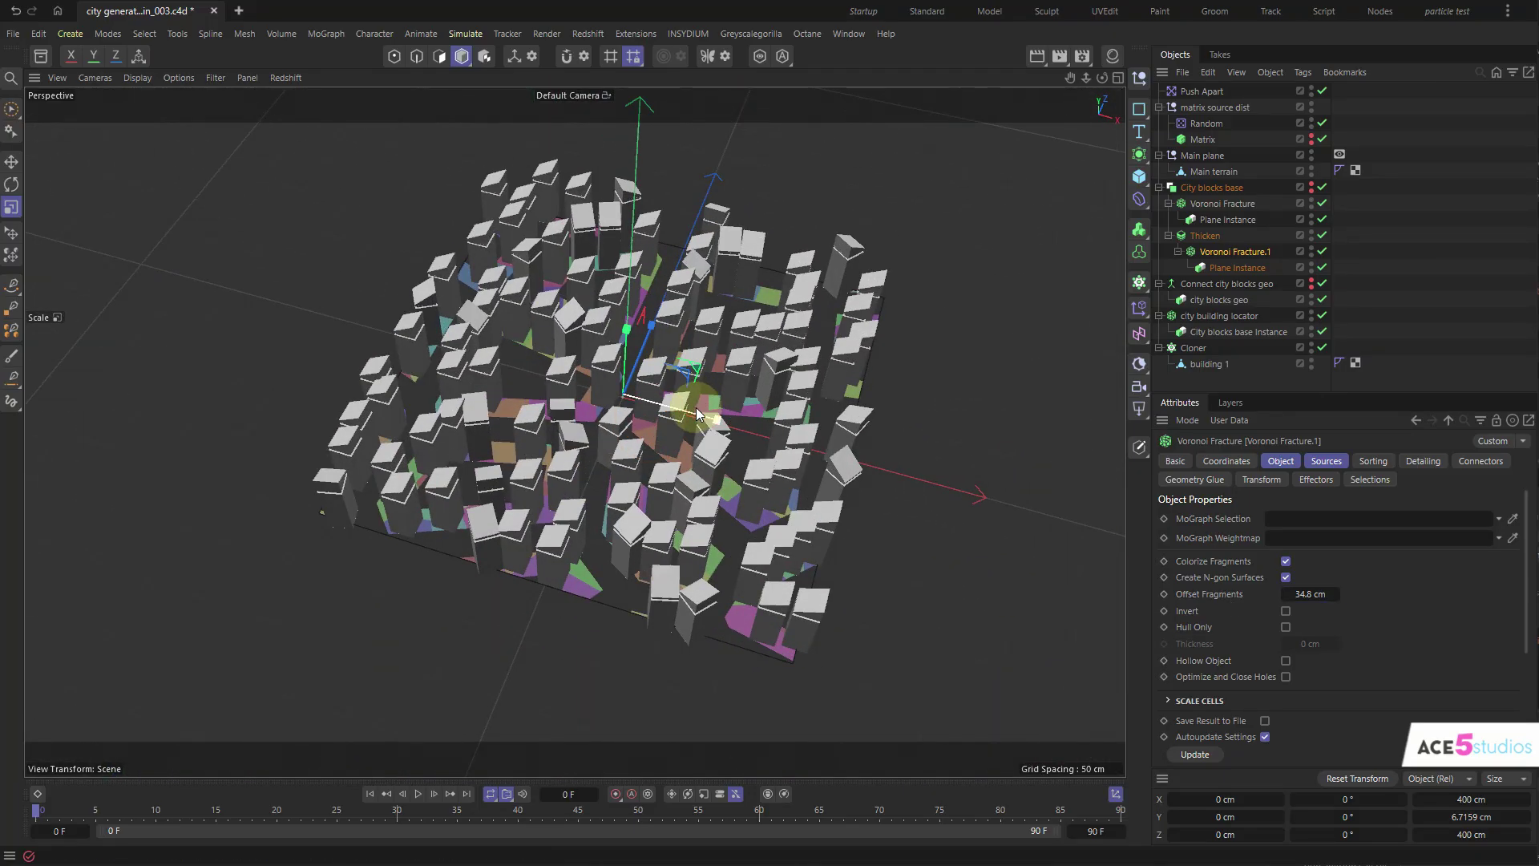
- Select the building 1 object inside the Cloner
mouse_move(661, 345)
alt+mouse_down()
mouse_move(627, 358)
mouse_move(695, 387)
mouse_move(647, 329)
alt+mouse_up()
alt+right_drag(647, 328, 737, 368)
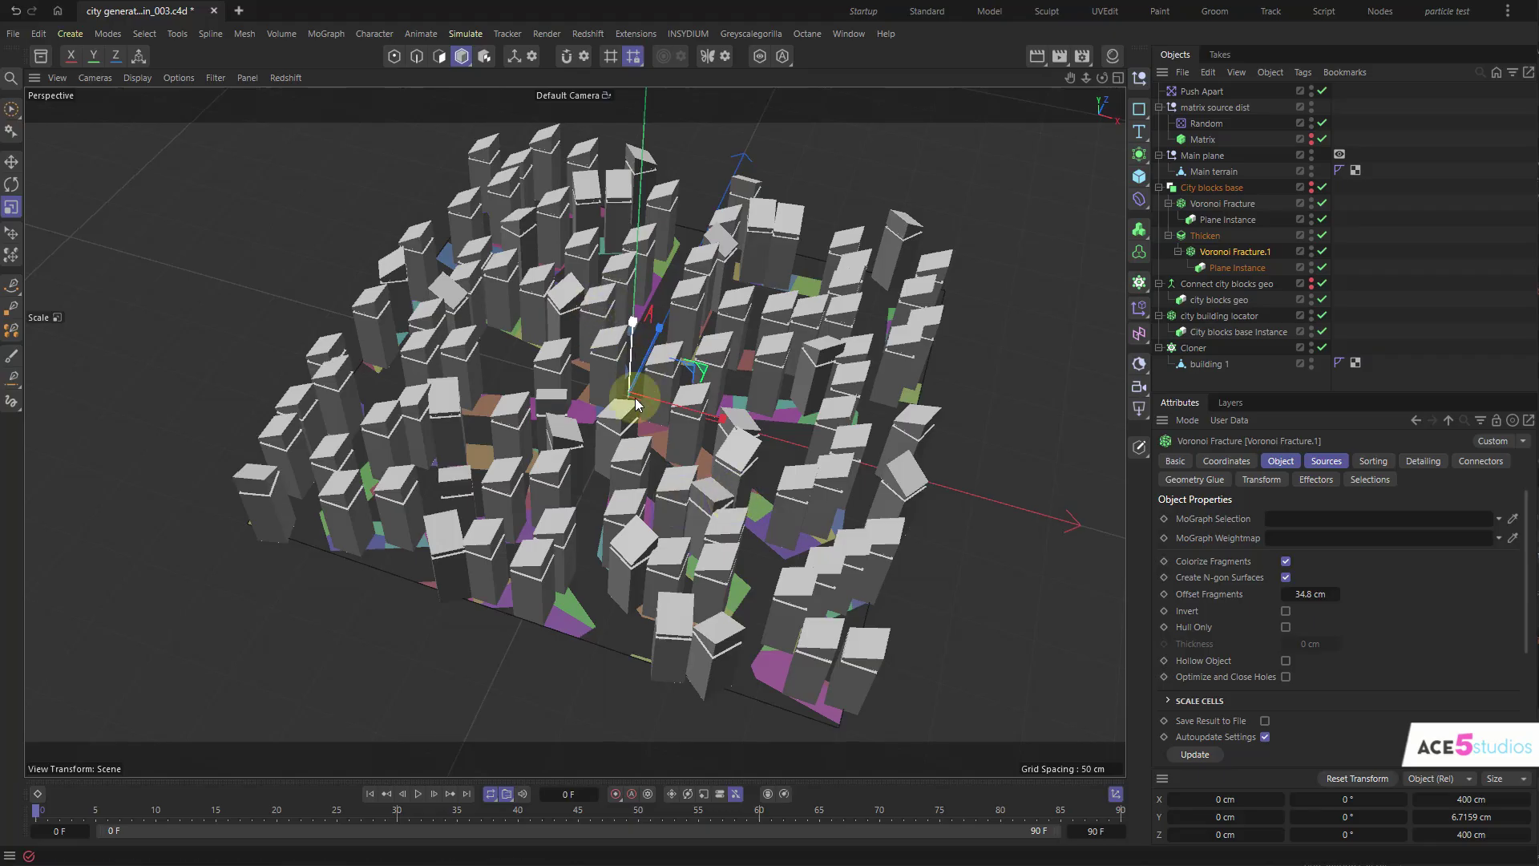
alt+drag(571, 308, 599, 361)
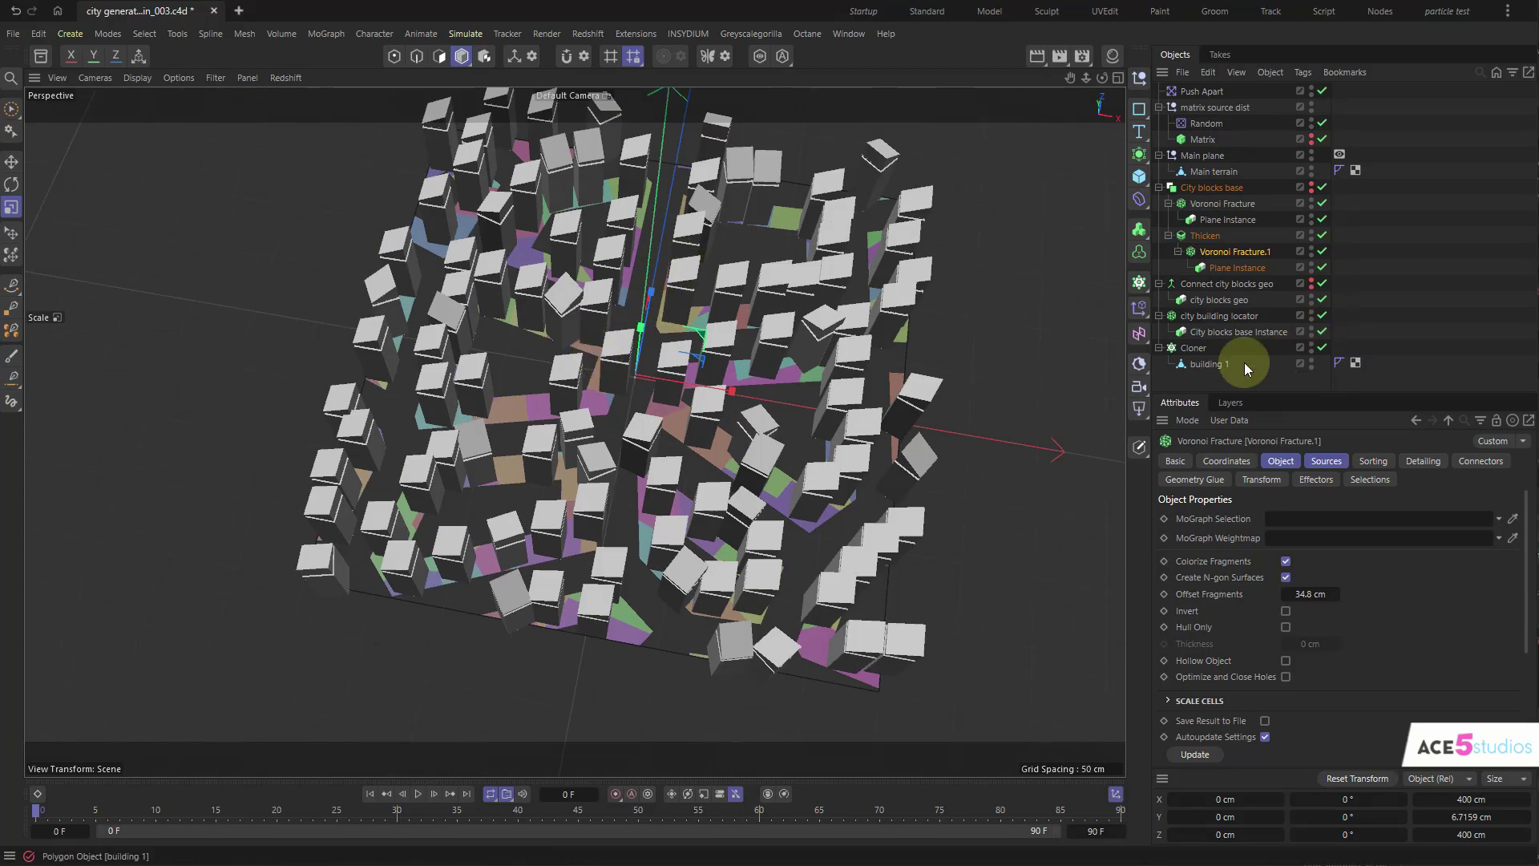
click(1202, 365)
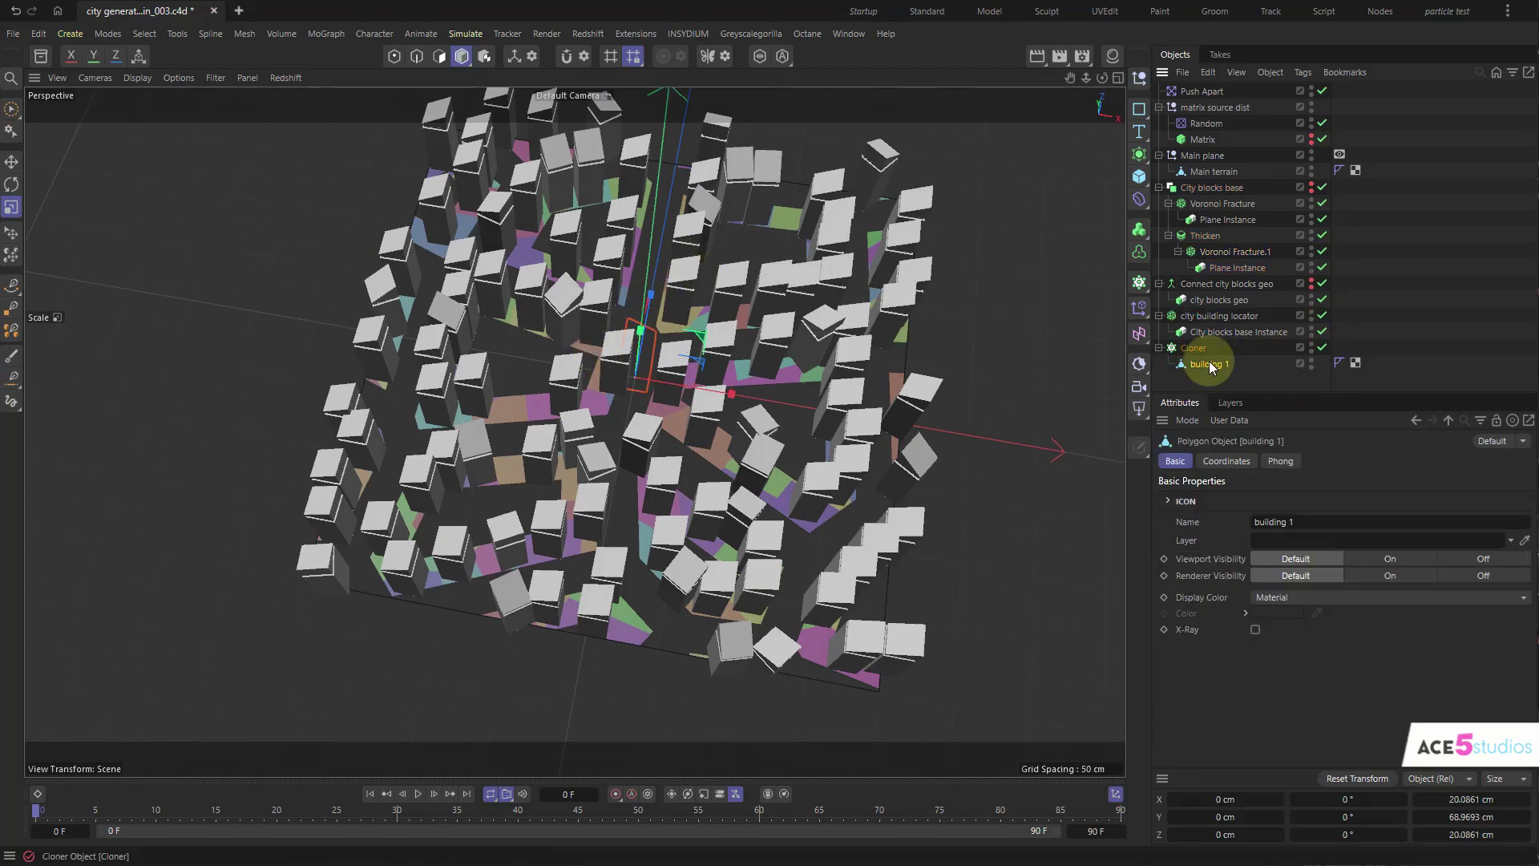
- Disable the Cloner and duplicate building 1 inside it as a second building
click(1194, 348)
click(1208, 365)
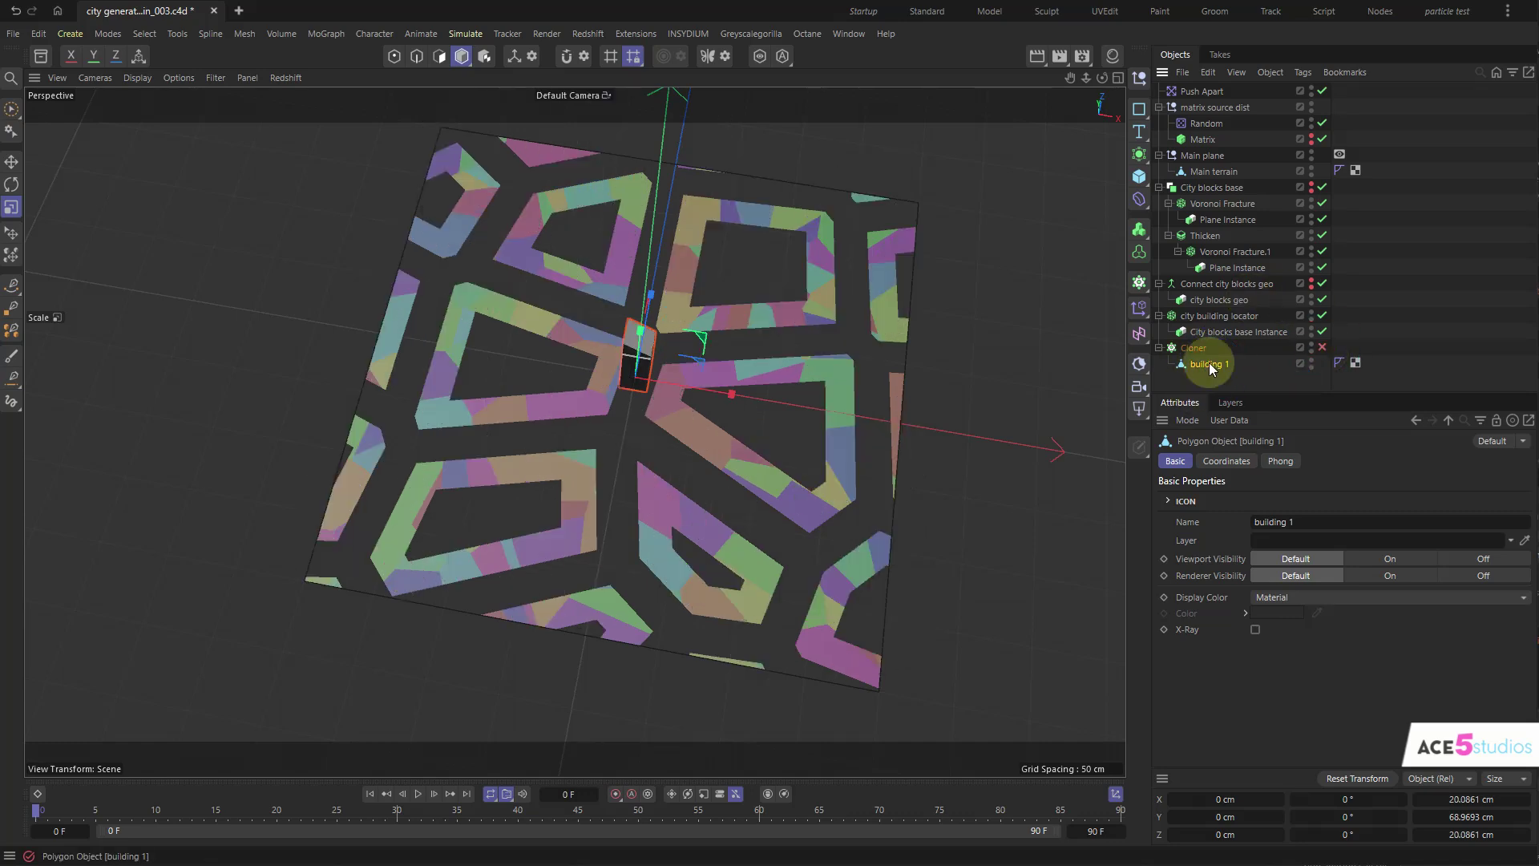
drag(1210, 368, 1224, 375)
alt+drag(559, 319, 559, 321)
alt+right_drag(756, 335, 759, 336)
alt+drag(734, 339, 730, 339)
alt+right_drag(710, 325, 716, 326)
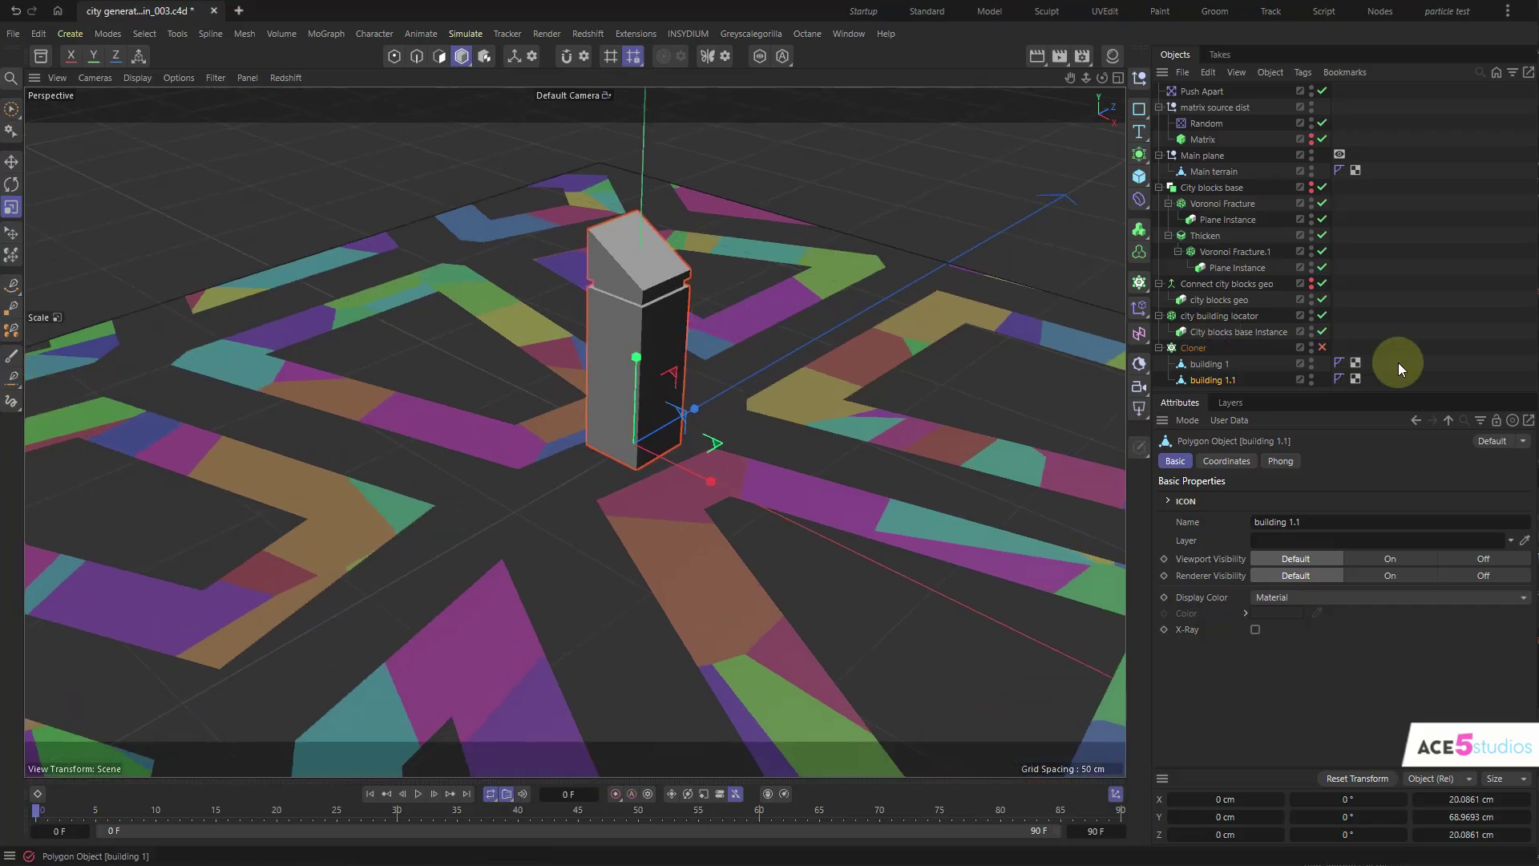
- Lower the two raised roof points of building 1.1 so its slanted top becomes flat
key(Return)
alt+drag(571, 276, 678, 147)
drag(747, 213, 745, 212)
key(e)
drag(716, 130, 729, 188)
- Move the flat-roofed building 1.1 as a whole object about 30 cm along negative Z, beside building 1
click(1213, 380)
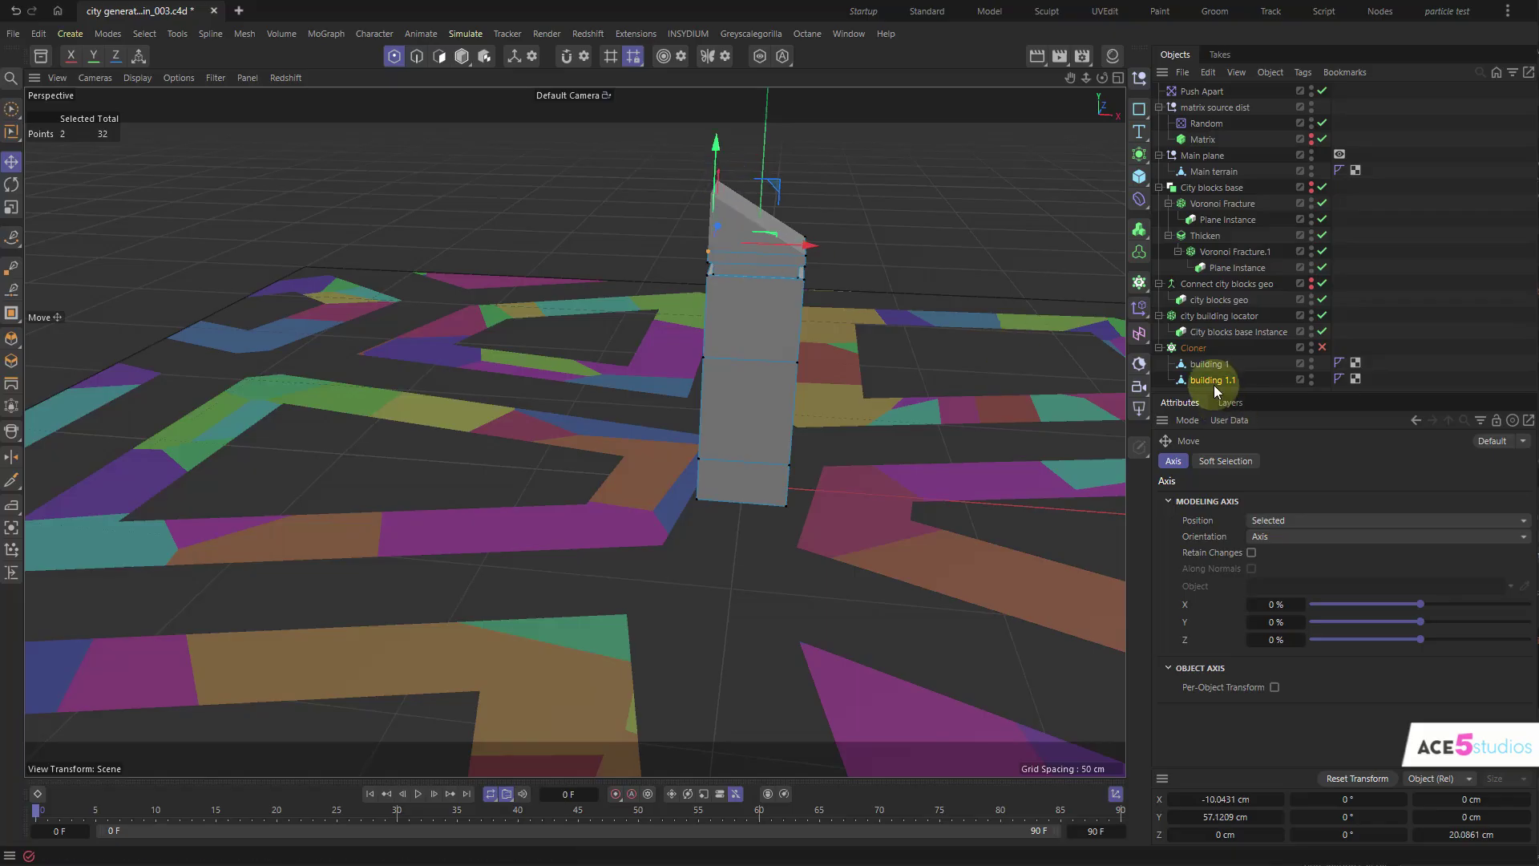
click(461, 55)
alt+drag(779, 399, 724, 454)
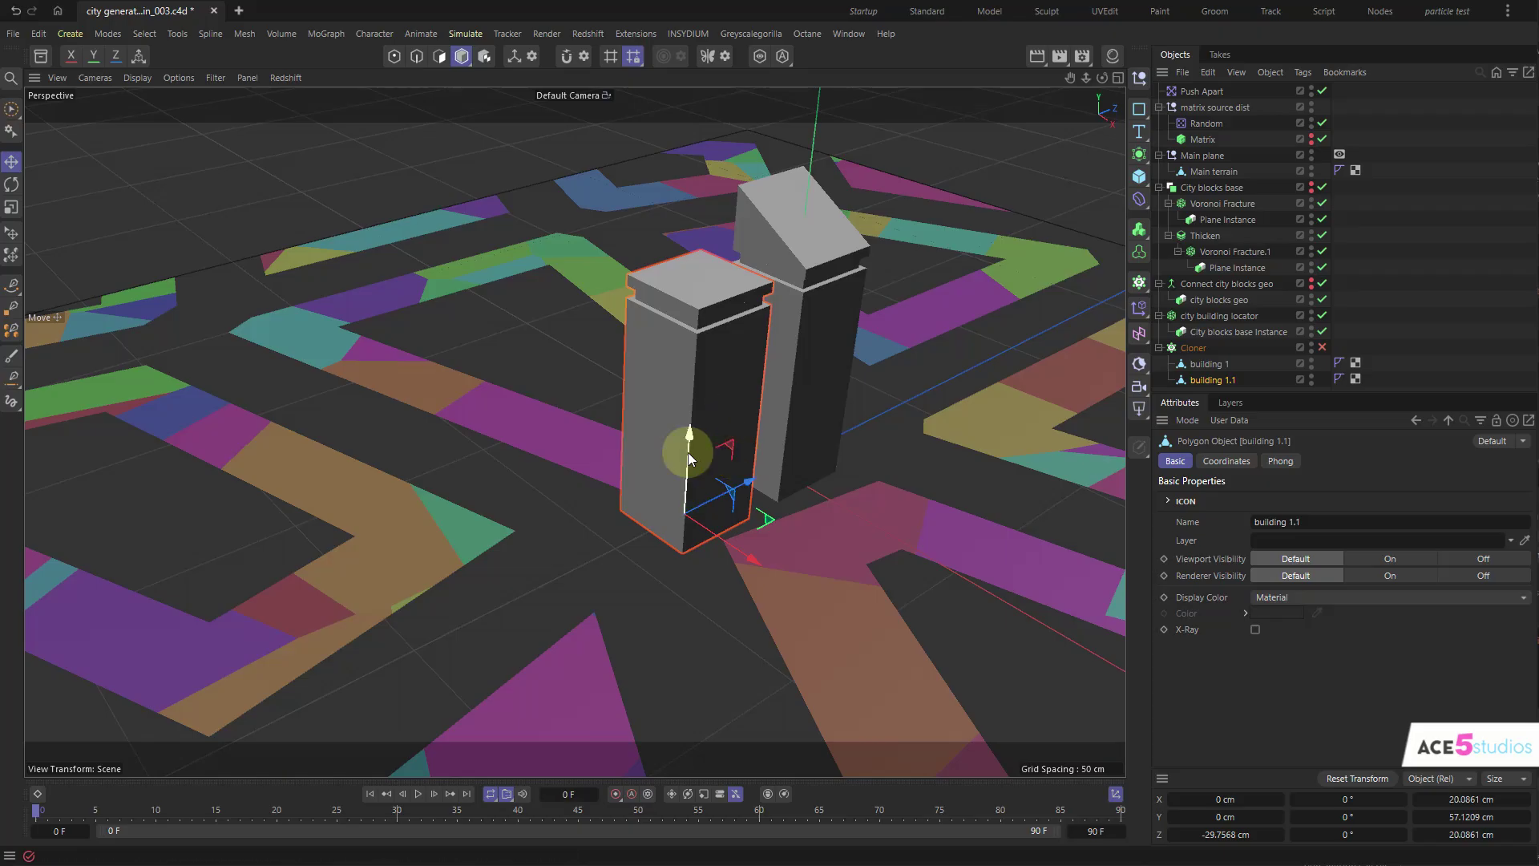
- Lower the upper points of building 1.1 to a height of about 49 cm and duplicate the building along negative Z
key(Return)
drag(575, 194, 796, 348)
alt+drag(796, 347, 729, 415)
key(Return)
ctrl+drag(830, 423, 715, 491)
- Inset the top polygon of the newest building copy by 5.3 cm
key(Return)
click(659, 362)
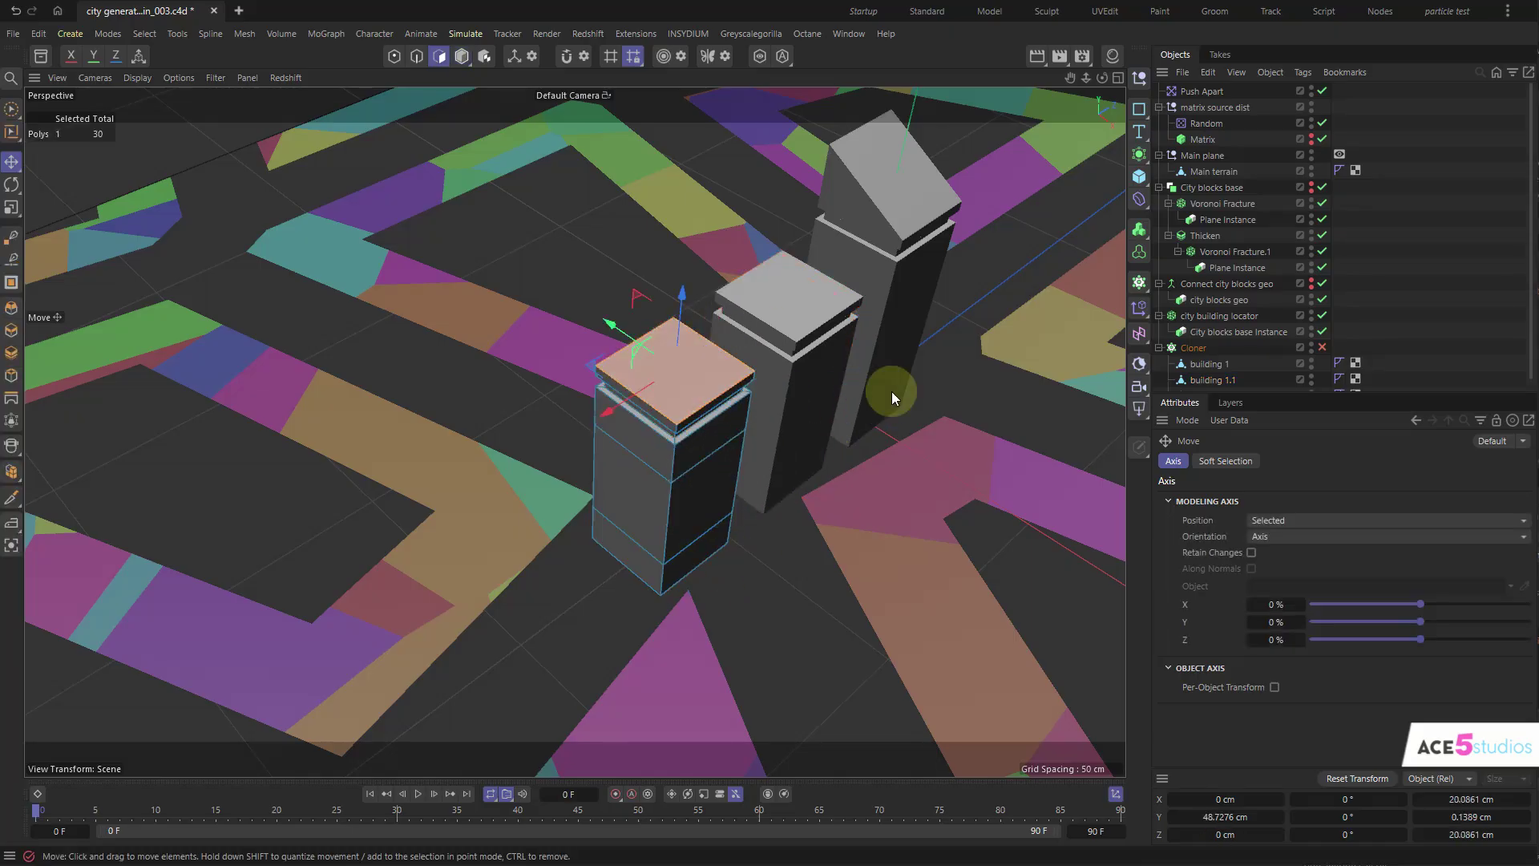
key(i)
drag(829, 355, 835, 355)
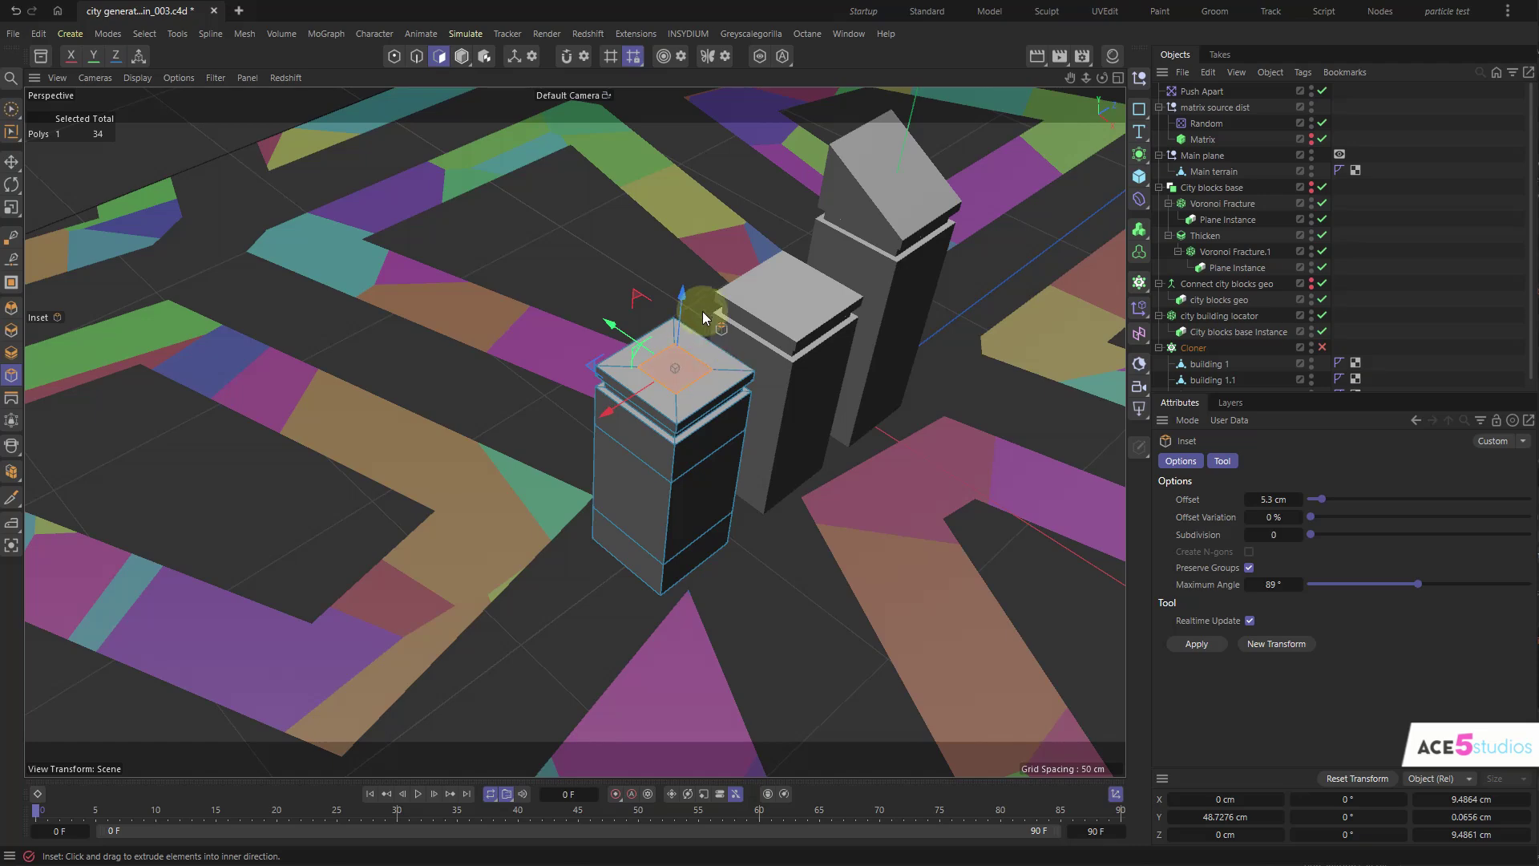
- Raise the inset roof polygon to about 63 cm to form a tapered top on the building
key(t)
key(e)
drag(680, 298, 688, 233)
alt+drag(692, 337, 760, 364)
key(Return)
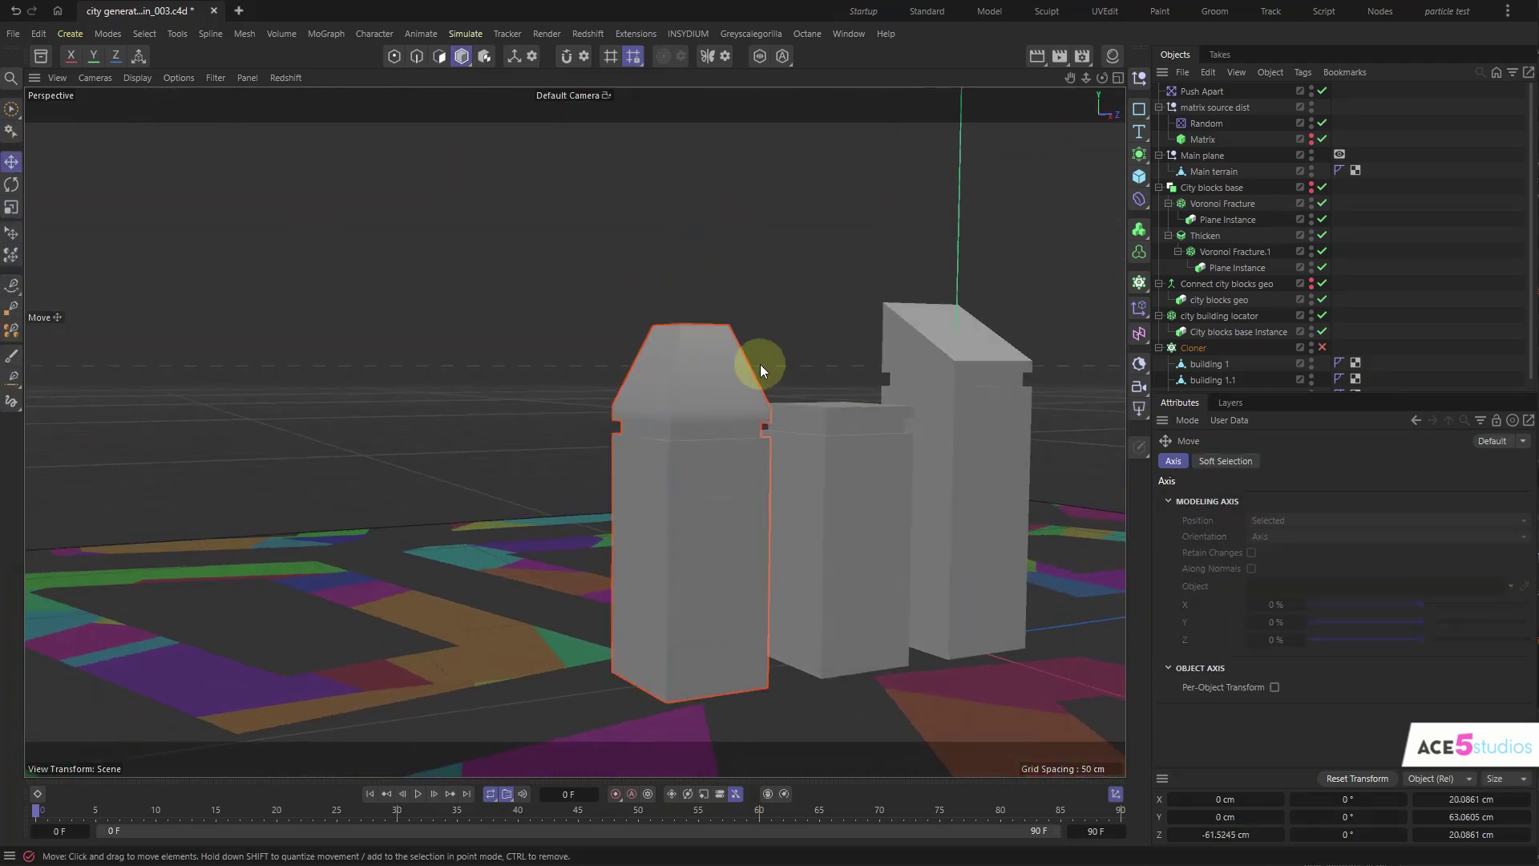
- Scale the tapered building down vertically to a height of about 49 cm
key(t)
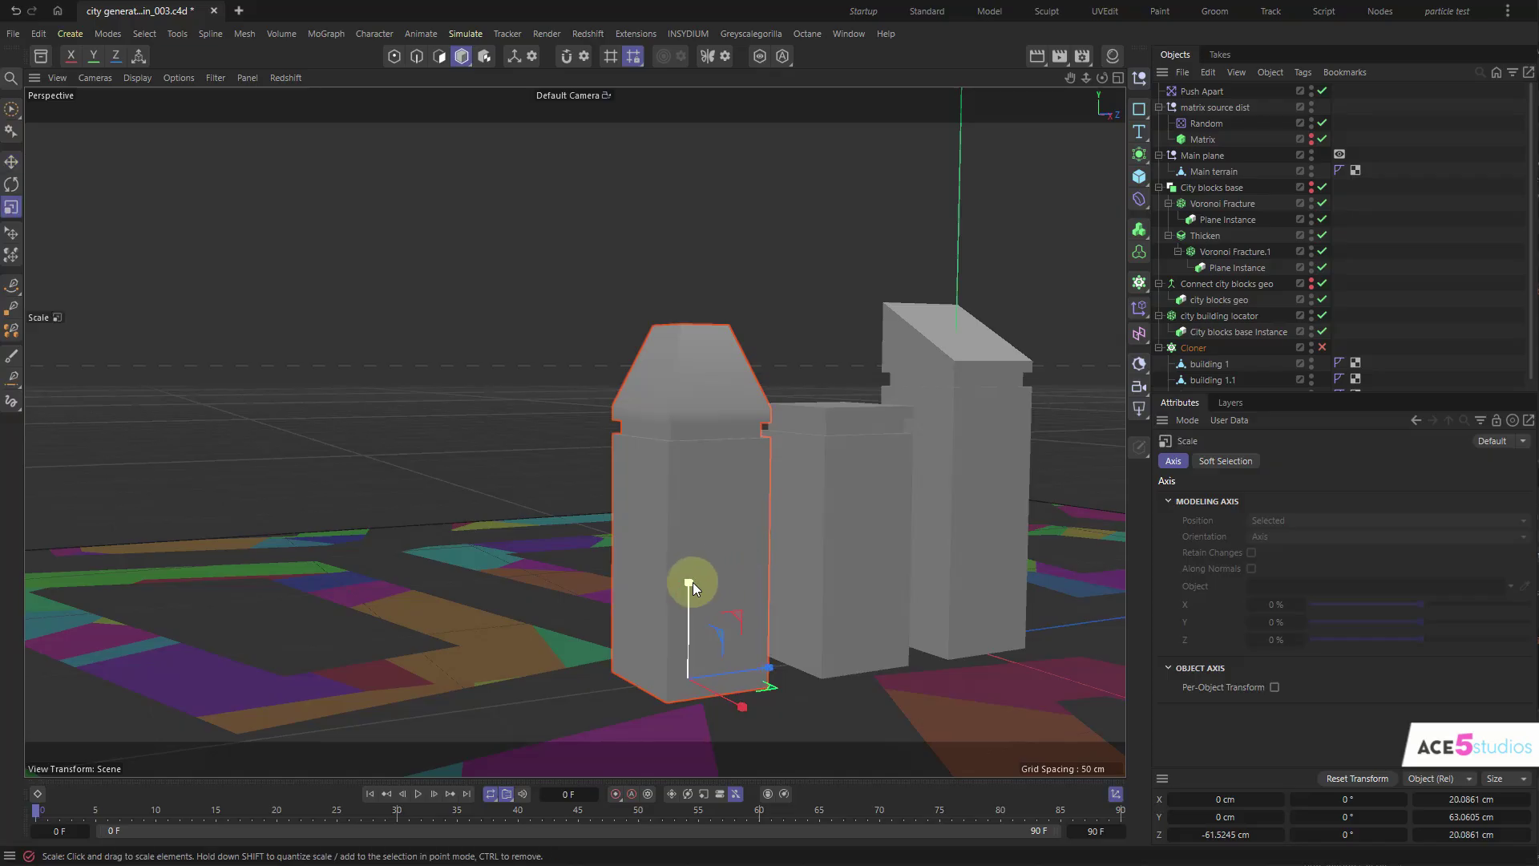
drag(689, 584, 687, 612)
key(e)
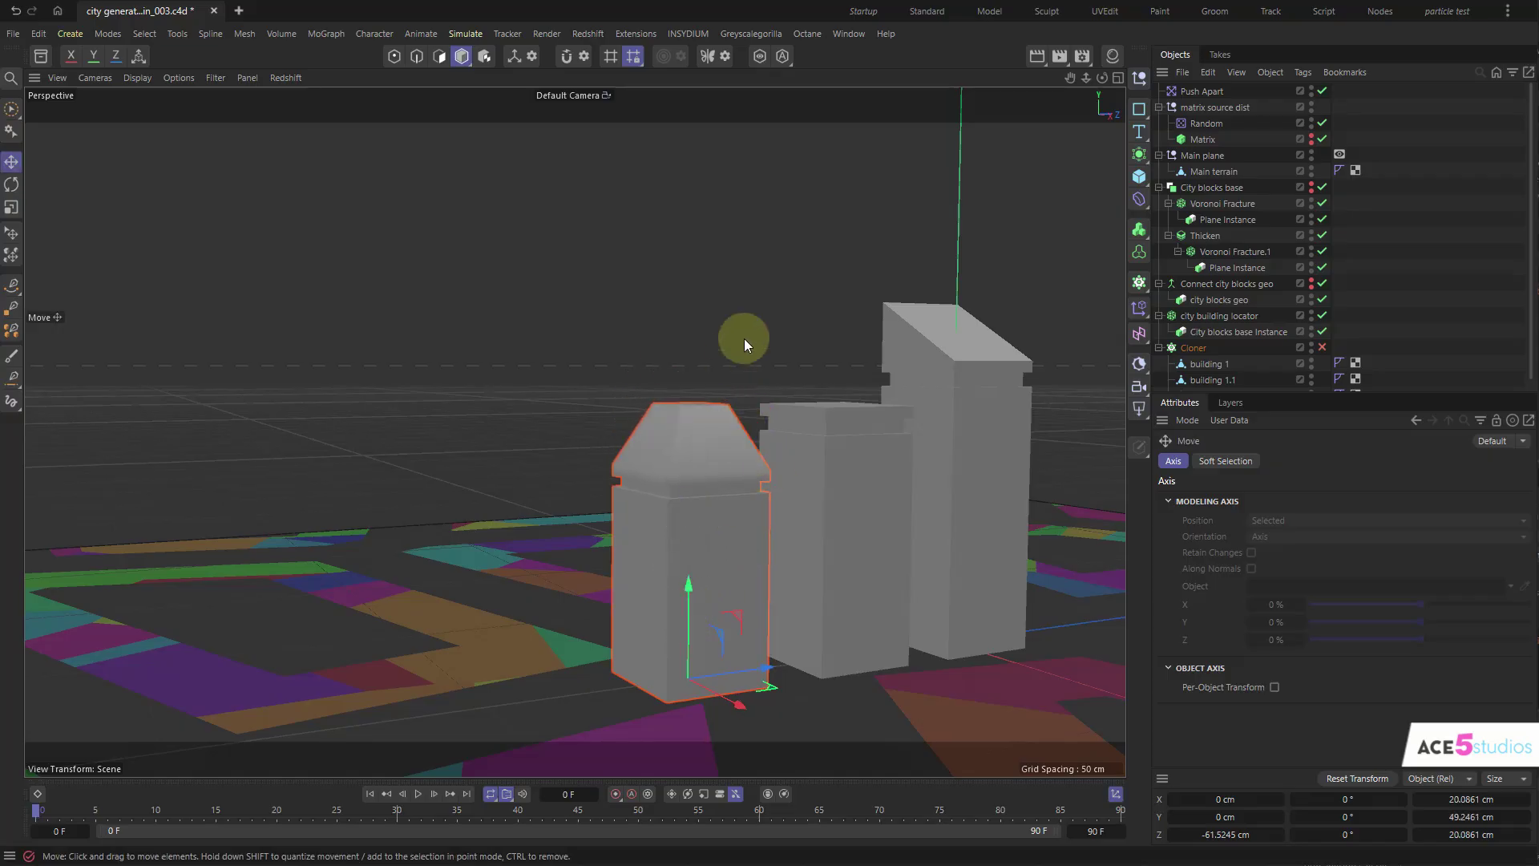
click(738, 398)
alt+drag(692, 514, 721, 560)
- Set the Phong Angle of building 1.2 to 18° to sharpen its roof edges
scroll(1276, 330, down, 1)
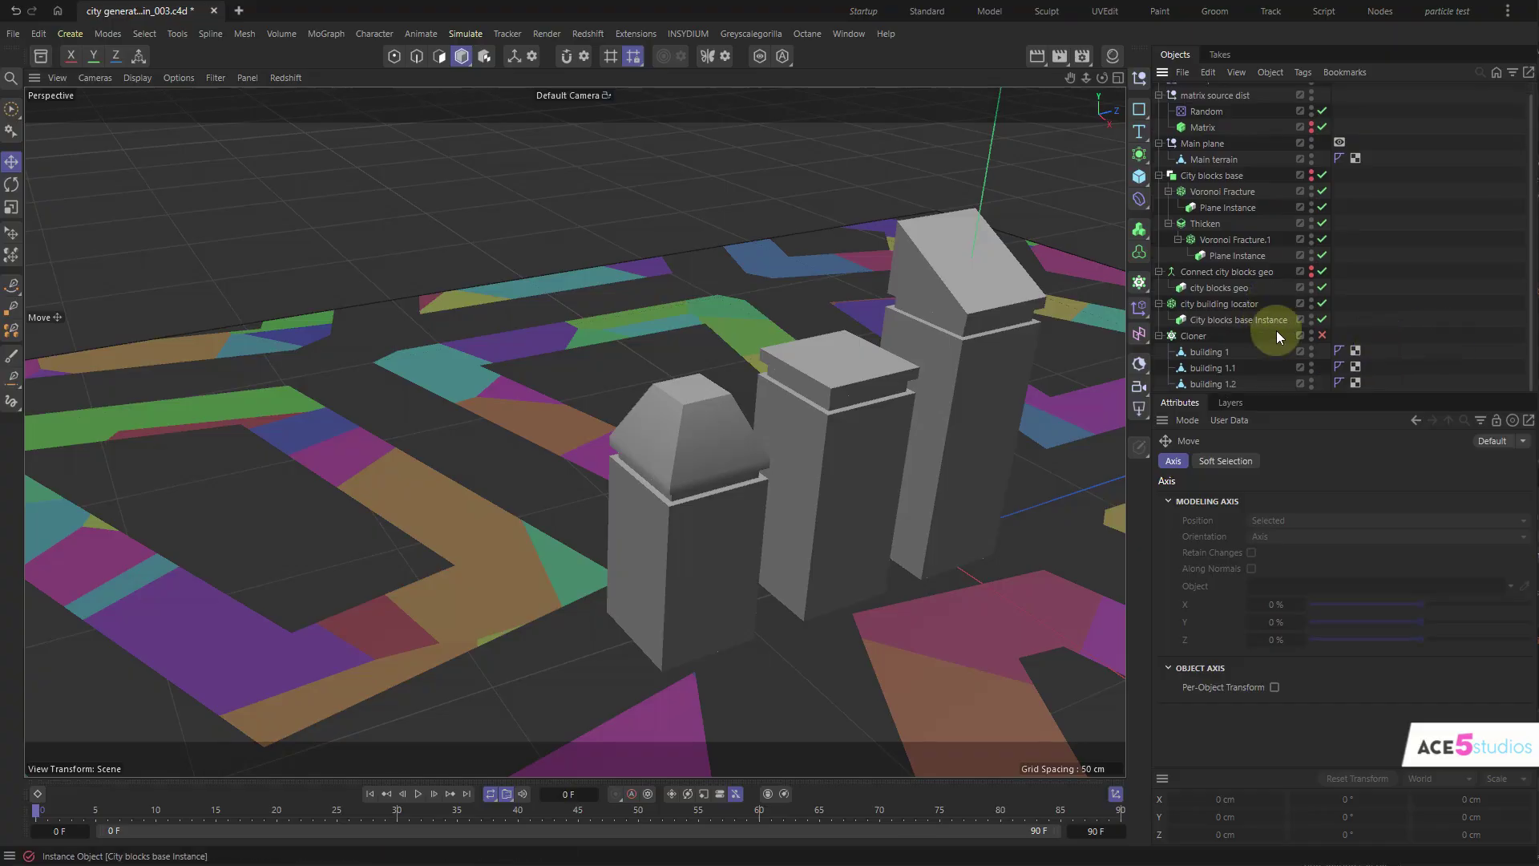
click(1338, 383)
mouse_move(1372, 518)
mouse_down()
mouse_move(1469, 515)
mouse_move(1332, 514)
mouse_up()
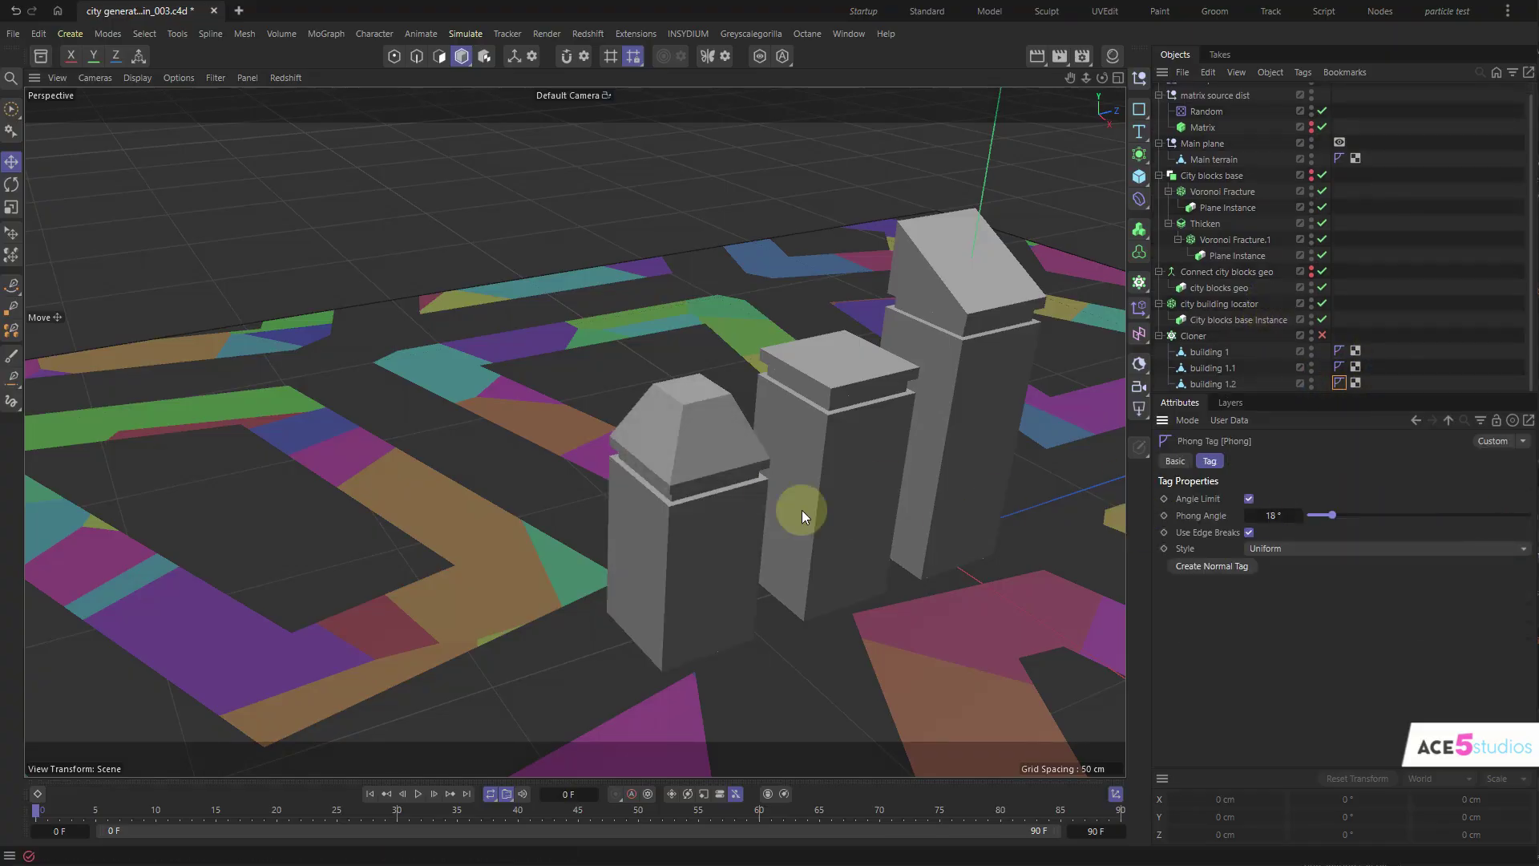
alt+drag(801, 510, 695, 425)
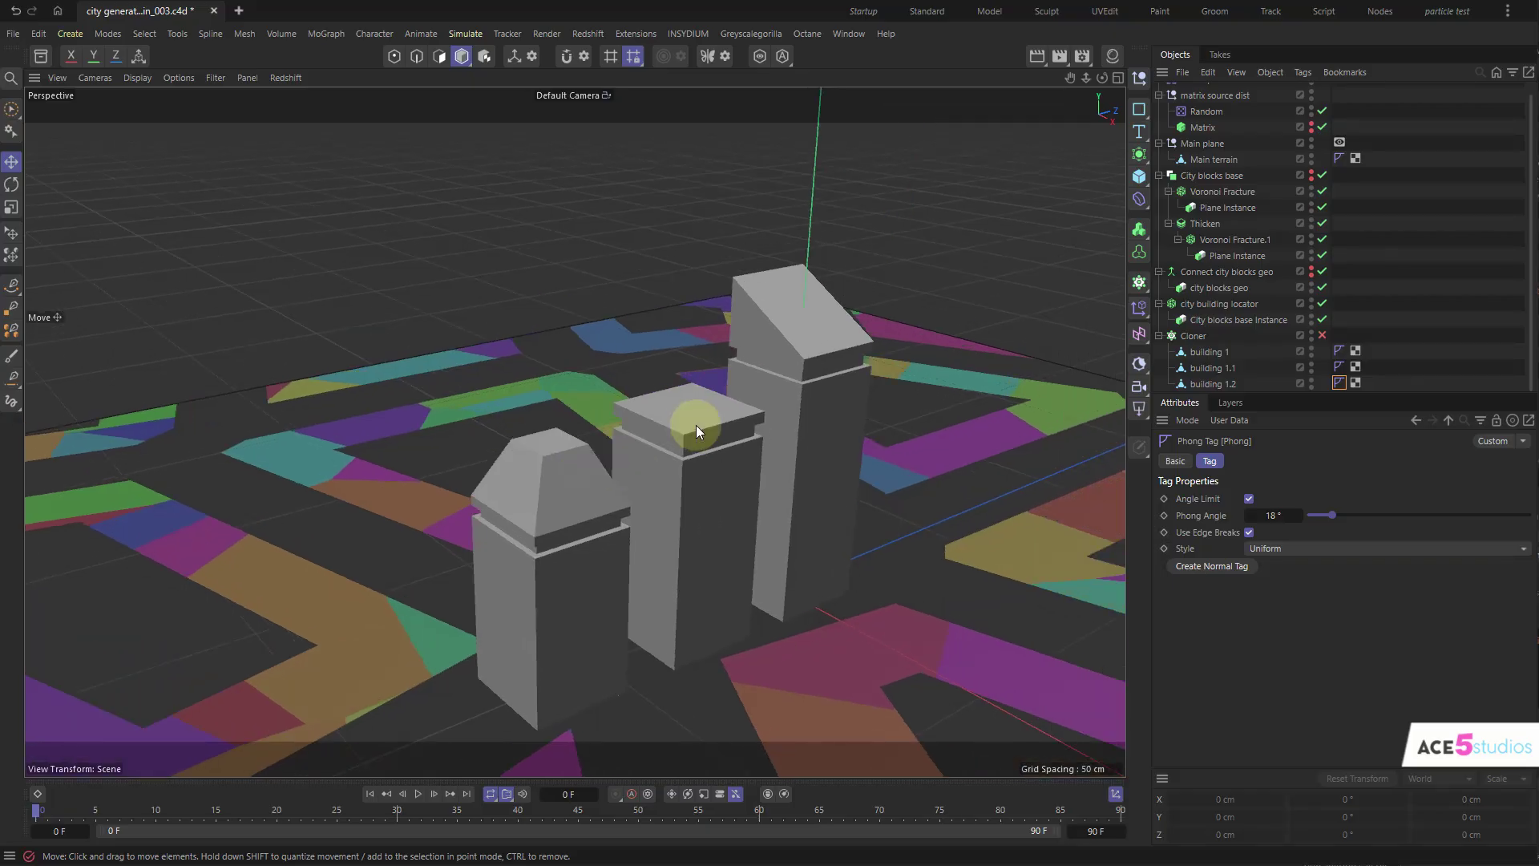
- Re-enable the Cloner to distribute the three building variants over the city blocks
click(1324, 335)
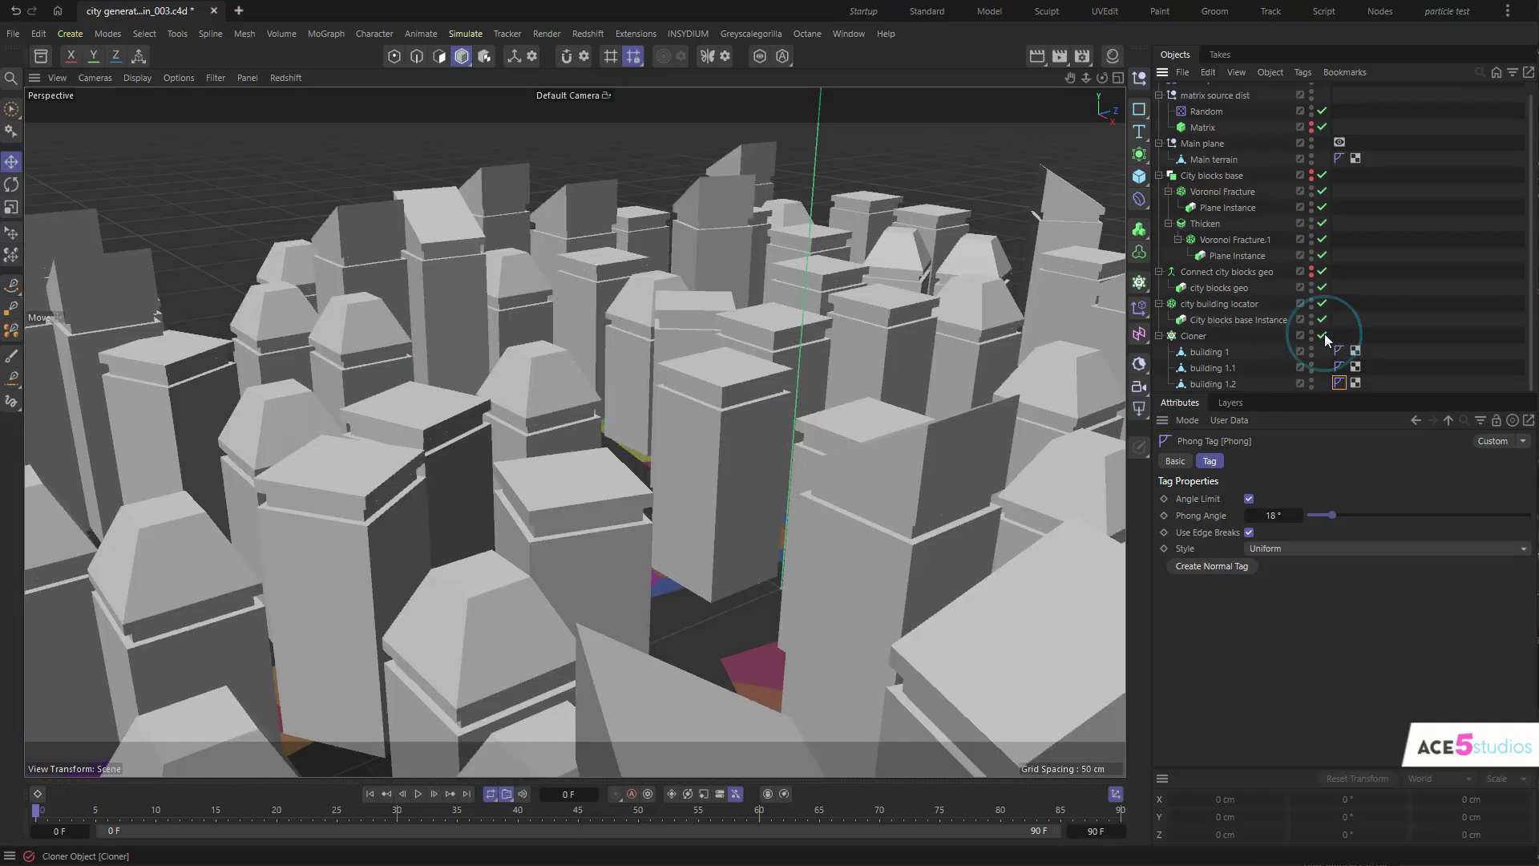
alt+drag(553, 366, 680, 348)
alt+right_drag(680, 352, 548, 441)
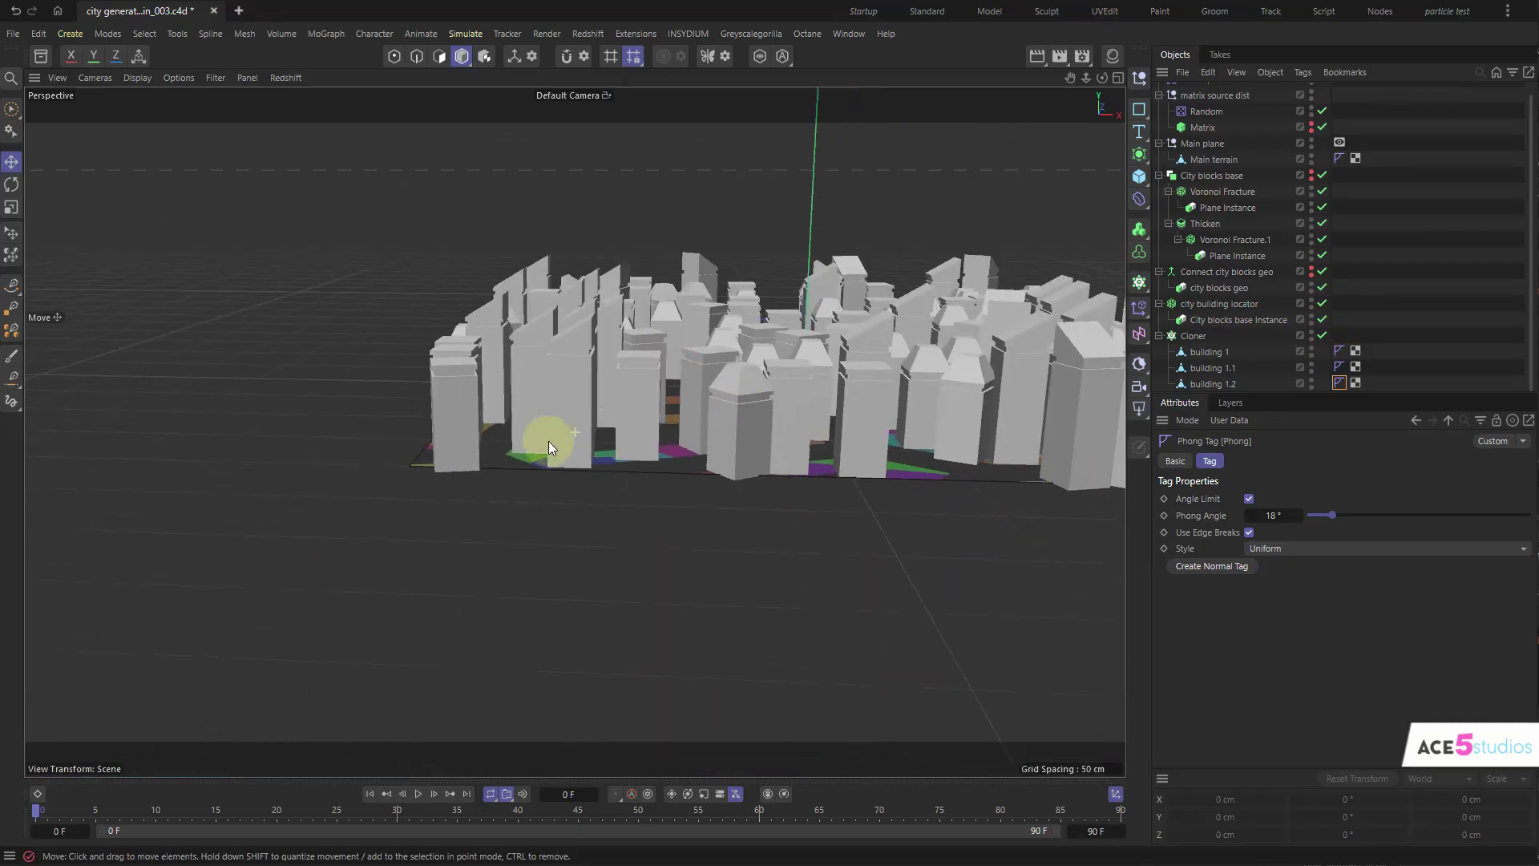
alt+drag(548, 441, 609, 407)
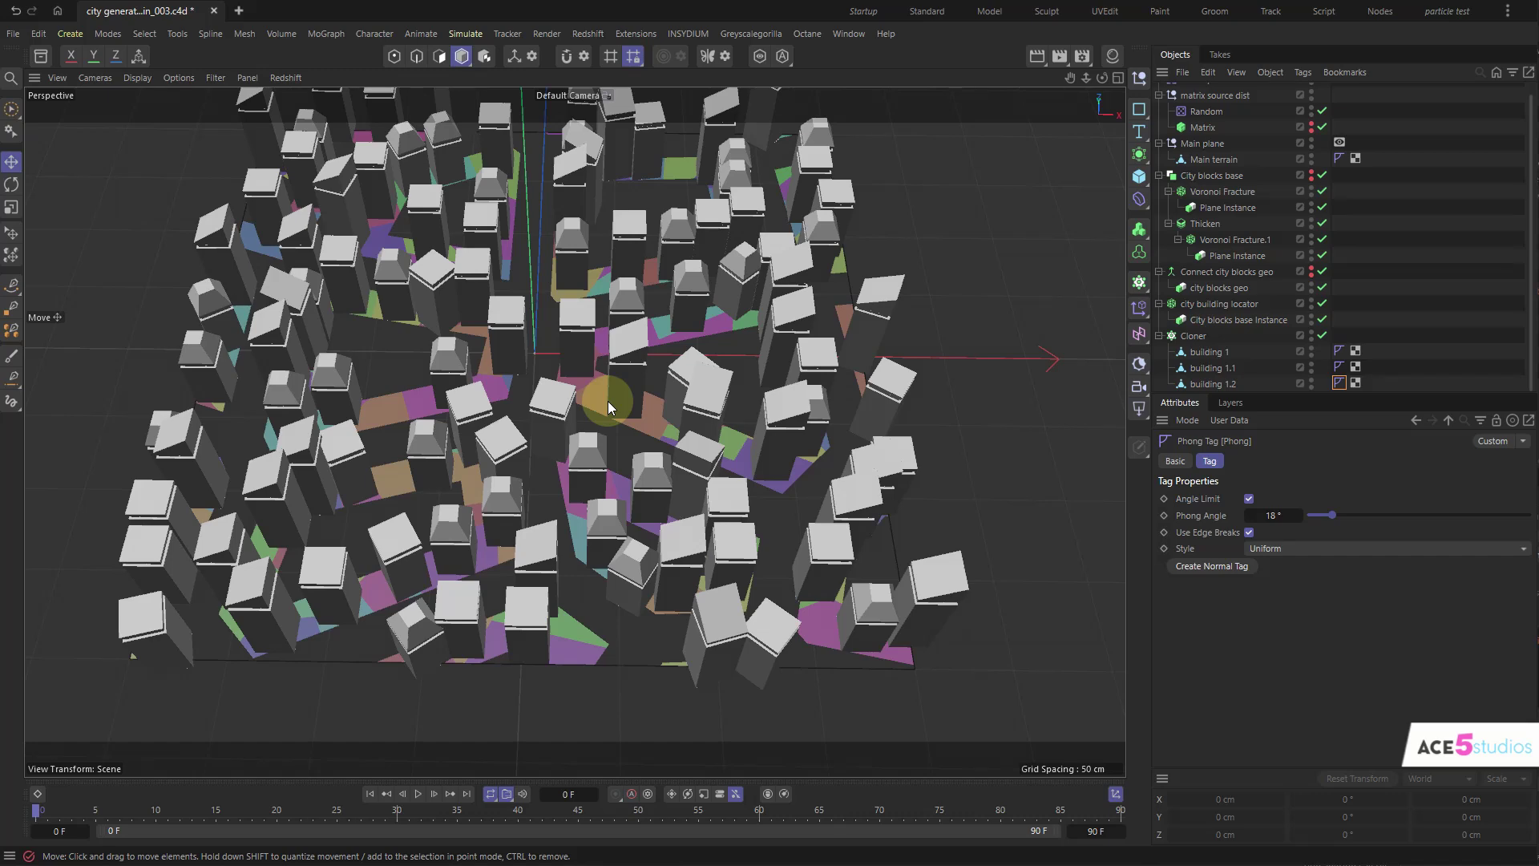
mouse_move(556, 300)
alt+mouse_down()
mouse_move(549, 361)
mouse_move(558, 324)
alt+mouse_up()
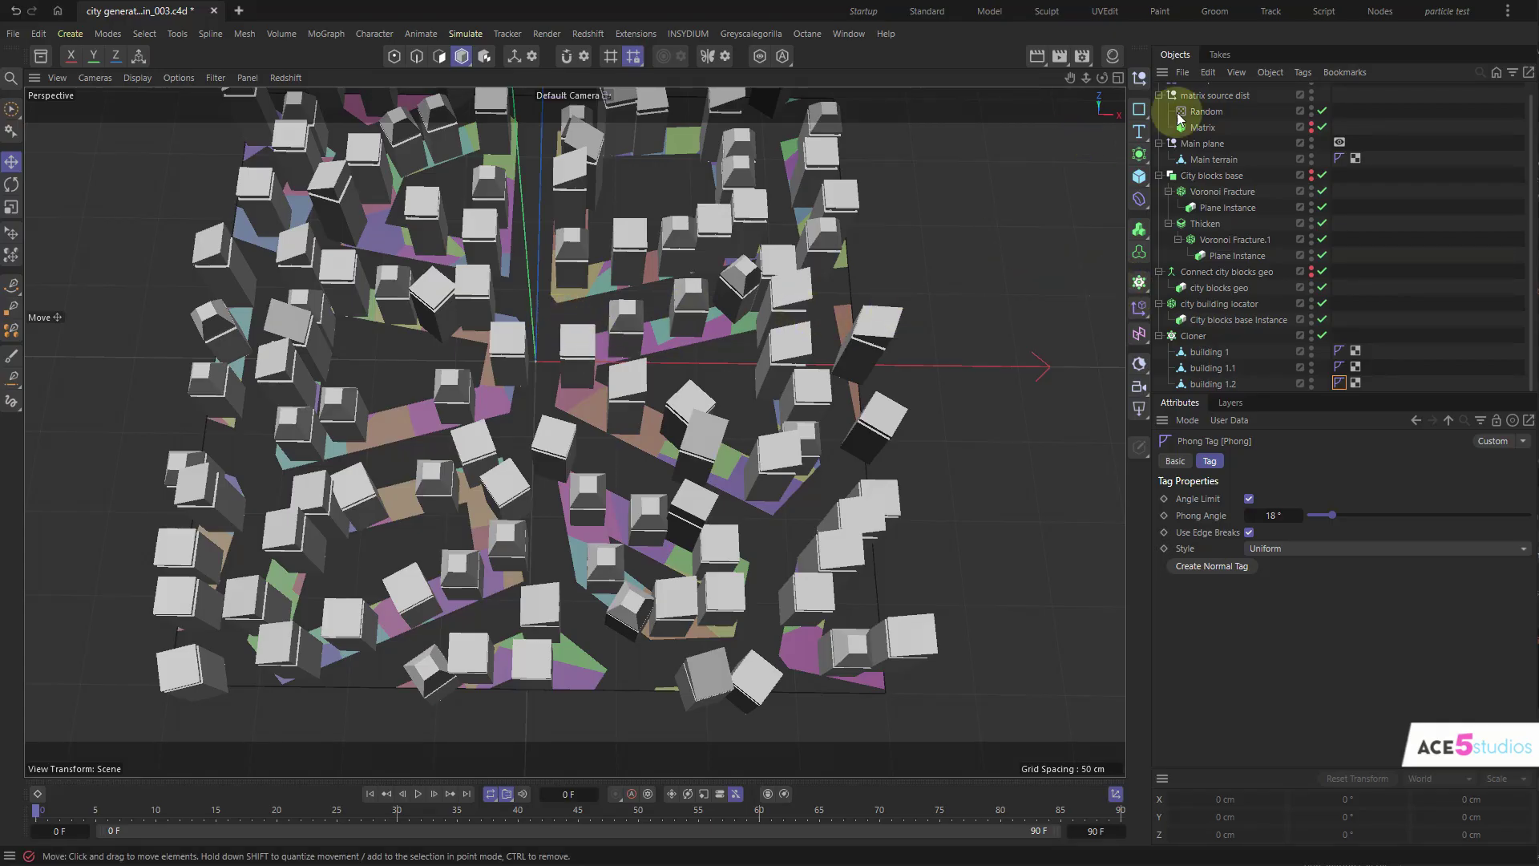
- Copy the first Voronoi Fracture out of City blocks base to the level above and enable Invert on the copy
click(1222, 194)
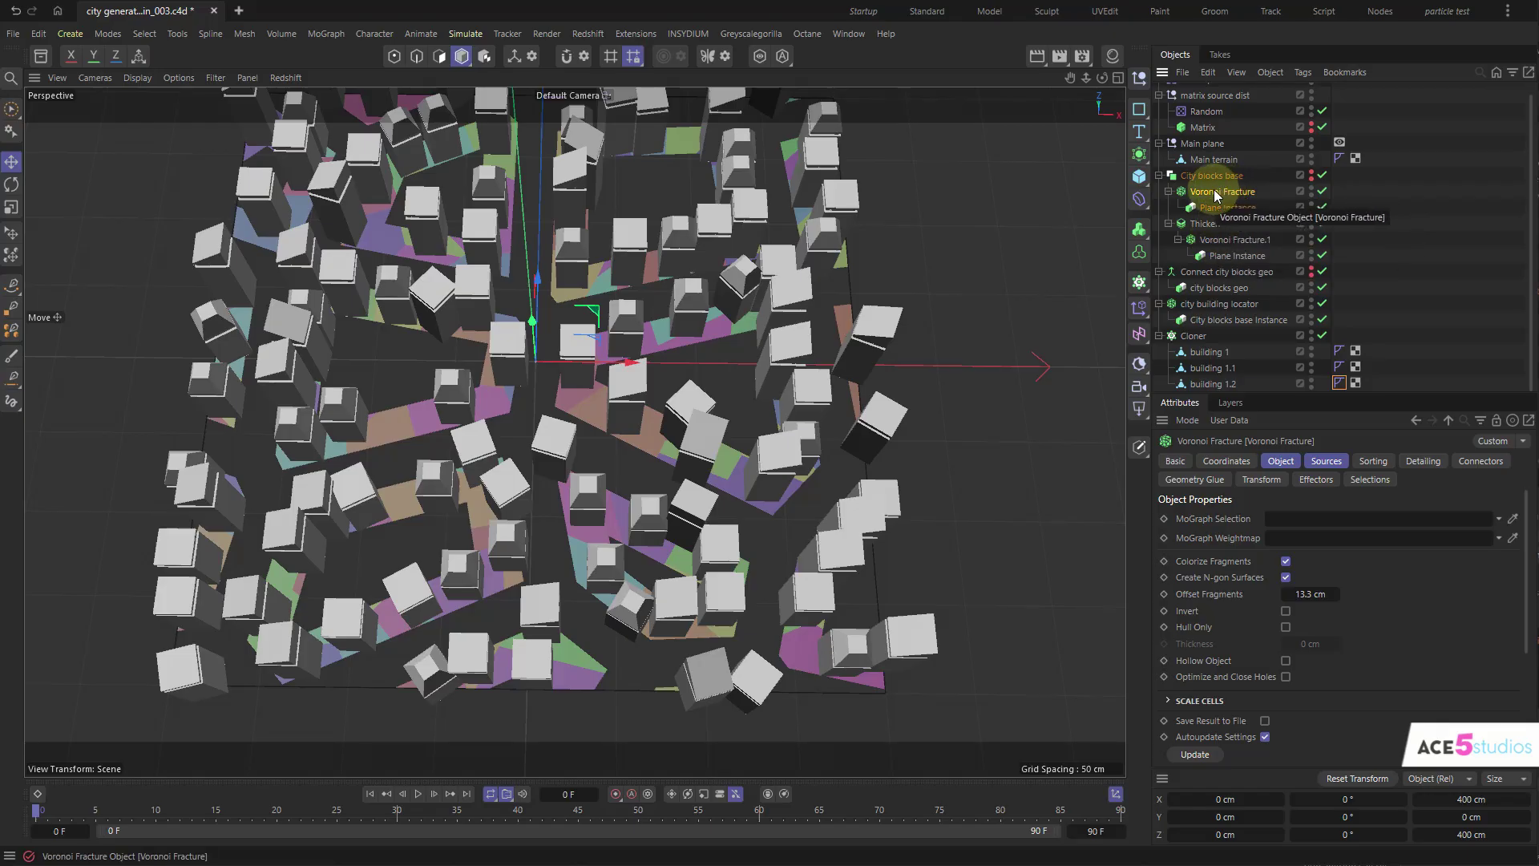
drag(1214, 192, 1202, 181)
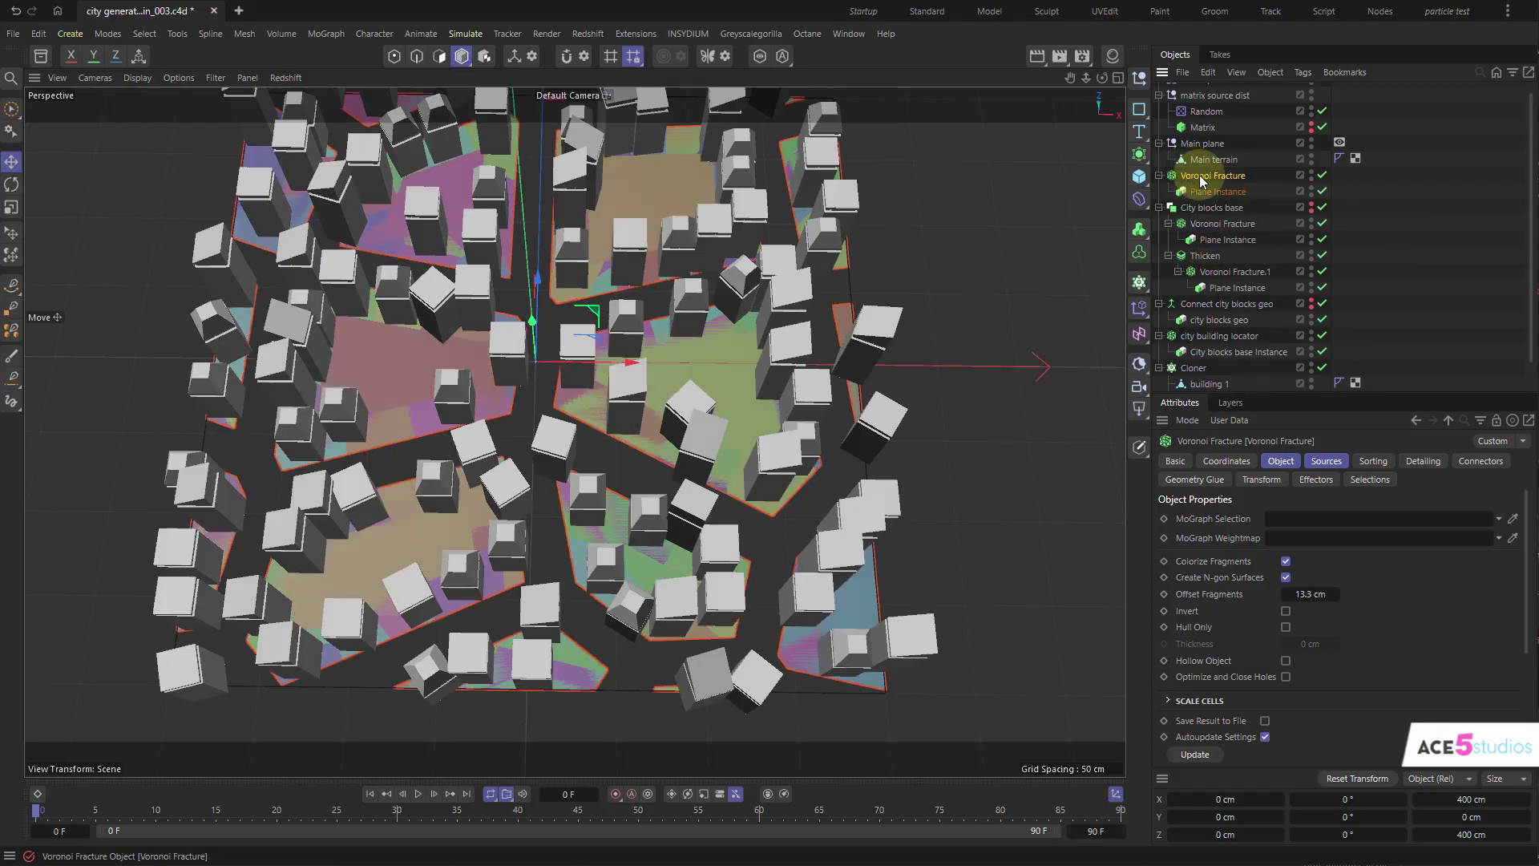
click(1285, 612)
- Rename the inverted Voronoi Fracture as road fracture
alt+drag(560, 346, 611, 588)
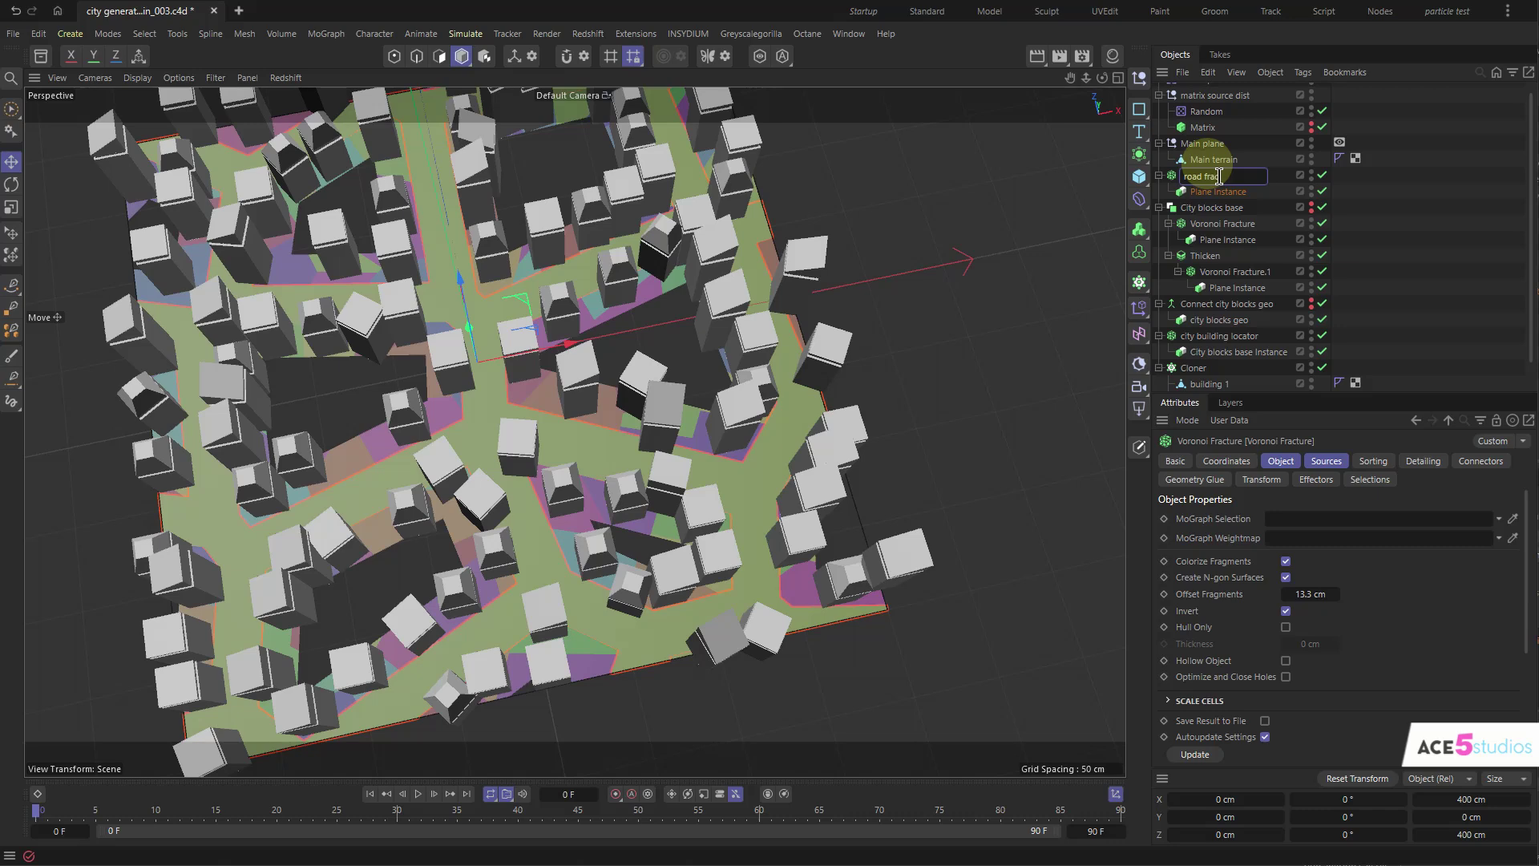
text(re)
key(Return)
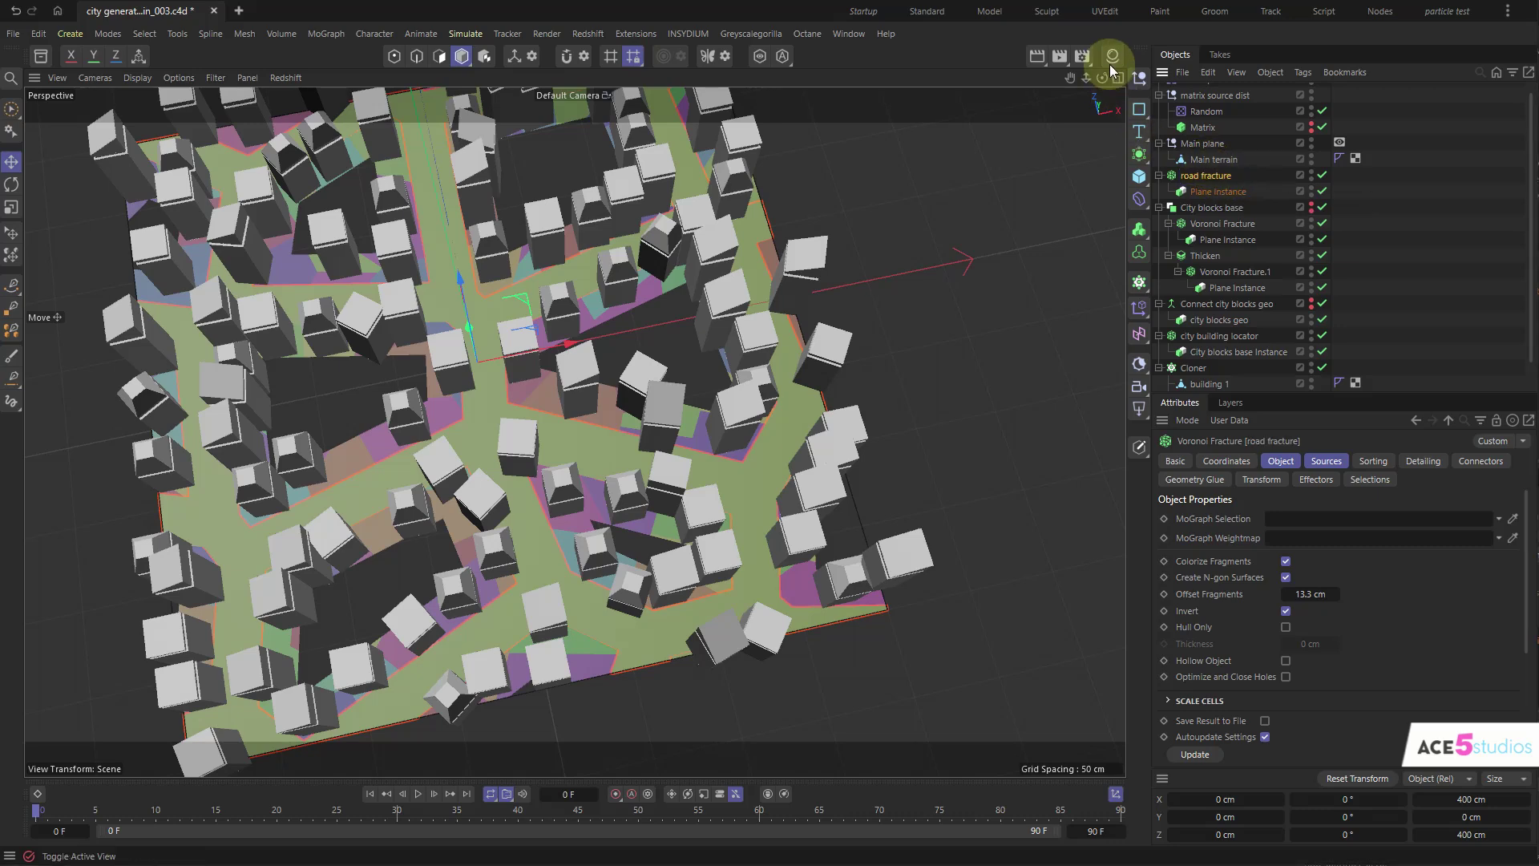
- Create a new material with a near-black base color of 6% value and a reflection weight of 0.049
click(1111, 63)
double_click(1061, 153)
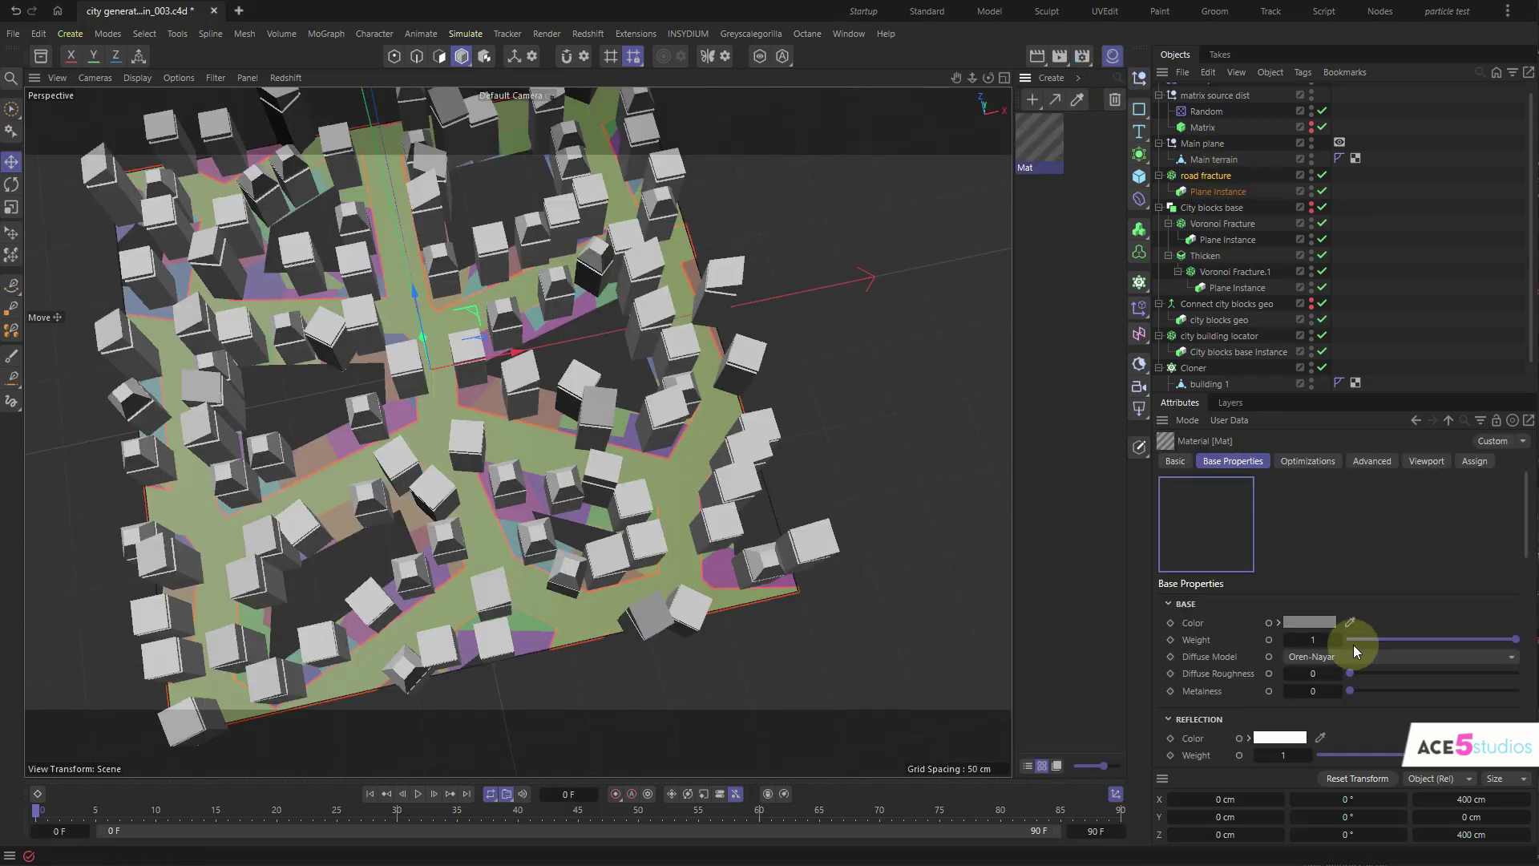
click(1277, 622)
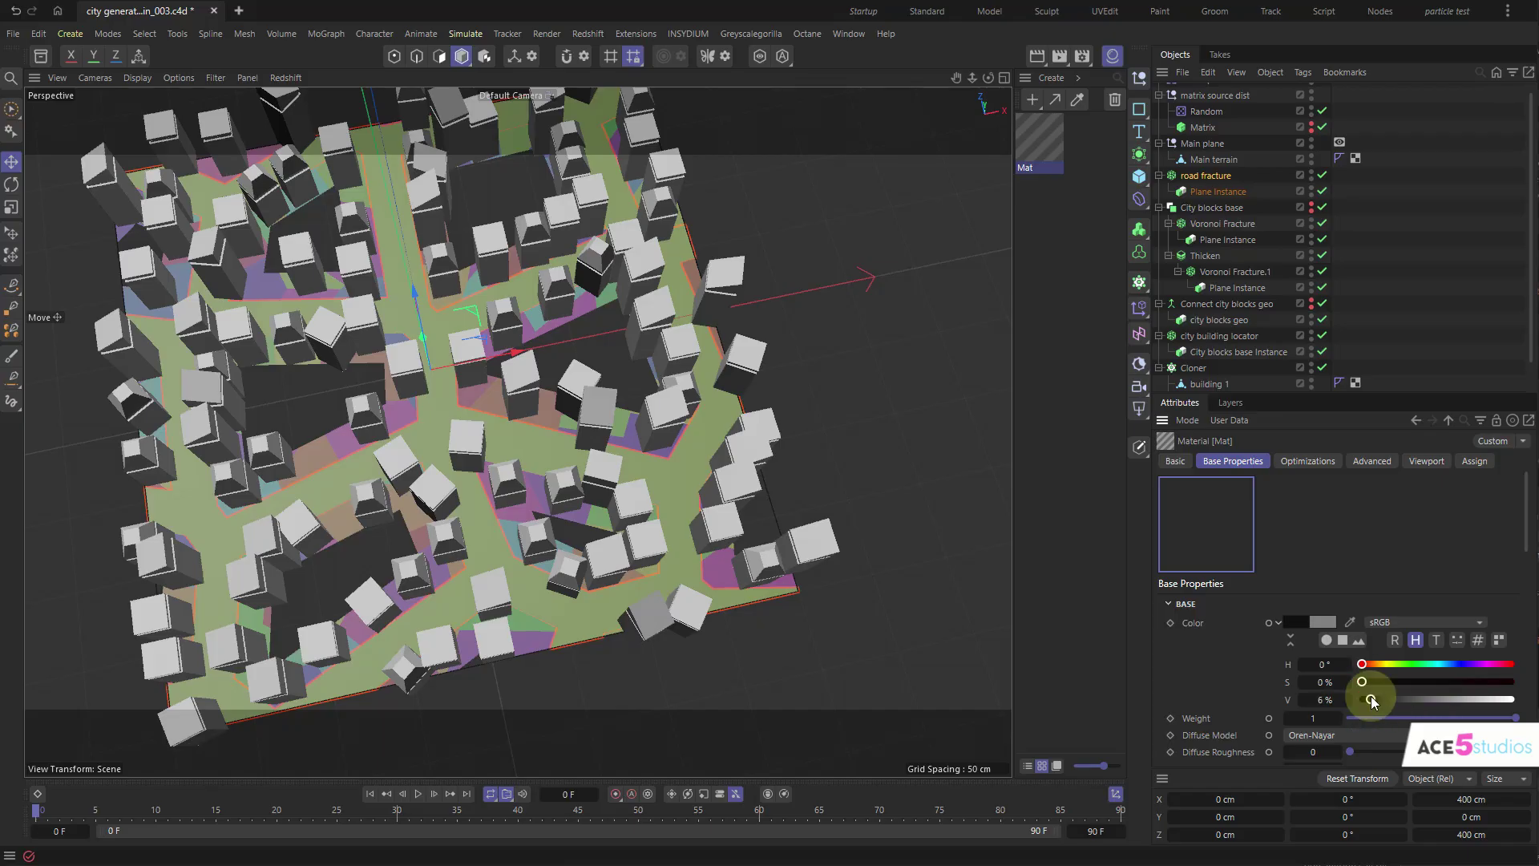
scroll(1257, 628, down, 5)
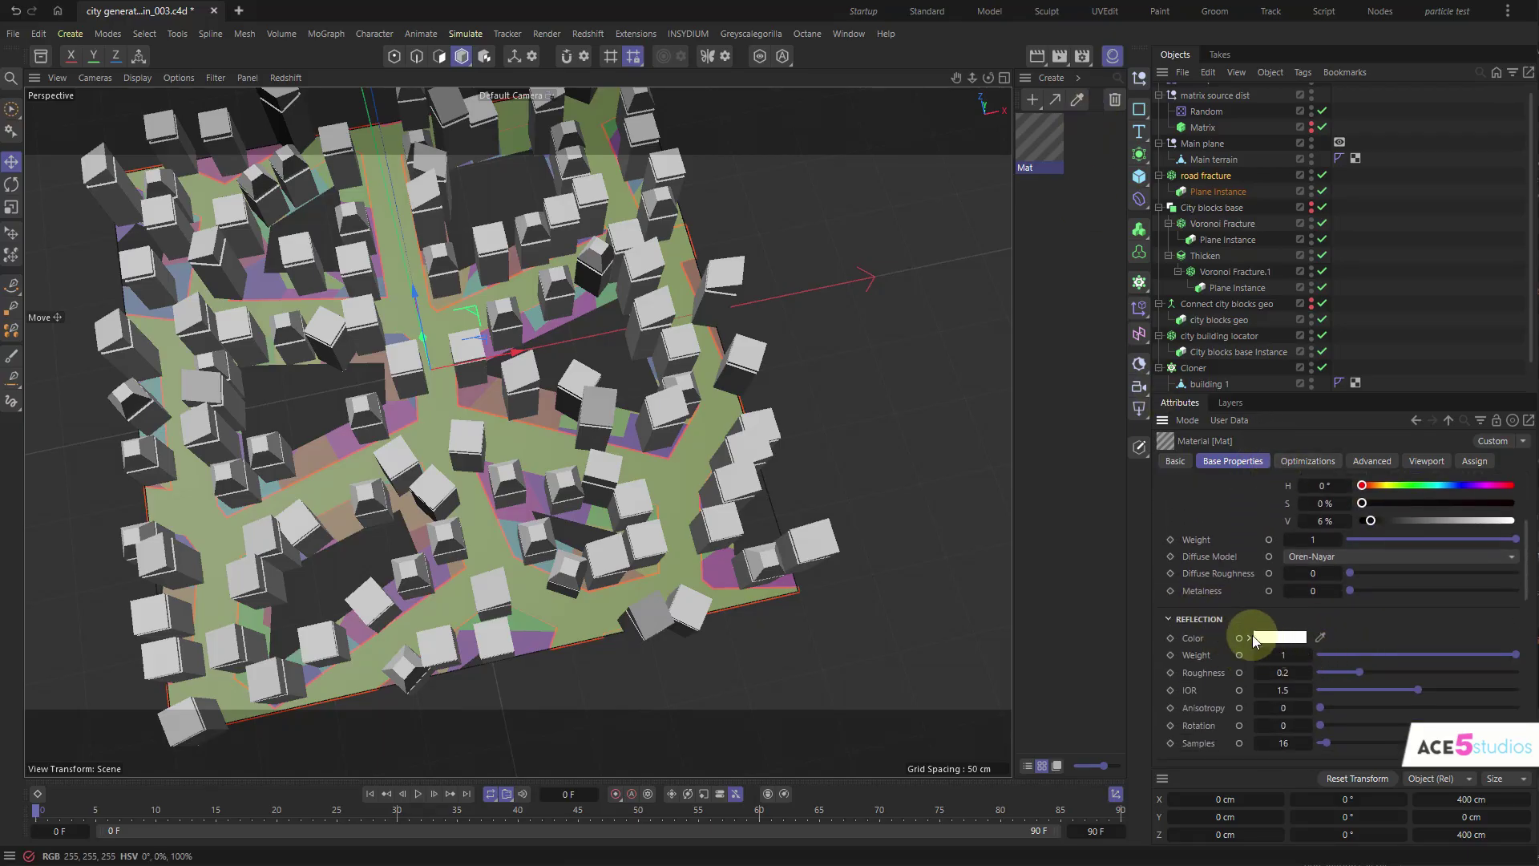
drag(1318, 653, 1333, 660)
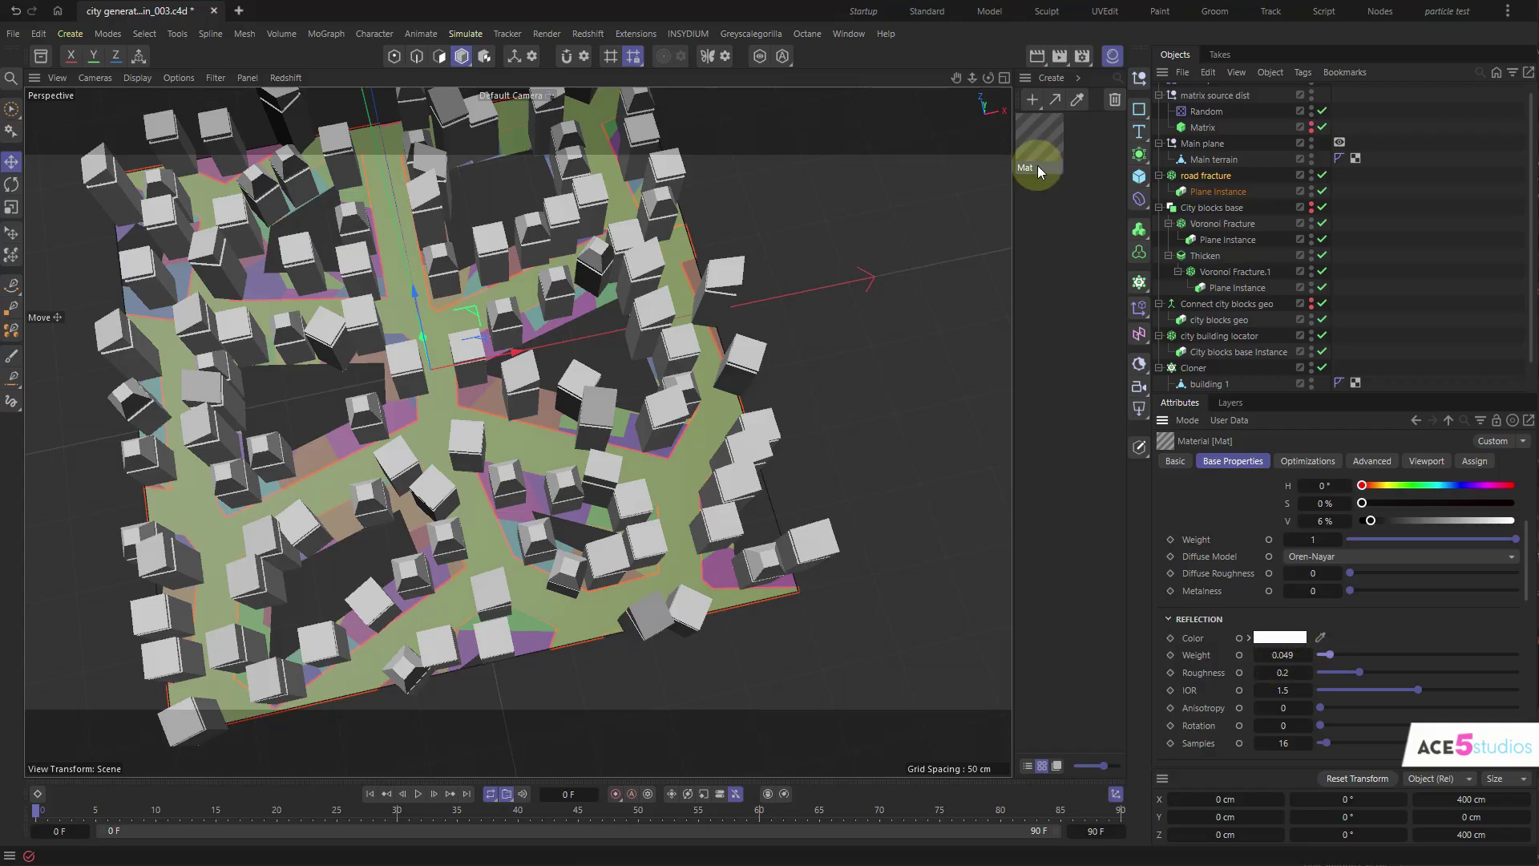
- Assign the dark material to road fracture and turn off its Colorize Fragments option
click(1053, 204)
drag(1043, 152, 1206, 175)
click(1206, 175)
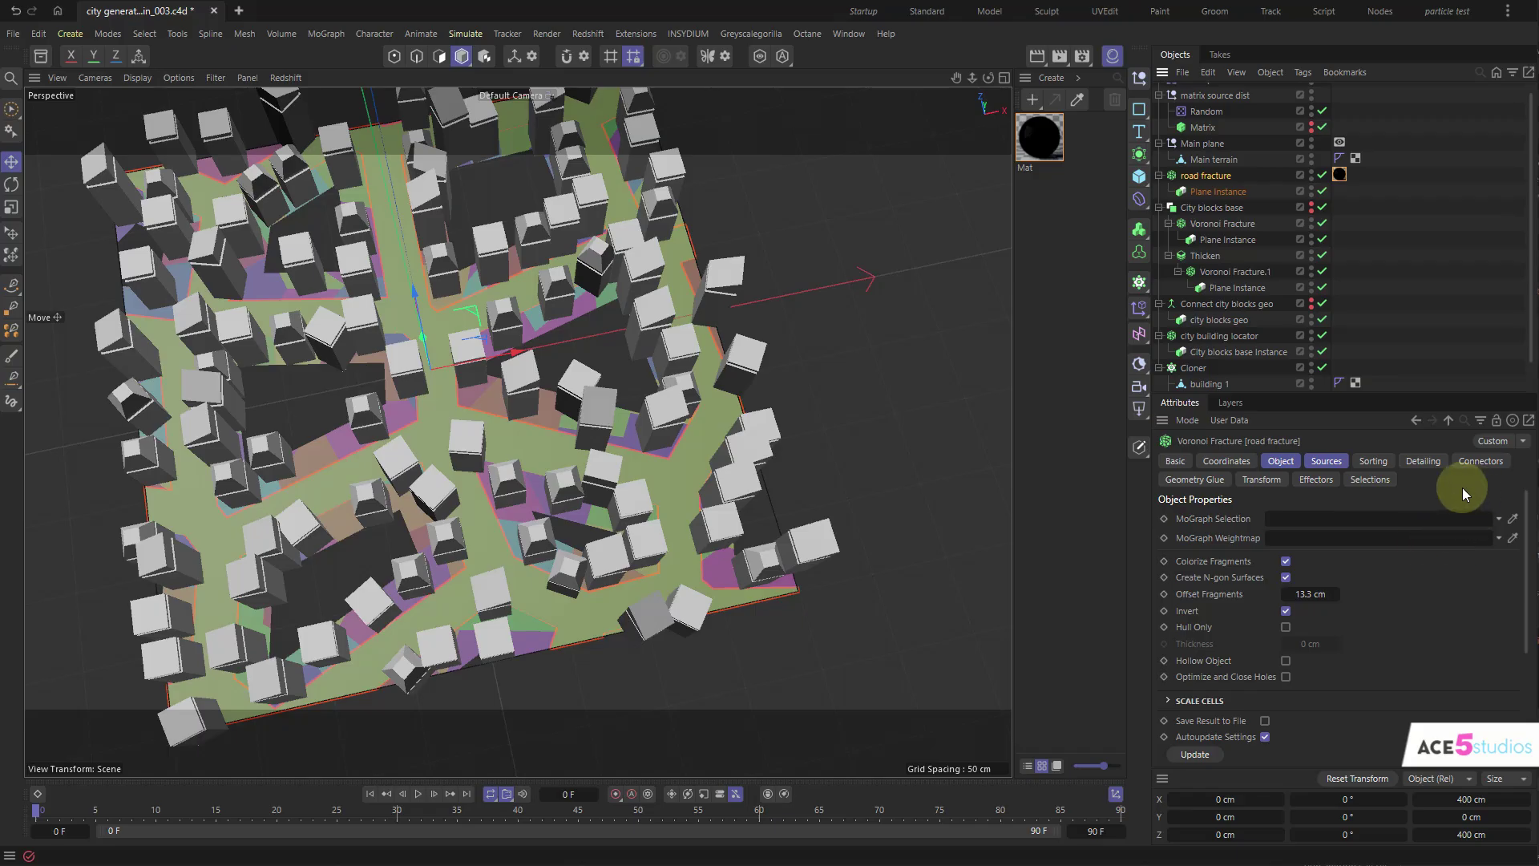
scroll(1415, 618, down, 1)
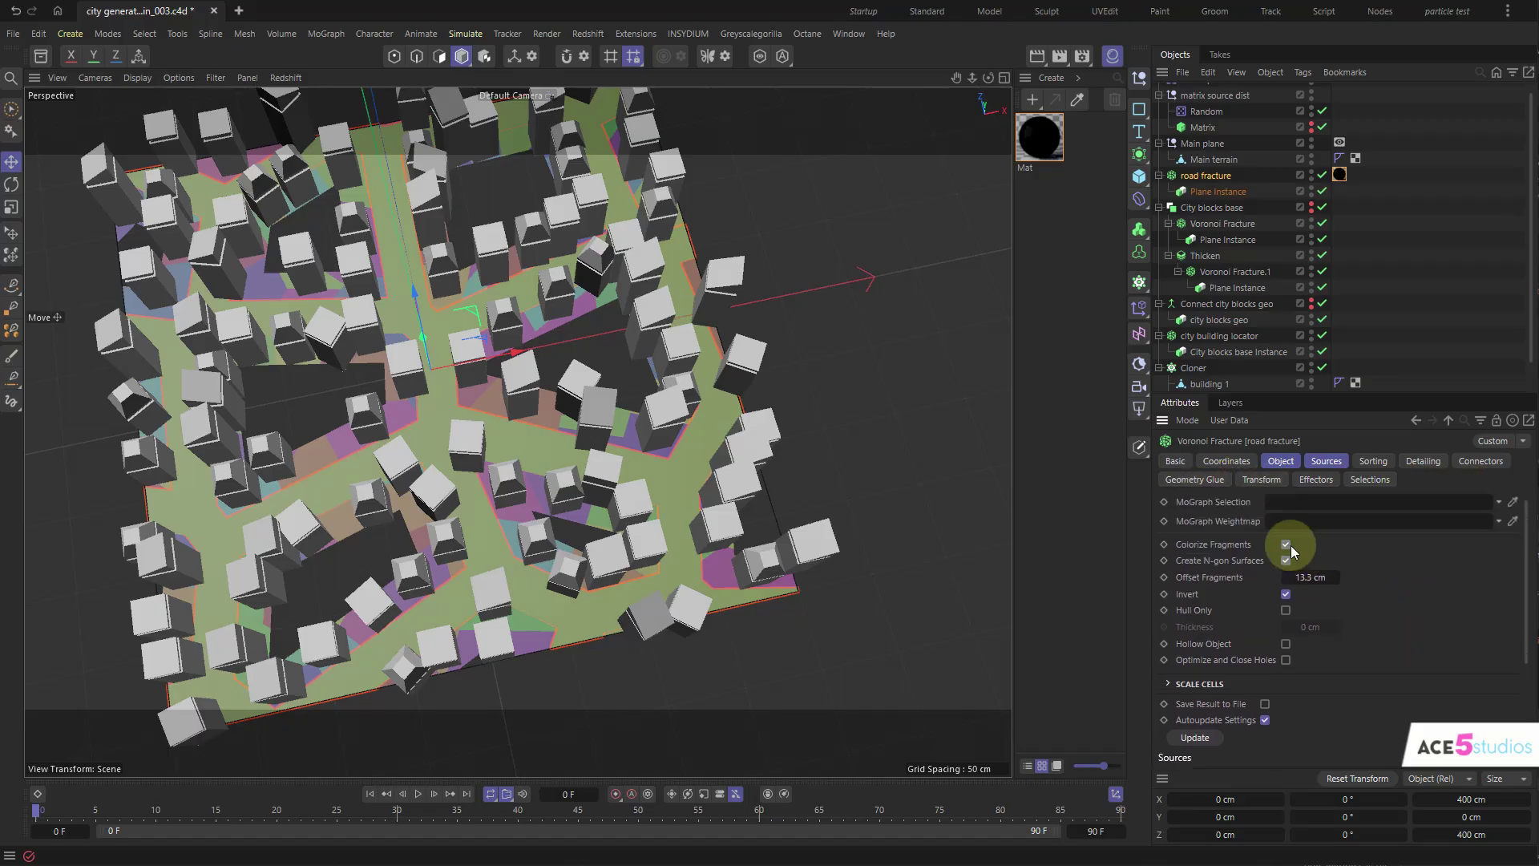
alt+drag(387, 265, 282, 464)
- Duplicate road fracture and rename the copy as road stripe fracture.1
click(1159, 175)
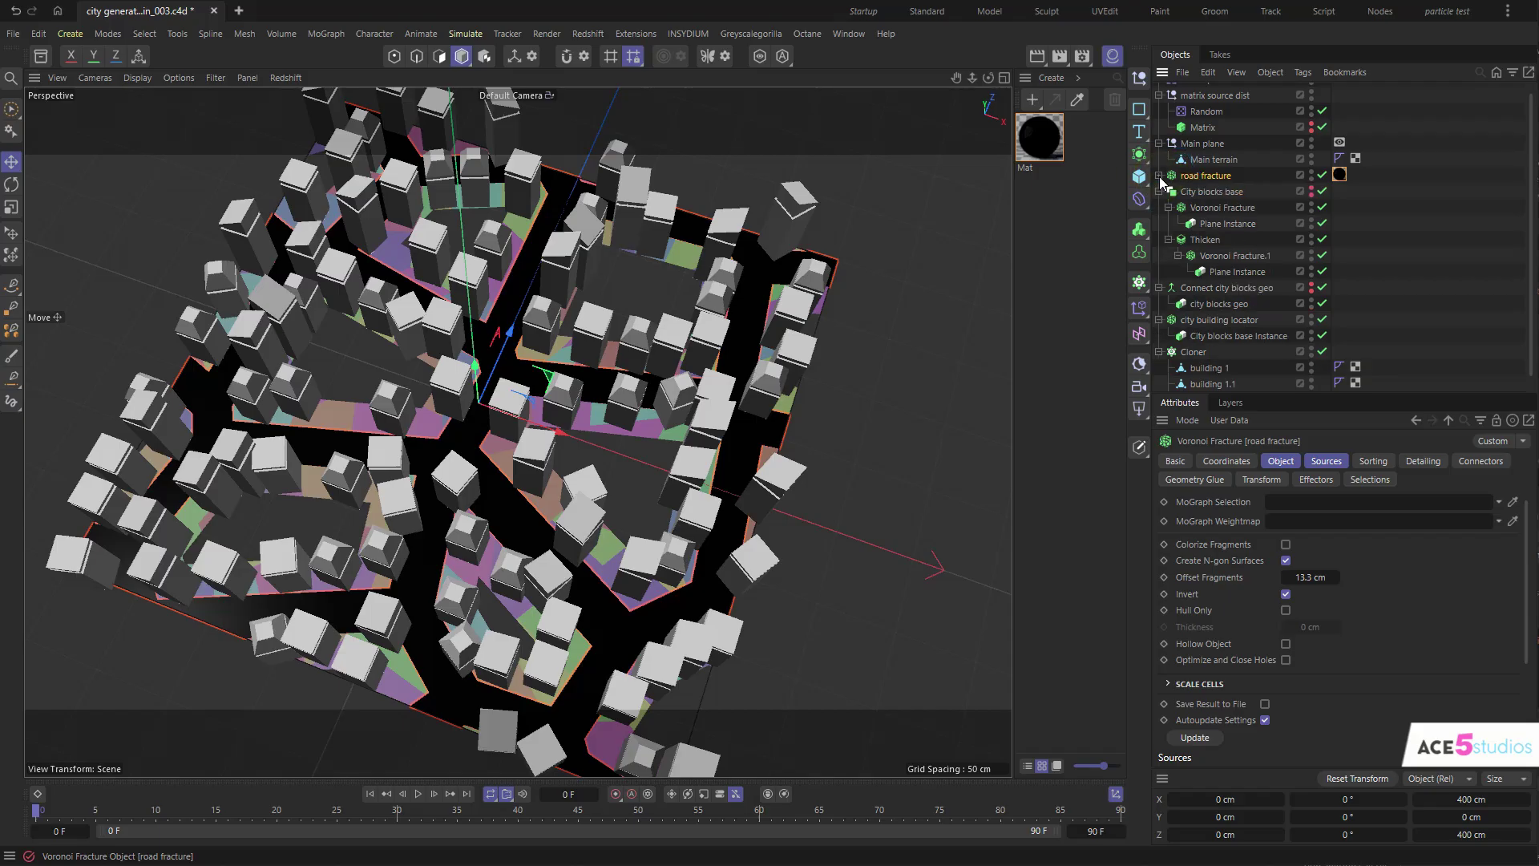
ctrl+drag(1200, 186, 1203, 189)
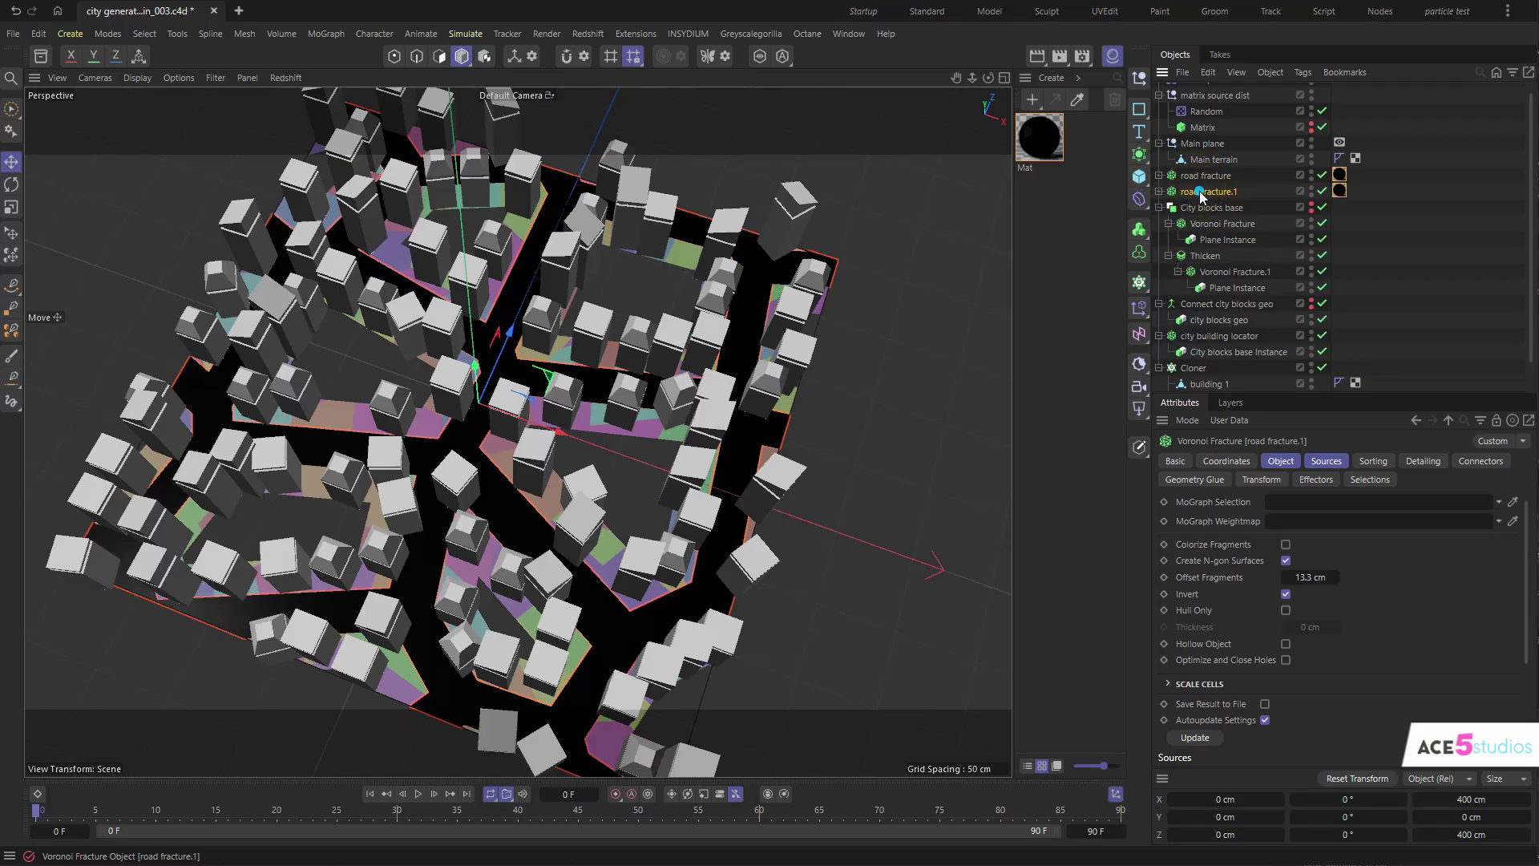
double_click(1204, 193)
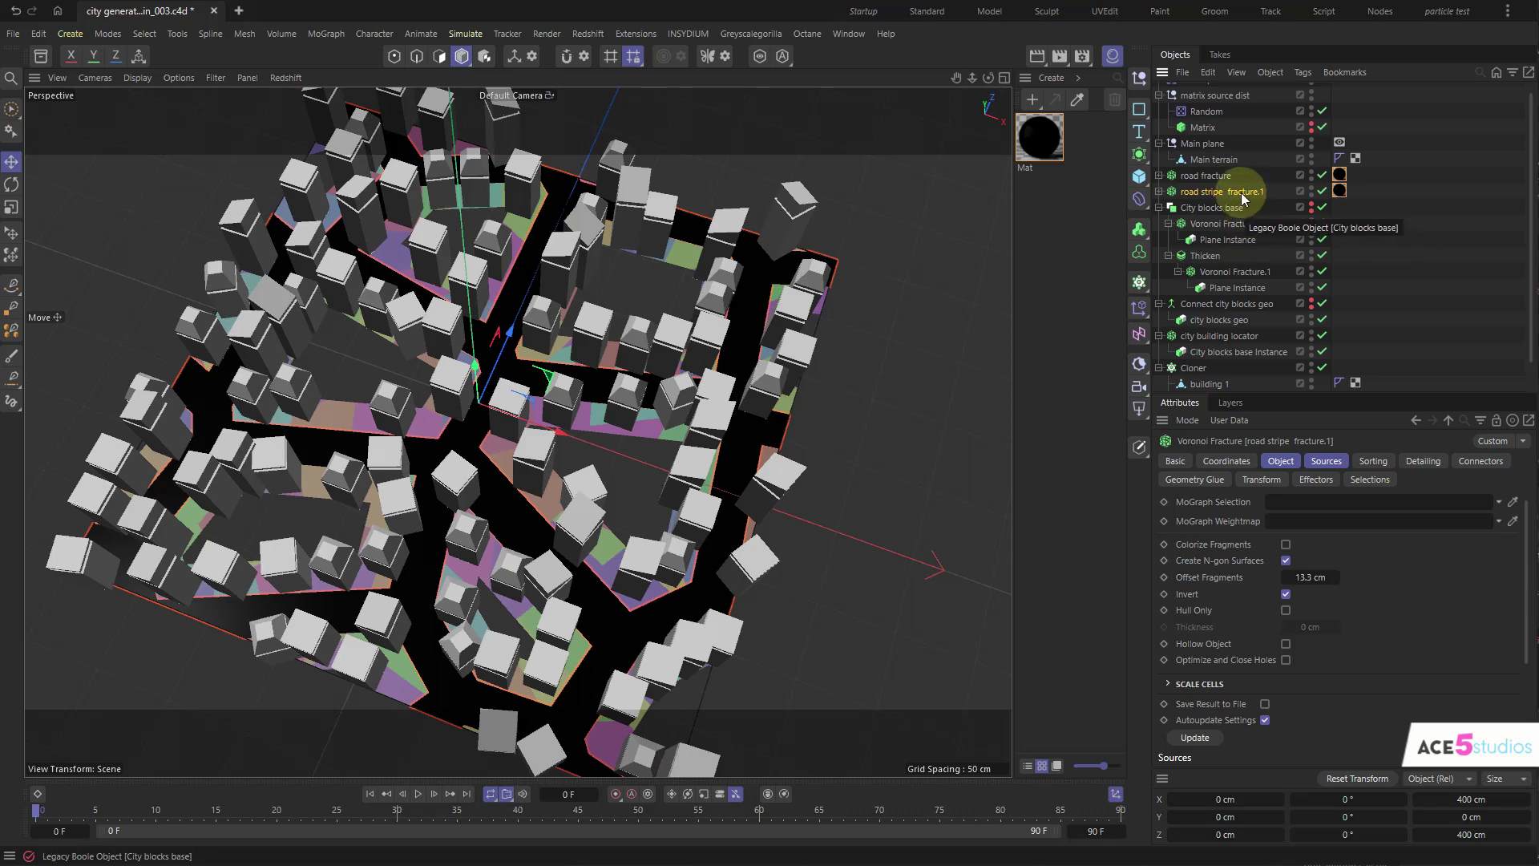
- Set Offset Fragments of road stripe fracture.1 to 0.6 cm to make a thin center line along the roads
click(1332, 461)
click(1283, 461)
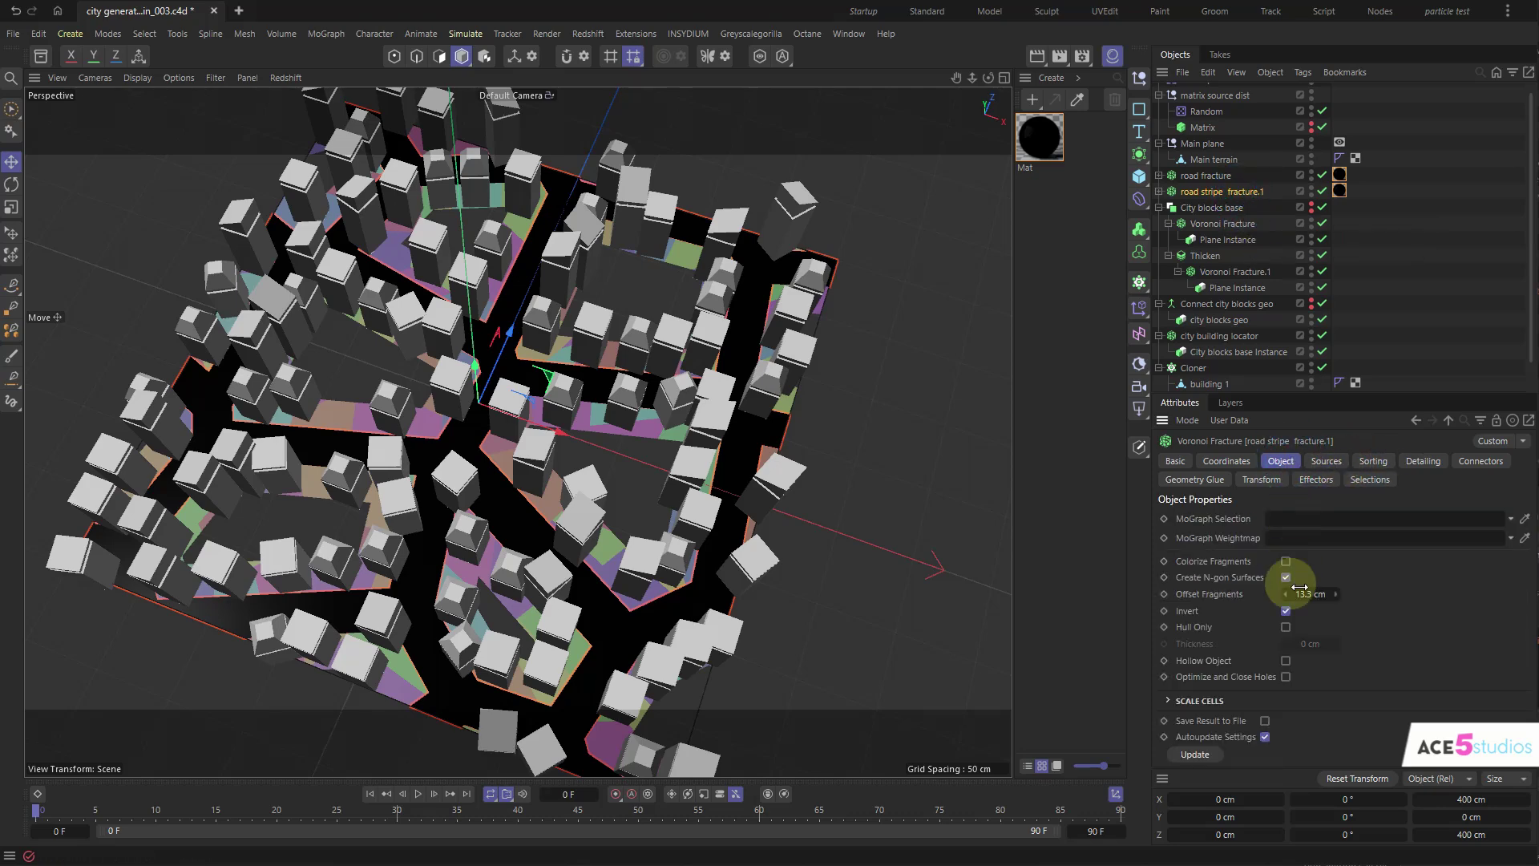
text(3)
key(Return)
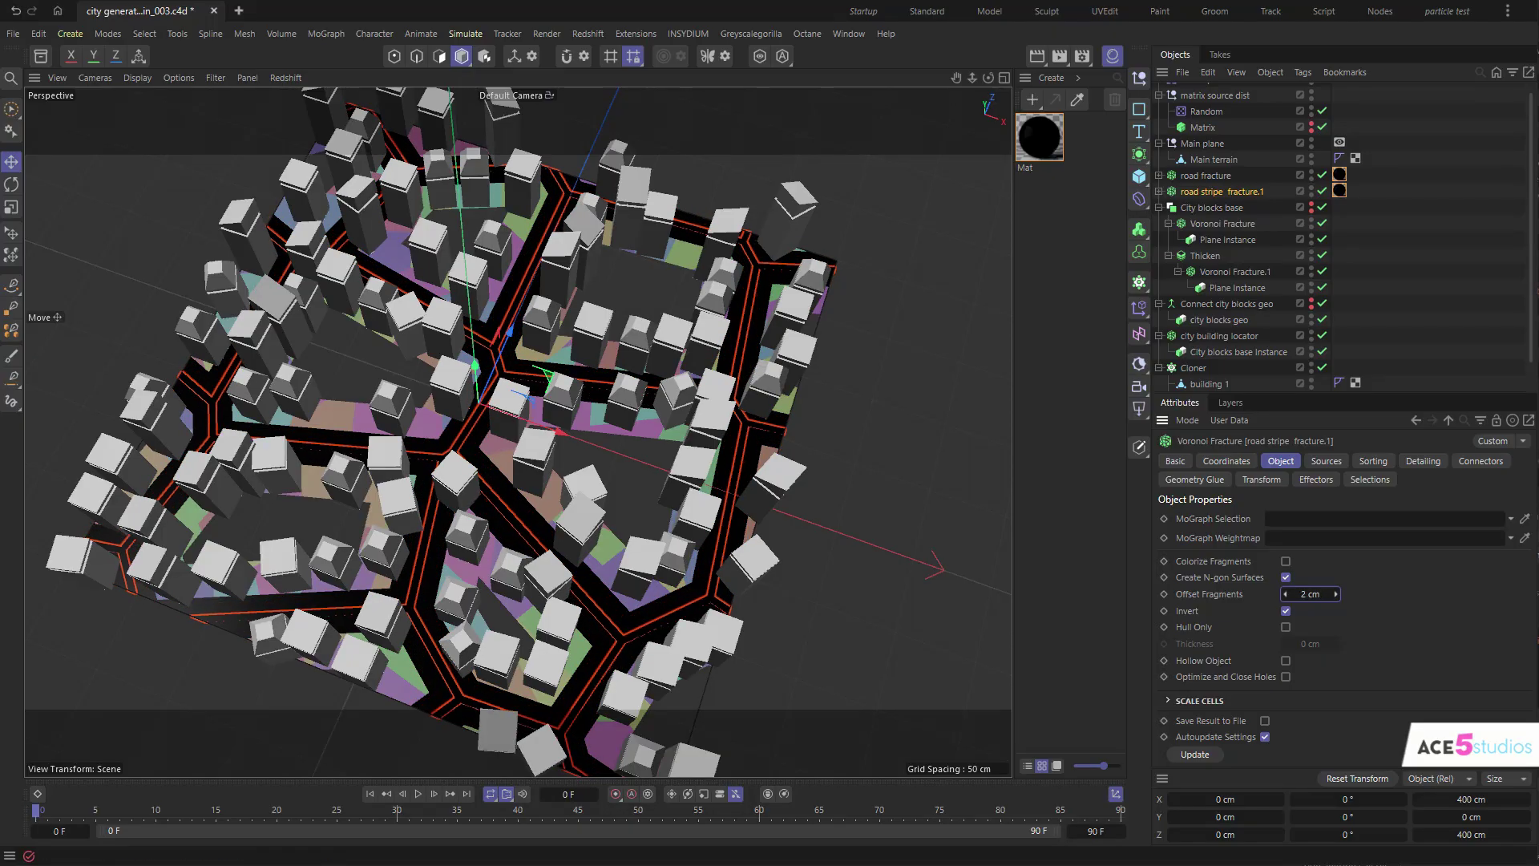
text(0.1)
key(Return)
text(0.6)
key(Return)
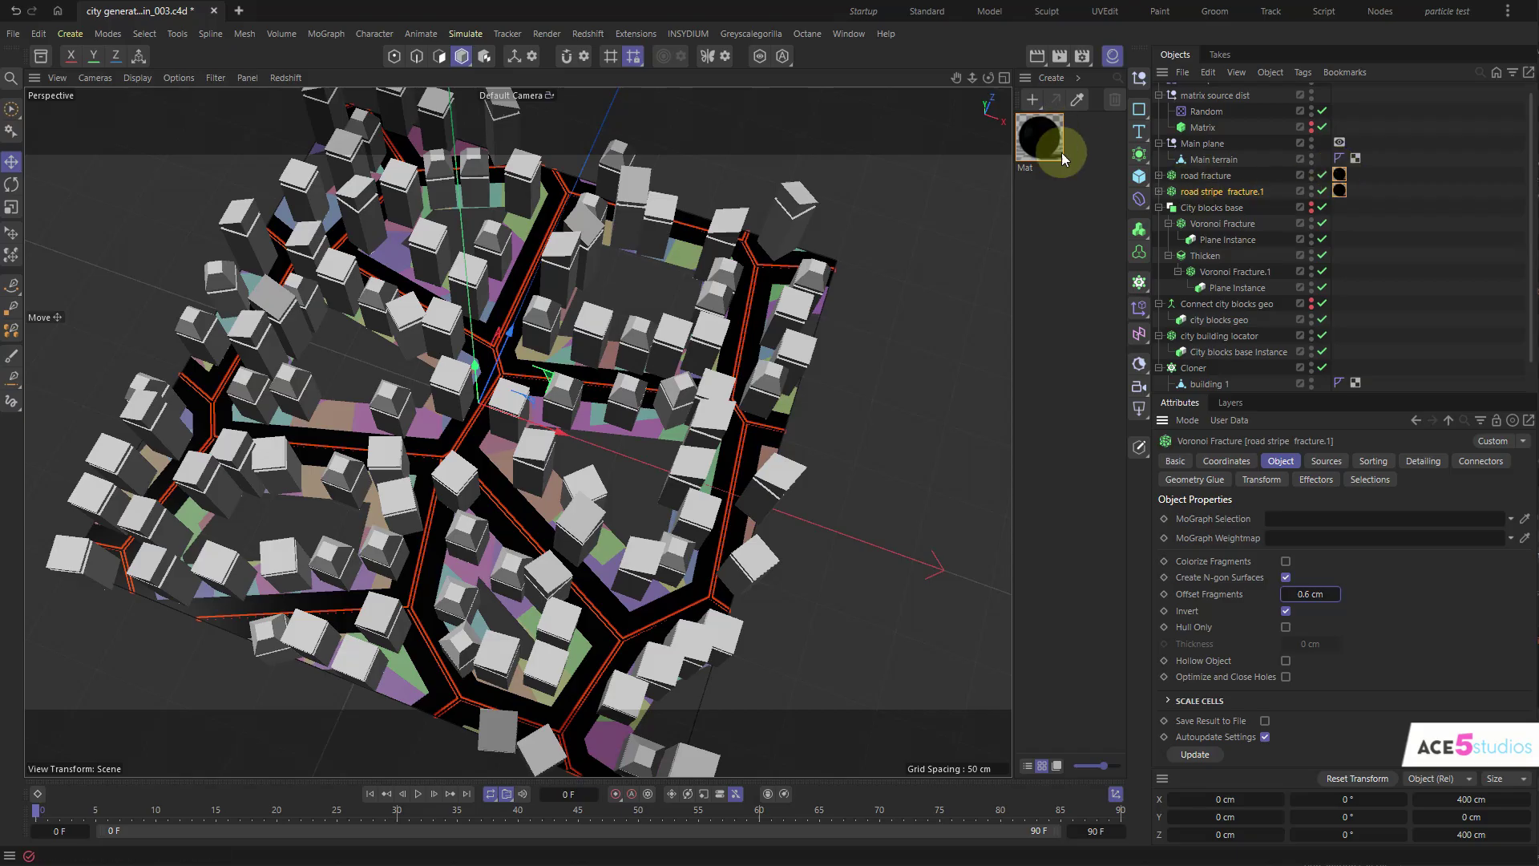
- Duplicate the dark material and set the copy's base color to yellow with hue 40°, saturation 100% and value 93%
drag(1050, 138, 1029, 139)
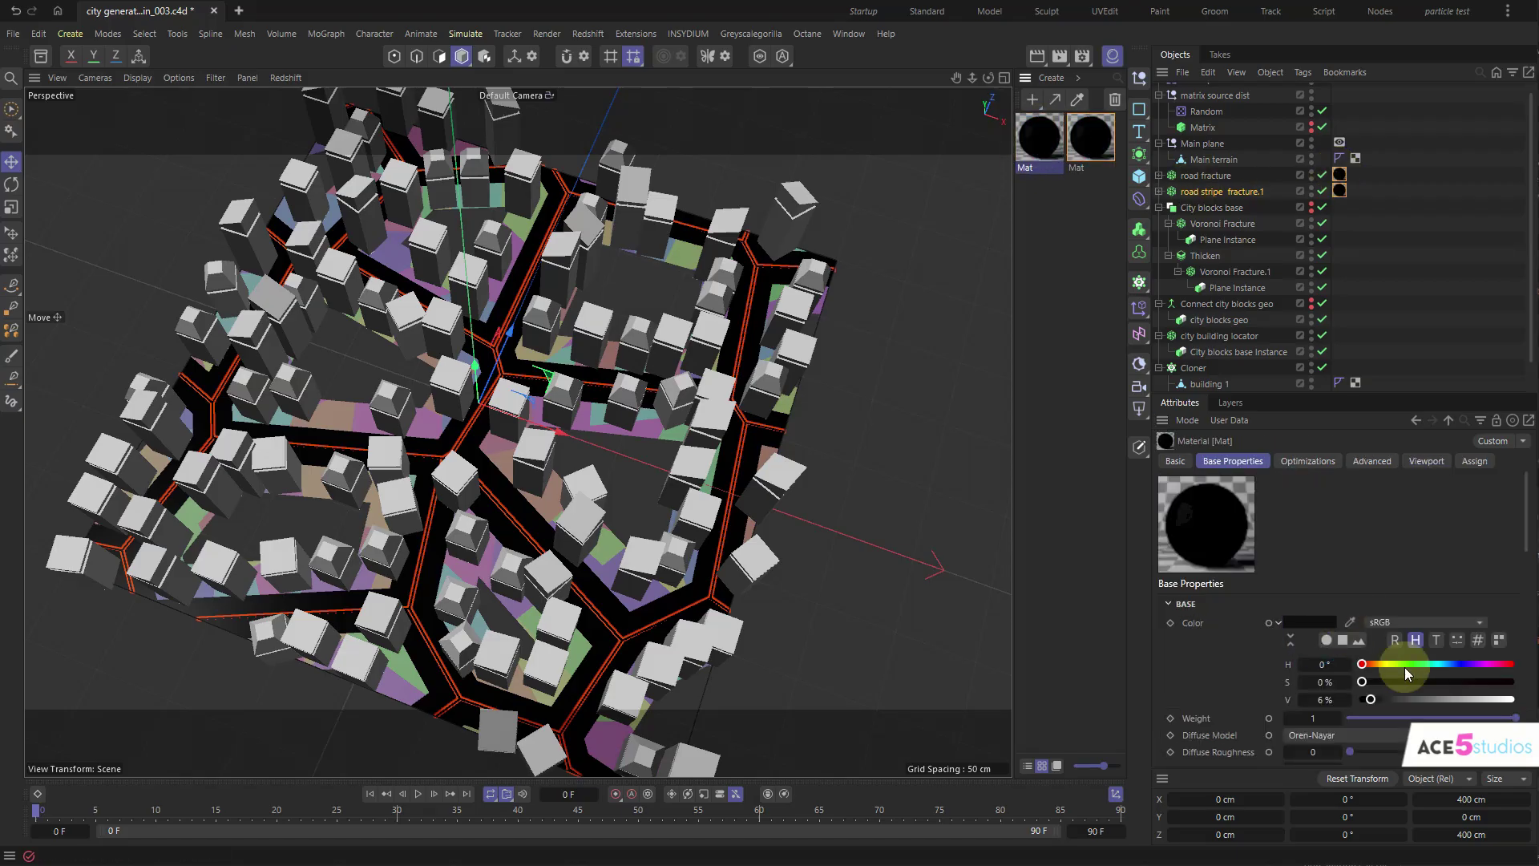
click(1440, 701)
click(1376, 664)
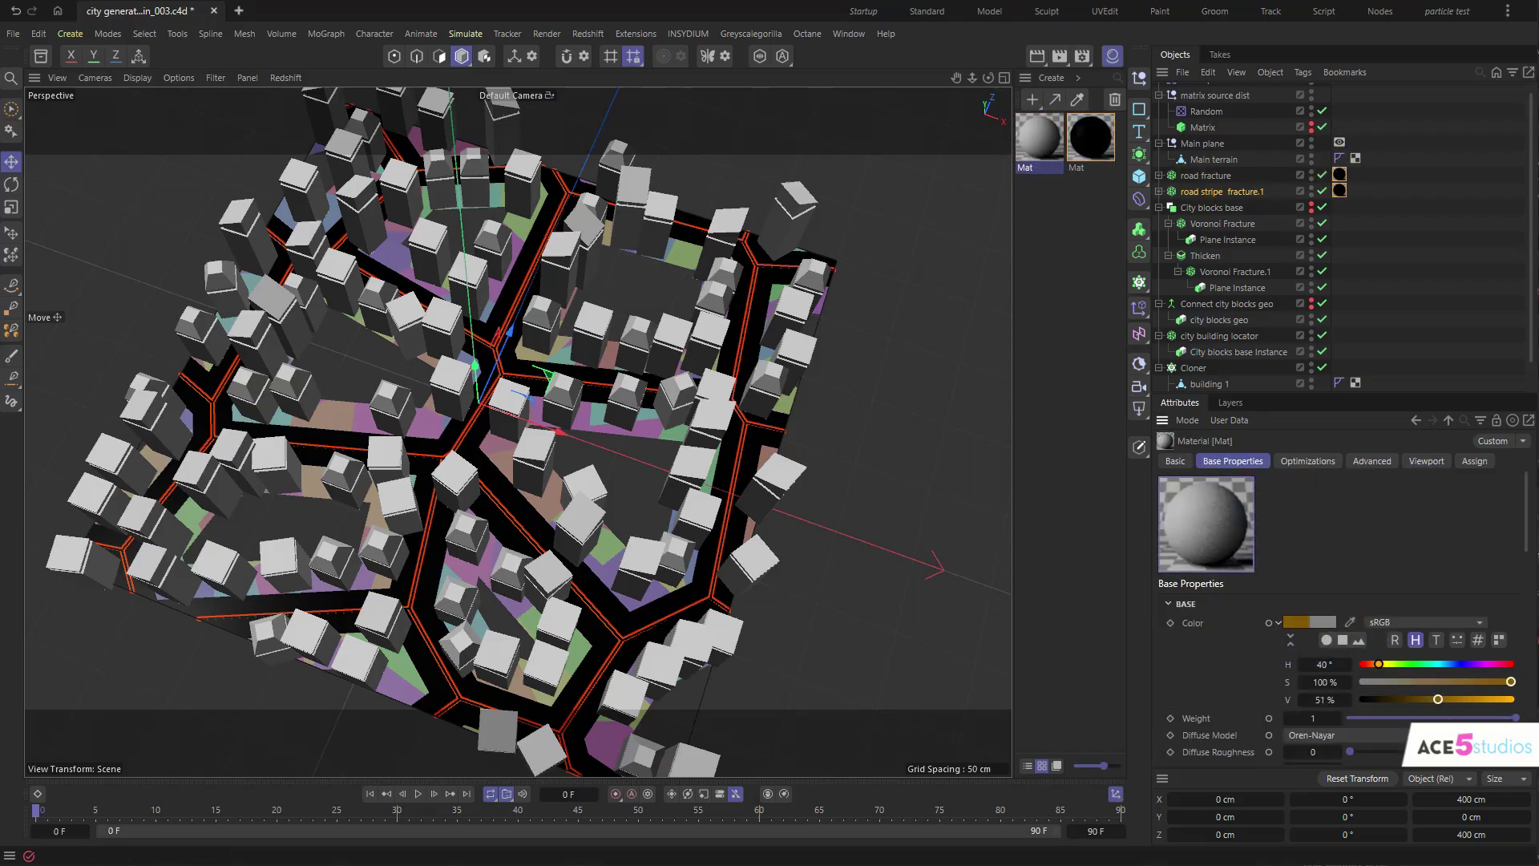
click(1500, 698)
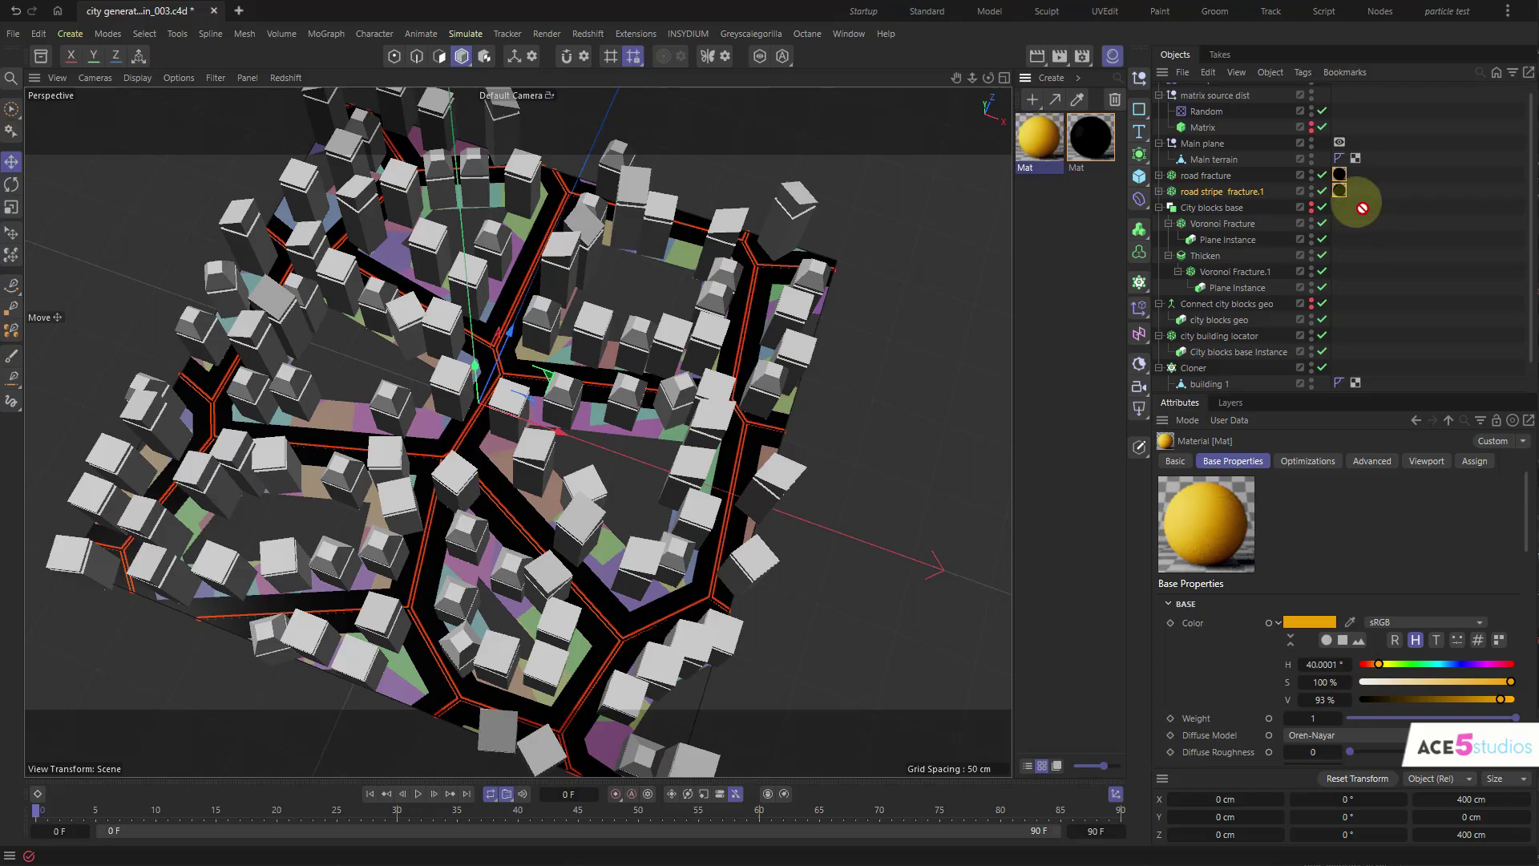
- Assign the yellow material to road stripe fracture.1
drag(1344, 194, 1344, 196)
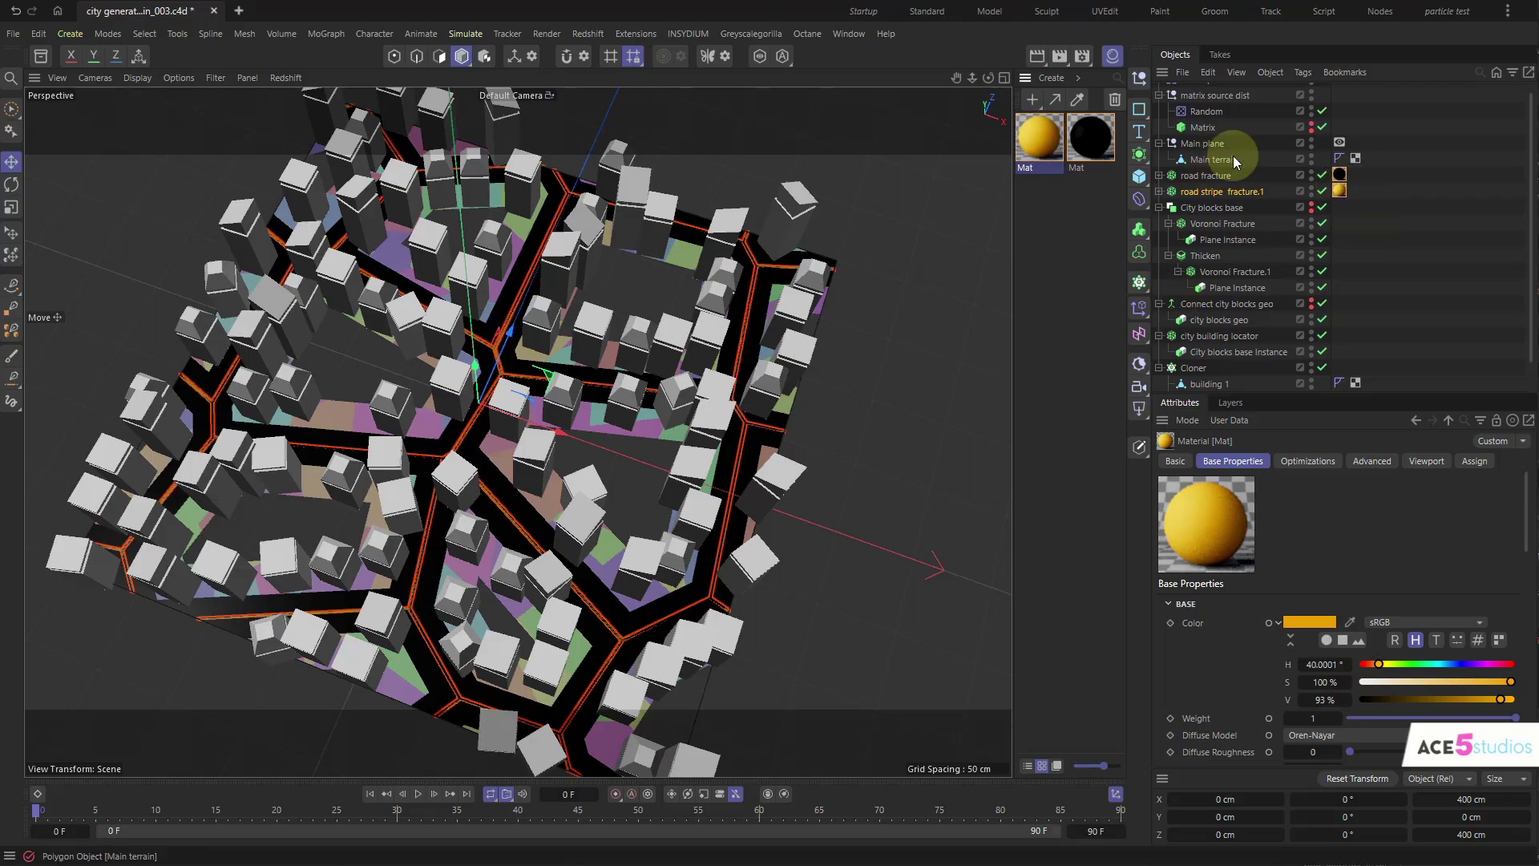
click(901, 300)
alt+drag(448, 415, 535, 388)
alt+right_drag(488, 388, 513, 460)
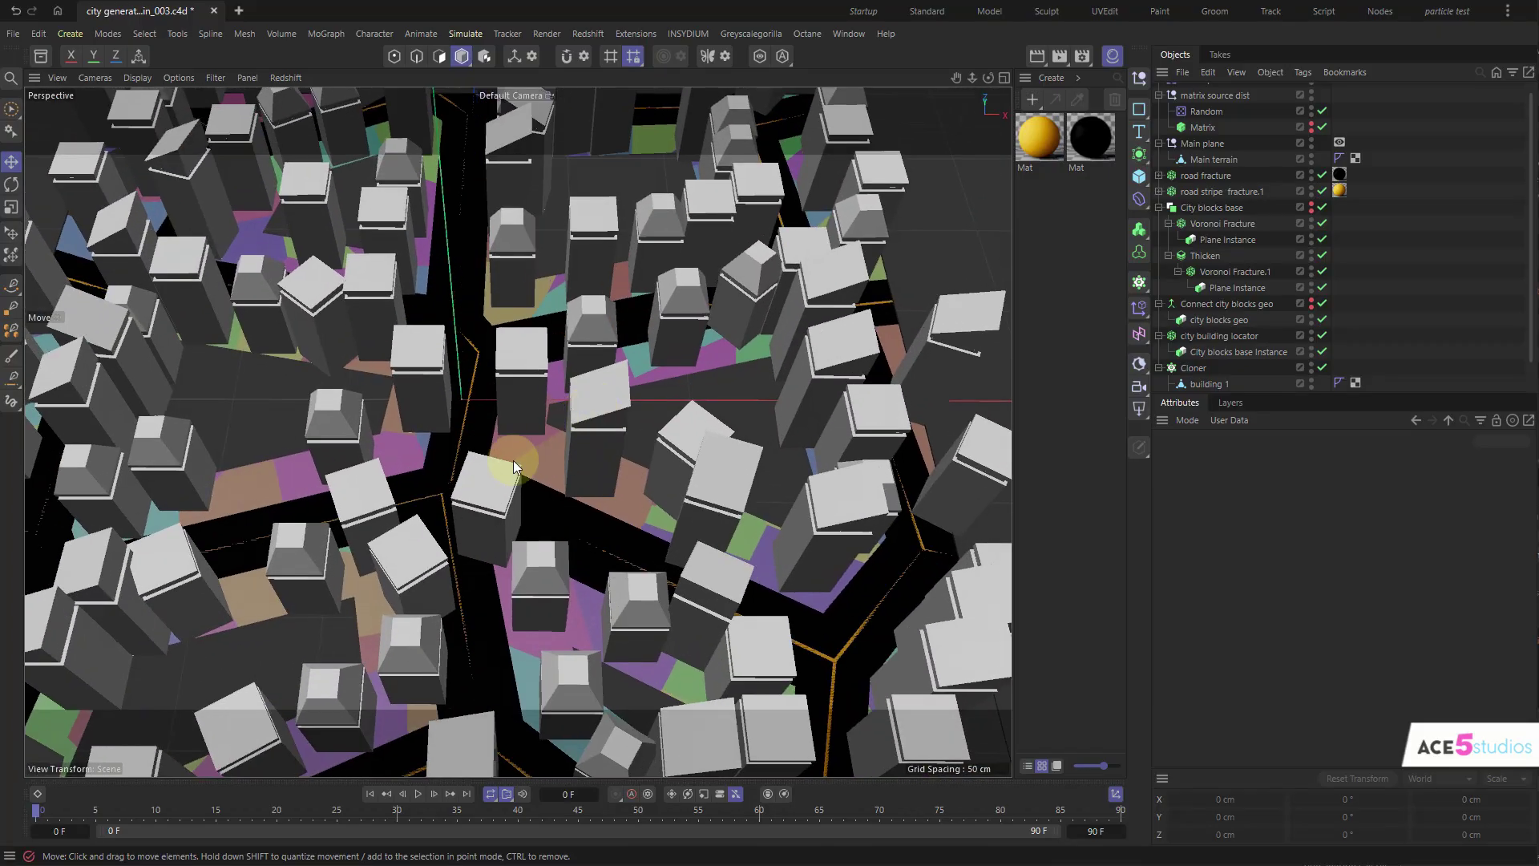
- Put road stripe fracture.1 inside a Thicken generator and set the thickness to 1 cm
click(1207, 191)
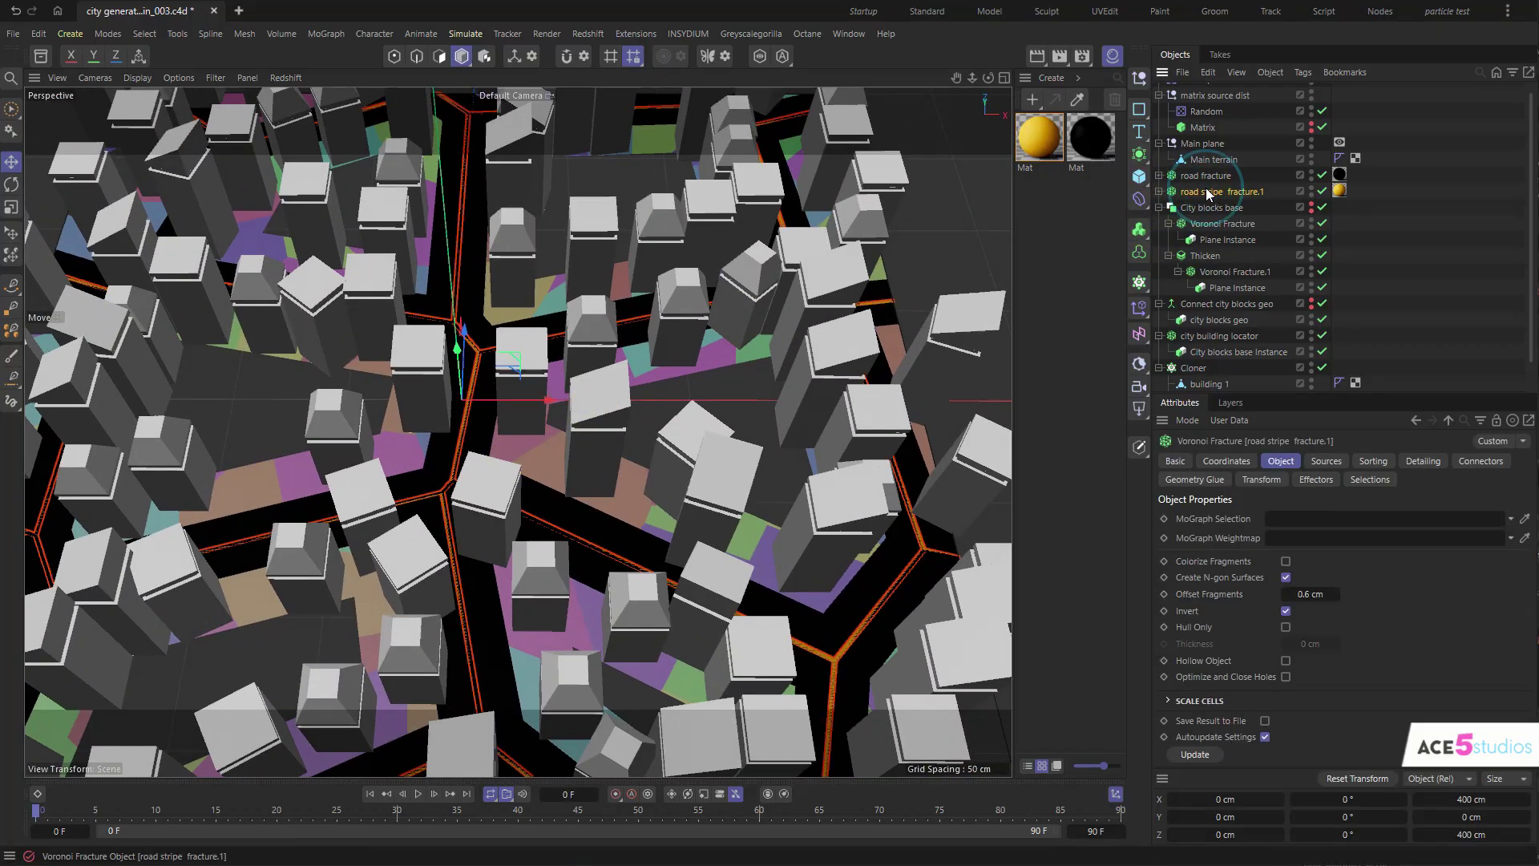
click(1155, 176)
alt+click(1219, 344)
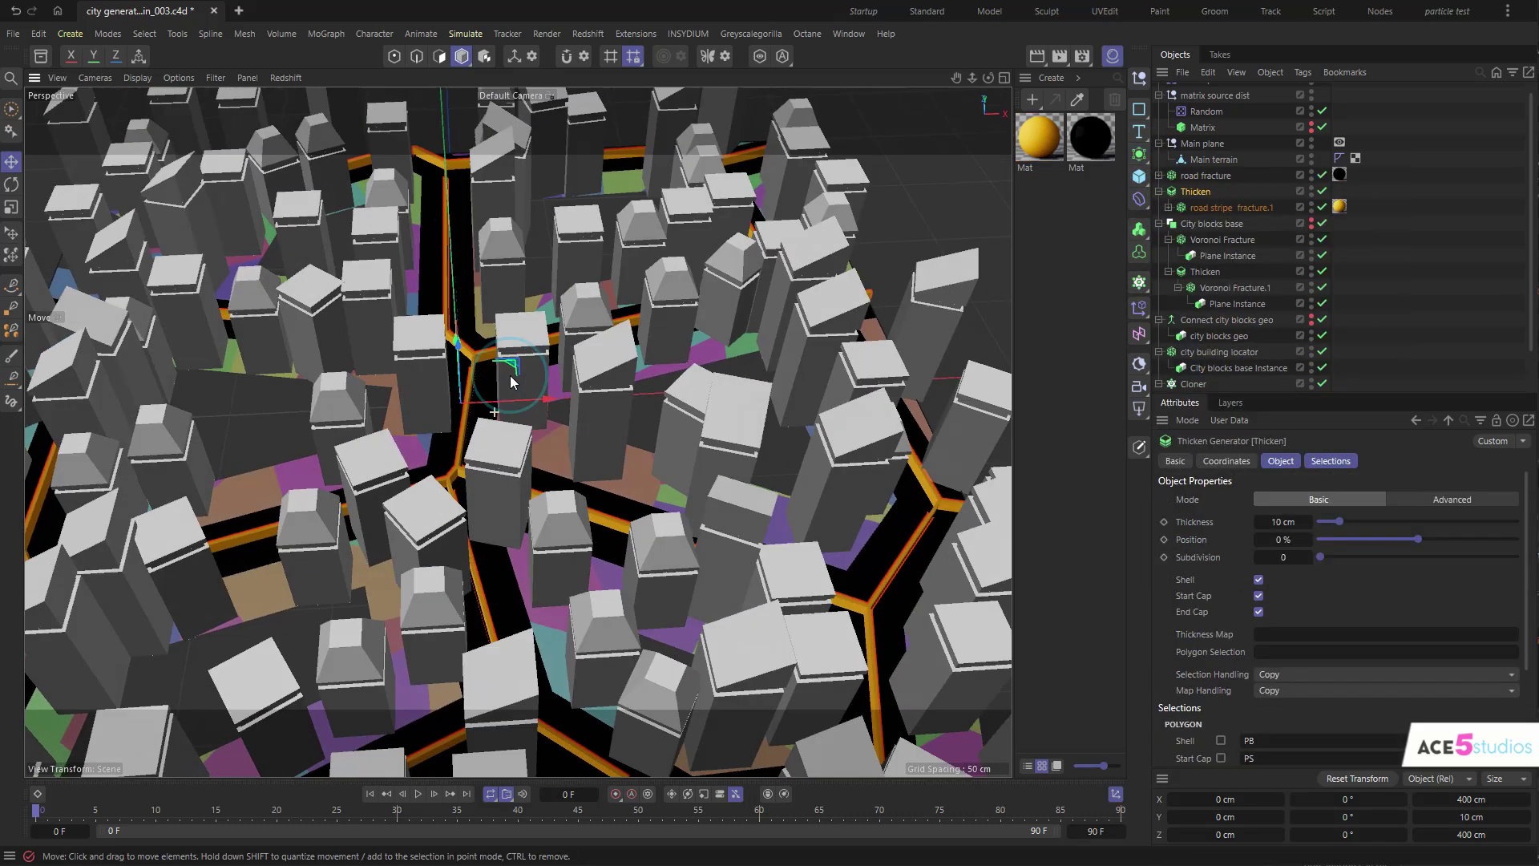
click(1277, 539)
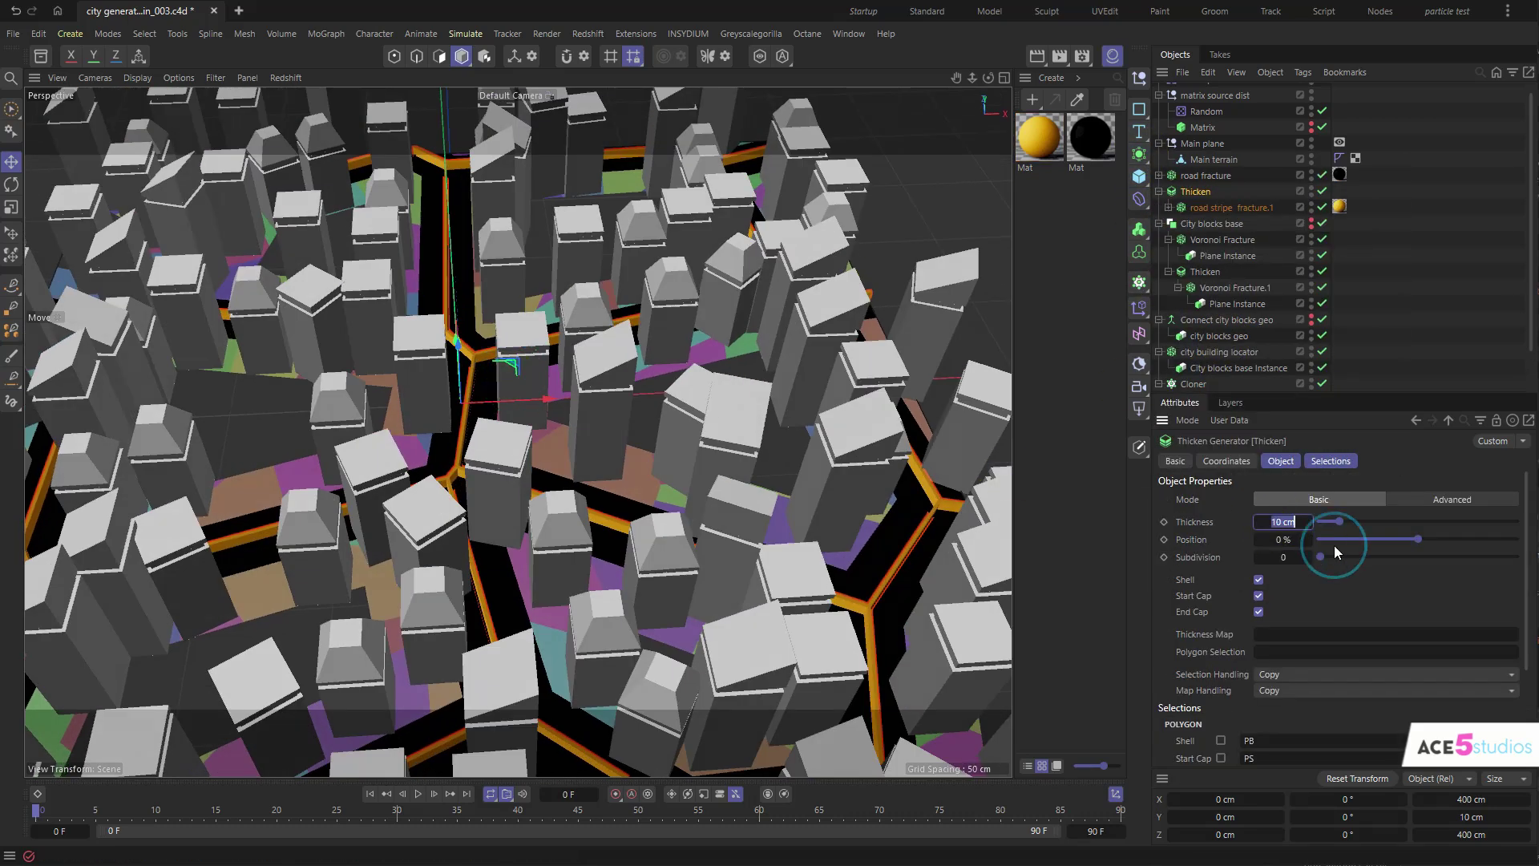
click(1289, 157)
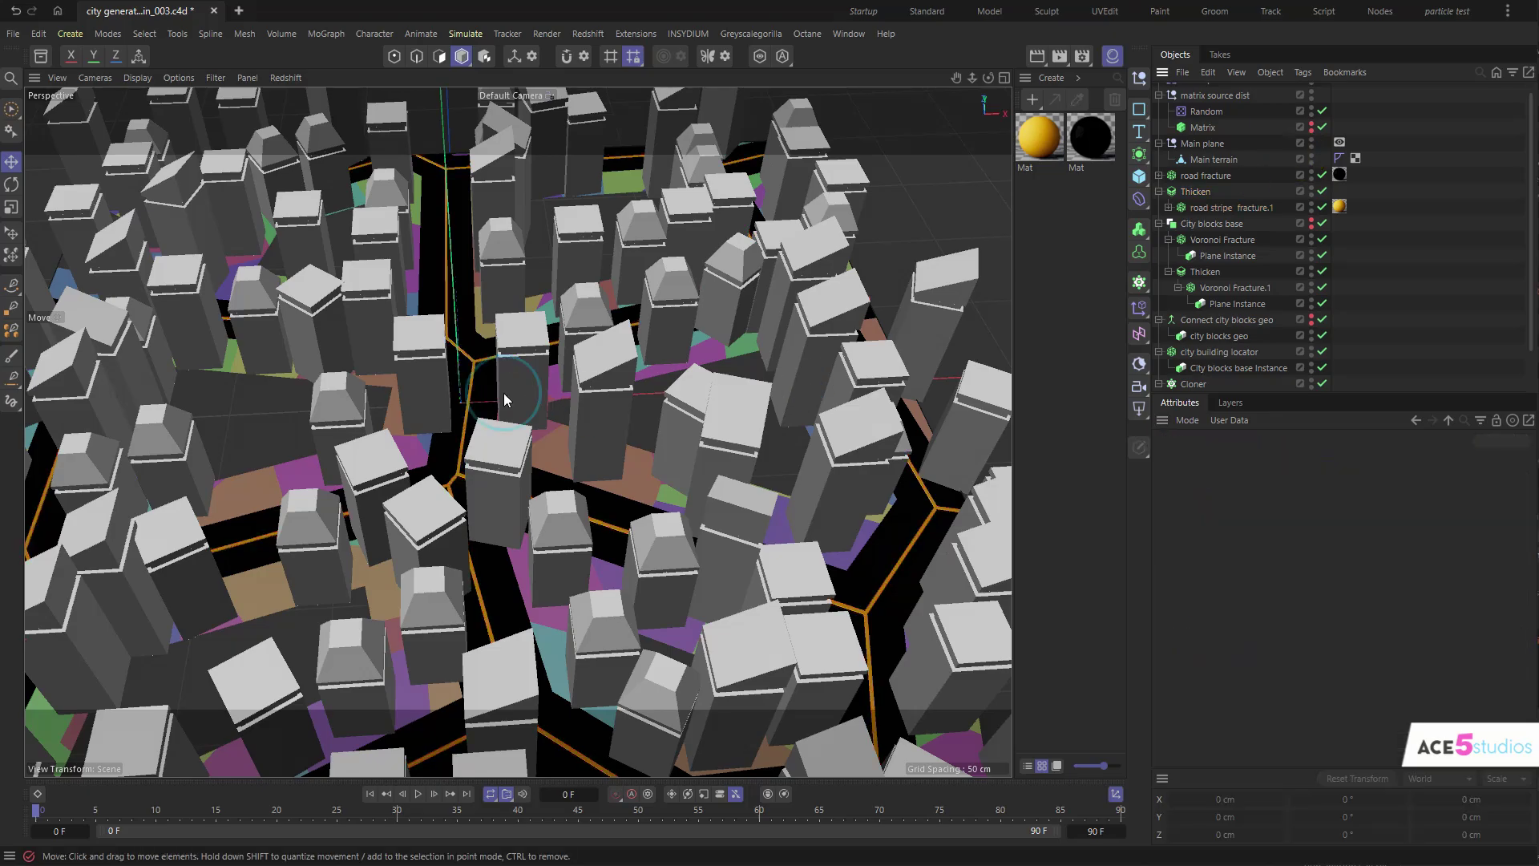
- Try reshaping the Main terrain plane by moving one edge and one corner point, and undo the moves
alt+drag(475, 421, 542, 447)
scroll(485, 403, down, 5)
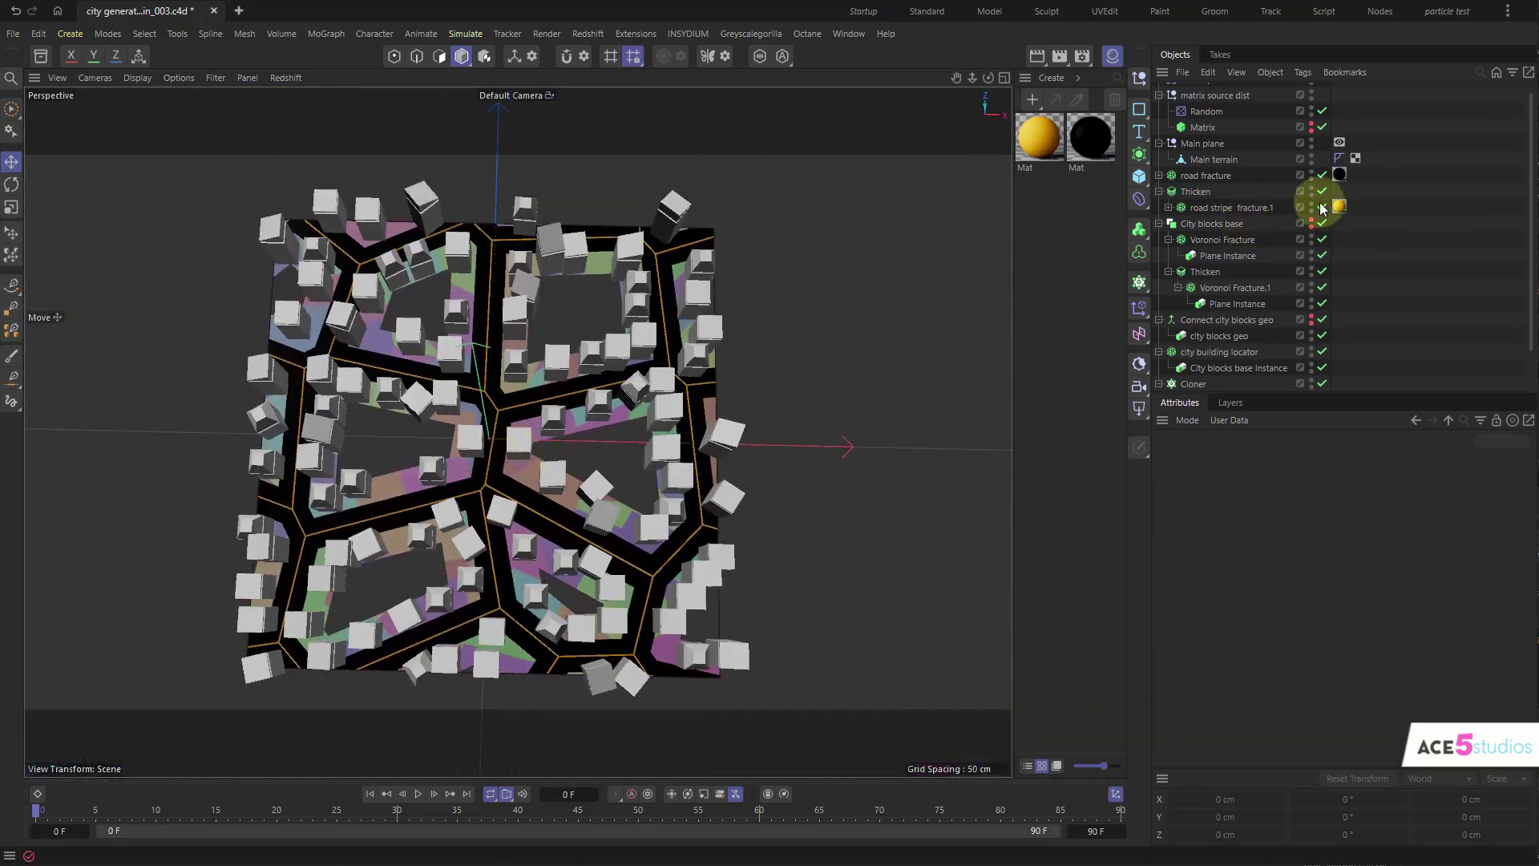
click(1213, 160)
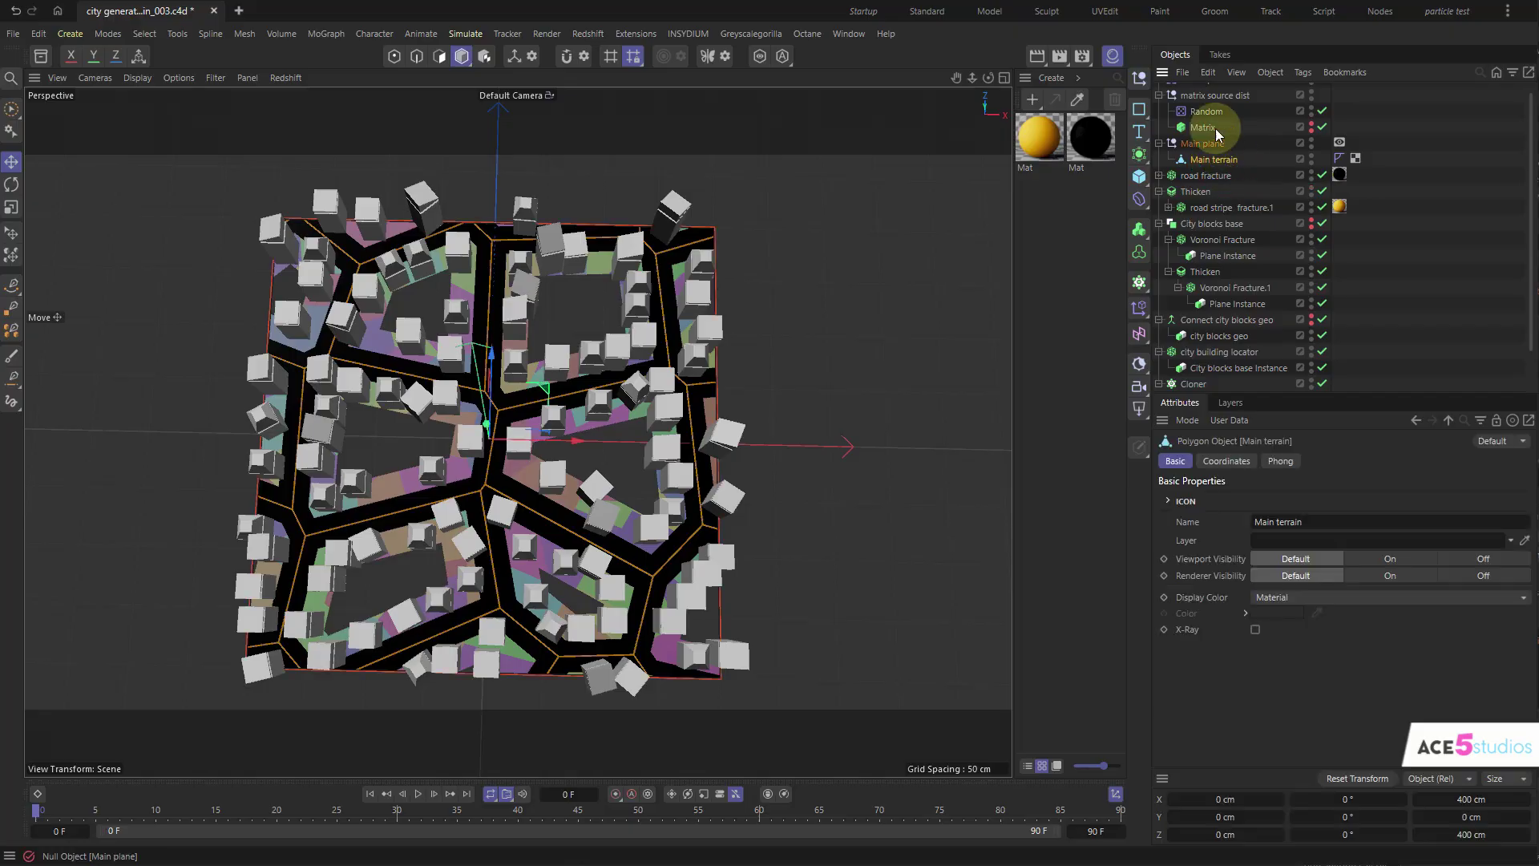
key(2)
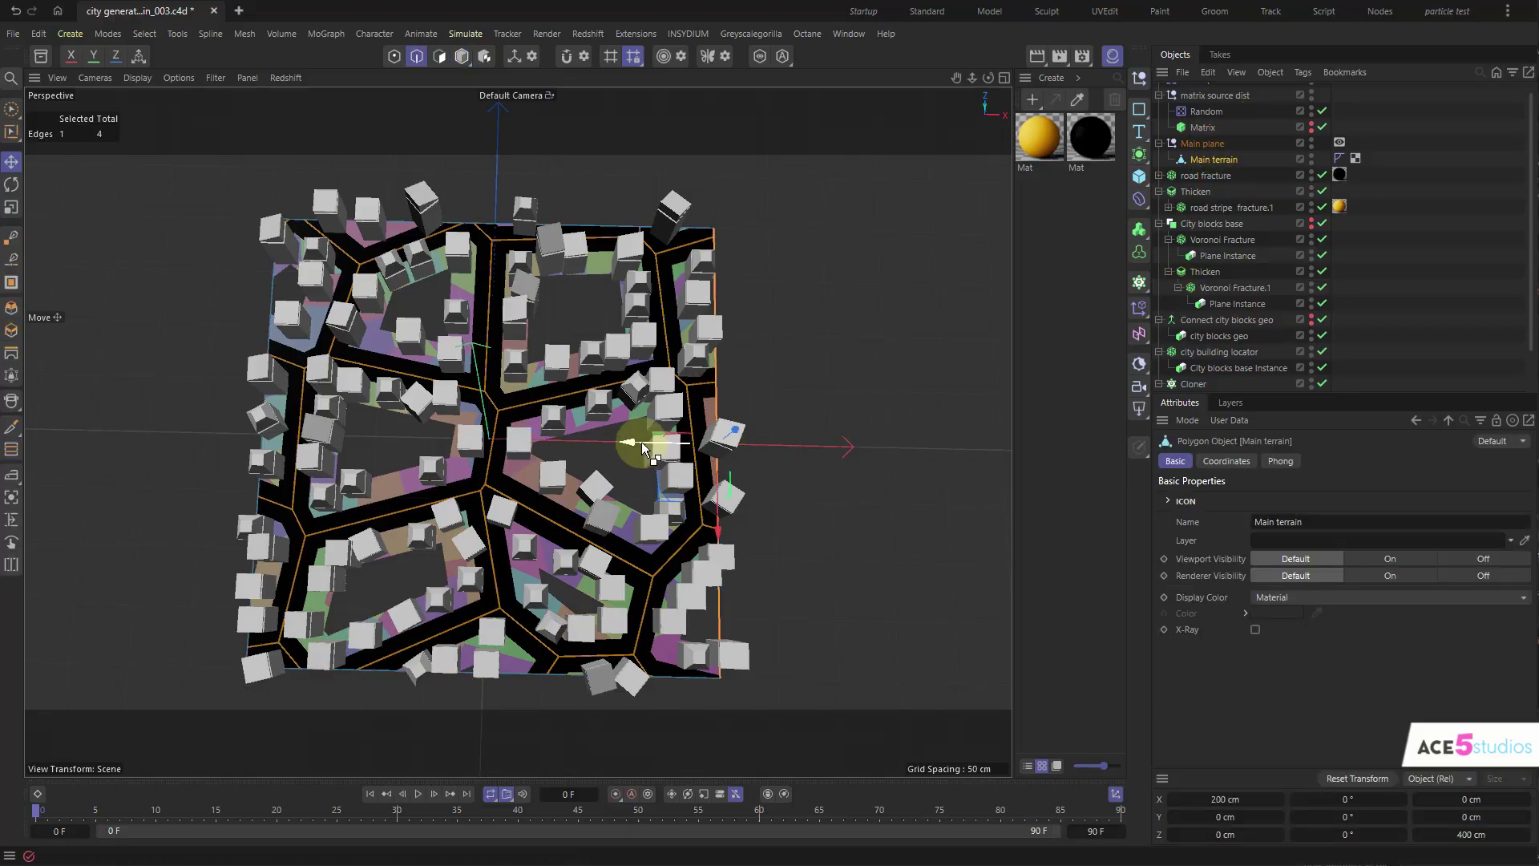
mouse_move(636, 436)
mouse_down()
mouse_move(952, 467)
mouse_move(955, 482)
mouse_move(611, 488)
mouse_move(590, 446)
mouse_move(639, 461)
mouse_up()
key(ctrl+z)
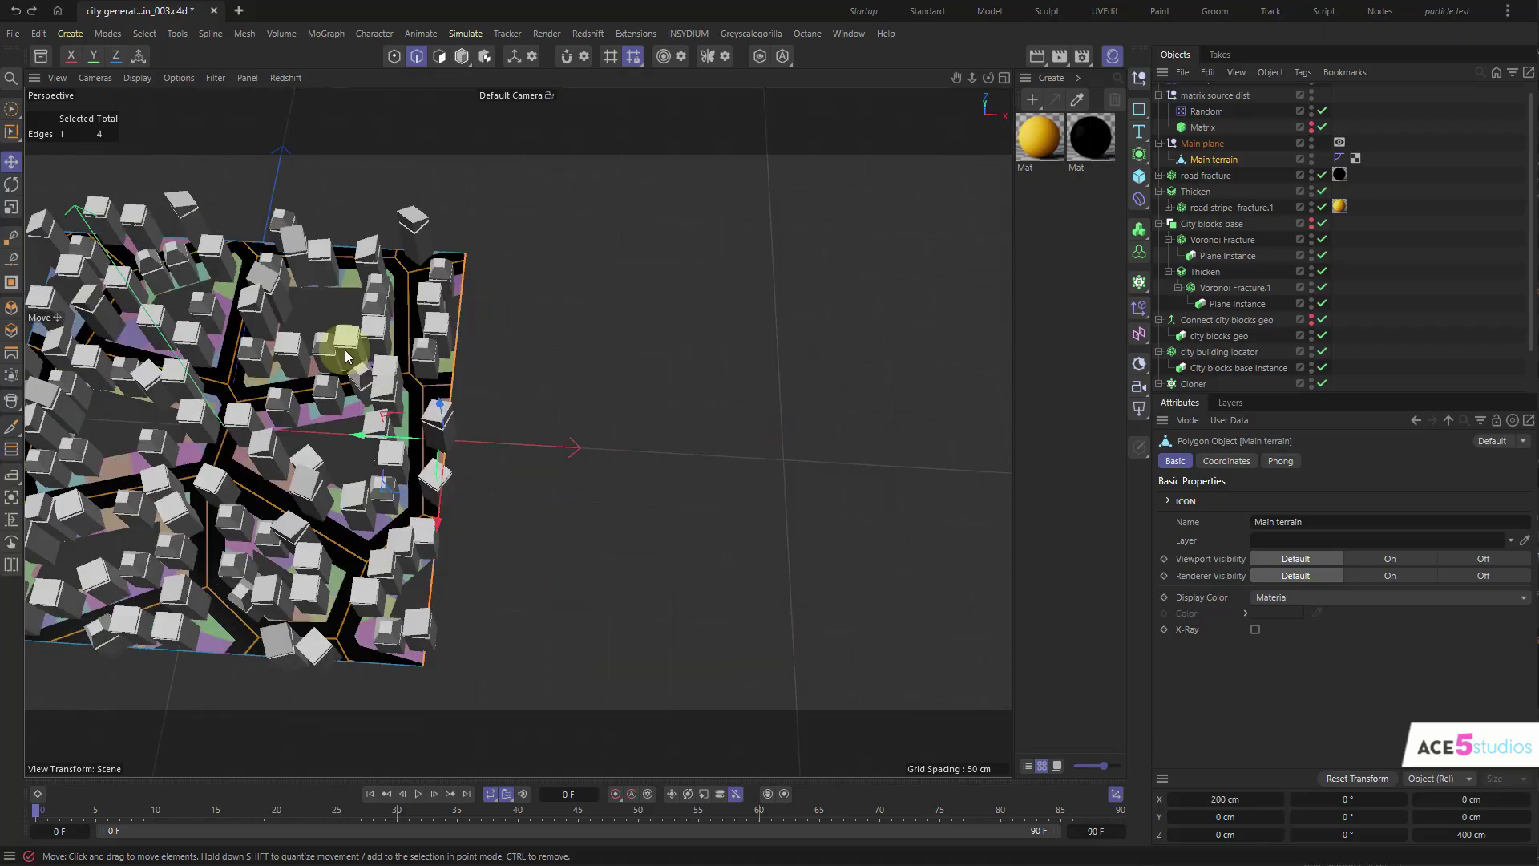
key(1)
alt+drag(521, 292, 472, 167)
alt+drag(269, 333, 583, 390)
key(ctrl+z)
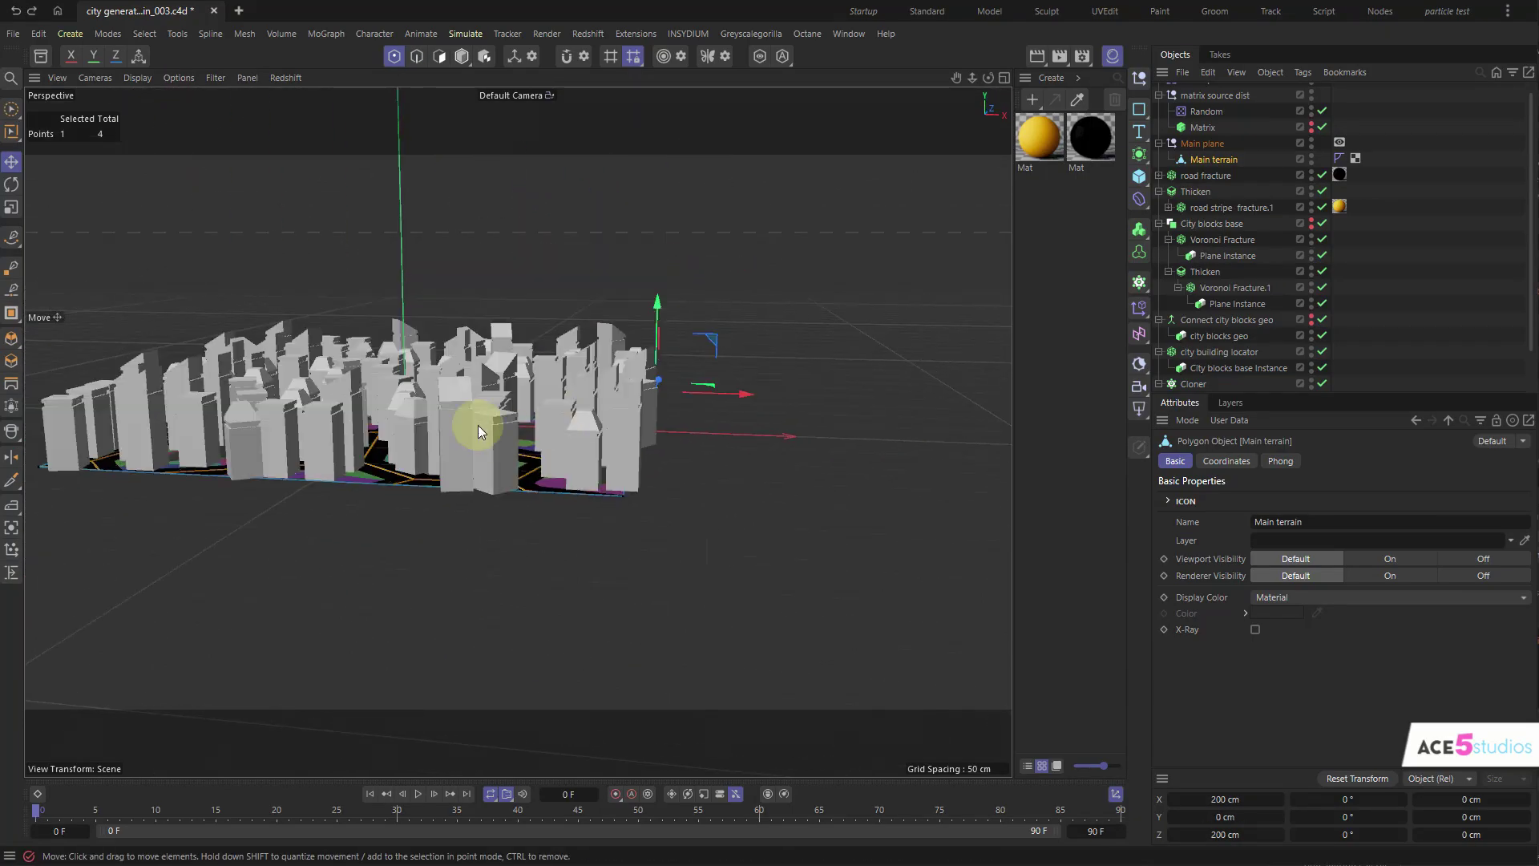
alt+drag(477, 424, 746, 343)
key(4)
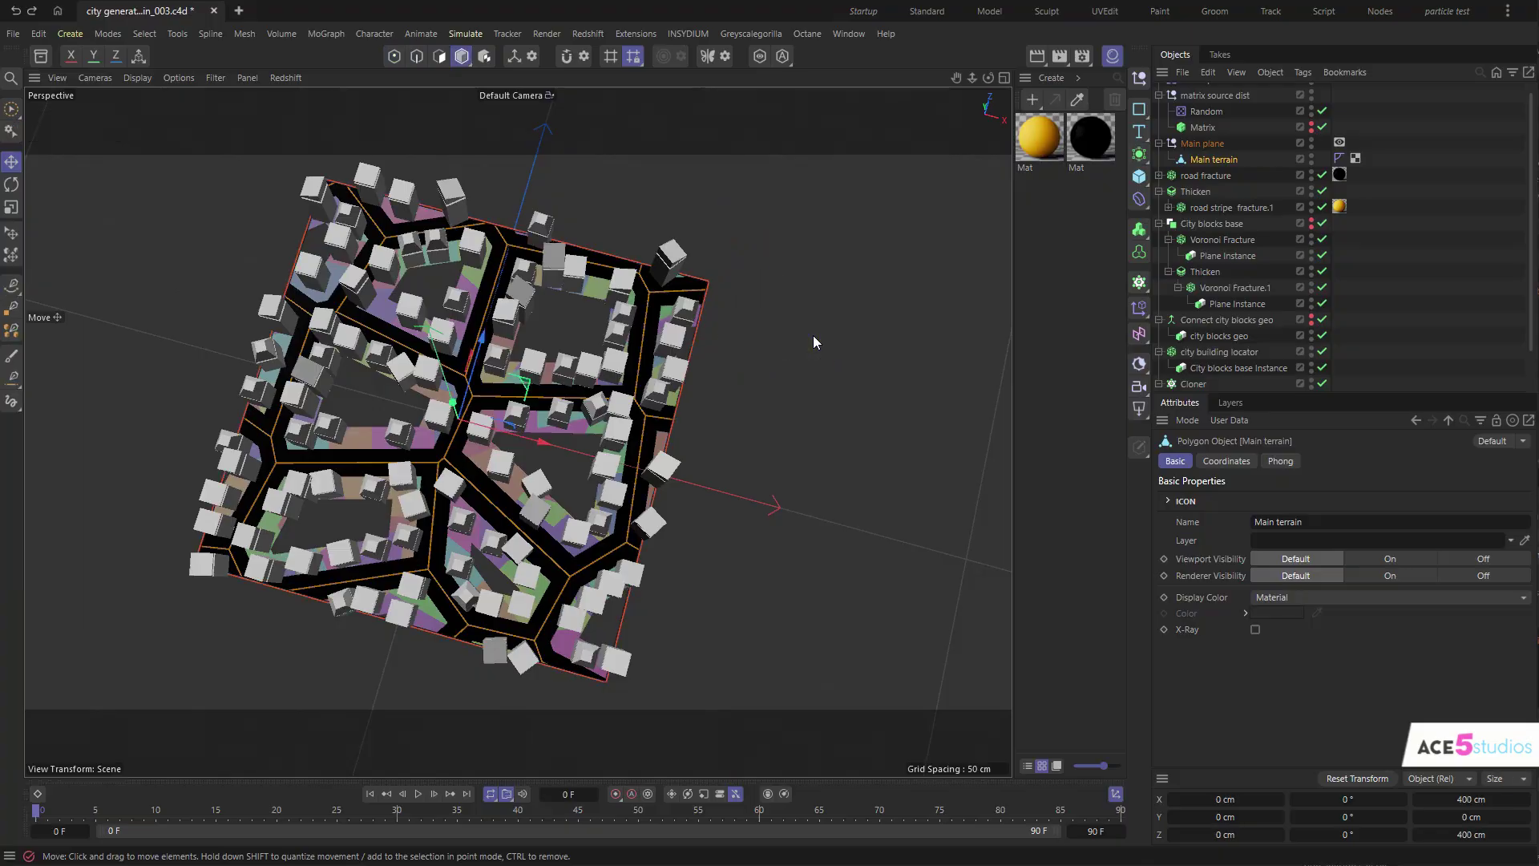
click(812, 335)
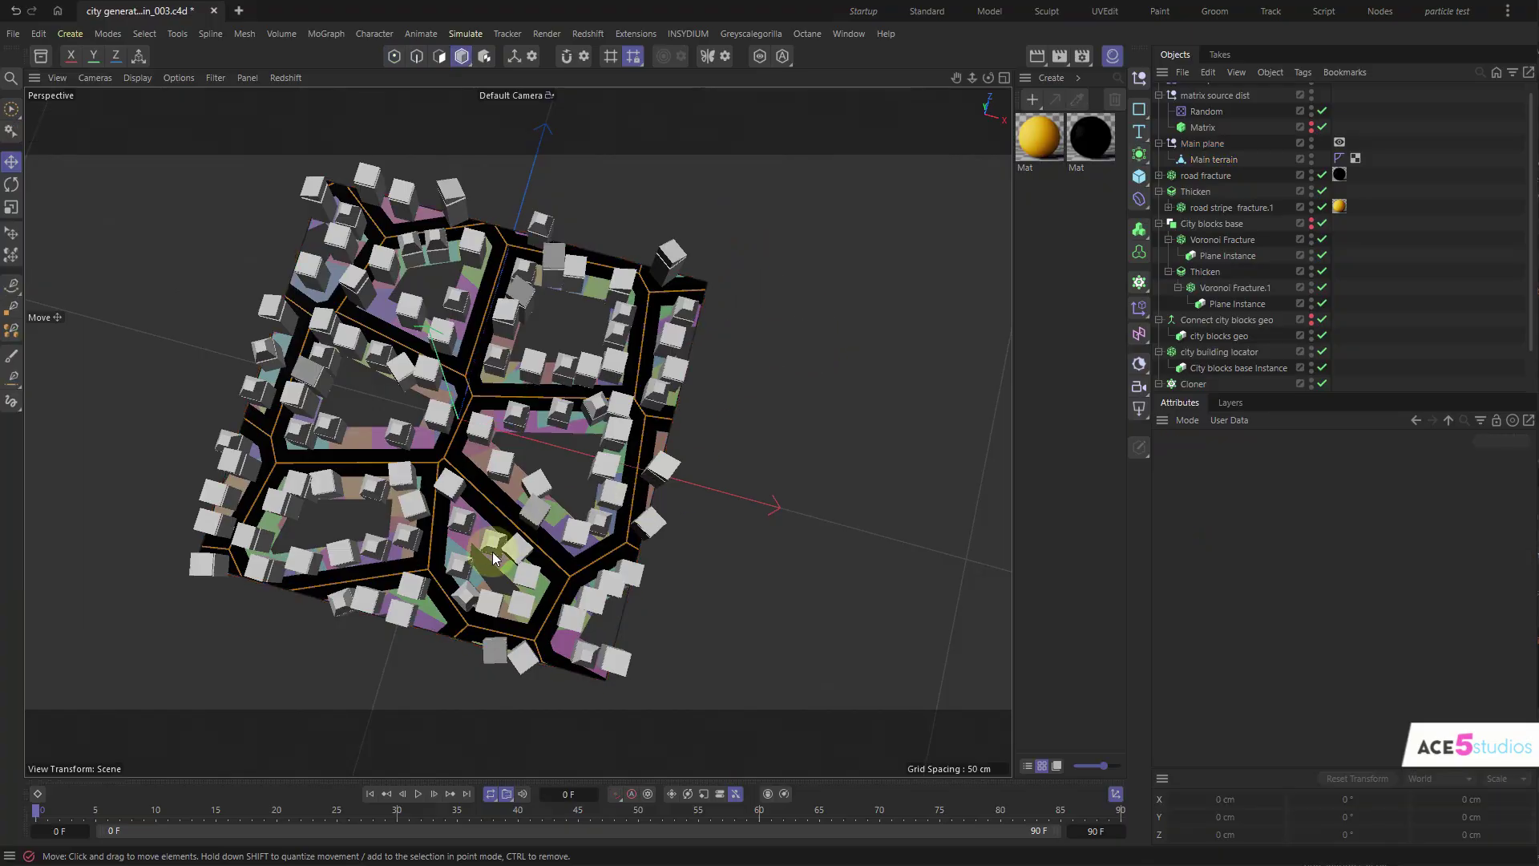
- Examine the road layout, stripes and buildings from above and at close range
alt+drag(489, 565, 464, 530)
alt+right_drag(460, 533, 412, 497)
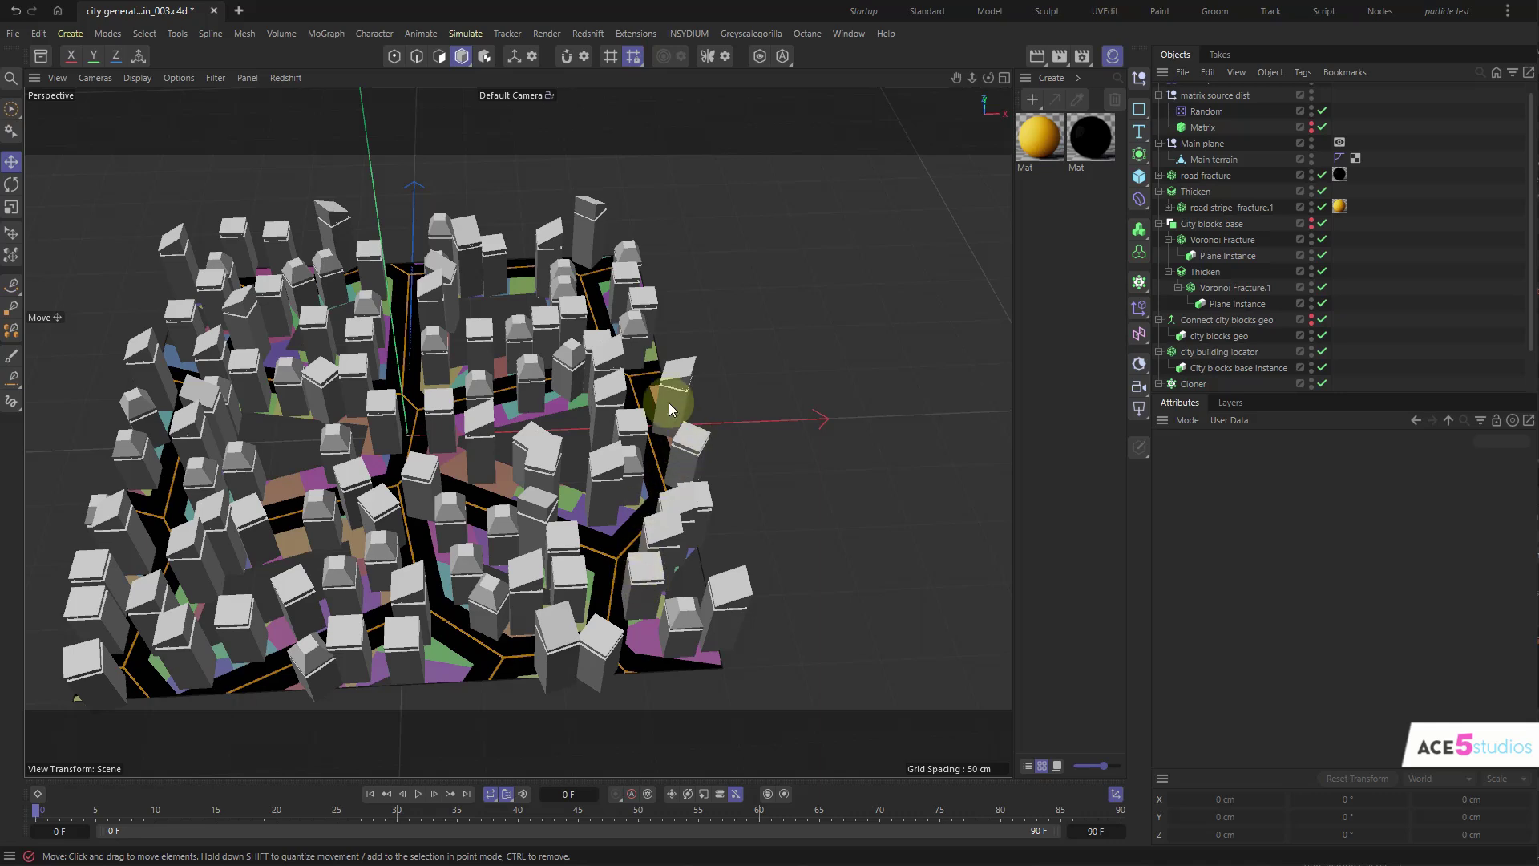
alt+drag(668, 479, 642, 267)
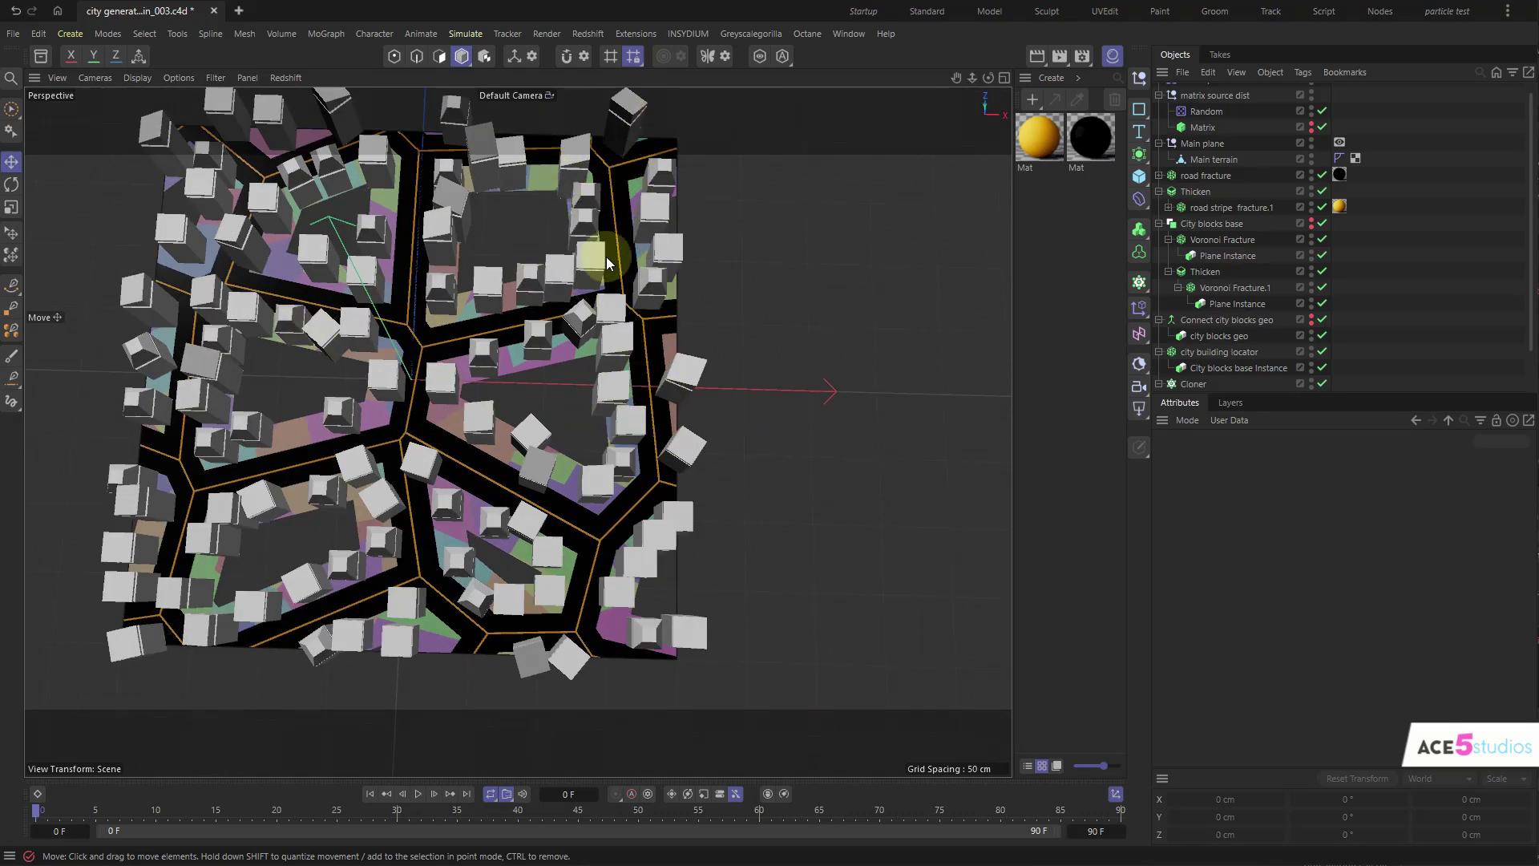
alt+right_drag(534, 449, 635, 423)
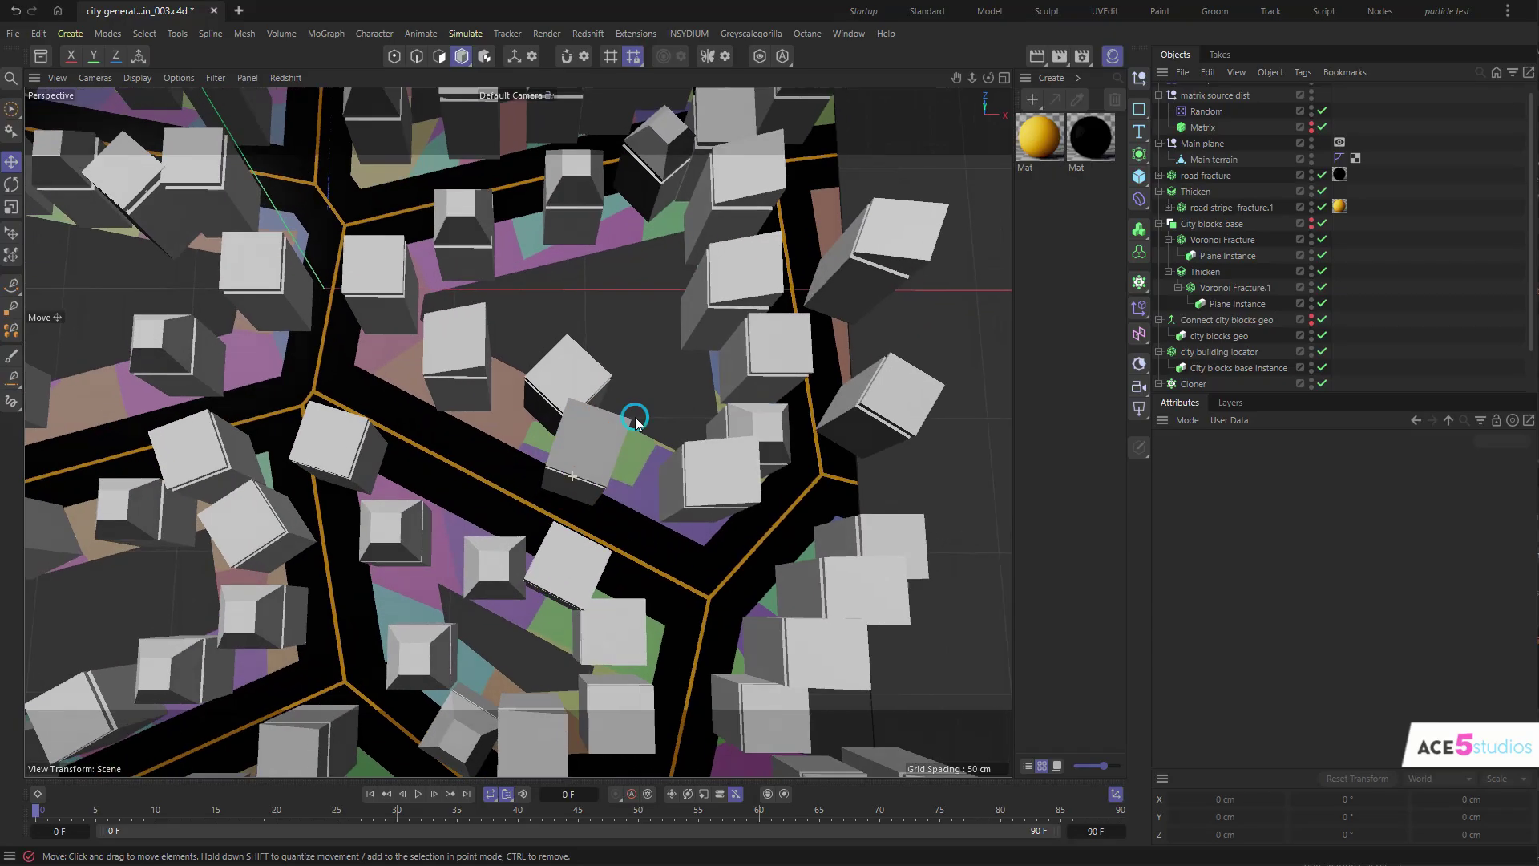
mouse_move(635, 423)
alt+mouse_down()
mouse_move(693, 352)
mouse_move(614, 426)
alt+mouse_up()
alt+drag(464, 529, 466, 351)
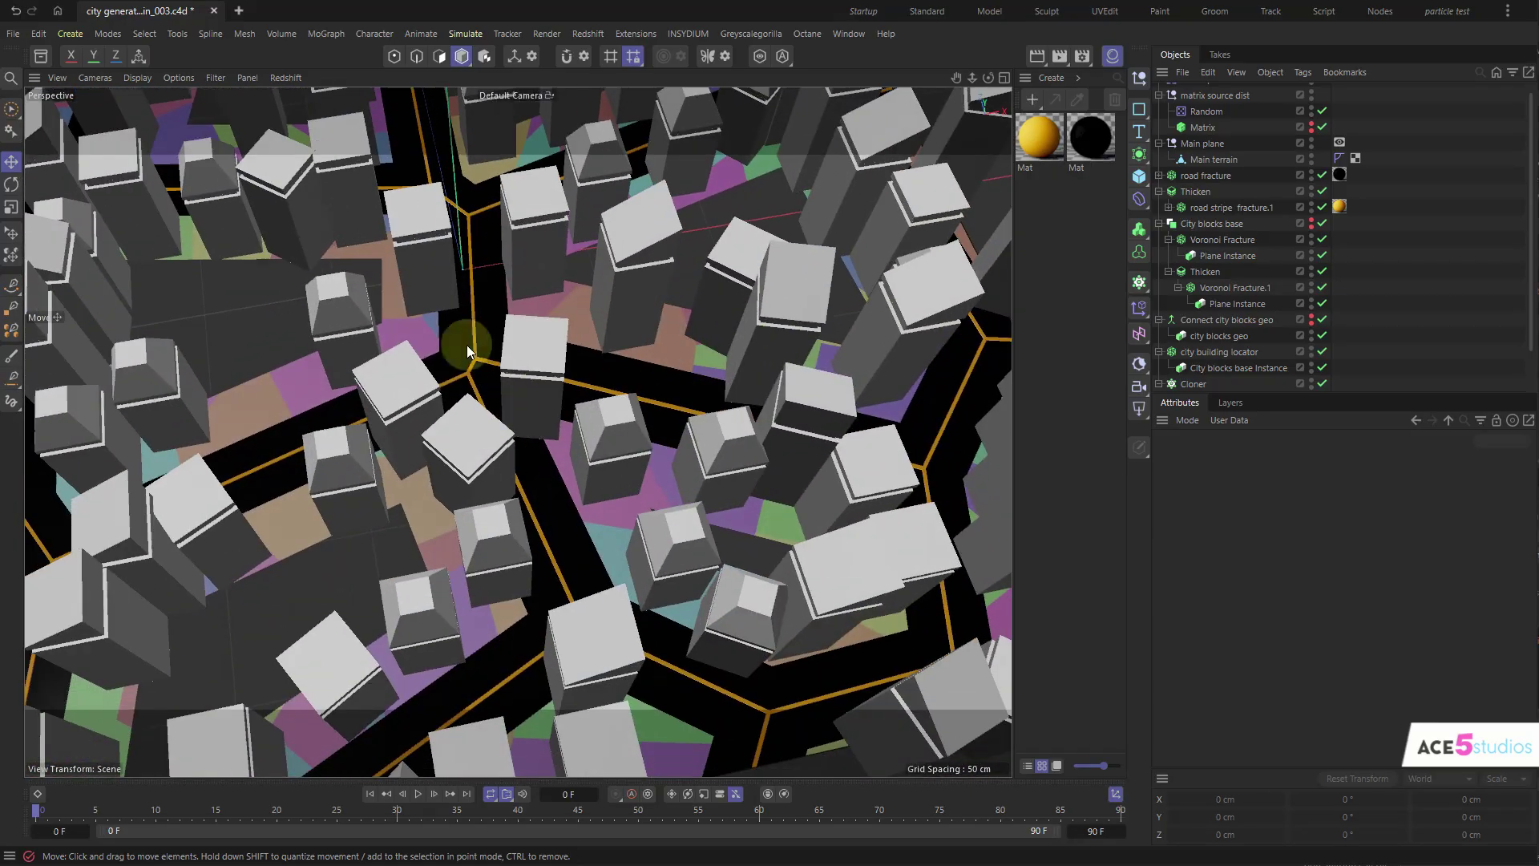
alt+right_drag(616, 386, 591, 395)
alt+drag(591, 395, 577, 459)
alt+right_drag(619, 387, 603, 397)
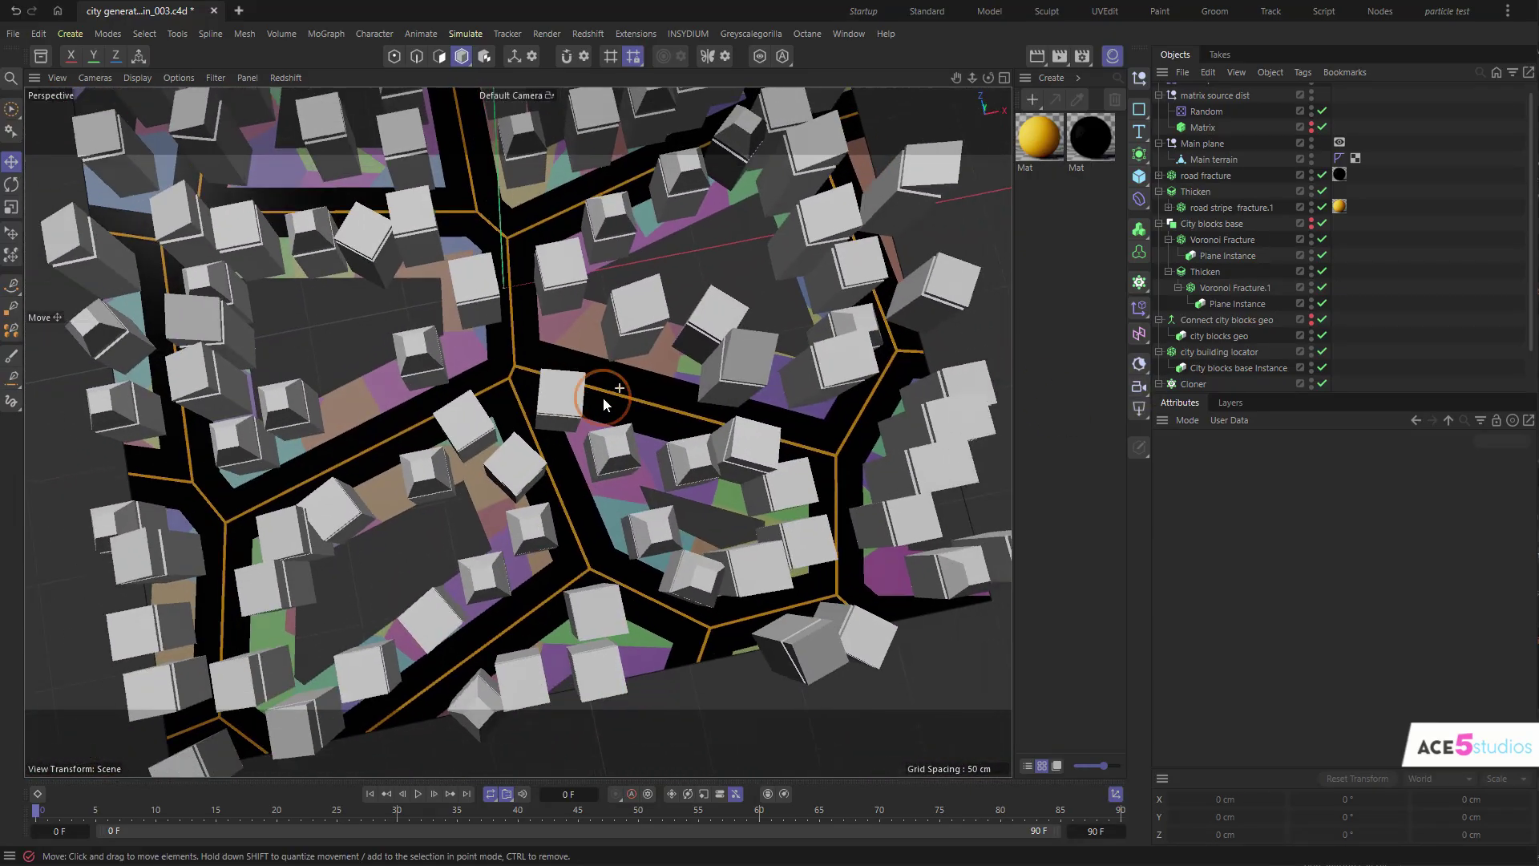
alt+drag(602, 397, 633, 454)
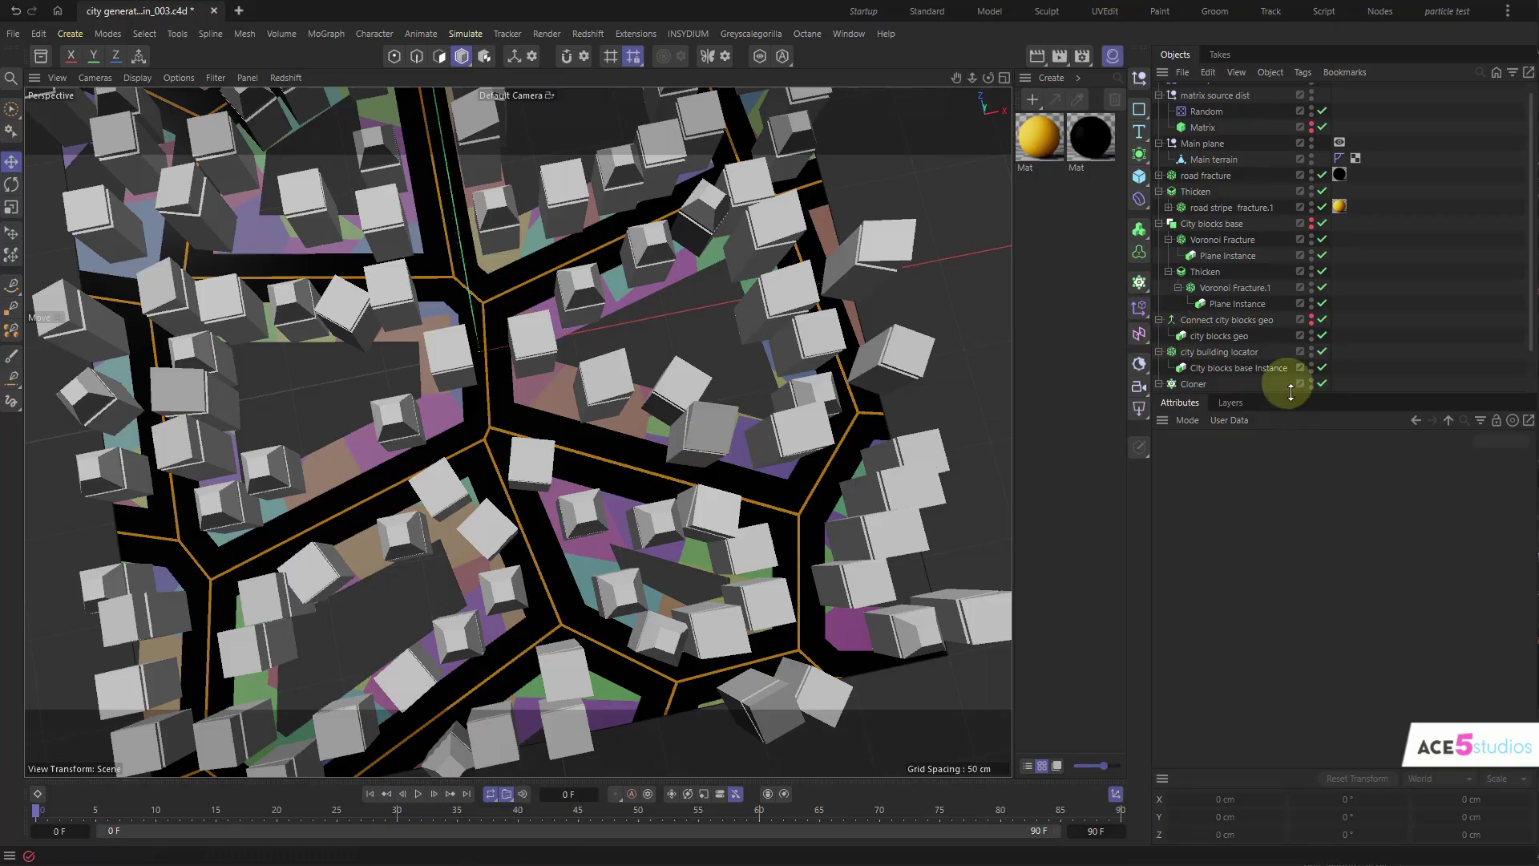
- Enlarge the object list, hide the material manager and rename the Cloner to Cloner buildings
drag(1290, 392, 1283, 565)
click(1112, 55)
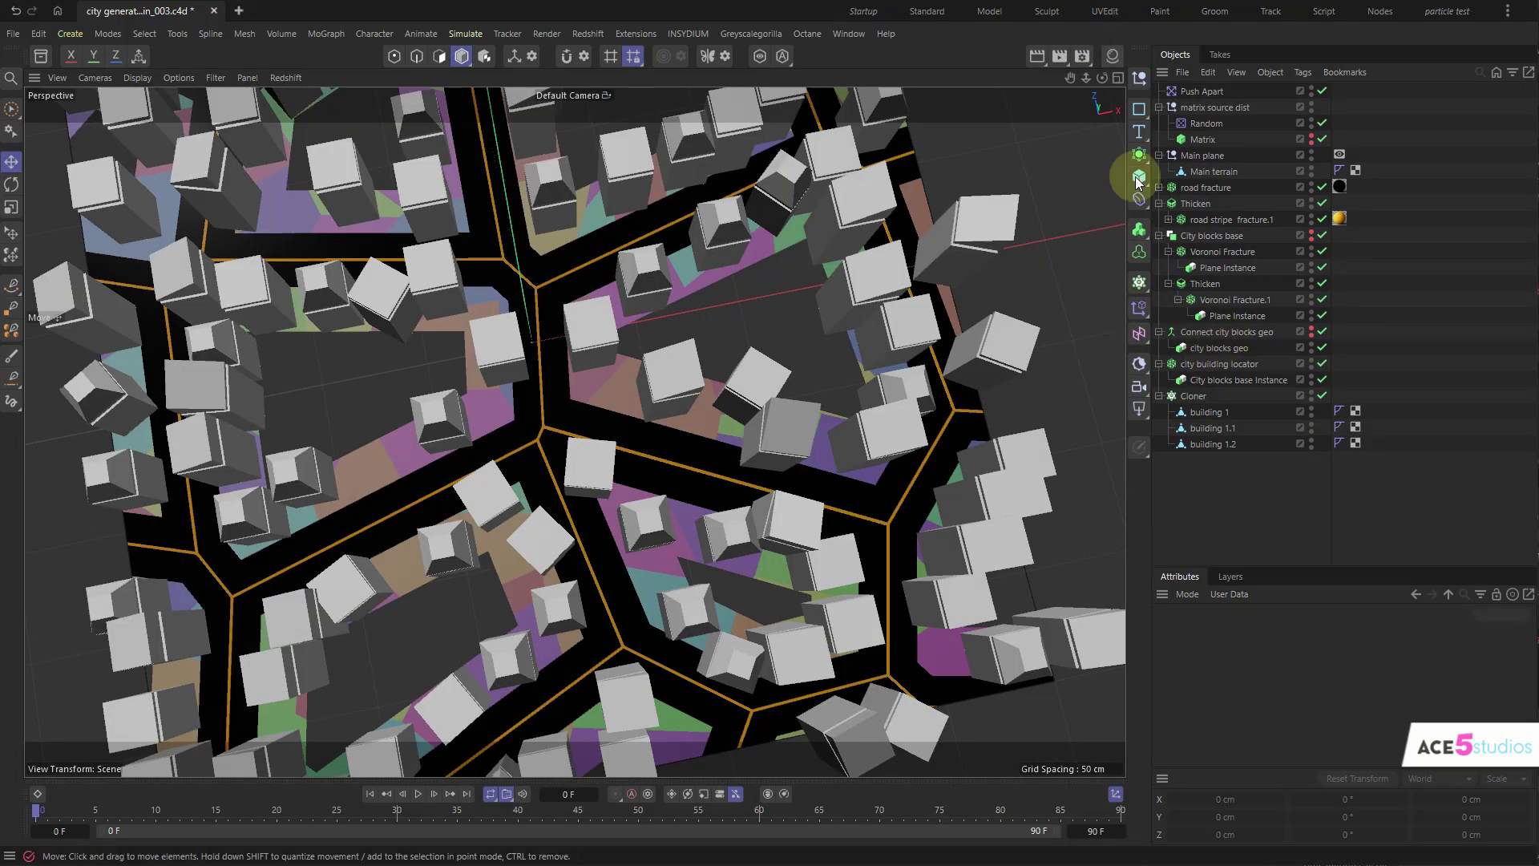
click(1138, 311)
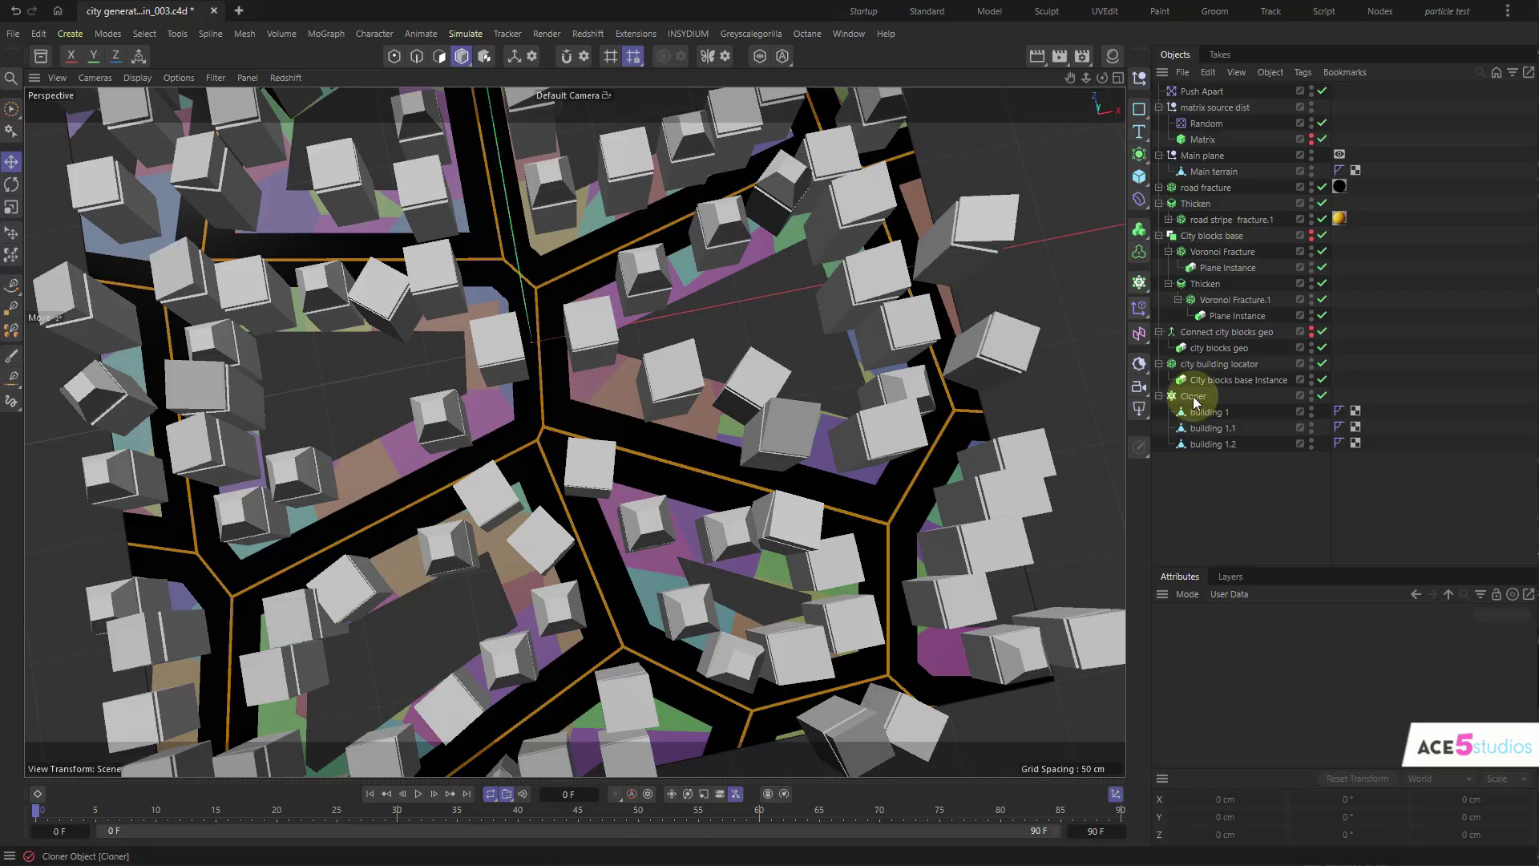
click(1192, 396)
double_click(1193, 394)
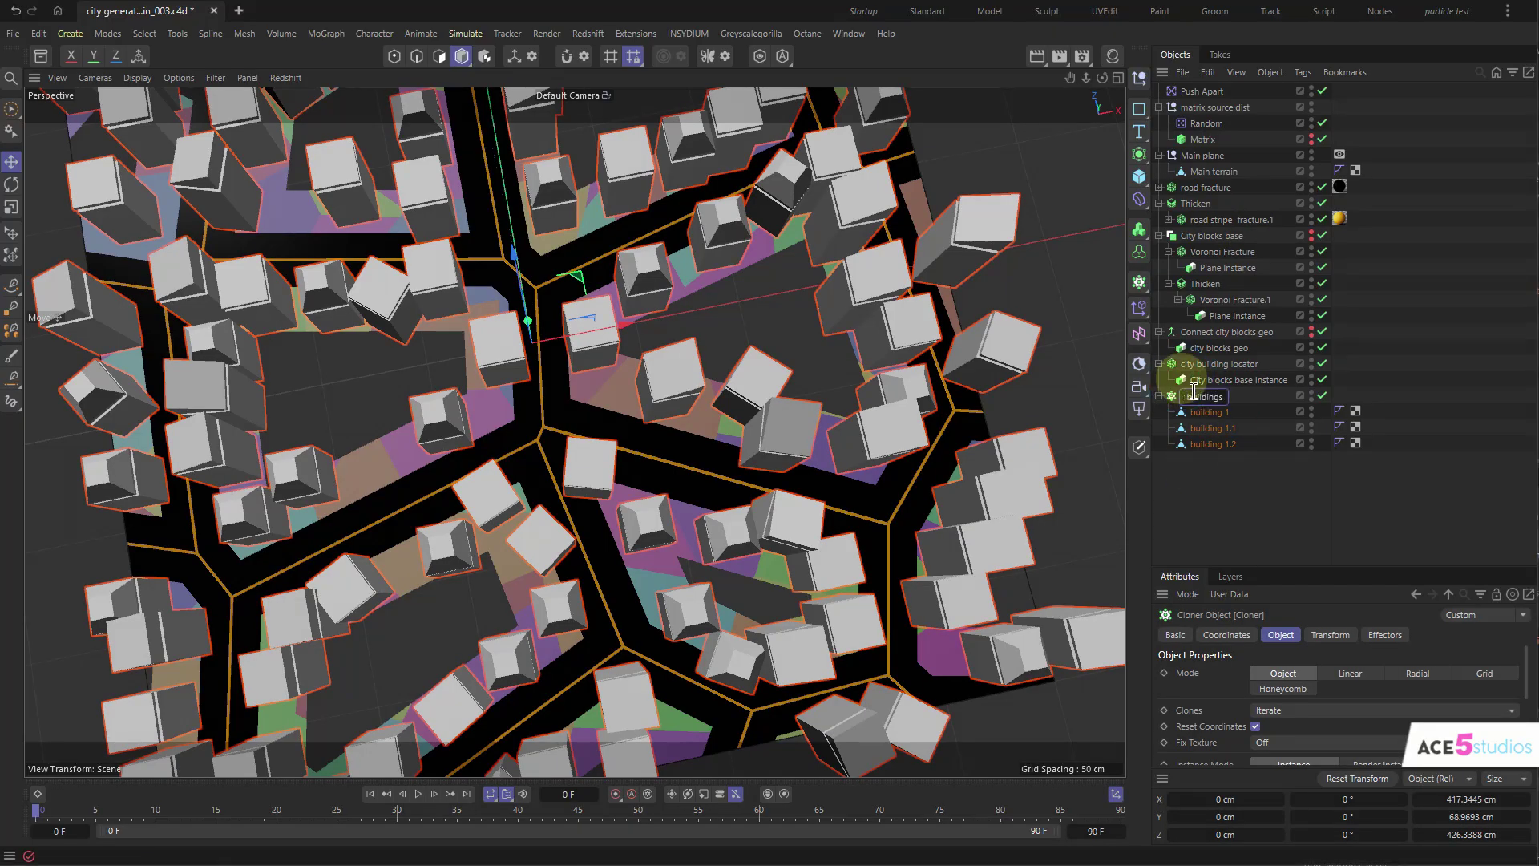
text(buildings)
key(Return)
- Add a Target effector to Cloner buildings and move it about 5.3 cm along X
click(1147, 310)
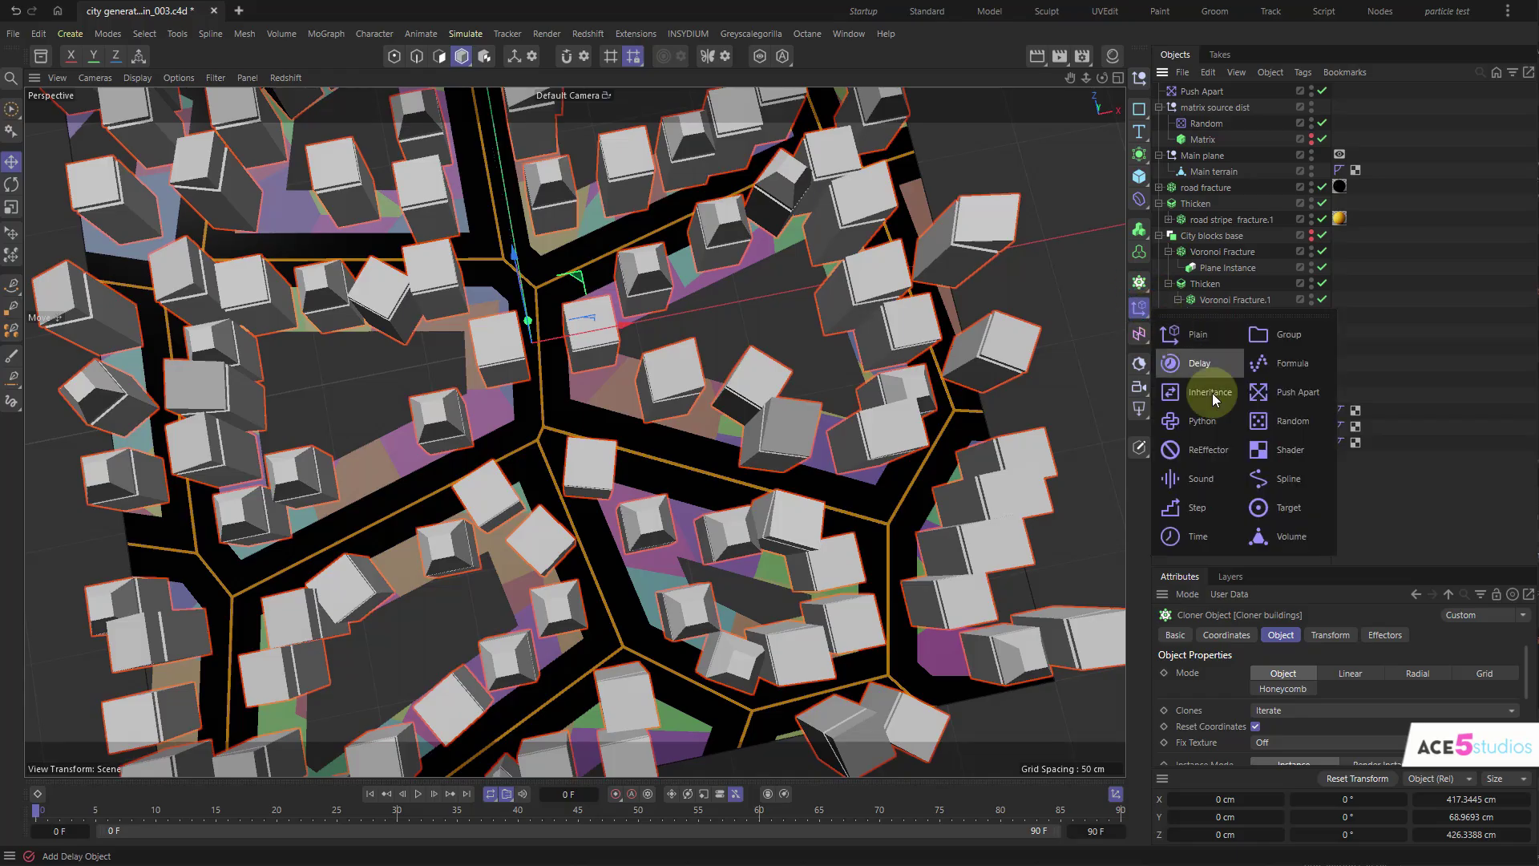
click(1288, 508)
scroll(596, 372, down, 5)
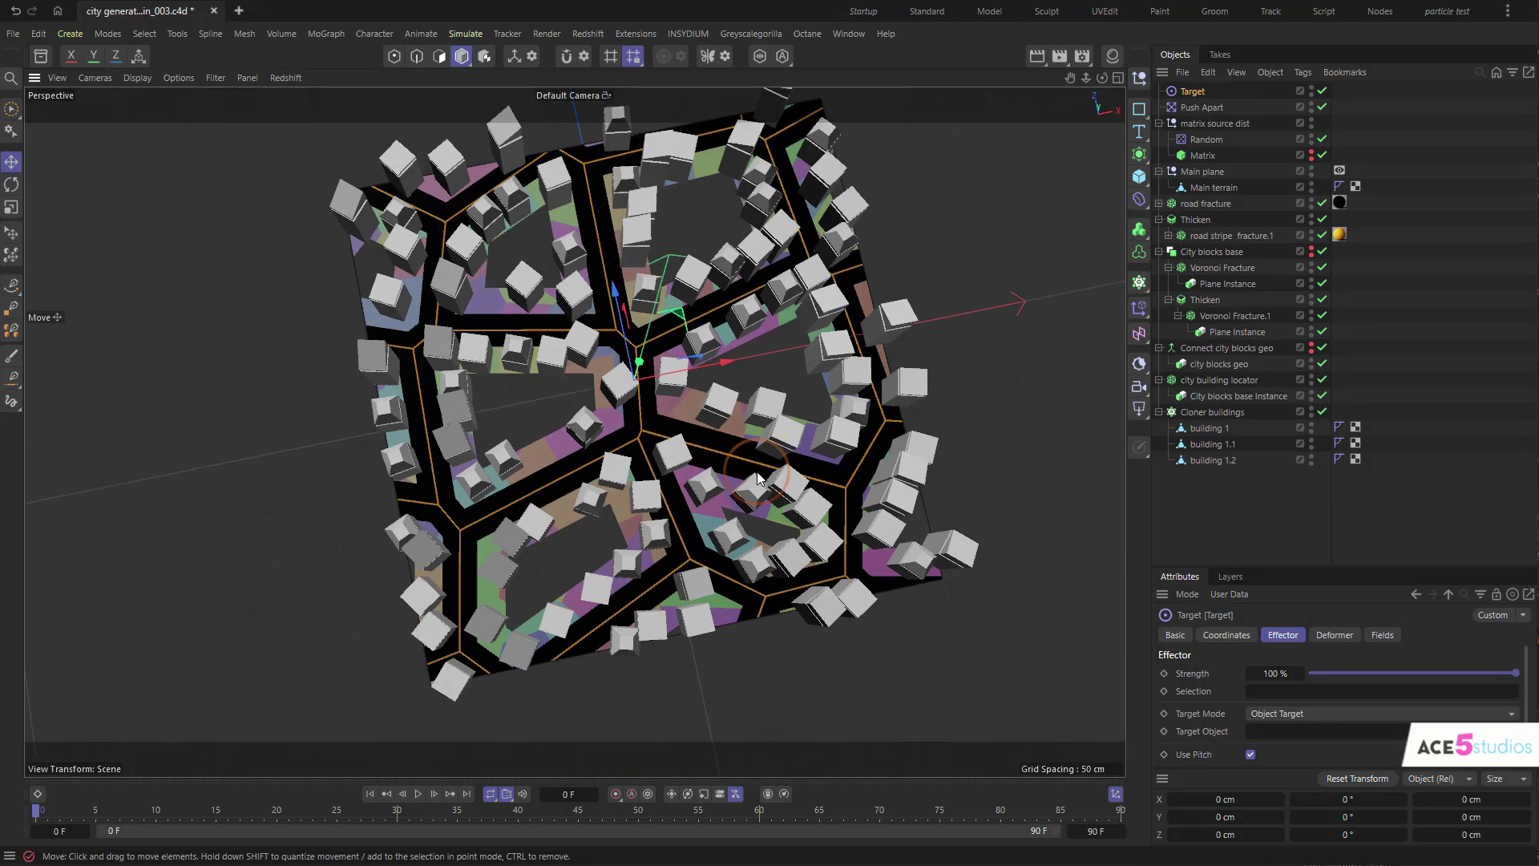
alt+drag(596, 372, 770, 365)
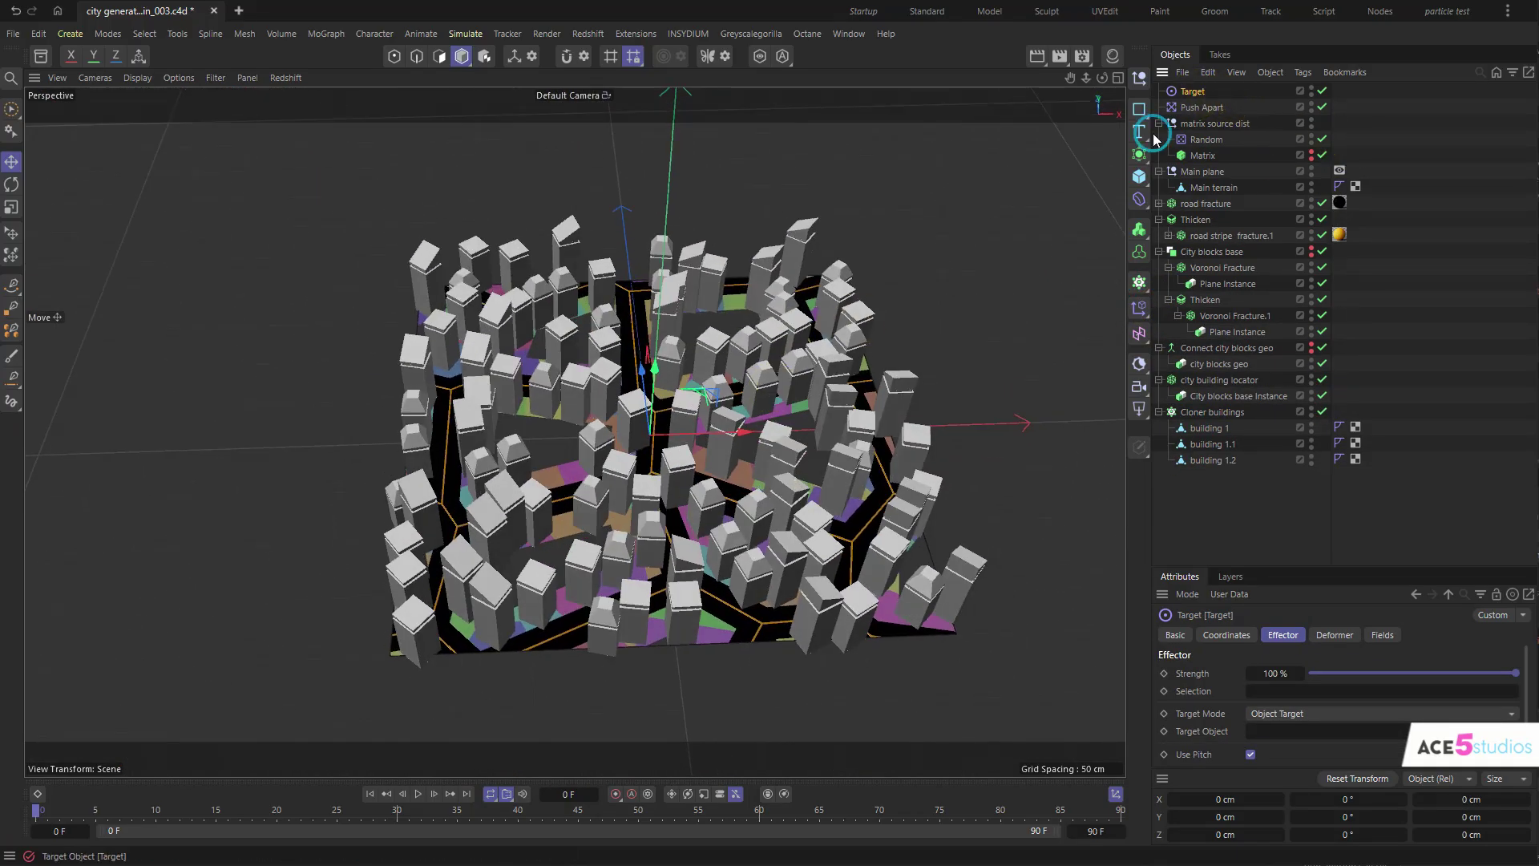
key(e)
mouse_move(698, 429)
mouse_down()
mouse_move(480, 429)
mouse_move(1085, 440)
mouse_move(549, 429)
mouse_move(975, 460)
mouse_move(721, 446)
mouse_up()
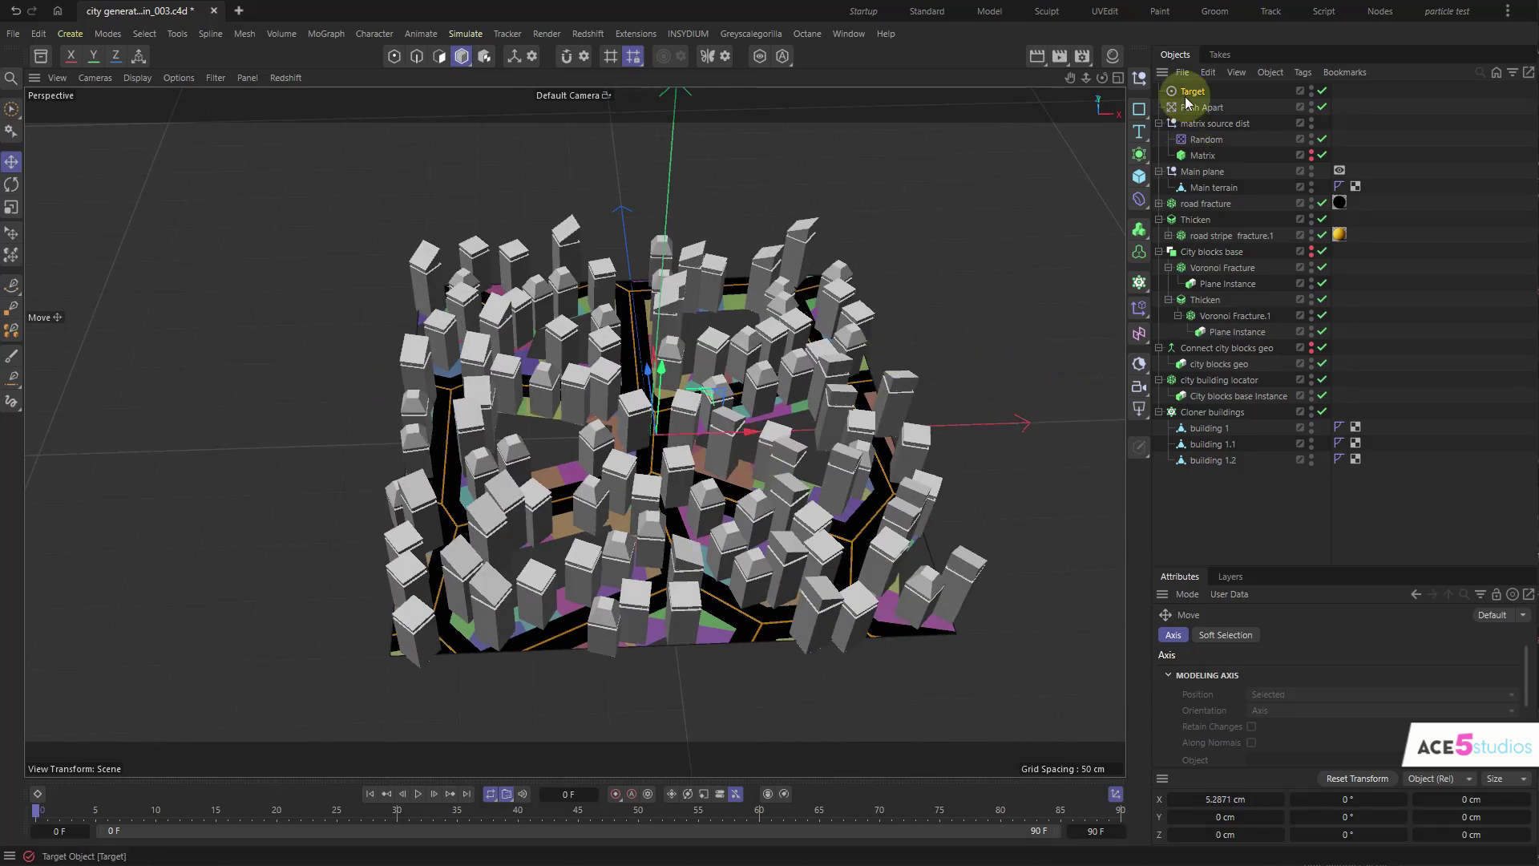
- Set the Target effector's Target Mode to Field Direction and show its empty field list
click(1192, 92)
drag(1327, 567, 1374, 292)
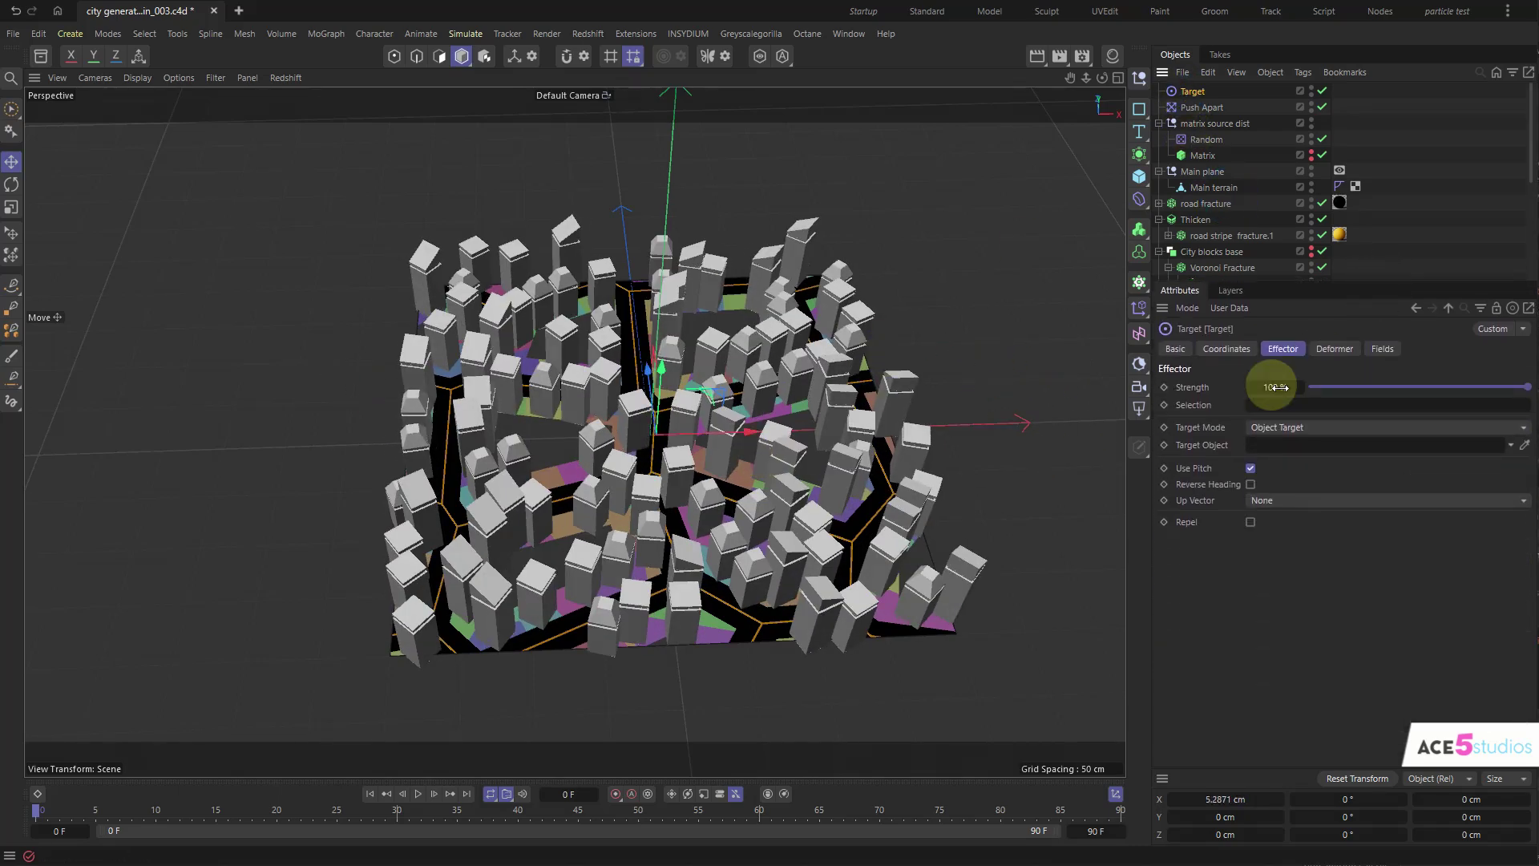
click(1314, 430)
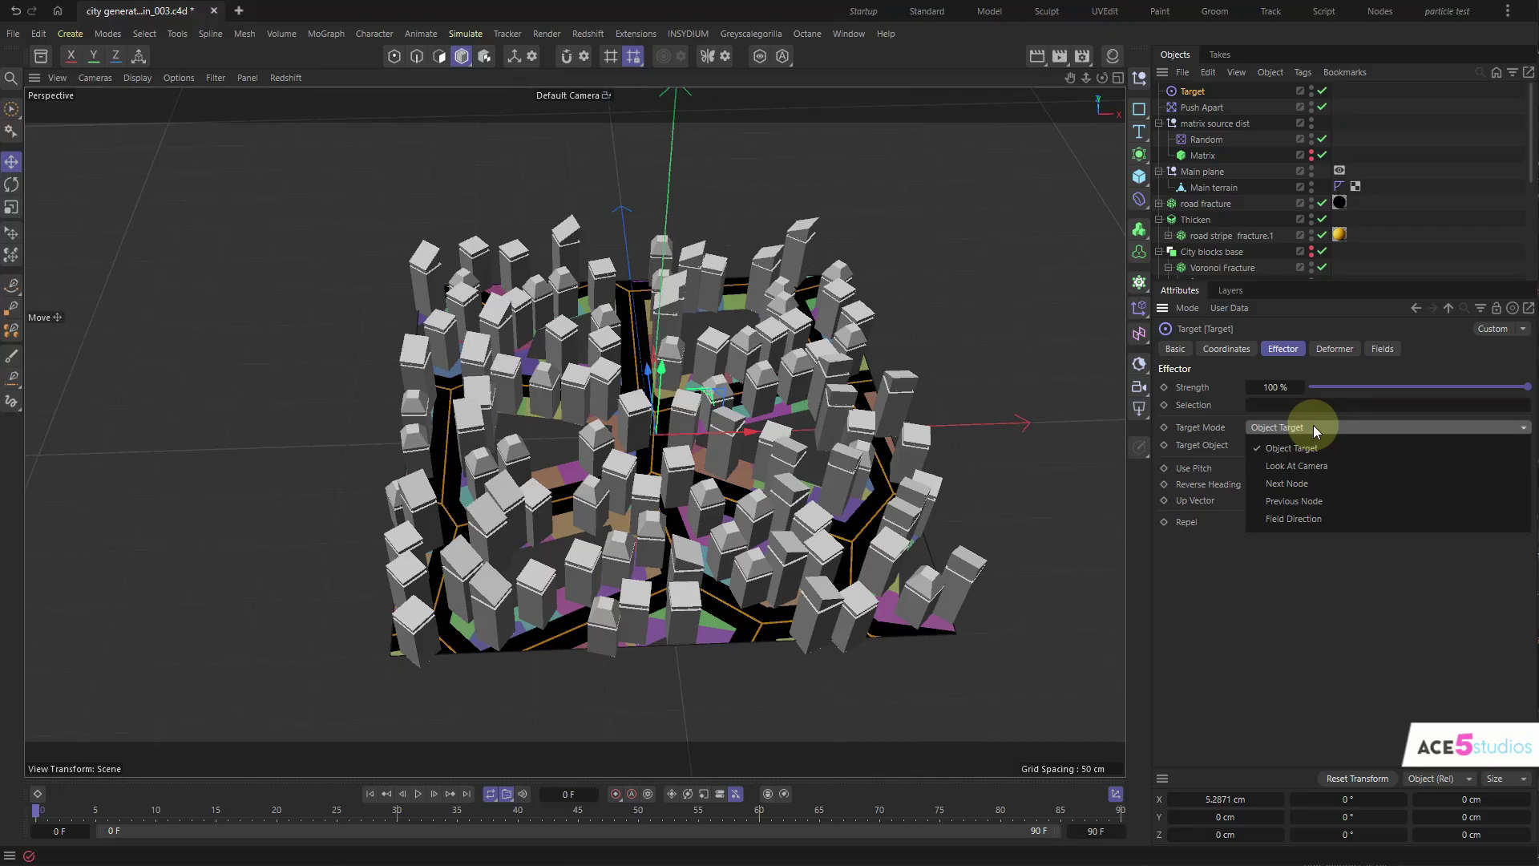
click(1316, 429)
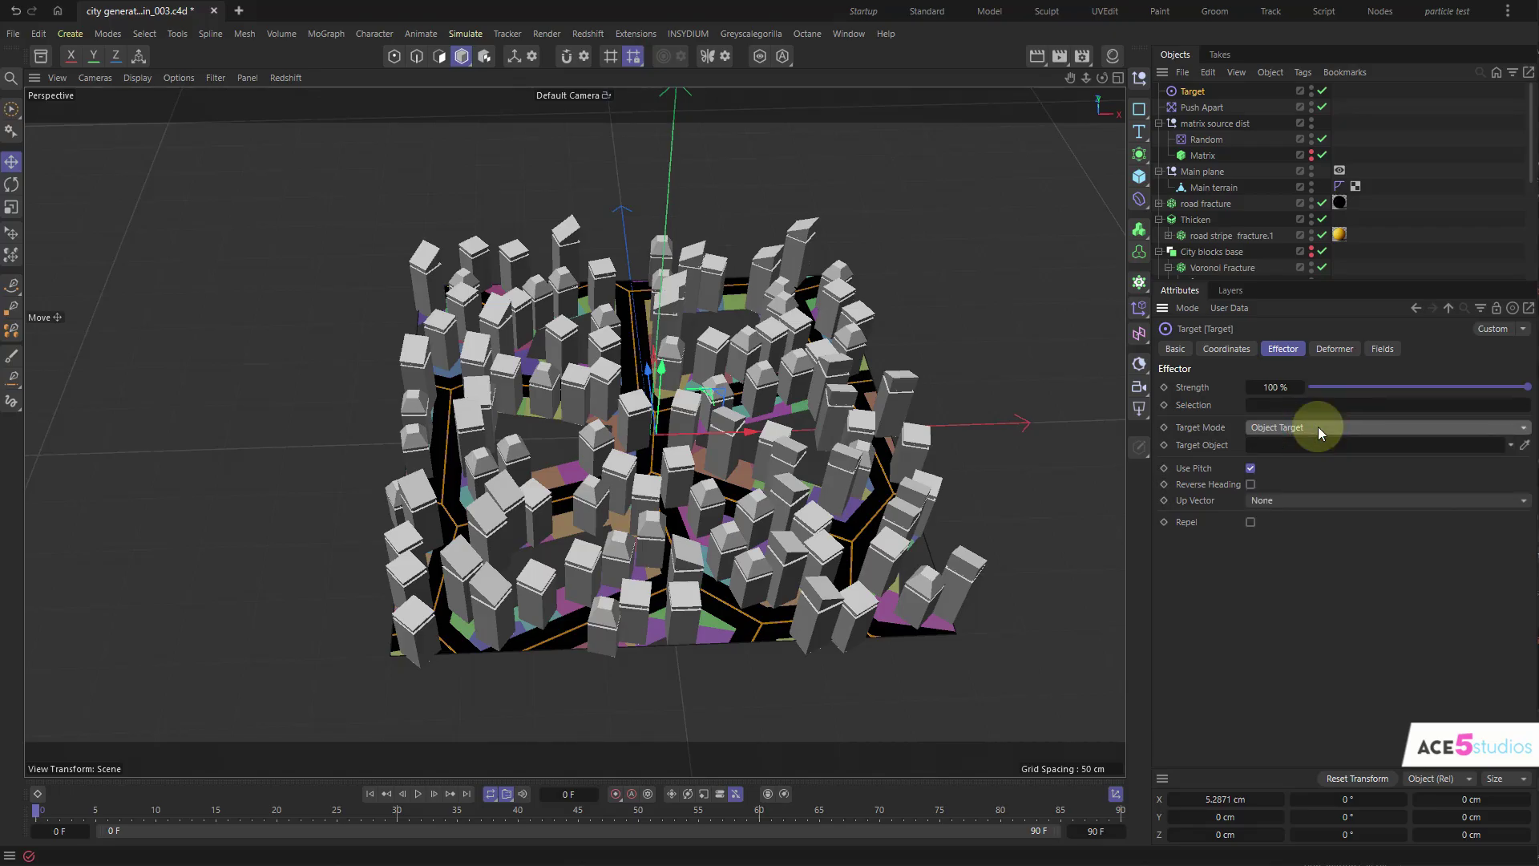
click(1318, 426)
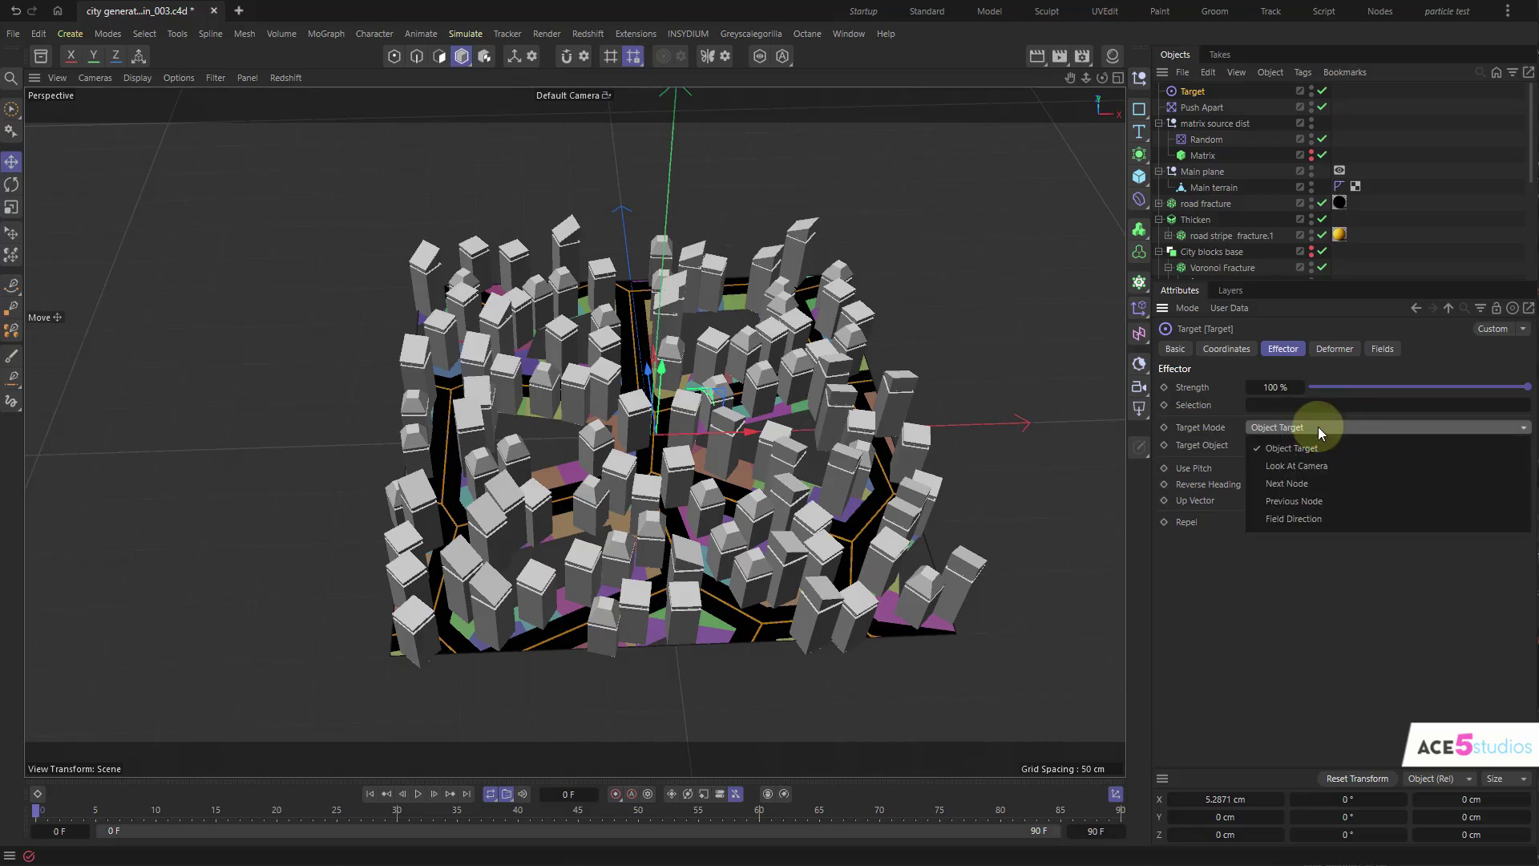
click(1297, 518)
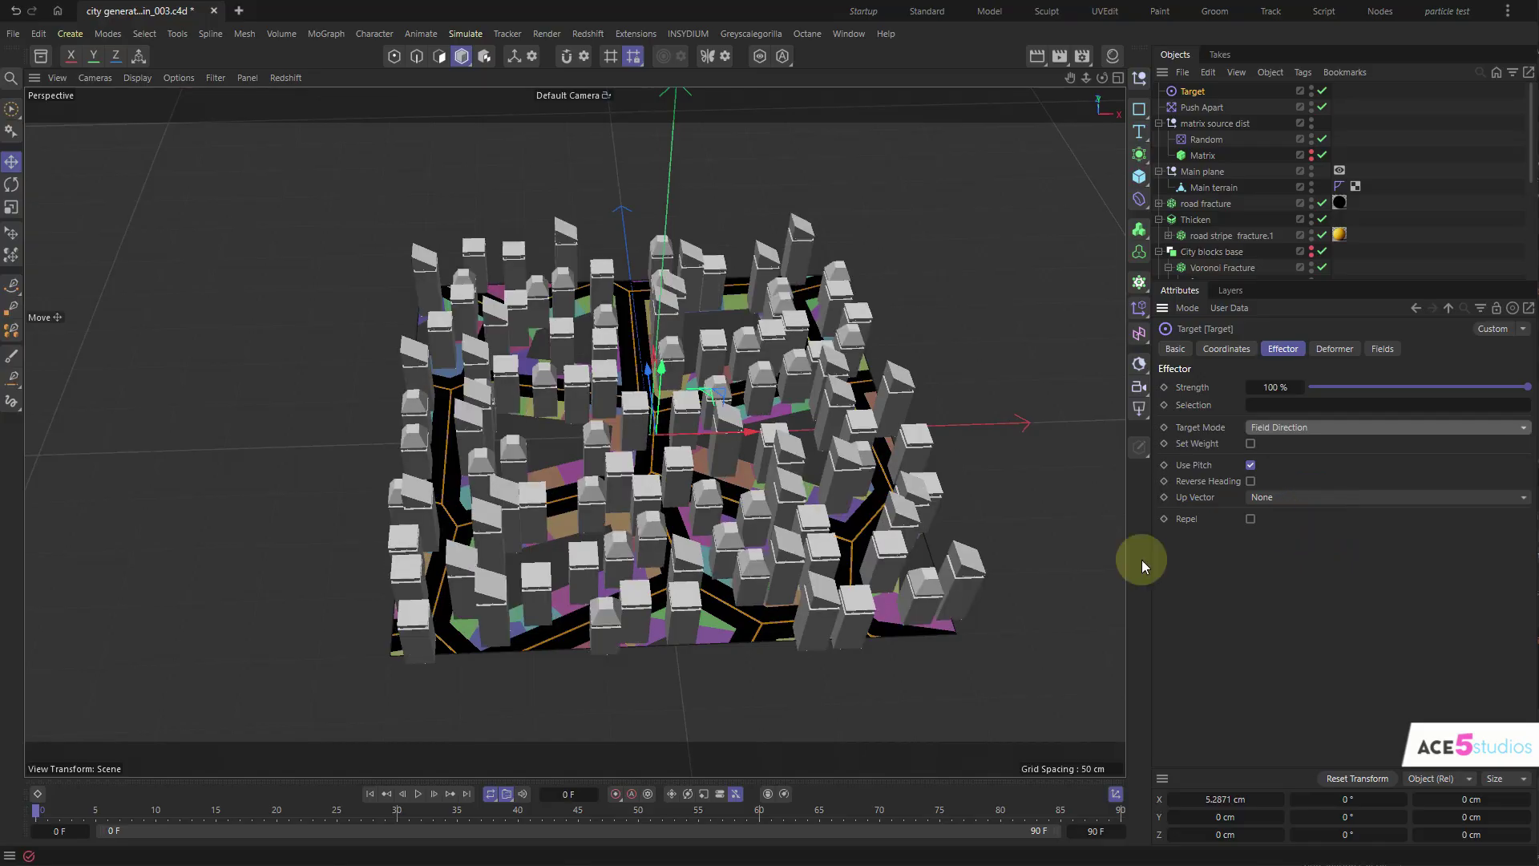
alt+drag(664, 420, 744, 437)
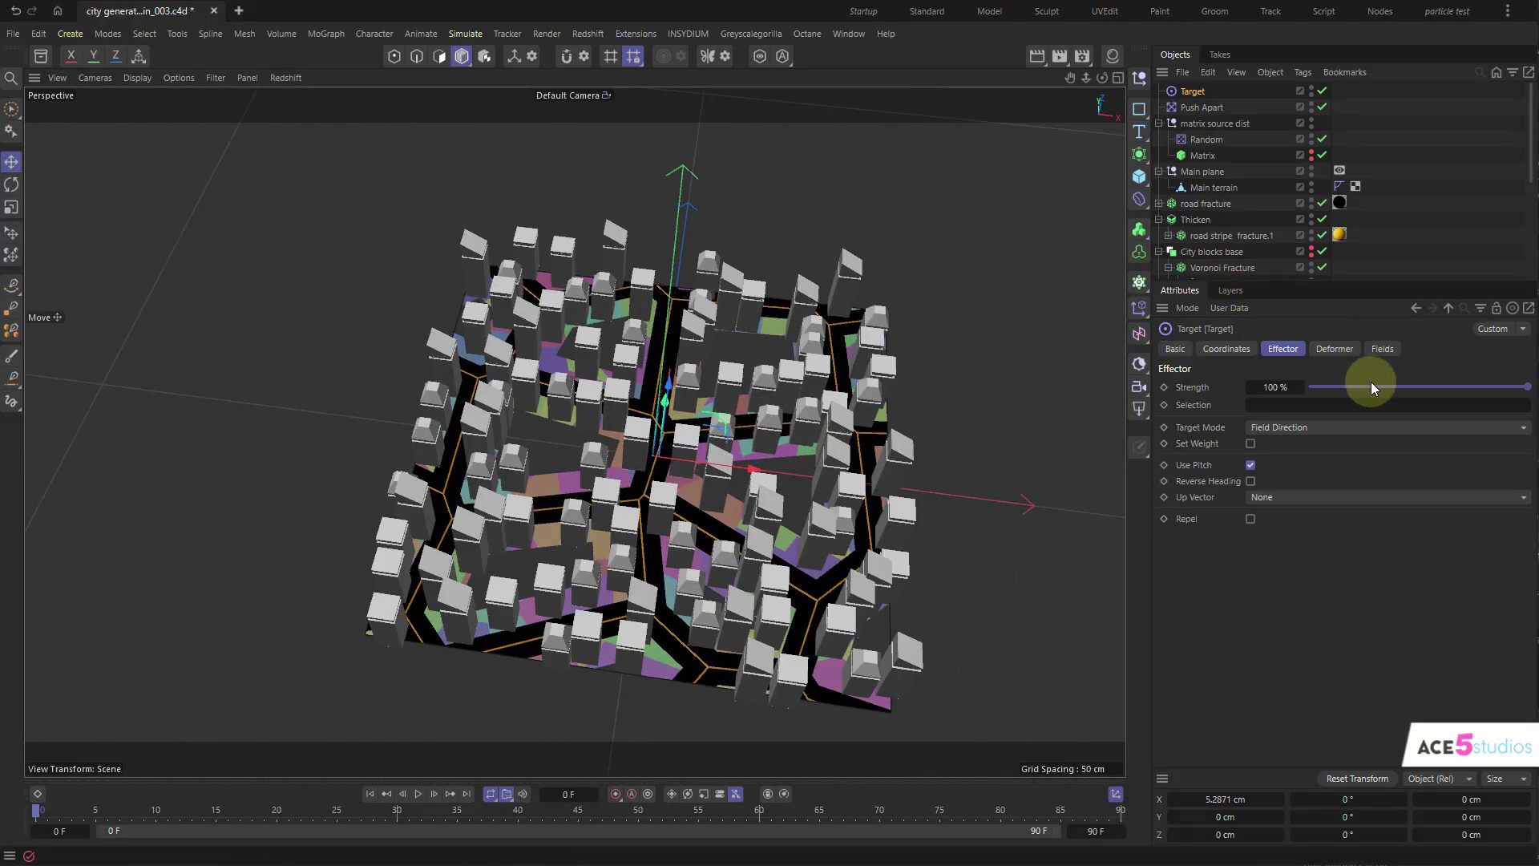
click(1389, 349)
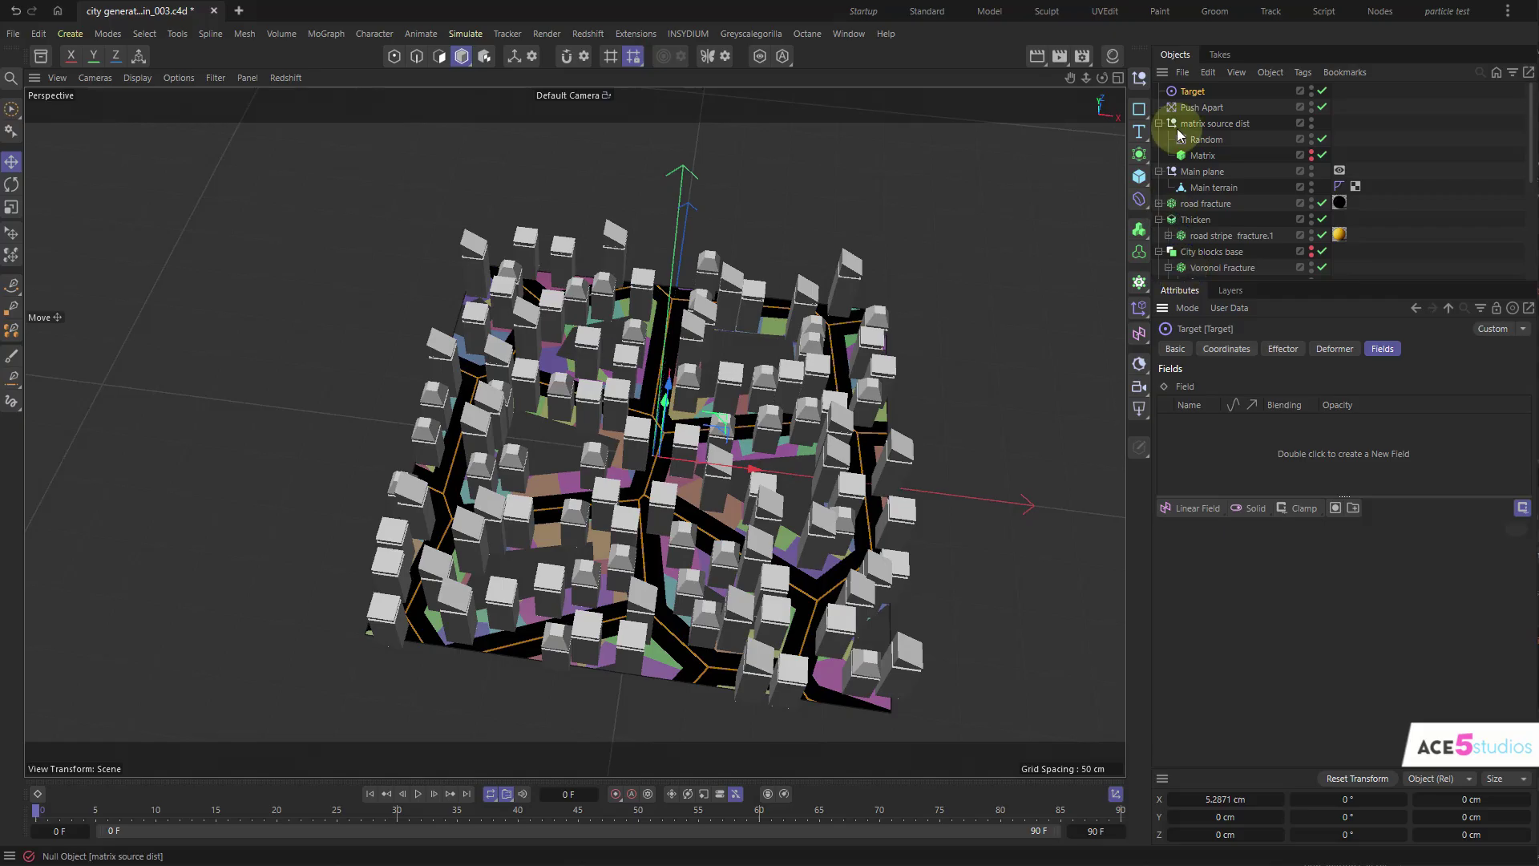
- Enlarge the object list and rename the Thicken generator holding the road stripe fracture to yellow road stripes
drag(1268, 280, 1267, 377)
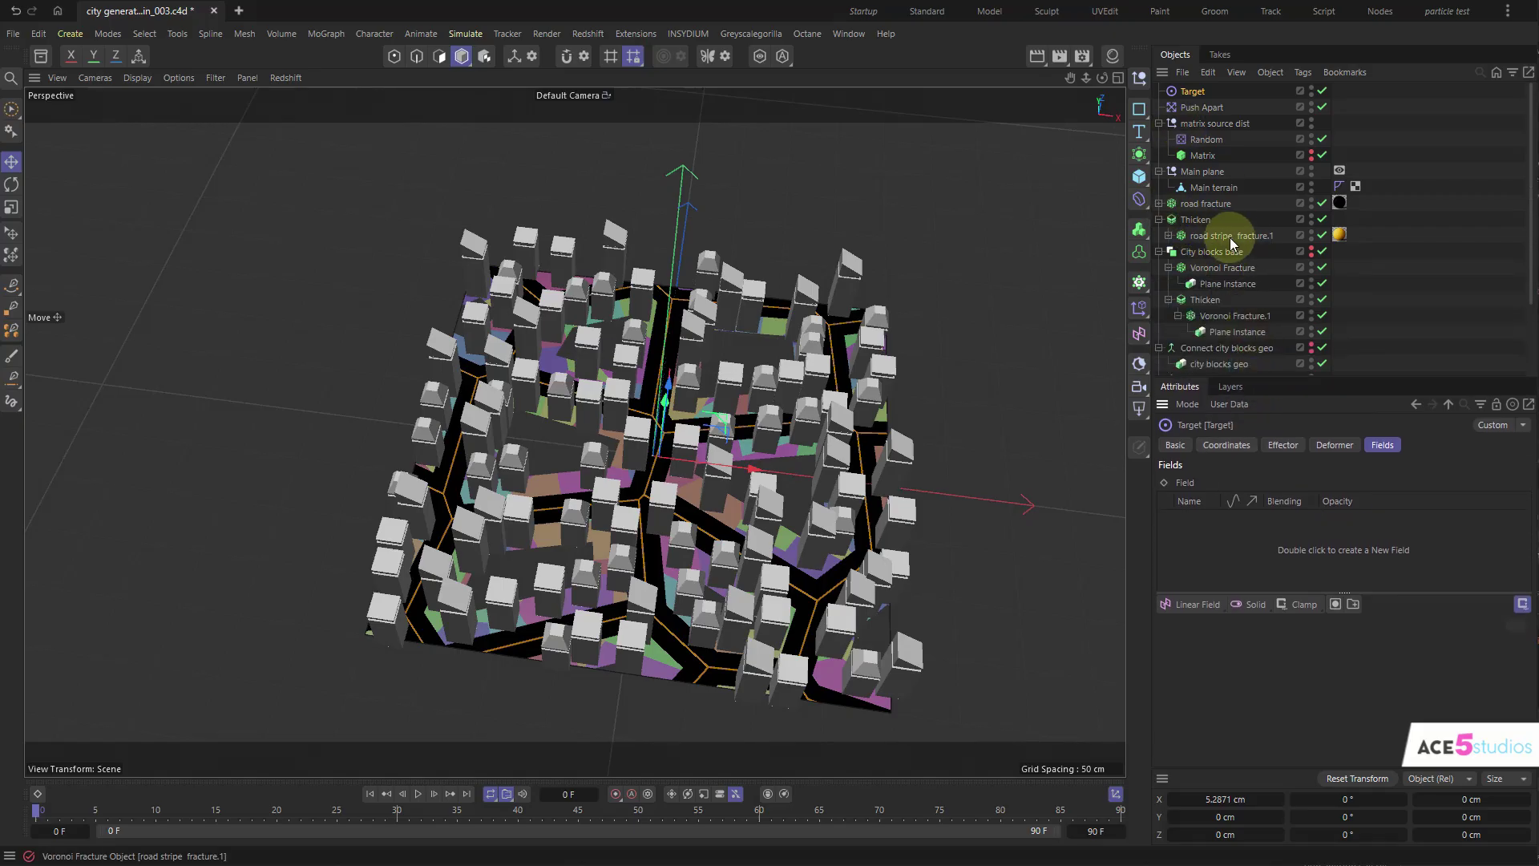
double_click(1194, 220)
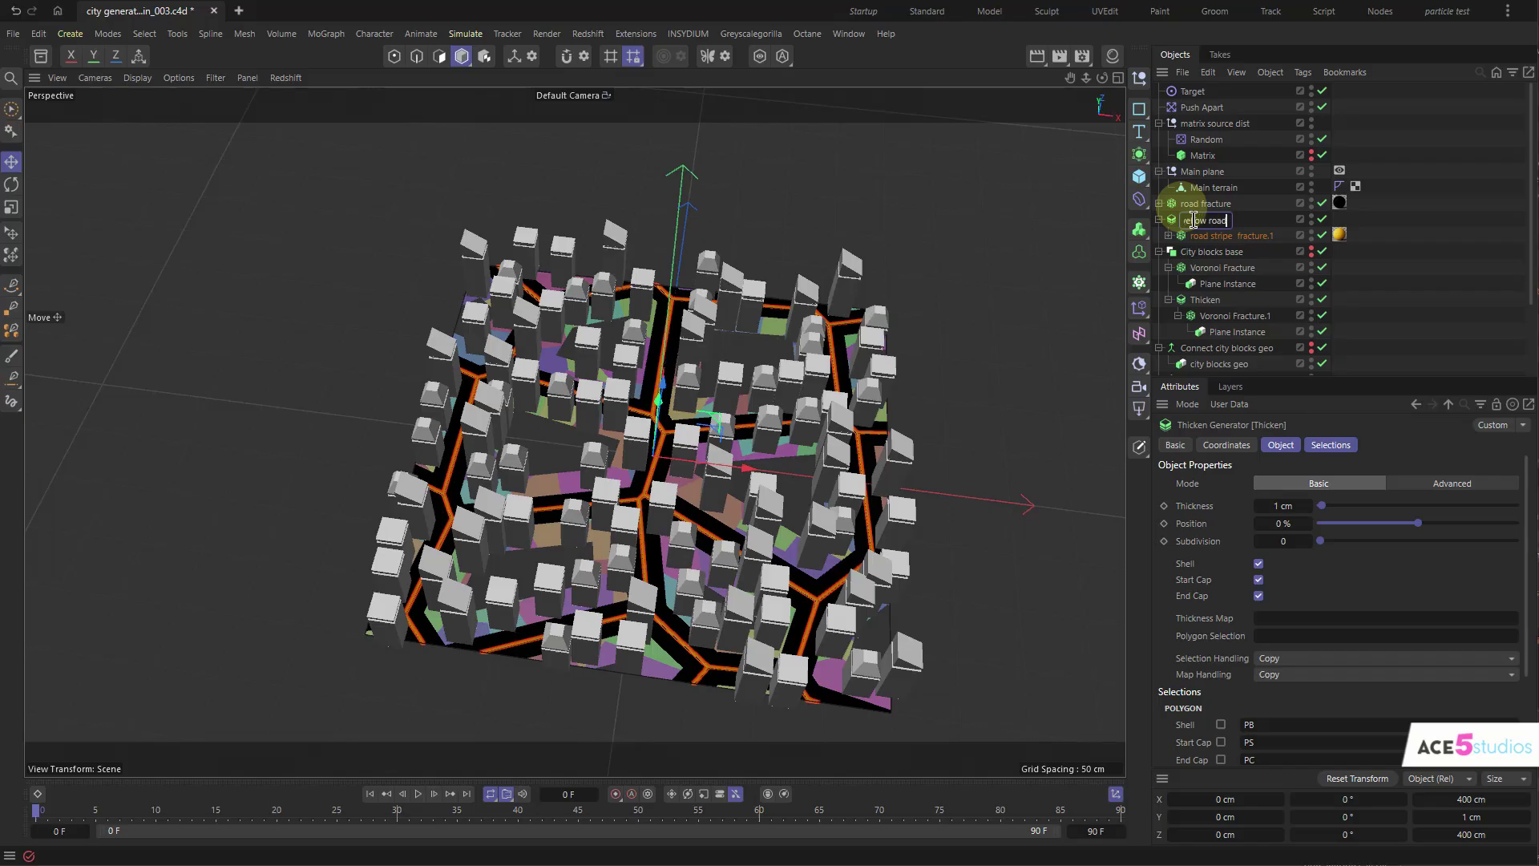
text(yellow road stripes)
key(Return)
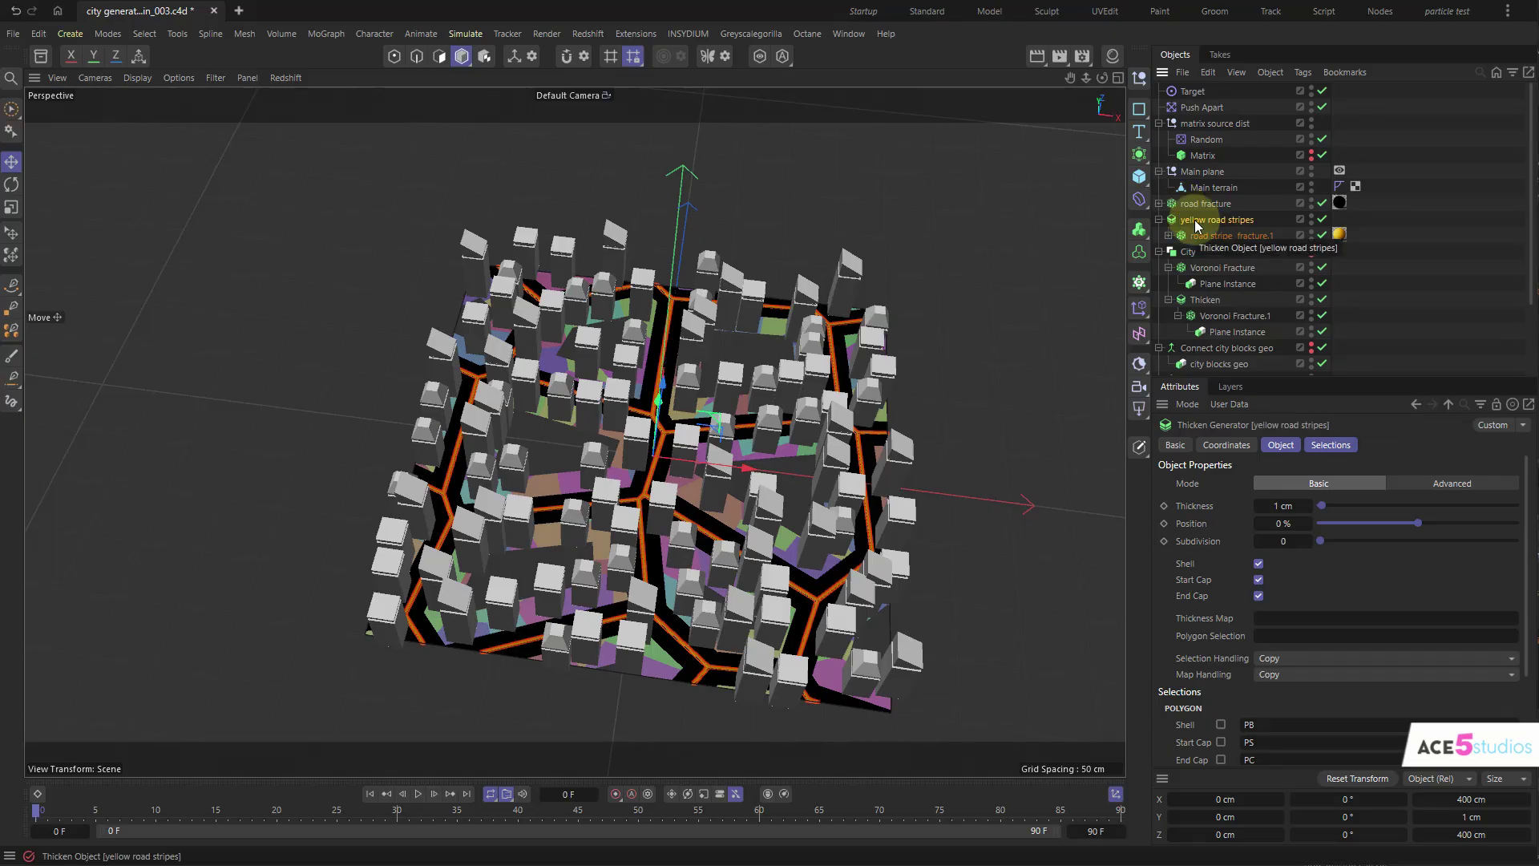
- Add yellow road stripes as a field layer of the Target effector and set its Radius to 91 cm
click(1189, 92)
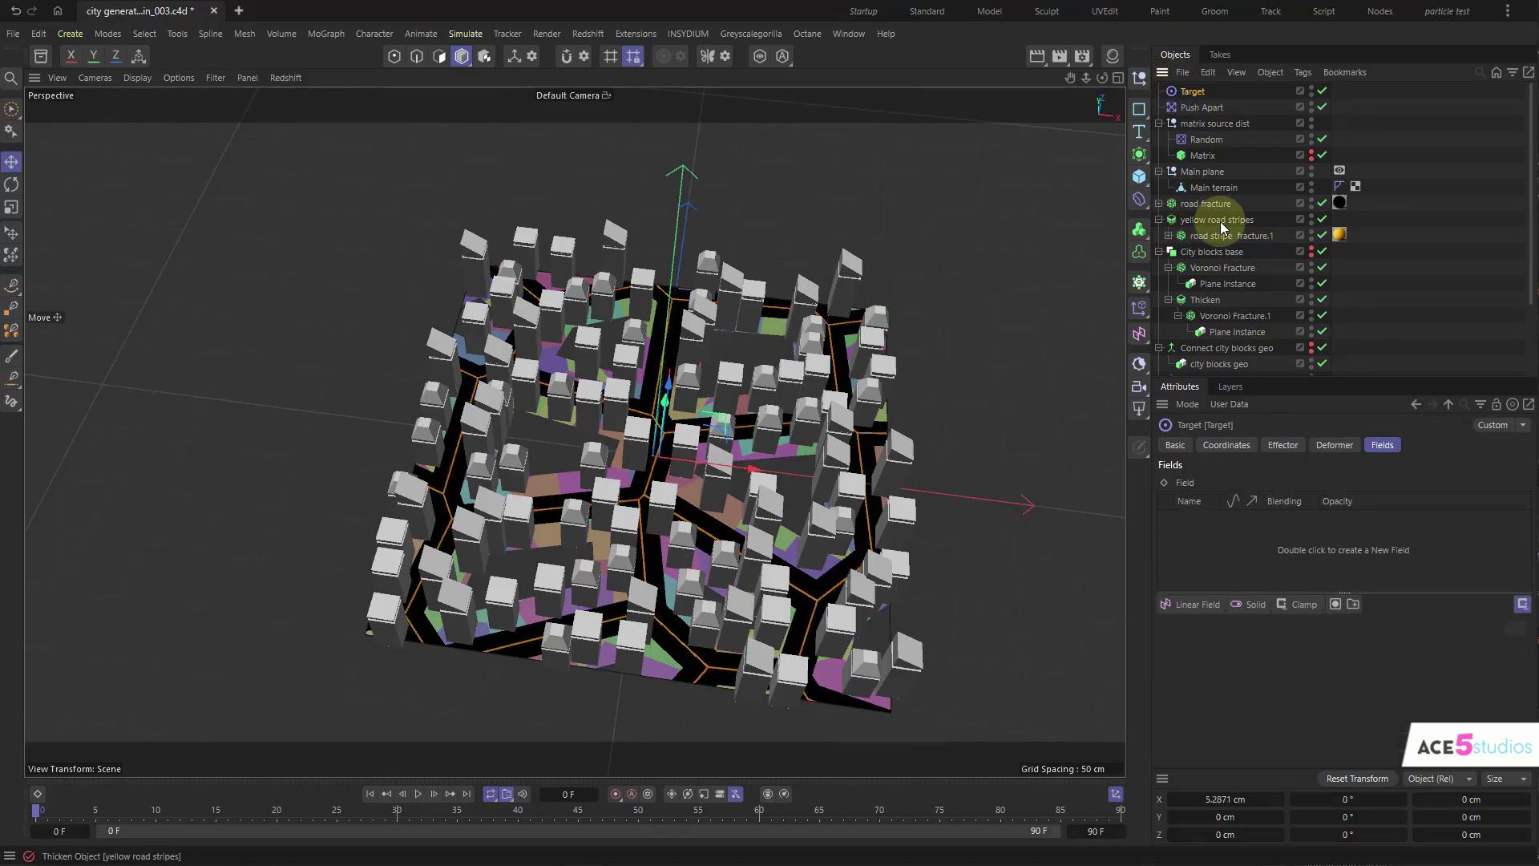
drag(1215, 531, 1215, 533)
click(1218, 529)
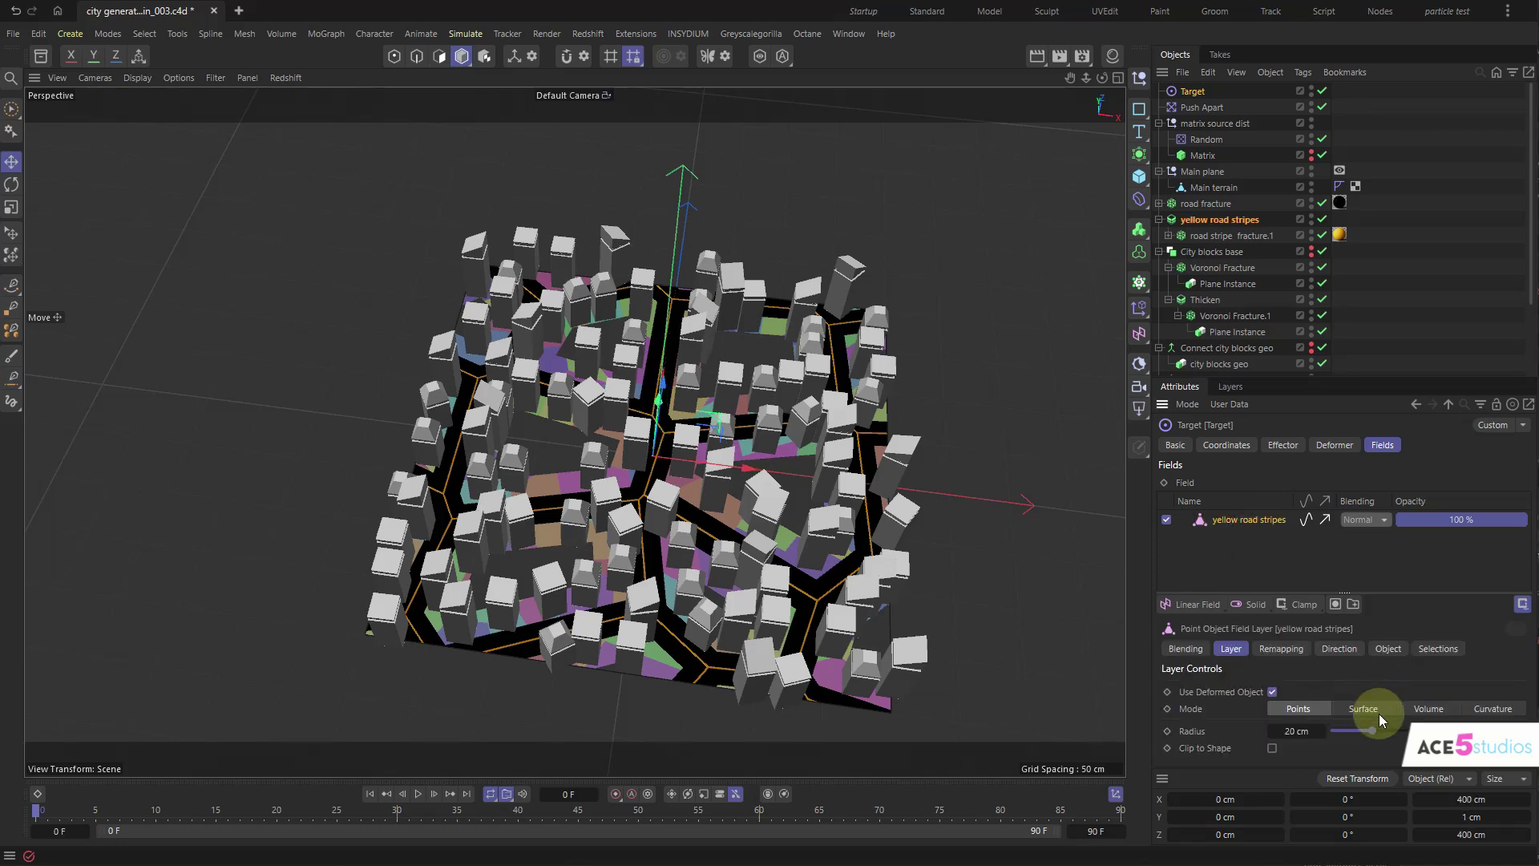
drag(1386, 733, 1432, 735)
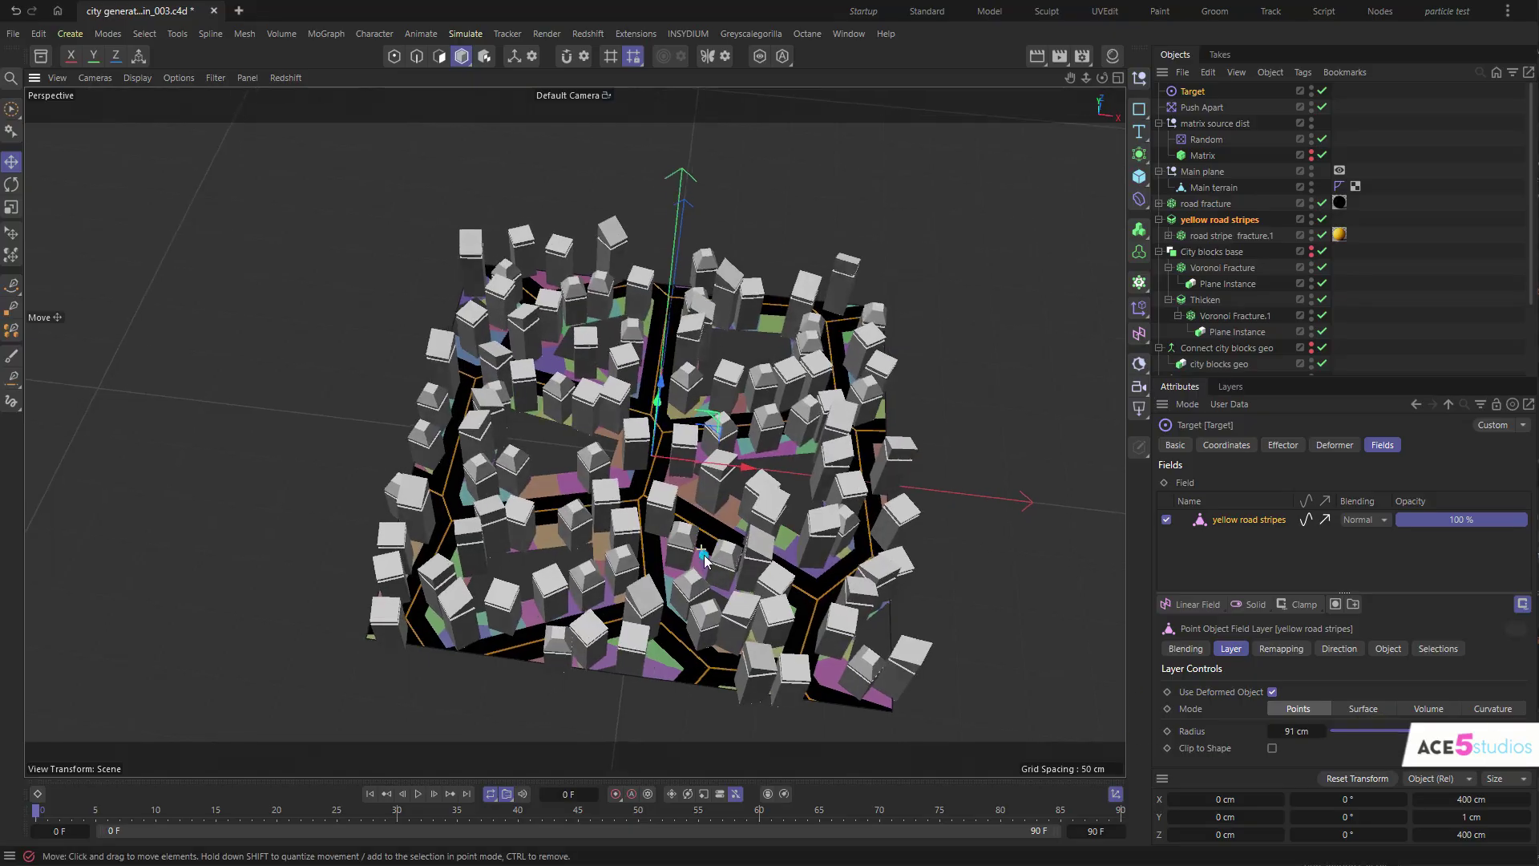
alt+drag(700, 549, 720, 614)
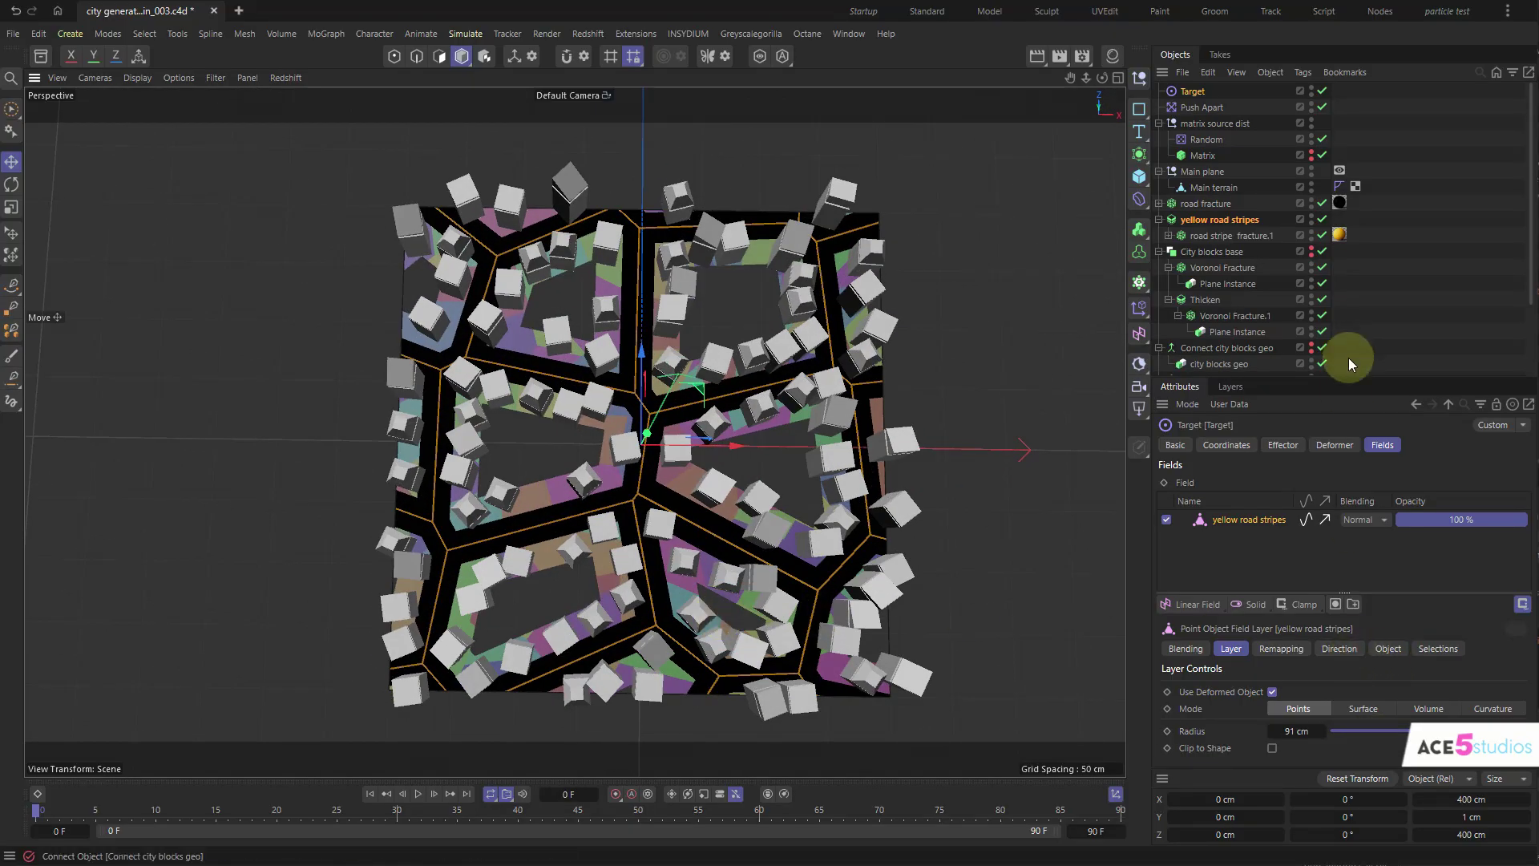
- Switch the yellow road stripes field layer to Surface mode and set its Radius to 530 cm
drag(1354, 376, 1363, 236)
click(1374, 569)
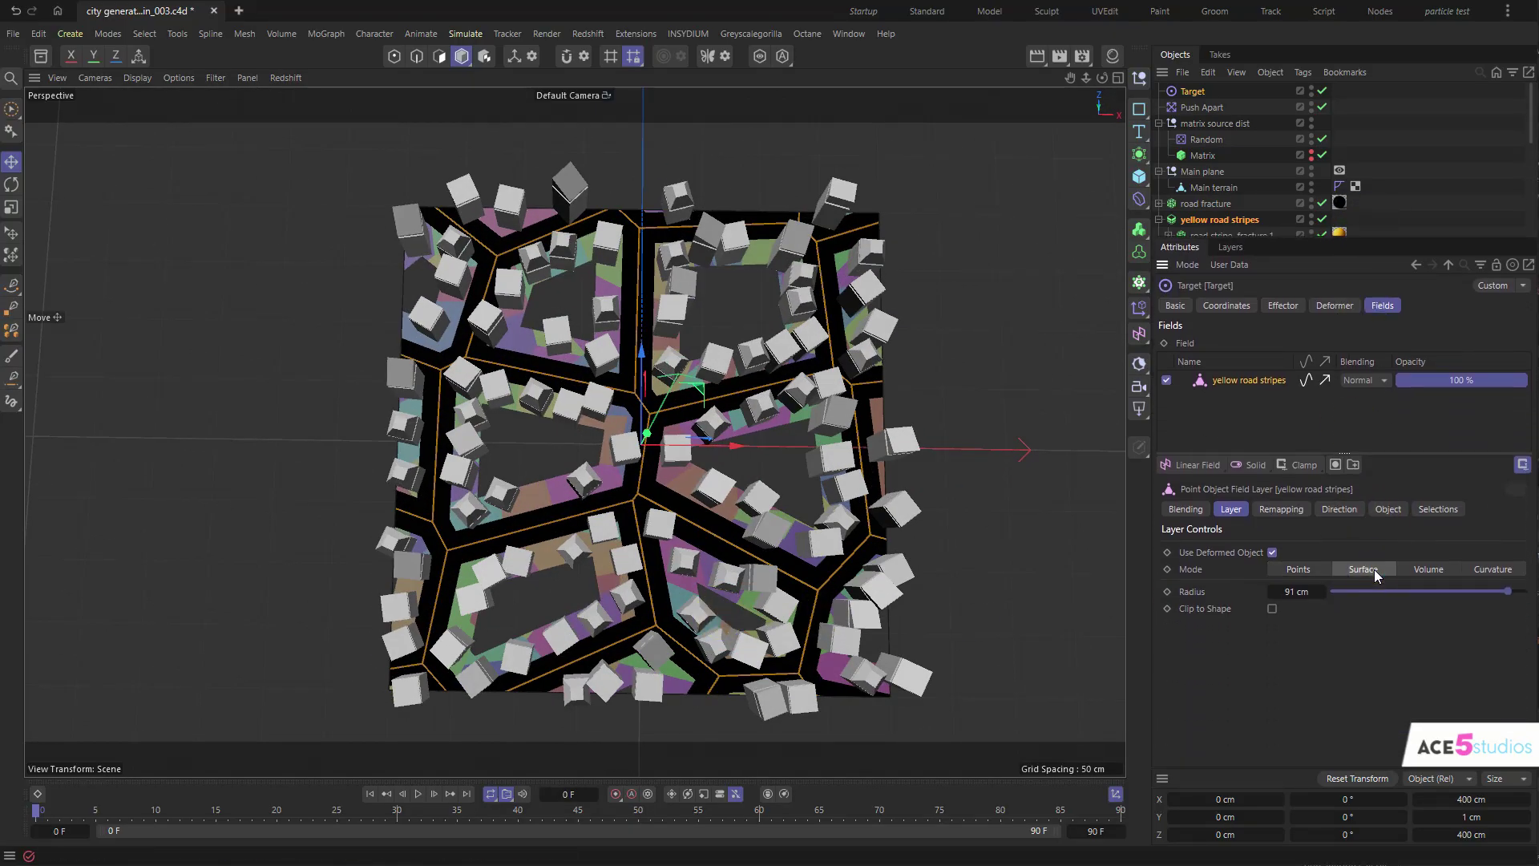
drag(1455, 589, 1523, 591)
drag(1299, 589, 1367, 589)
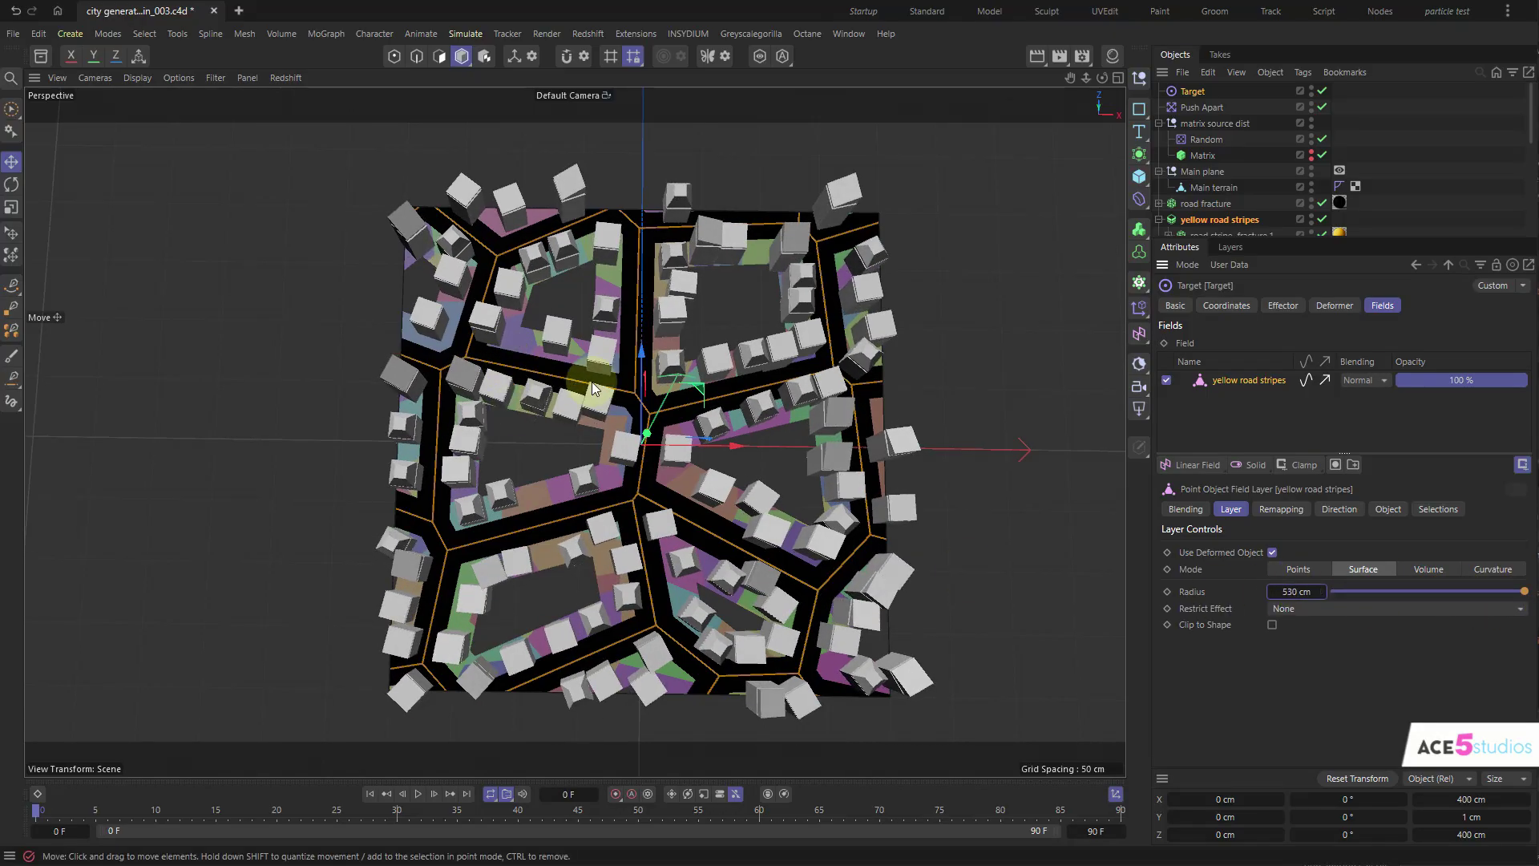
mouse_move(610, 298)
alt+mouse_down()
mouse_move(614, 392)
mouse_move(604, 216)
mouse_move(617, 317)
alt+mouse_up()
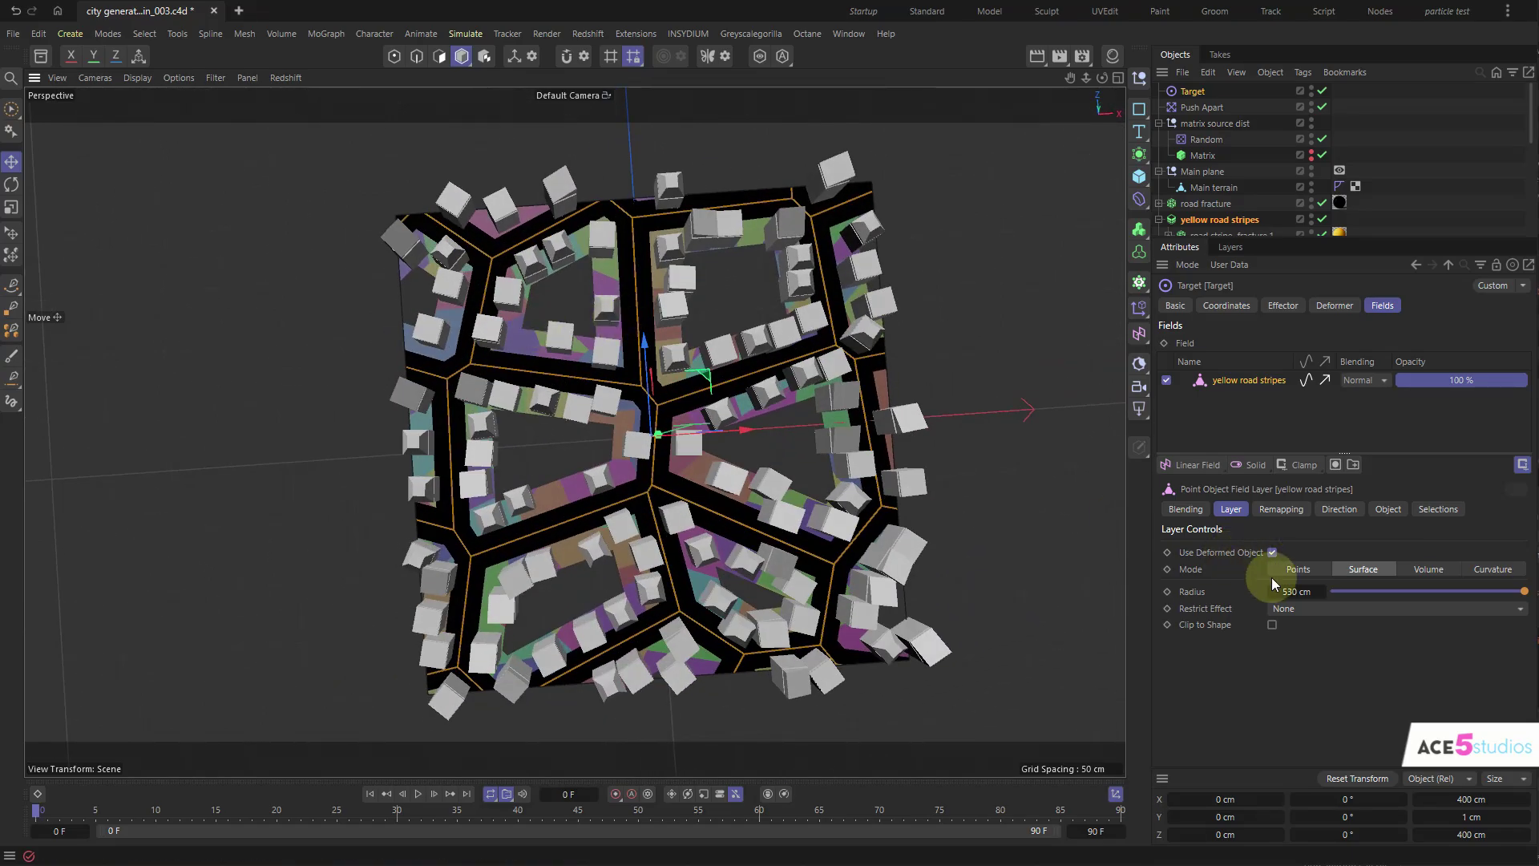
- Set the field layer's direction Length to No Remap and check its remapping settings
click(1328, 509)
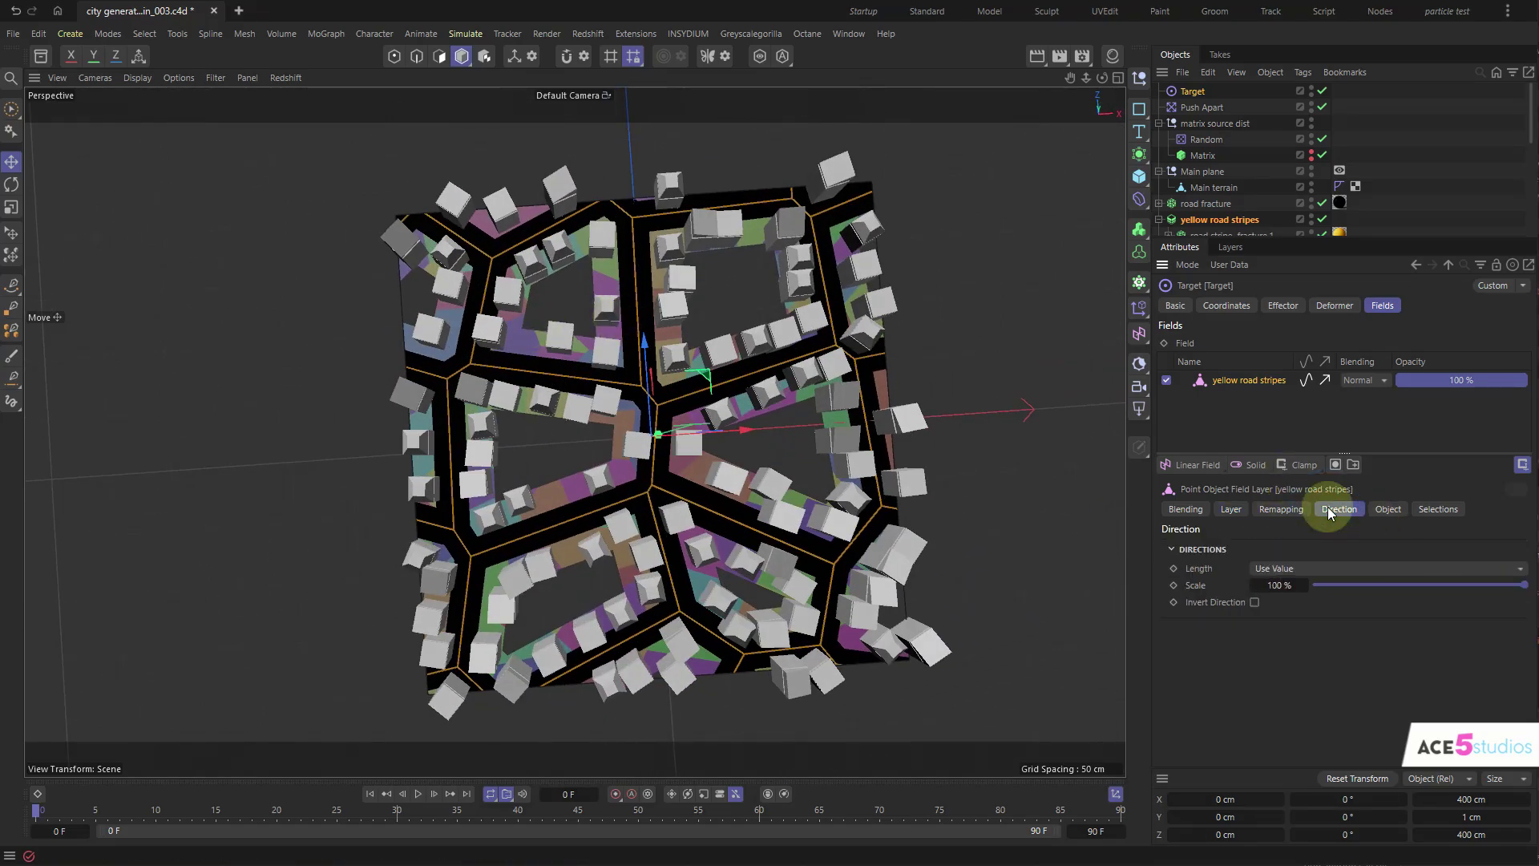
click(1303, 568)
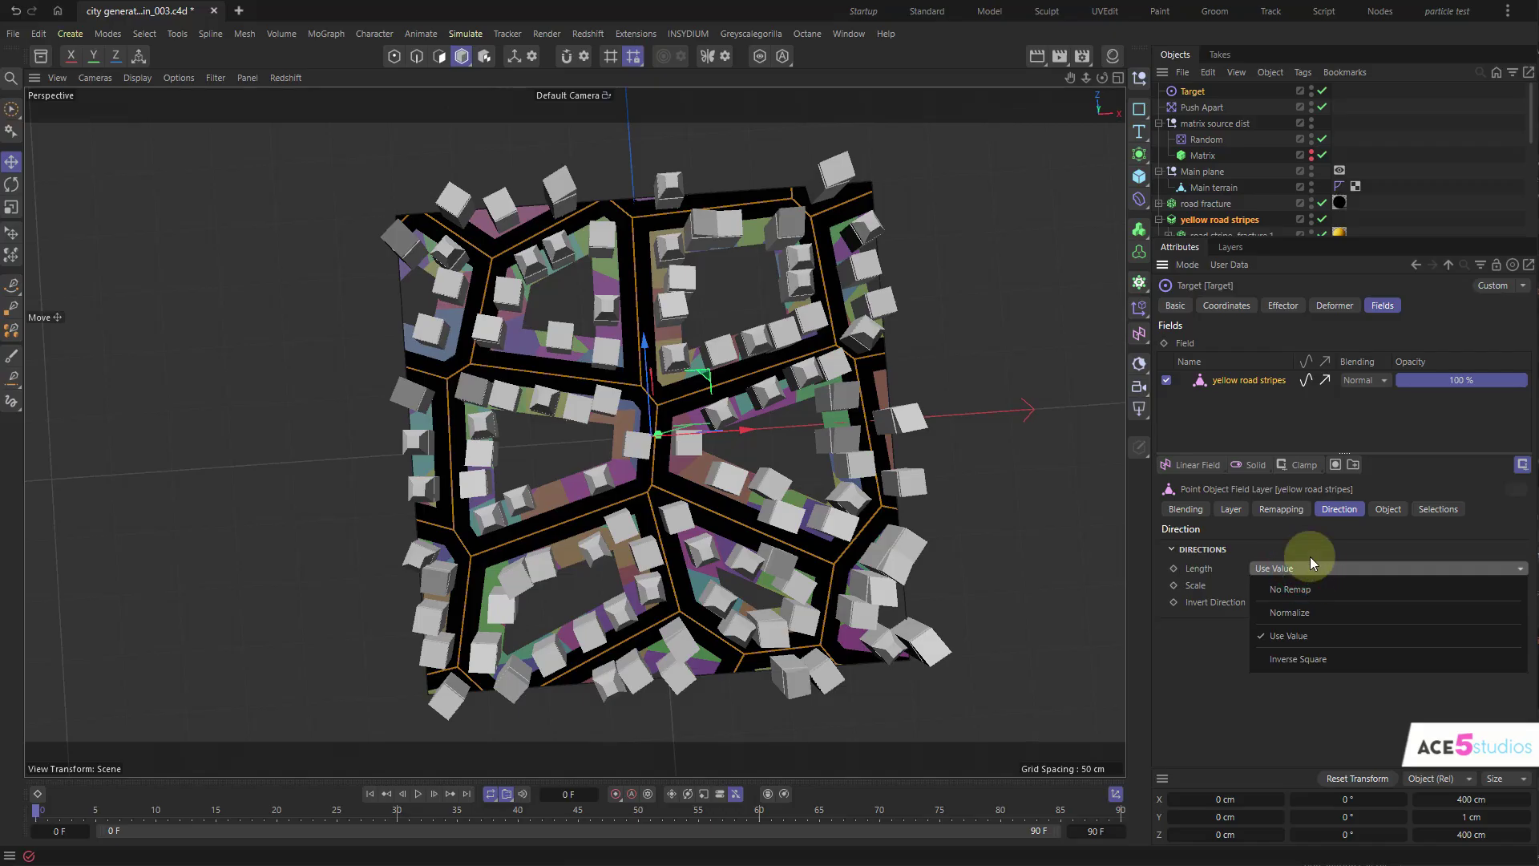
click(1313, 589)
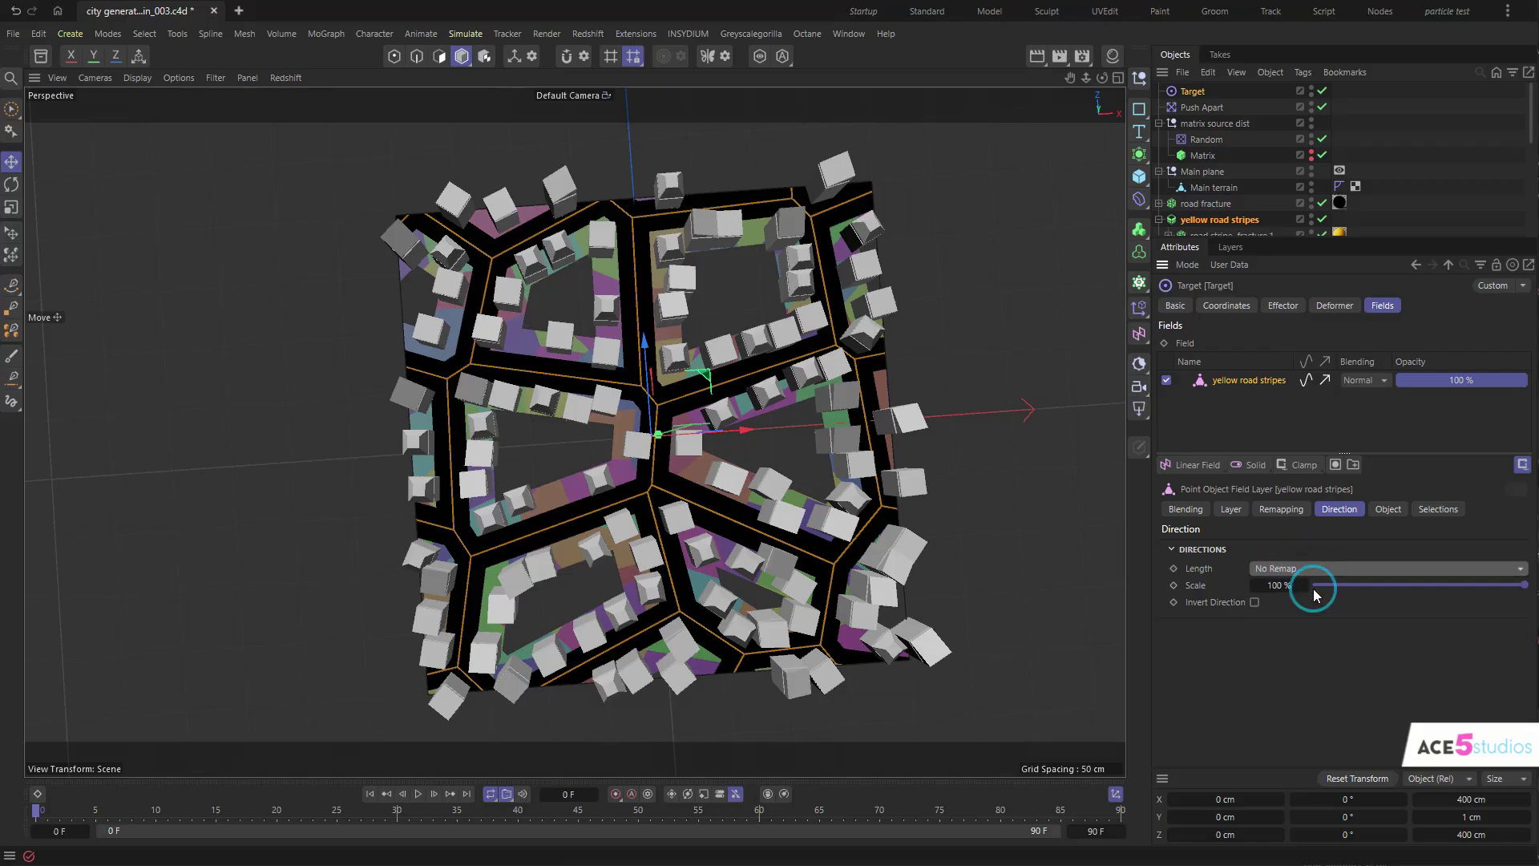
click(1283, 510)
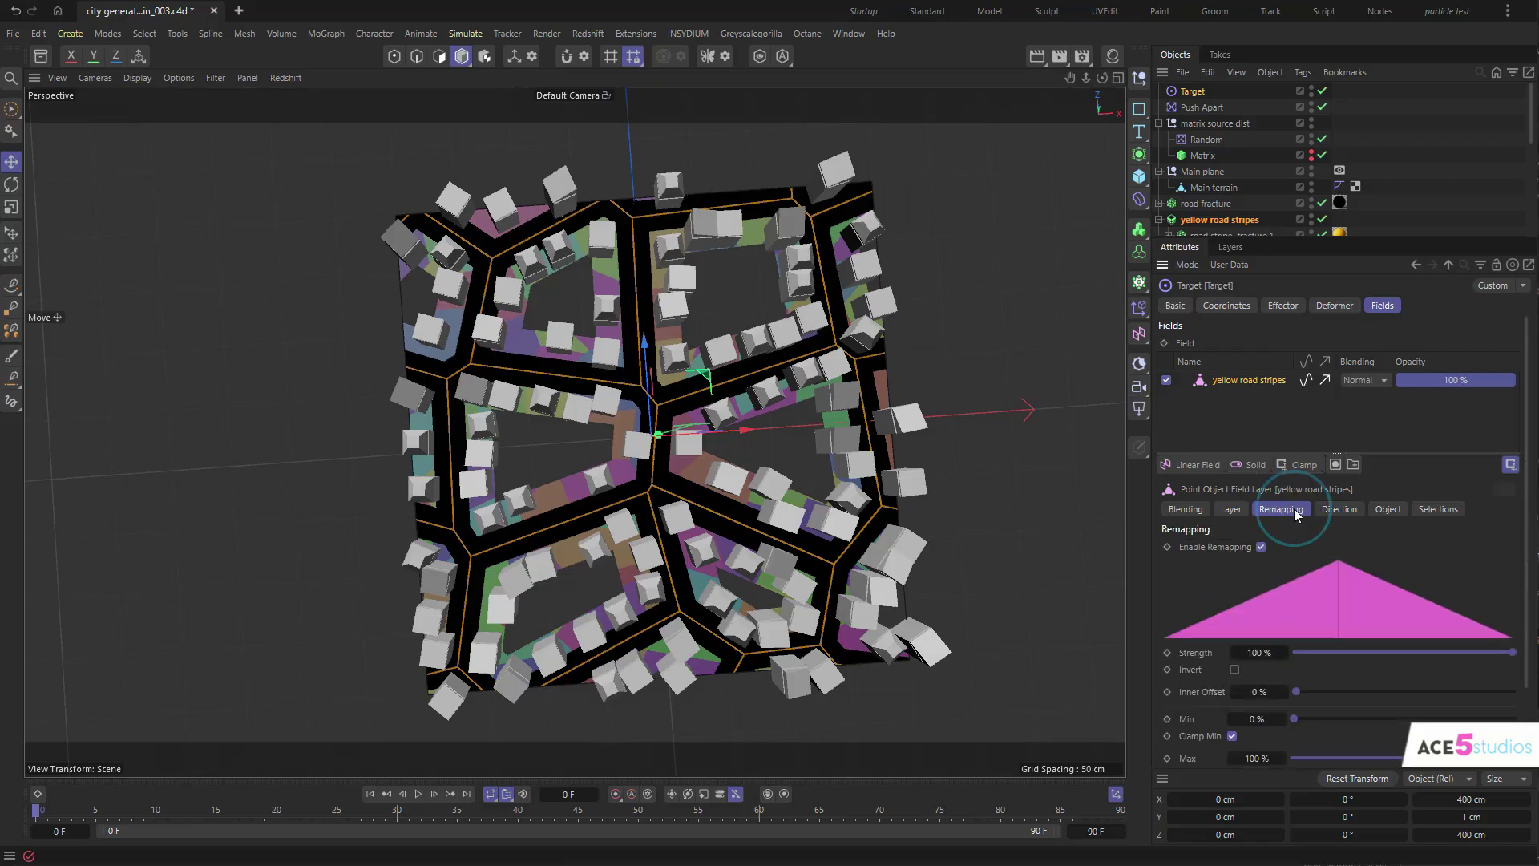
click(1234, 511)
- Inspect how the buildings turn toward the road stripes from above and from lower angles
alt+drag(797, 503, 572, 509)
alt+drag(682, 599, 745, 467)
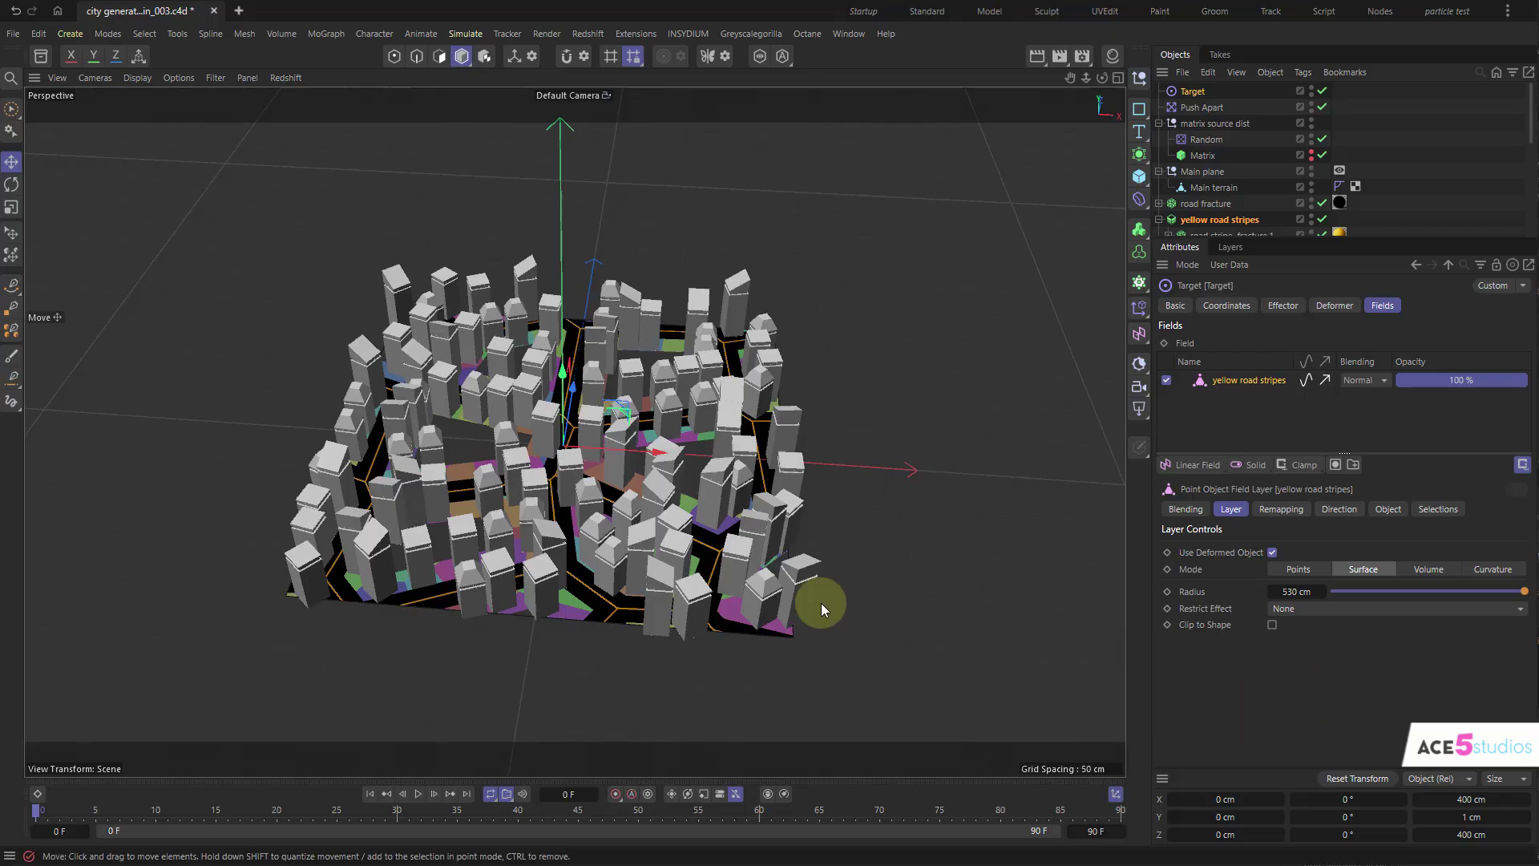
alt+drag(582, 524, 569, 669)
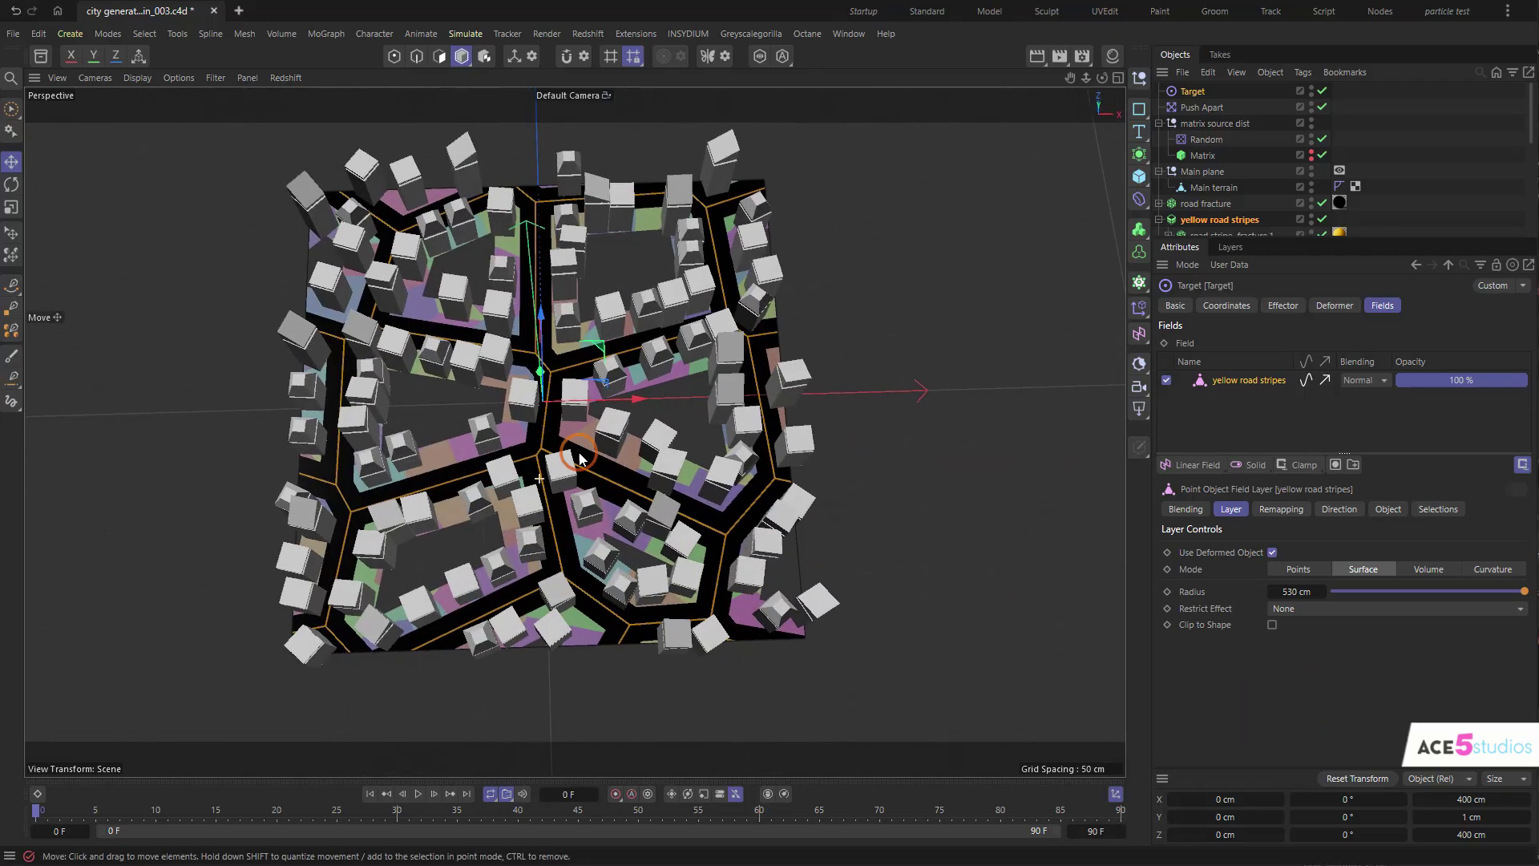
alt+right_drag(564, 453, 622, 507)
alt+drag(733, 519, 721, 448)
scroll(789, 415, down, 3)
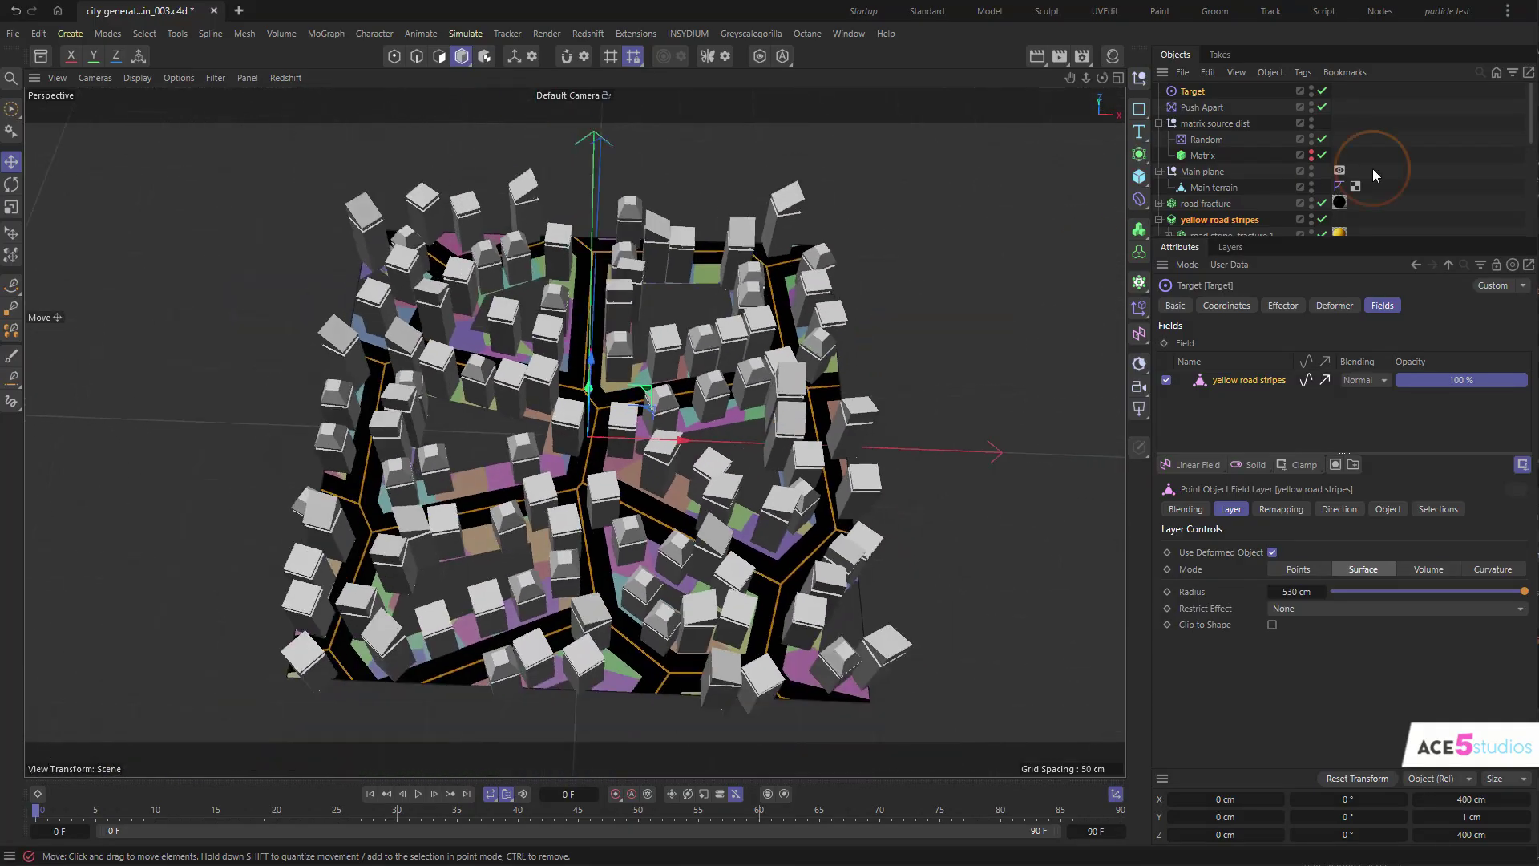
- Try to extend the city by extruding an outer edge of Main terrain about 300 cm along X
click(1218, 186)
alt+middle_drag(785, 398, 617, 372)
click(683, 405)
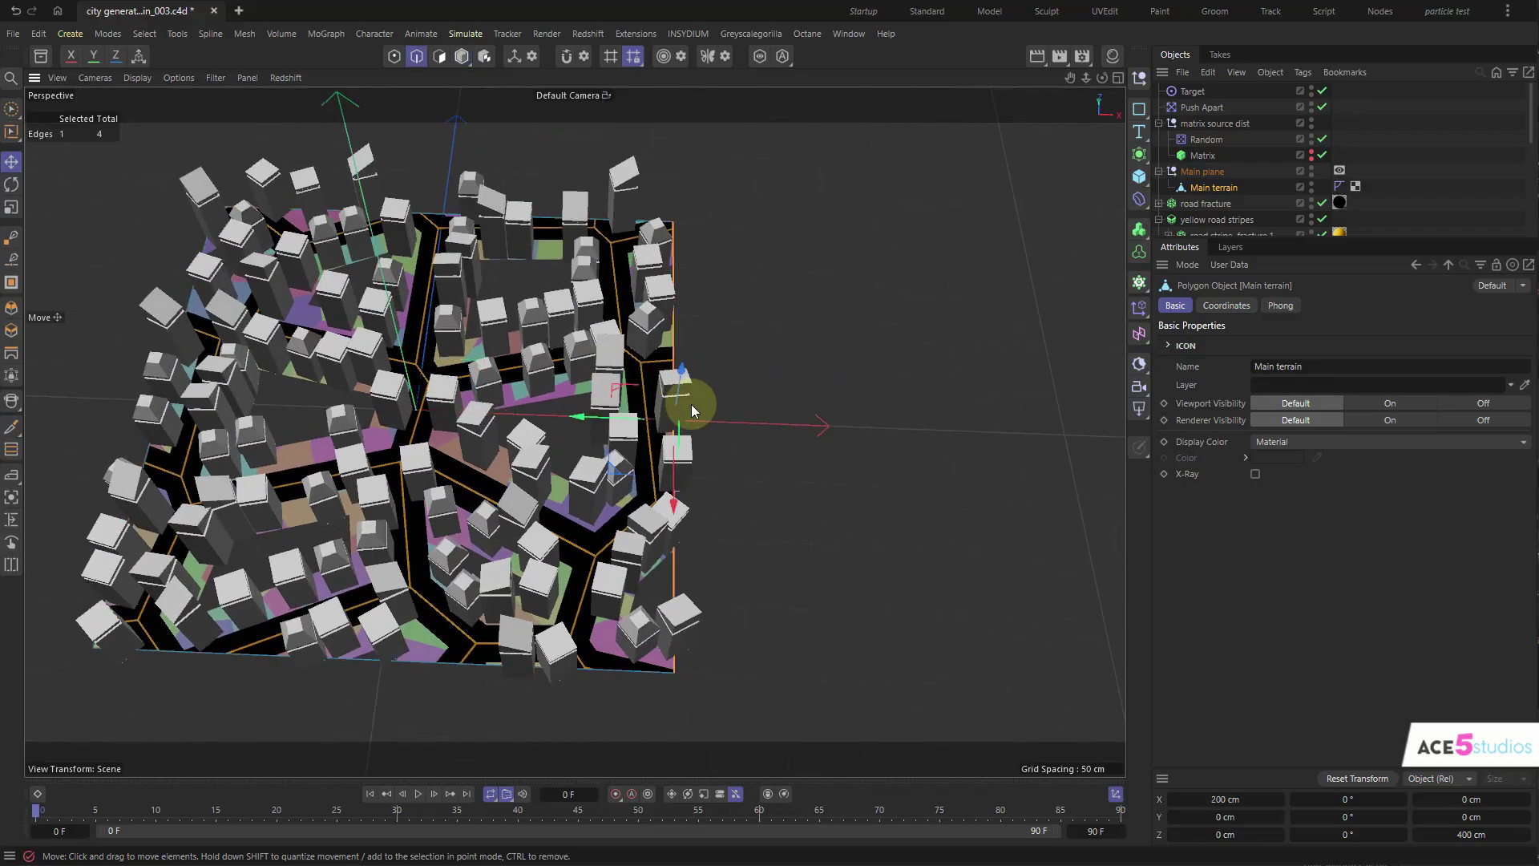
ctrl+drag(595, 425, 1084, 443)
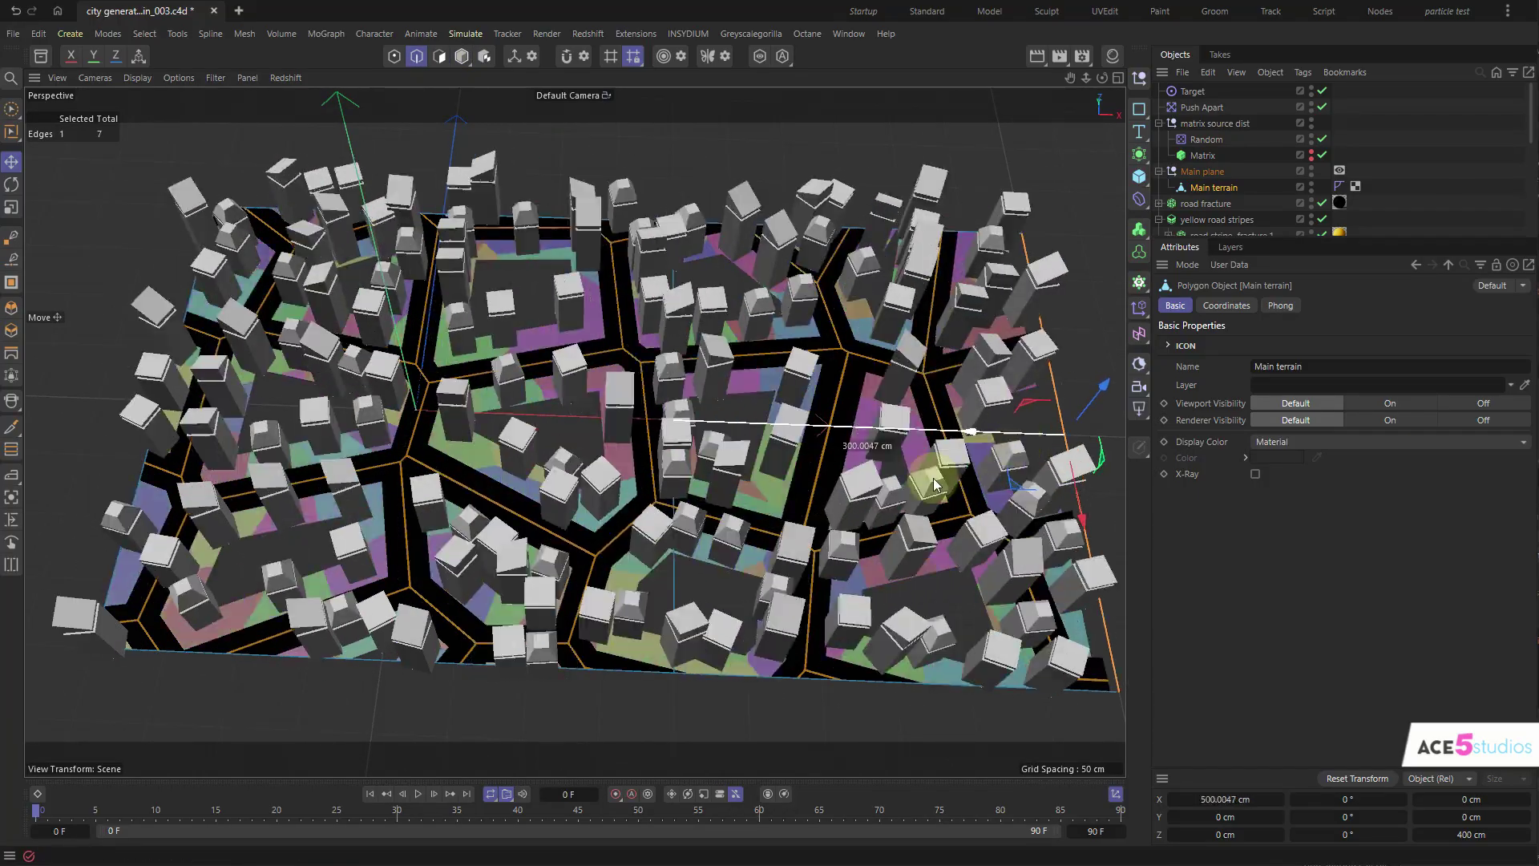
mouse_move(834, 385)
alt+mouse_down()
mouse_move(846, 465)
mouse_move(819, 434)
mouse_move(909, 354)
mouse_move(759, 379)
mouse_move(840, 367)
alt+mouse_up()
scroll(839, 367, down, 5)
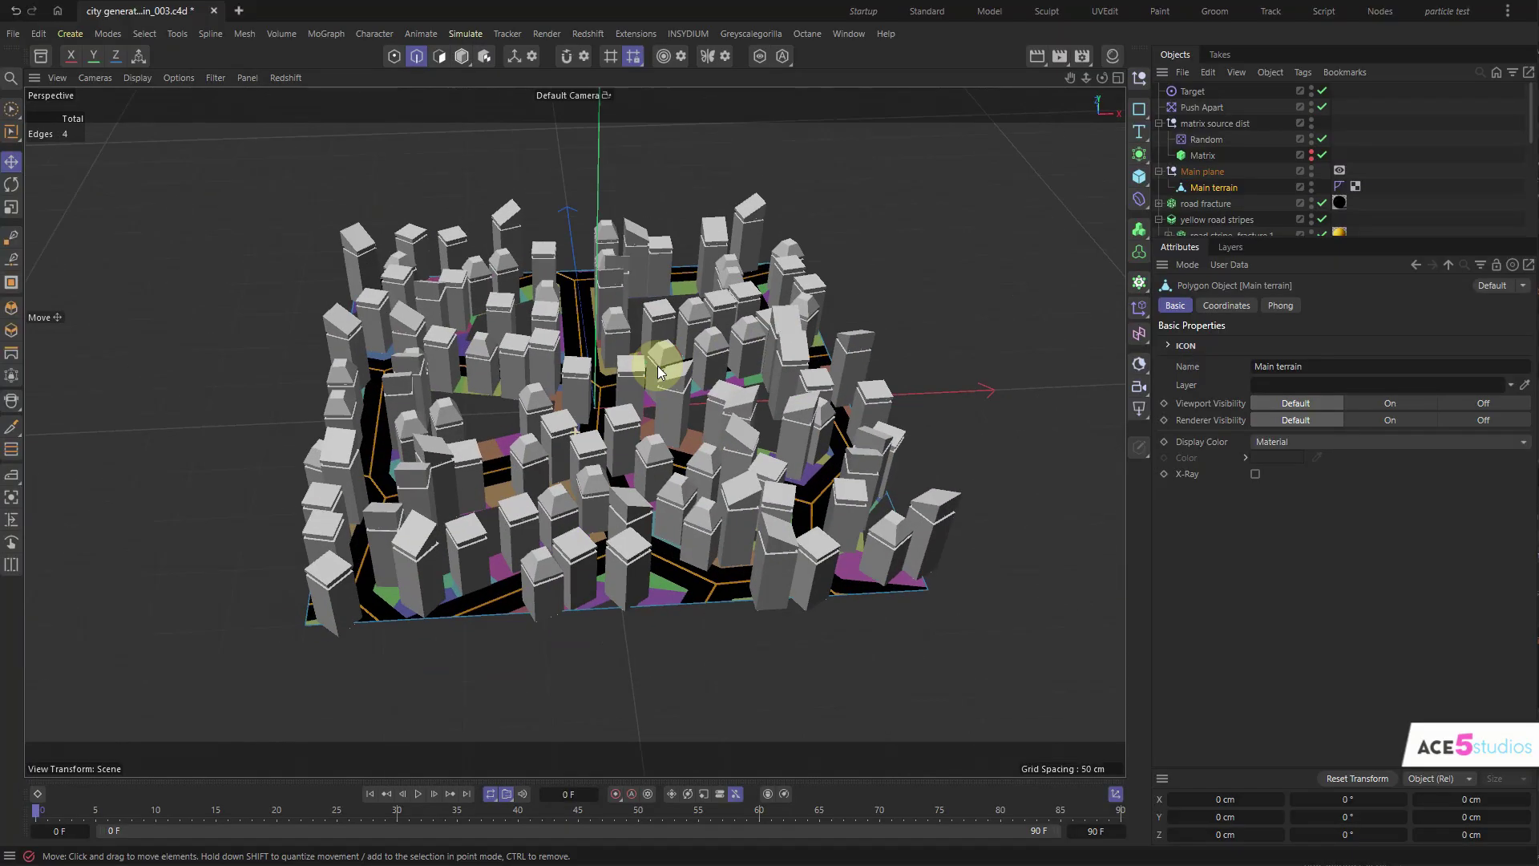
- Review the Target effector's coordinates and effector settings, reselecting Field Direction as its Target Mode
alt+drag(653, 369, 566, 512)
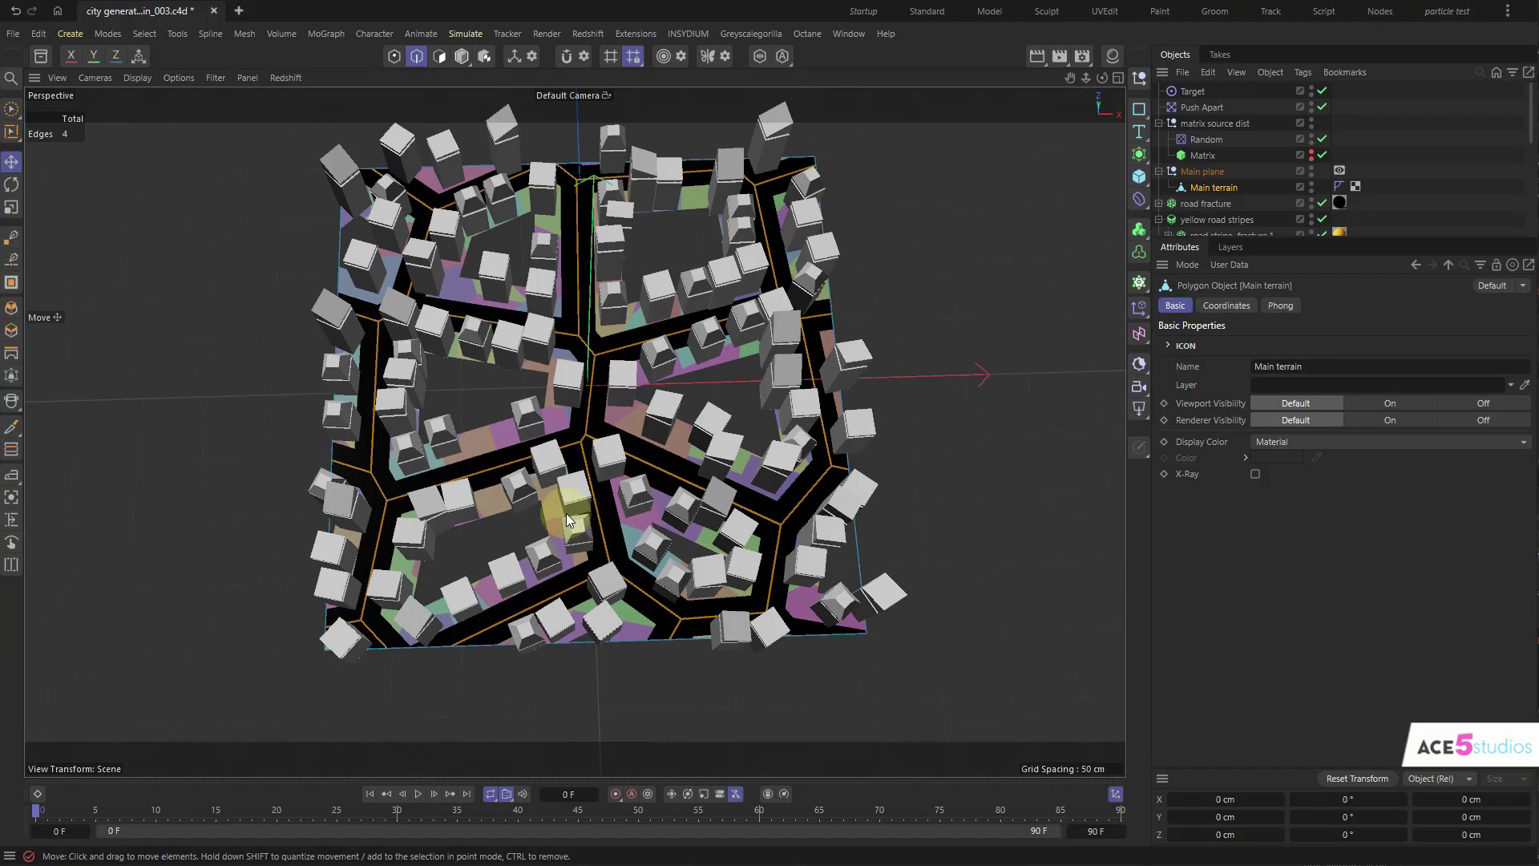
click(1174, 90)
click(1222, 304)
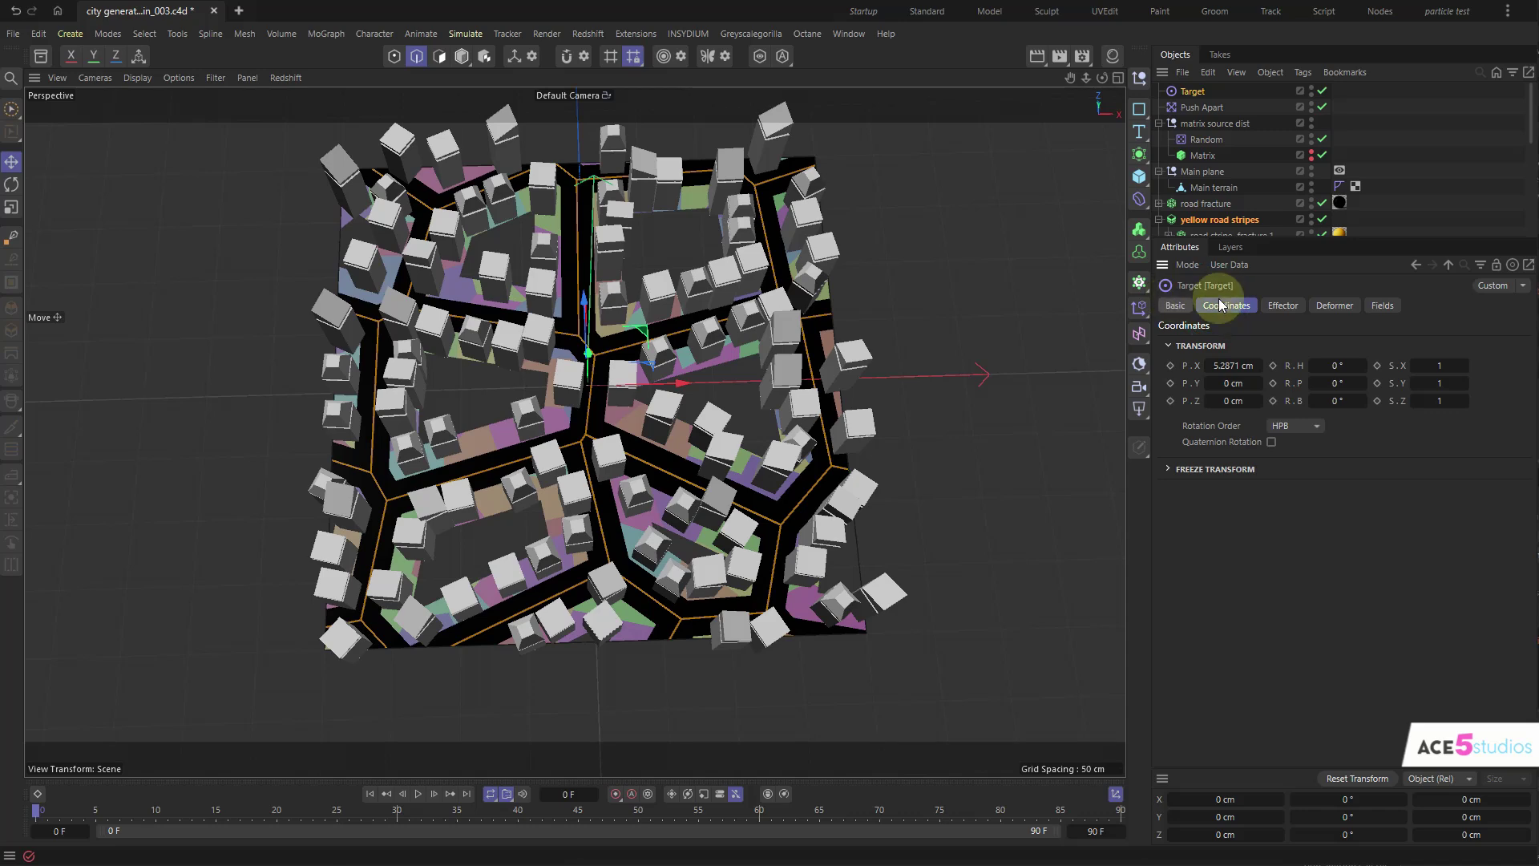
click(1282, 306)
click(1293, 384)
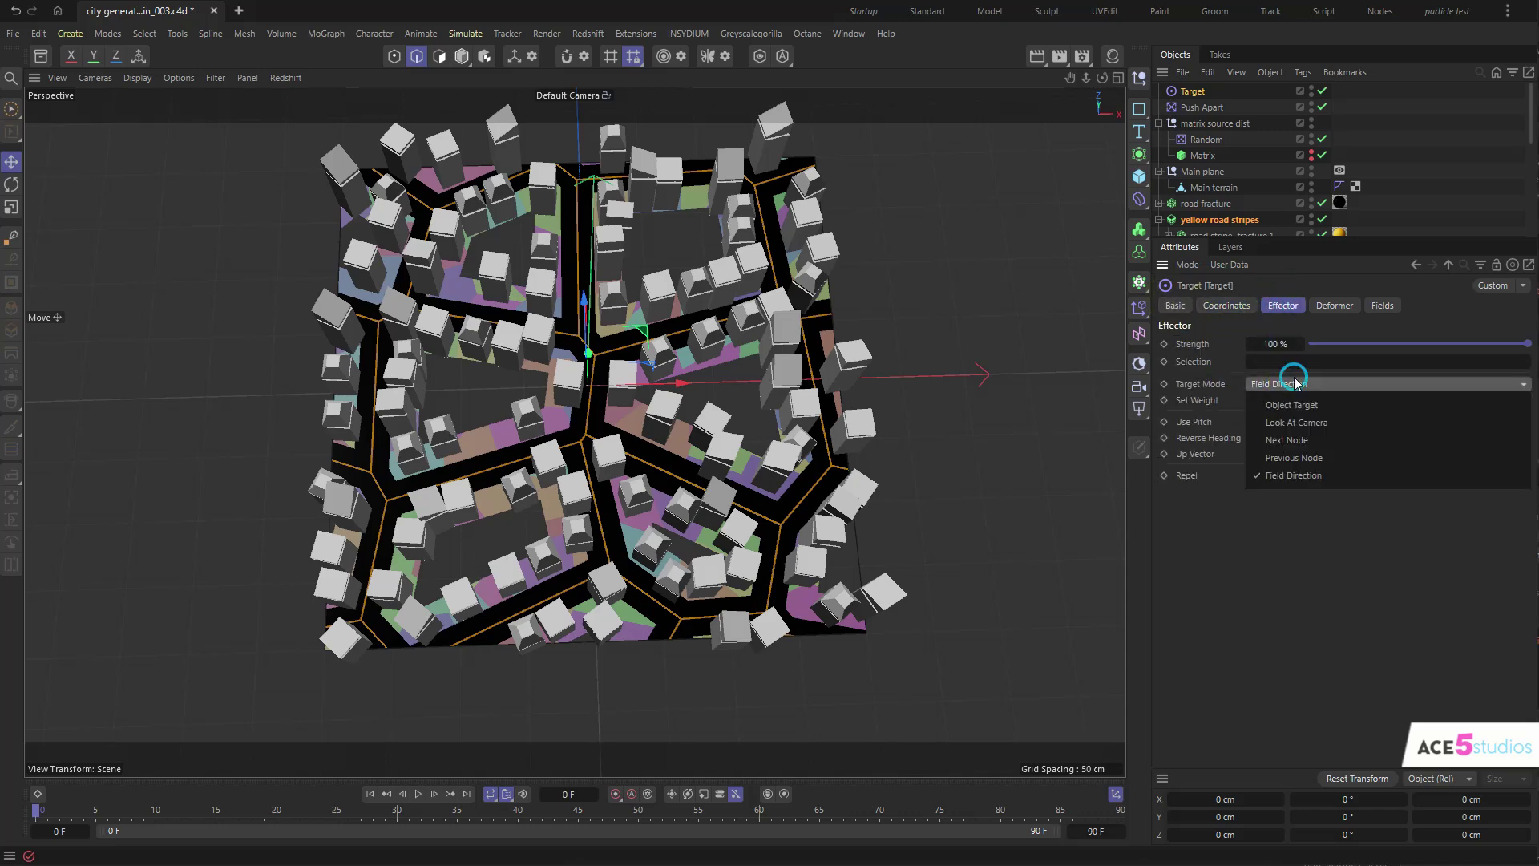
click(1315, 475)
- Save the scene as incremental version 004 and examine the building alignment along the roads at close range
alt+drag(688, 499, 619, 415)
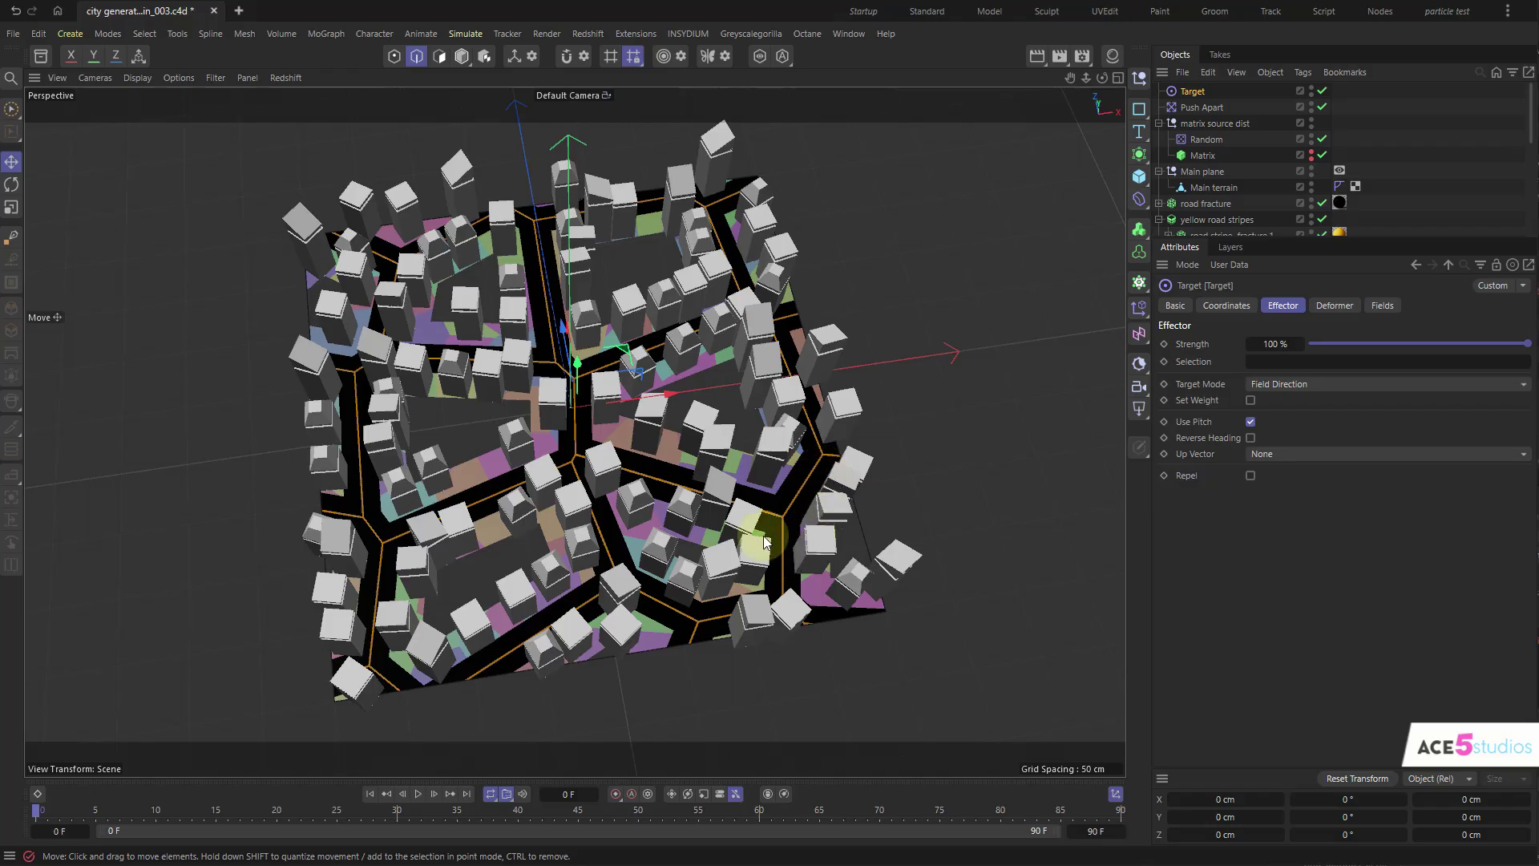
alt+drag(710, 529, 1140, 370)
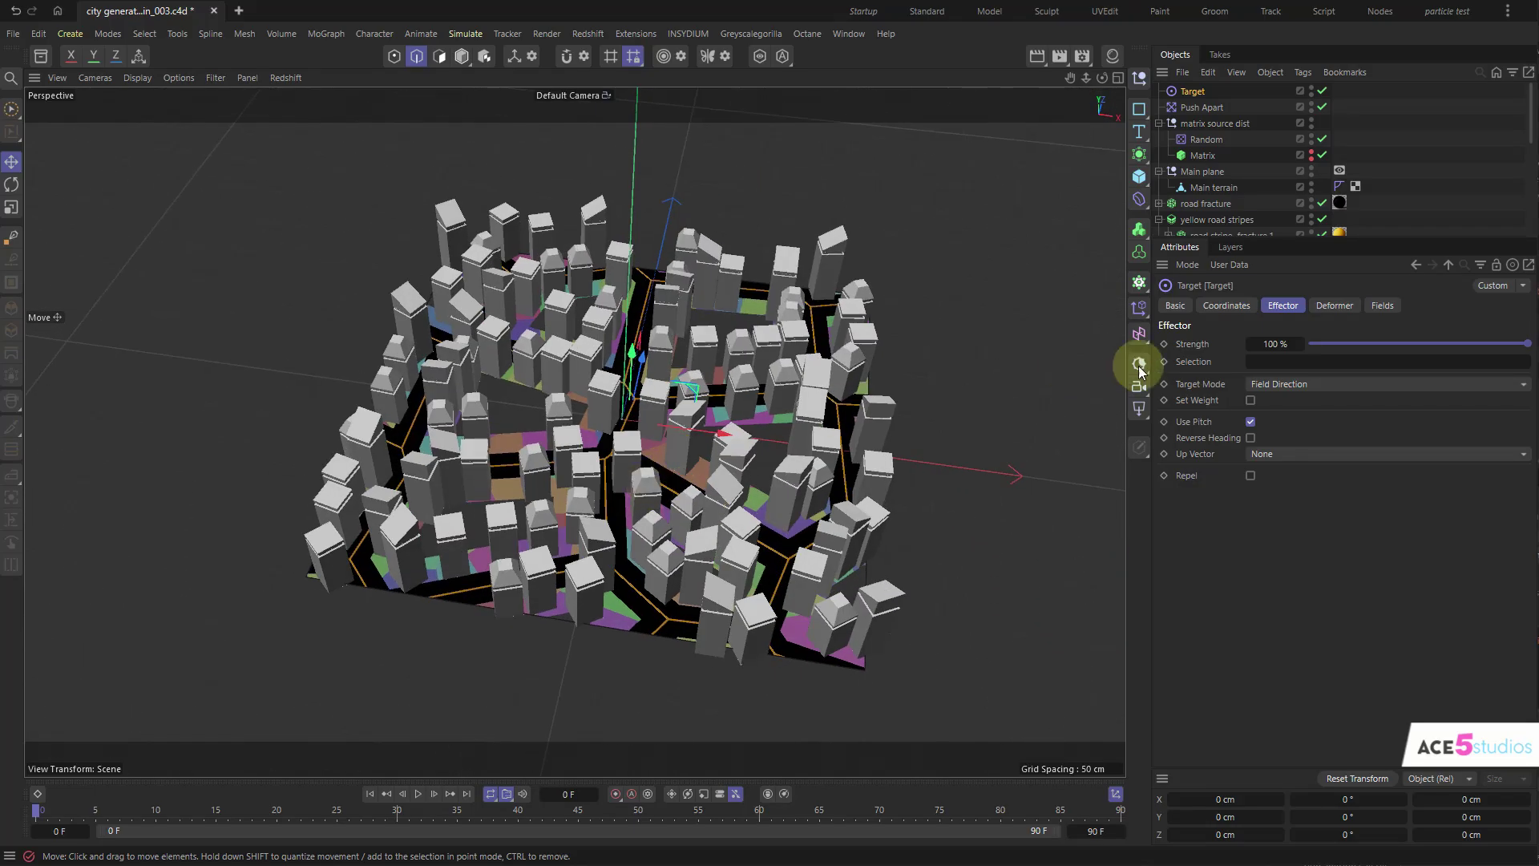
alt+drag(646, 511, 620, 457)
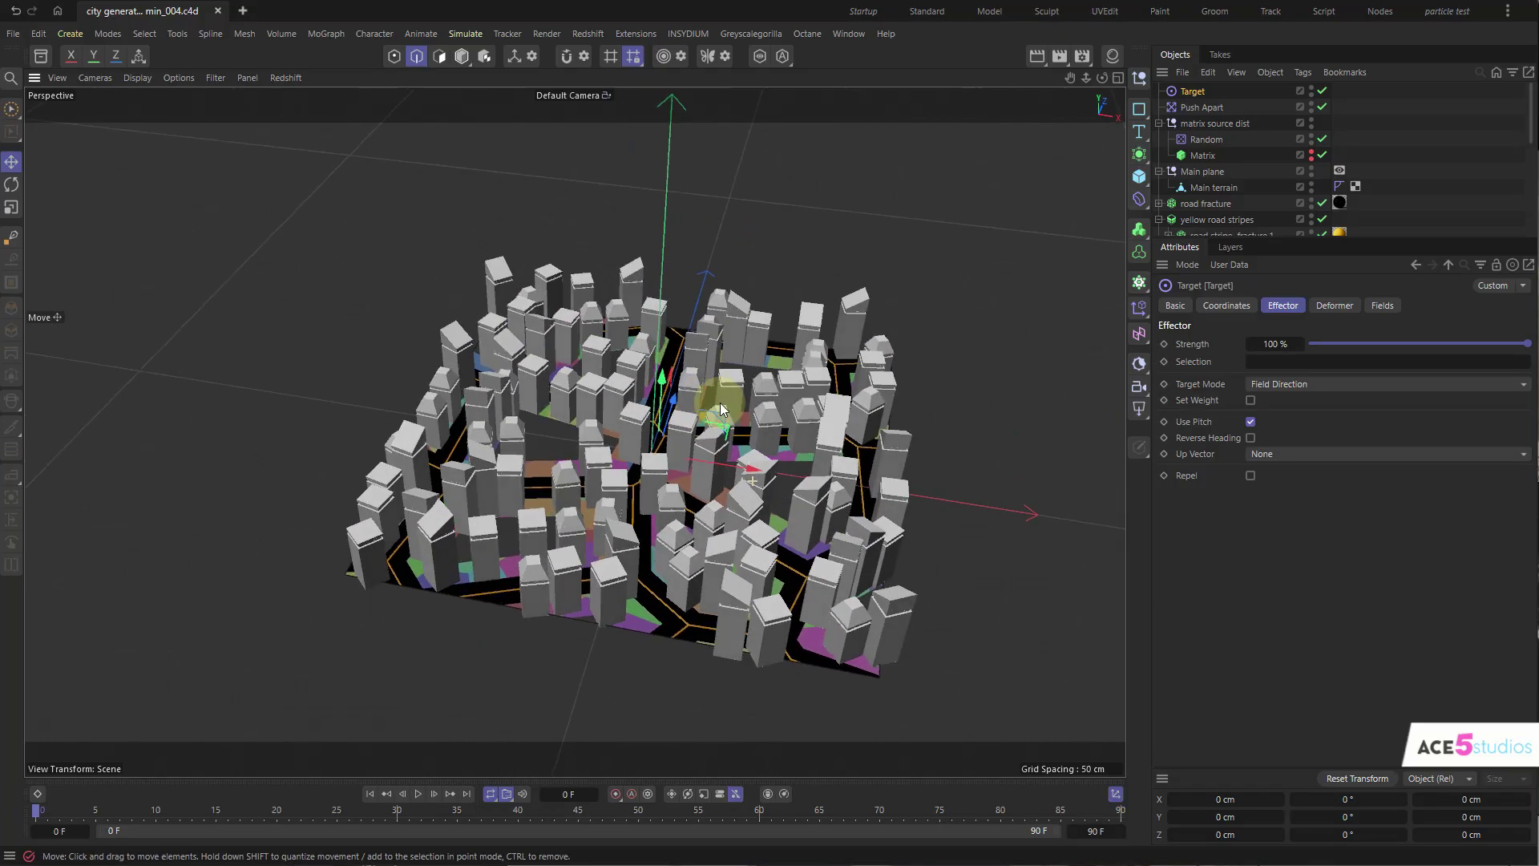
alt+drag(720, 402, 673, 485)
scroll(670, 444, up, 3)
alt+drag(496, 456, 427, 479)
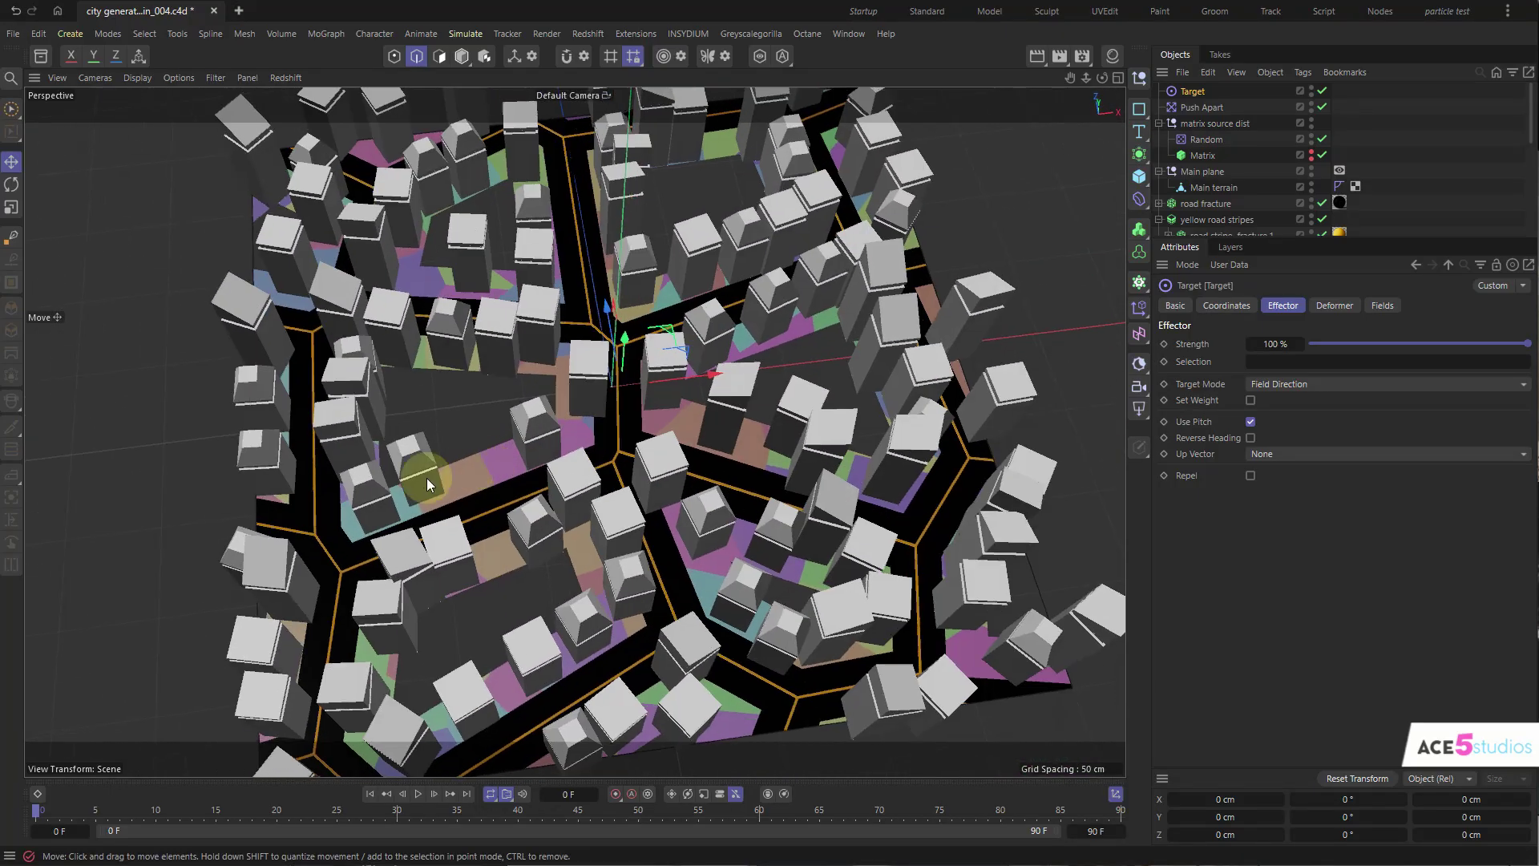
scroll(542, 448, up, 4)
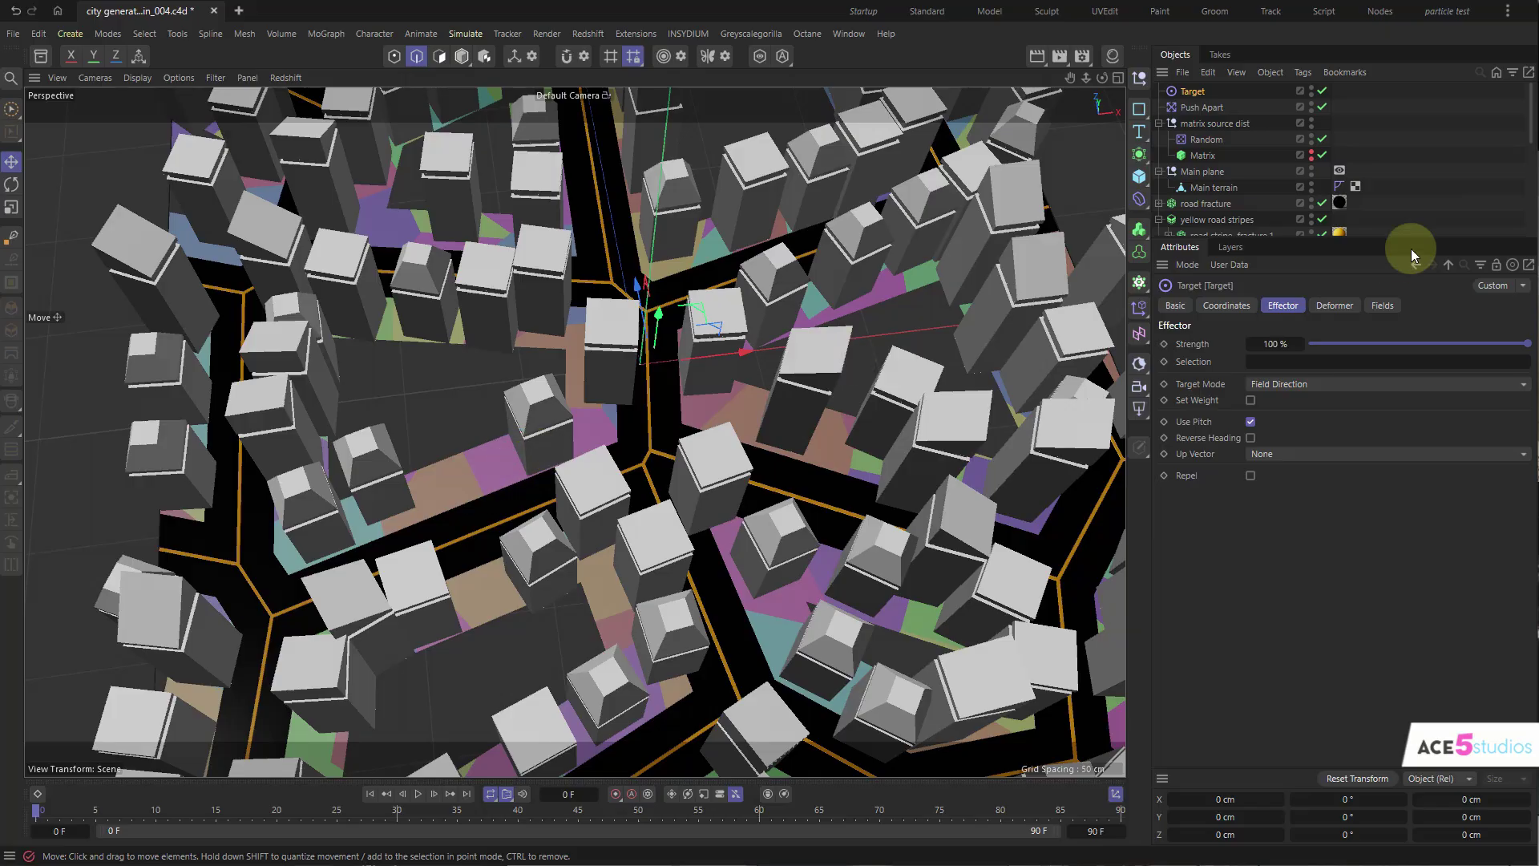
- Set the Point Amount of the city building locator's Connect city blocks geo source to 157
drag(1263, 238, 1277, 483)
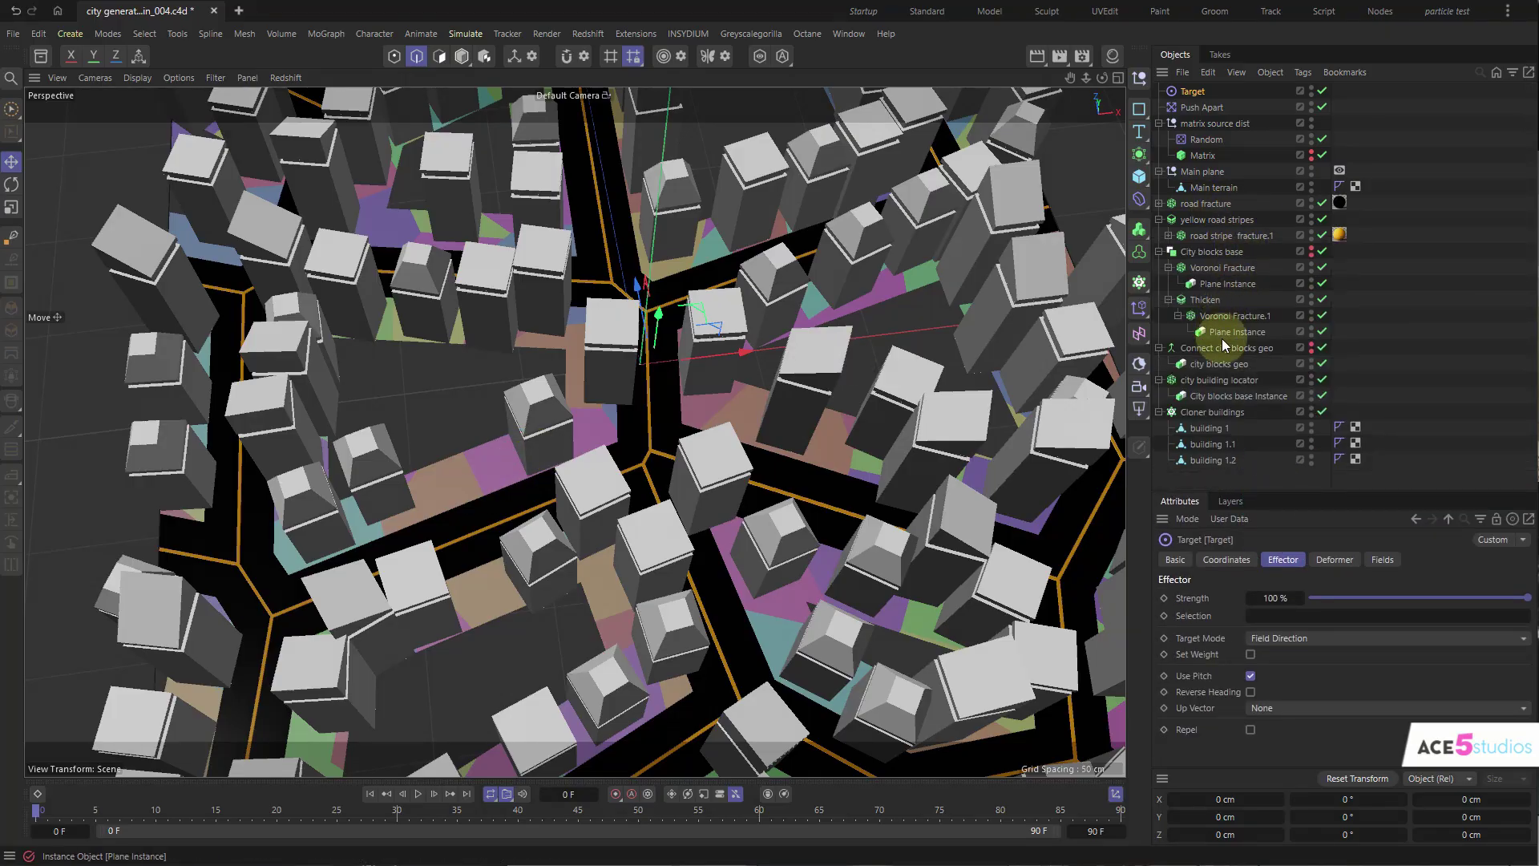
click(1218, 380)
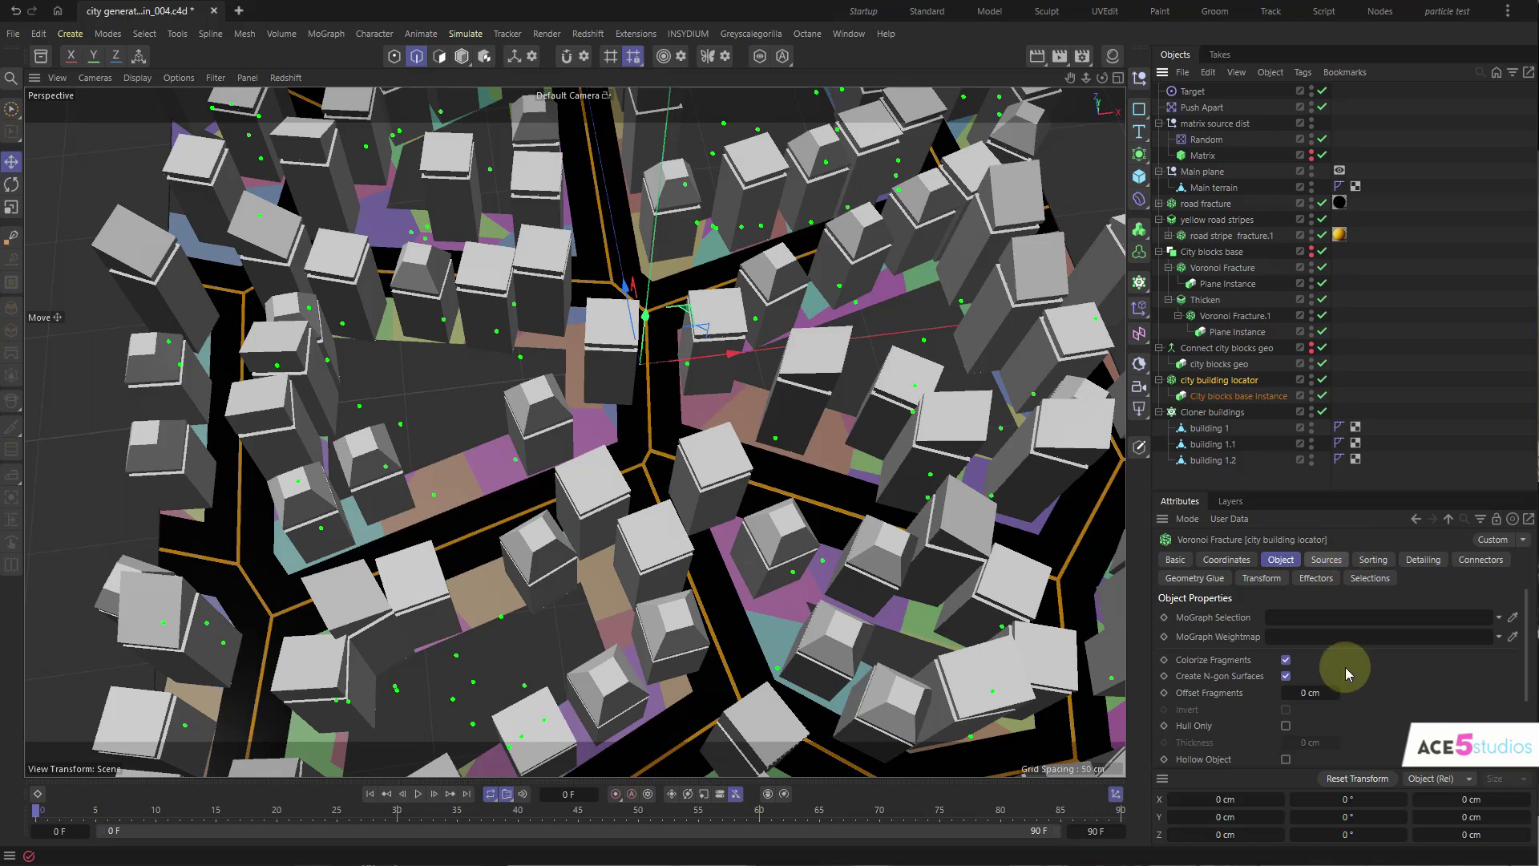
click(1326, 560)
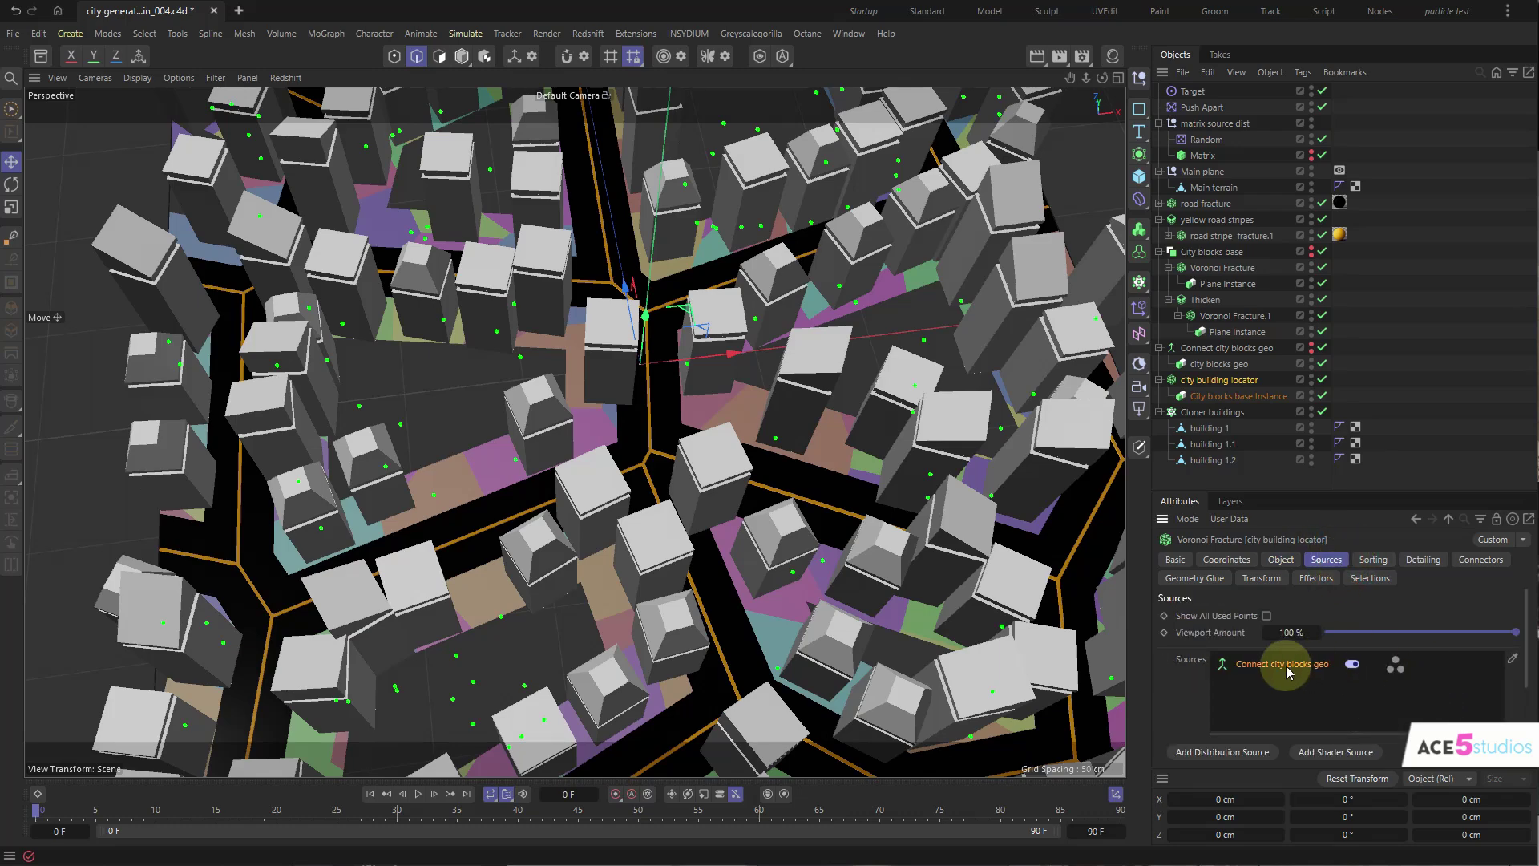
scroll(1403, 705, down, 3)
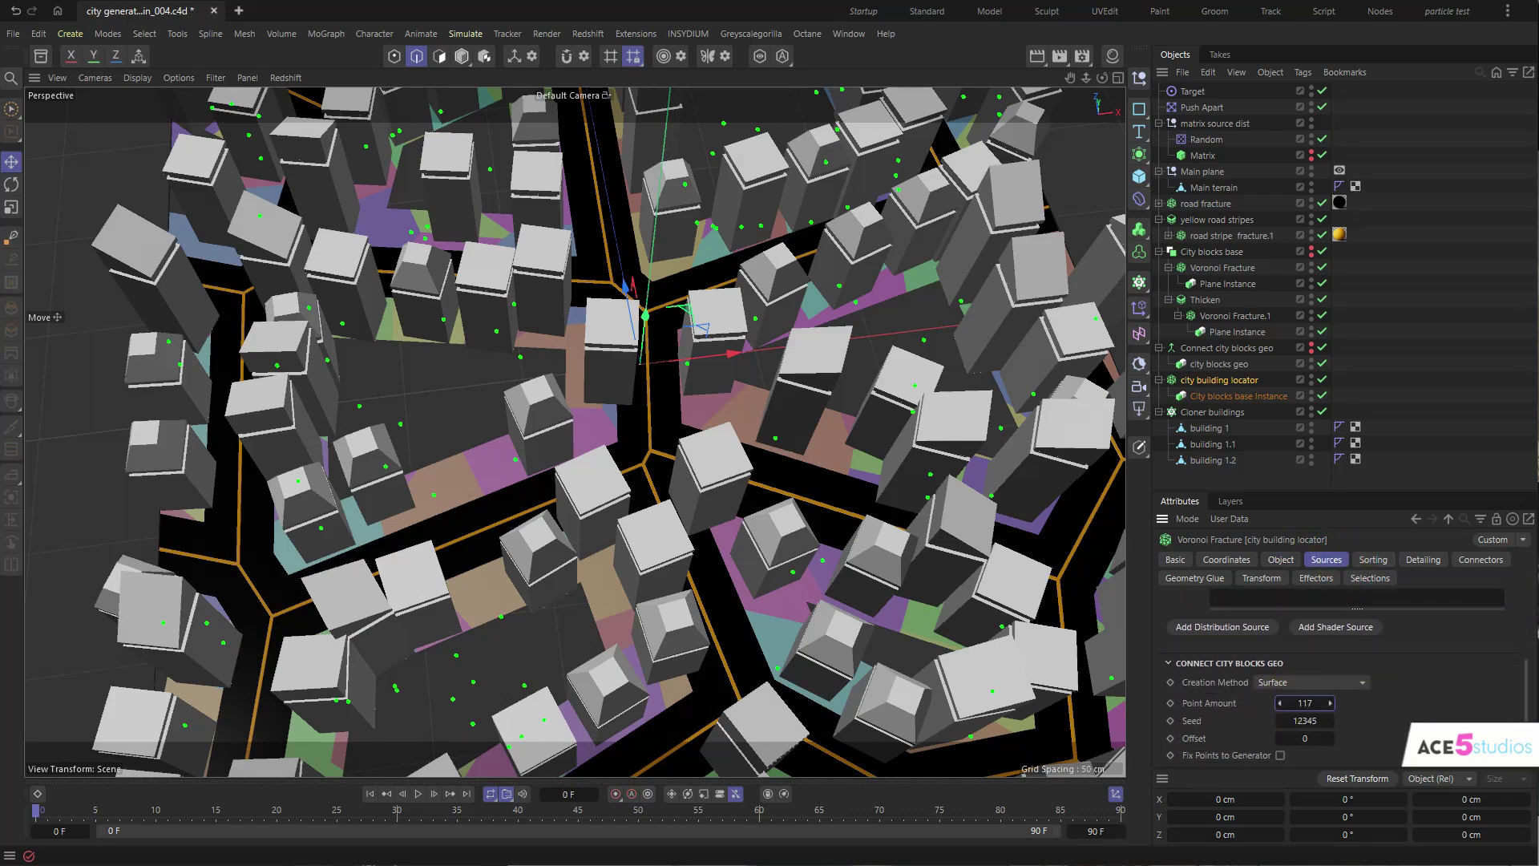
mouse_move(1304, 703)
mouse_down()
mouse_move(1341, 703)
mouse_move(1326, 703)
mouse_up()
alt+drag(654, 300, 934, 358)
scroll(655, 297, down, 5)
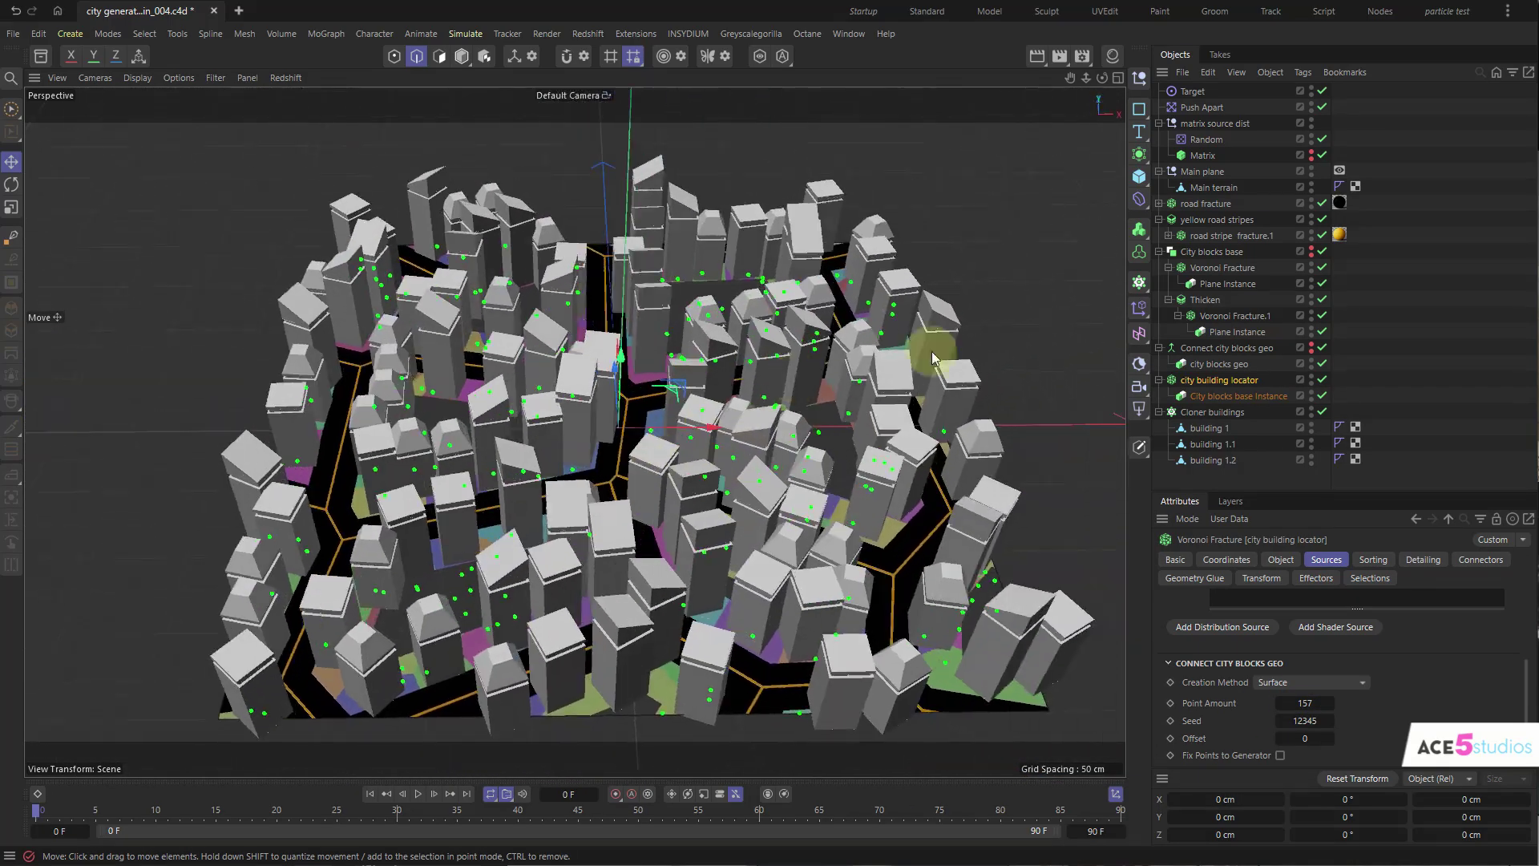
- Create an instance of the Voronoi Fracture.1 object that sits under Thicken in City blocks base
key(ctrl+shift+a)
alt+drag(700, 390, 659, 513)
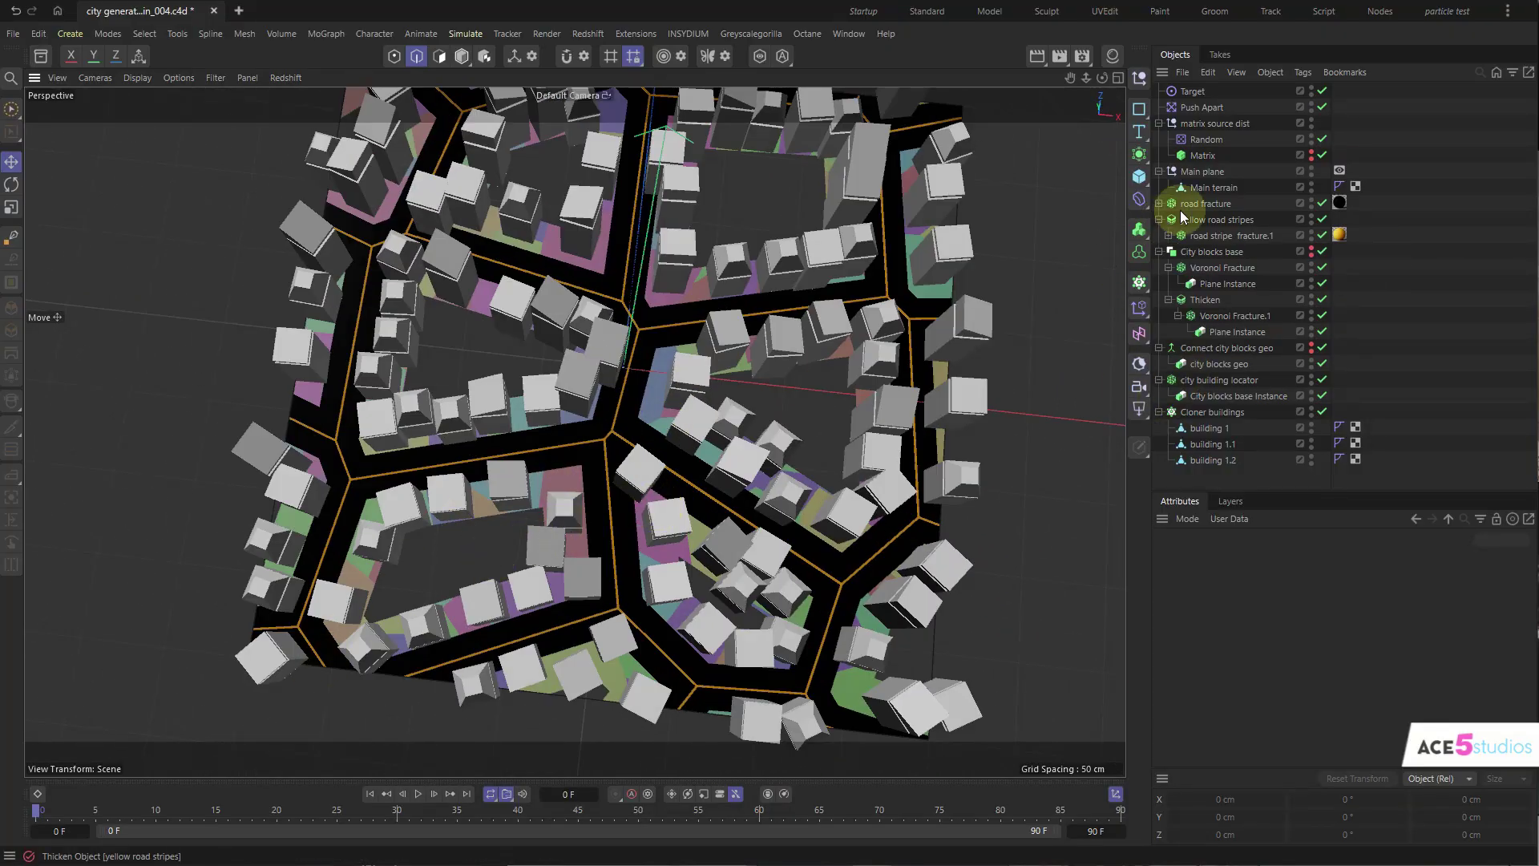
click(1202, 302)
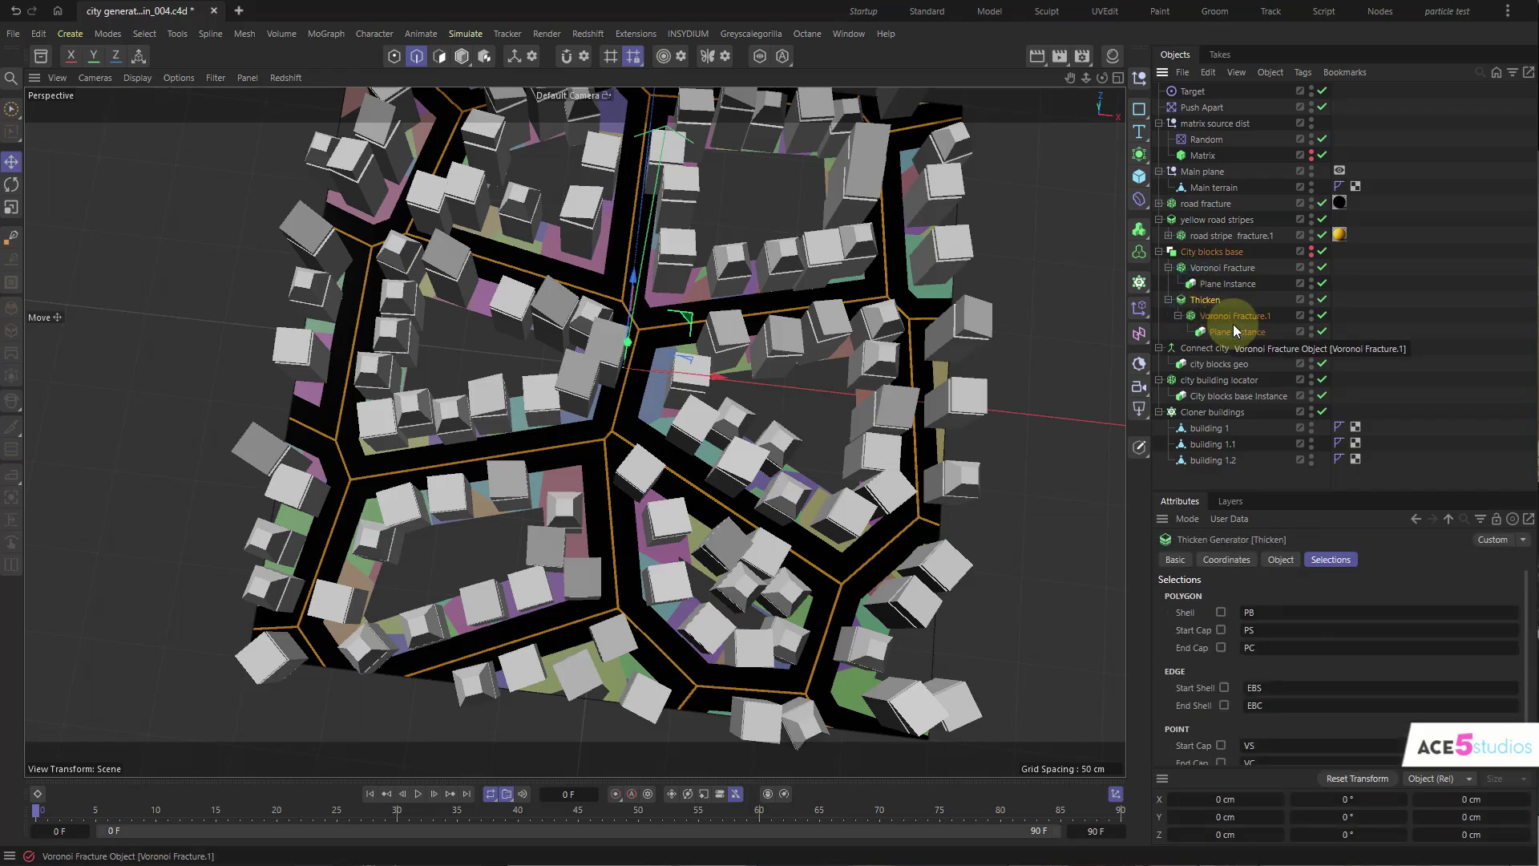
click(1232, 317)
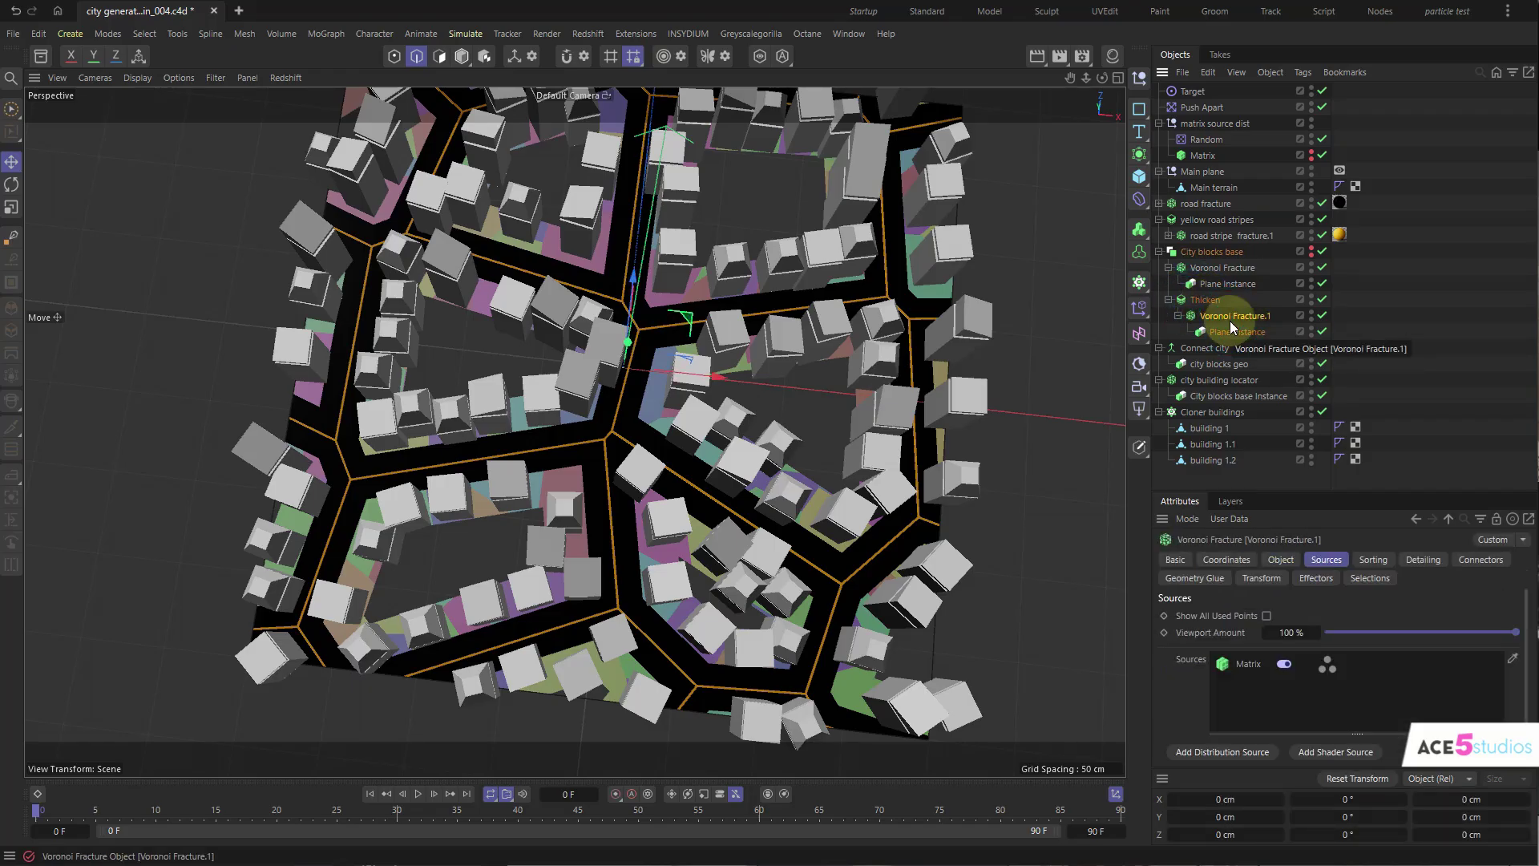
text(insta)
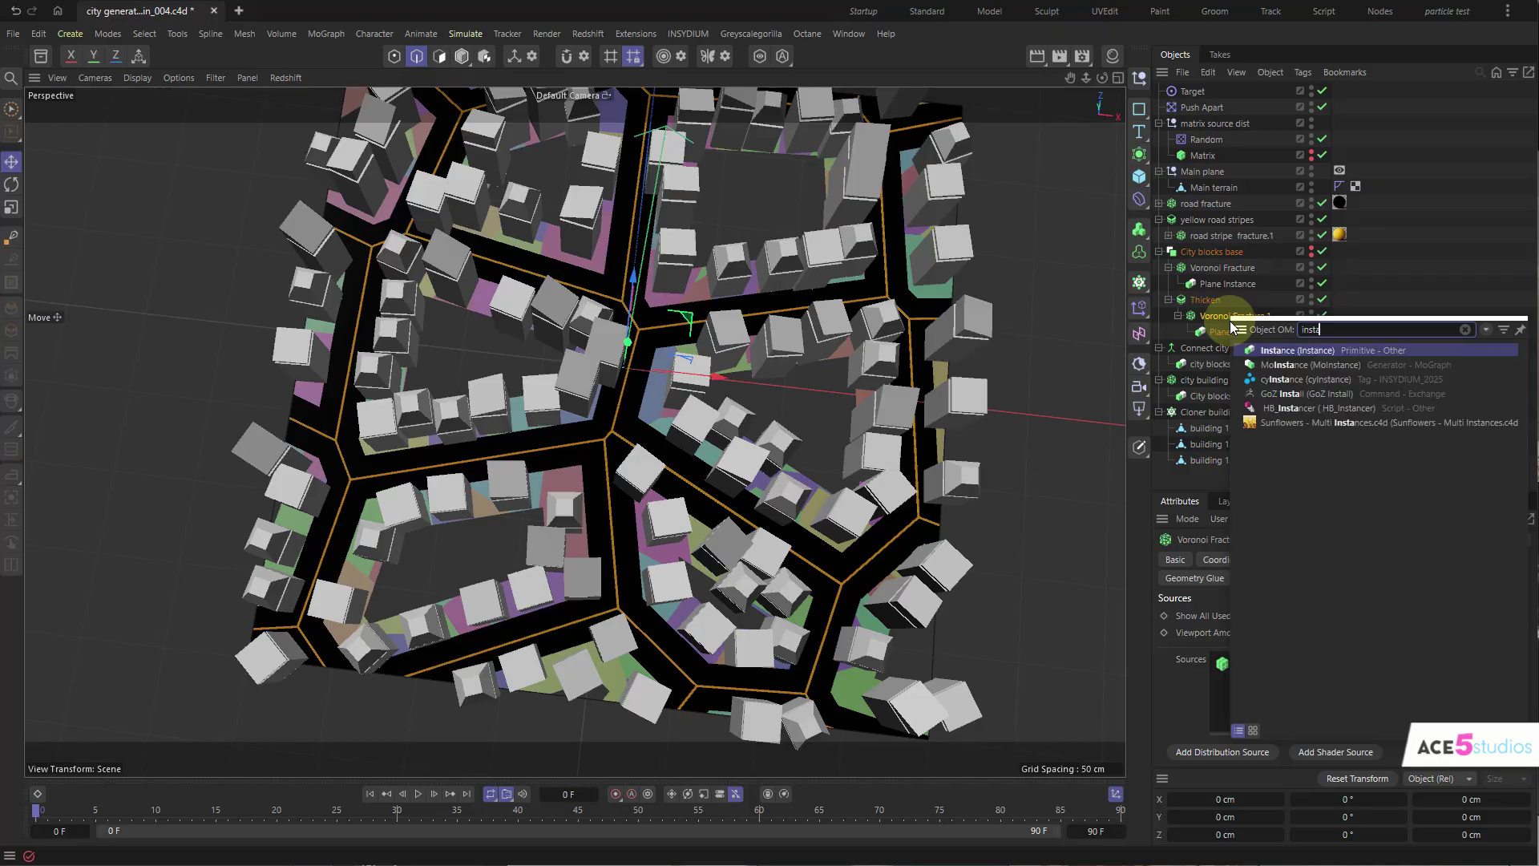
key(Return)
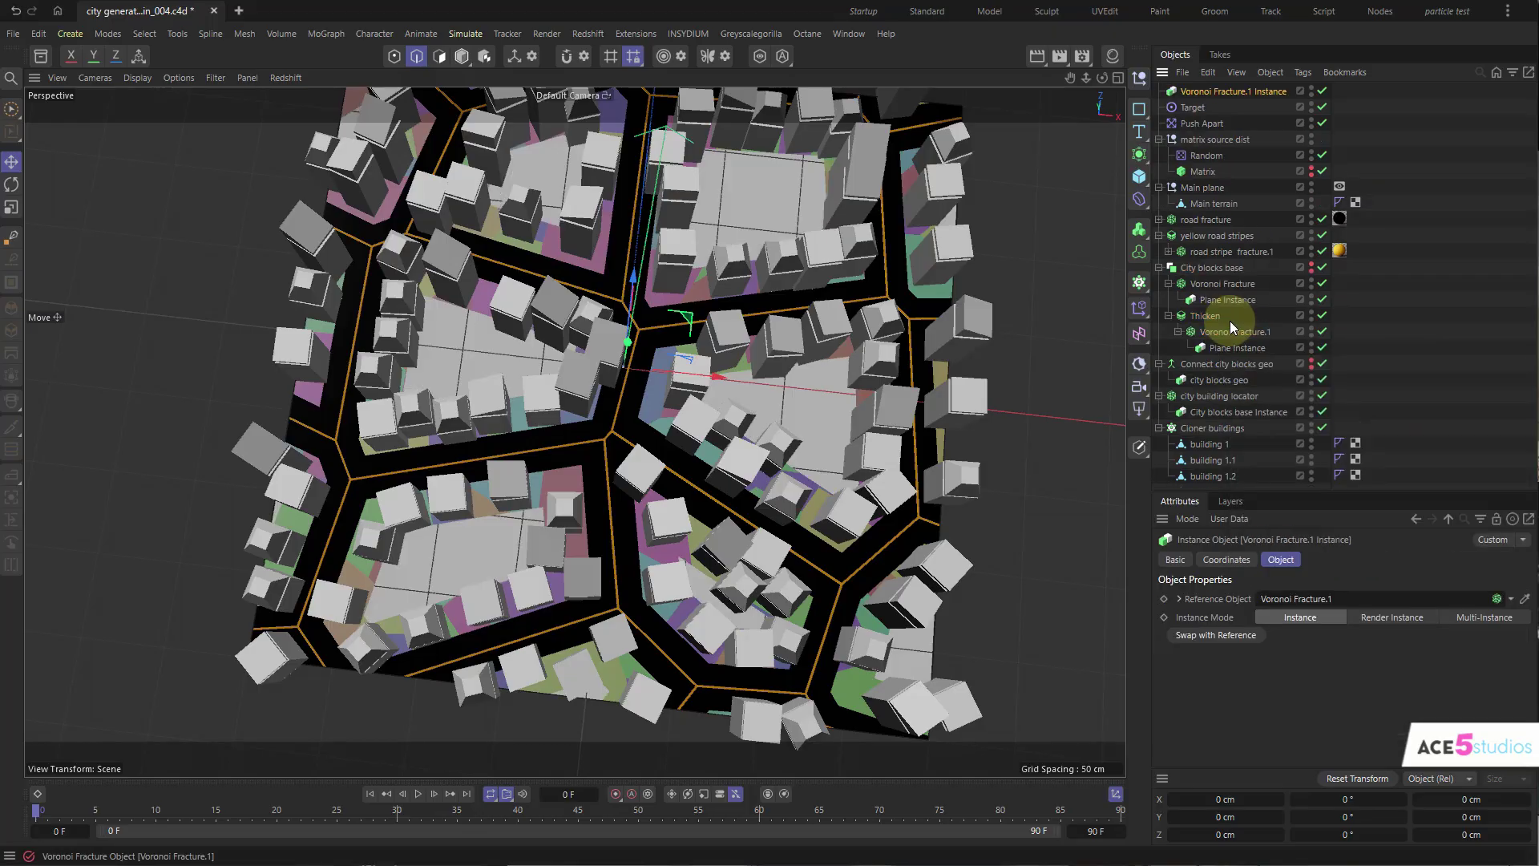
- Rename the new fracture instance to grass and place it above Cloner buildings in the object hierarchy
double_click(1234, 94)
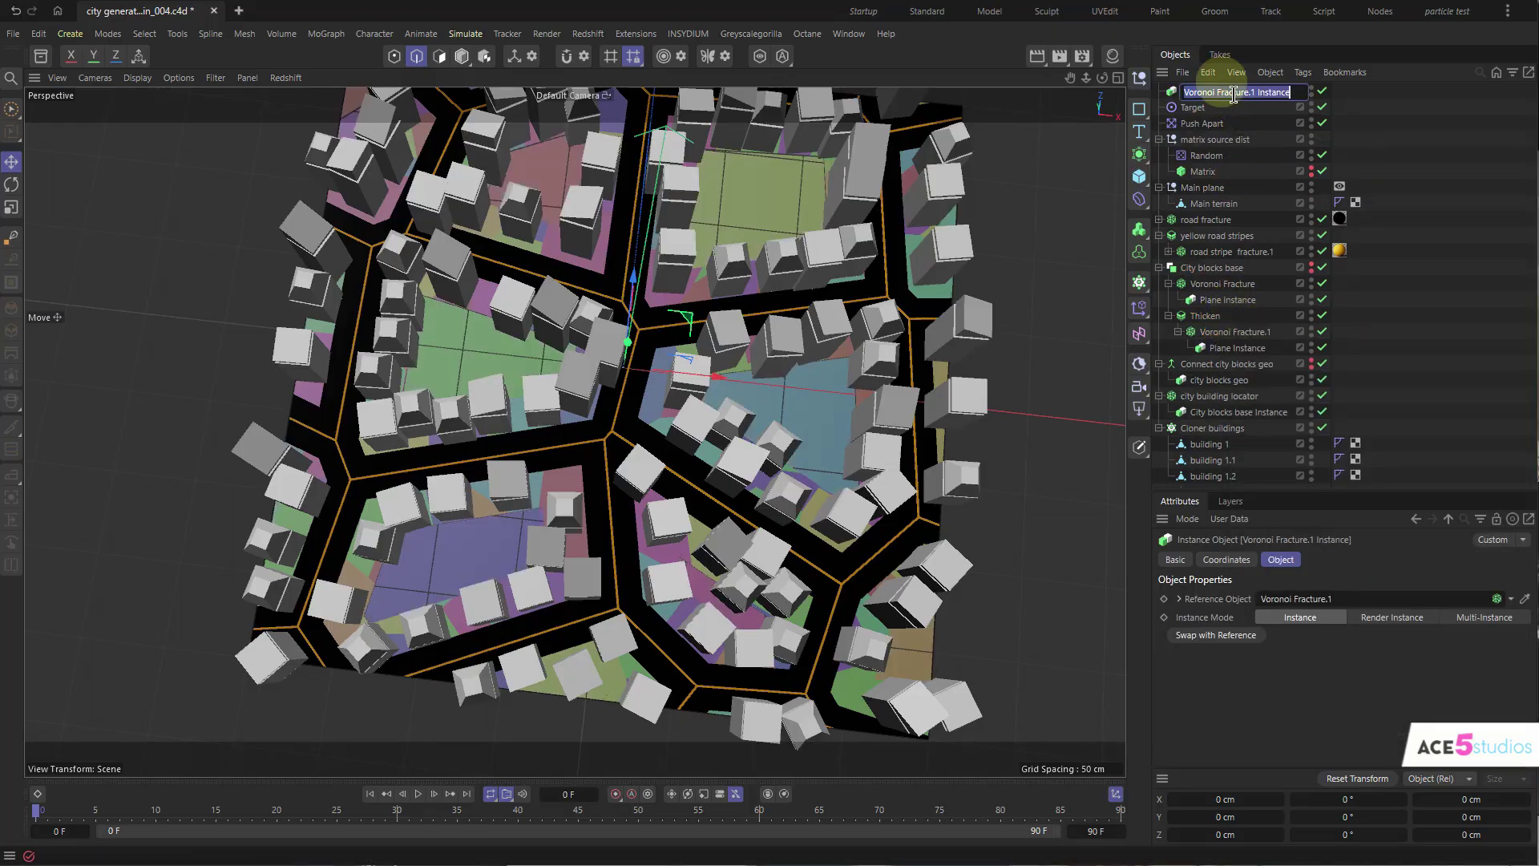
text(grass)
key(Return)
drag(1189, 92, 1185, 417)
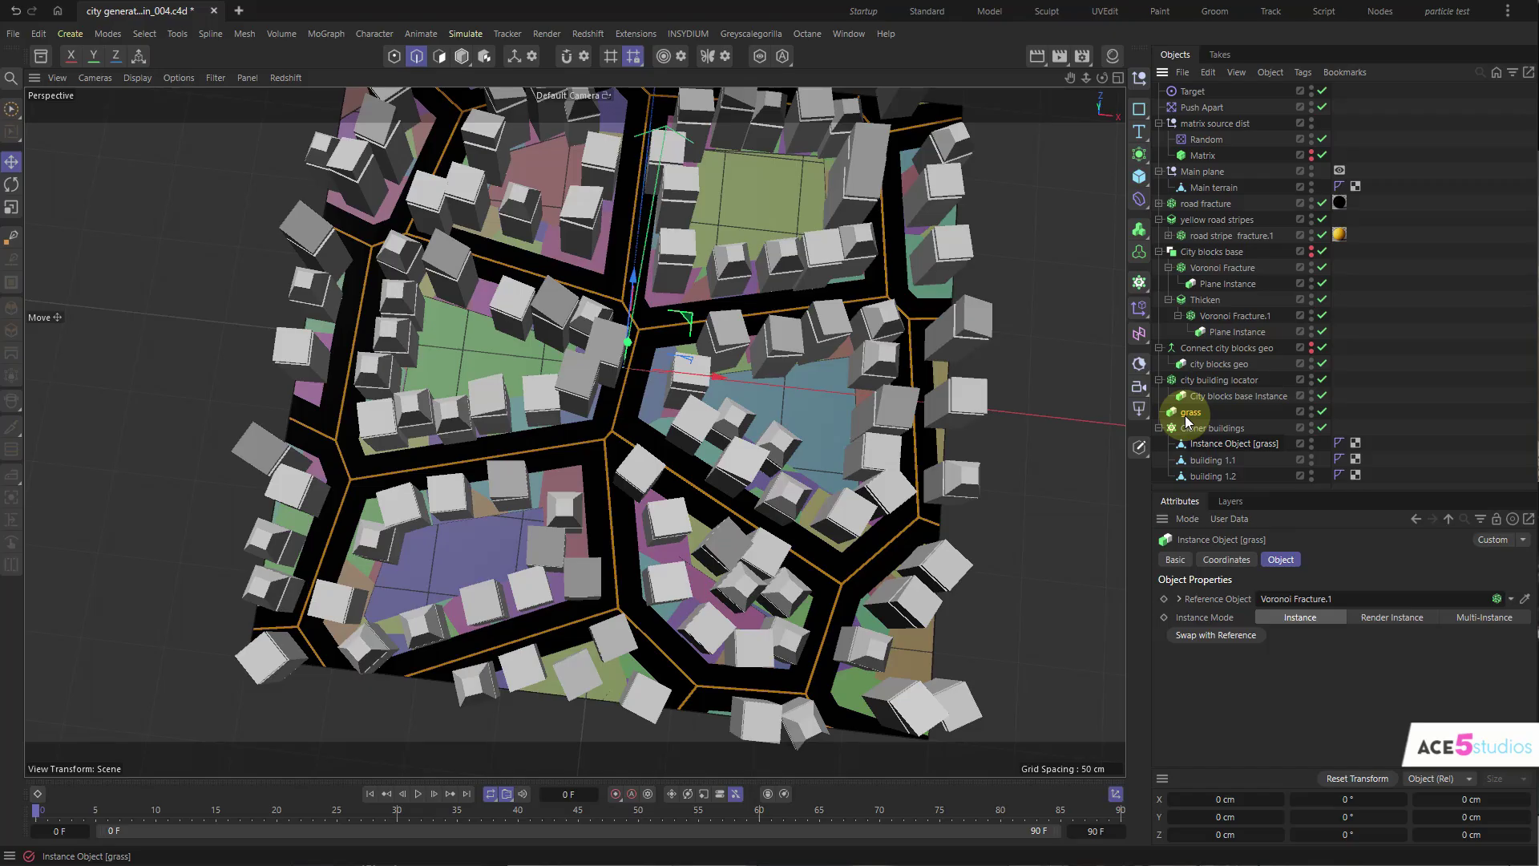
alt+drag(686, 443, 673, 362)
- Add a Cloner named Cloner trees and place it below Cloner buildings in the hierarchy
click(1159, 427)
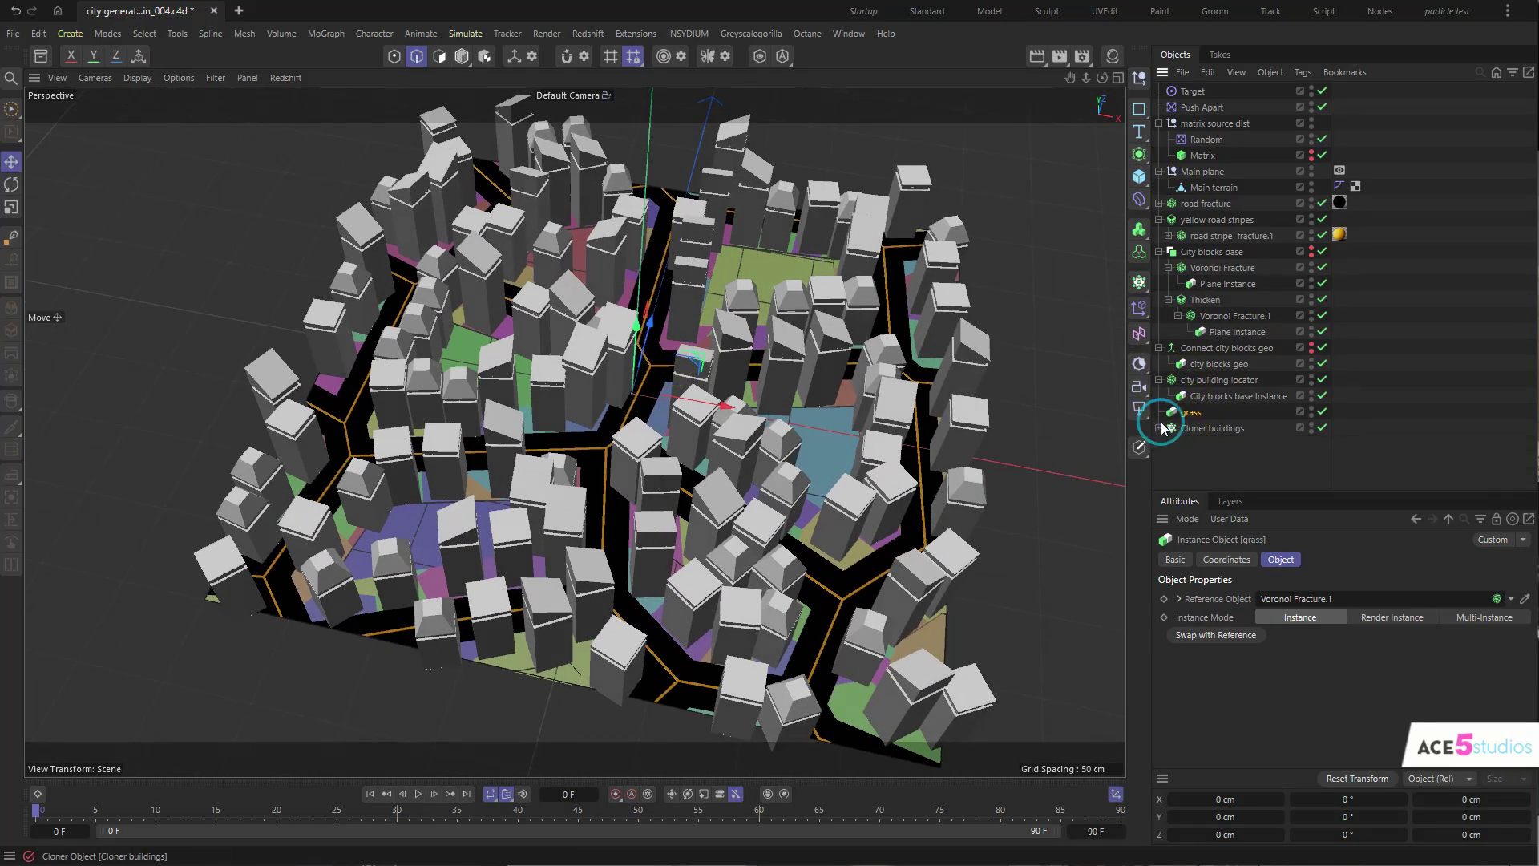
click(1139, 282)
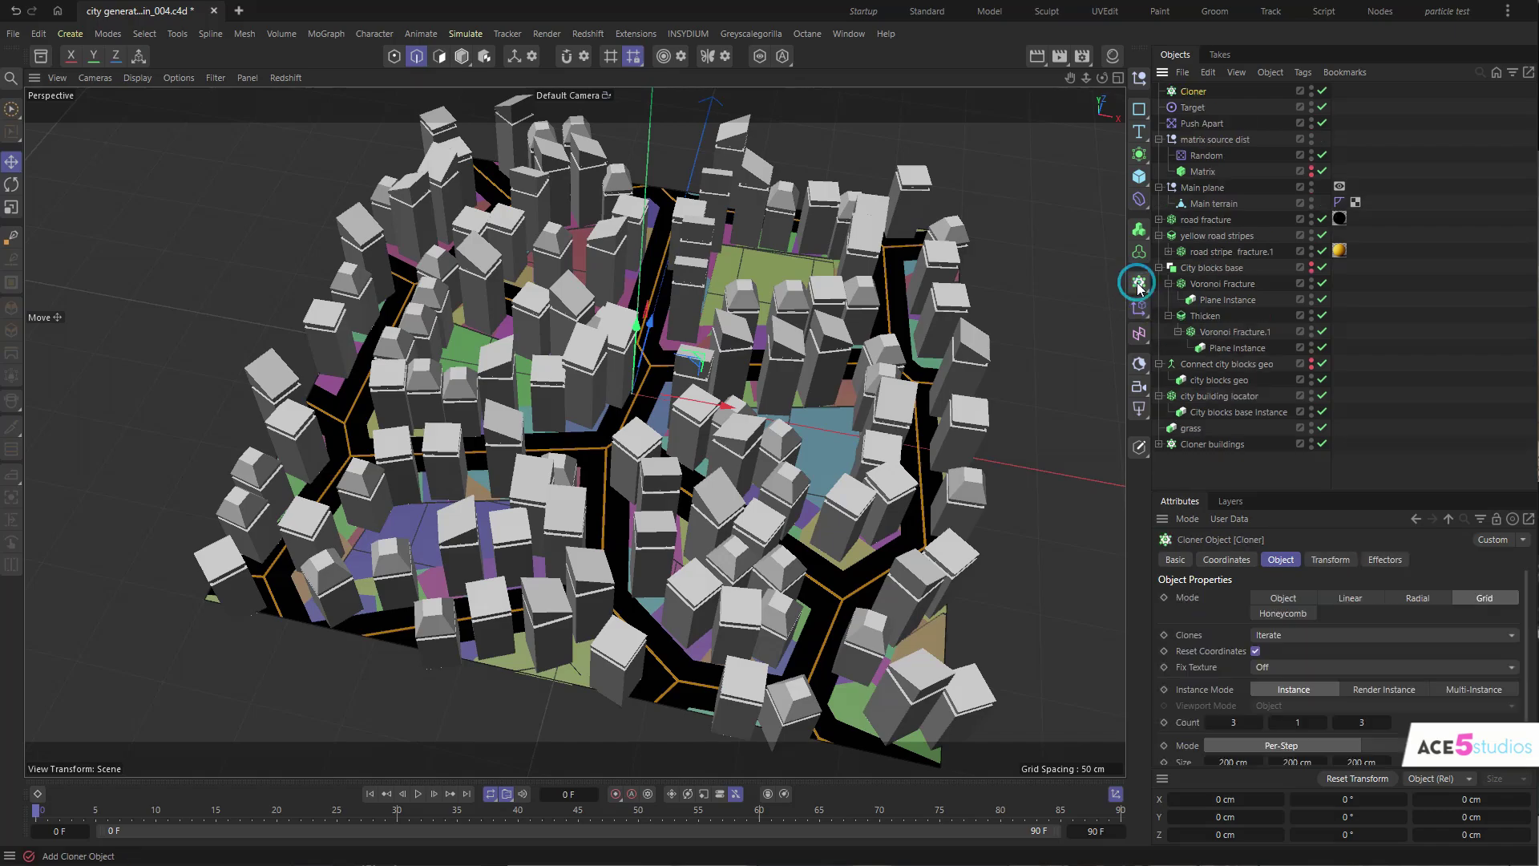
double_click(1217, 91)
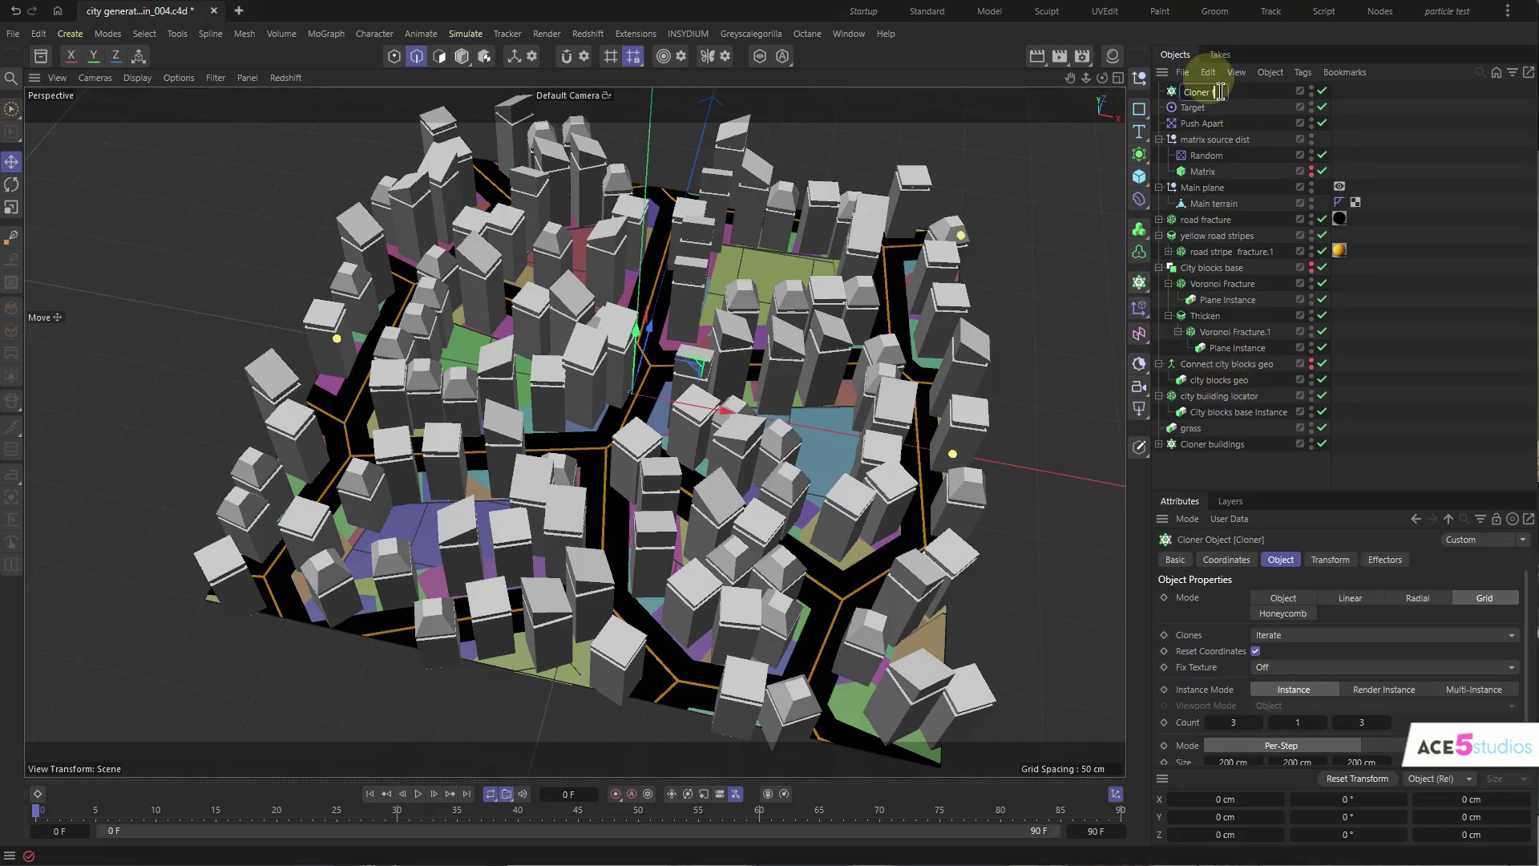
text(trees)
key(Return)
drag(1211, 287, 1202, 455)
- Search the asset library for "tree co" and load the Coconut Palm plant model into the scene
click(41, 57)
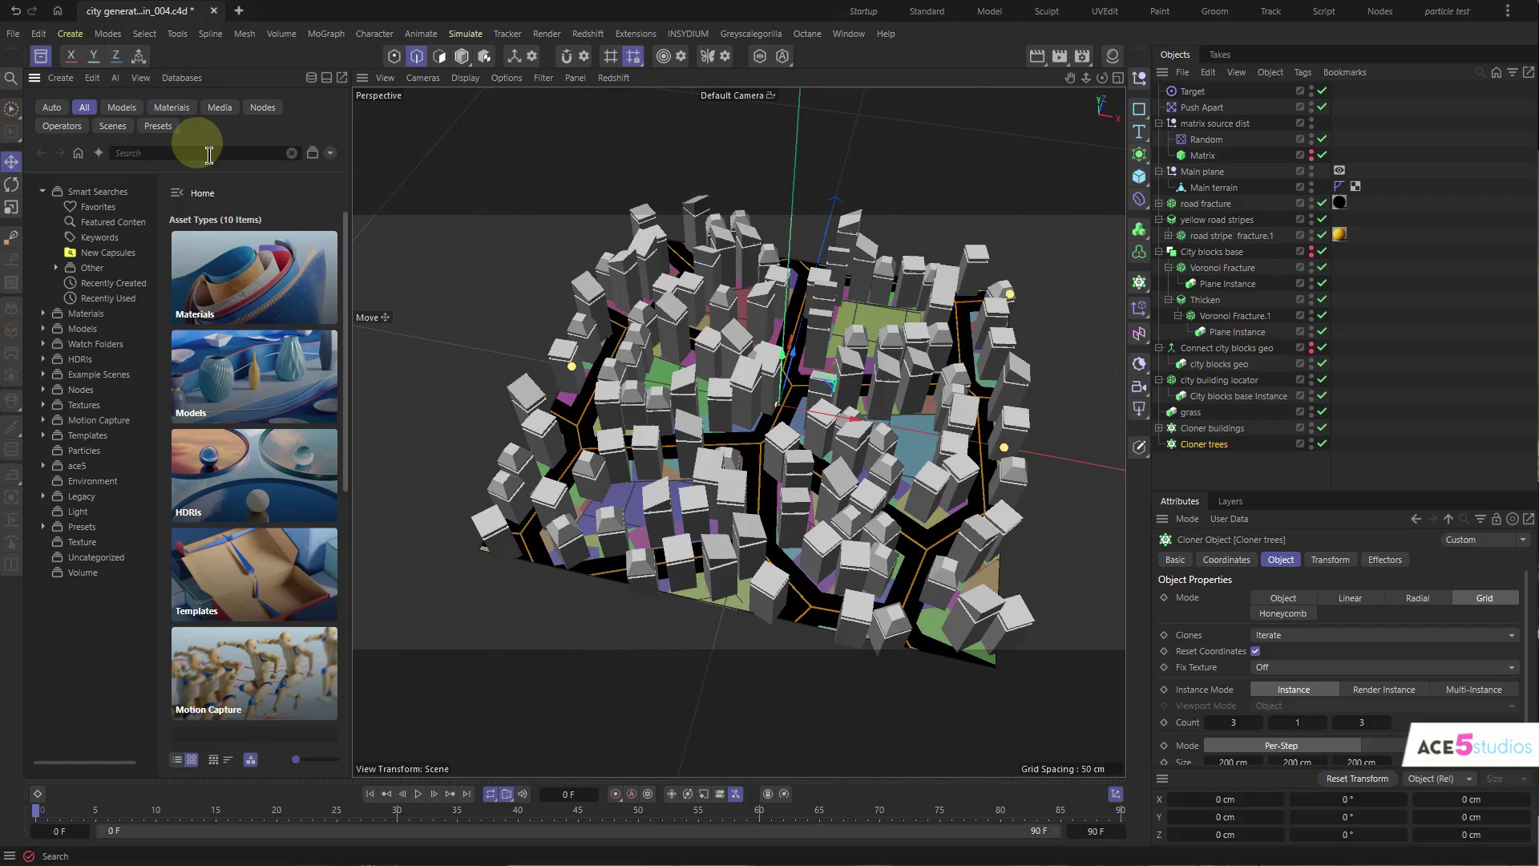
text(coco)
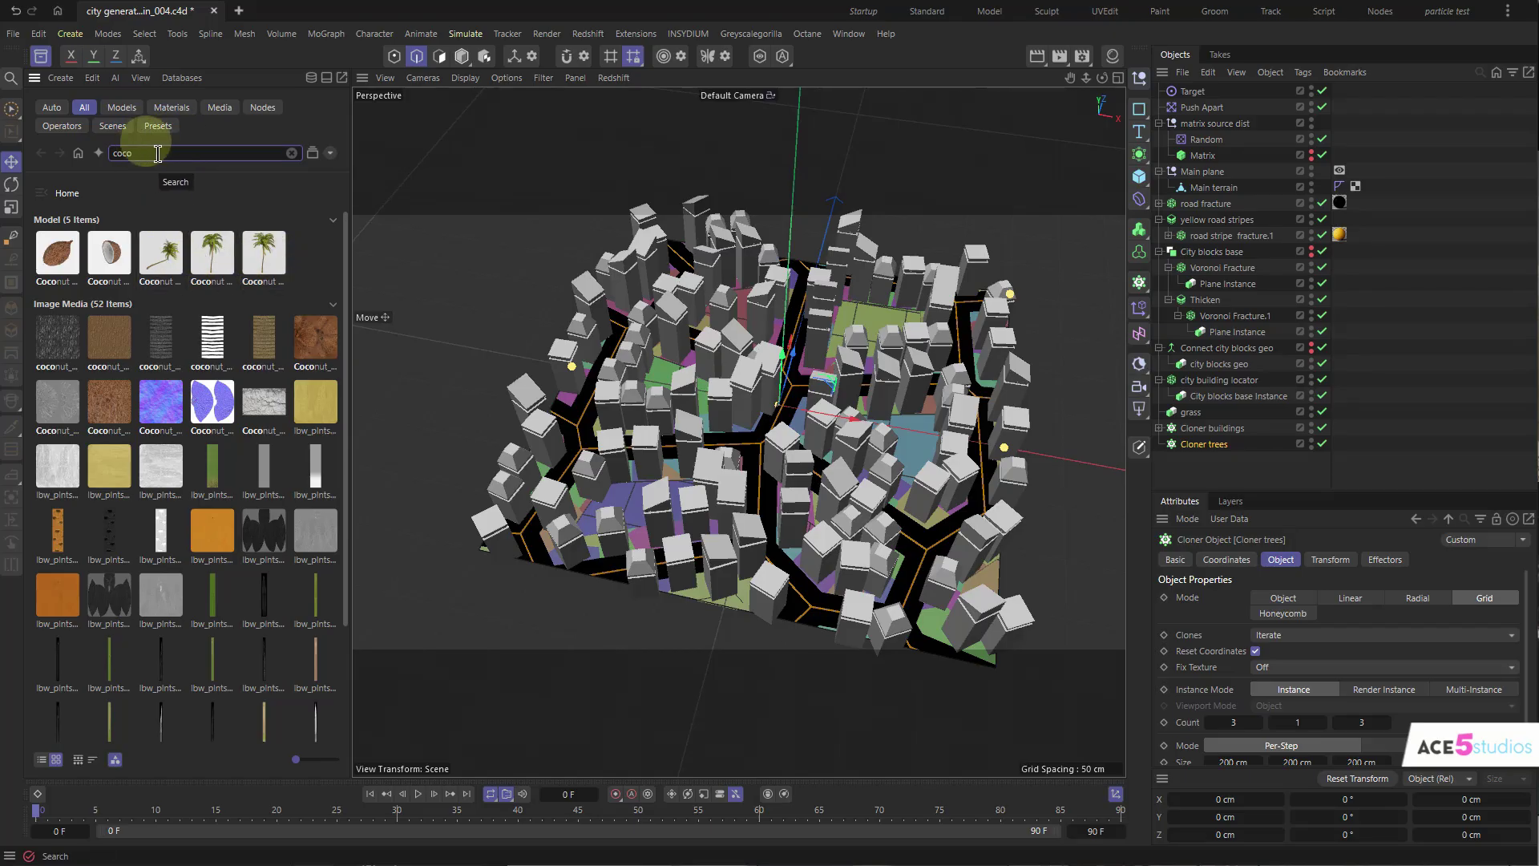
key(BackSpace)
key(BackSpace)
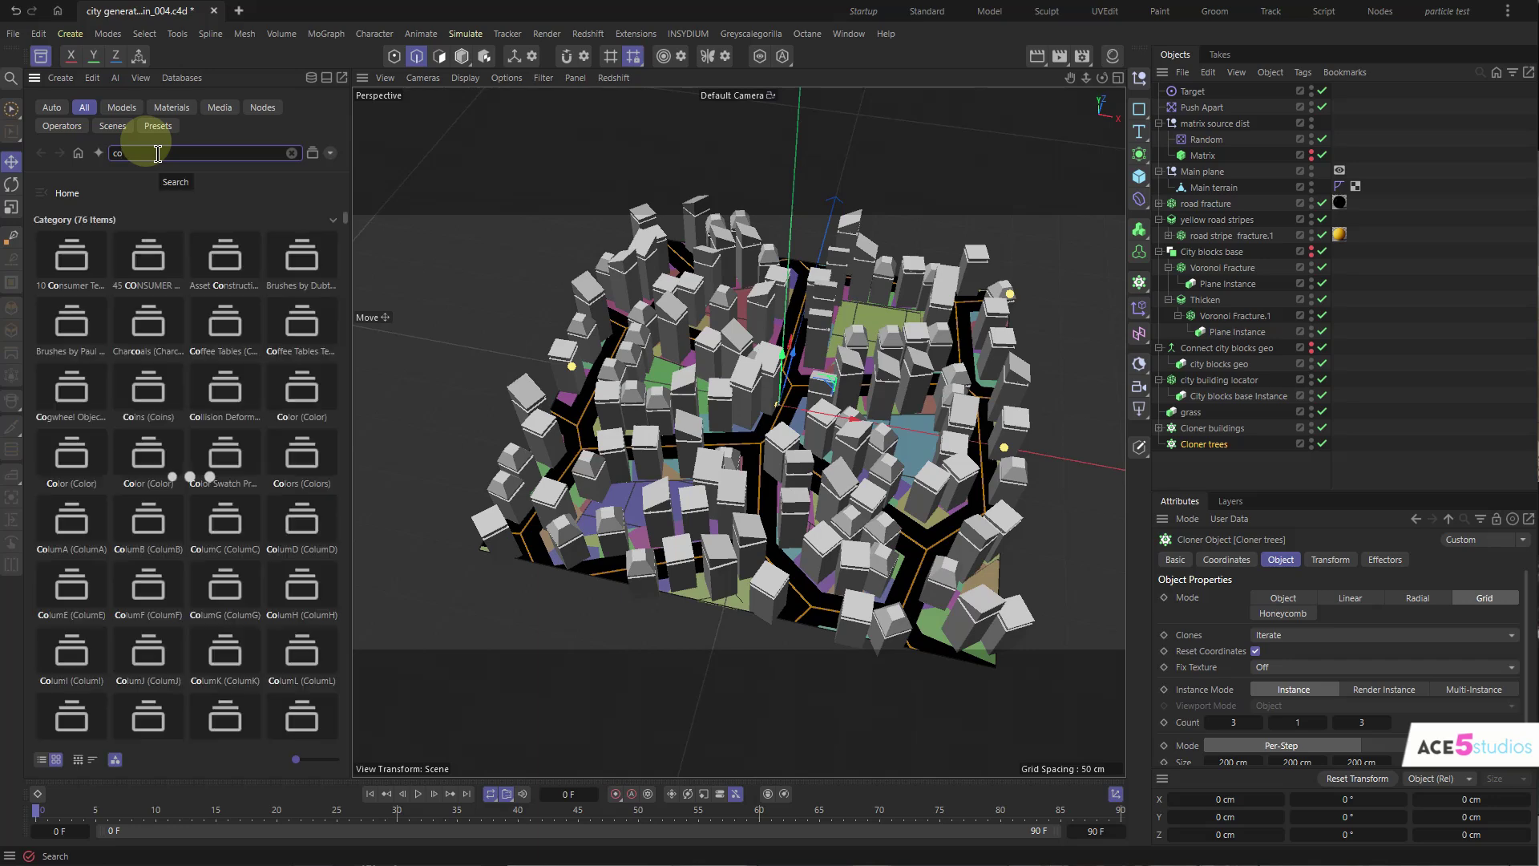
key(BackSpace)
key(BackSpace)
text(tree)
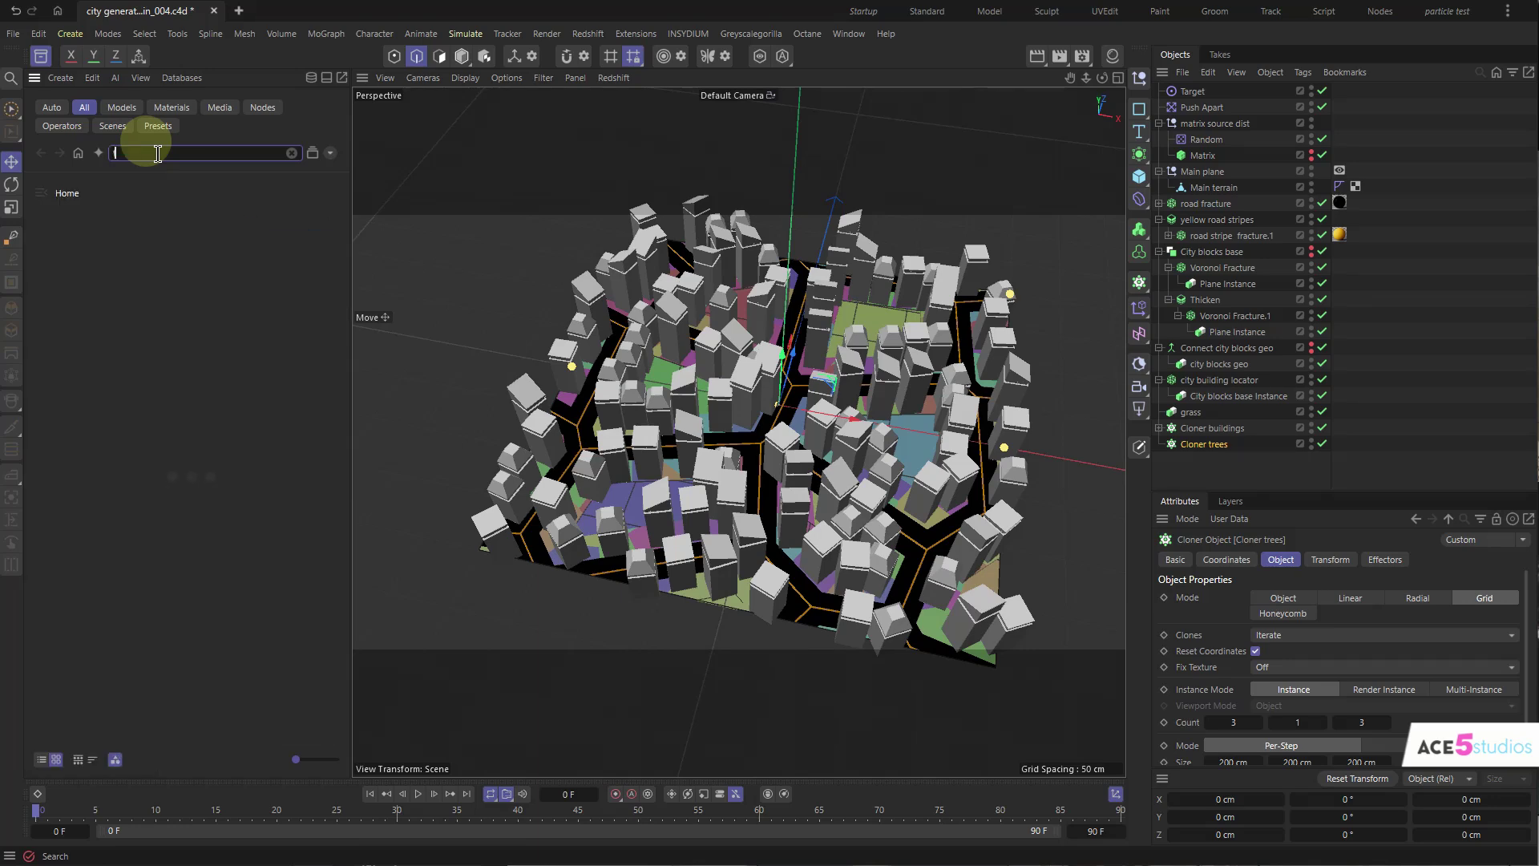
text( co)
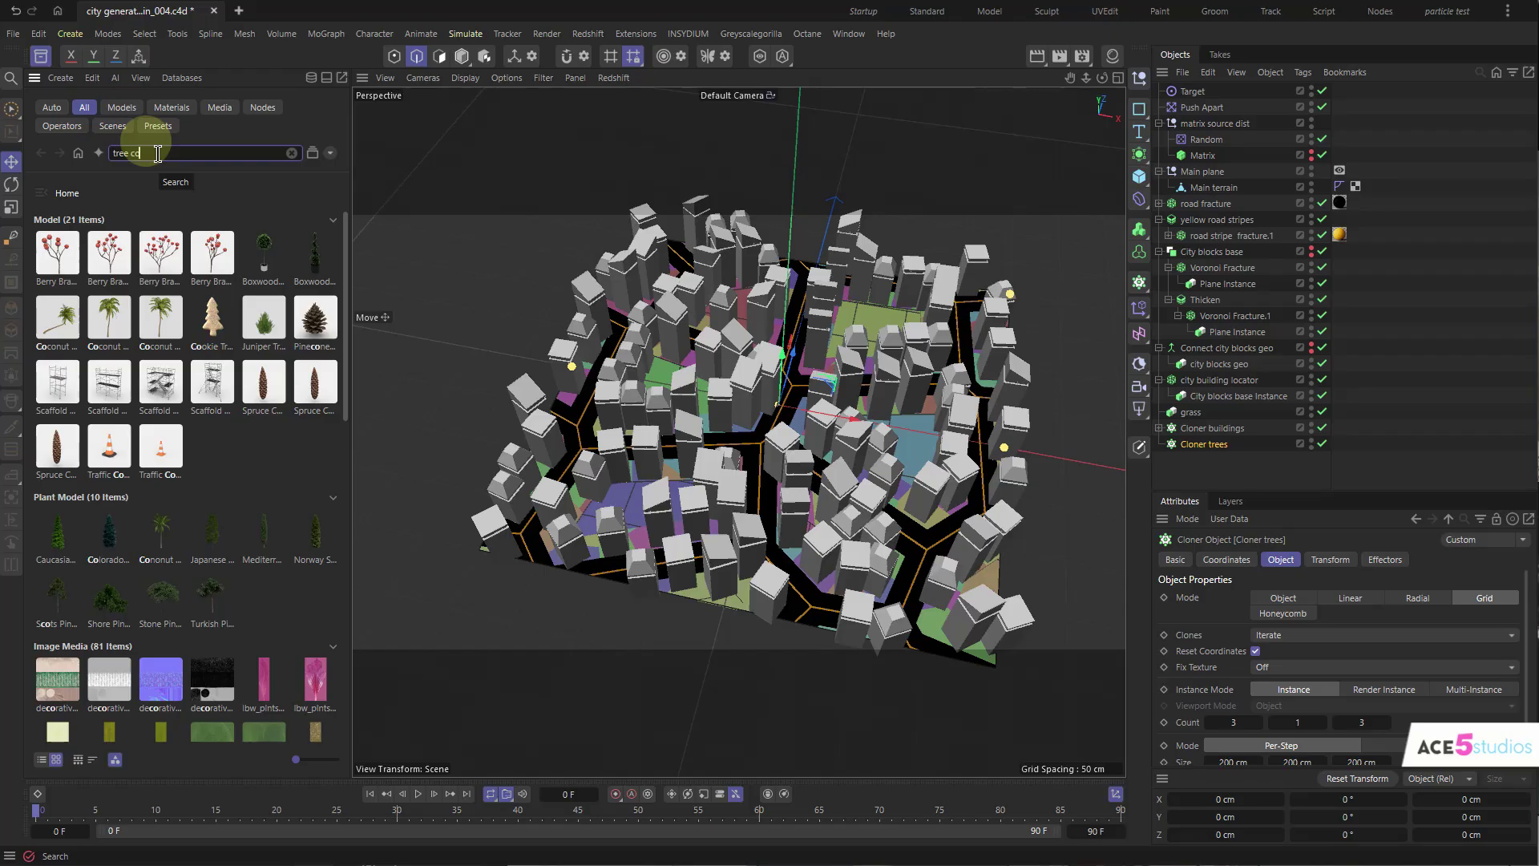
double_click(160, 540)
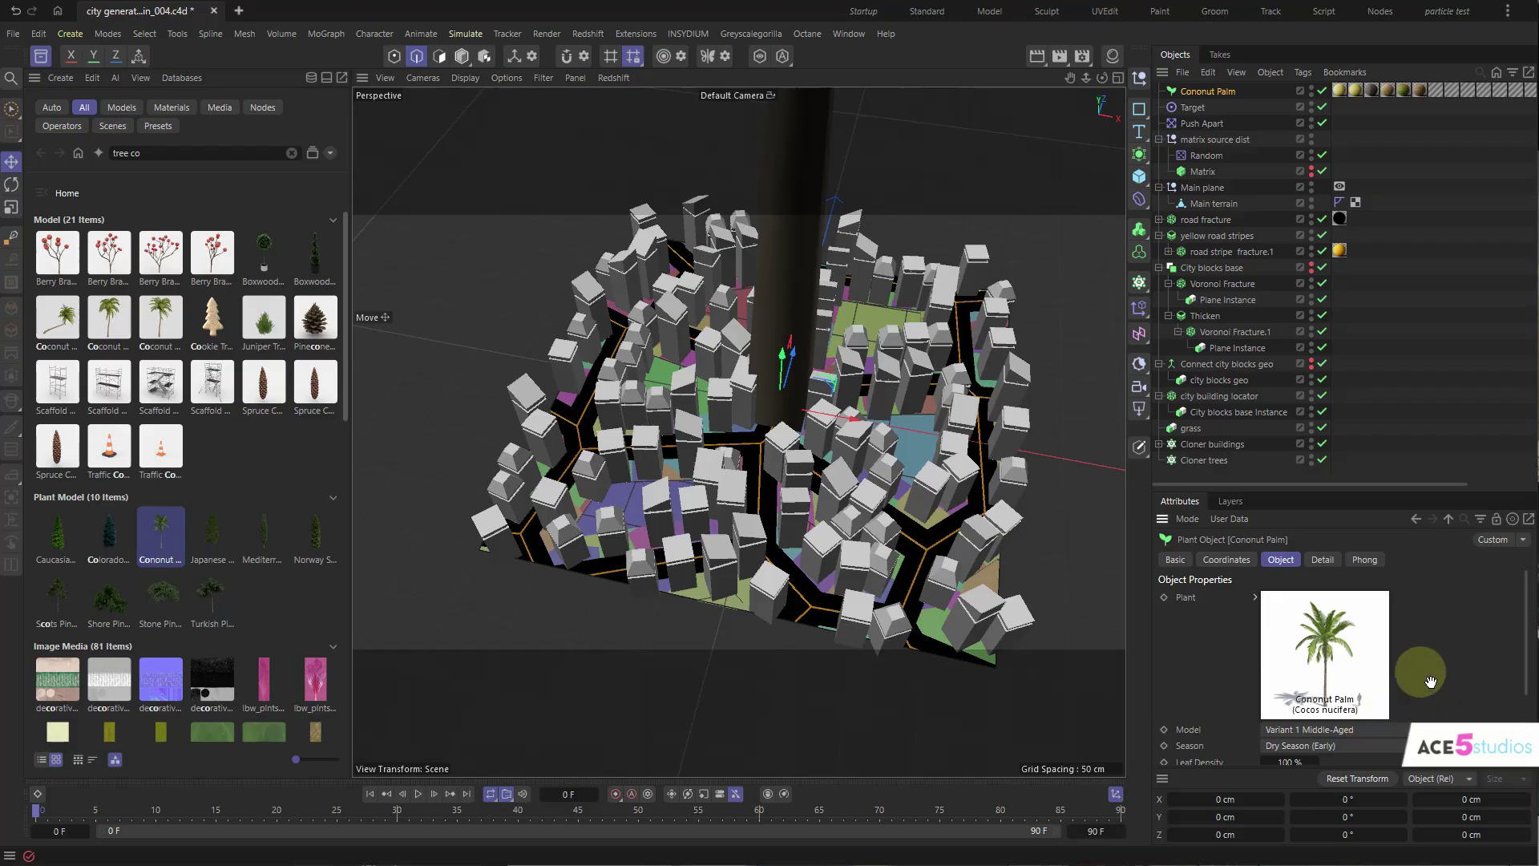
scroll(1371, 727, down, 4)
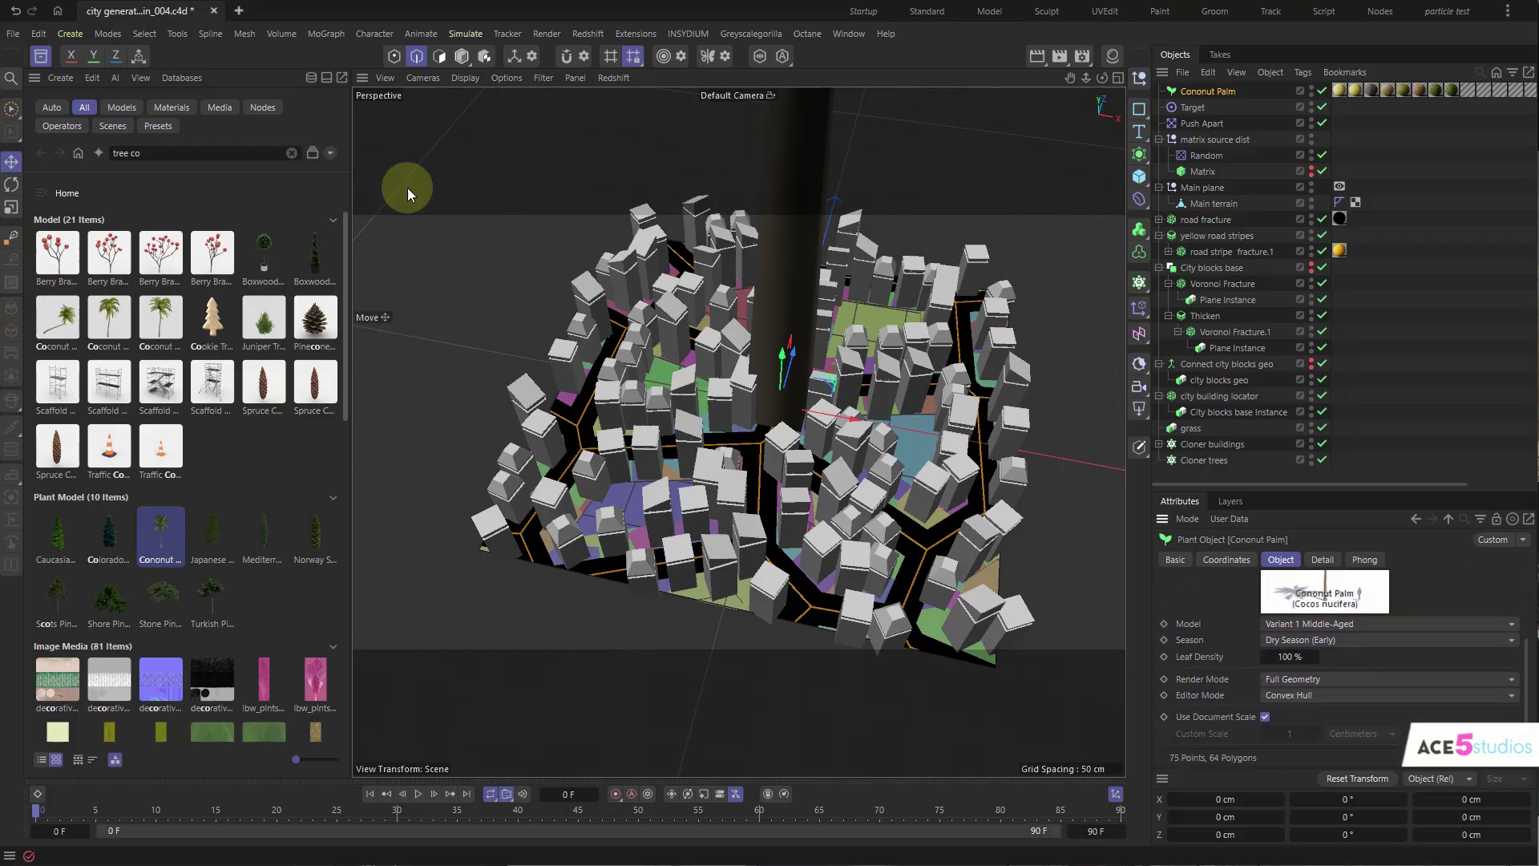
click(40, 55)
- Convert the Coconut Palm to an editable polygon object and scale it down uniformly to about 99 cm tall
click(1380, 679)
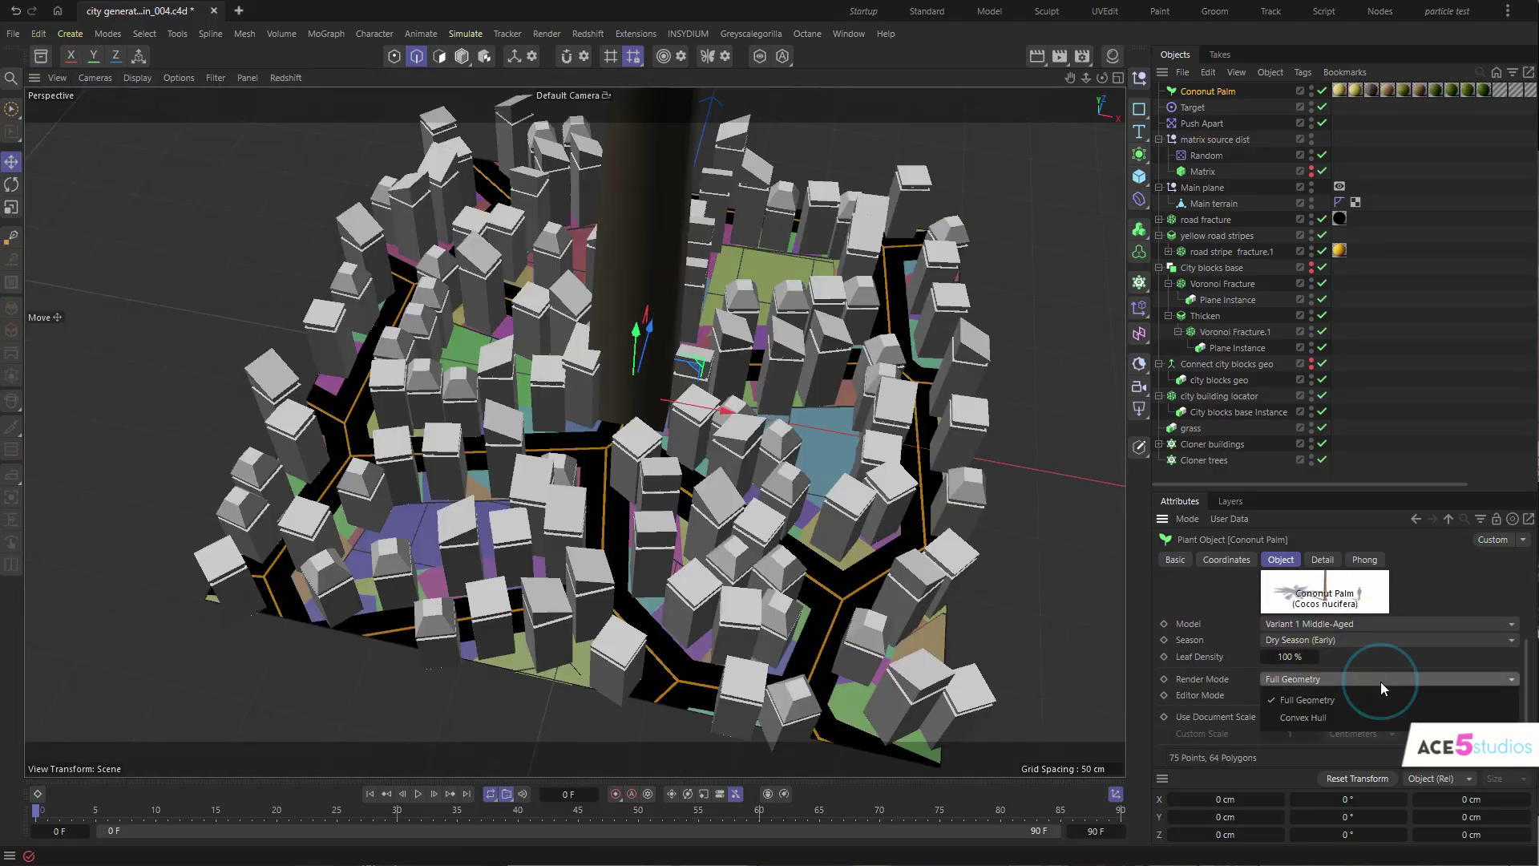
click(1385, 675)
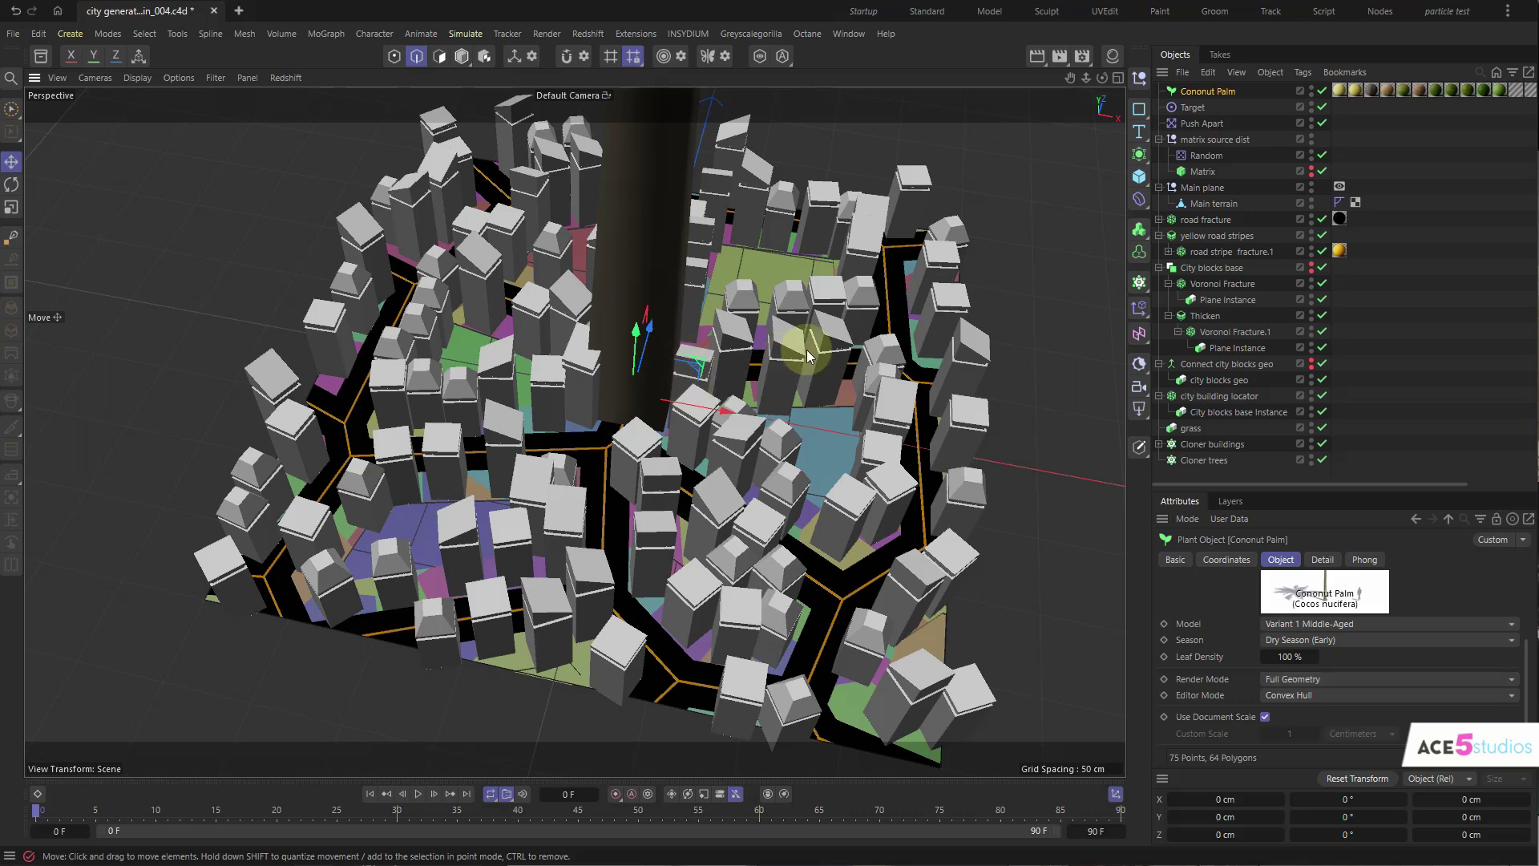
key(t)
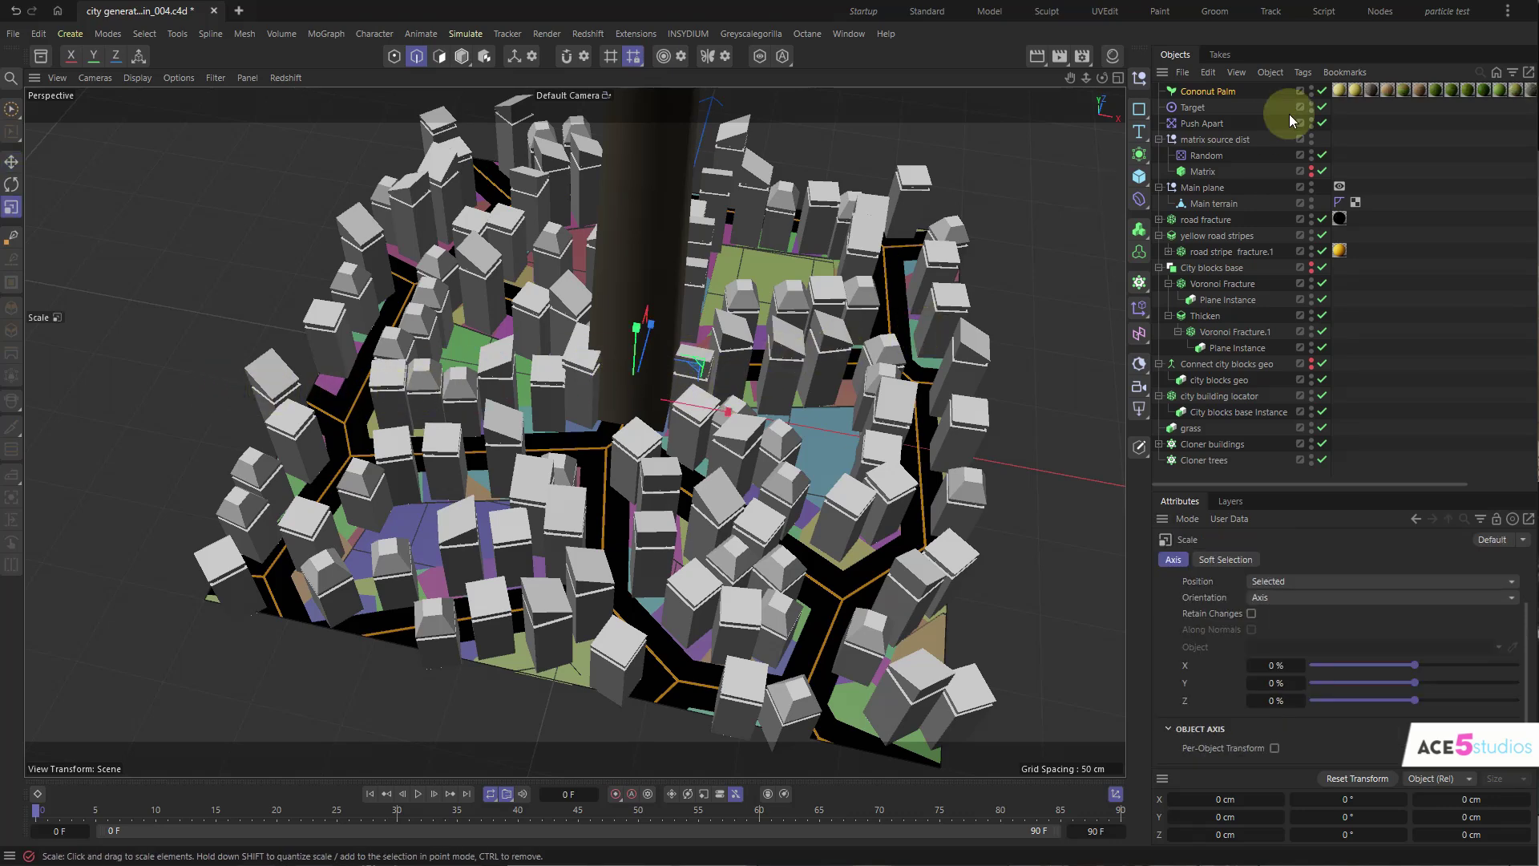
click(1202, 91)
drag(873, 257, 793, 256)
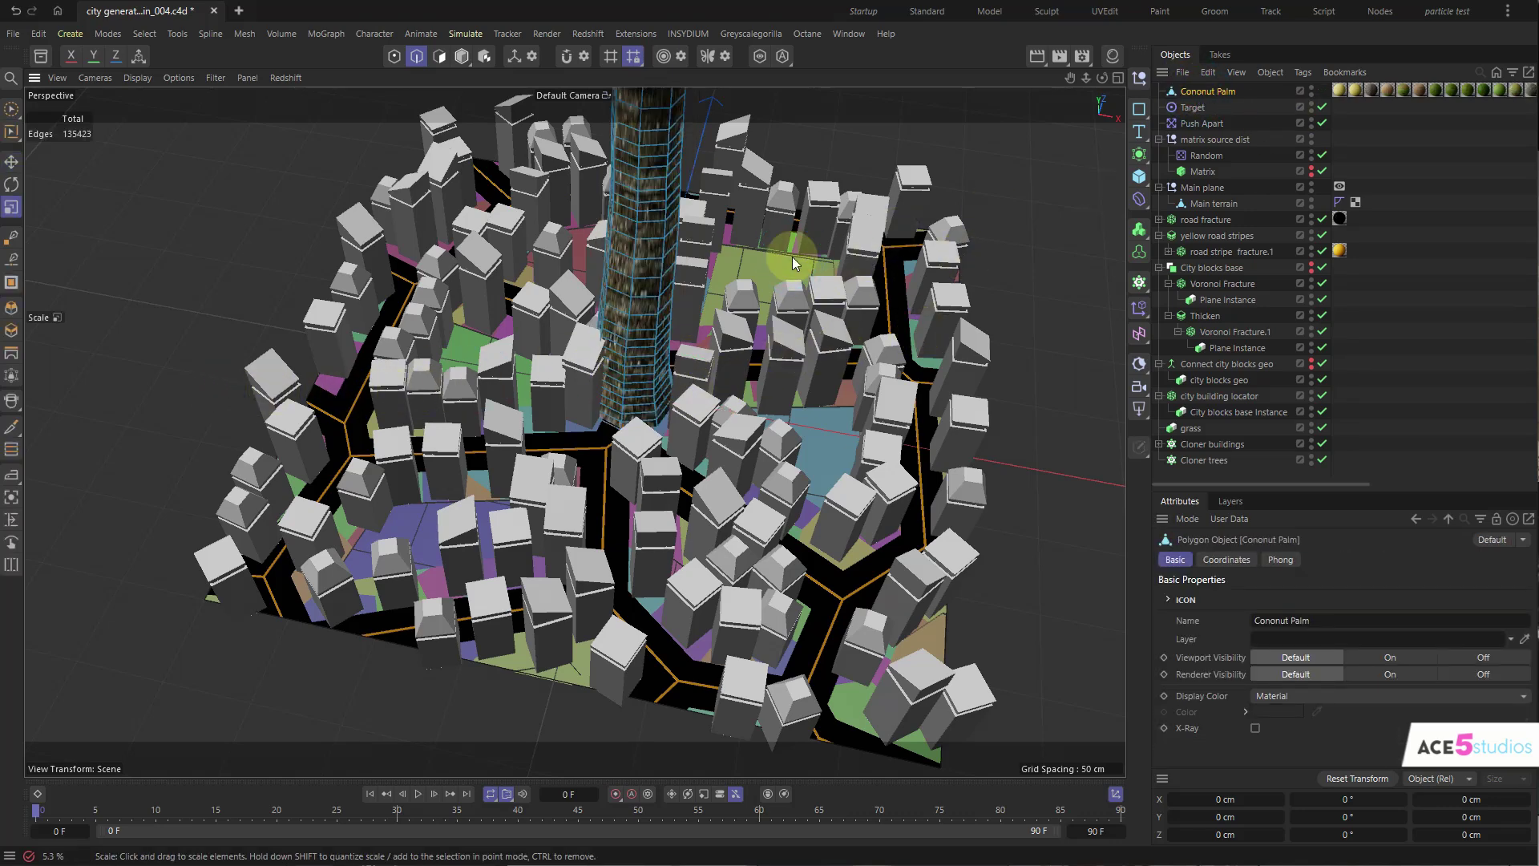
key(Return)
drag(936, 235, 324, 333)
alt+drag(571, 411, 665, 473)
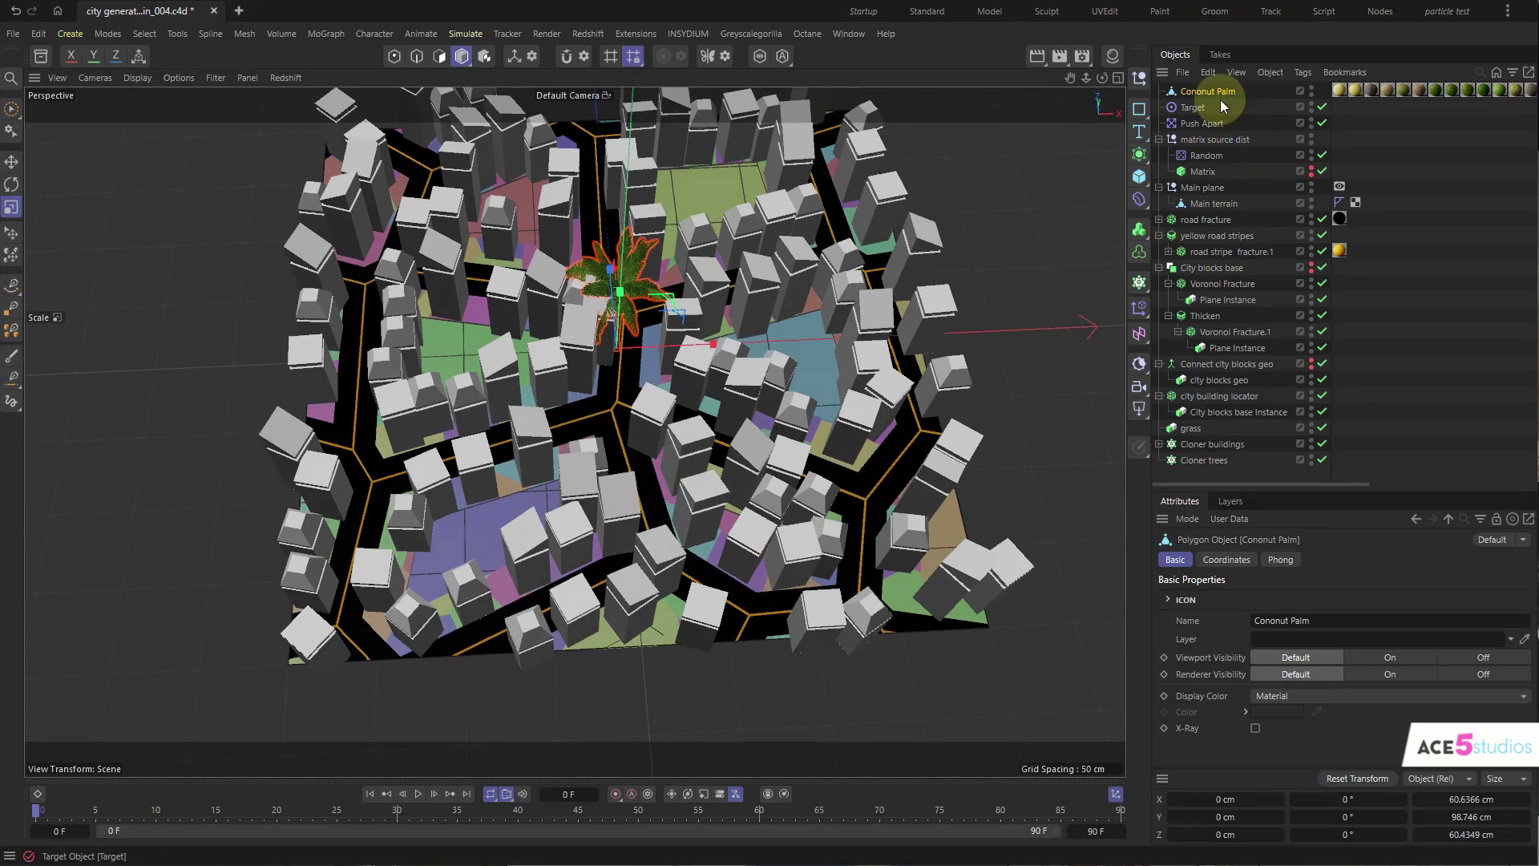
- Nest the Coconut Palm in Cloner trees and set the cloner to Object mode with grass as its object
drag(1206, 123, 1223, 324)
drag(1212, 460, 1214, 463)
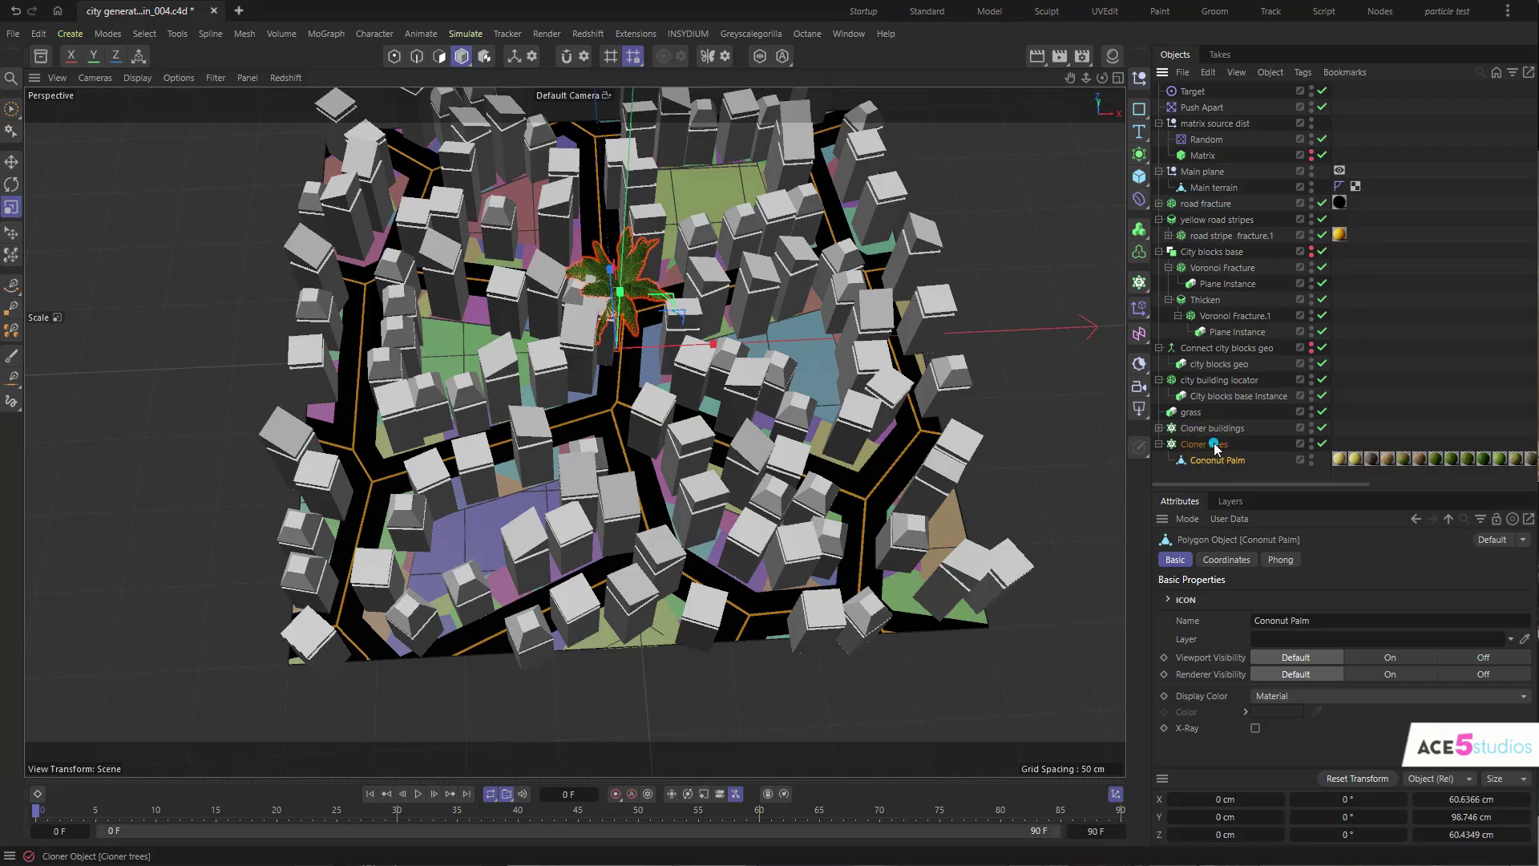
click(1215, 446)
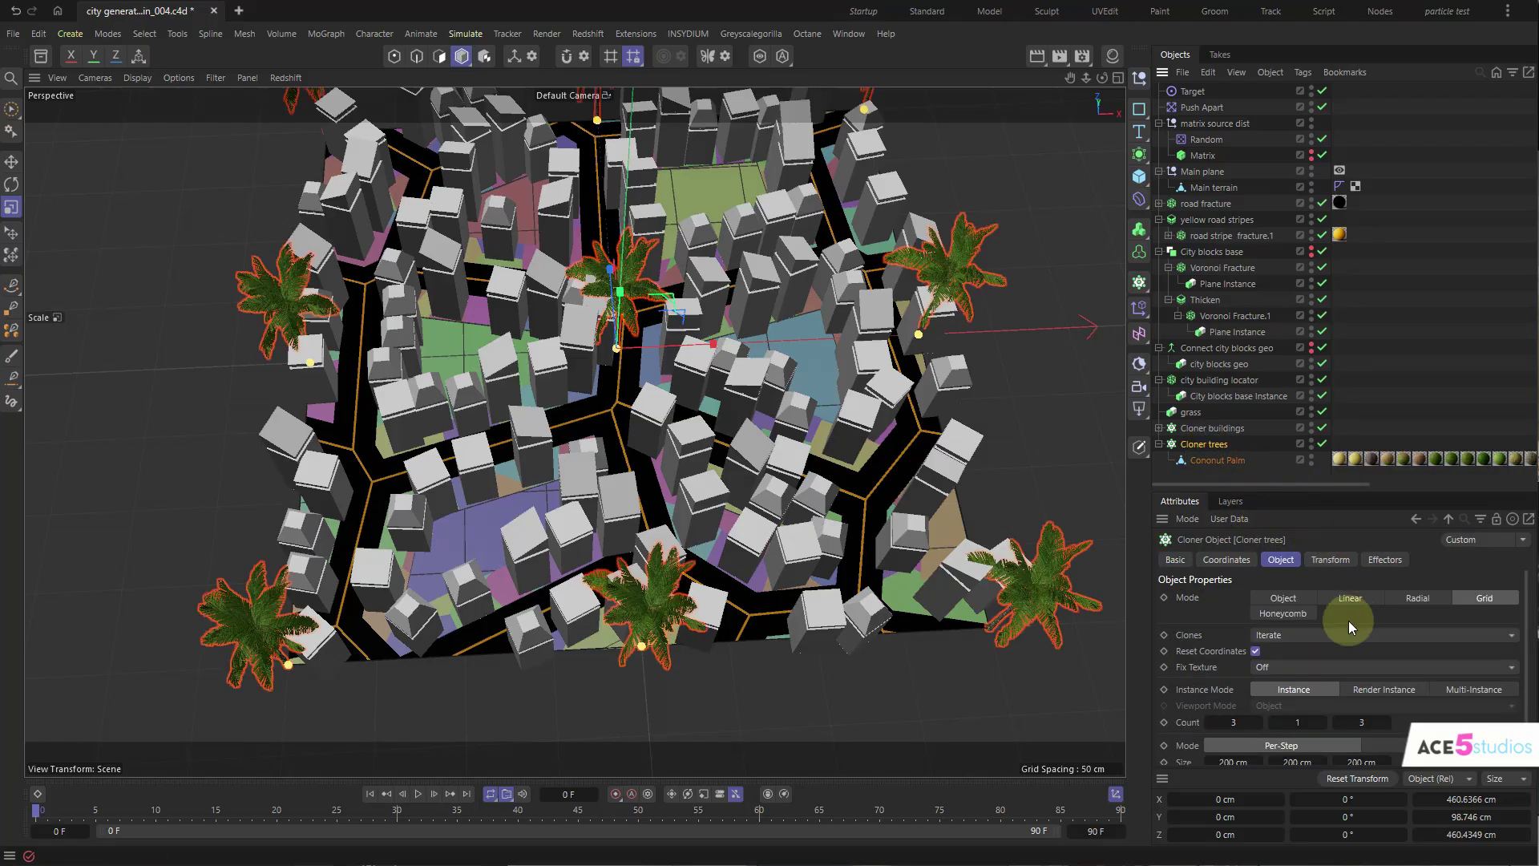
click(1280, 600)
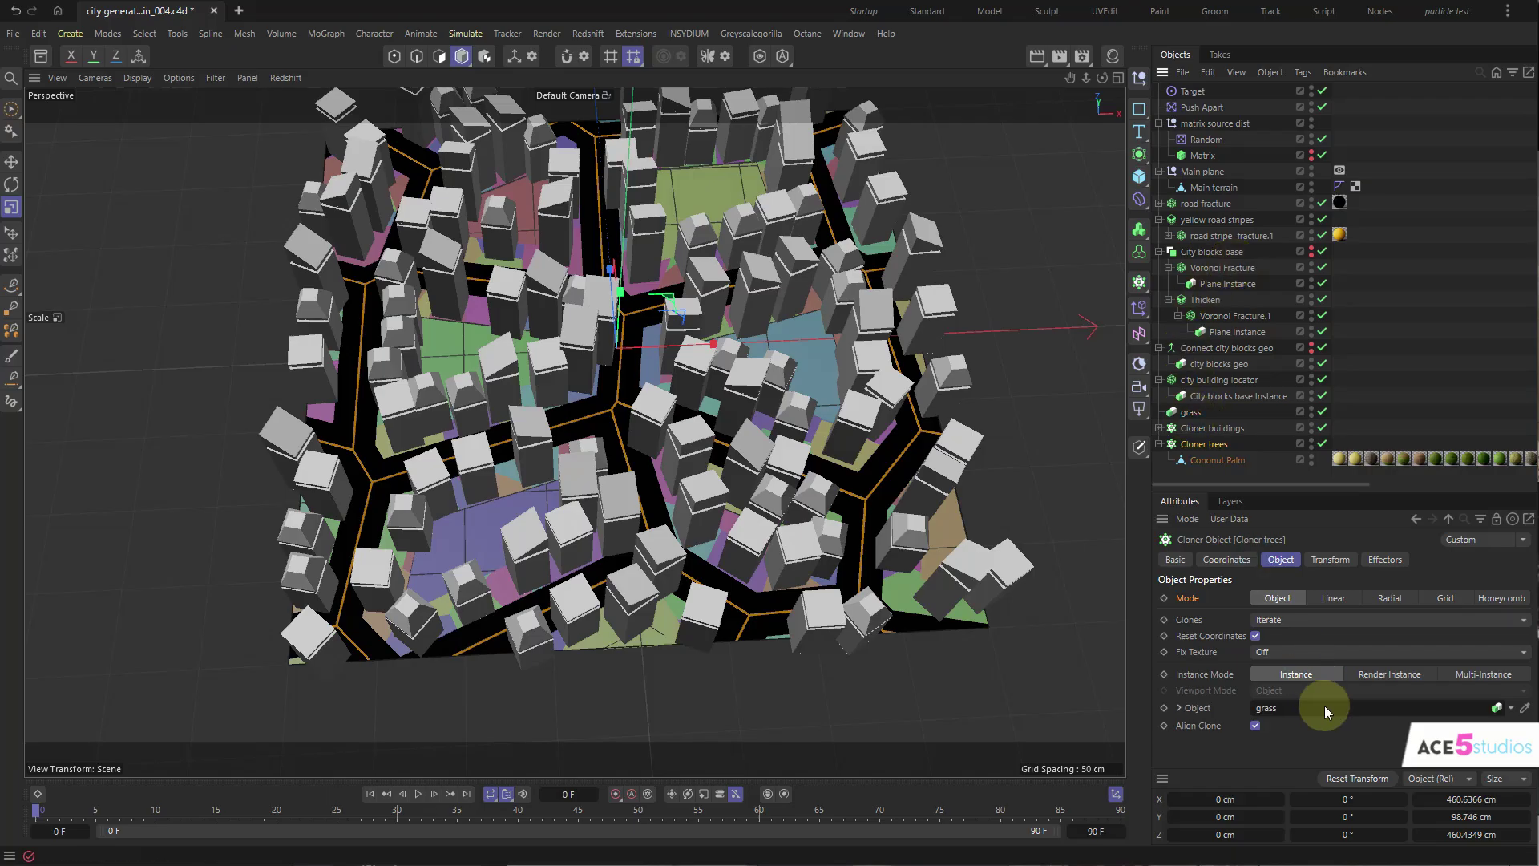
alt+drag(757, 397, 742, 337)
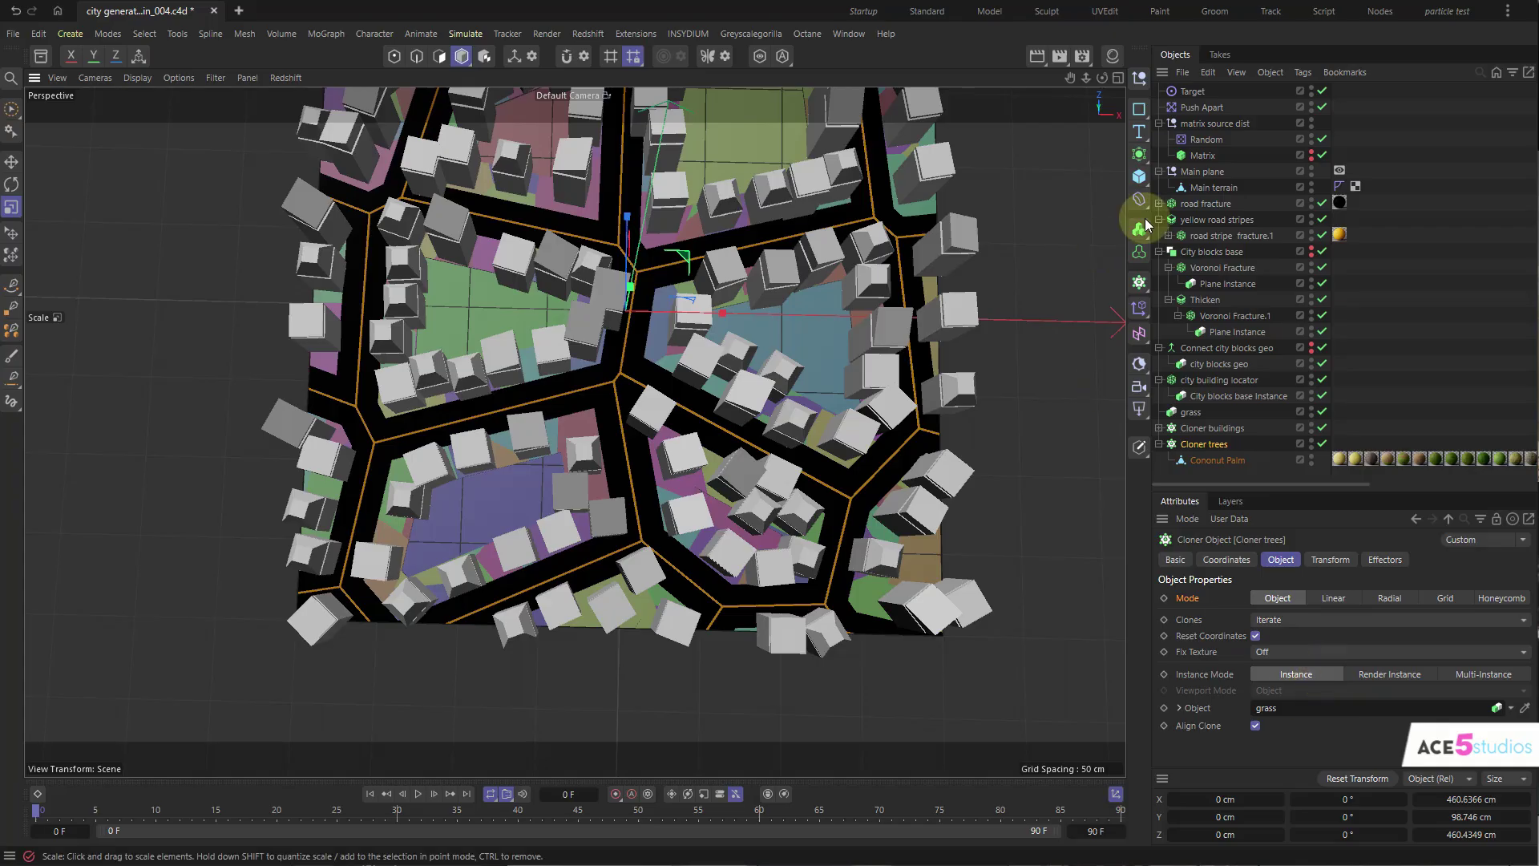
- Wrap the grass instance in a Connect object and use that Connect as the distribution object of Cloner trees
click(1194, 413)
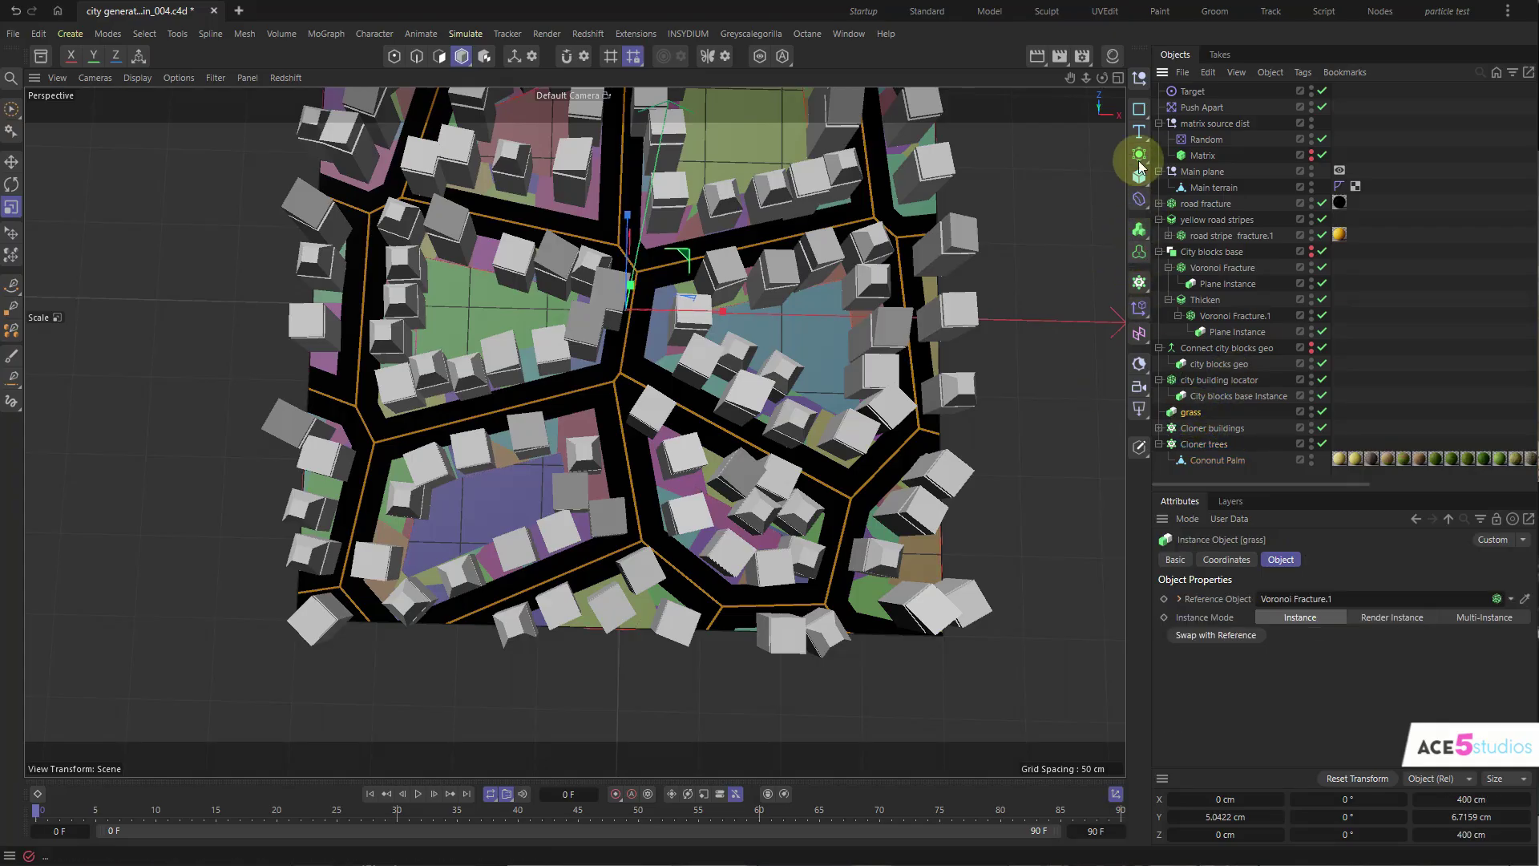
drag(1139, 154, 1263, 241)
alt+click(1230, 307)
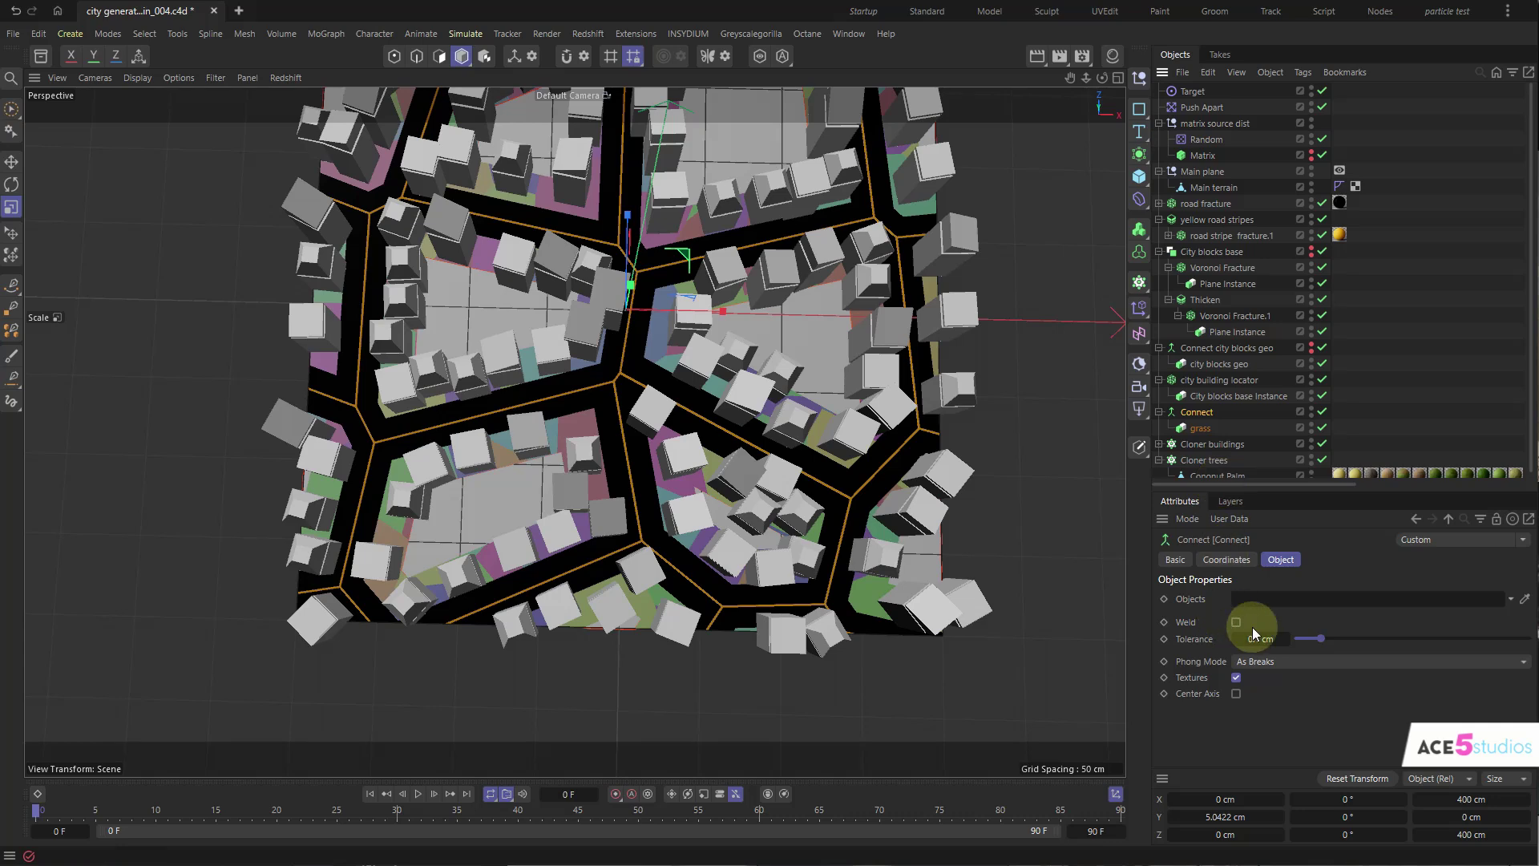
scroll(1226, 409, down, 1)
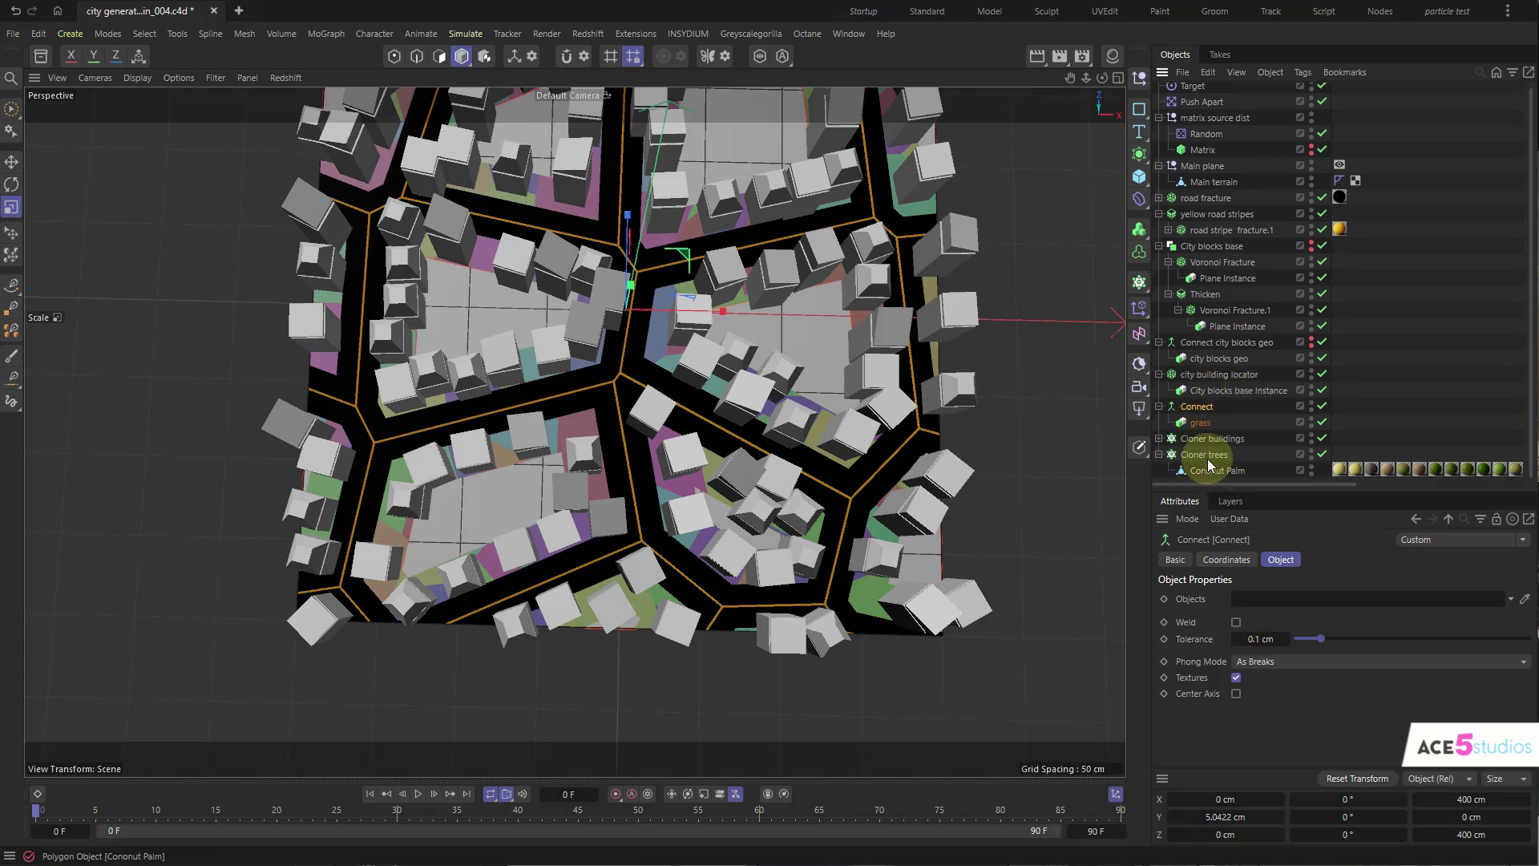
click(1203, 455)
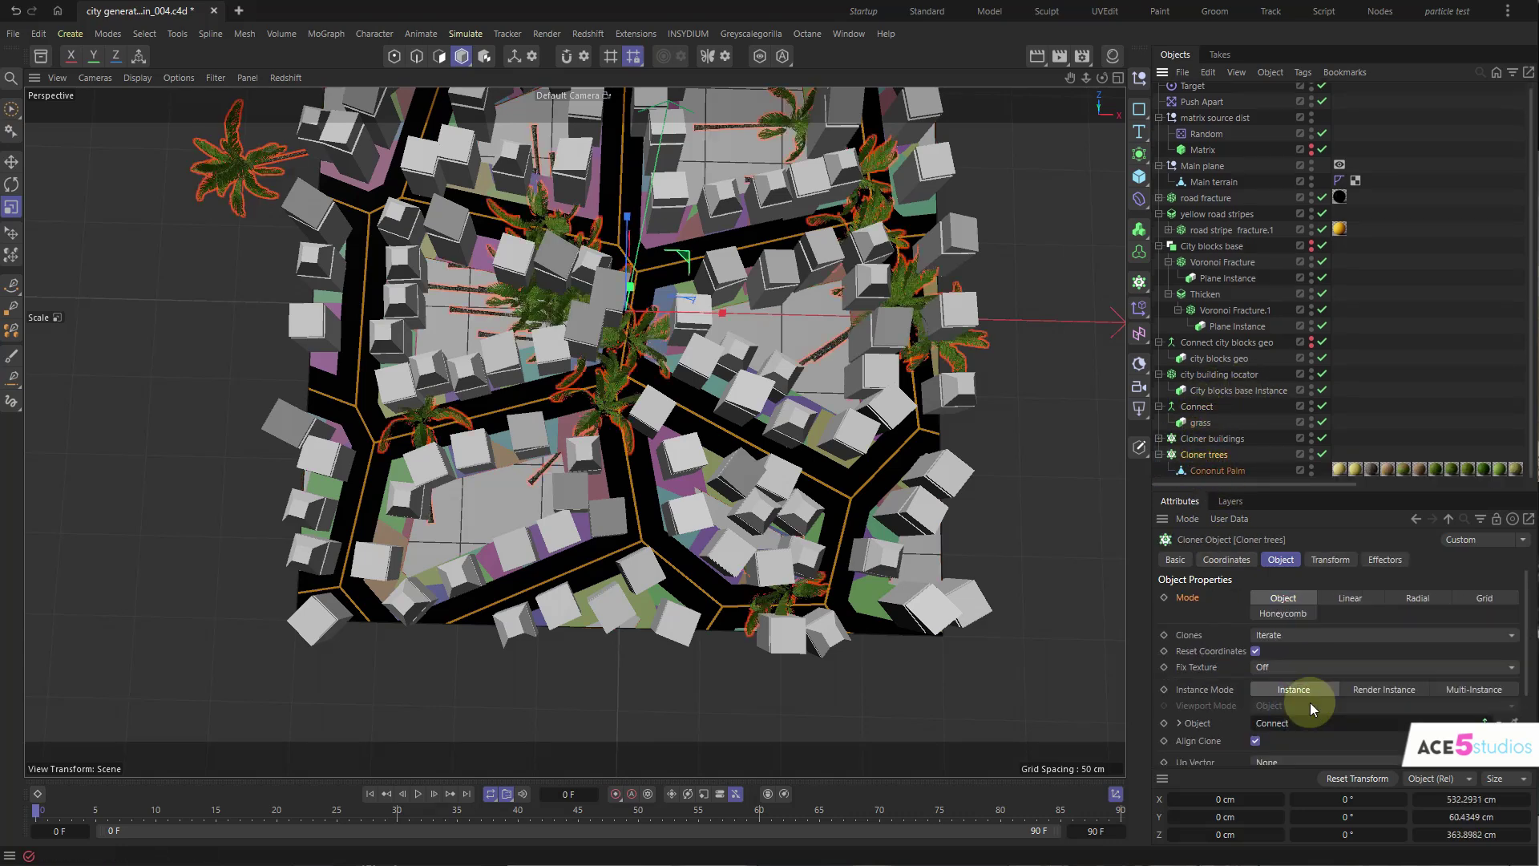
- Set the transform pitch rotation (R.P) of Cloner trees to -90° so the palms stand upright on the blocks
alt+drag(751, 495, 779, 387)
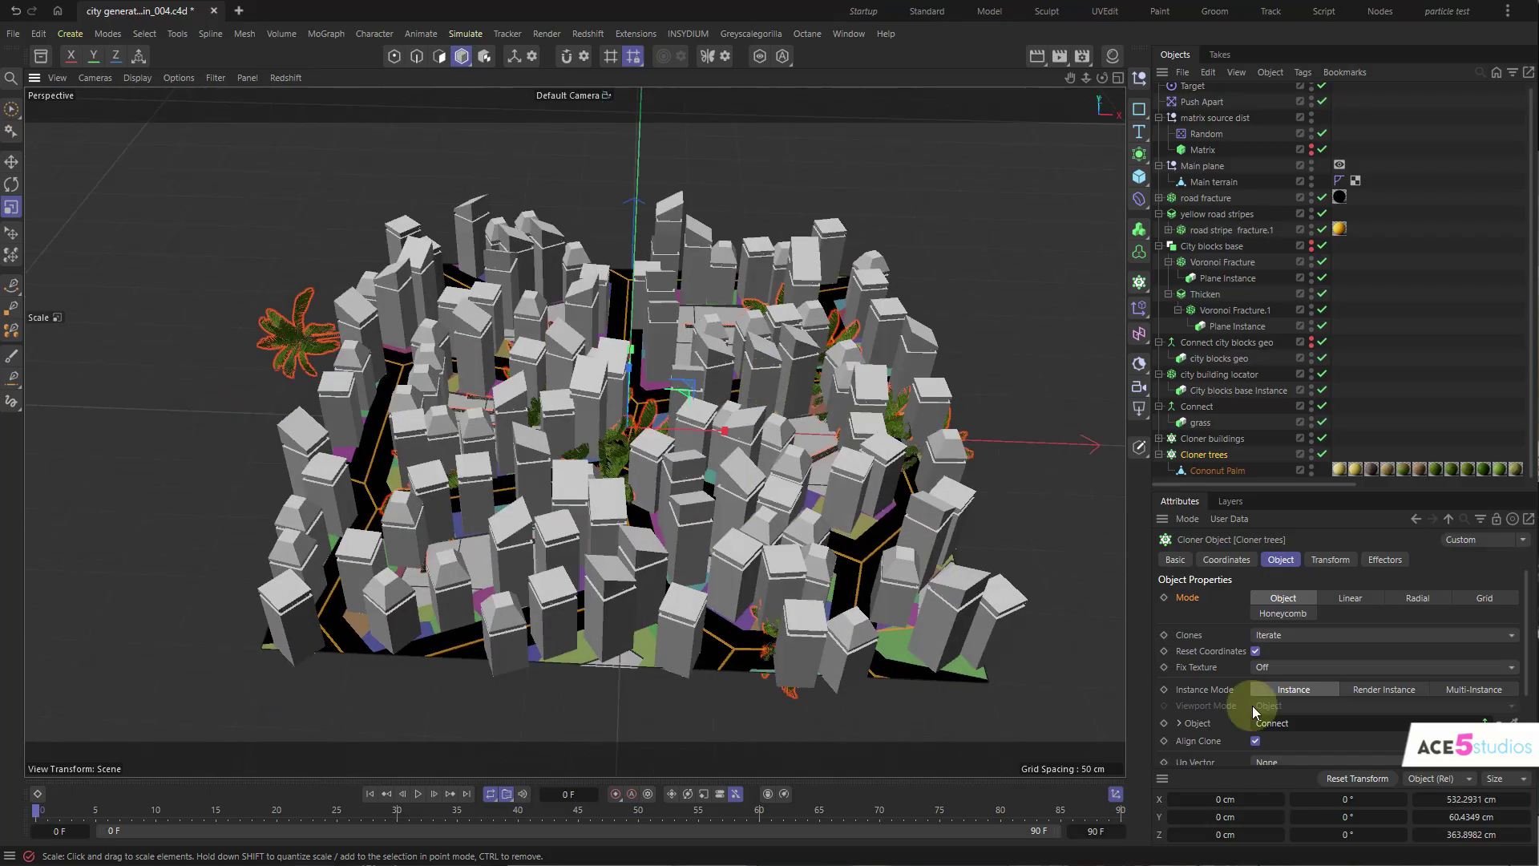
drag(1380, 488, 1374, 239)
click(1330, 312)
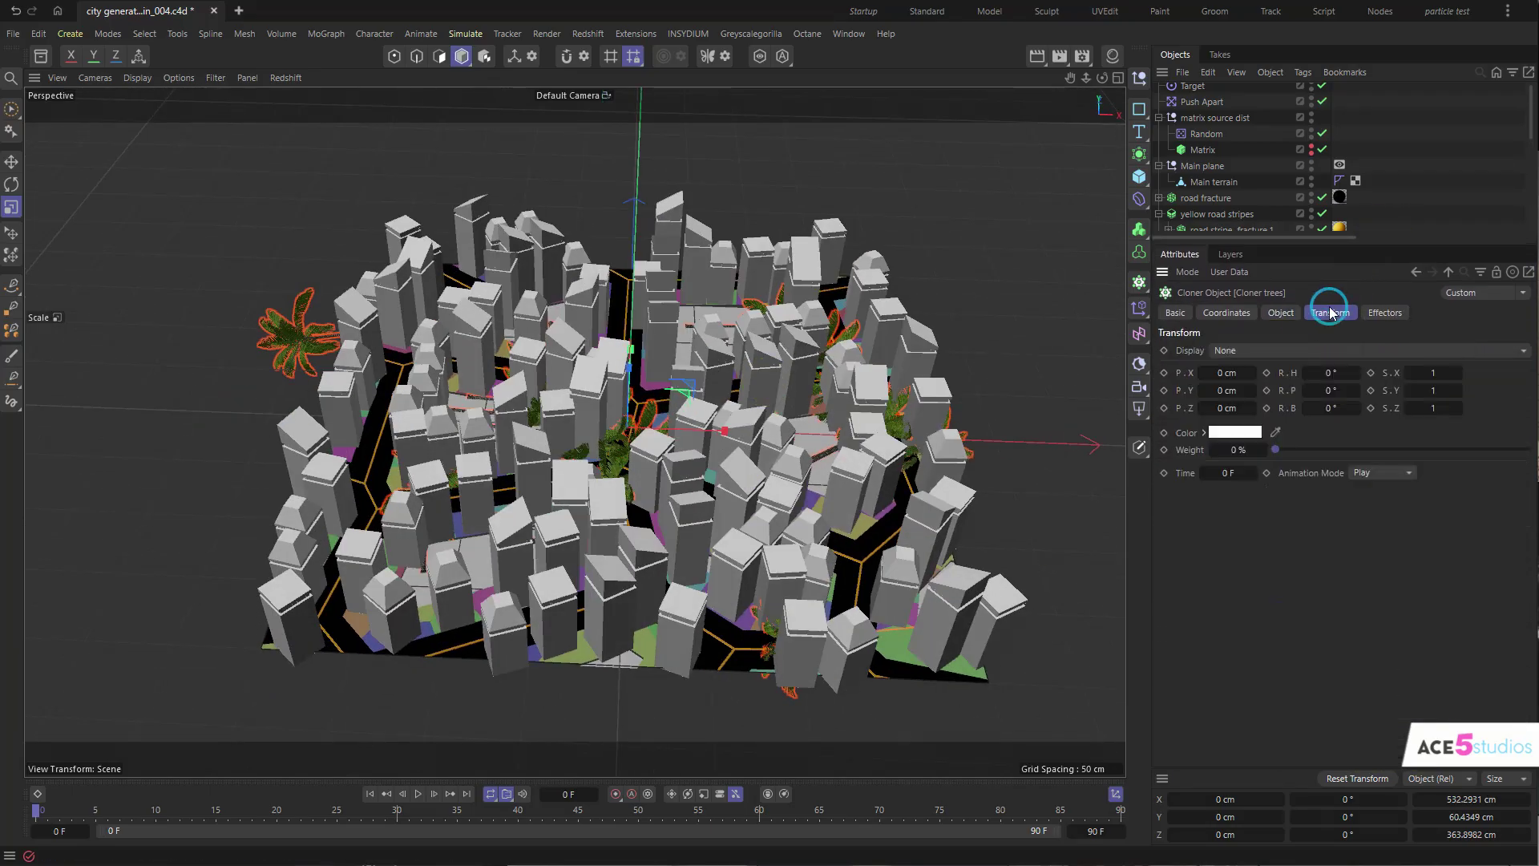
drag(1329, 391, 1321, 389)
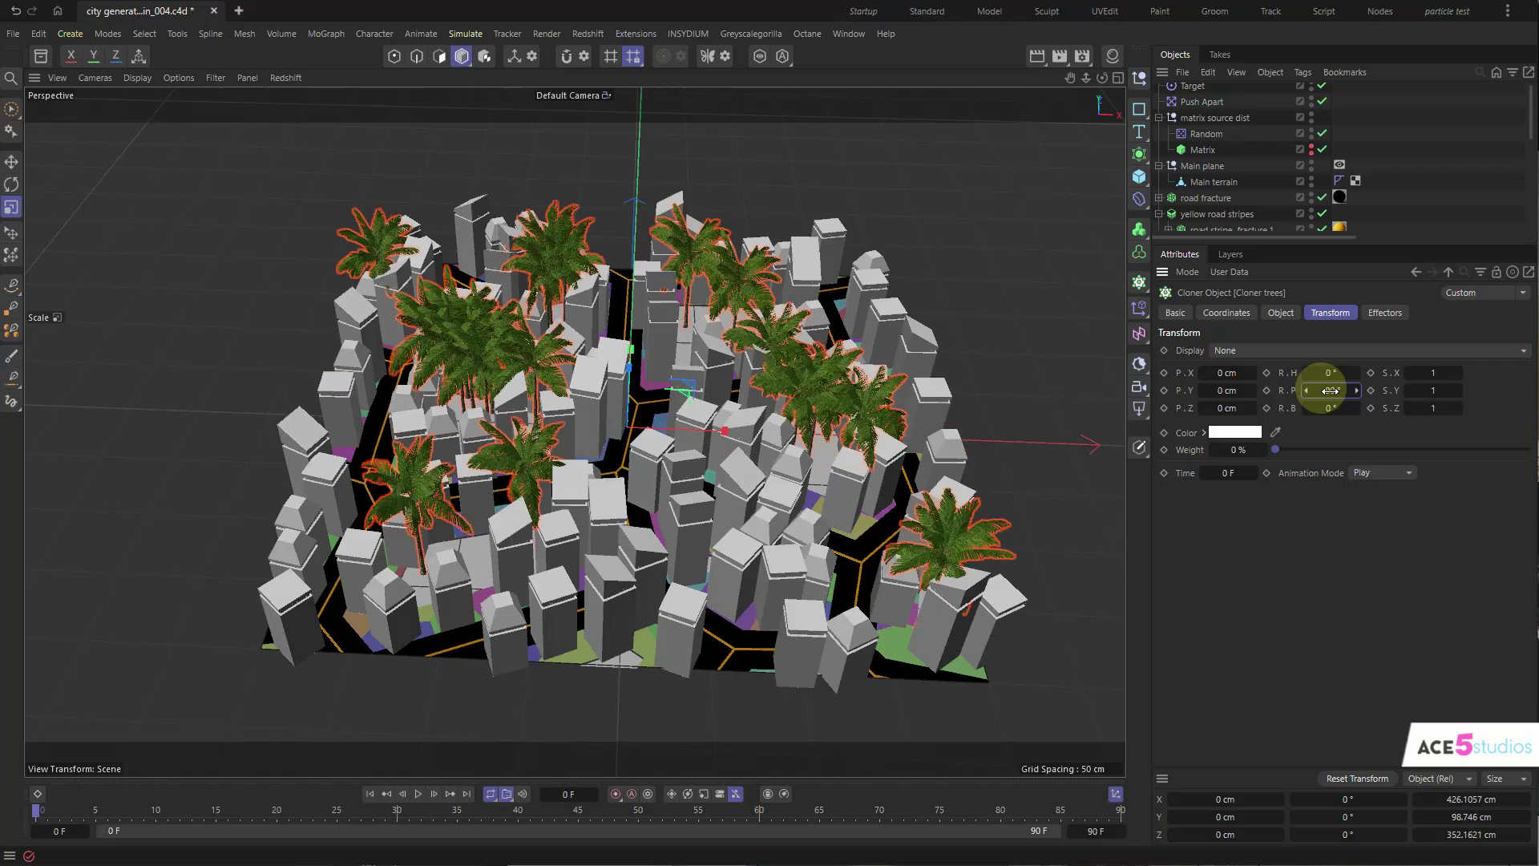
alt+drag(503, 474, 864, 392)
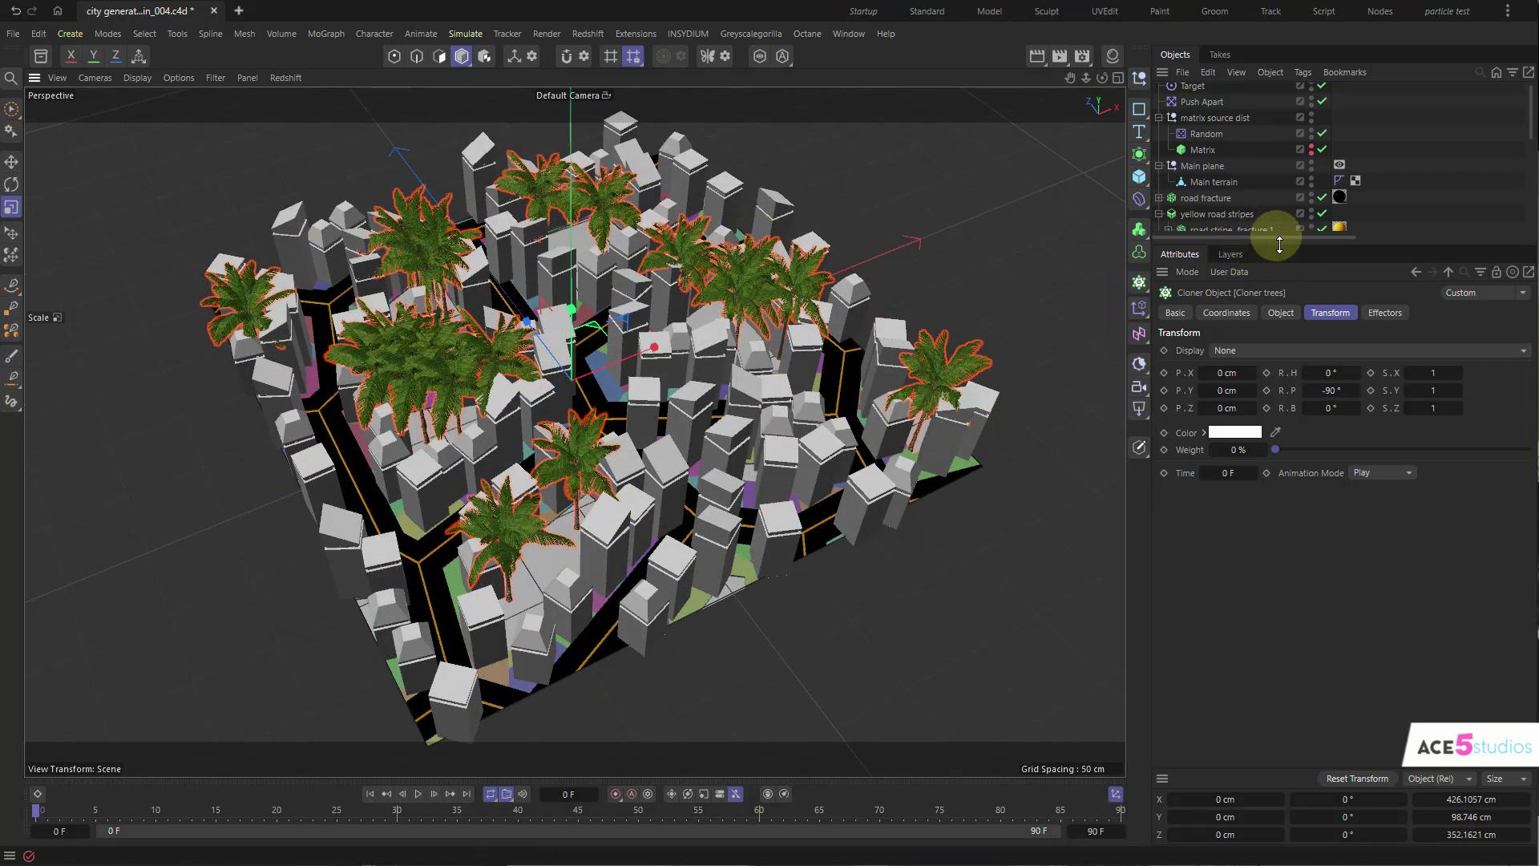
drag(1279, 245, 1281, 437)
alt+drag(641, 357, 645, 431)
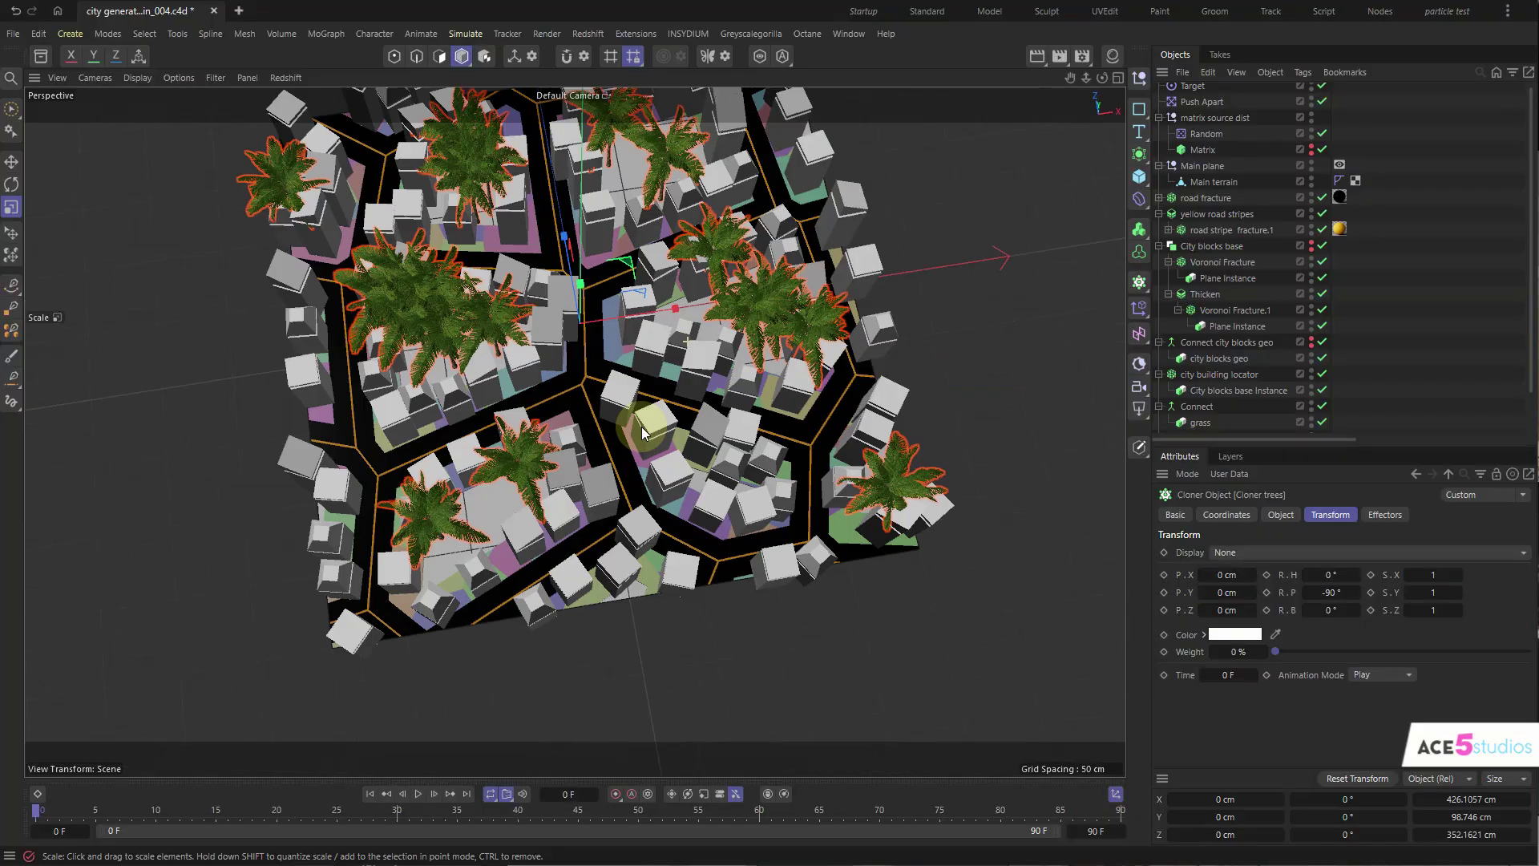
- Scale the Coconut Palm inside Cloner trees down uniformly to about 63 cm tall
scroll(1233, 401, down, 2)
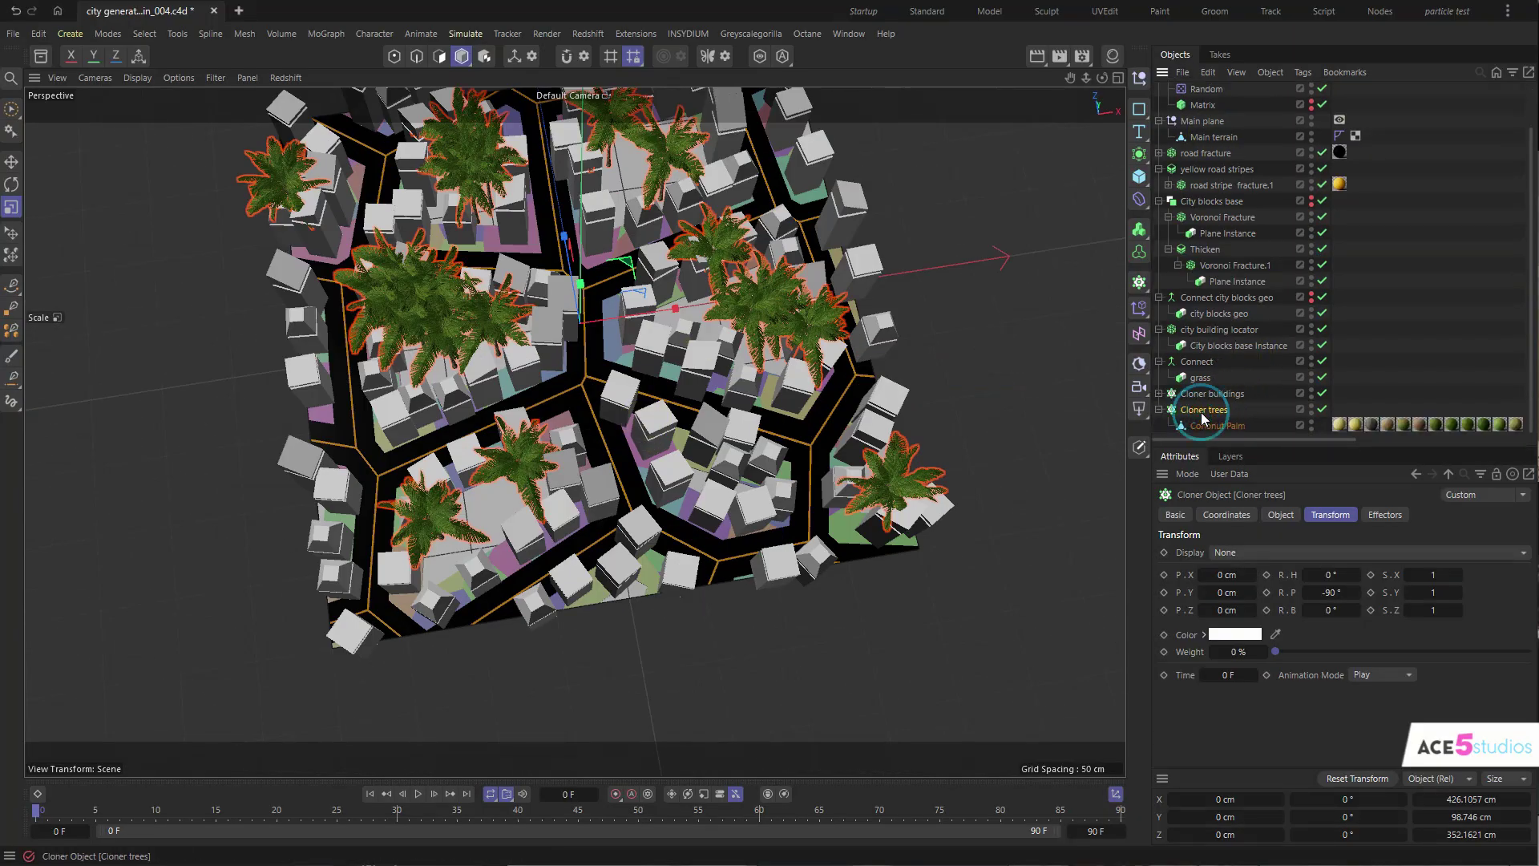
key(t)
drag(1006, 266, 776, 321)
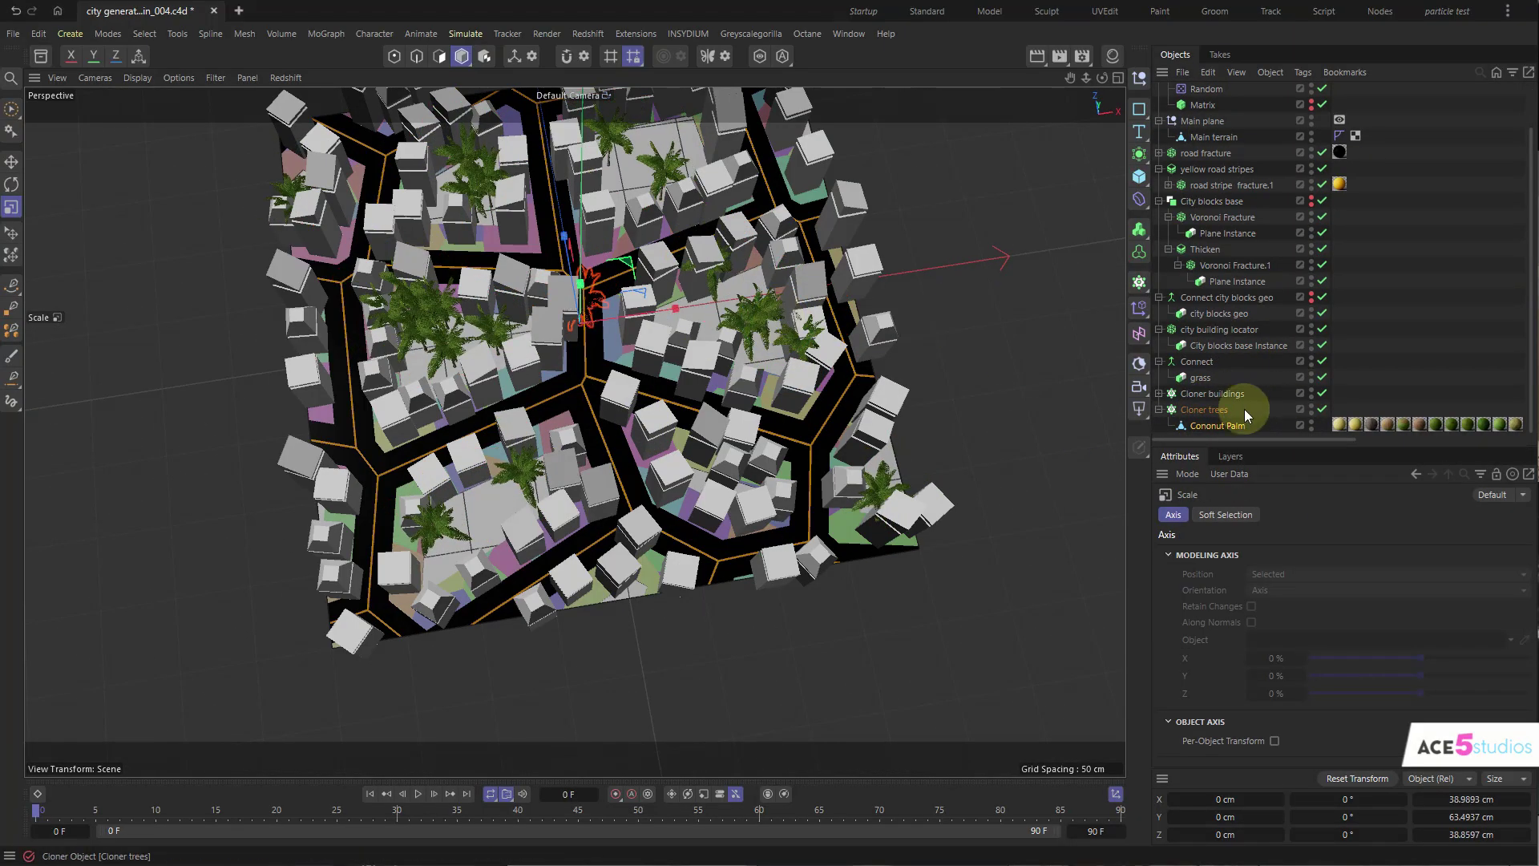
- Raise the clone count of Cloner trees to 91
click(1211, 409)
click(1280, 515)
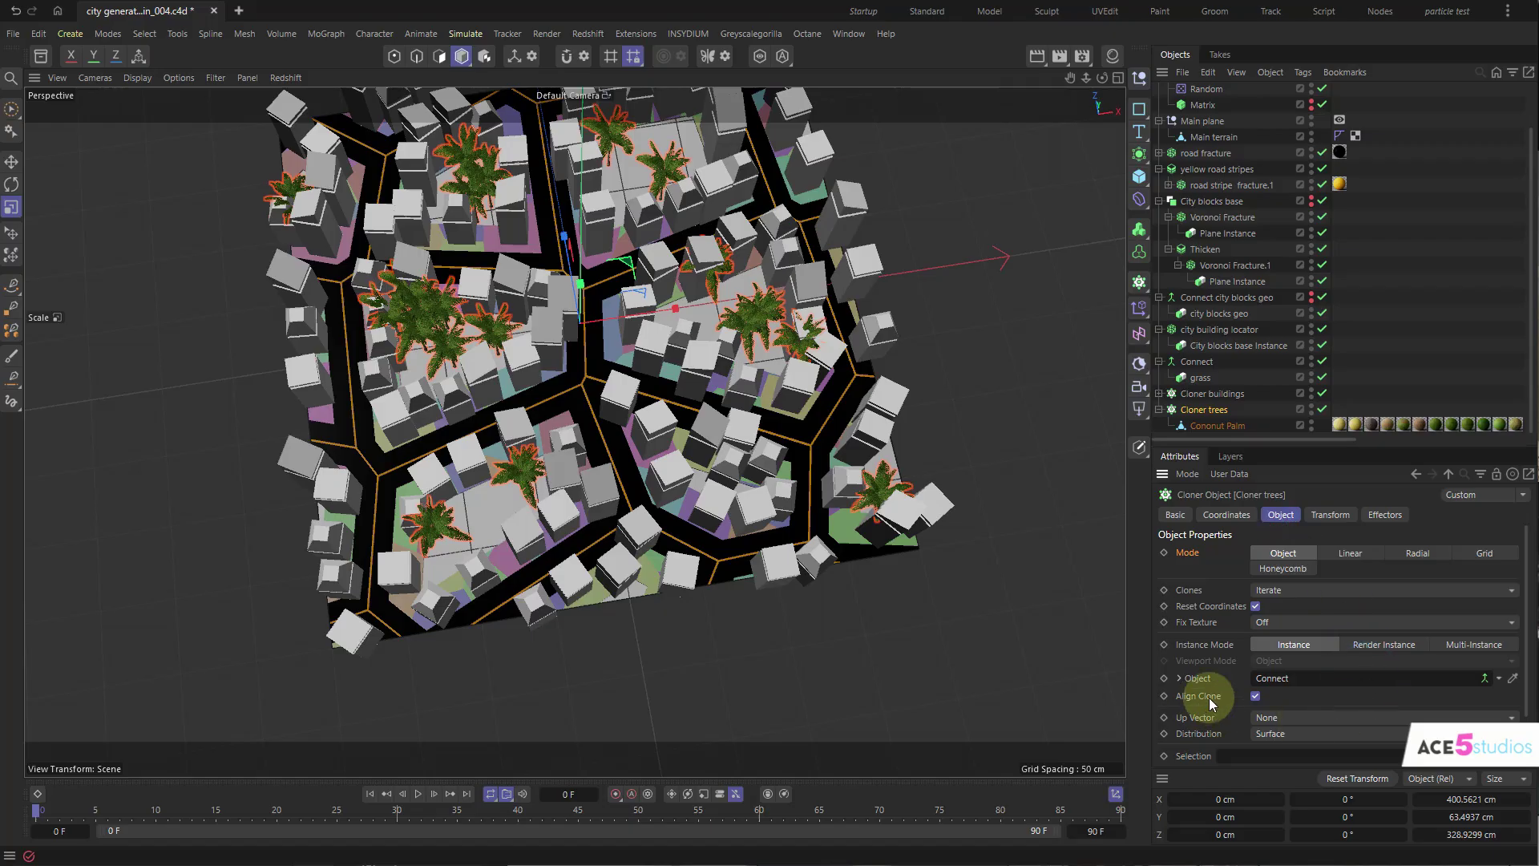
scroll(1211, 703, down, 2)
drag(1259, 756, 1259, 699)
alt+drag(594, 350, 683, 252)
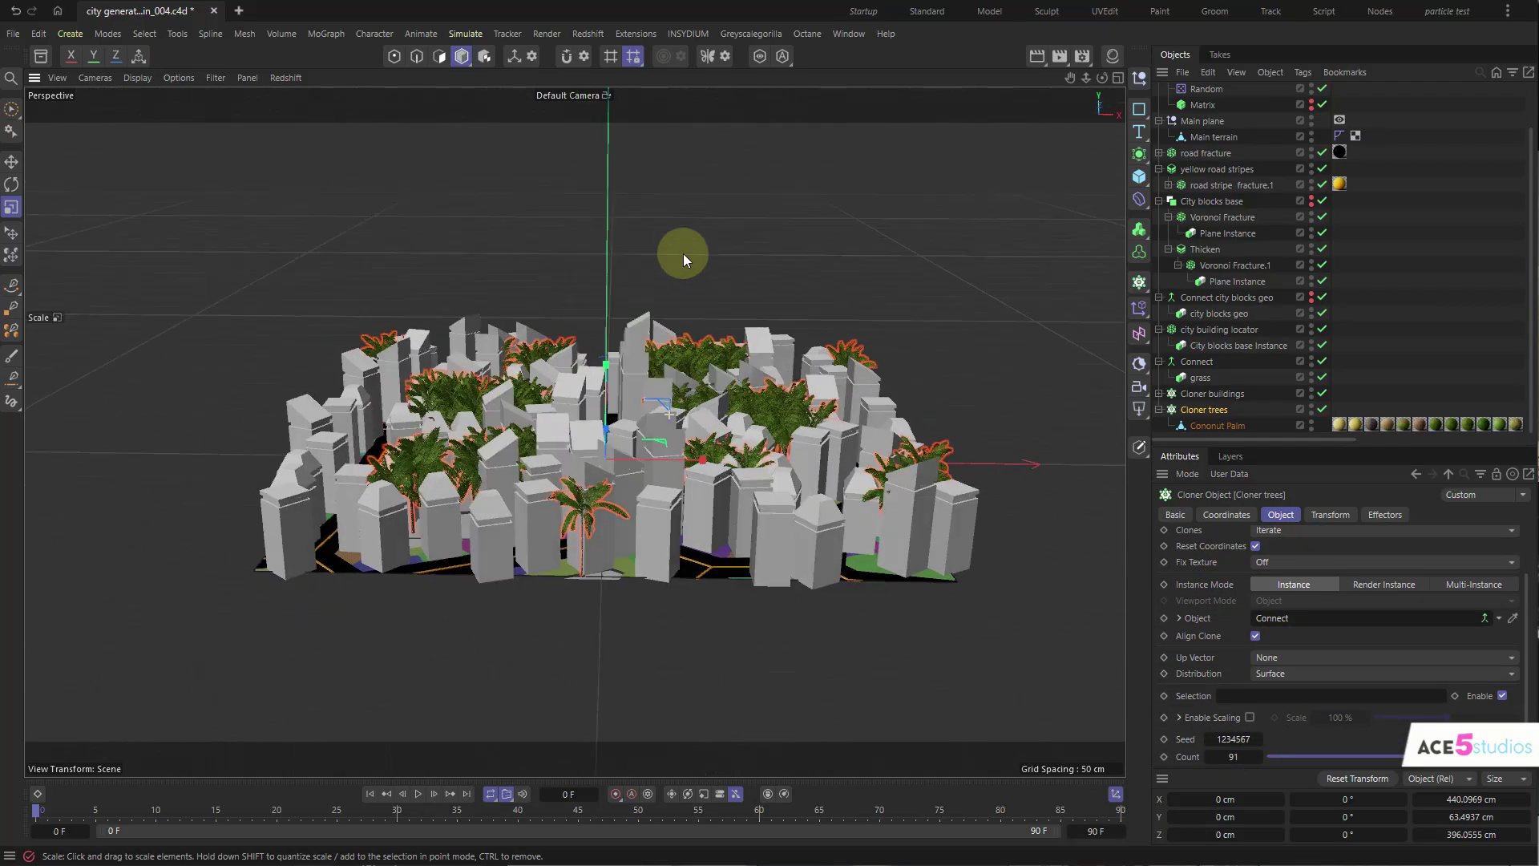
- Extrude the Main terrain's outer edge on the positive X side outward along X to enlarge the city
click(1268, 144)
alt+drag(657, 417, 728, 469)
alt+middle_drag(728, 469, 542, 443)
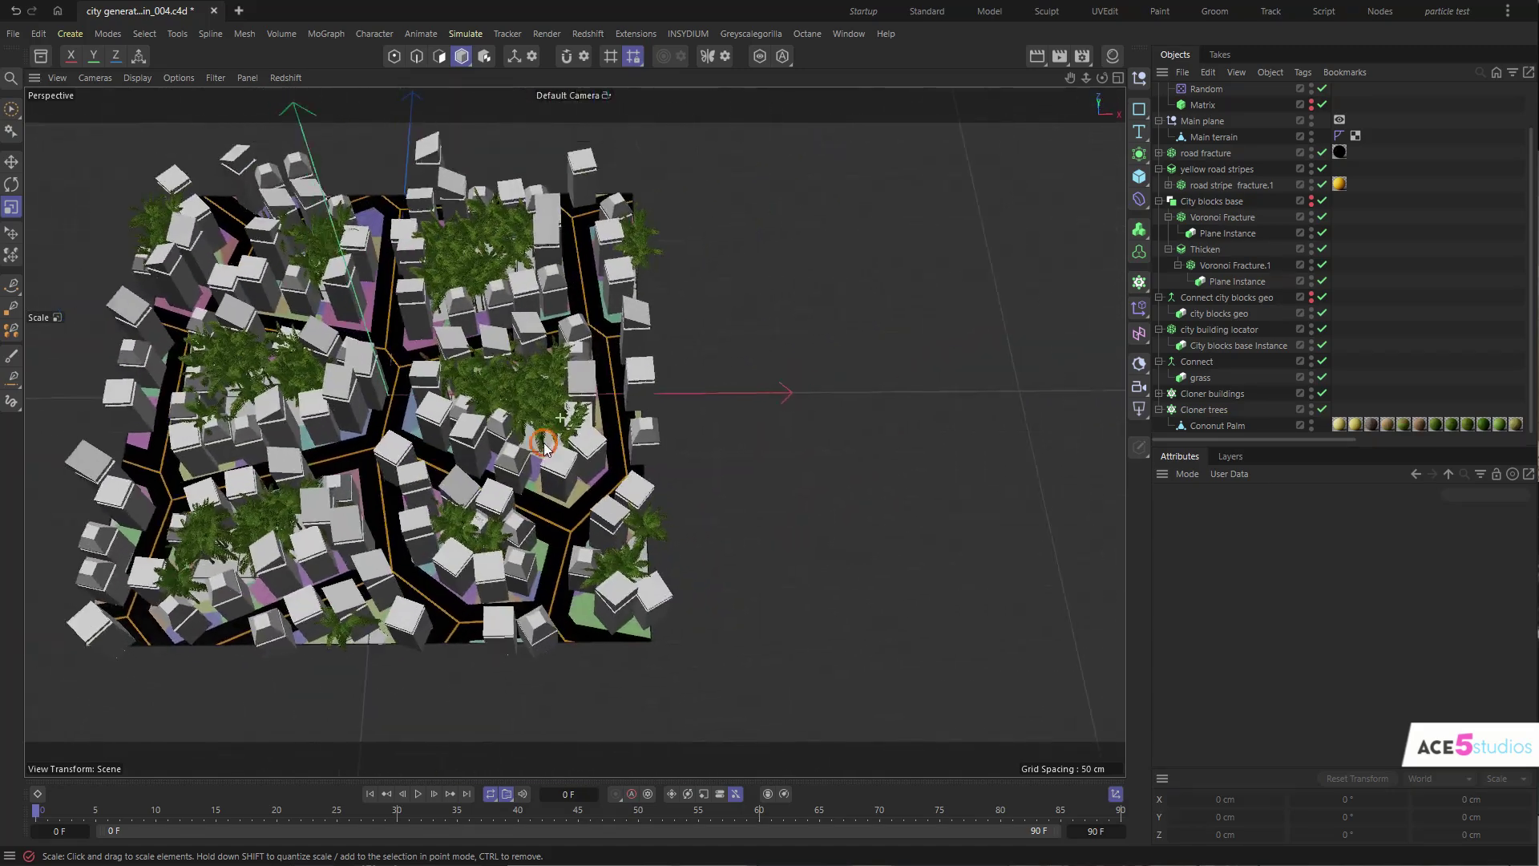
alt+right_drag(542, 443, 505, 442)
click(1222, 135)
click(641, 391)
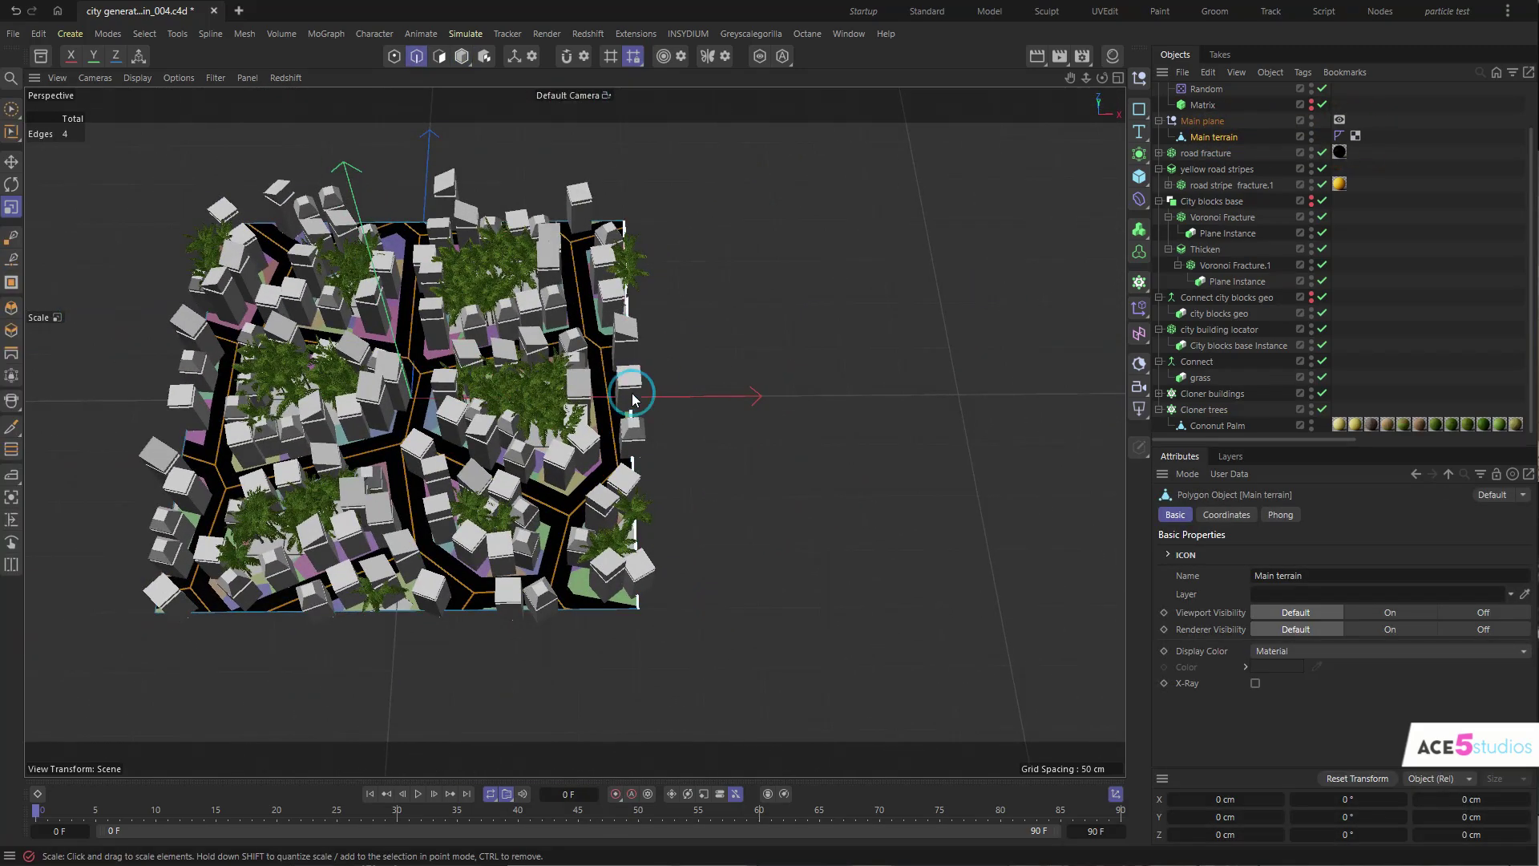
key(e)
drag(589, 396, 916, 398)
- Extrude the 400 cm front edge of the Main terrain outward along Z to about -605 cm
alt+drag(425, 641, 524, 564)
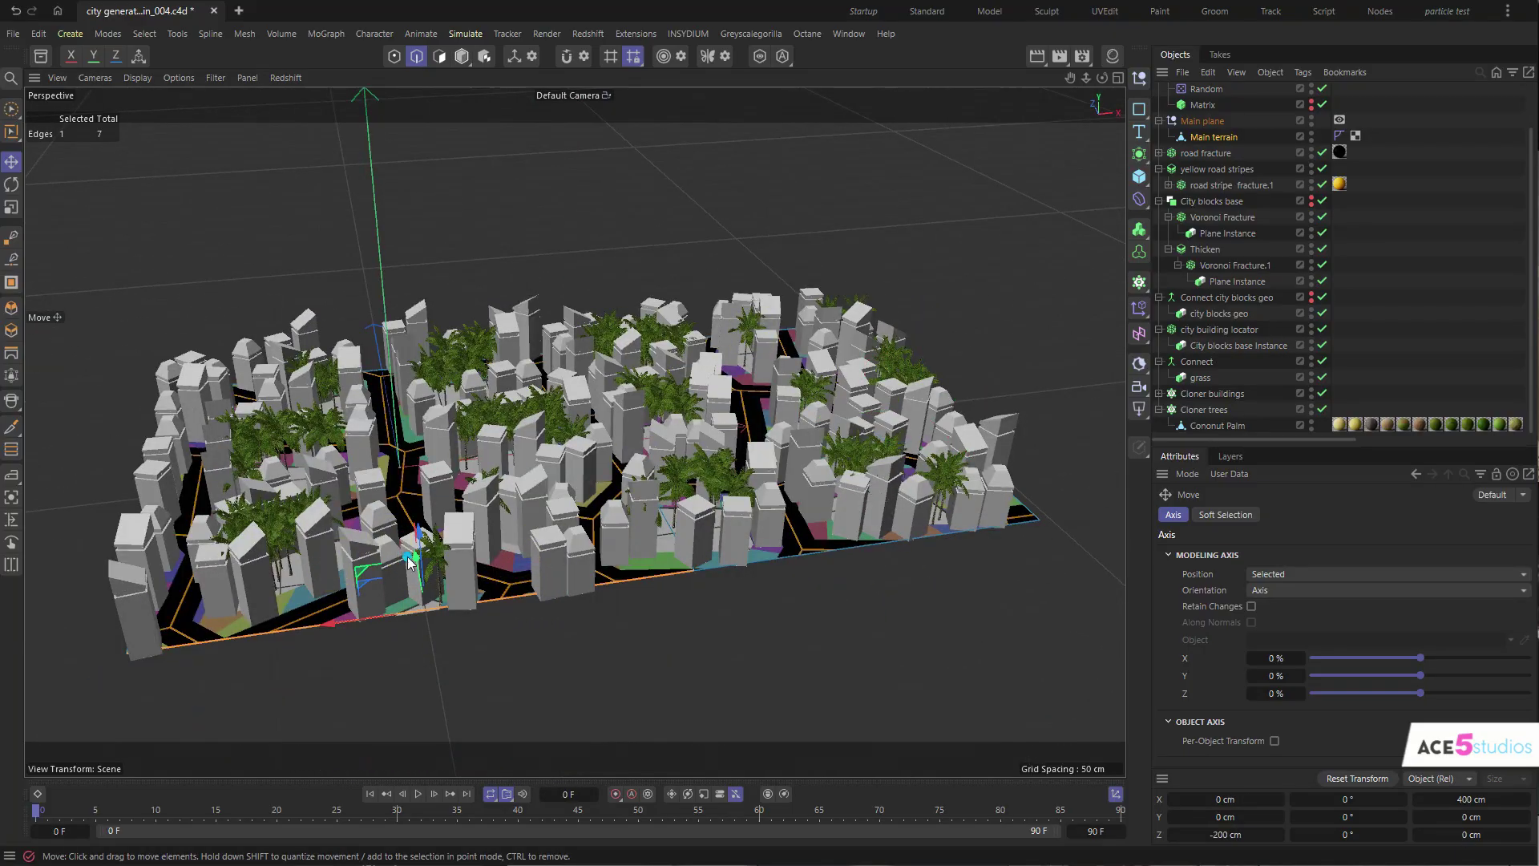
alt+drag(407, 559, 340, 523)
ctrl+drag(438, 573, 199, 170)
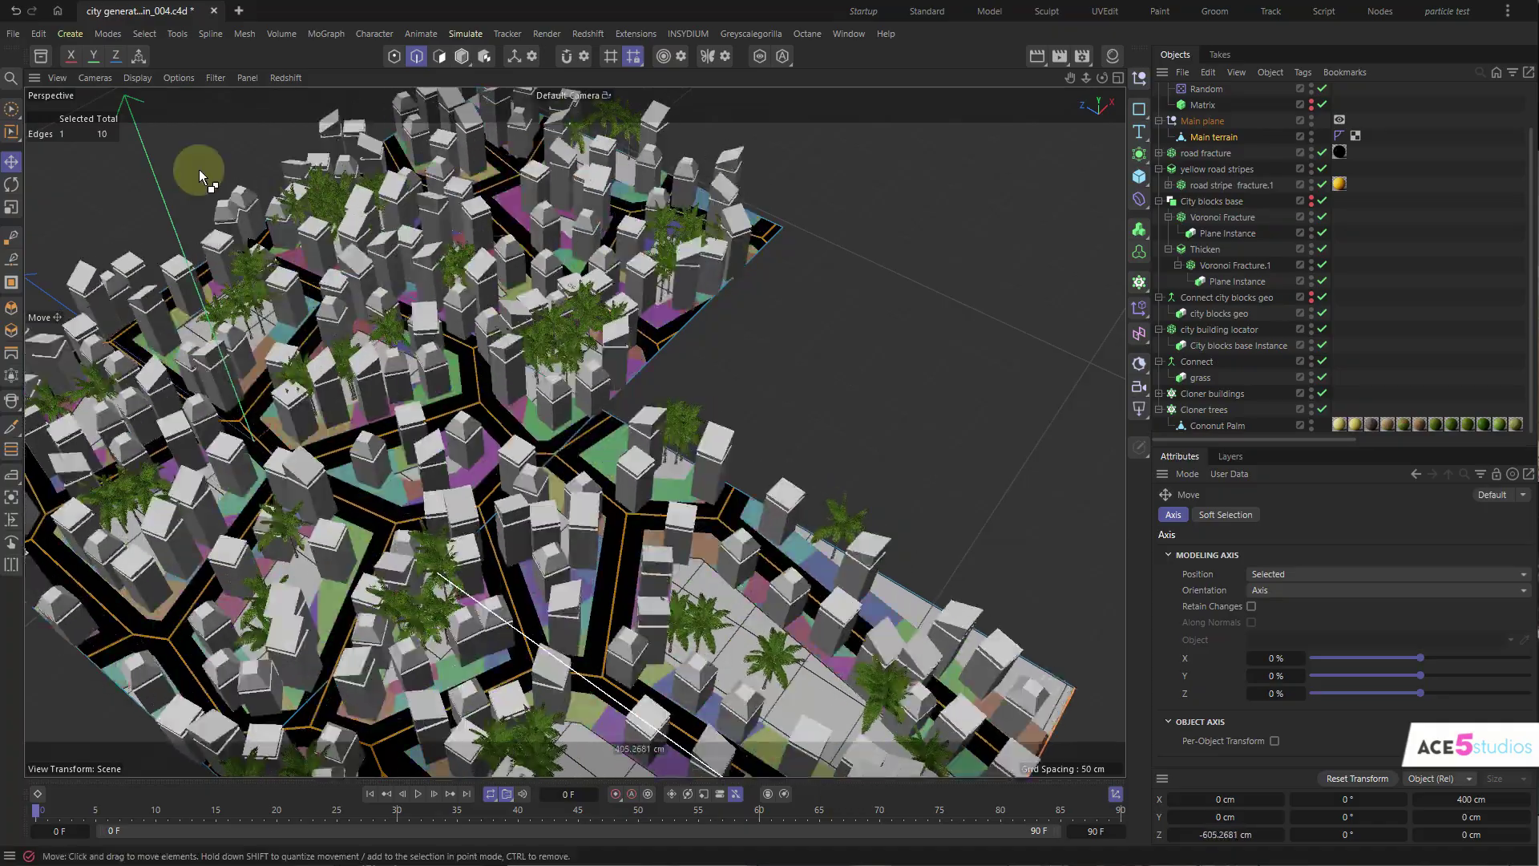
- Examine how roads, buildings and palms fill the extended L-shaped city from several angles and distances
alt+drag(551, 387, 510, 449)
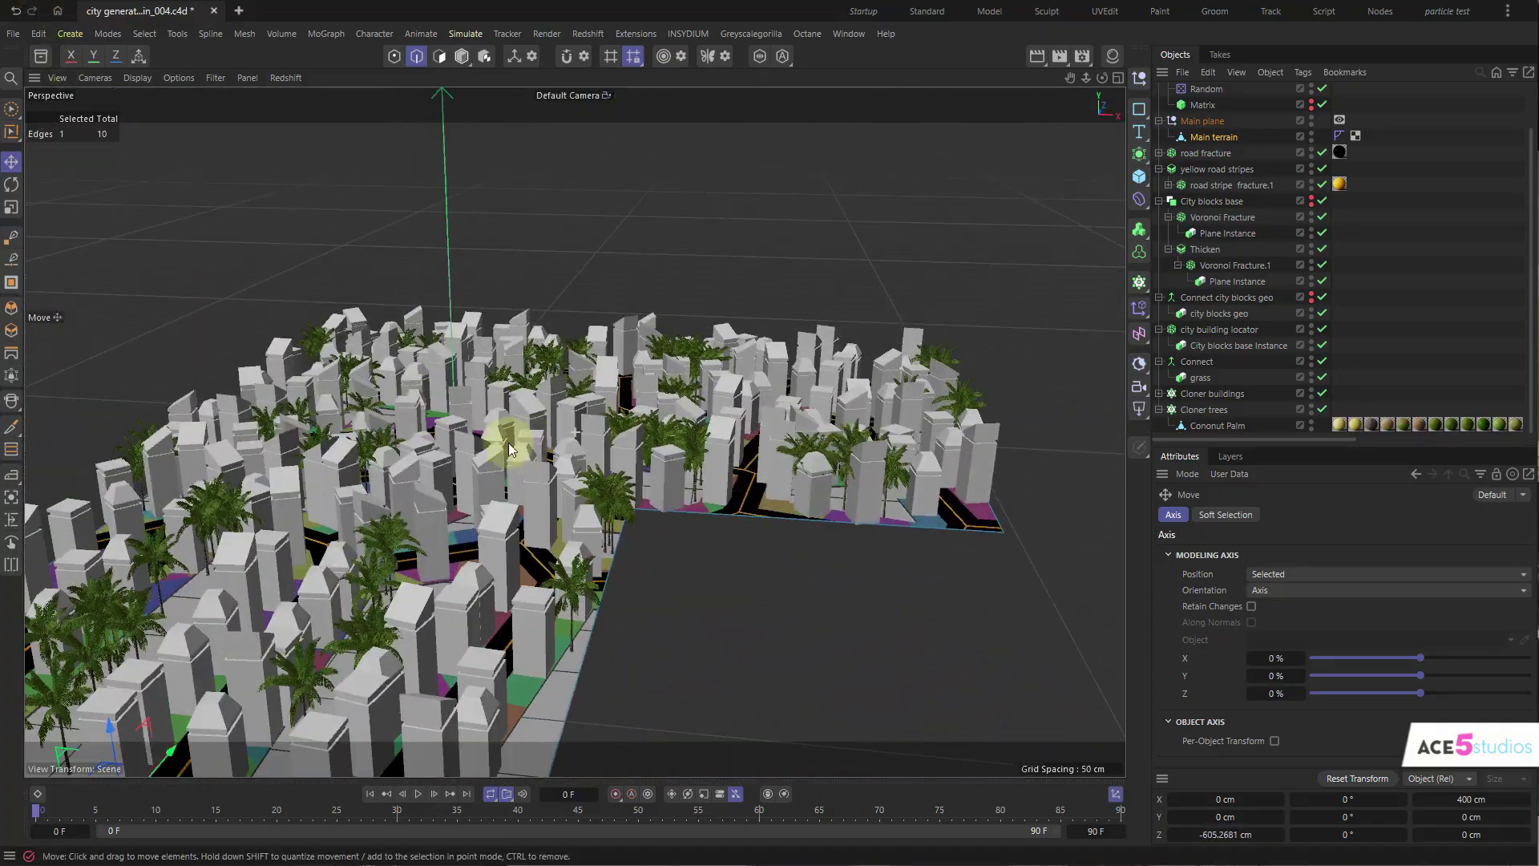
alt+drag(614, 443, 525, 410)
scroll(528, 427, down, 5)
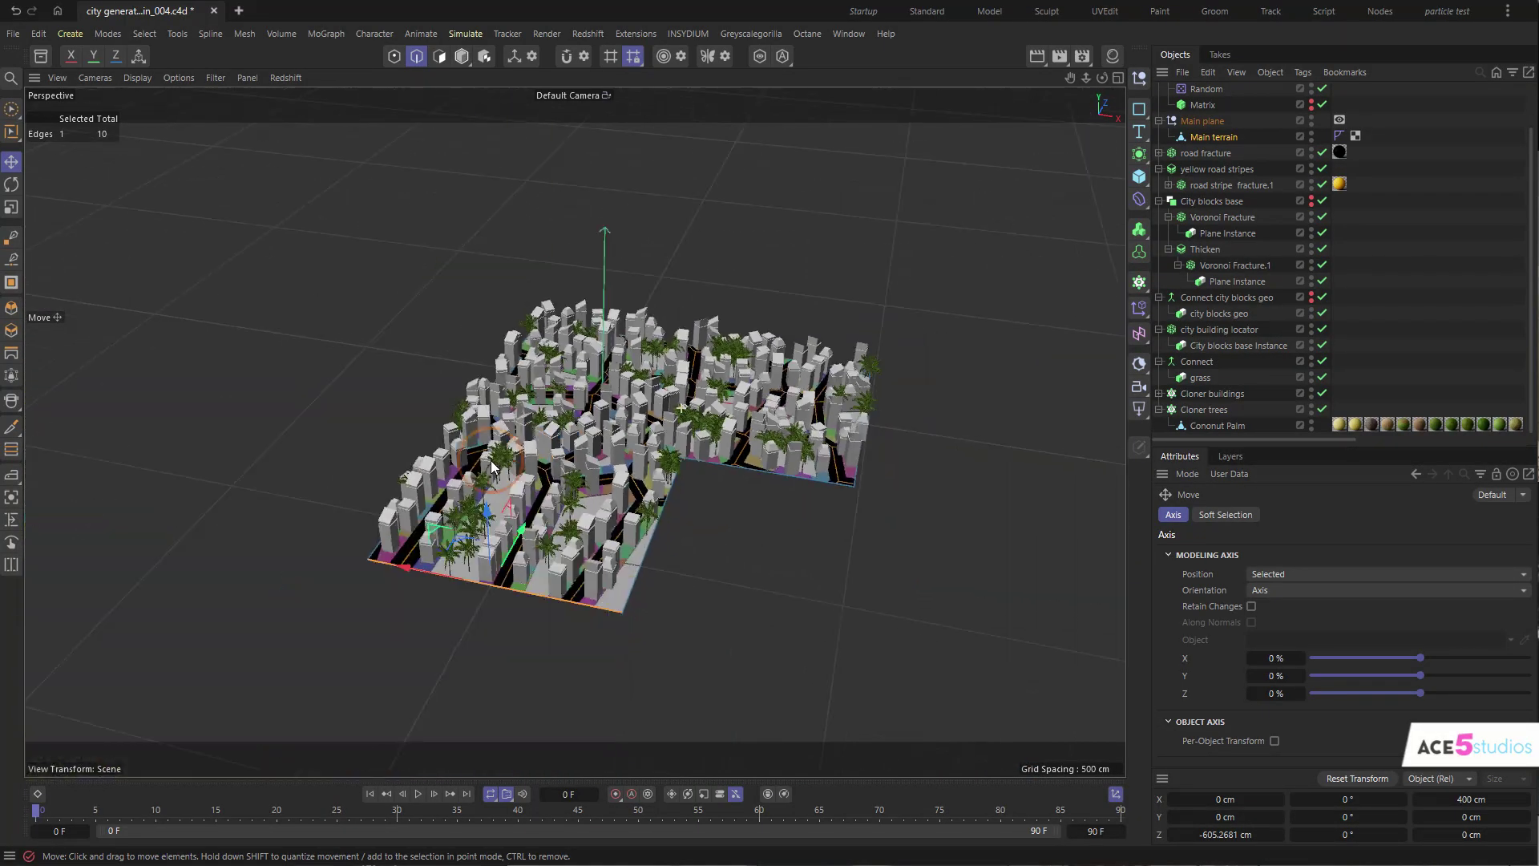
mouse_move(608, 489)
alt+mouse_down()
mouse_move(709, 430)
mouse_move(624, 529)
mouse_move(618, 510)
alt+mouse_up()
scroll(625, 531, up, 3)
scroll(669, 561, up, 4)
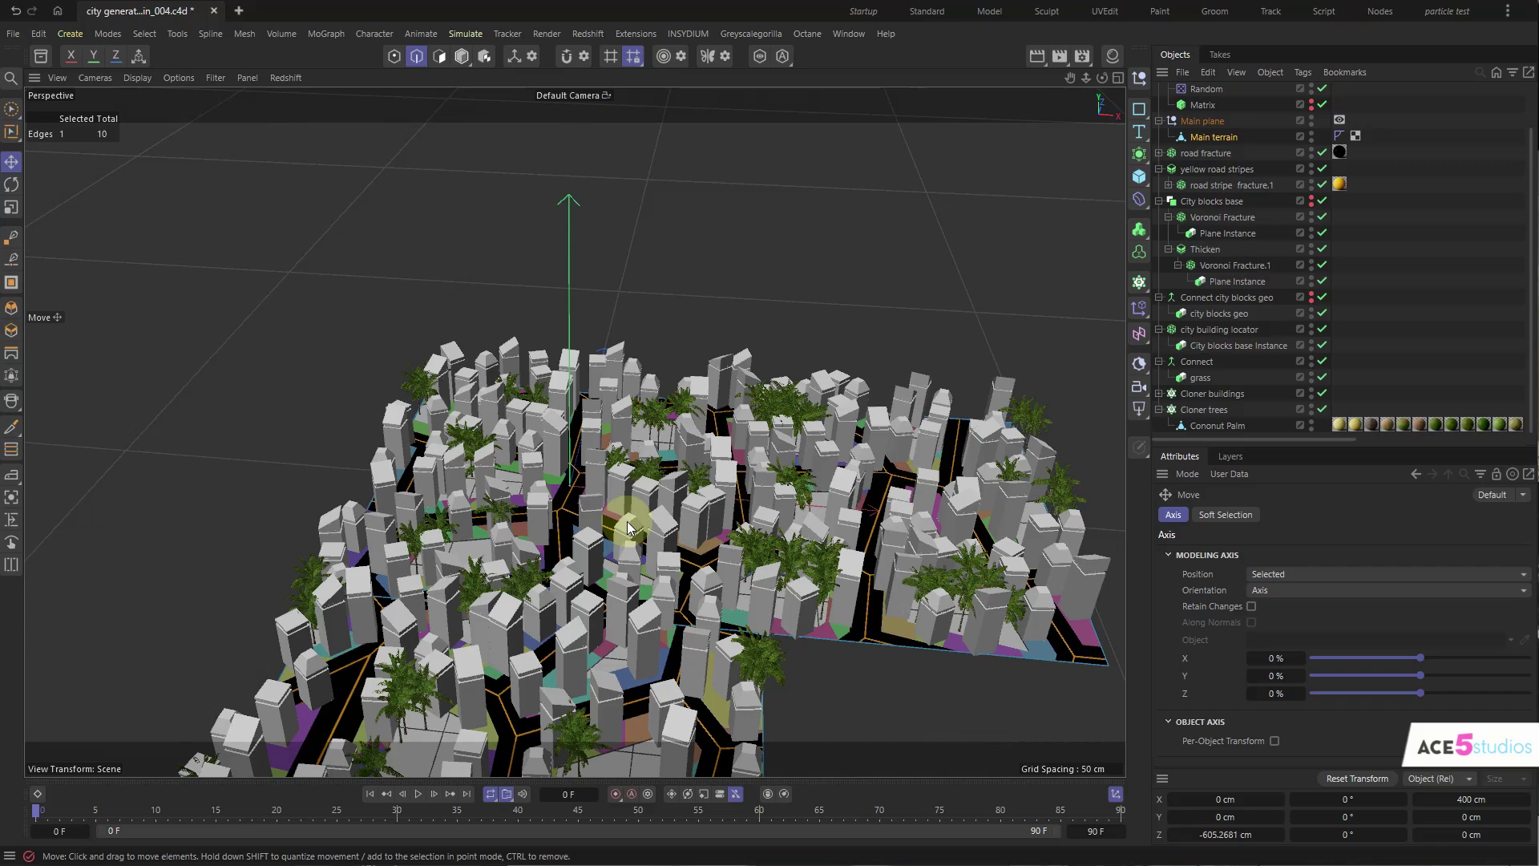
alt+drag(620, 463, 646, 537)
scroll(676, 469, up, 3)
scroll(675, 468, down, 4)
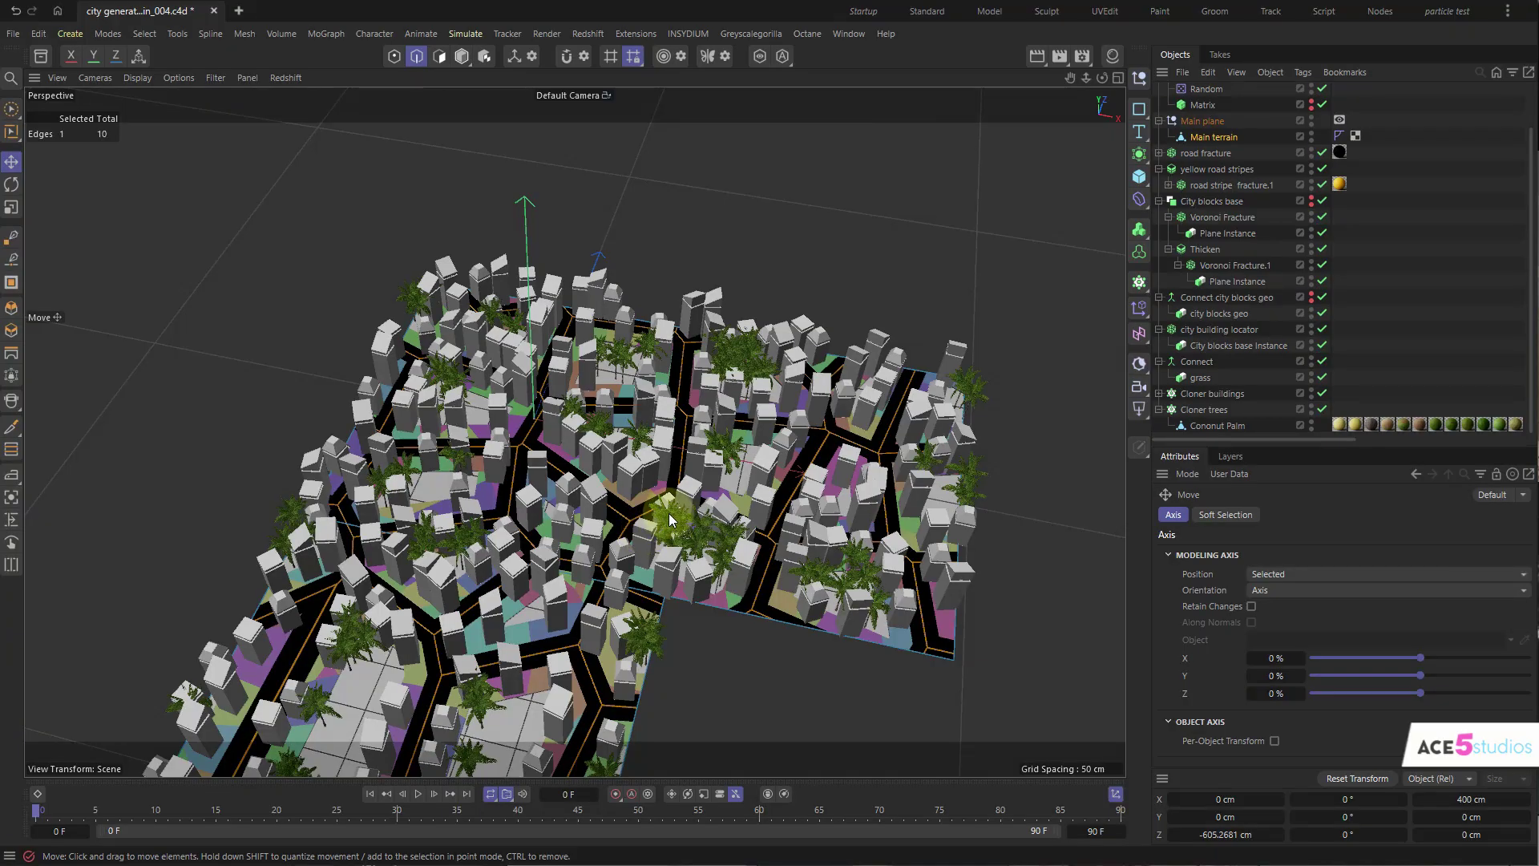
mouse_move(657, 549)
alt+mouse_down()
mouse_move(681, 440)
mouse_move(629, 447)
mouse_move(699, 478)
mouse_move(665, 565)
alt+mouse_up()
scroll(664, 565, up, 3)
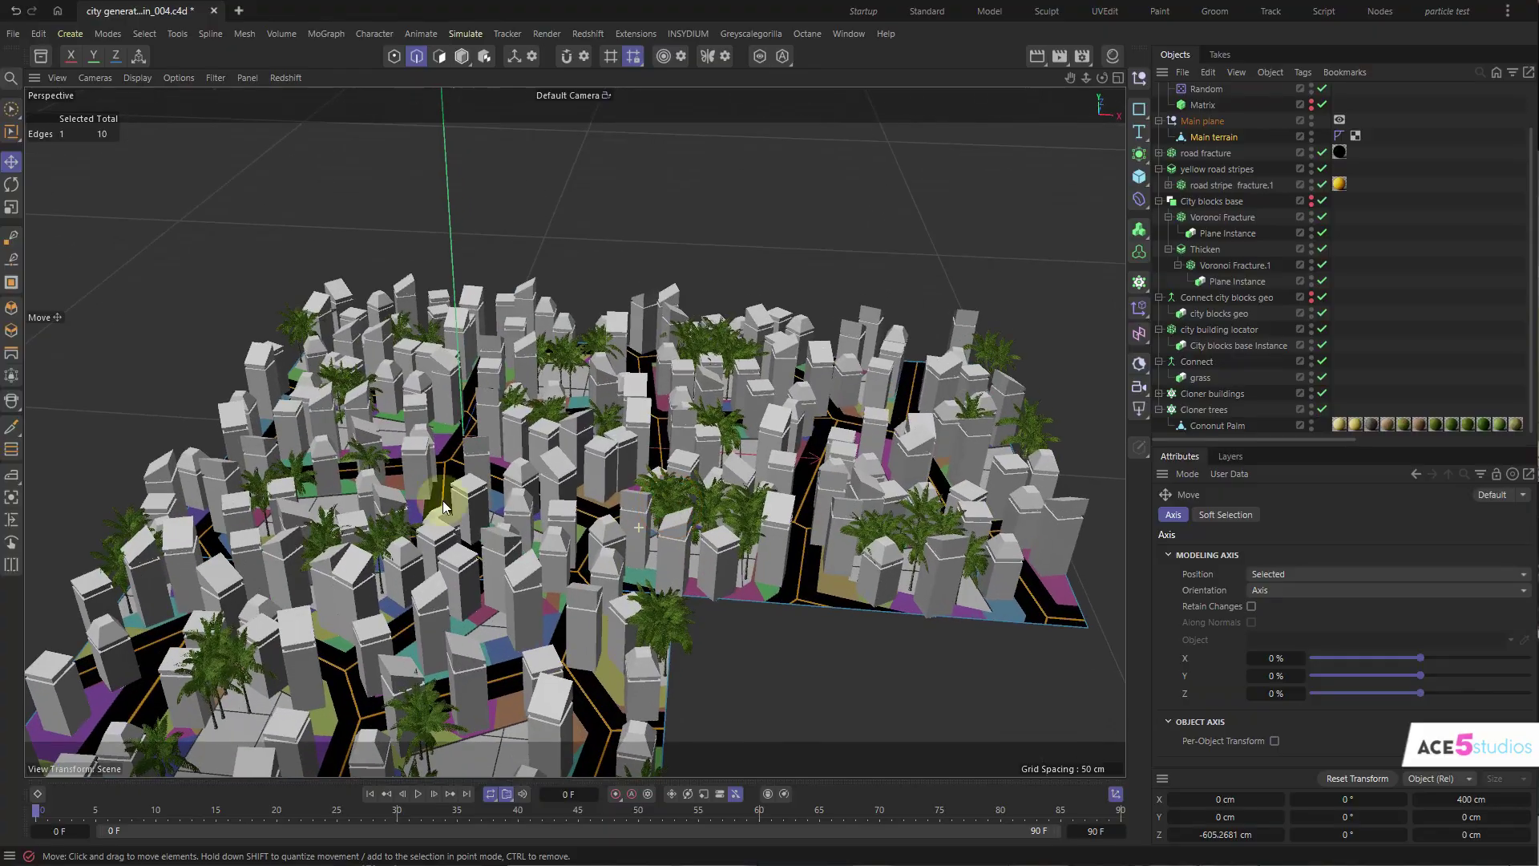
- Search the asset library for "build" and enlarge the thumbnails to browse the building models
click(41, 57)
text(build)
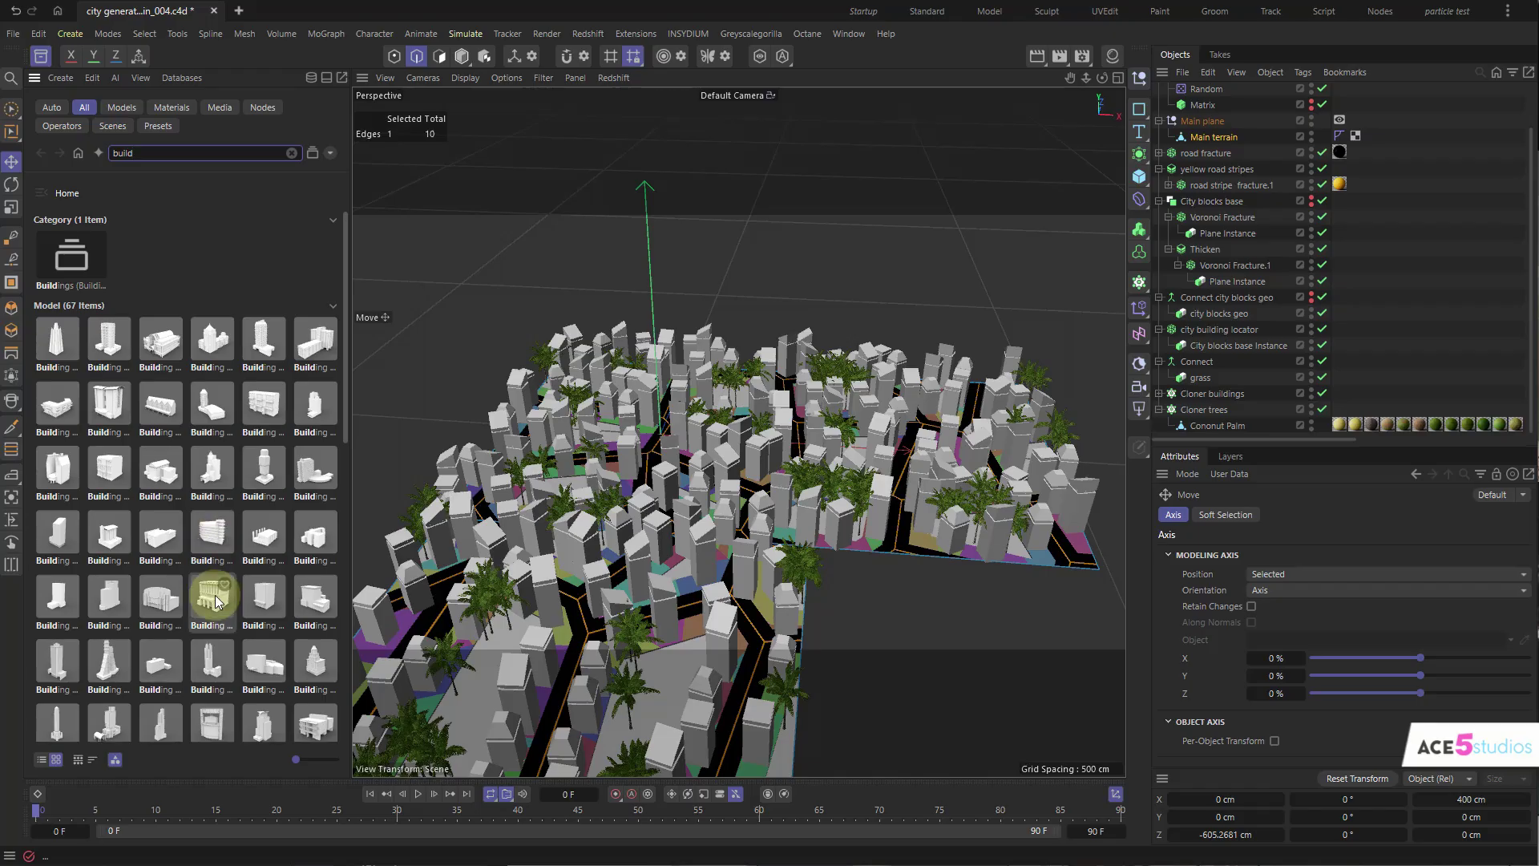
scroll(160, 537, down, 2)
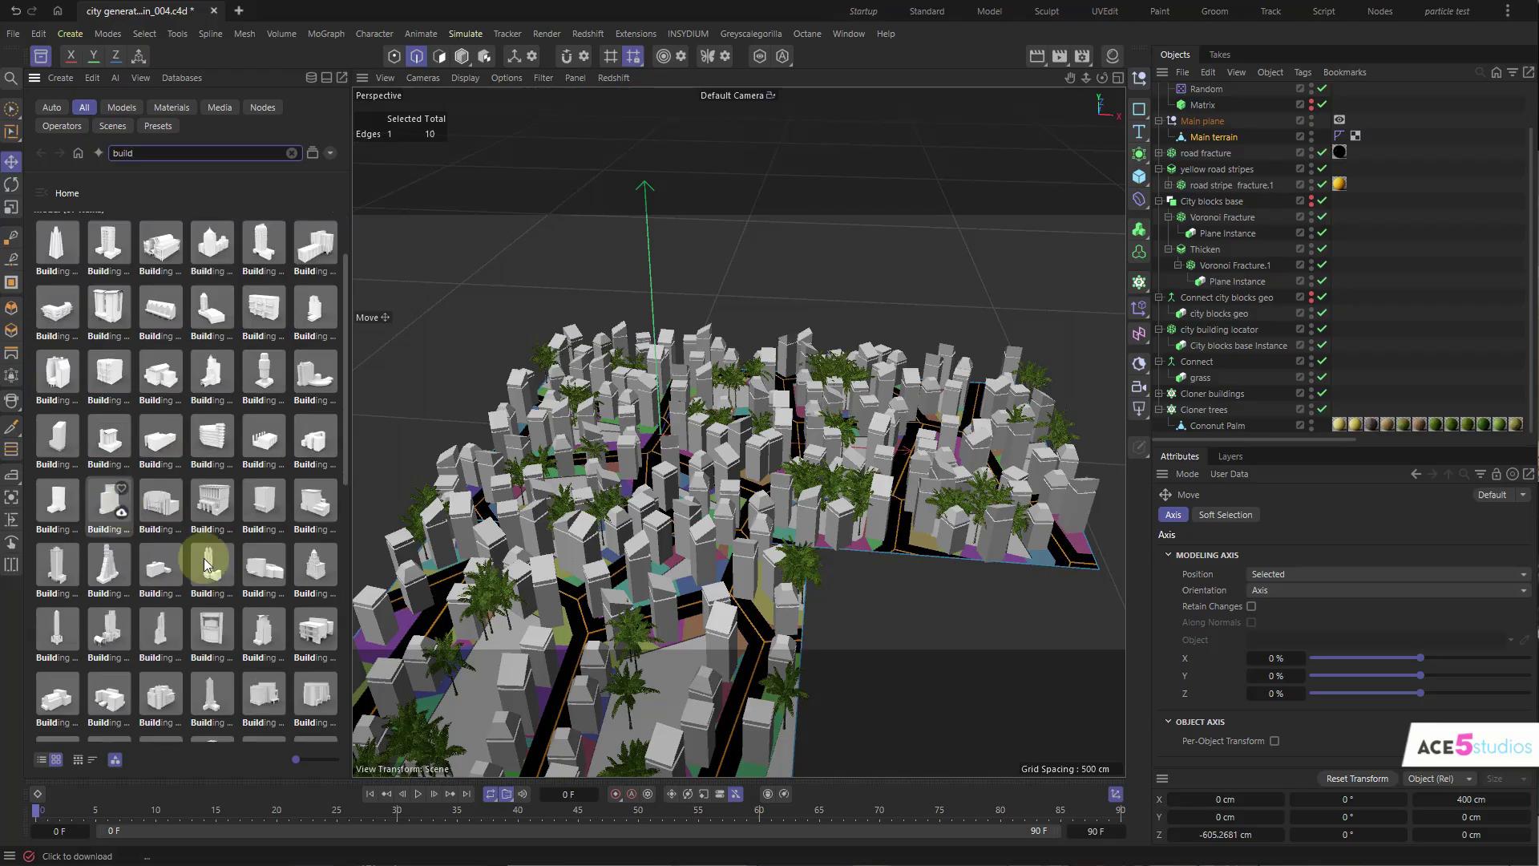
drag(297, 759, 303, 759)
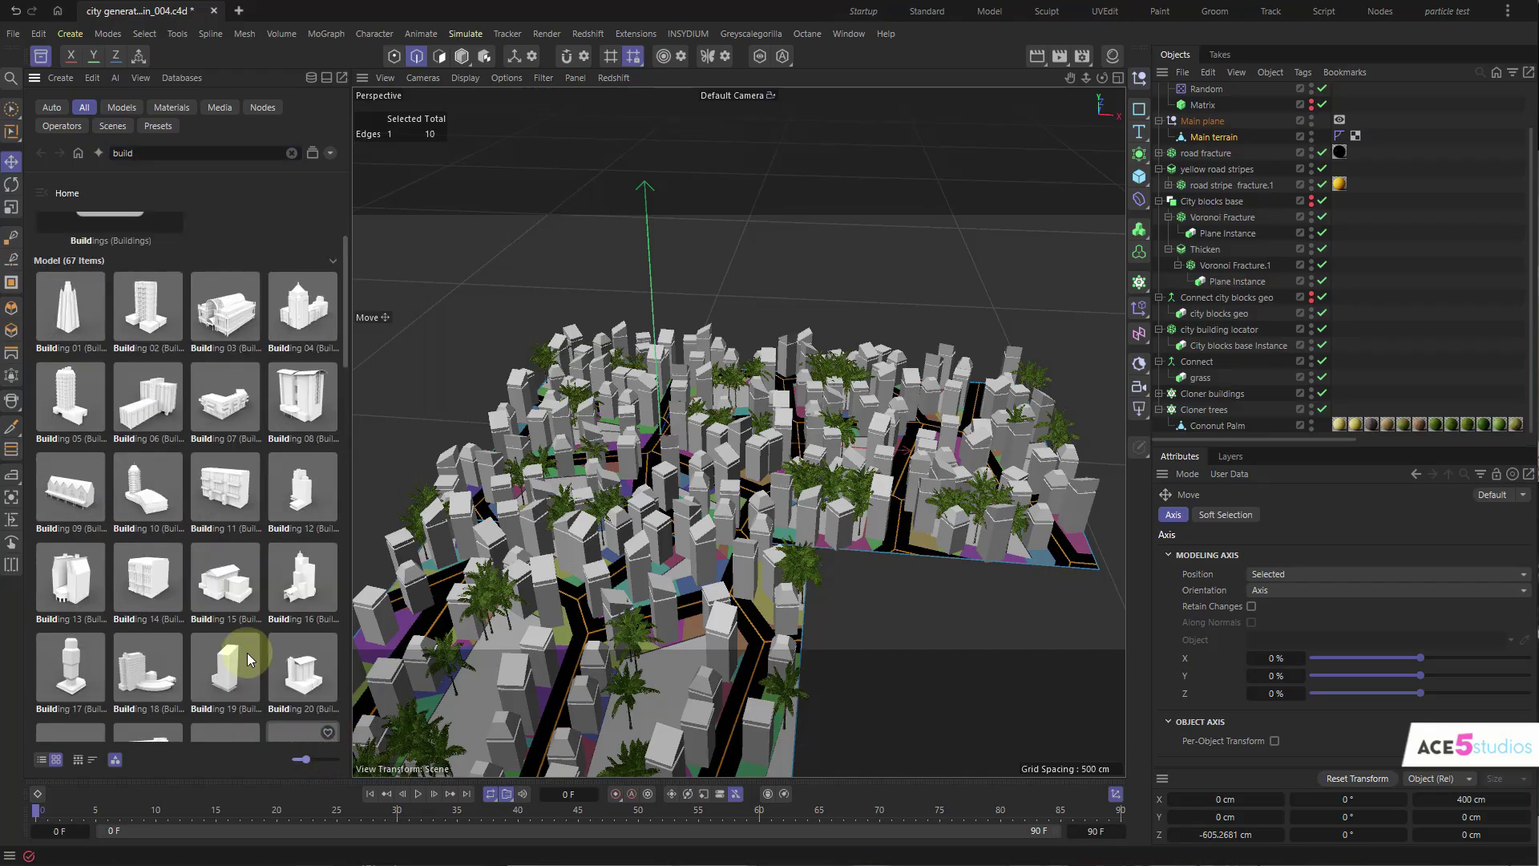
scroll(194, 369, down, 8)
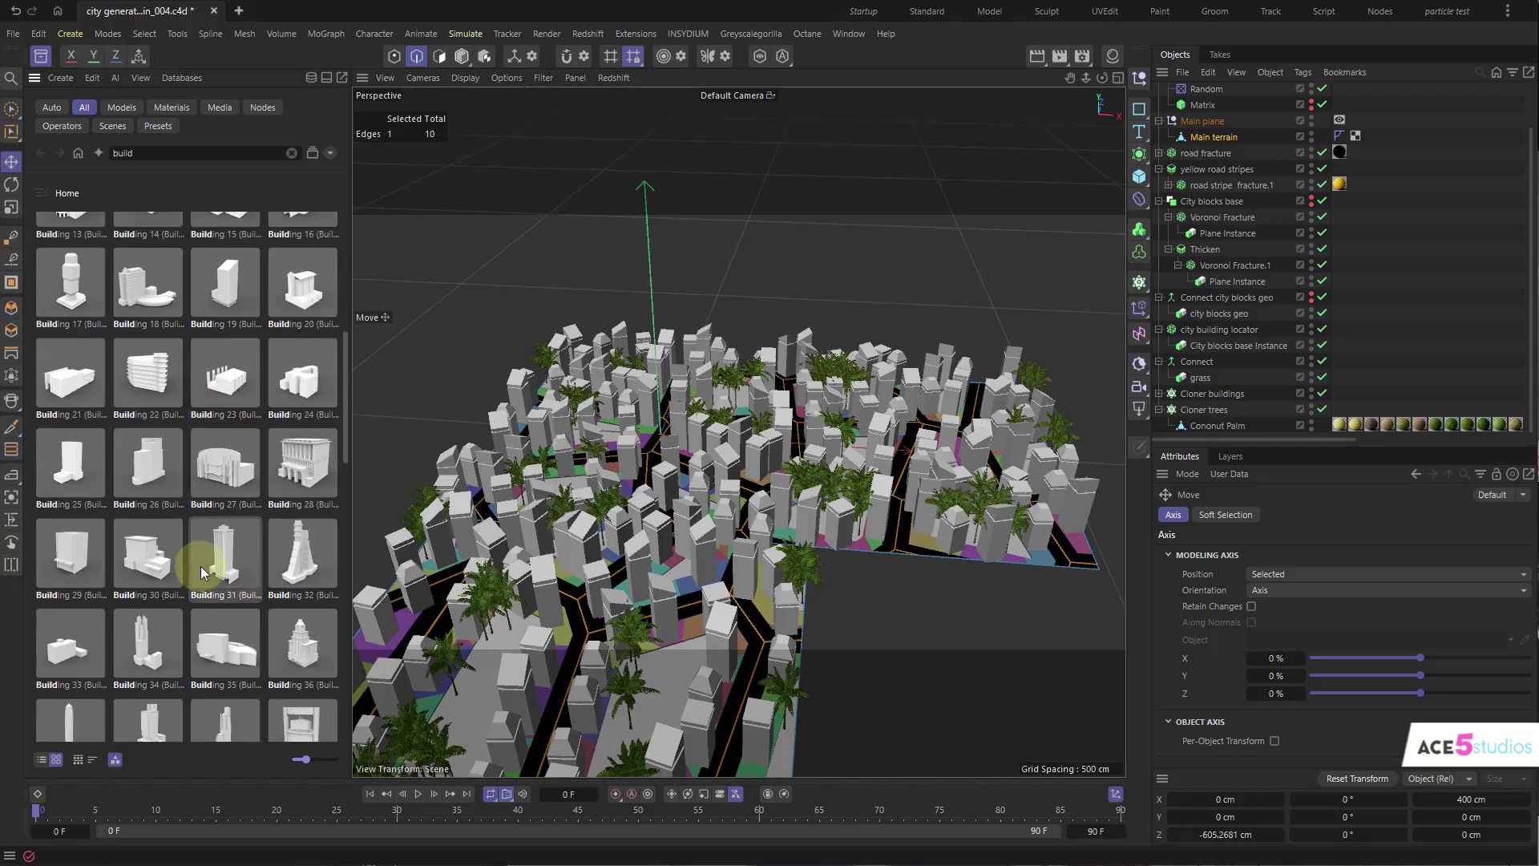
- Load Building 31, Building 52 and Building 56 from the asset library into the scene and close the library
double_click(216, 565)
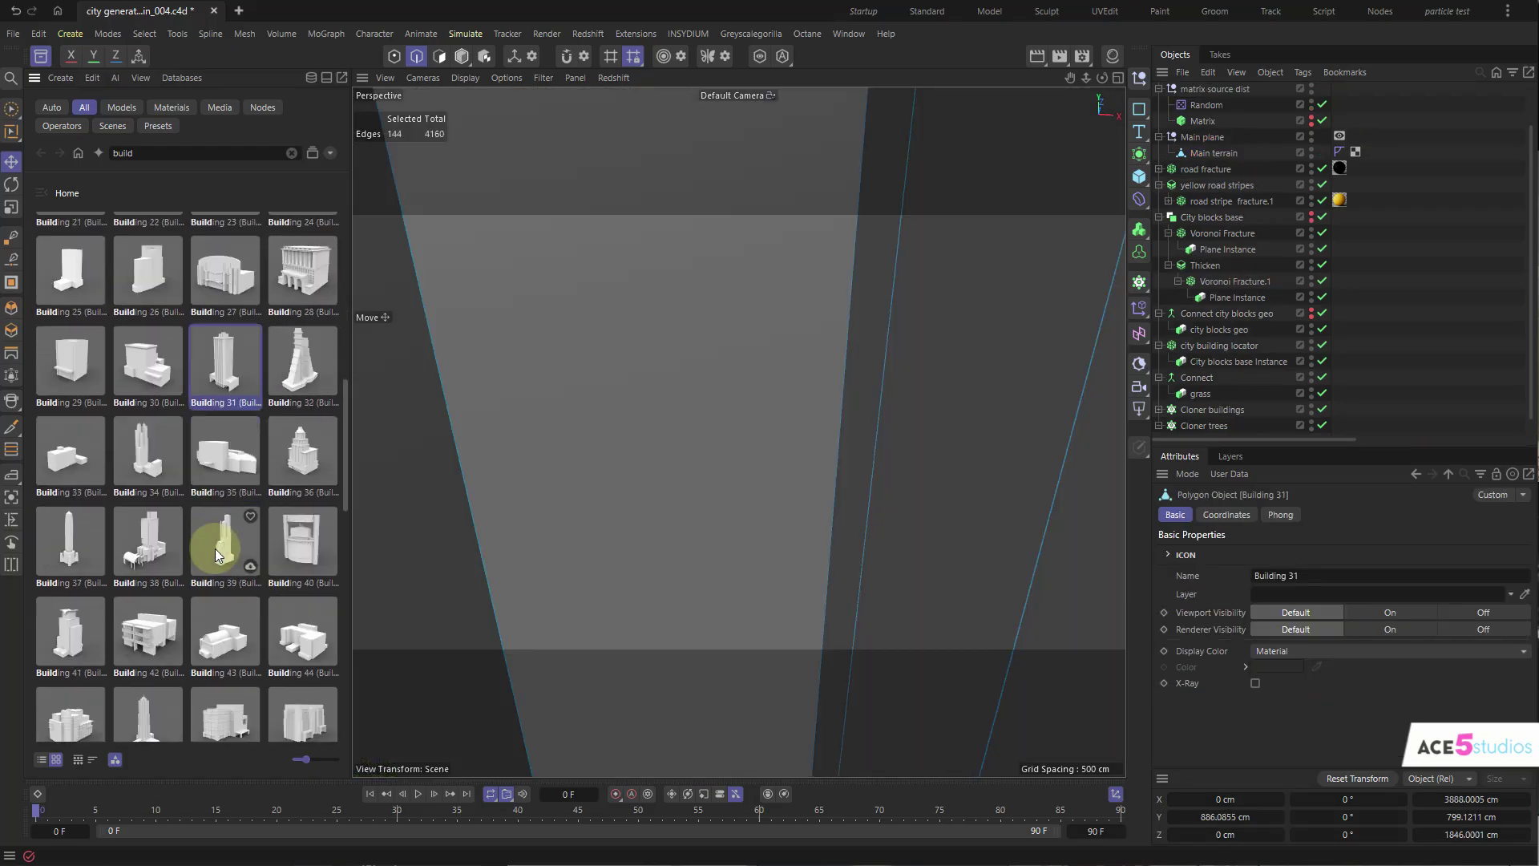
scroll(228, 635, down, 6)
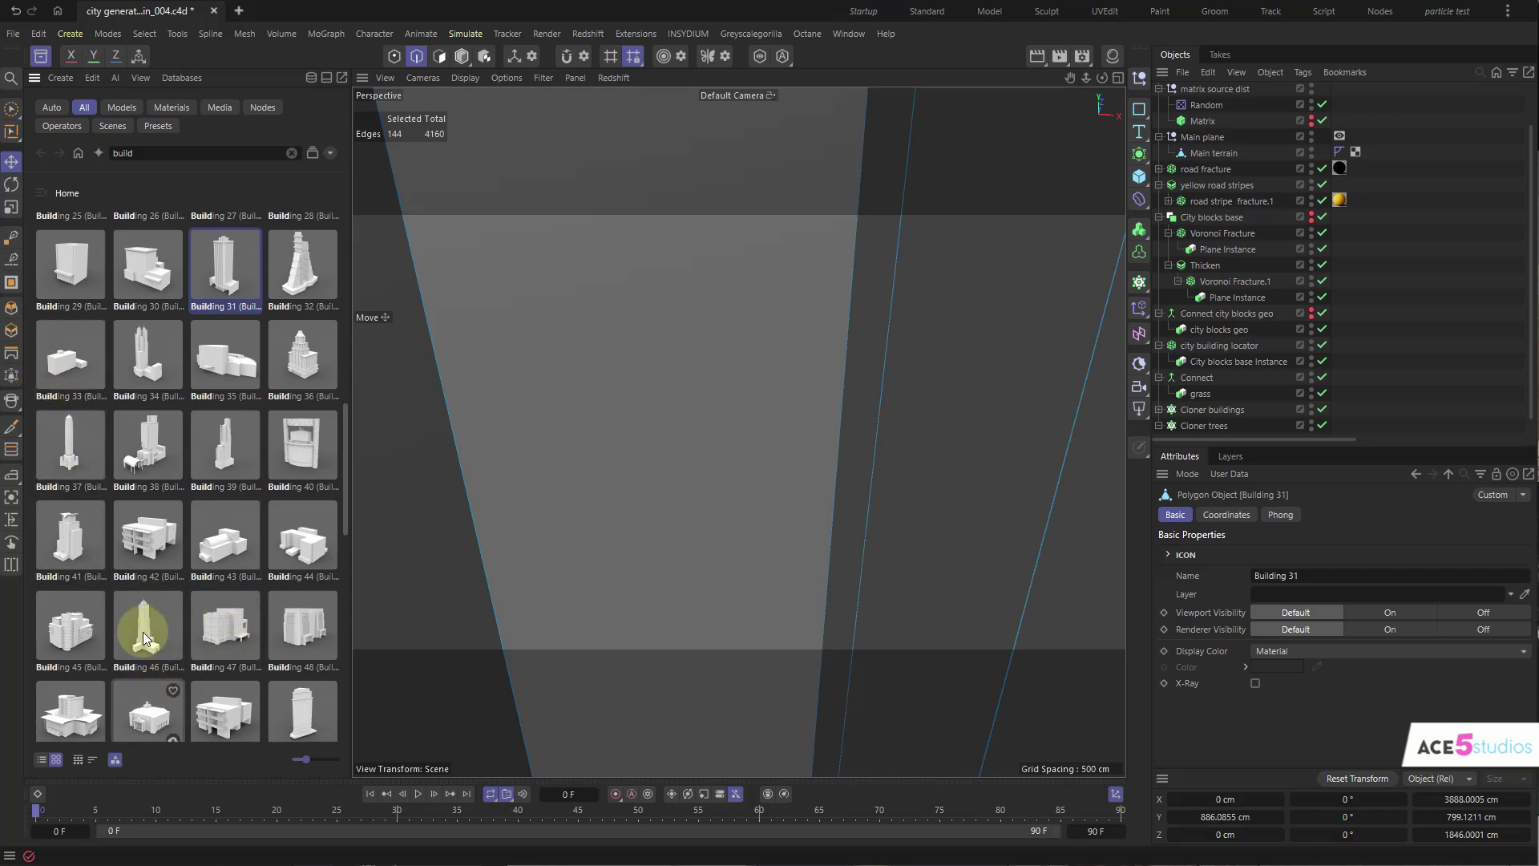
scroll(148, 618, down, 2)
double_click(273, 595)
scroll(305, 641, down, 2)
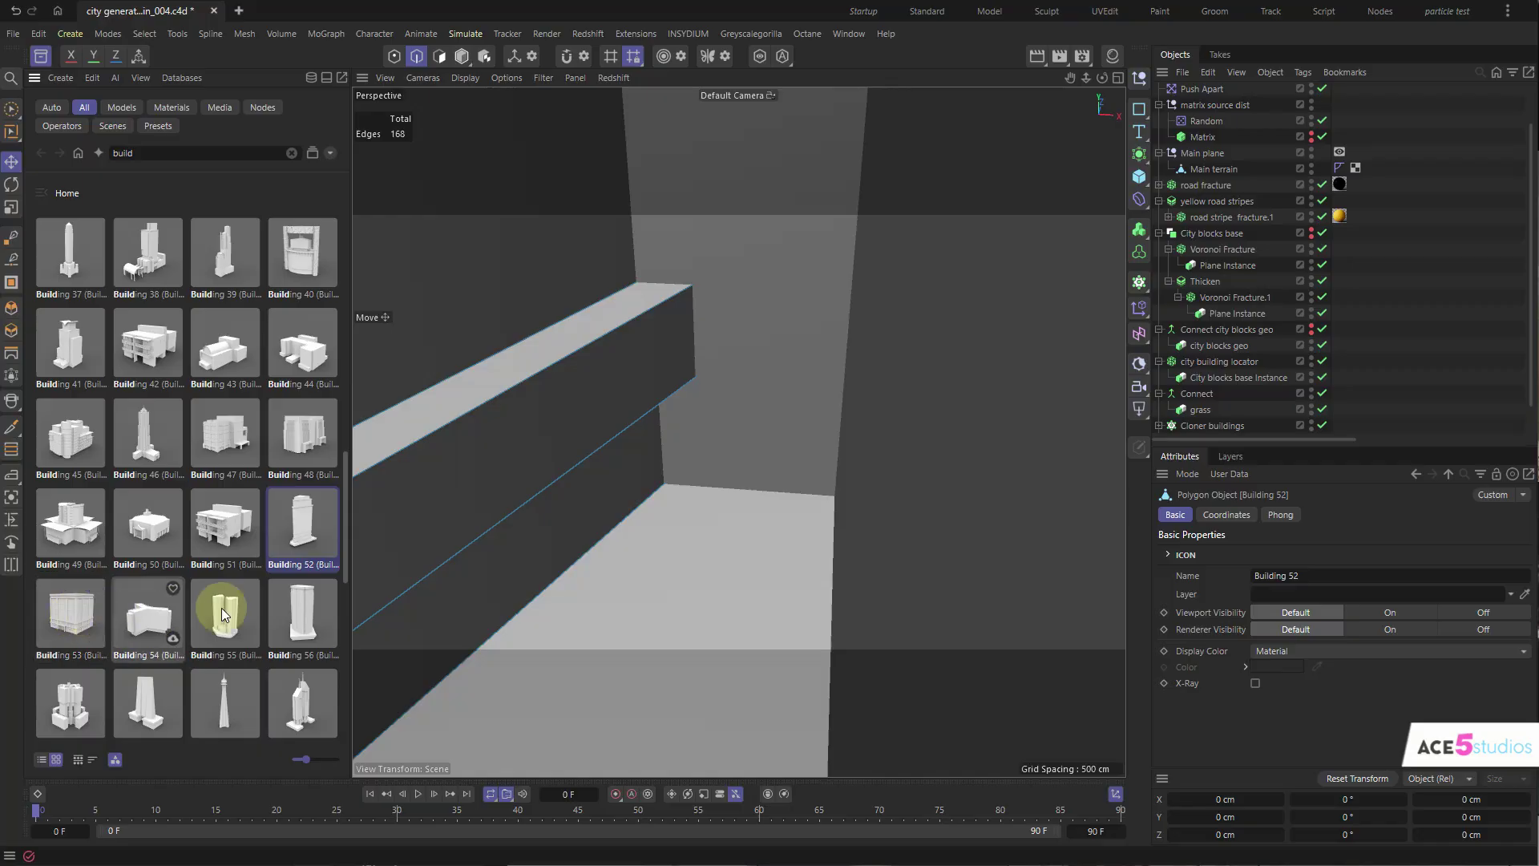
double_click(298, 611)
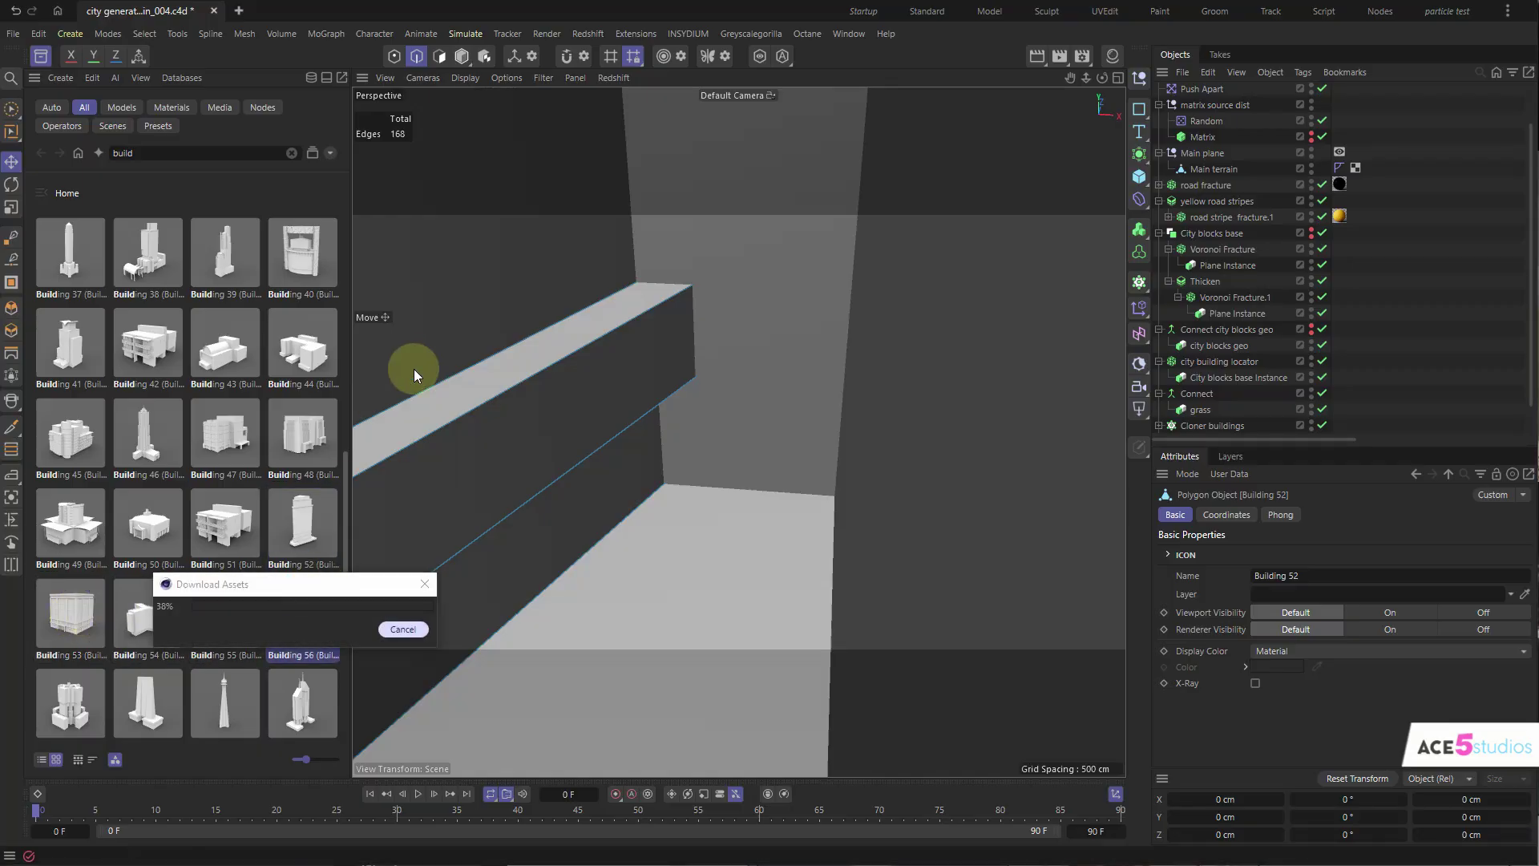
click(41, 55)
- Move Building 56, Building 52 and Building 31 apart so they stand side by side with Building 31 in the middle
scroll(405, 193, down, 10)
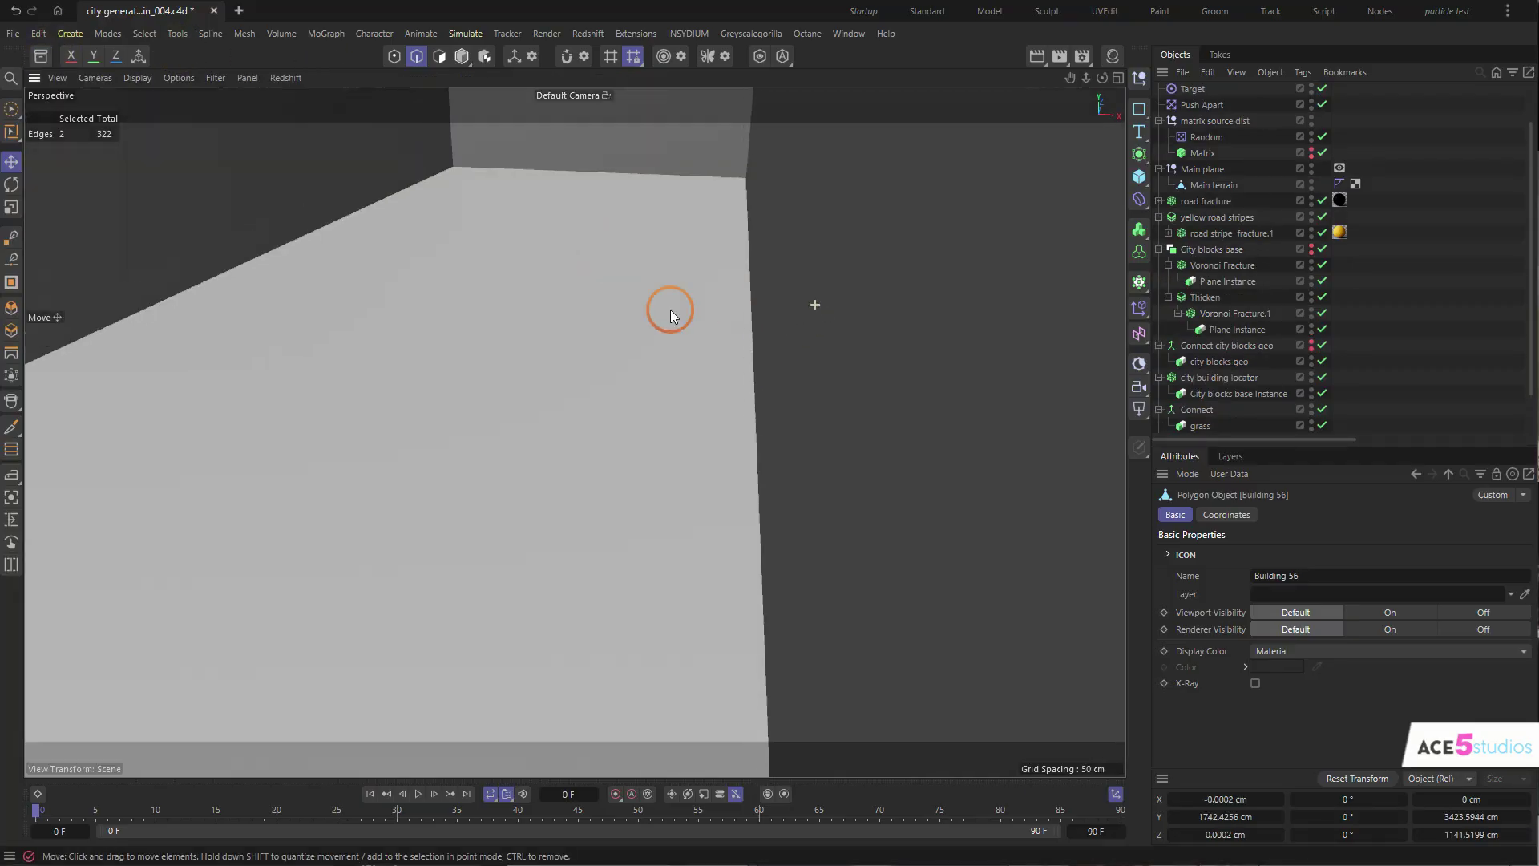
scroll(824, 375, down, 5)
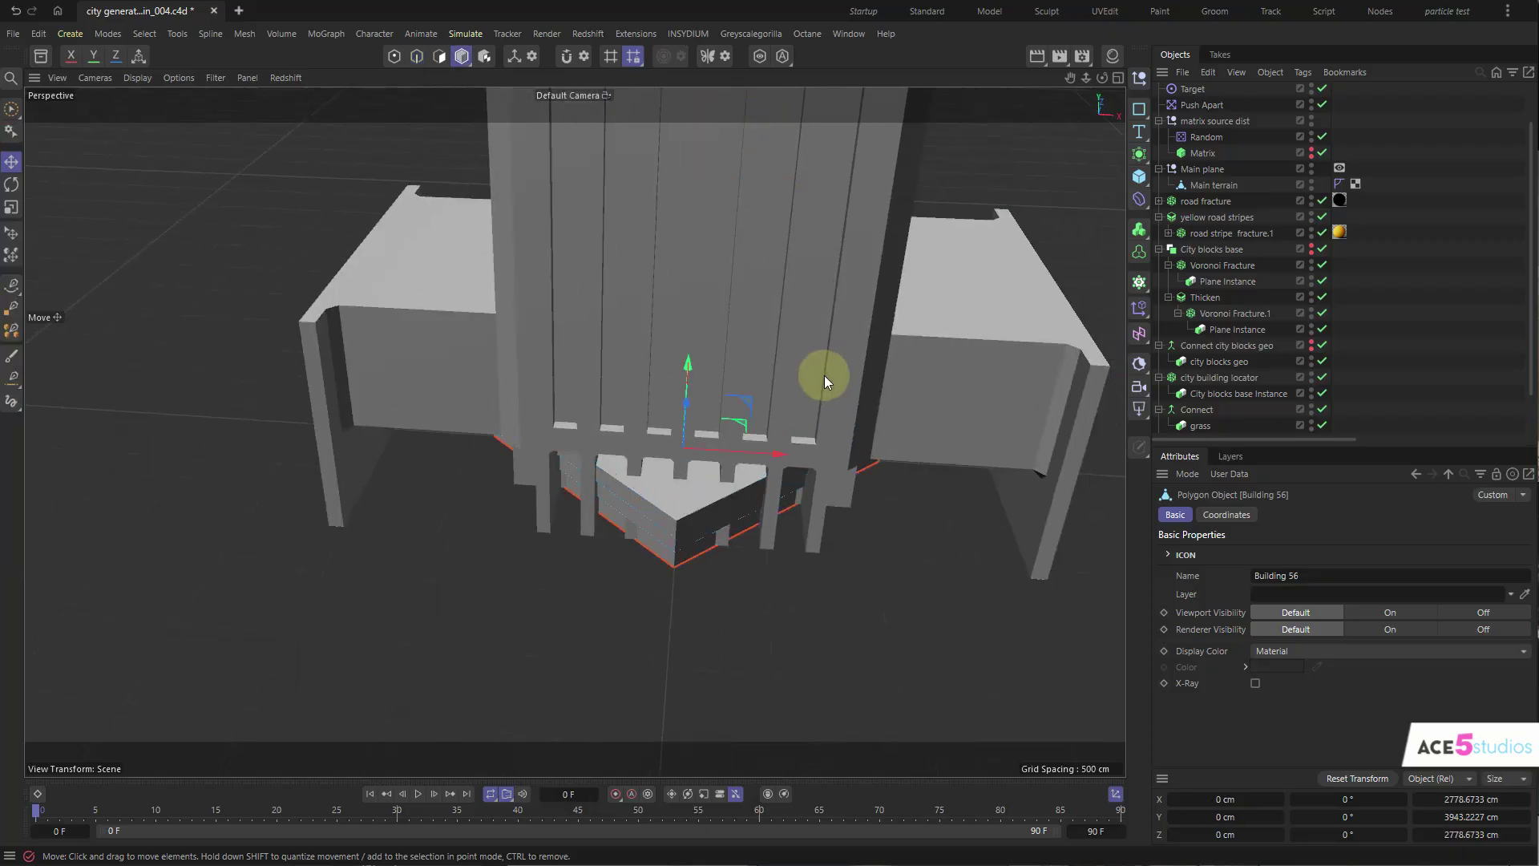
scroll(1249, 229, up, 3)
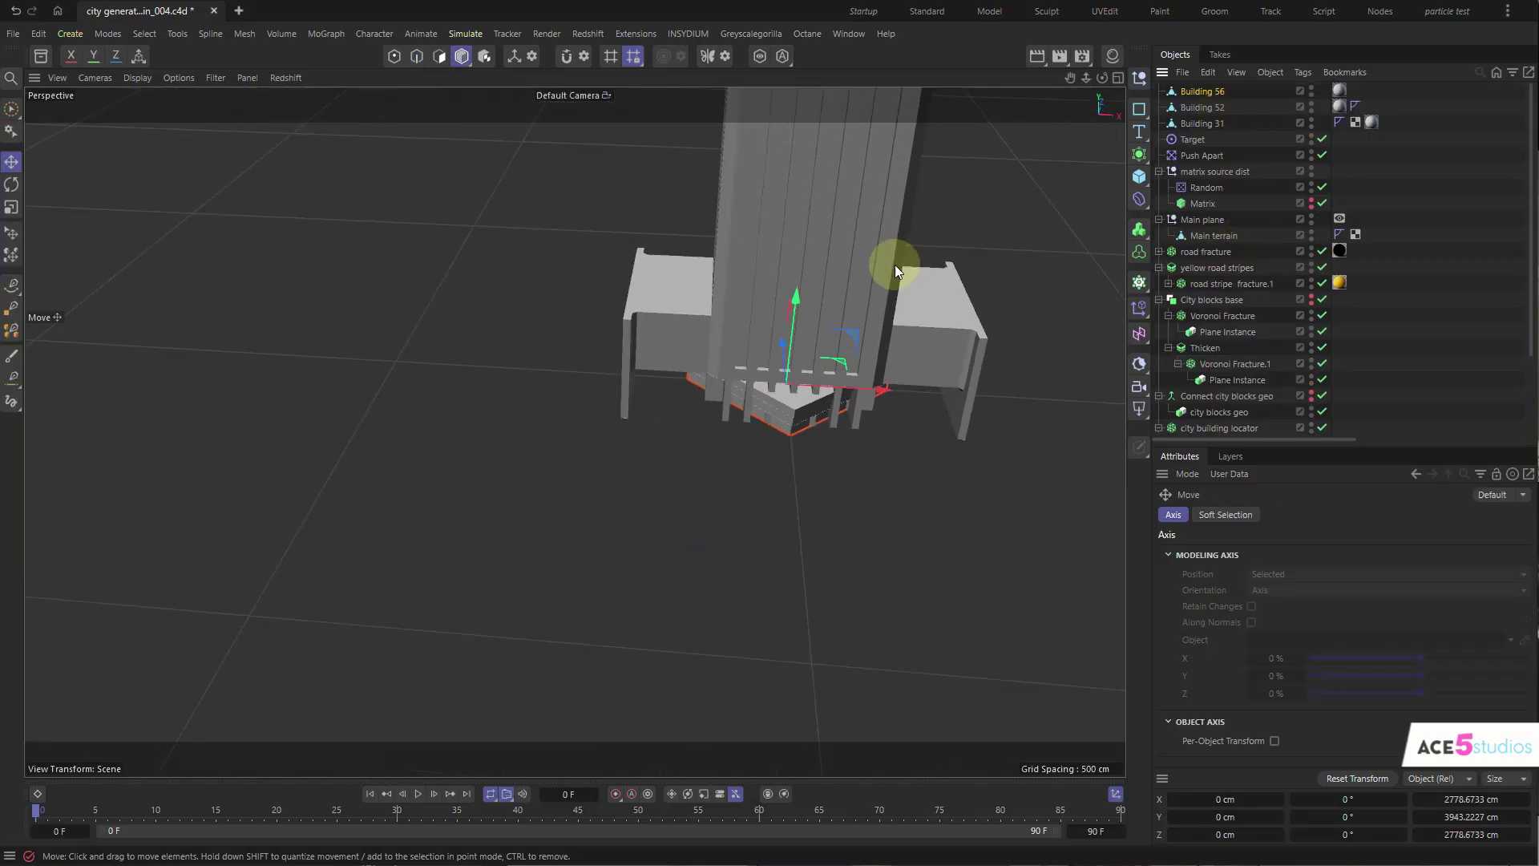
alt+middle_drag(893, 264, 739, 401)
drag(717, 527, 383, 500)
click(1219, 115)
drag(687, 515, 1114, 563)
click(1202, 122)
drag(739, 525, 668, 538)
alt+right_drag(669, 538, 497, 506)
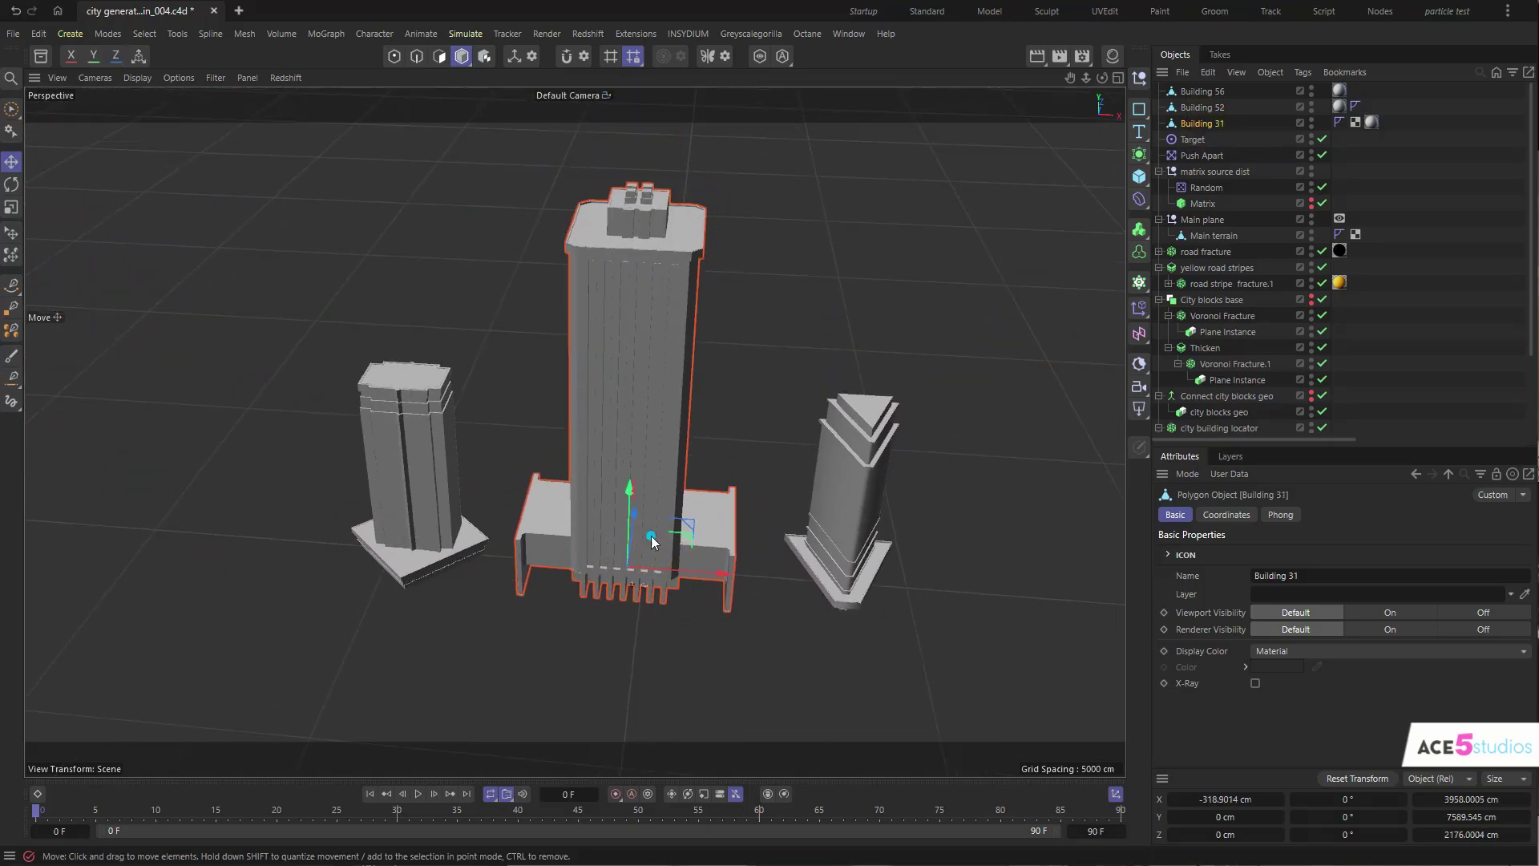
- Scale Building 31 down uniformly to about 4106 cm tall to match the other two library buildings
alt+drag(652, 539, 524, 568)
key(t)
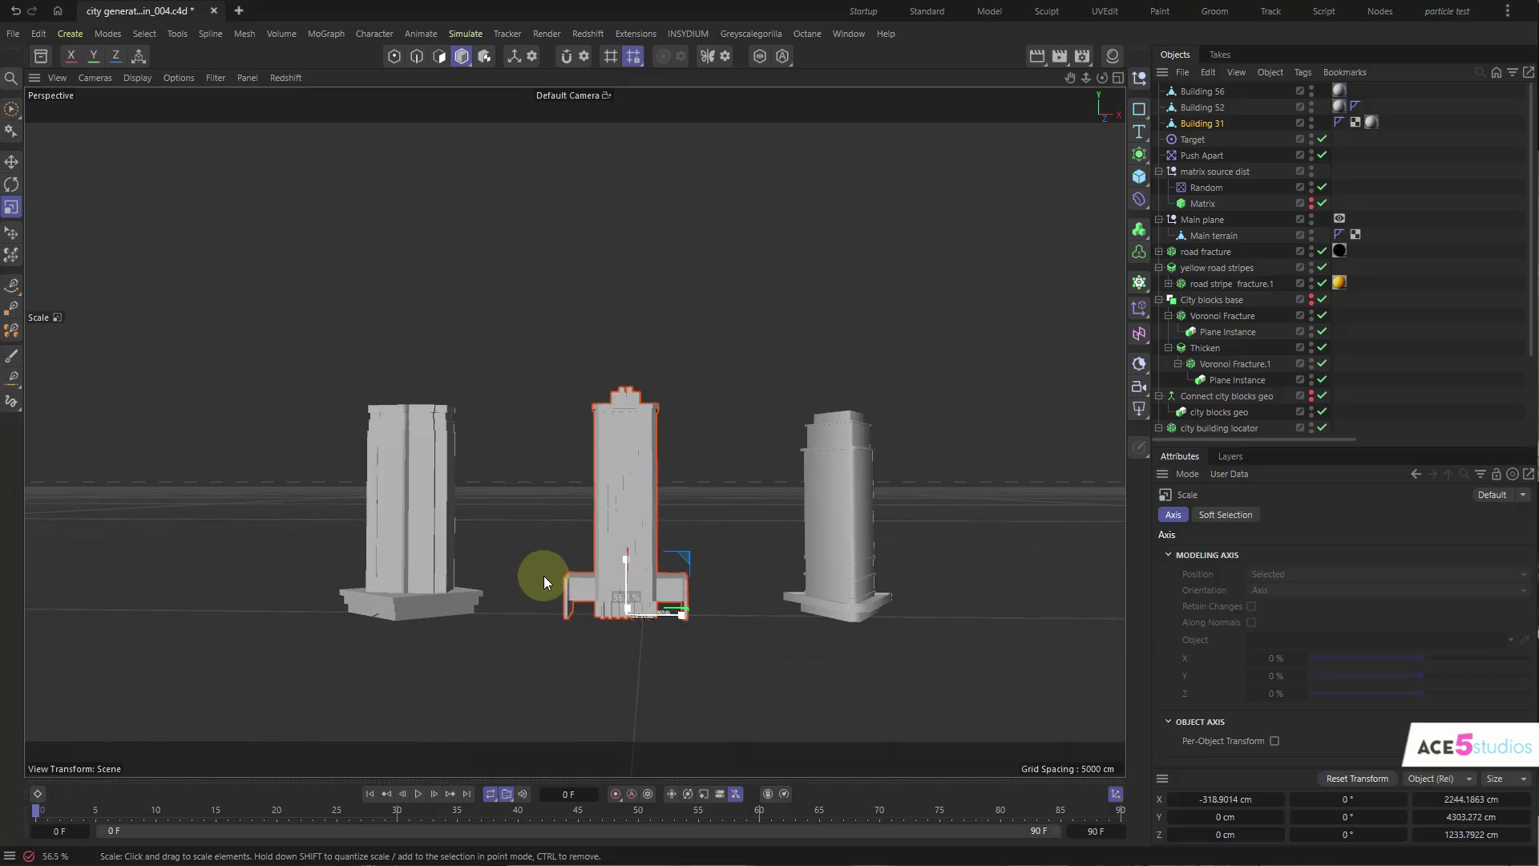
key(e)
alt+drag(710, 614, 576, 513)
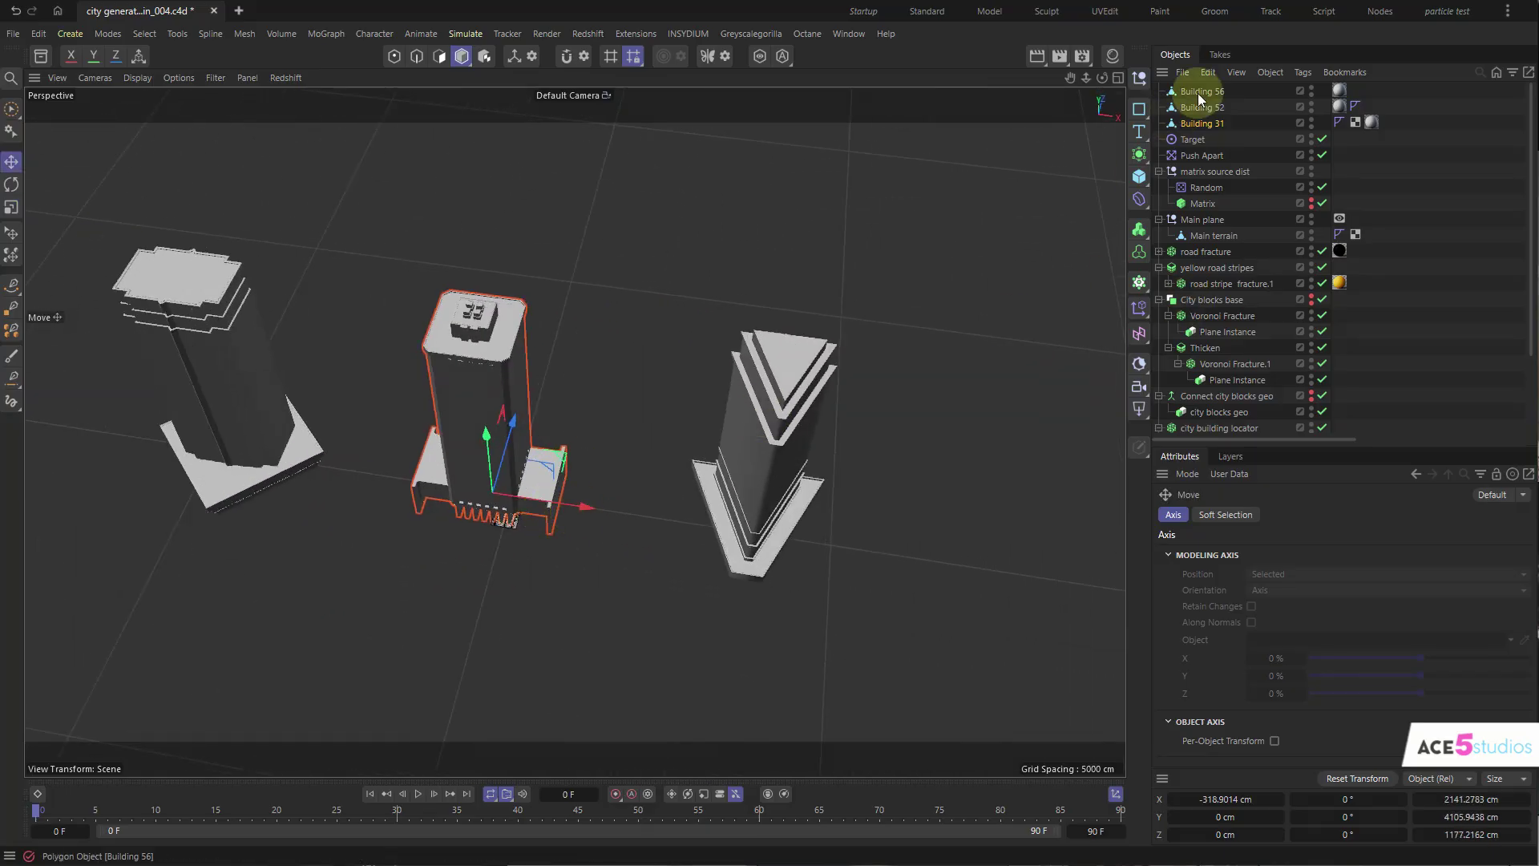
- Scale the three library buildings down together to the city's building size and move them to about -252 cm in X
drag(1188, 125, 1194, 127)
key(t)
drag(903, 341, 337, 443)
alt+right_drag(523, 497, 867, 311)
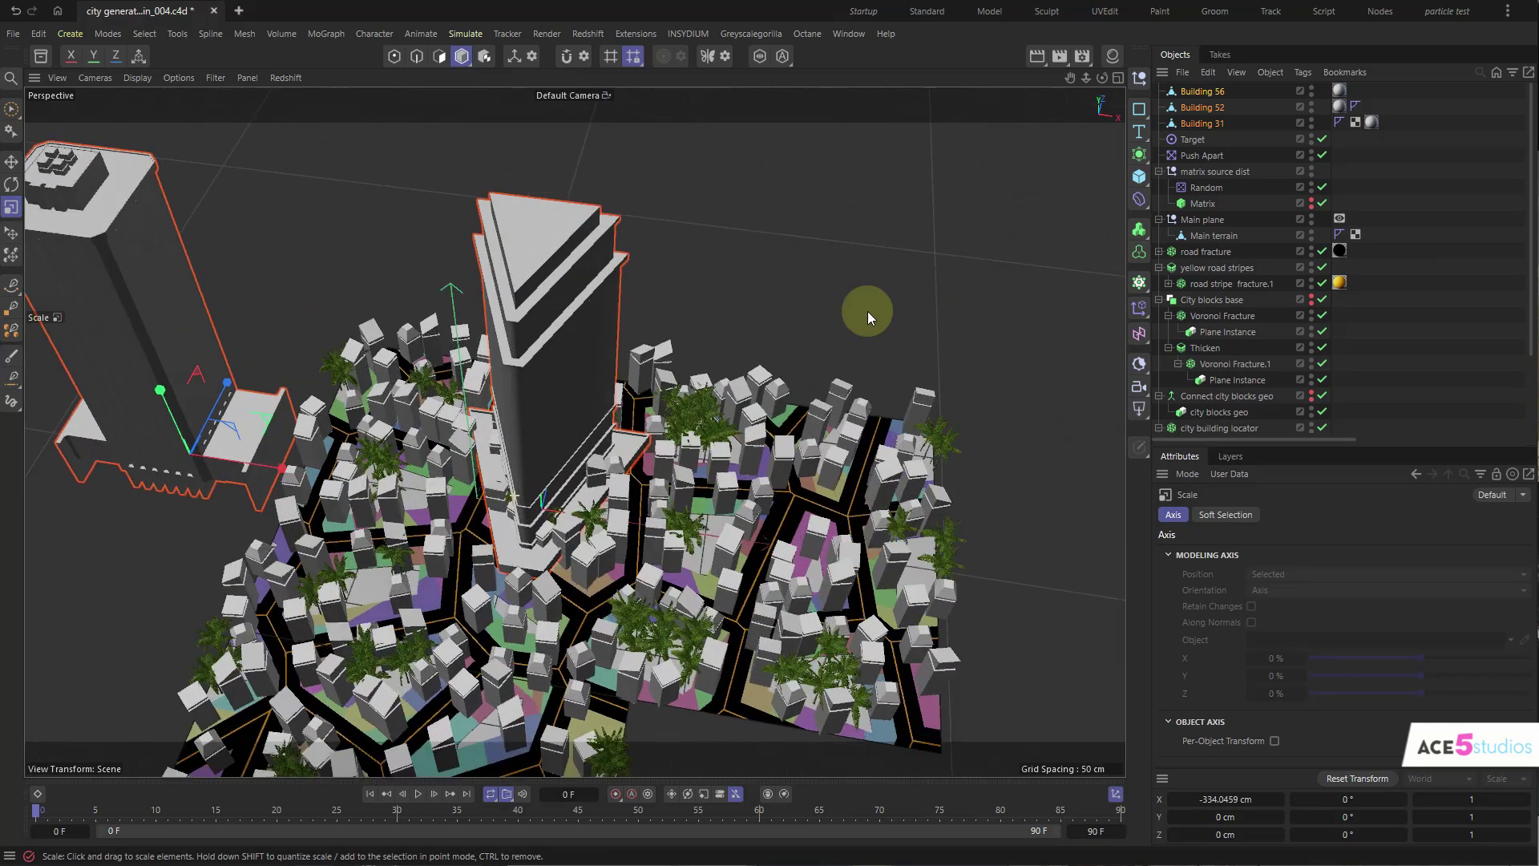
drag(867, 311, 457, 401)
alt+drag(591, 750, 401, 350)
drag(536, 337, 353, 409)
key(e)
drag(257, 474, 364, 469)
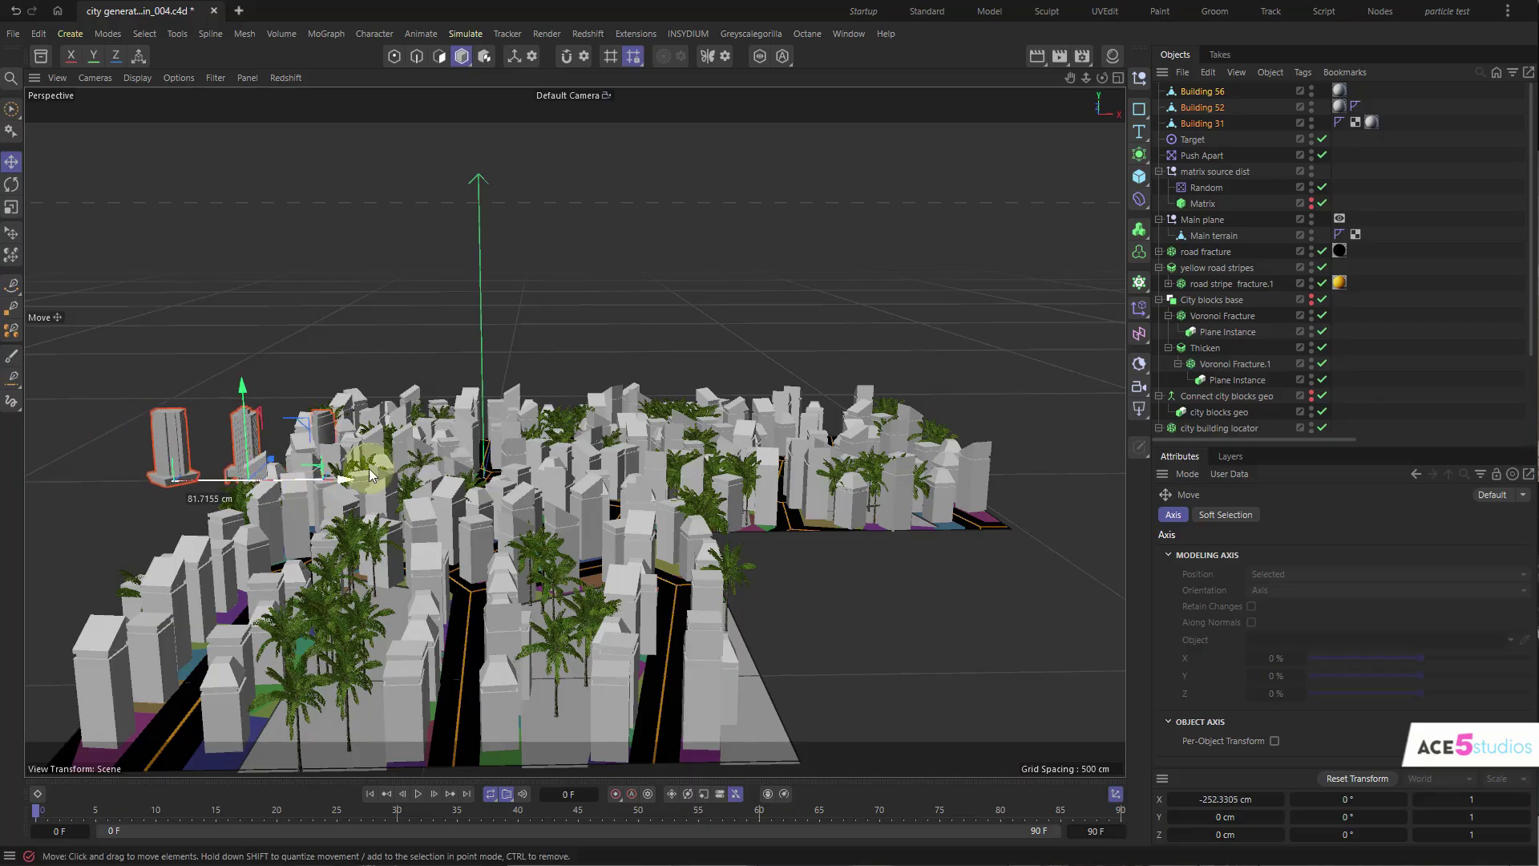
- Nest Building 56, Building 52 and Building 31 as additional clone sources inside Cloner buildings
drag(1267, 457, 1266, 698)
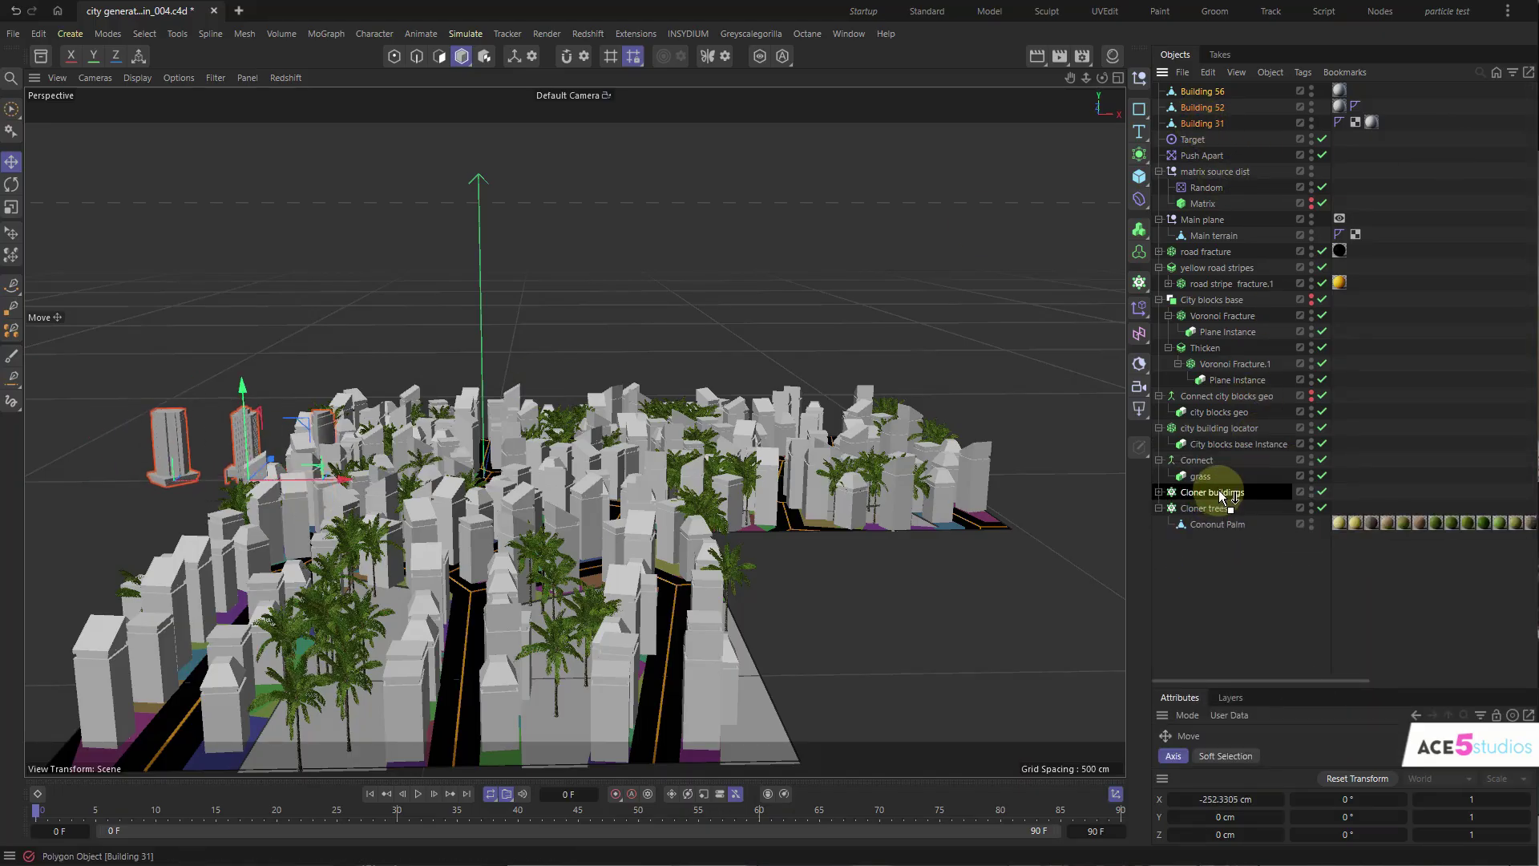
drag(1220, 493, 1219, 494)
alt+drag(696, 444, 546, 498)
alt+right_drag(546, 498, 652, 448)
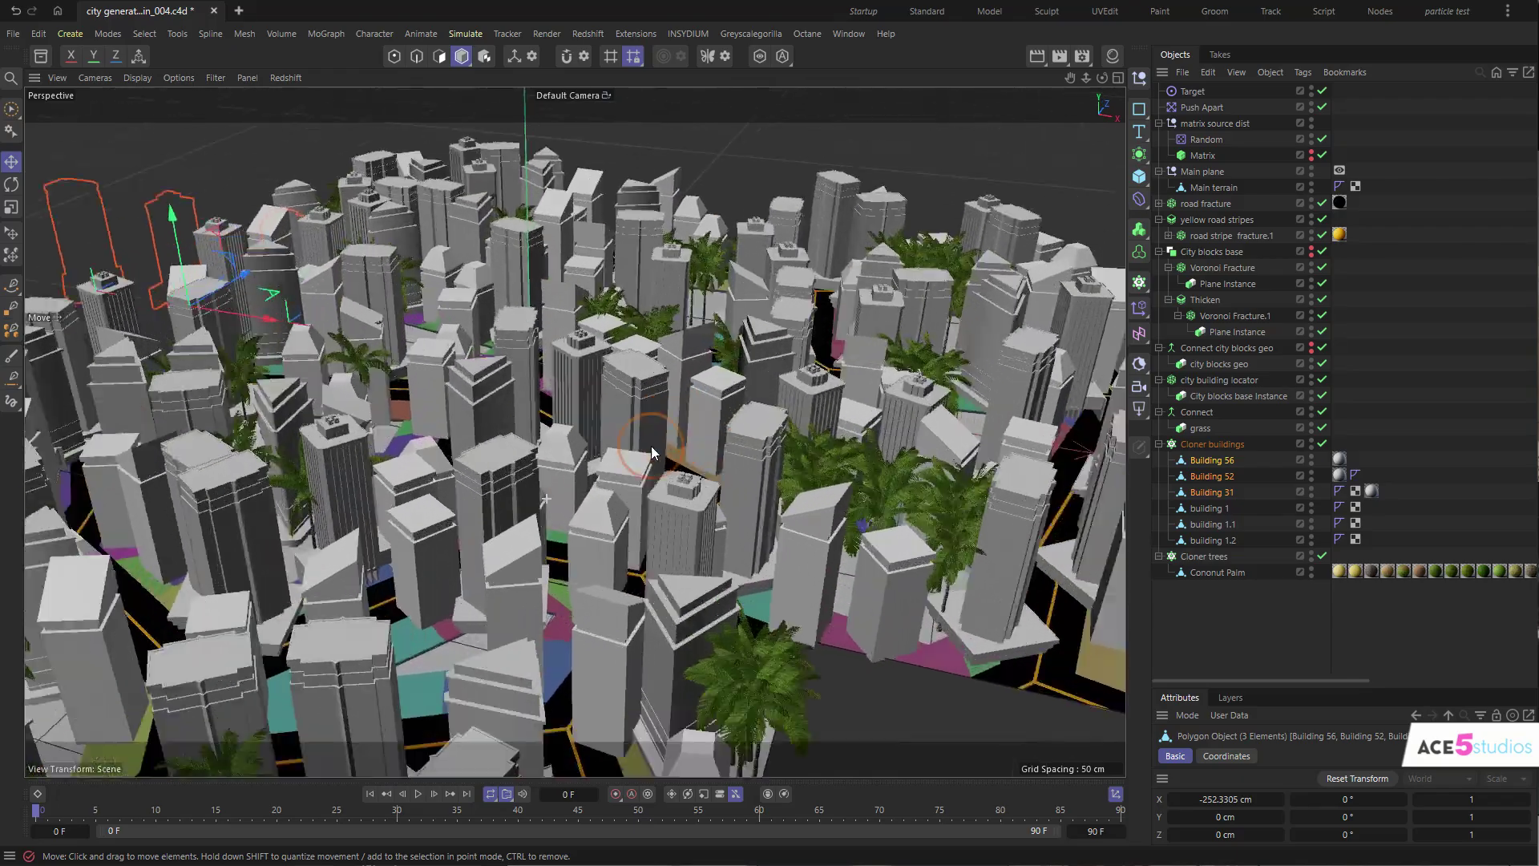
mouse_move(651, 445)
alt+mouse_down()
mouse_move(678, 452)
mouse_move(503, 454)
mouse_move(751, 431)
mouse_move(584, 446)
mouse_move(636, 457)
alt+mouse_up()
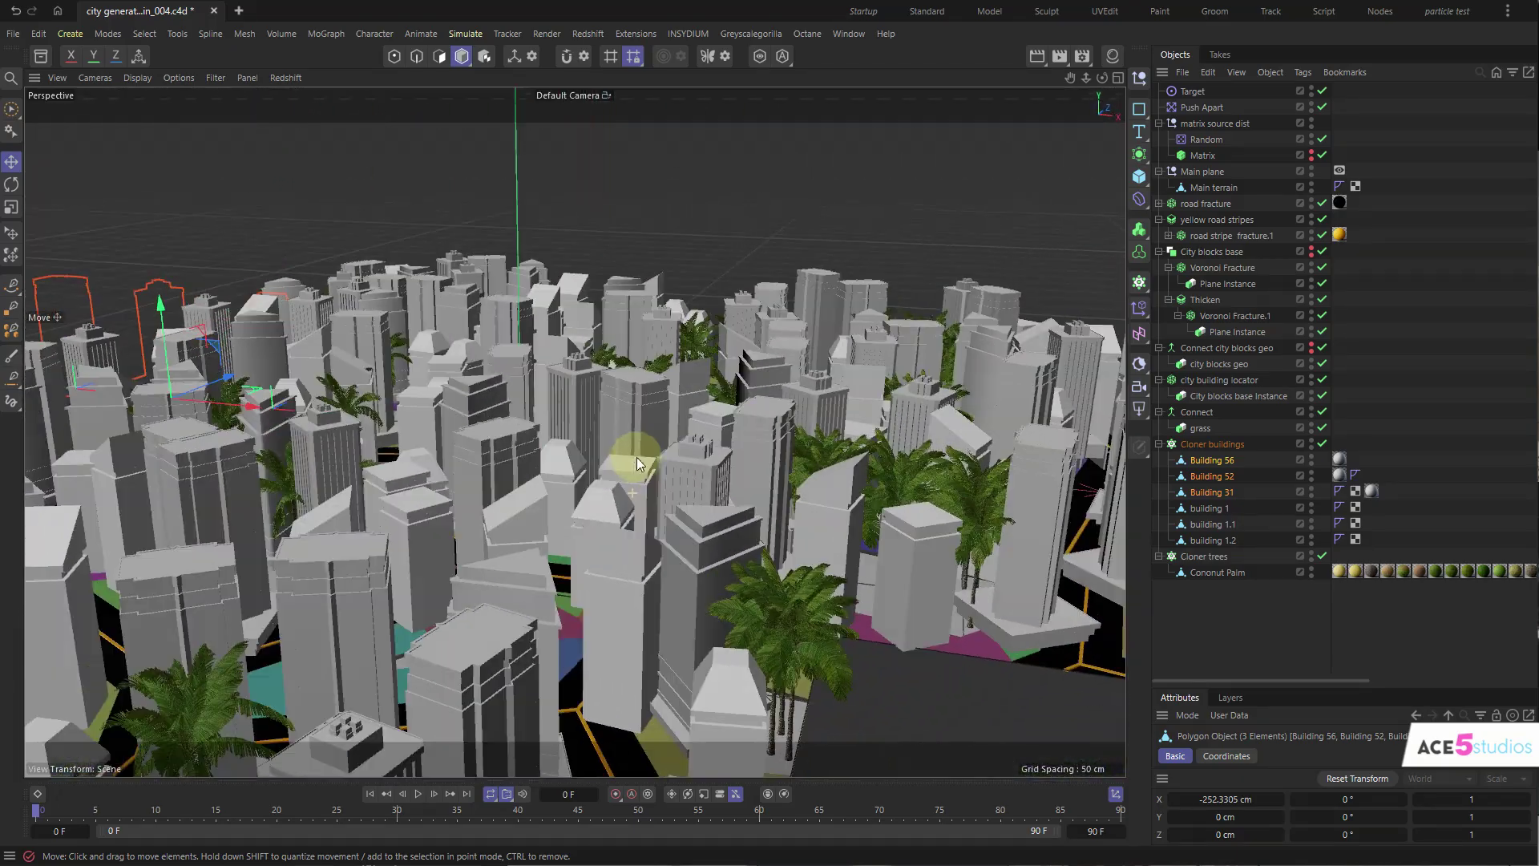
- Add a Random effector to Cloner buildings
click(1212, 444)
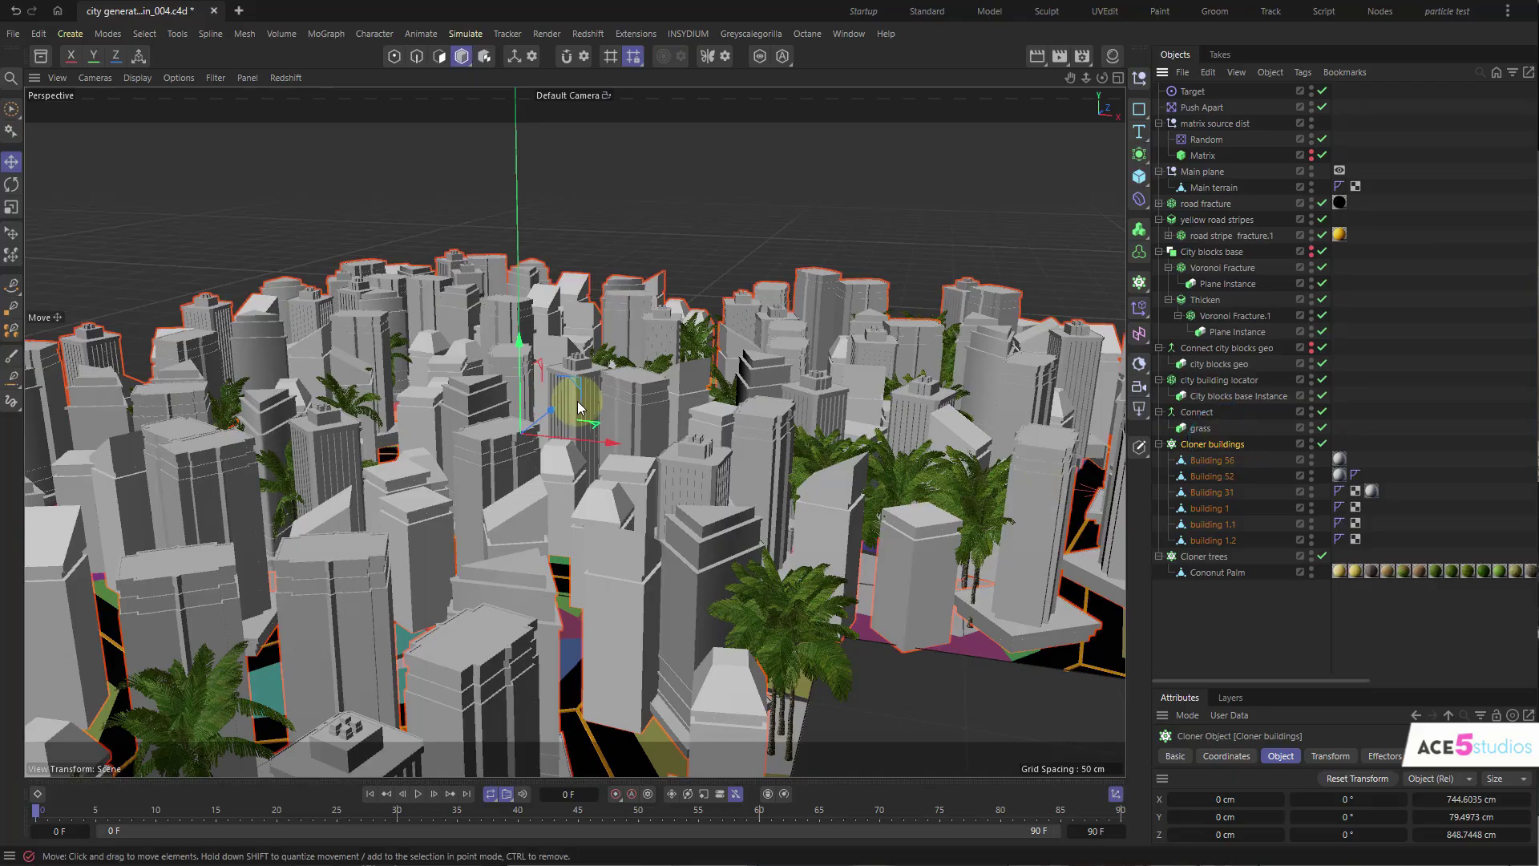
alt+drag(591, 440, 537, 371)
scroll(711, 401, down, 4)
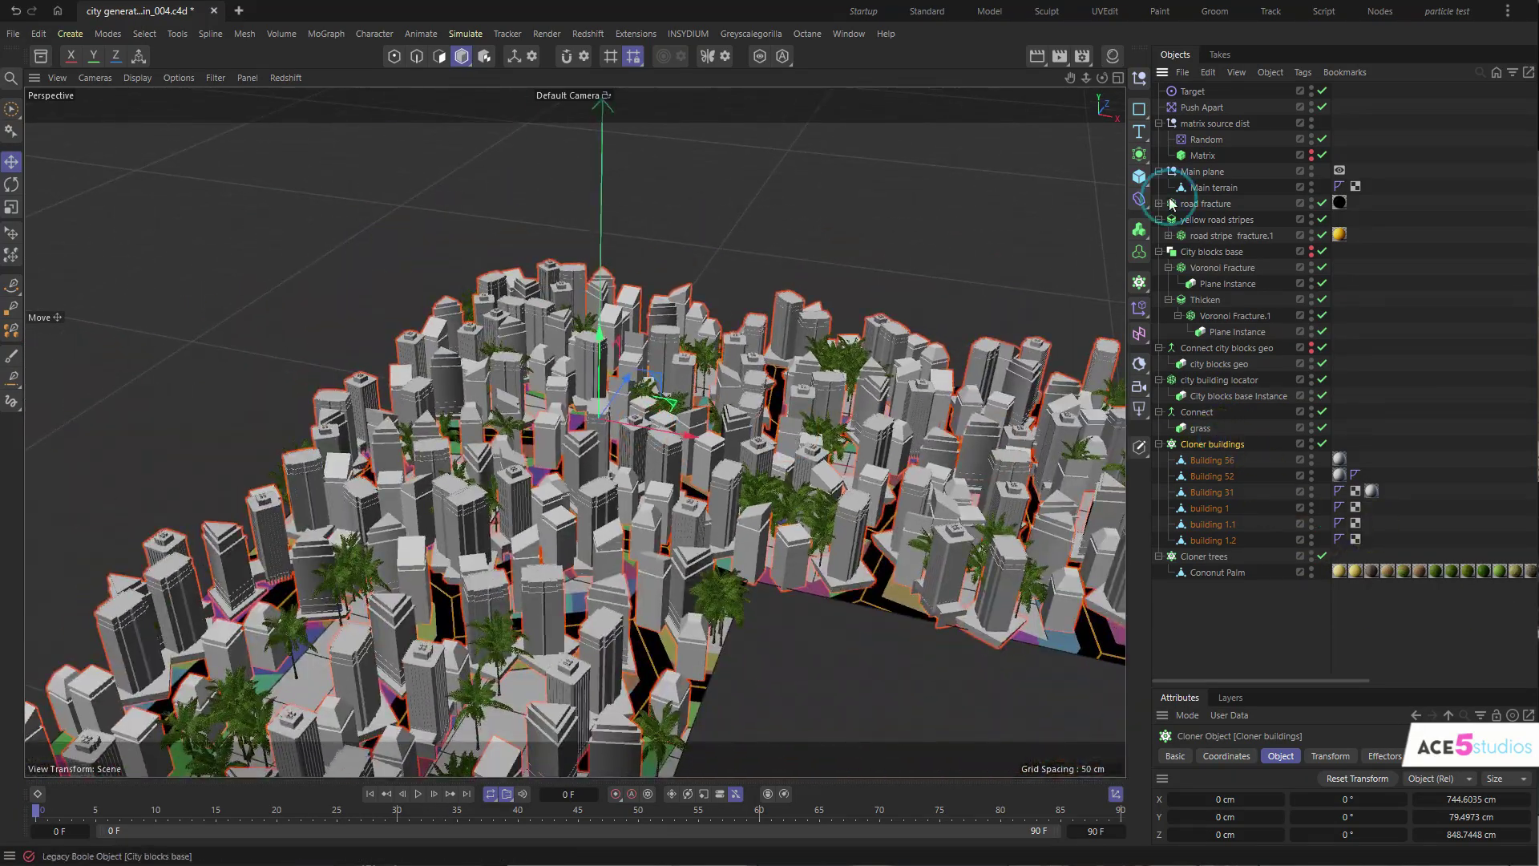
click(1139, 308)
click(1290, 420)
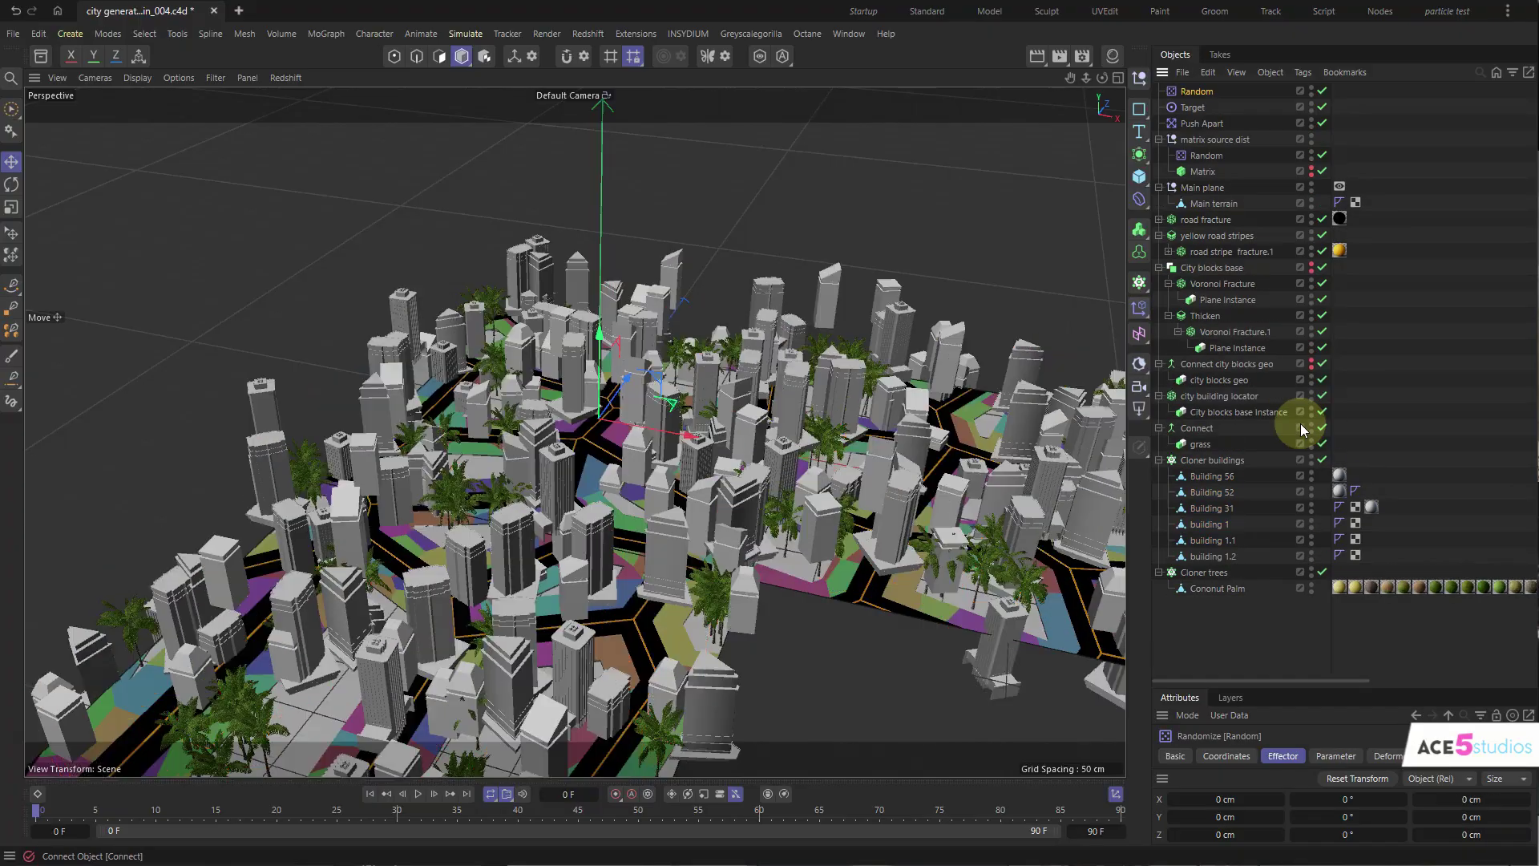
- Rename the new Random effector to "Random buildings"
double_click(1206, 93)
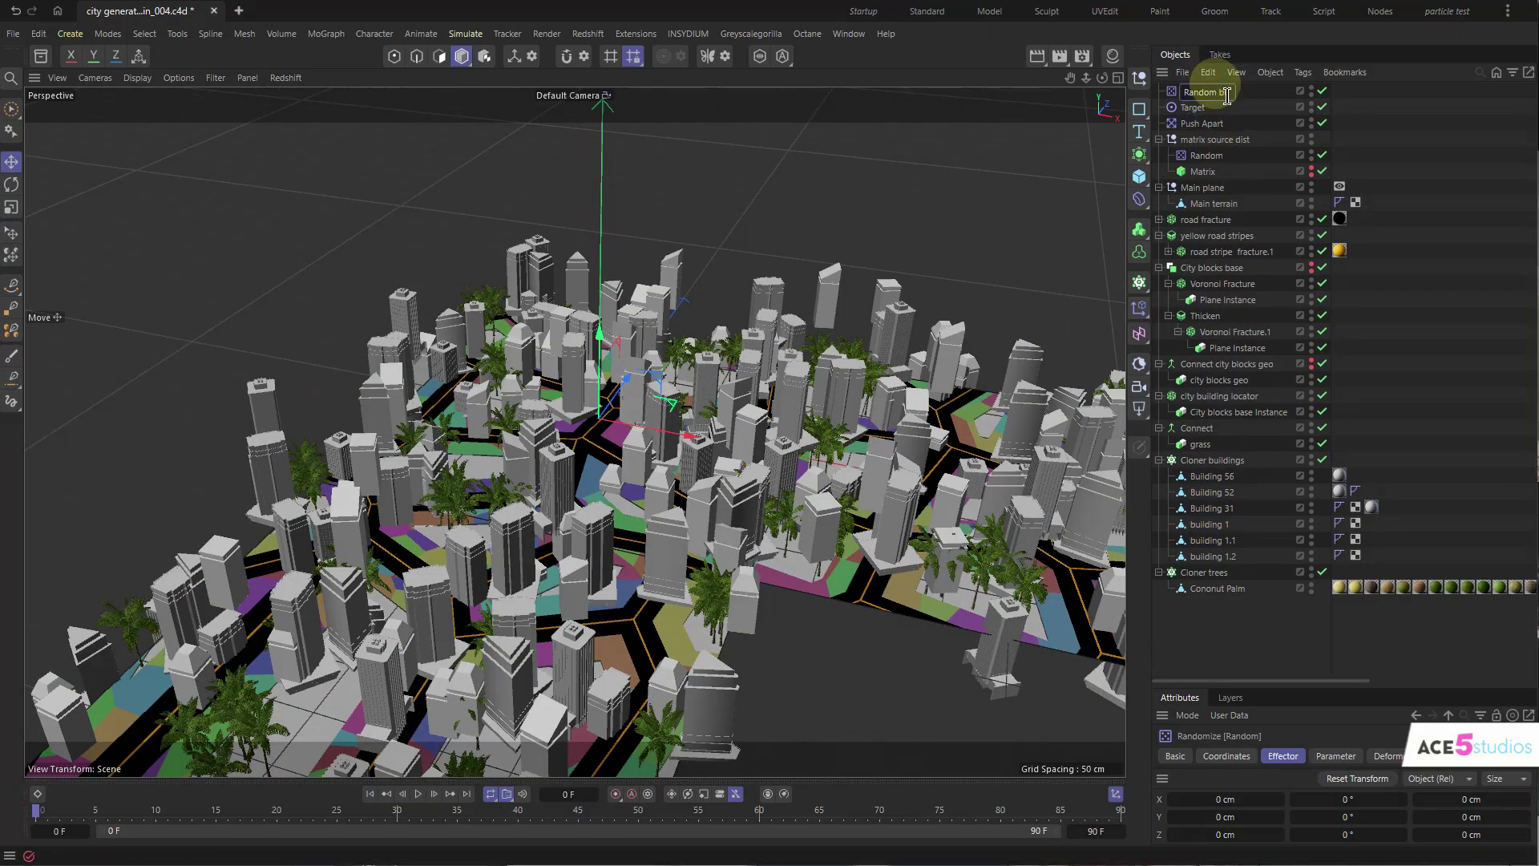
text(Random buildings)
key(Return)
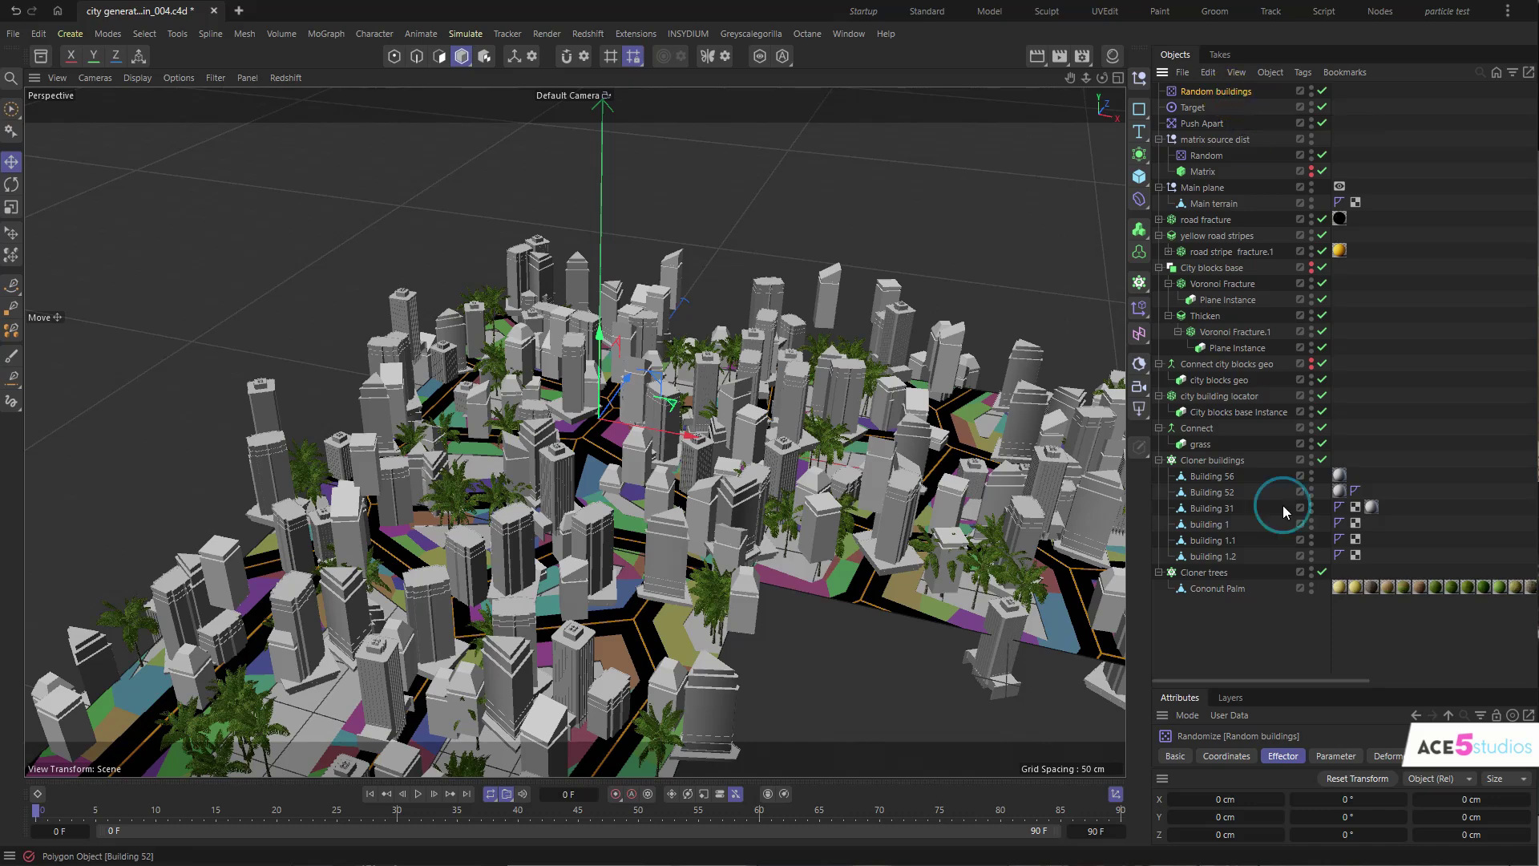
- Make the Random buildings effector vary only the clones' scale, disabling position and setting S.Y to 0.31
drag(1306, 686, 1326, 320)
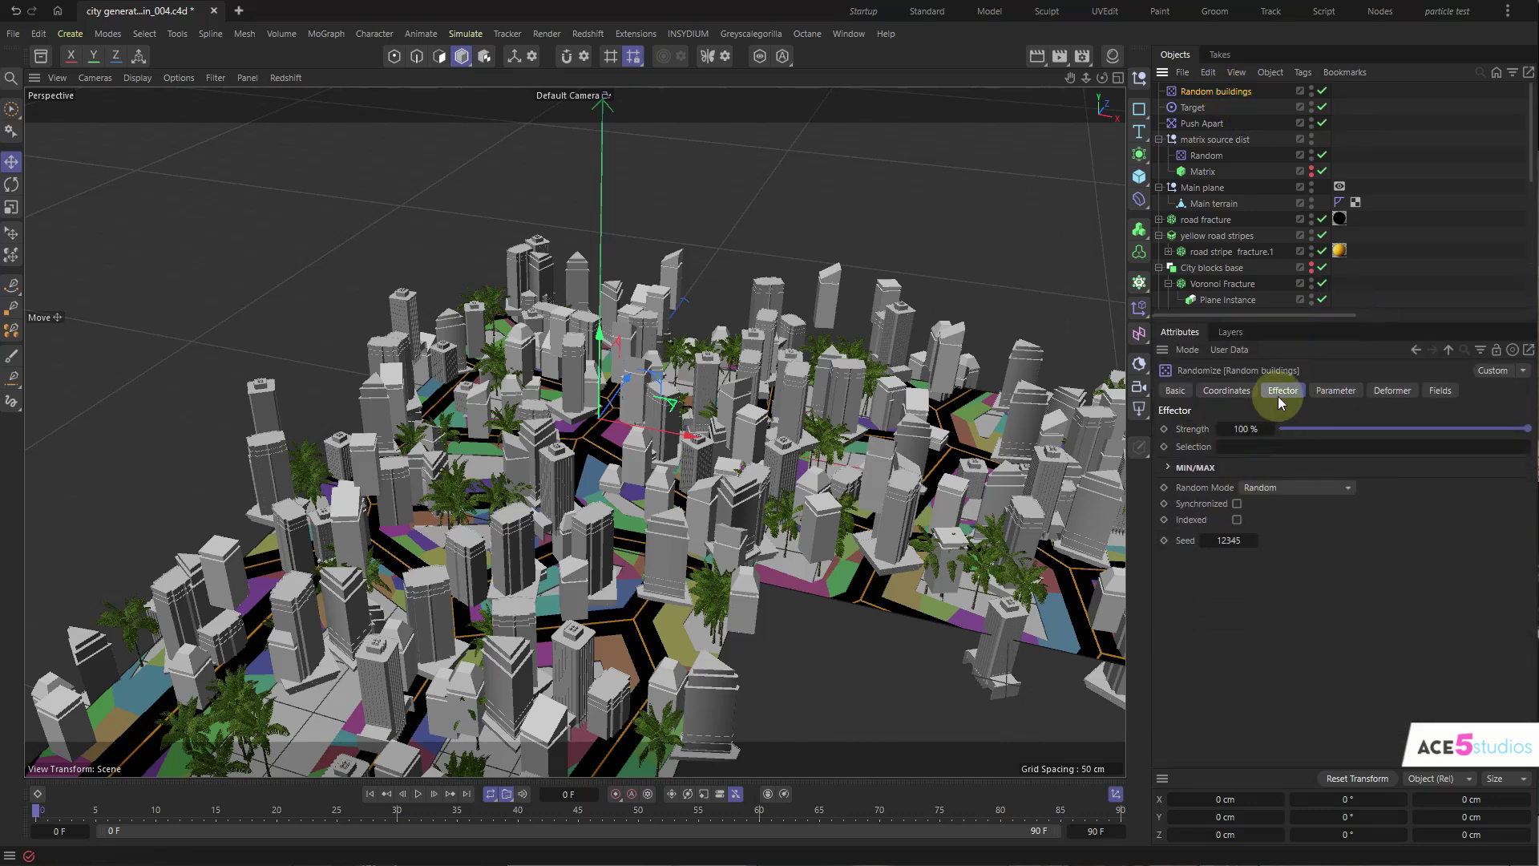
click(1330, 390)
click(1255, 484)
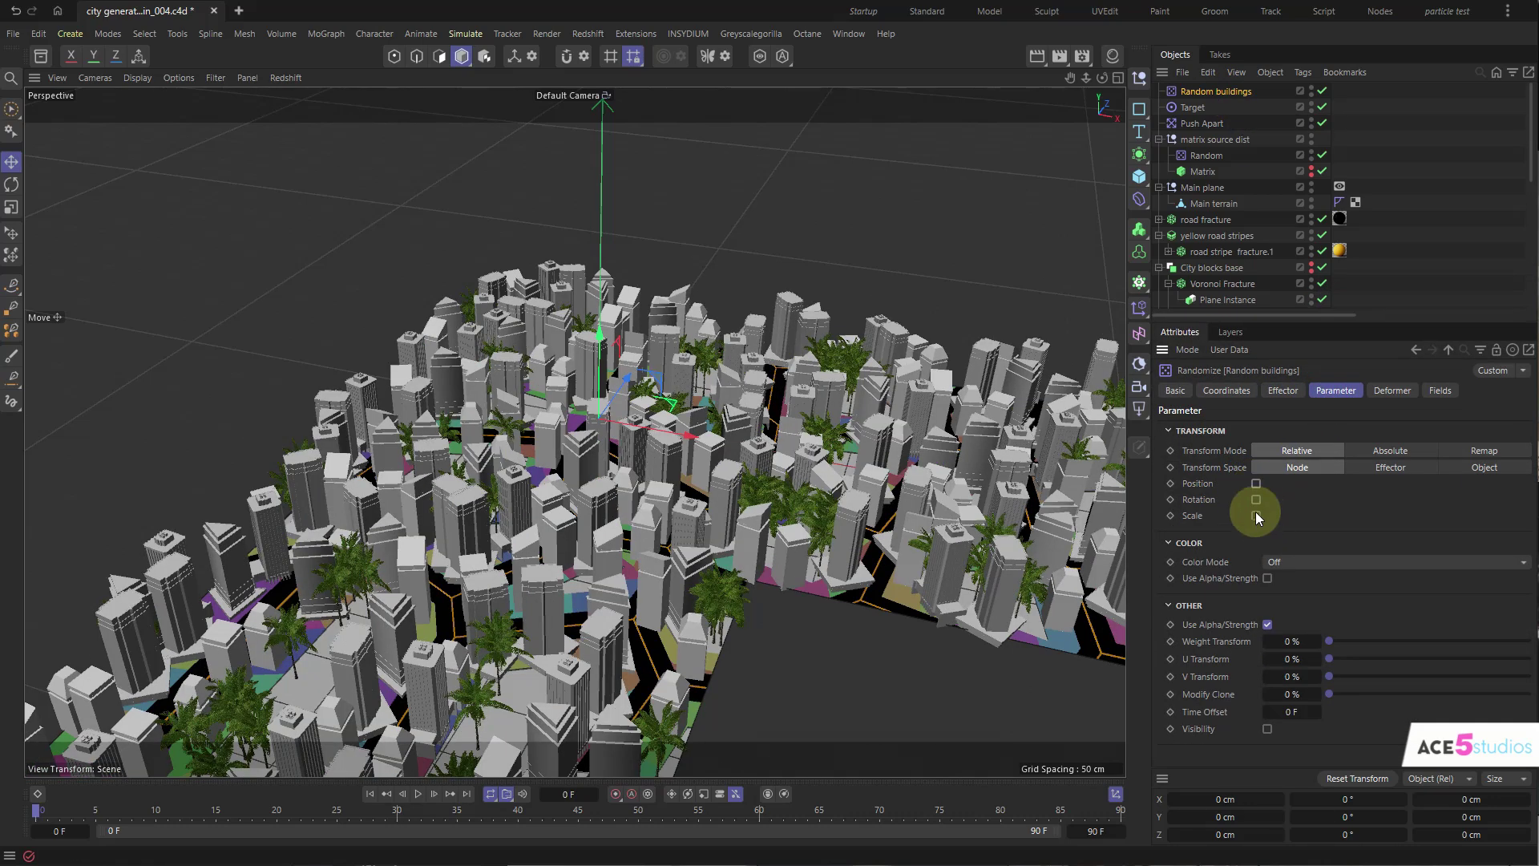
click(1256, 515)
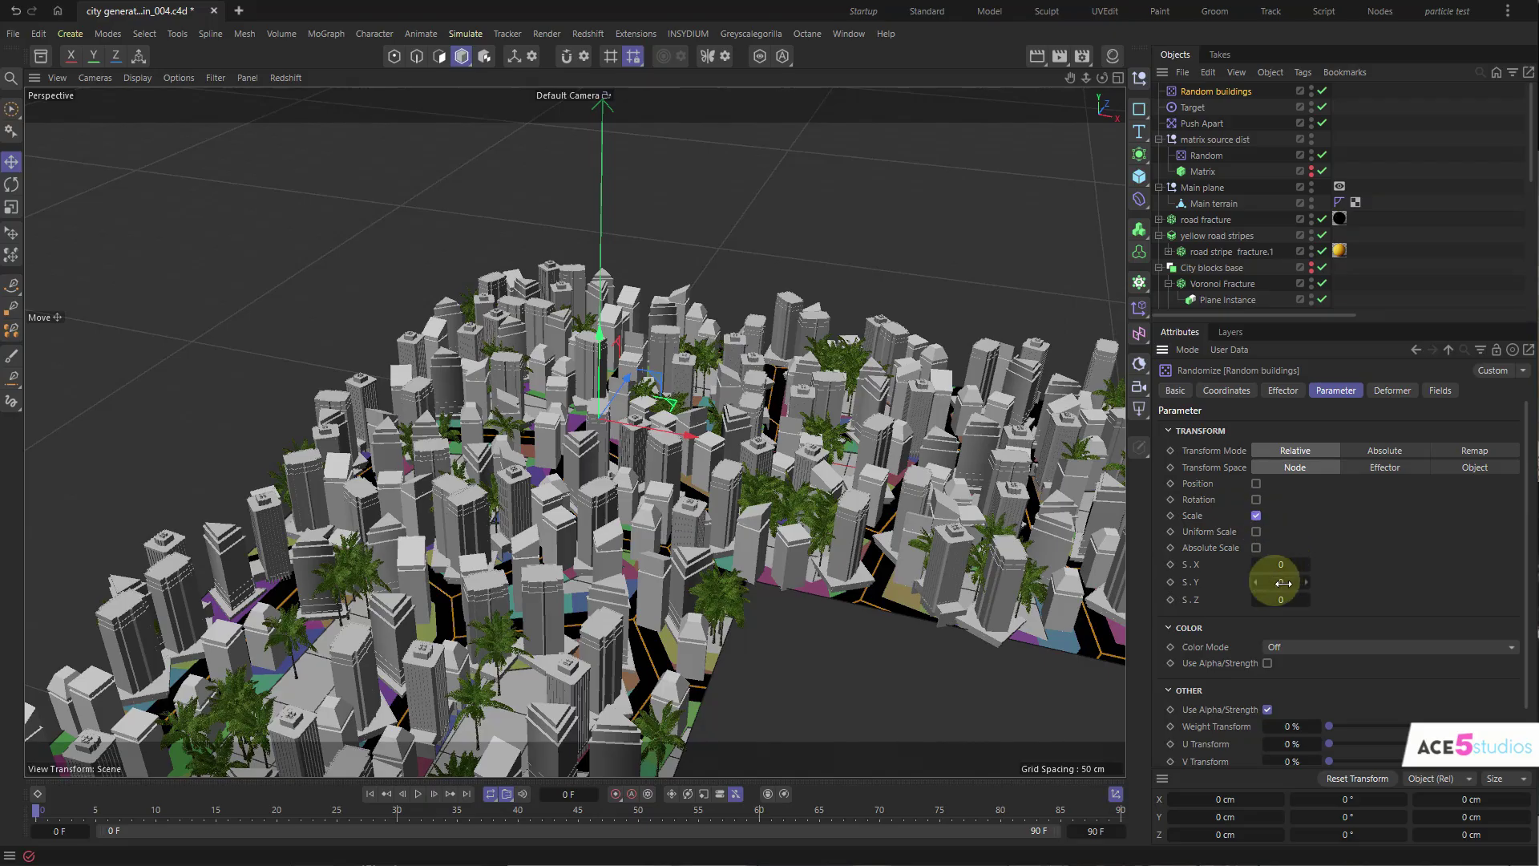
drag(1306, 581, 1355, 582)
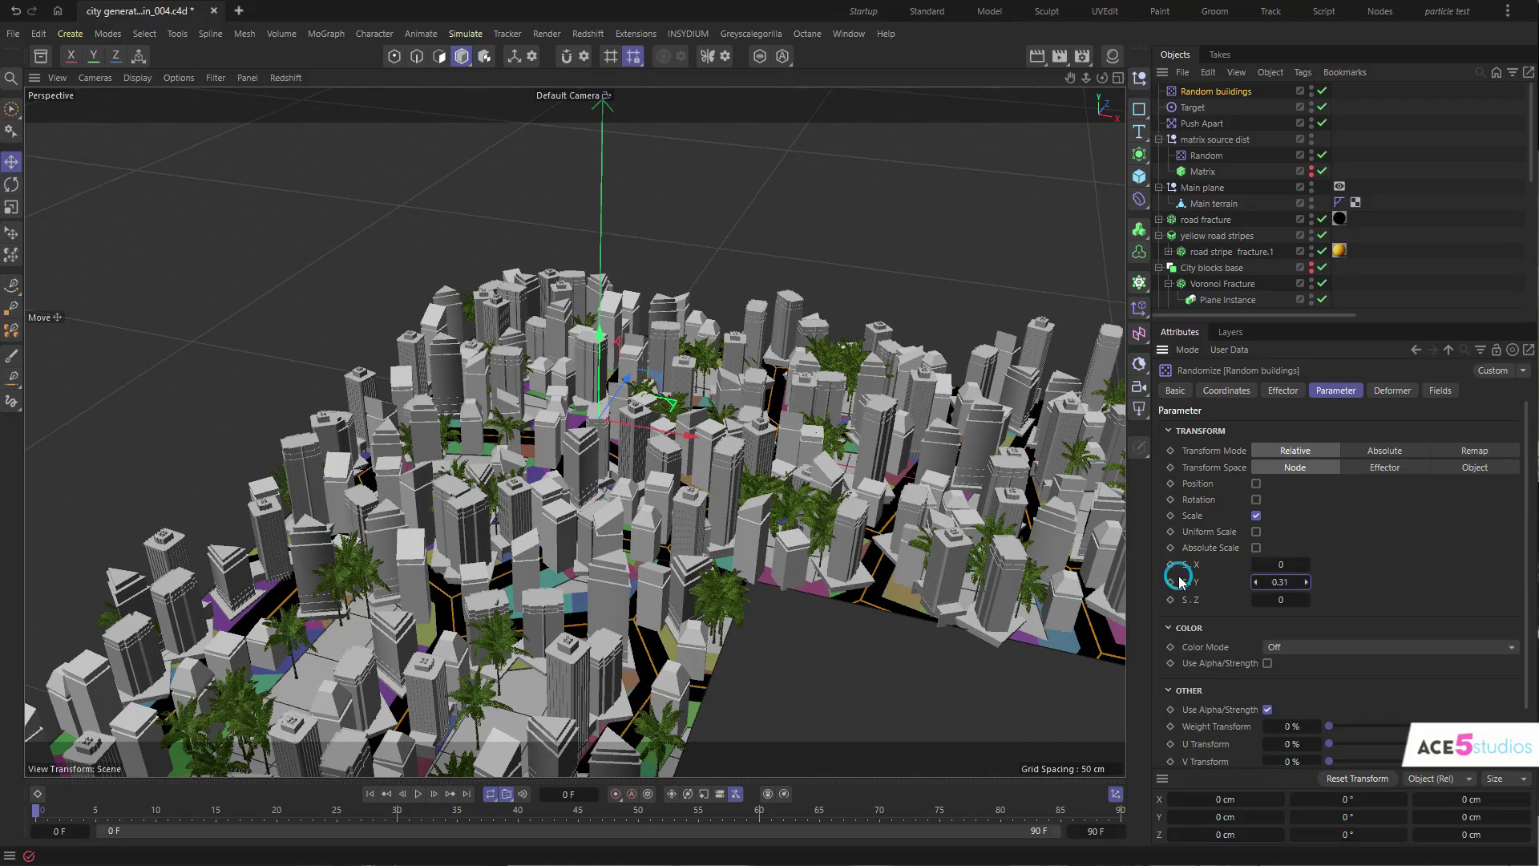
alt+drag(790, 337, 785, 449)
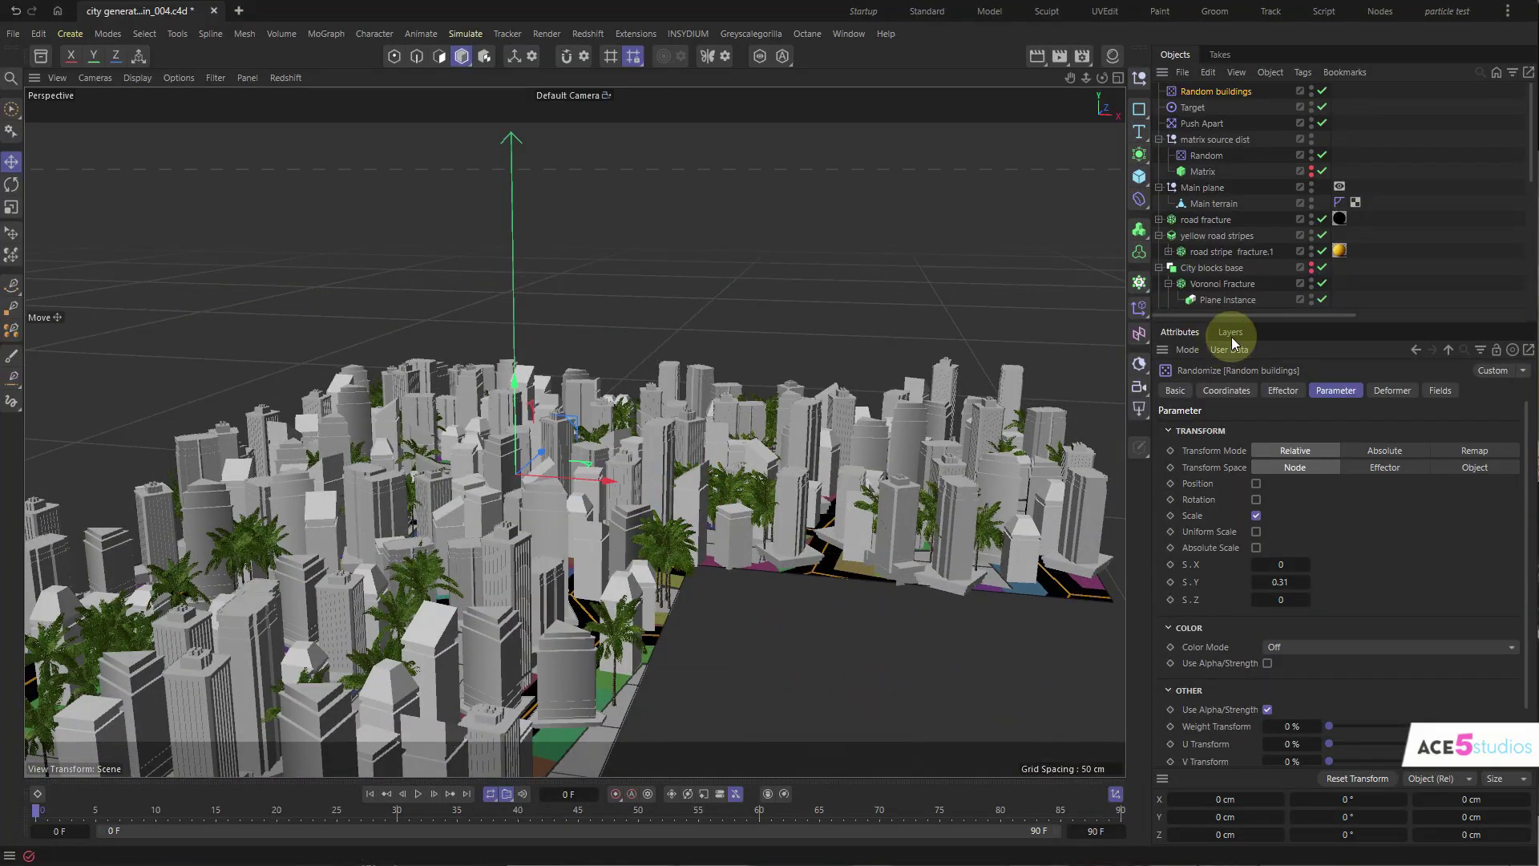
alt+drag(578, 446, 634, 510)
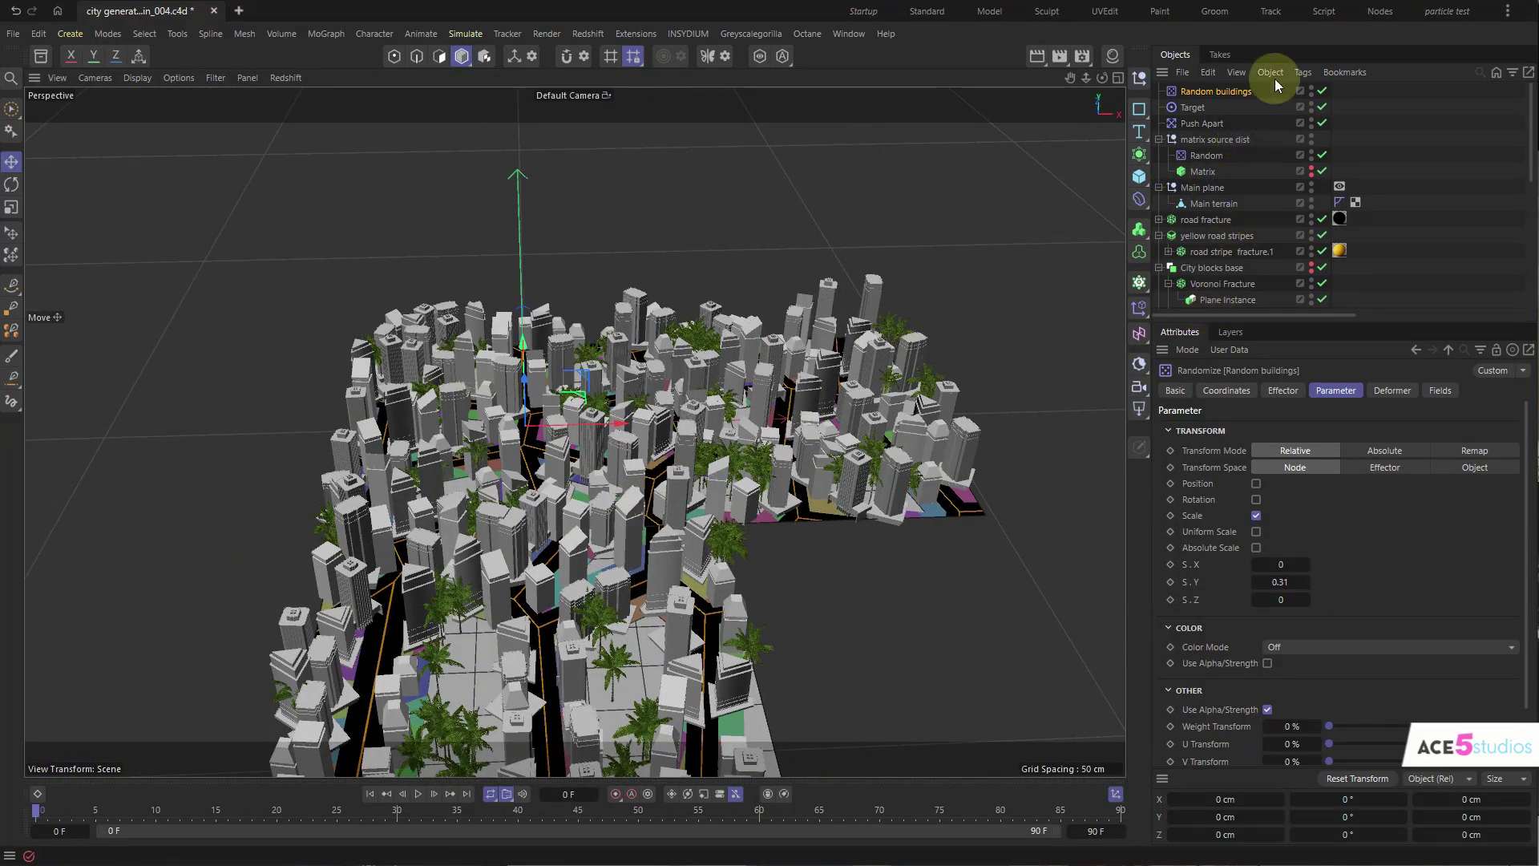
- Add a Plain effector to Cloner buildings
click(1138, 305)
scroll(1219, 206, down, 5)
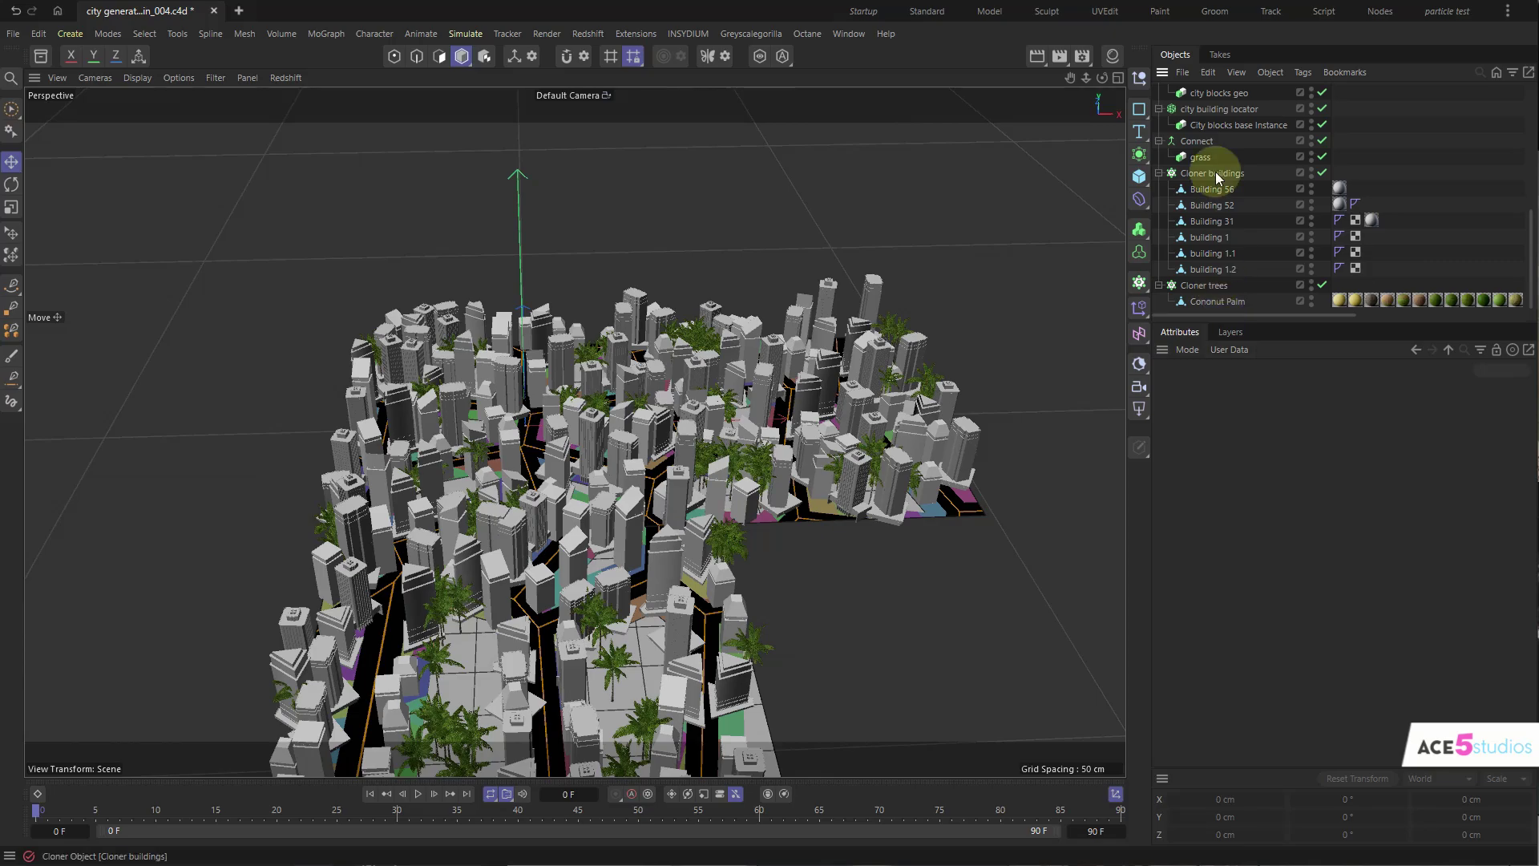
click(1210, 172)
click(1138, 307)
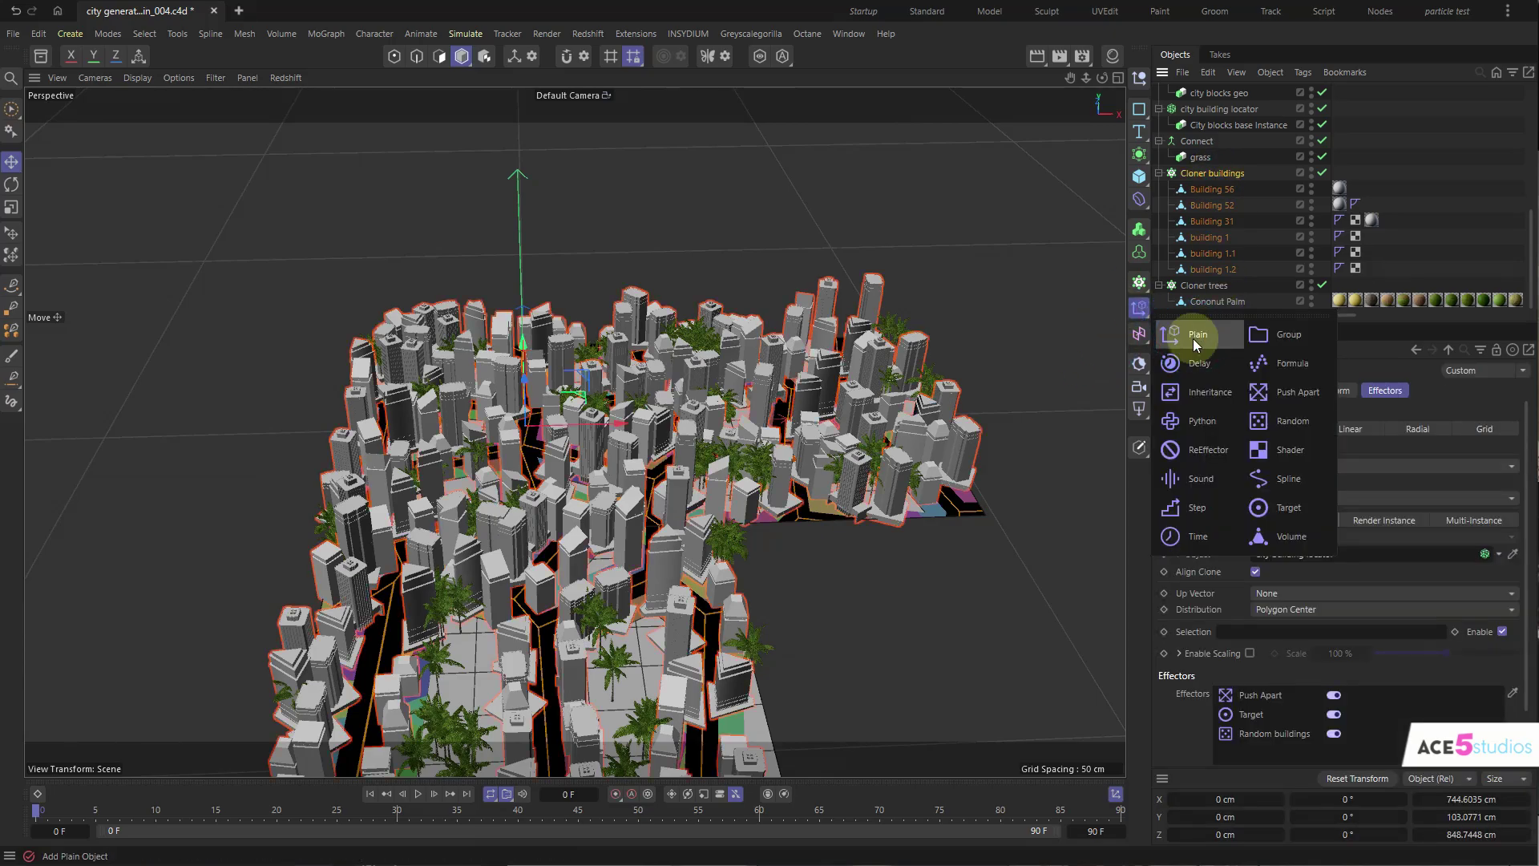
click(1192, 338)
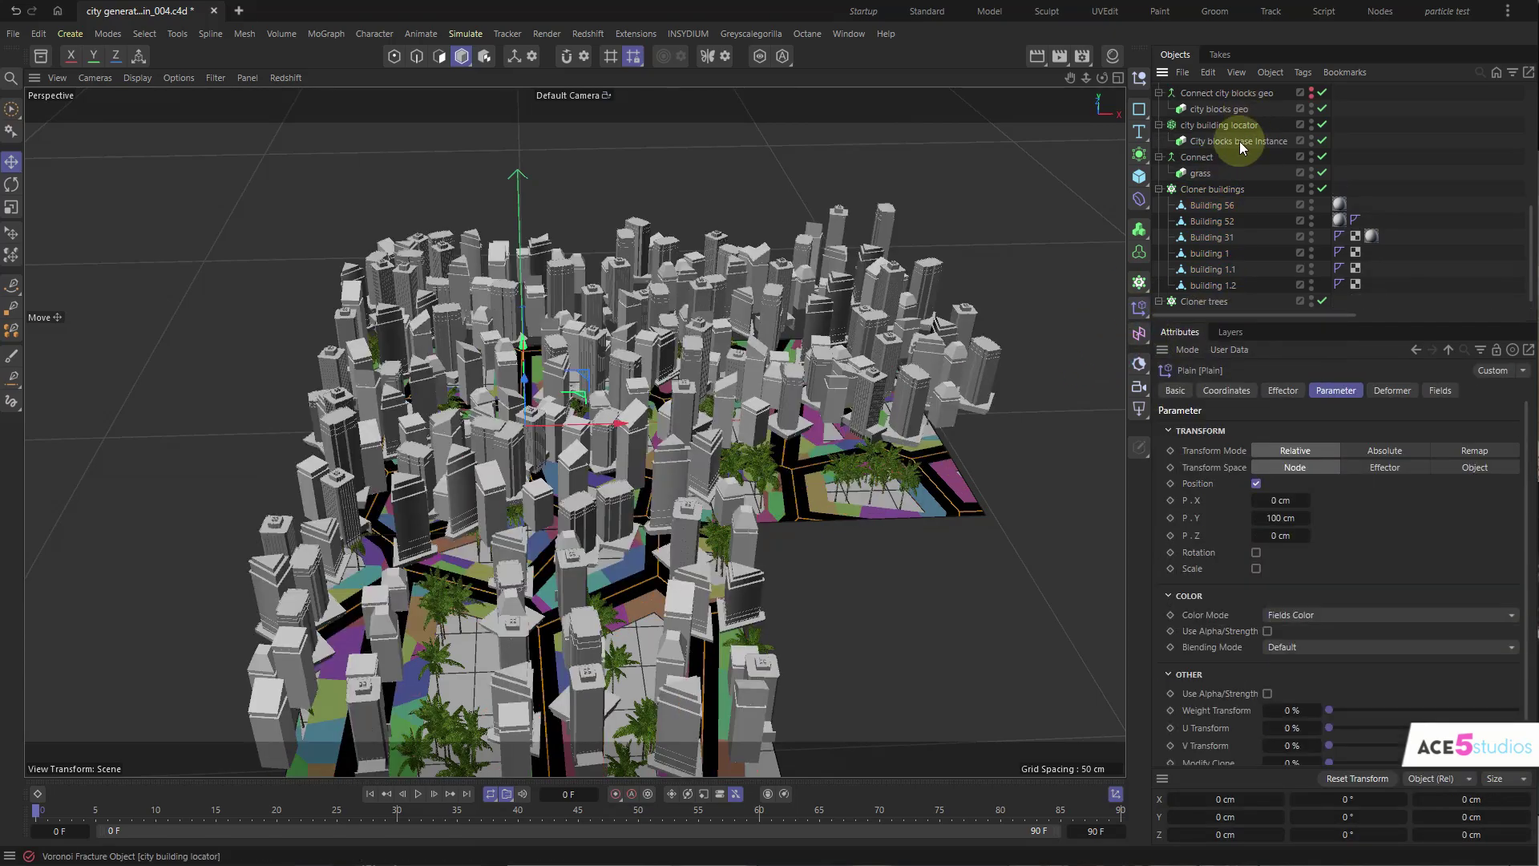
- Disable the Plain effector's position, enable its scale and set S.Y to 0.96 to heighten the buildings
click(1256, 484)
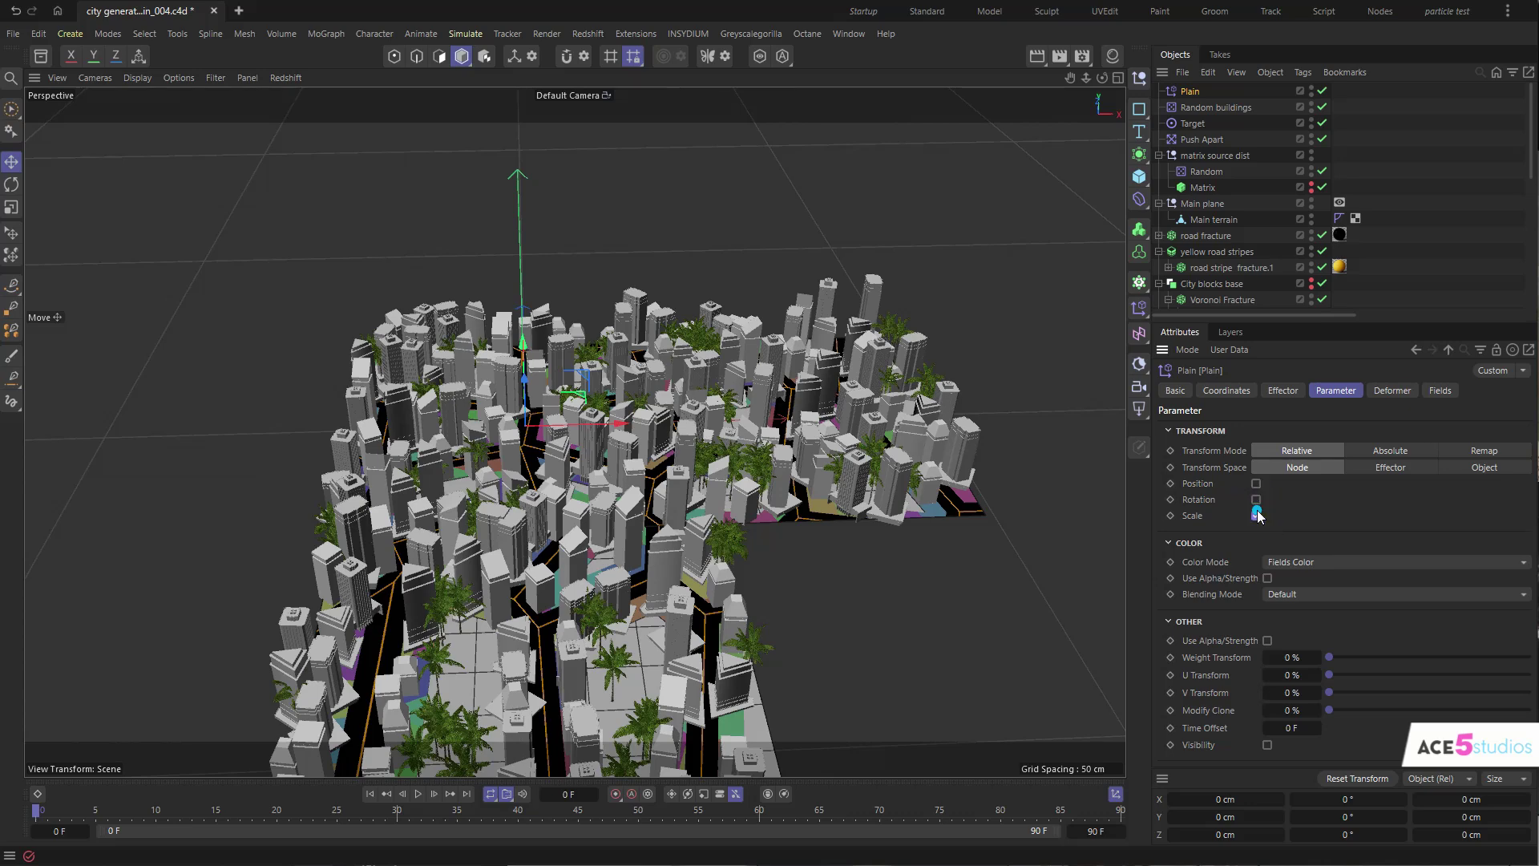
click(1256, 515)
drag(1280, 582, 1334, 582)
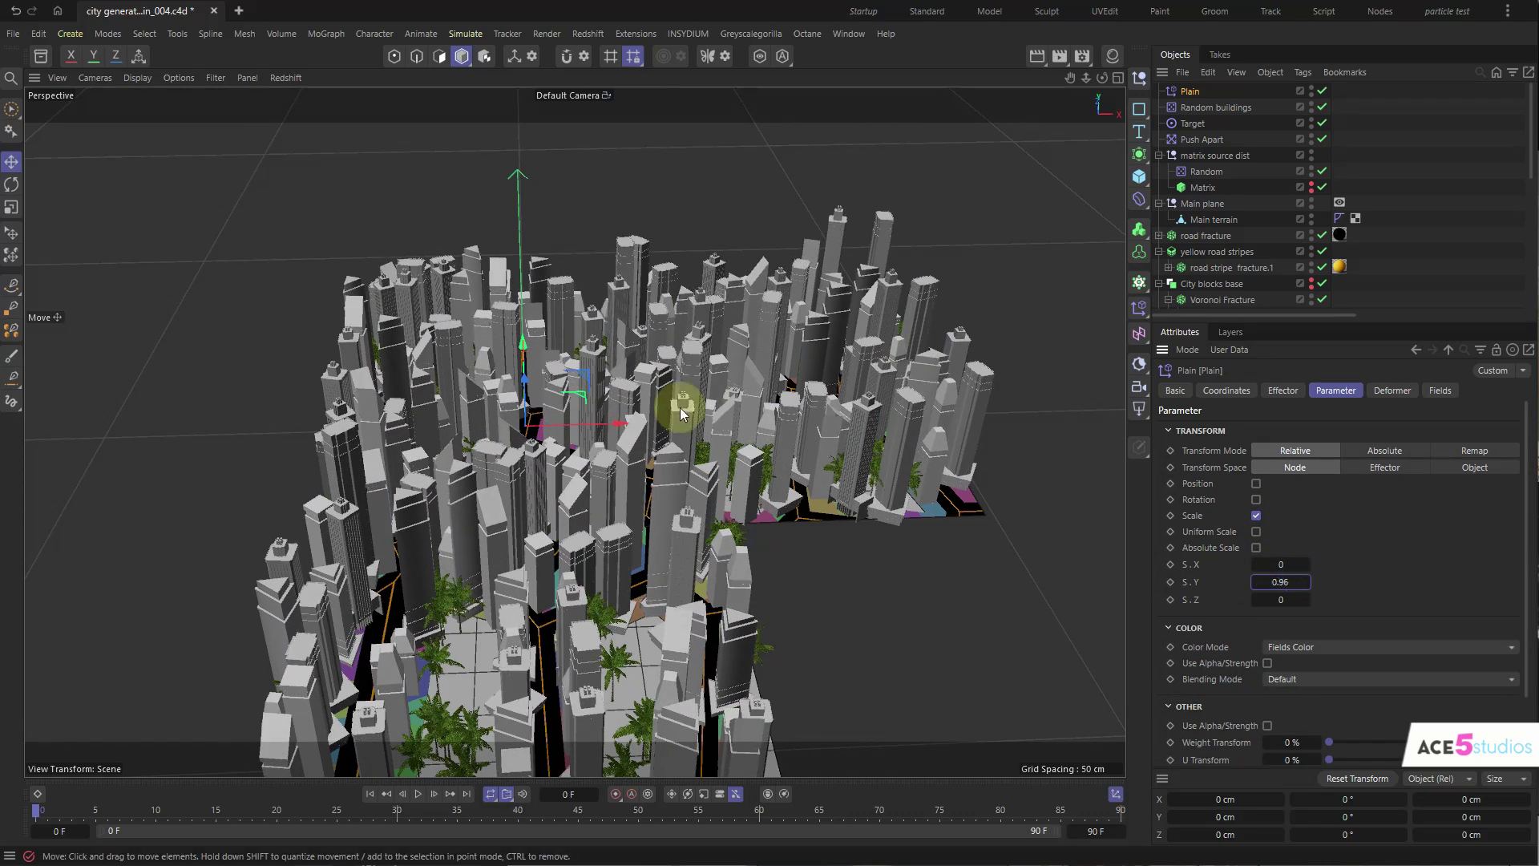
- Add a Spherical Field to the Plain effector to limit where buildings get taller
click(1440, 390)
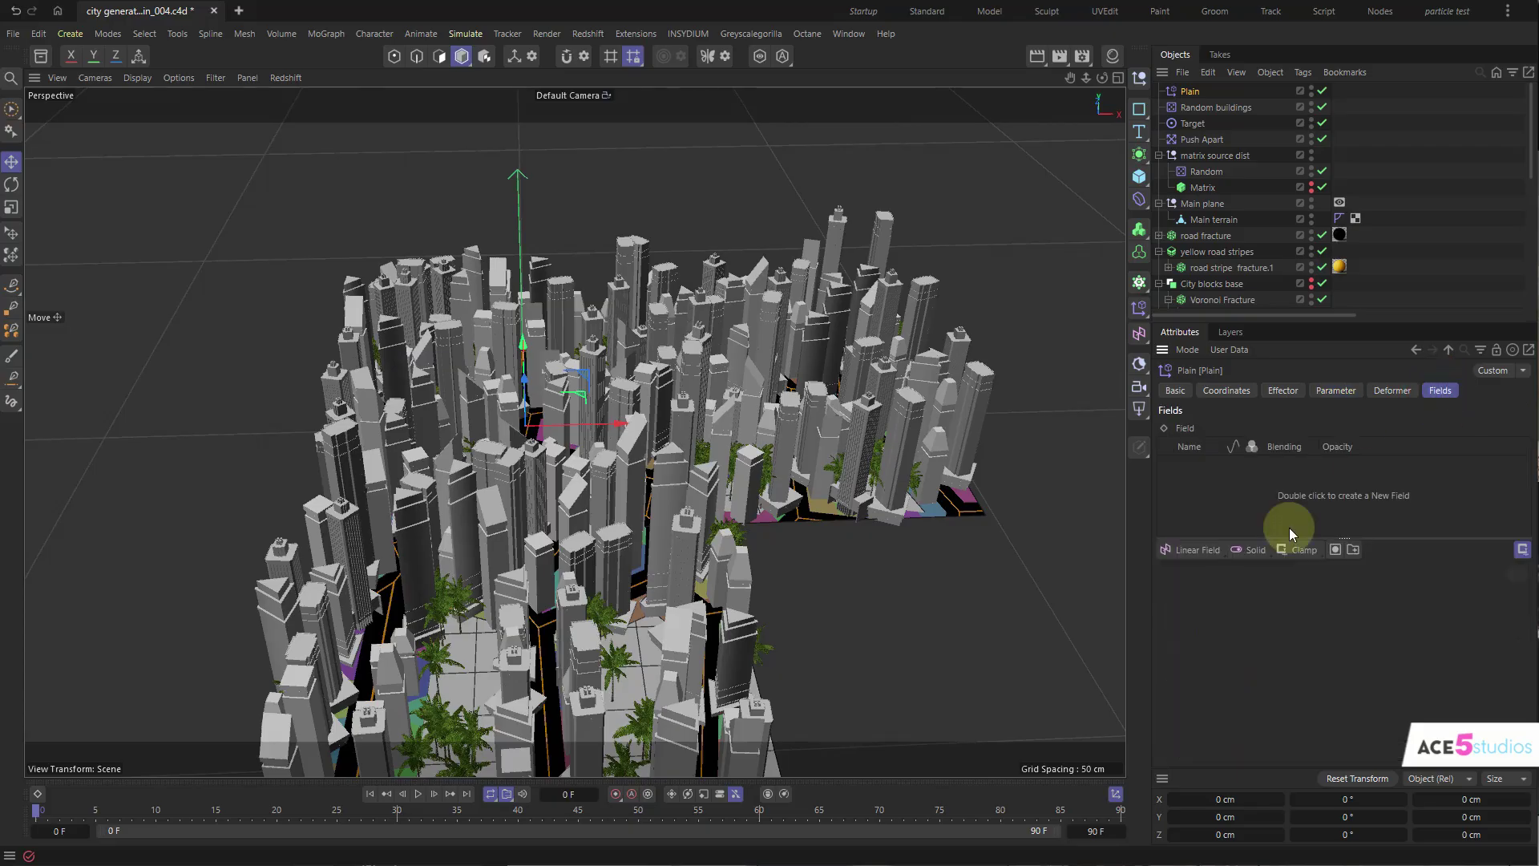
click(1191, 550)
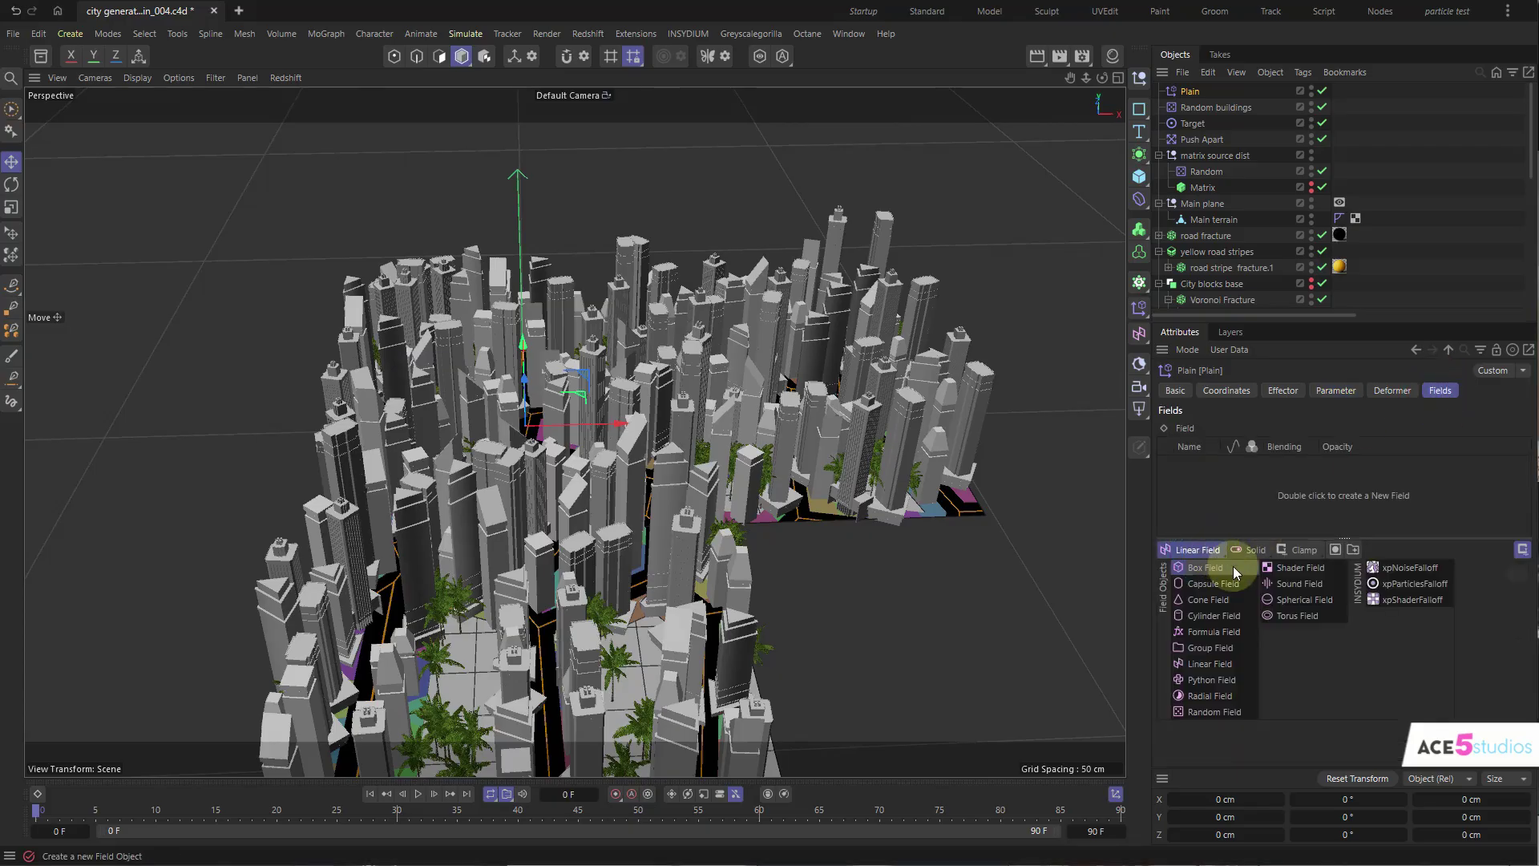
click(1307, 601)
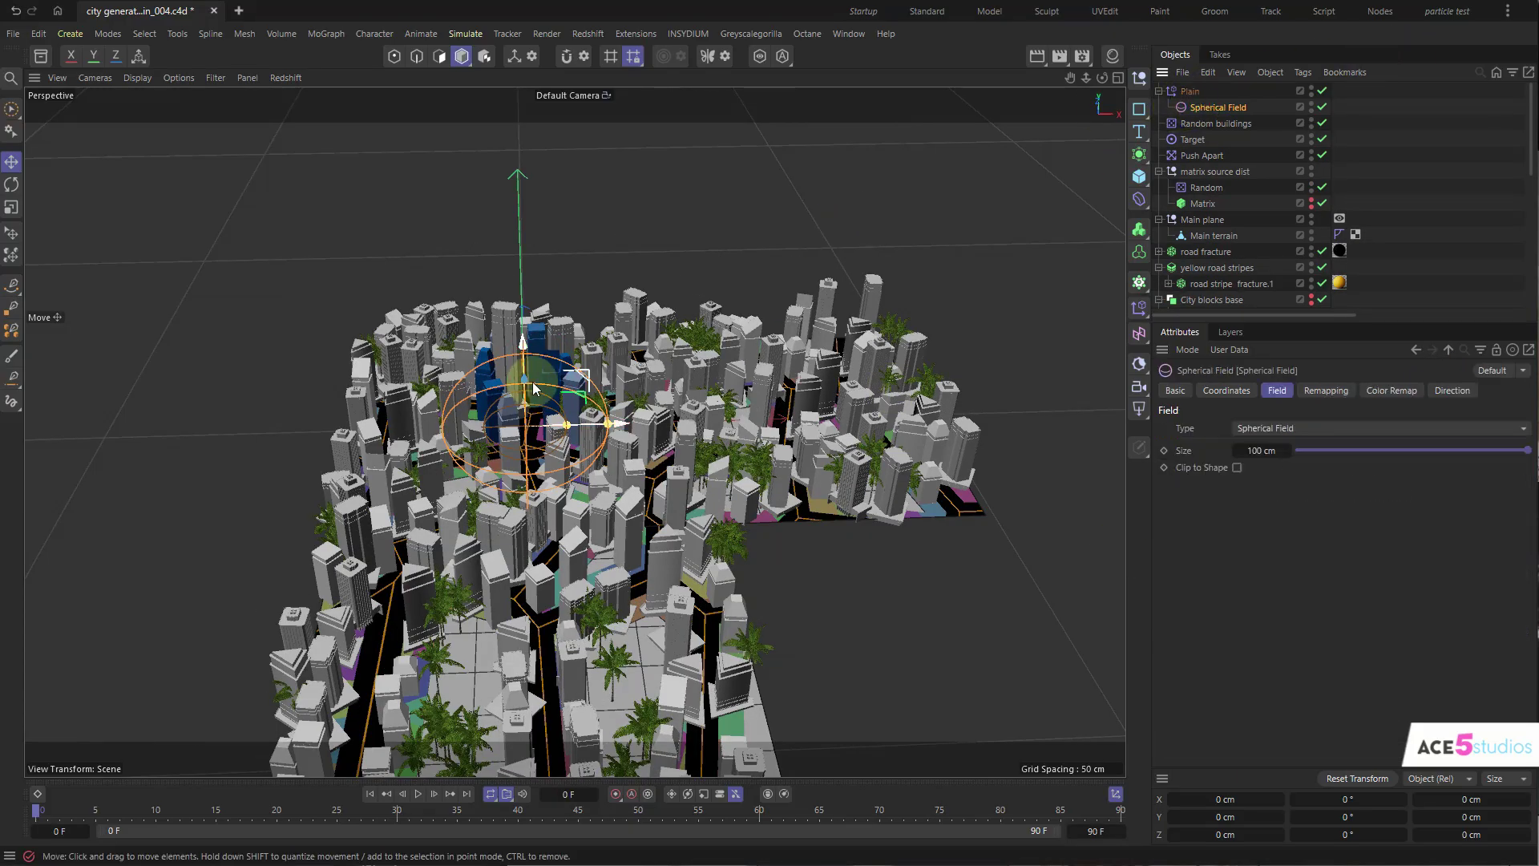
- Enlarge the Spherical Field to about 207 cm and move it to about -70 cm in X over the city
key(t)
drag(278, 433, 719, 406)
key(e)
alt+drag(626, 454, 593, 452)
key(t)
drag(410, 468, 460, 419)
click(664, 386)
alt+drag(663, 386, 521, 529)
- Turn off the Spherical Field's color remapping so it does not tint the buildings, and deselect the field
click(1194, 106)
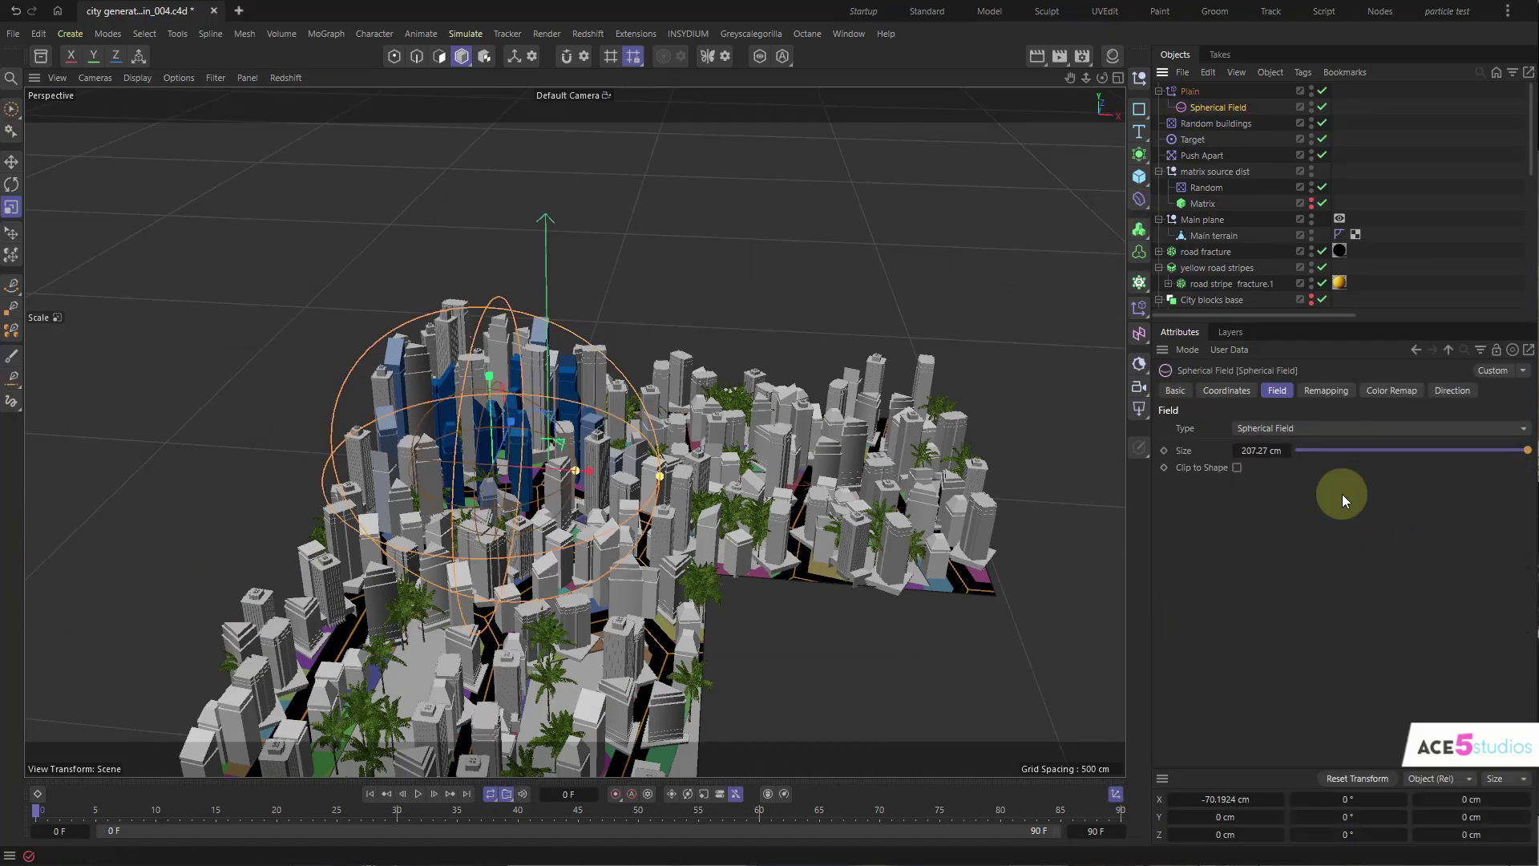
click(1391, 390)
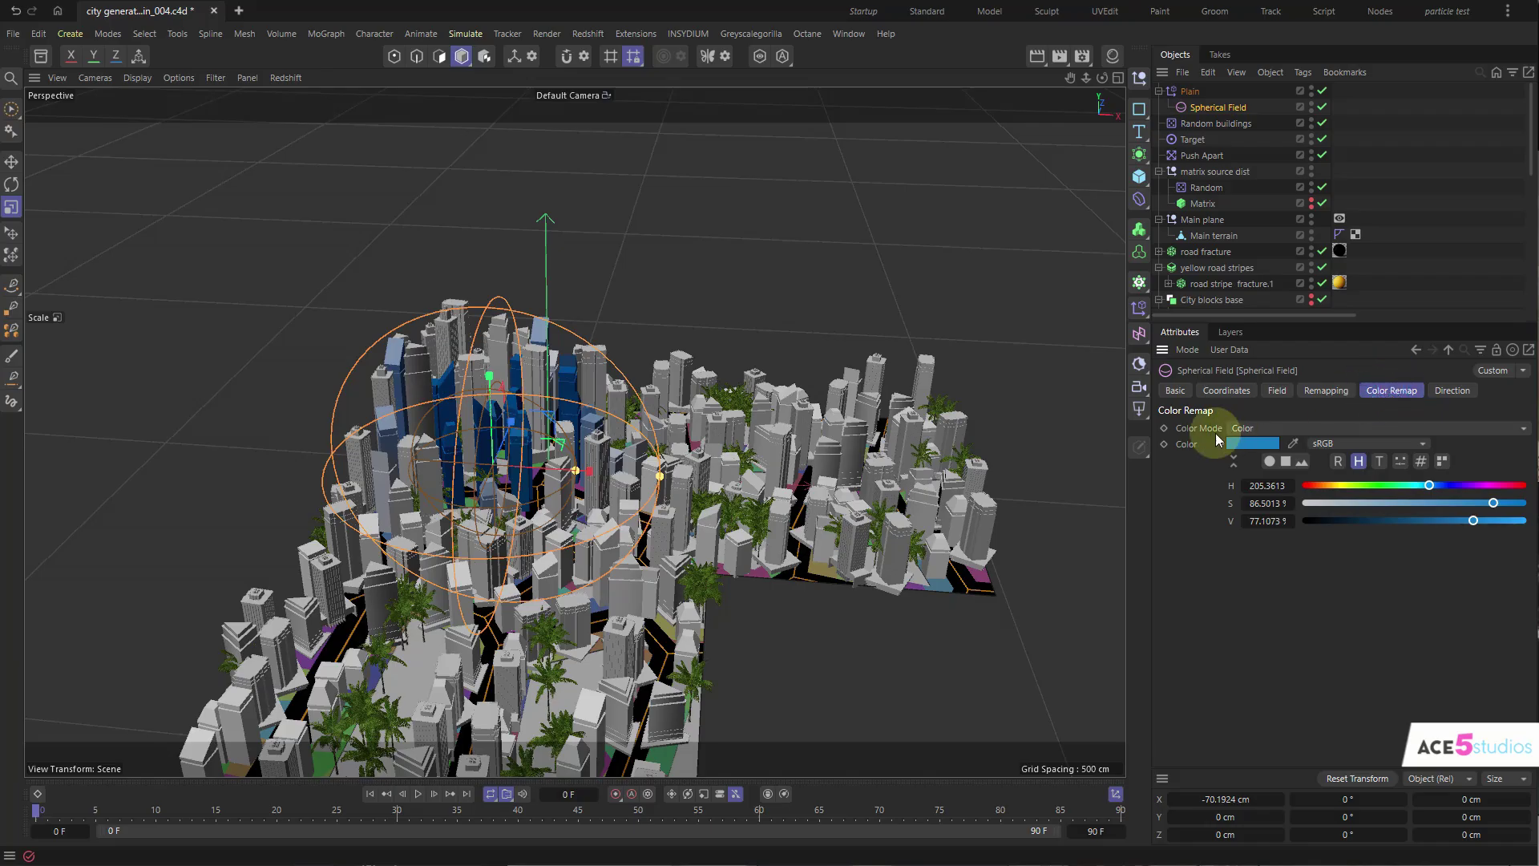
click(1256, 431)
click(1263, 446)
click(1278, 127)
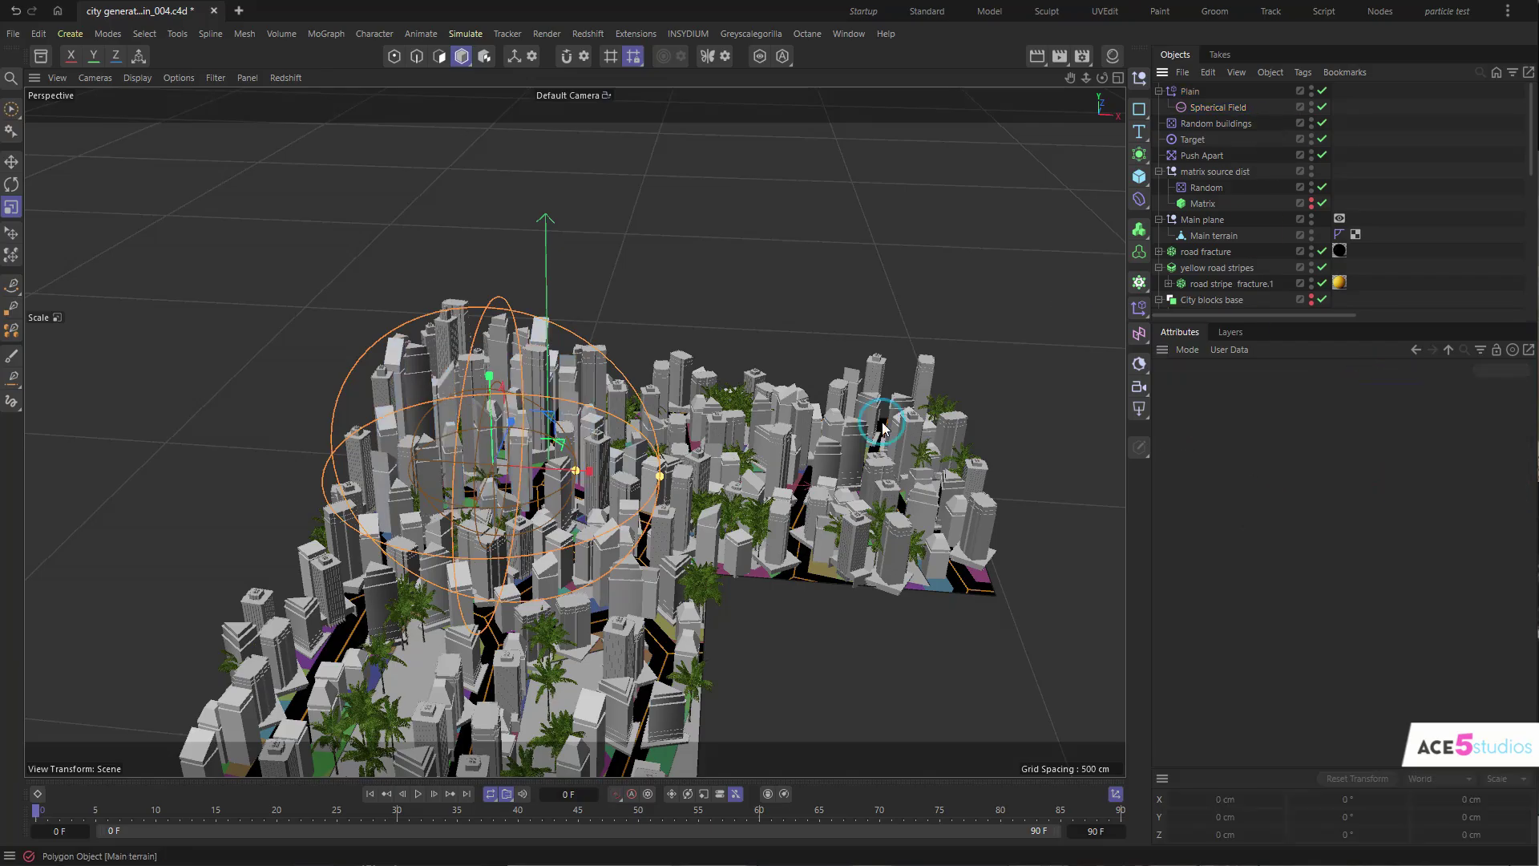
- Expand the city by moving the outer edge of Main terrain to about -354 cm in X, and deselect the edge
alt+drag(881, 427, 721, 446)
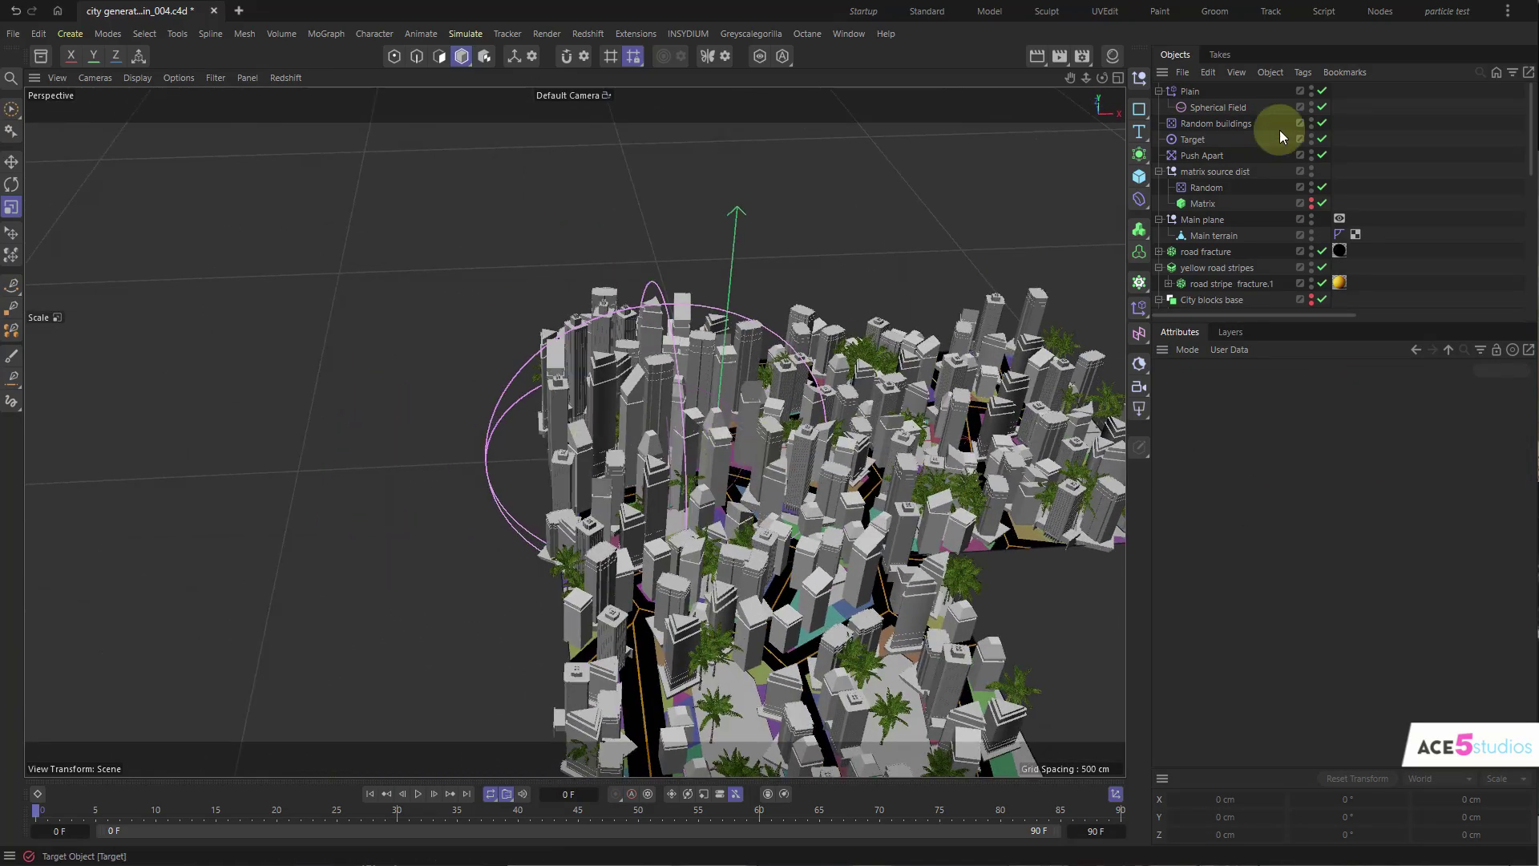
click(1214, 235)
key(Return)
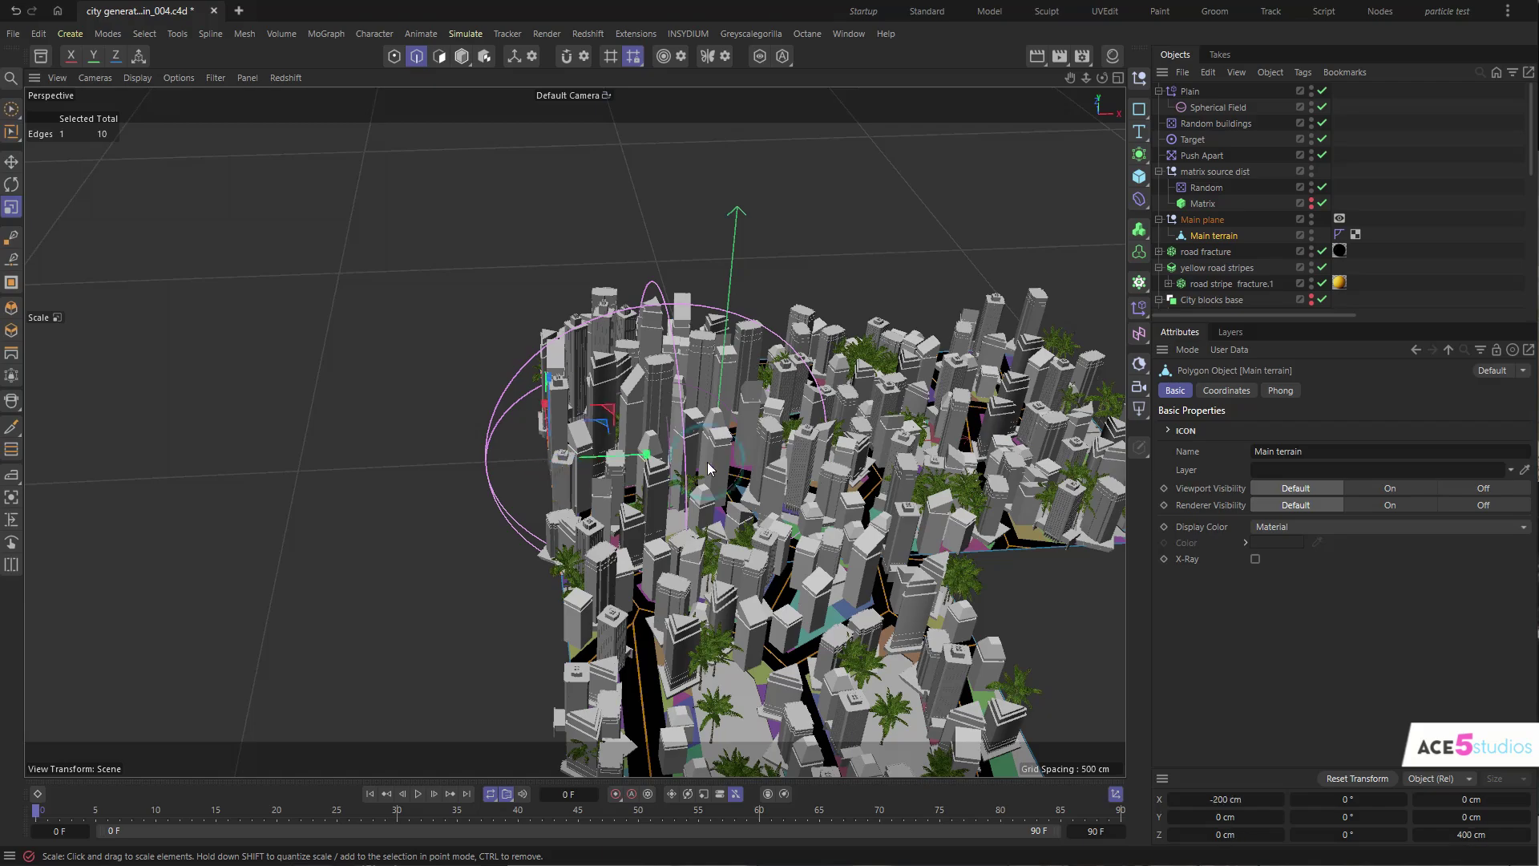
key(e)
drag(644, 456, 564, 458)
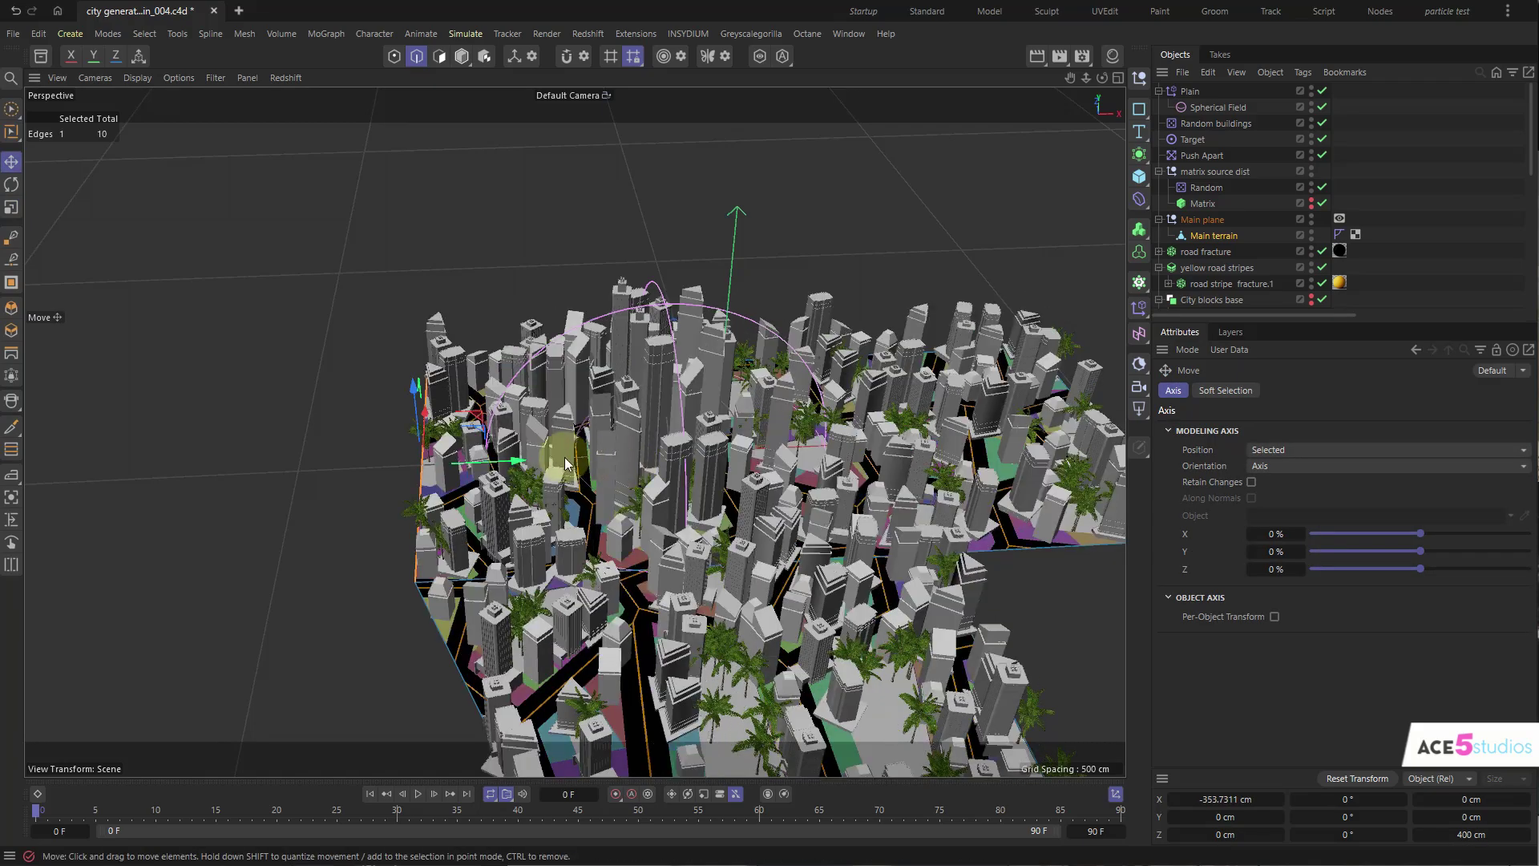
alt+drag(742, 458, 808, 321)
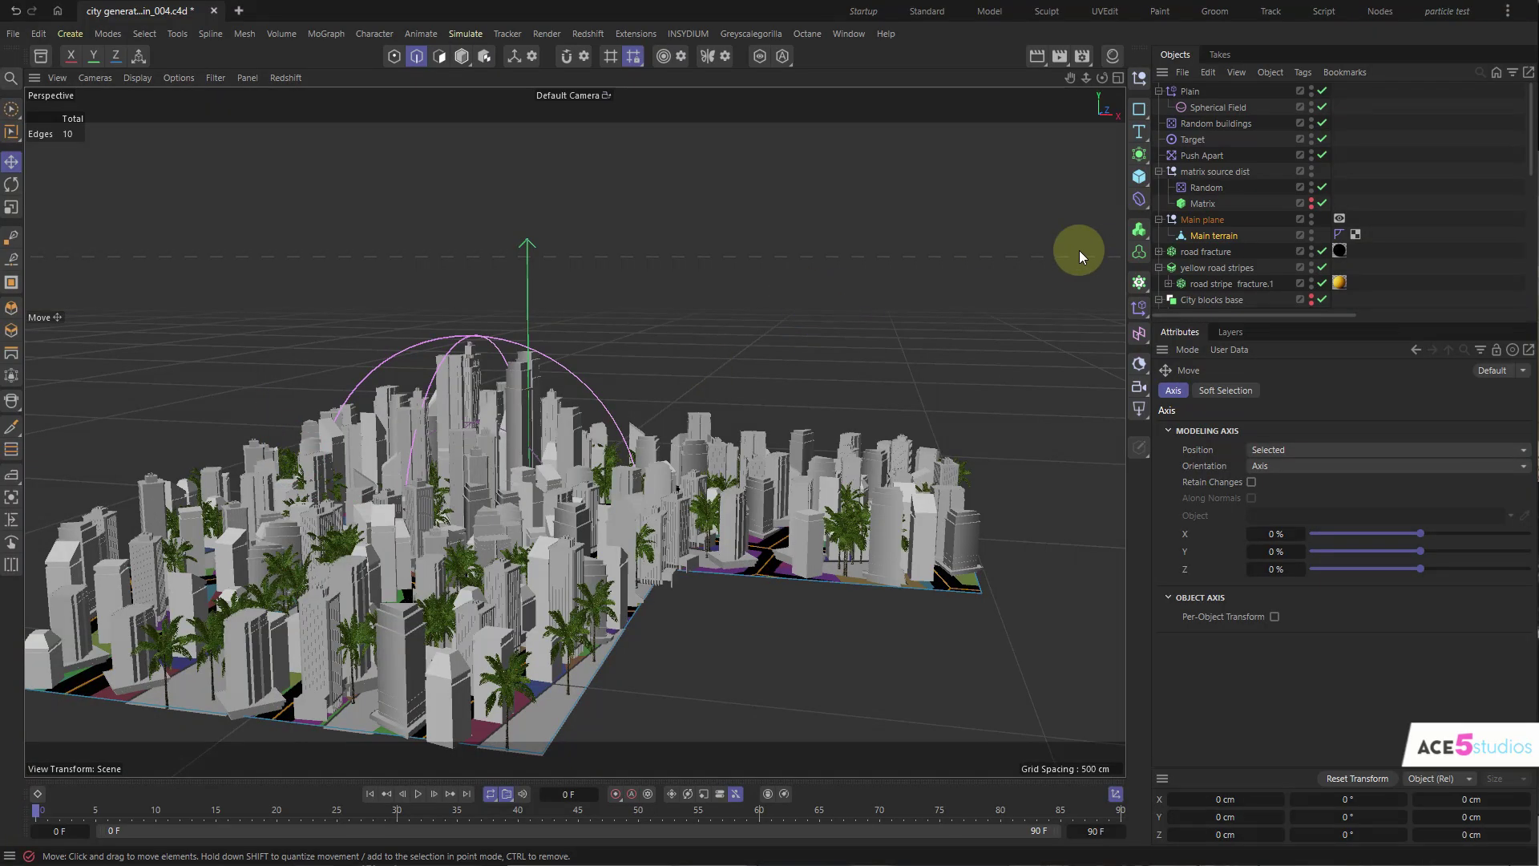
- Add an RS Sun & Sky Rig and rotate its RS Sun to light the city from the side
click(1141, 367)
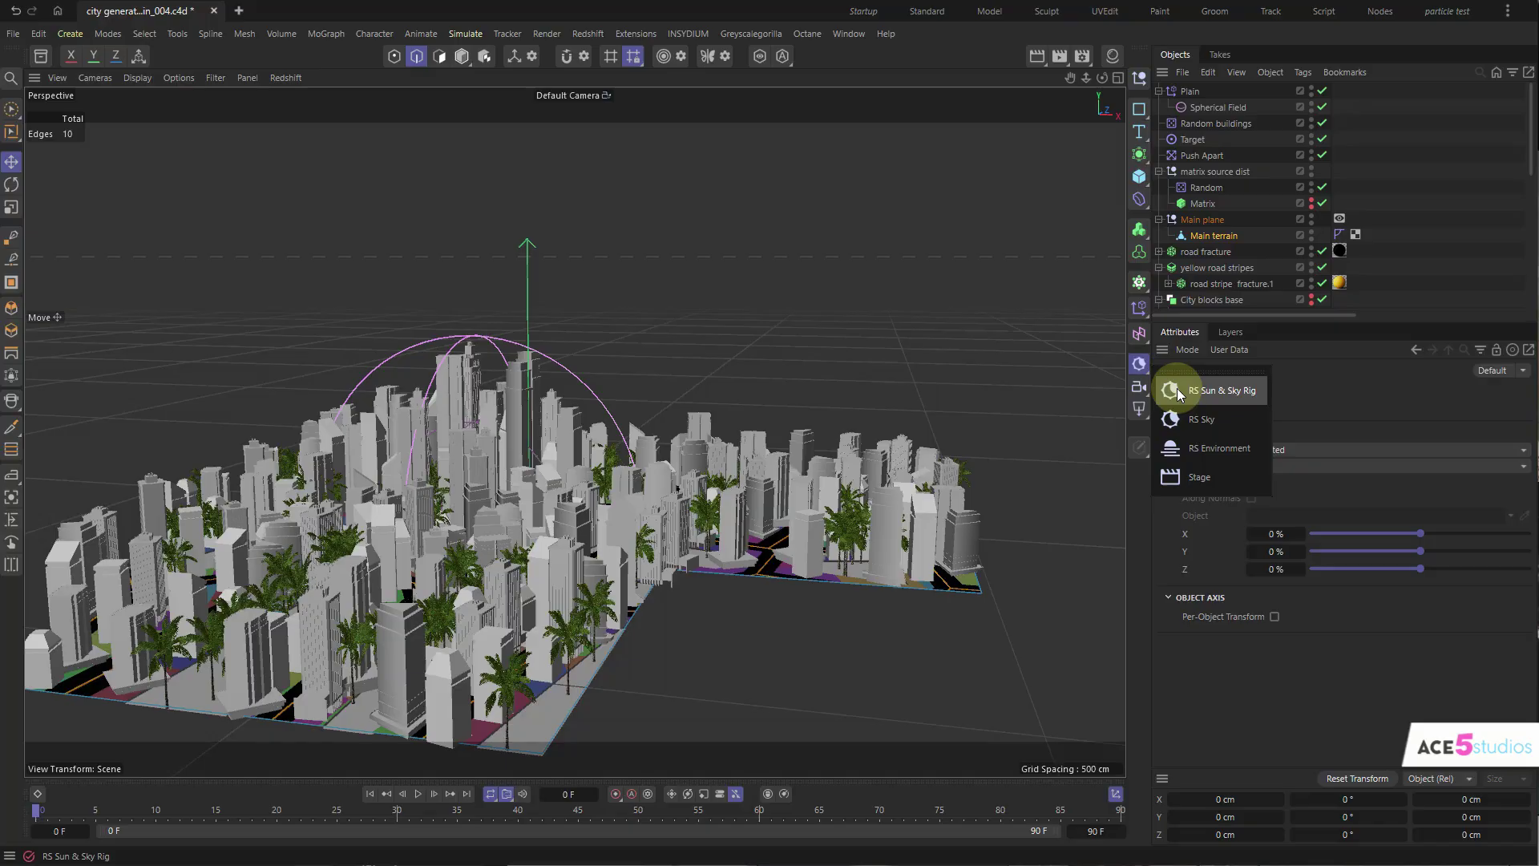
click(1200, 418)
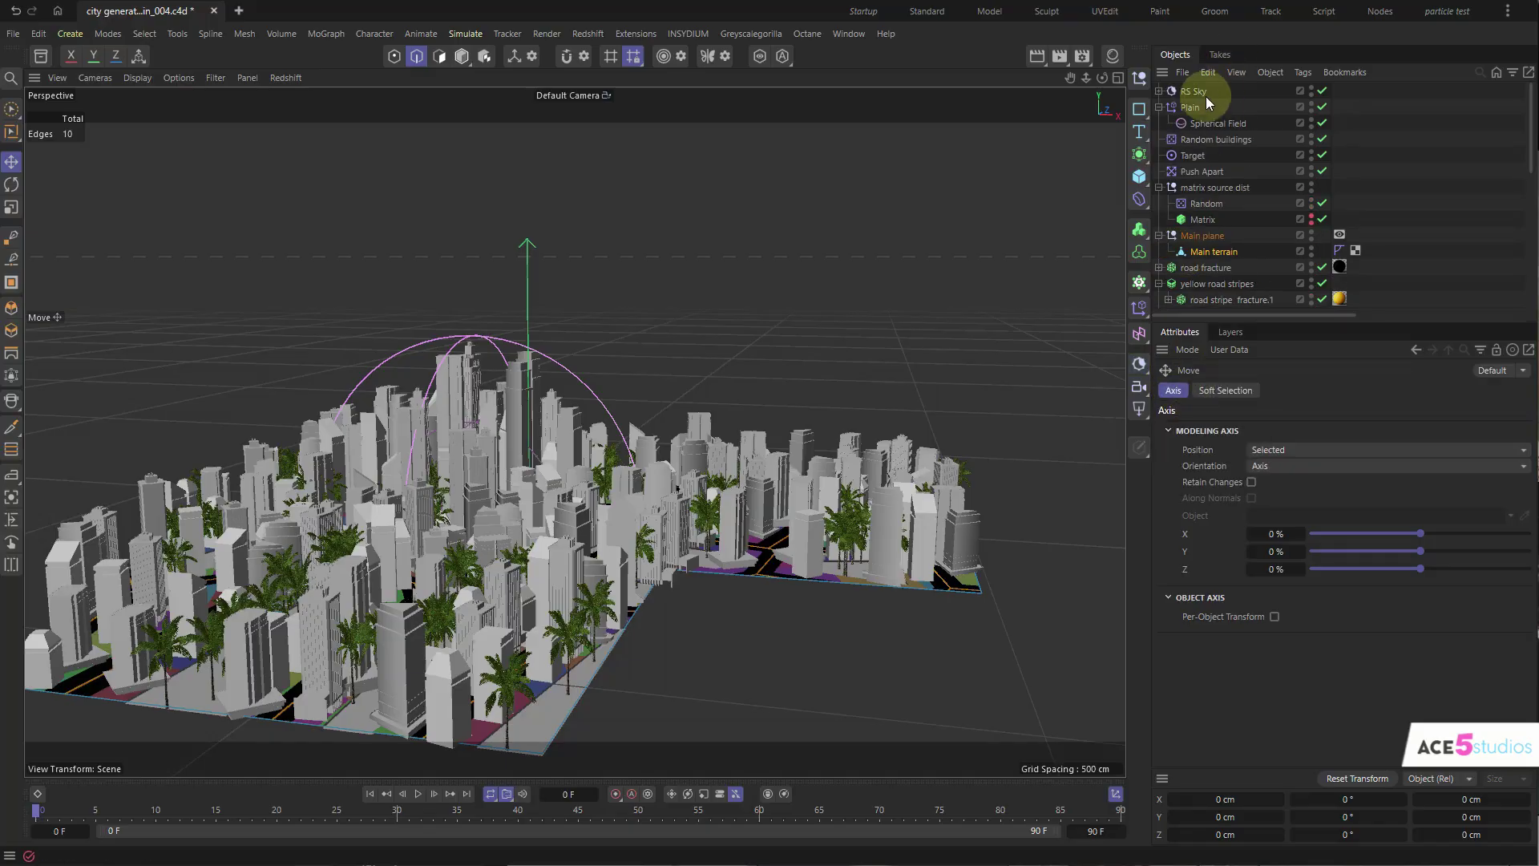
key(r)
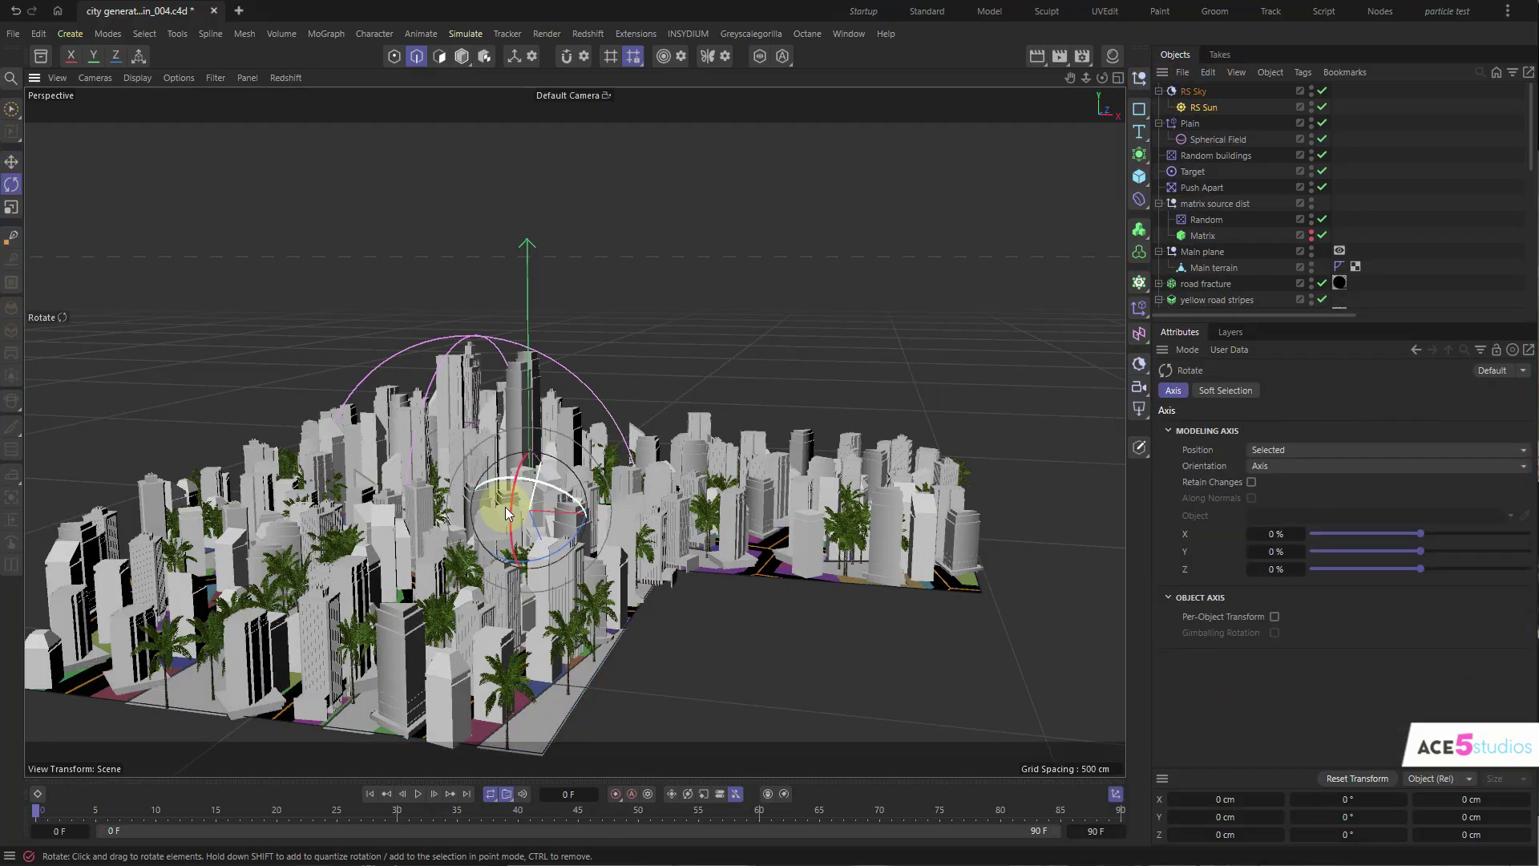
drag(496, 522, 499, 488)
alt+right_drag(553, 477, 569, 478)
alt+drag(568, 478, 554, 478)
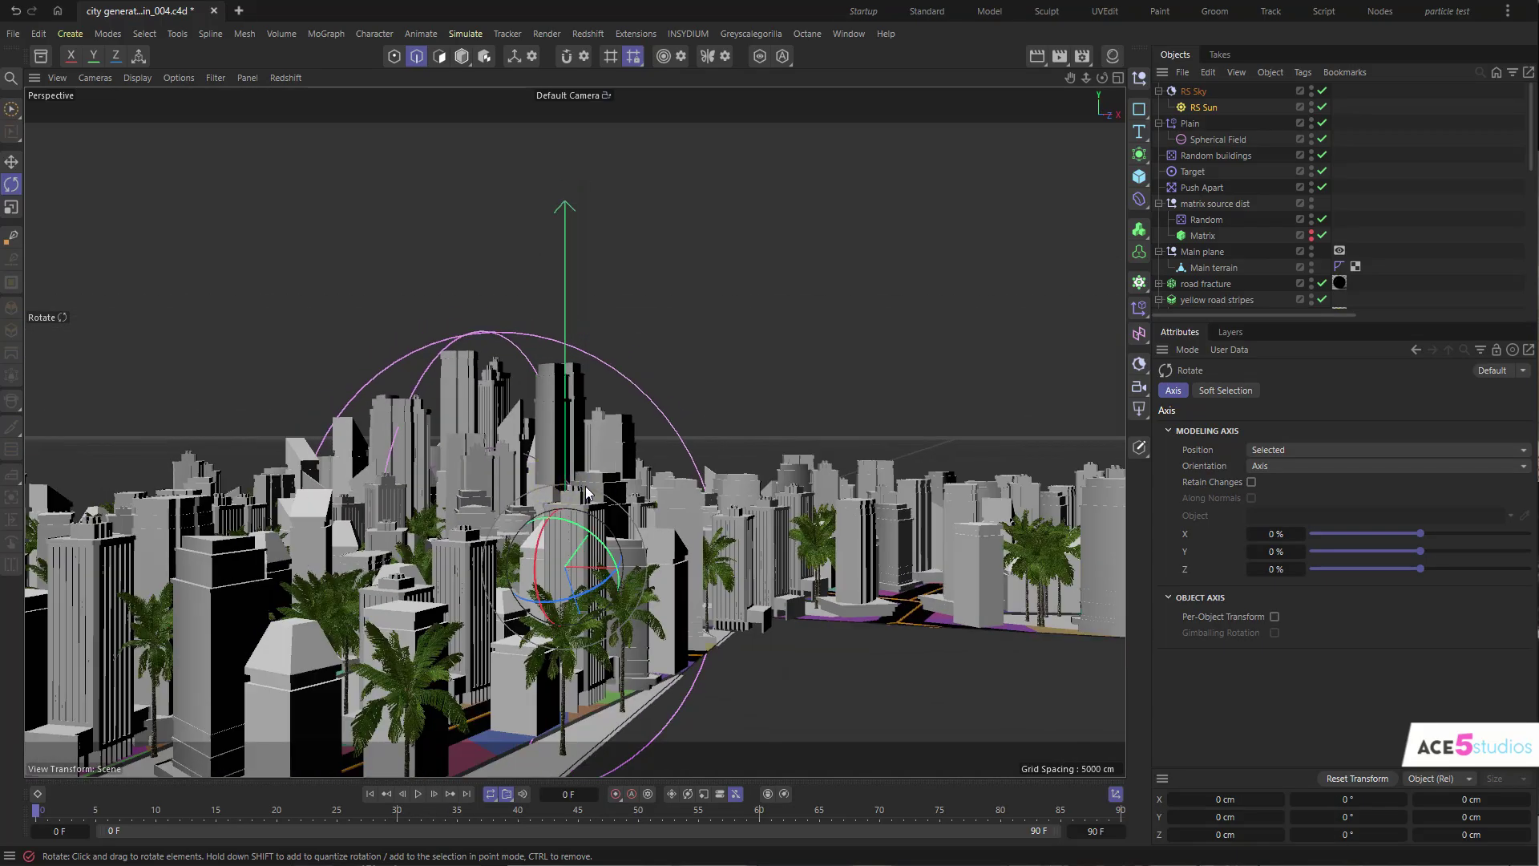
alt+right_drag(586, 485, 598, 485)
alt+drag(598, 484, 603, 488)
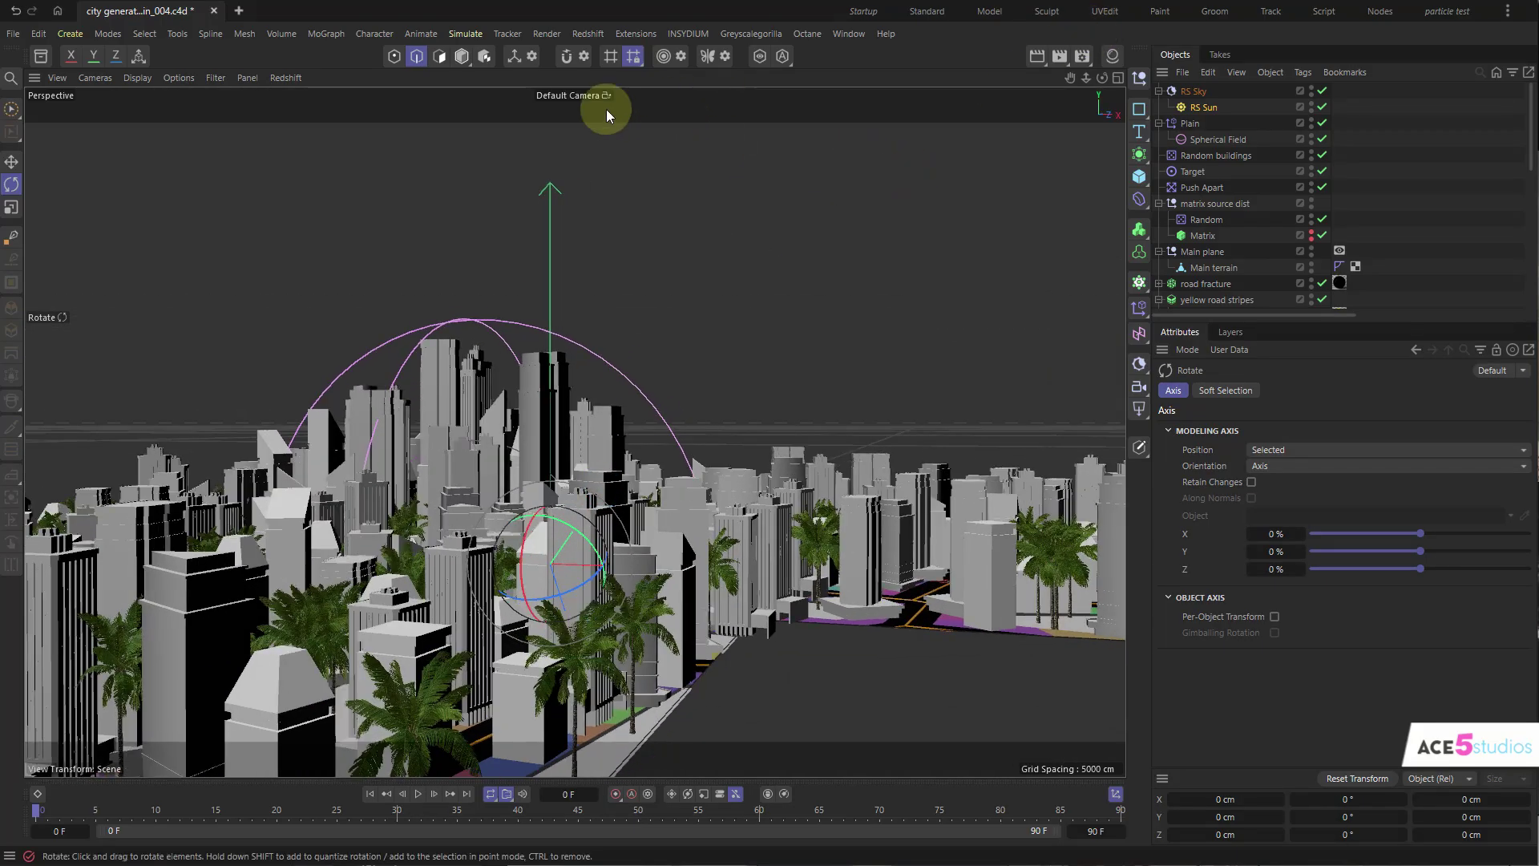
- Start the Redshift IPR in the viewport and rotate the RS Sun to adjust the light direction on the buildings
click(286, 78)
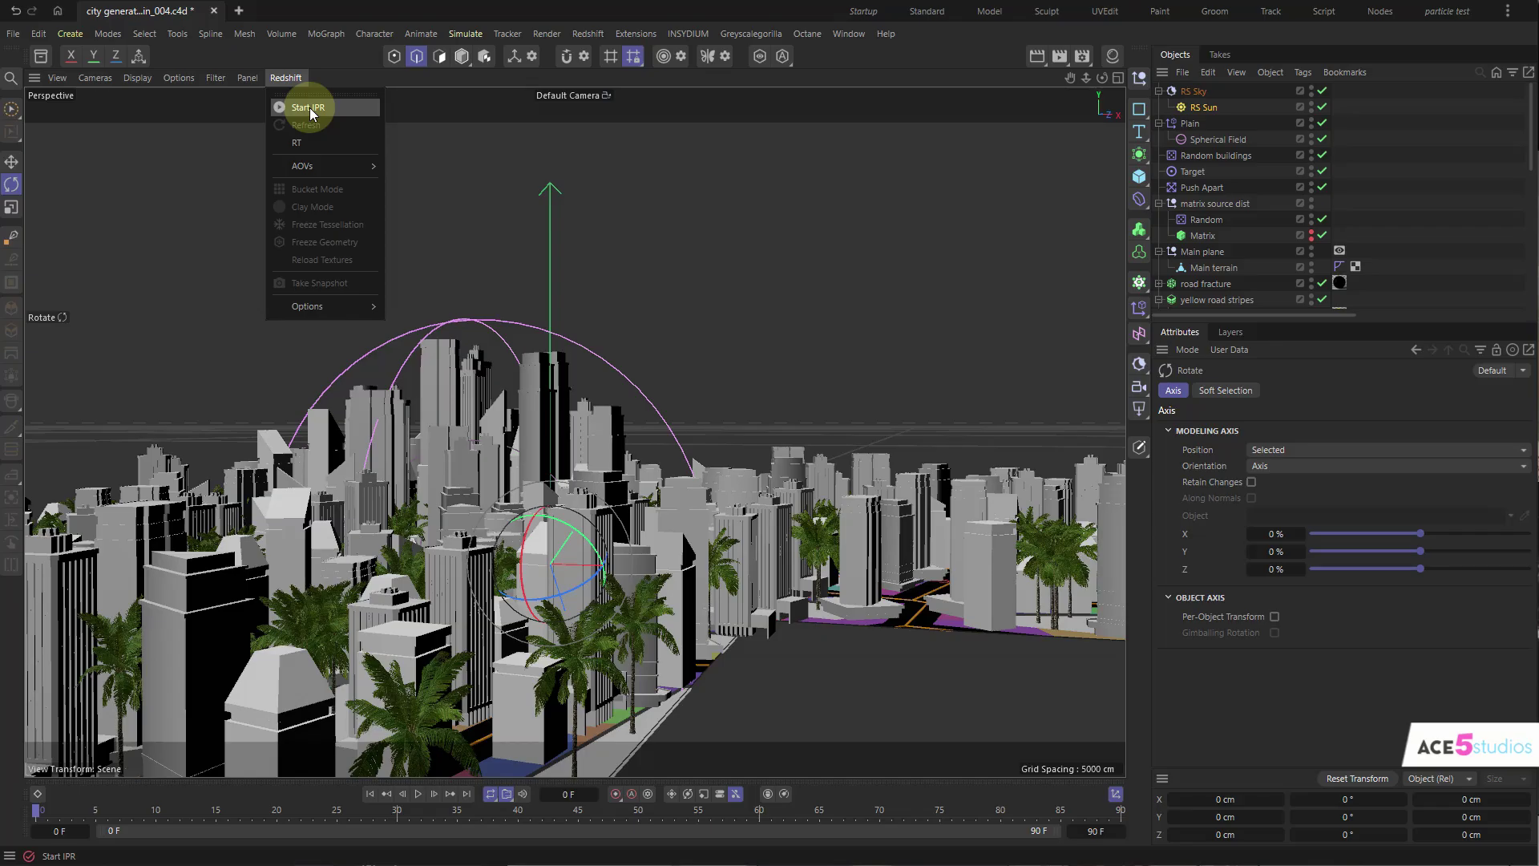
click(310, 107)
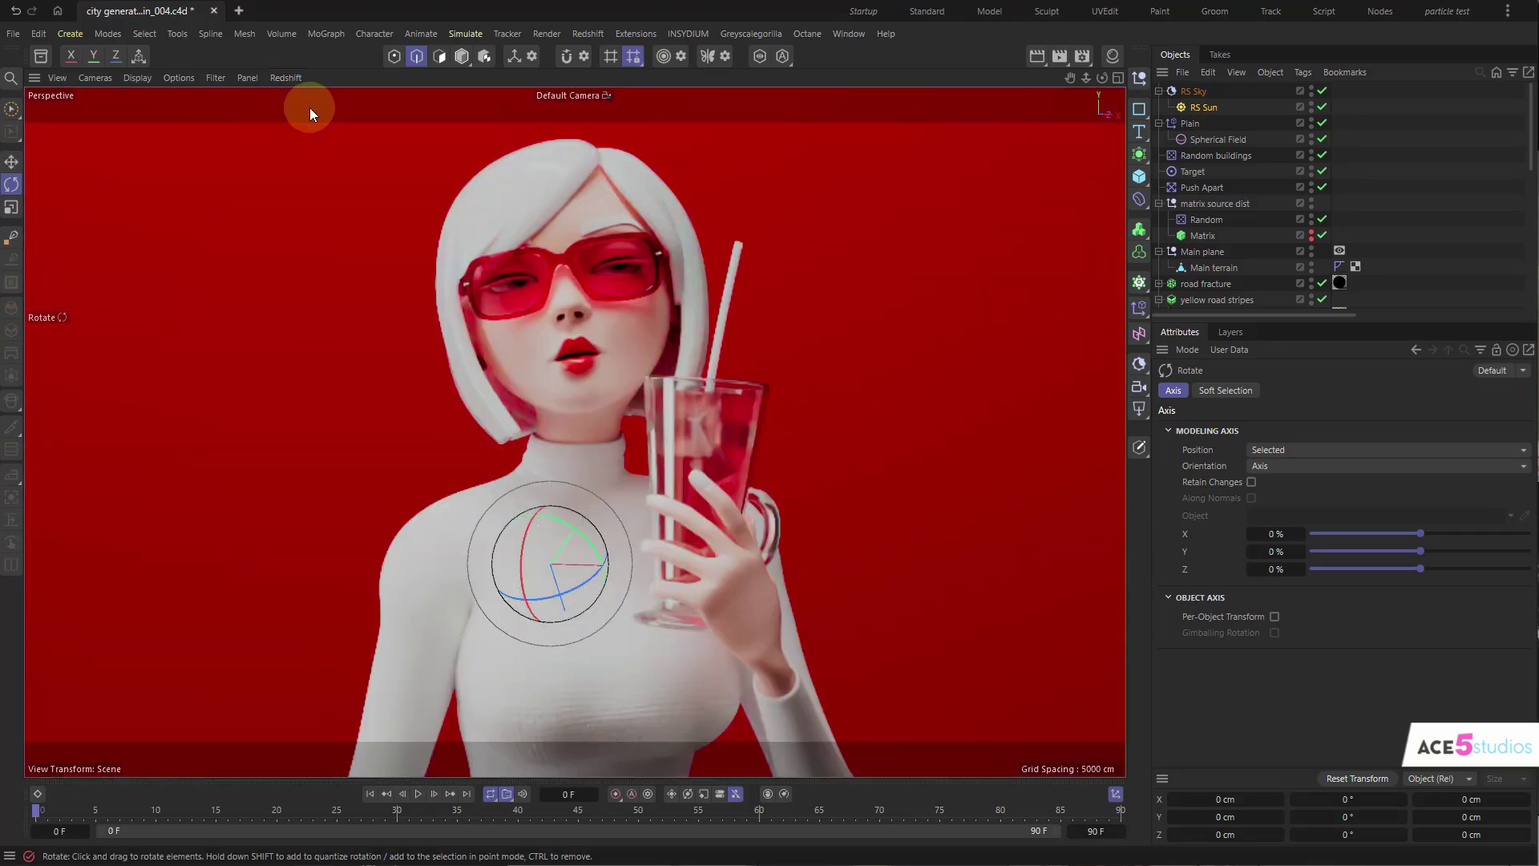
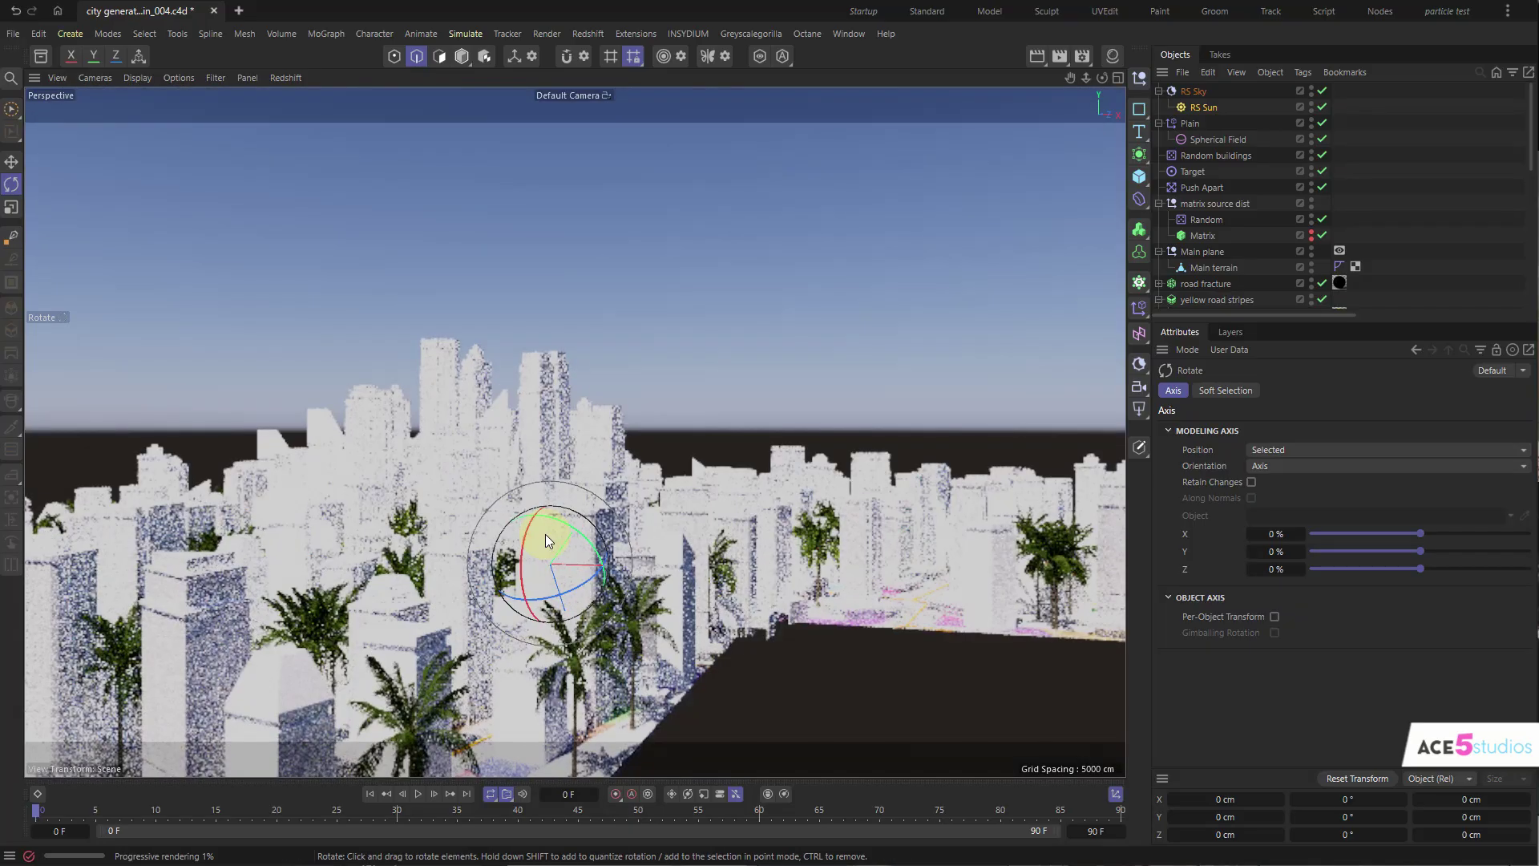
drag(545, 534, 629, 632)
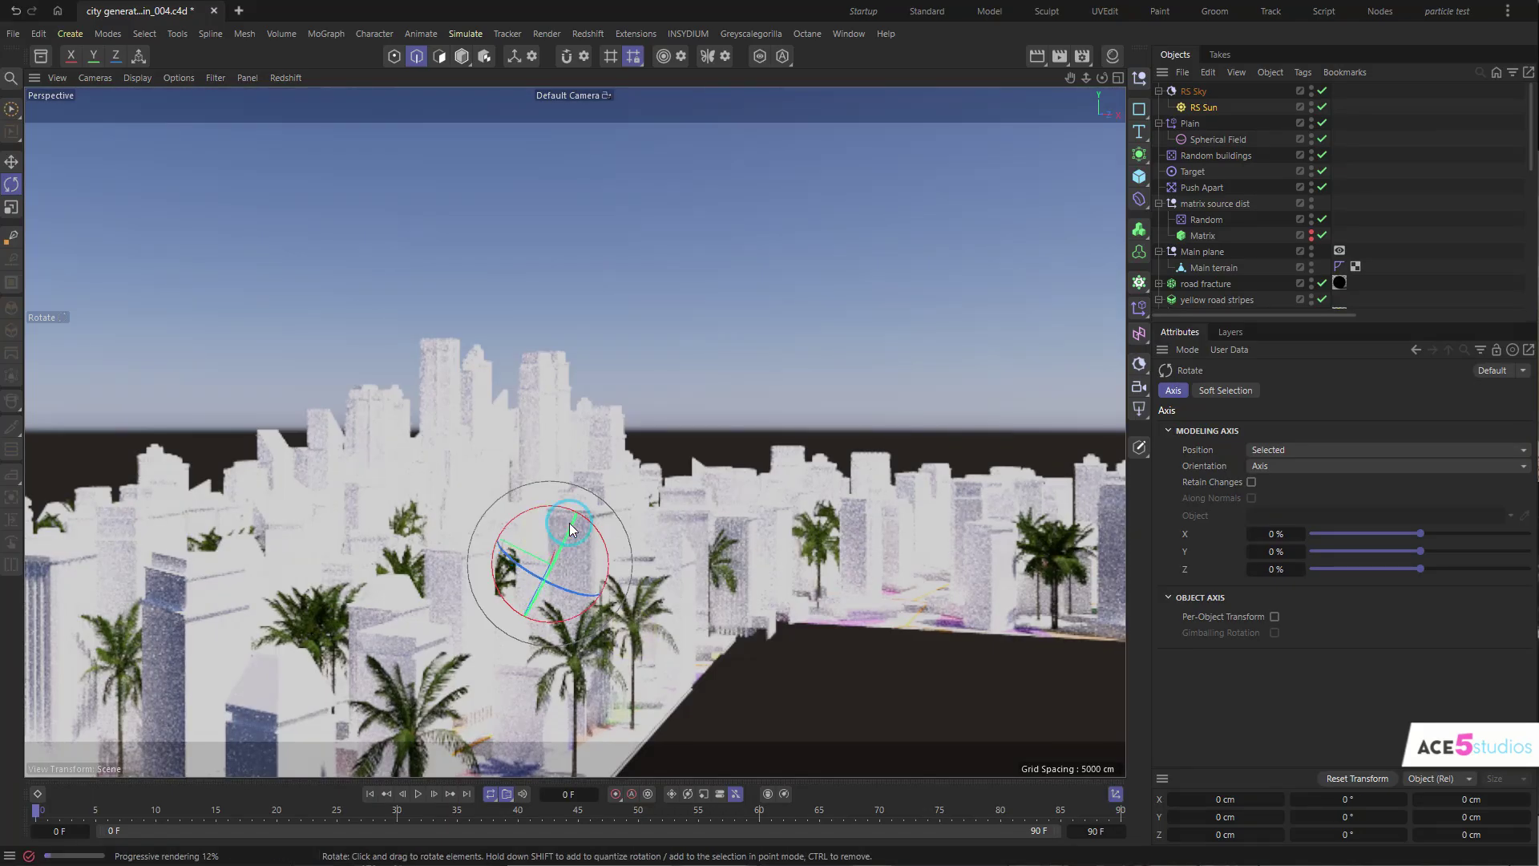
drag(547, 577, 553, 570)
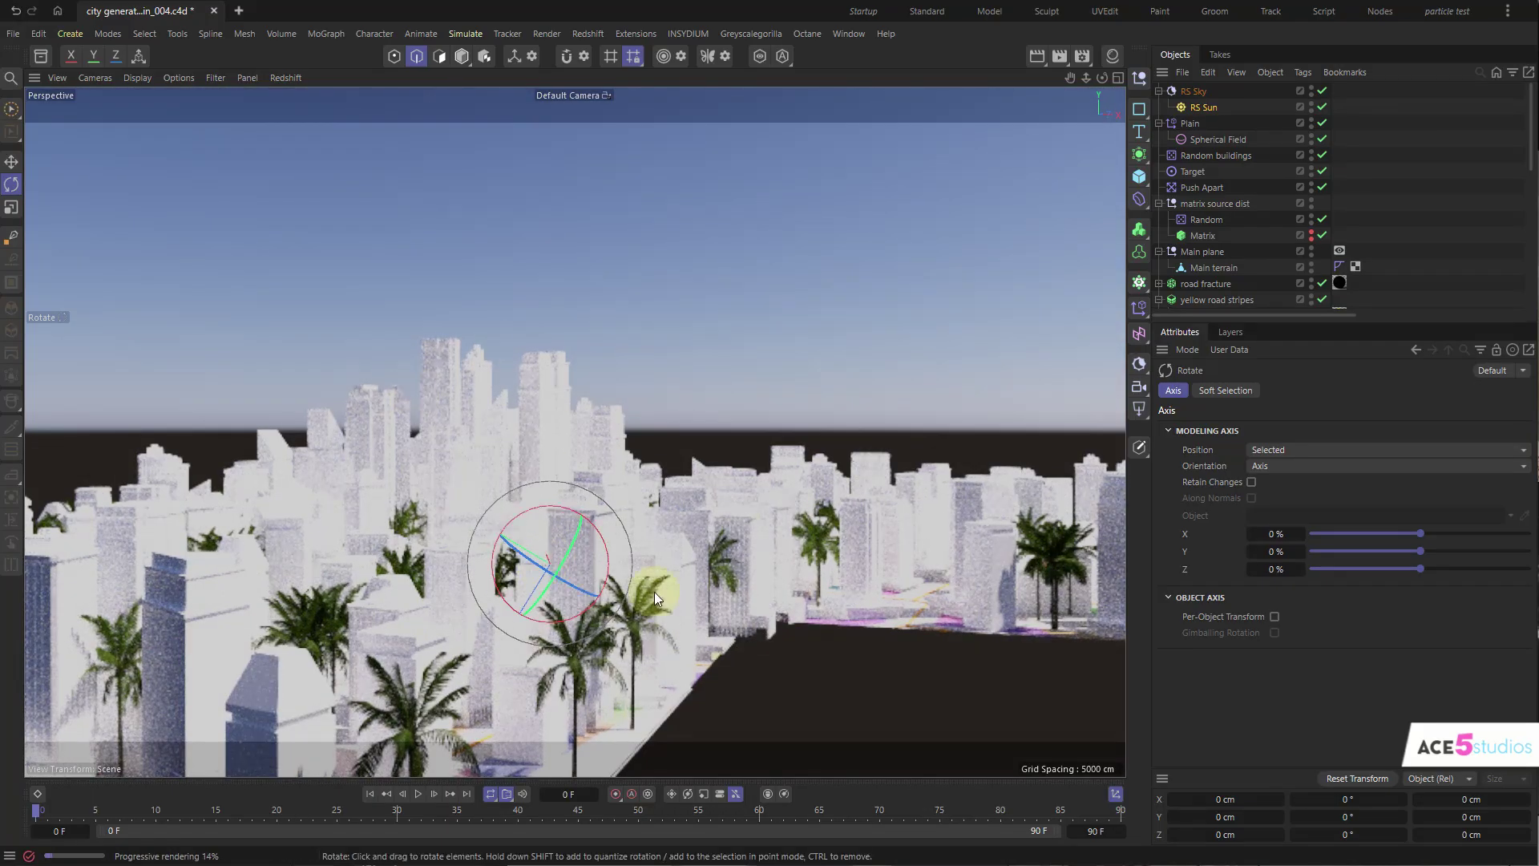
- Remove the material tags from Building 56, Building 52 and Building 31, and display the scene's materials
drag(1266, 321, 1269, 679)
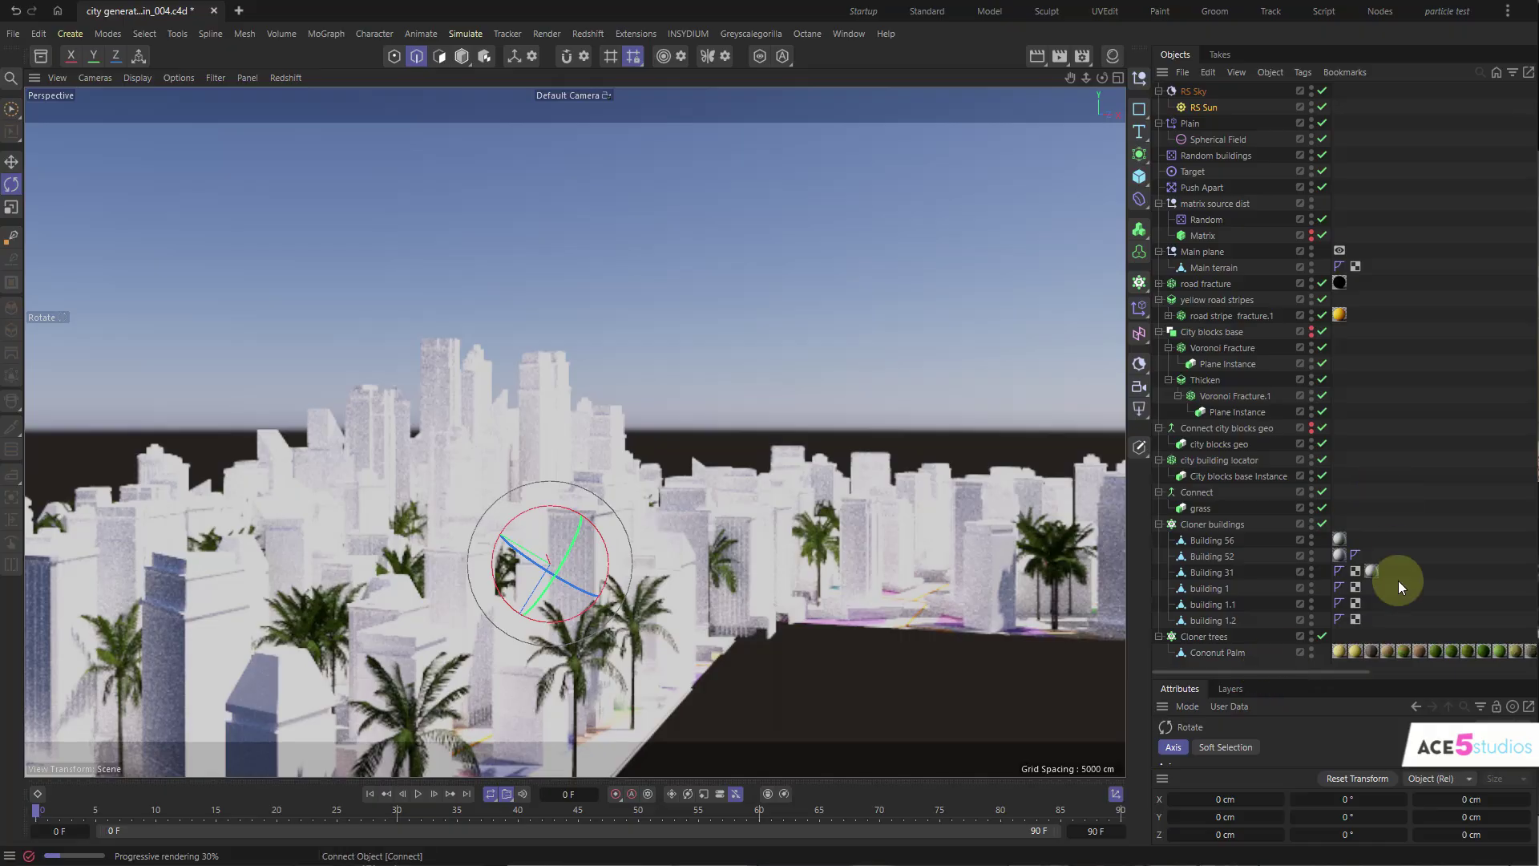
drag(1337, 548, 1370, 570)
click(1113, 55)
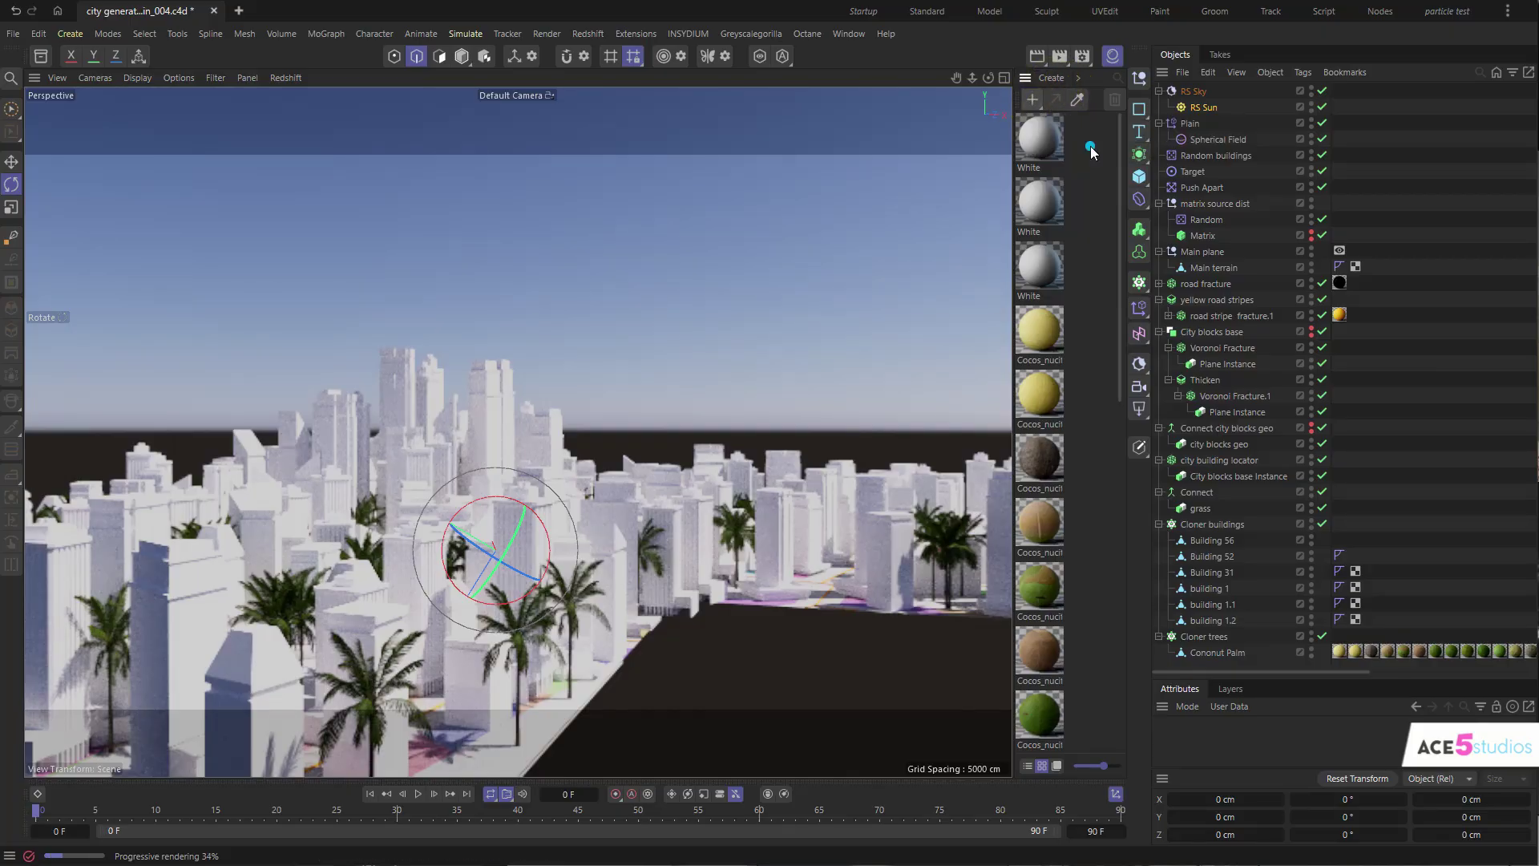
- Create a new material and assign it to the Cloner buildings object
click(1030, 99)
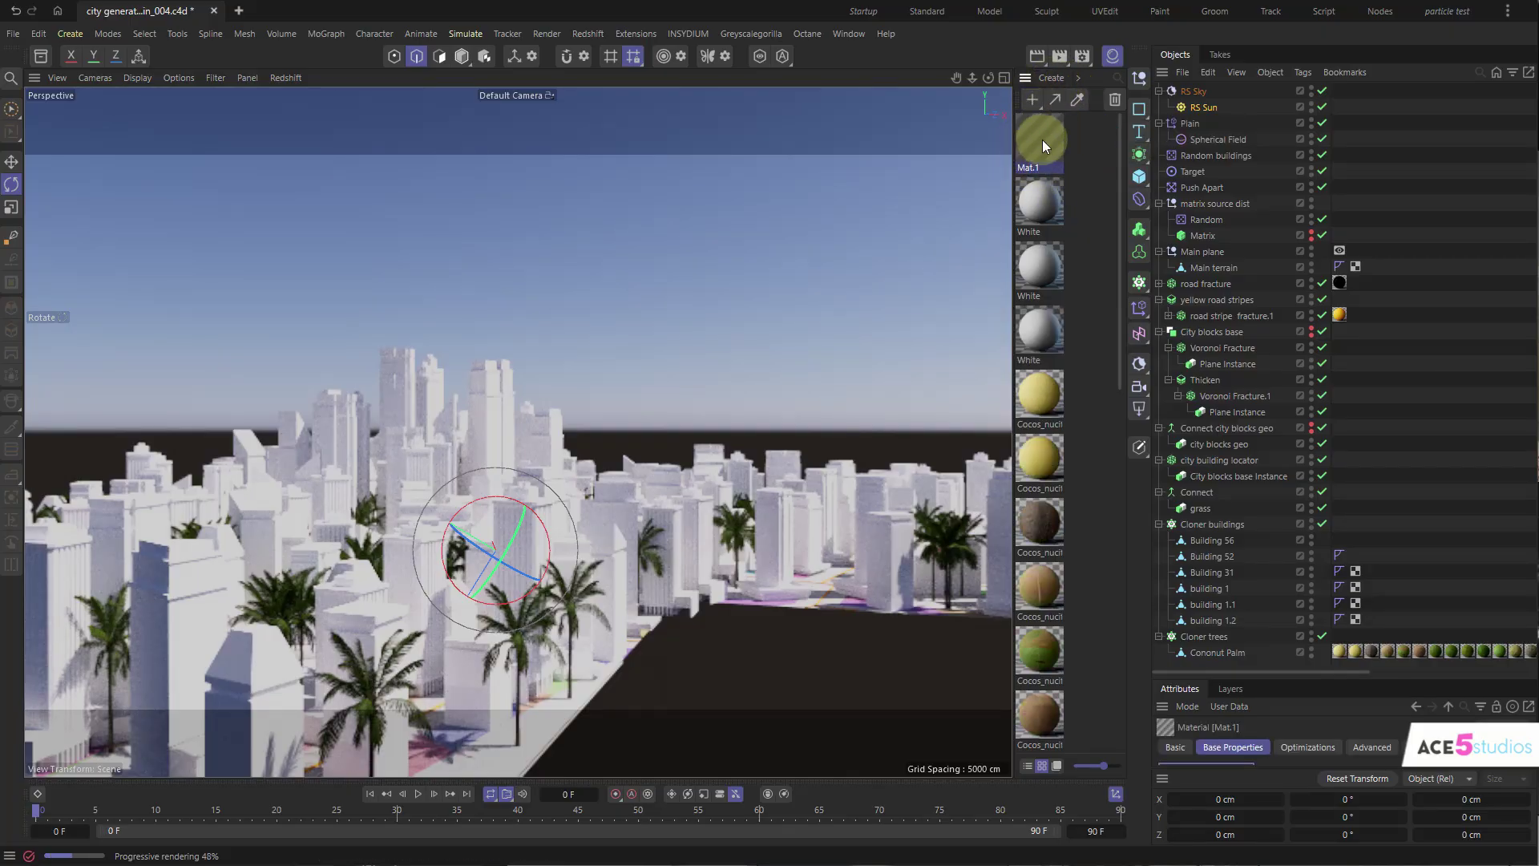
drag(1041, 145, 1046, 146)
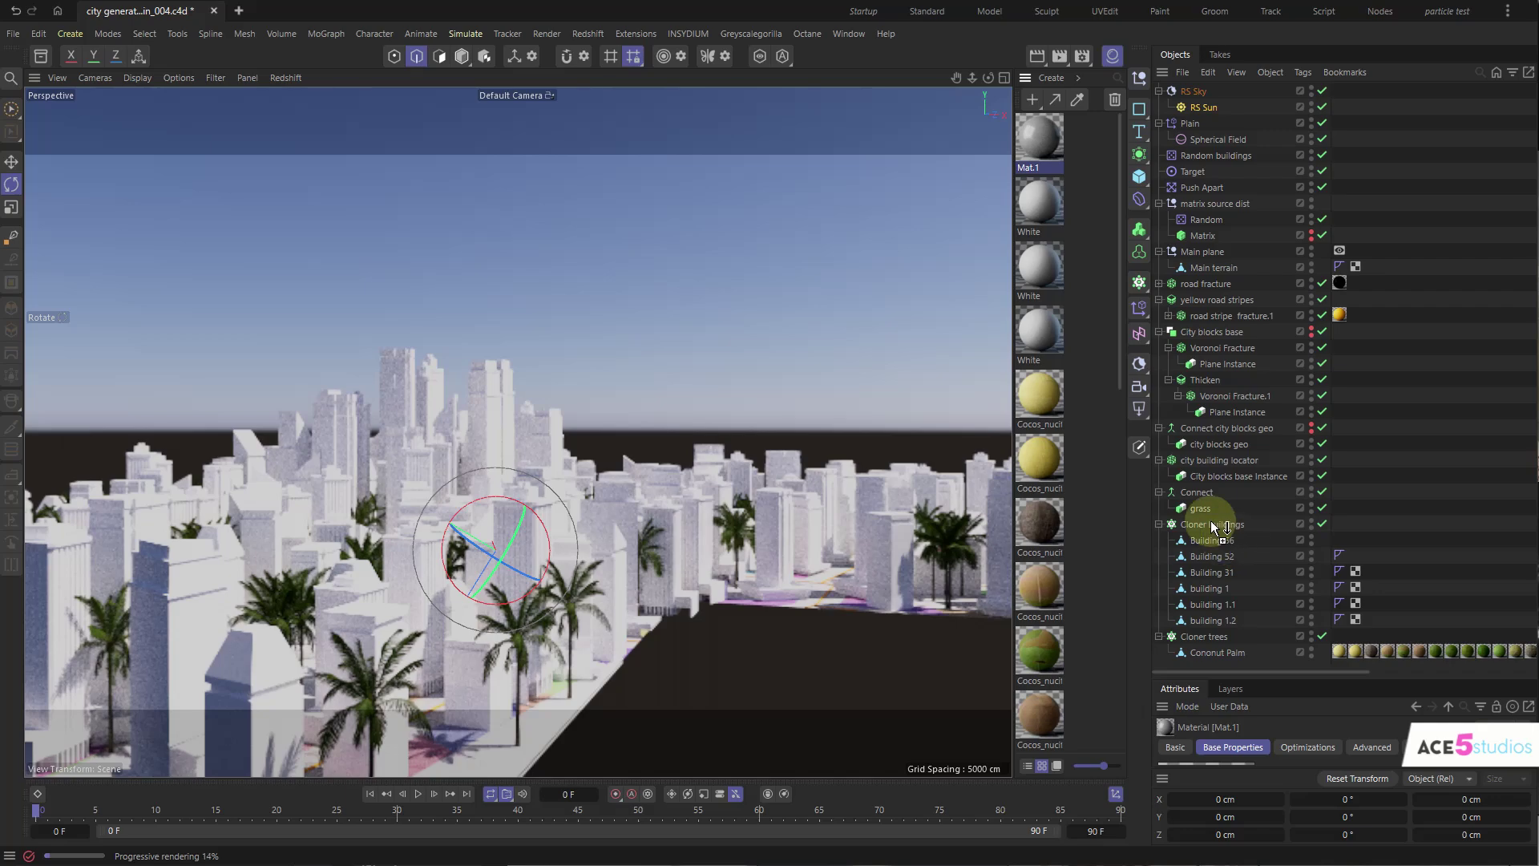
drag(1213, 525, 1337, 523)
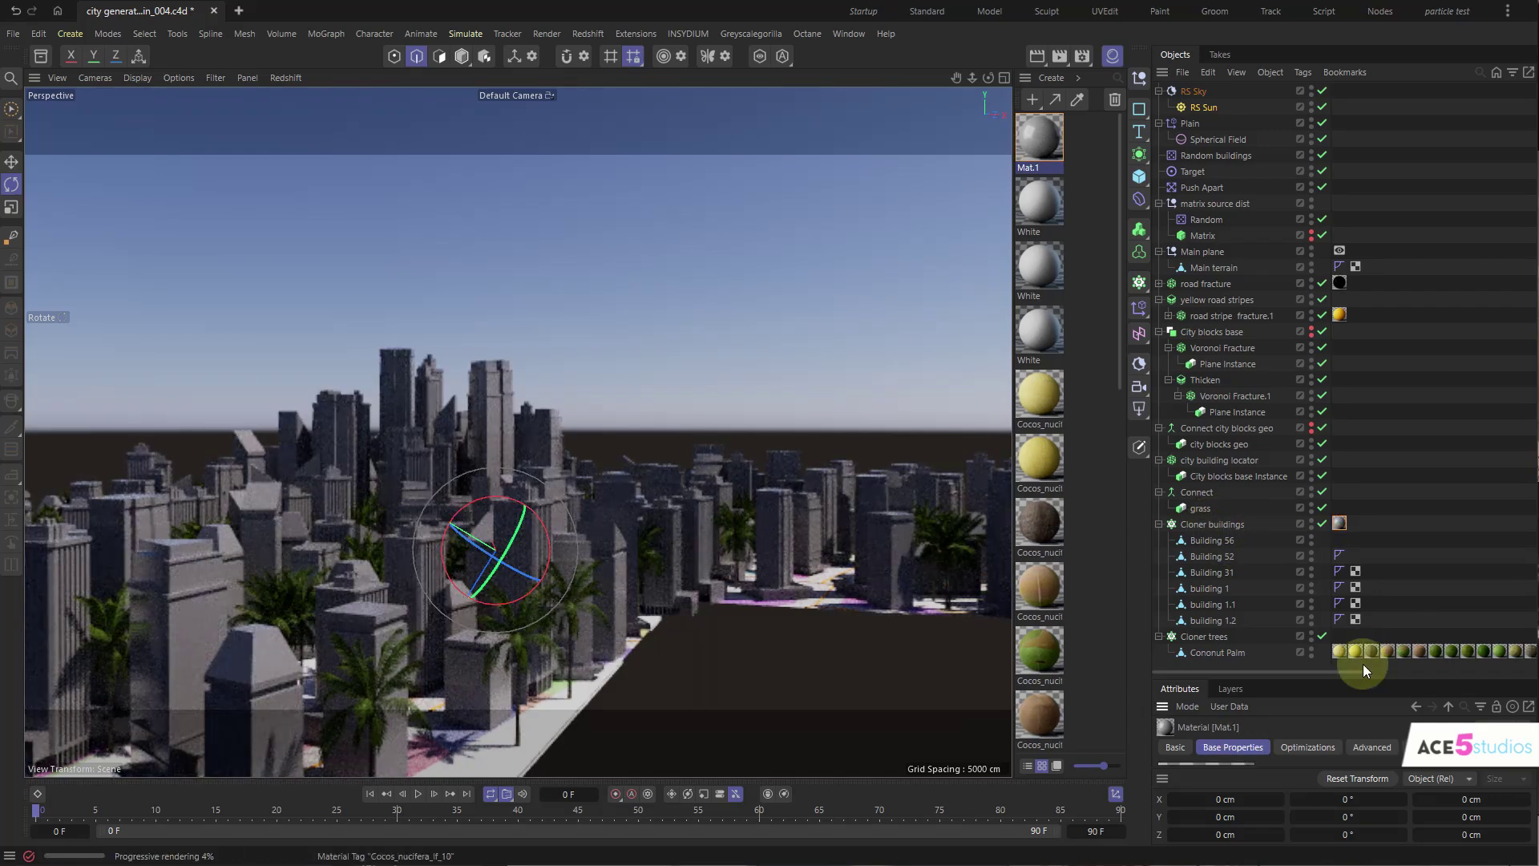
- Lighten the base color of the buildings' new material to a value of 73%
drag(1369, 673, 1367, 202)
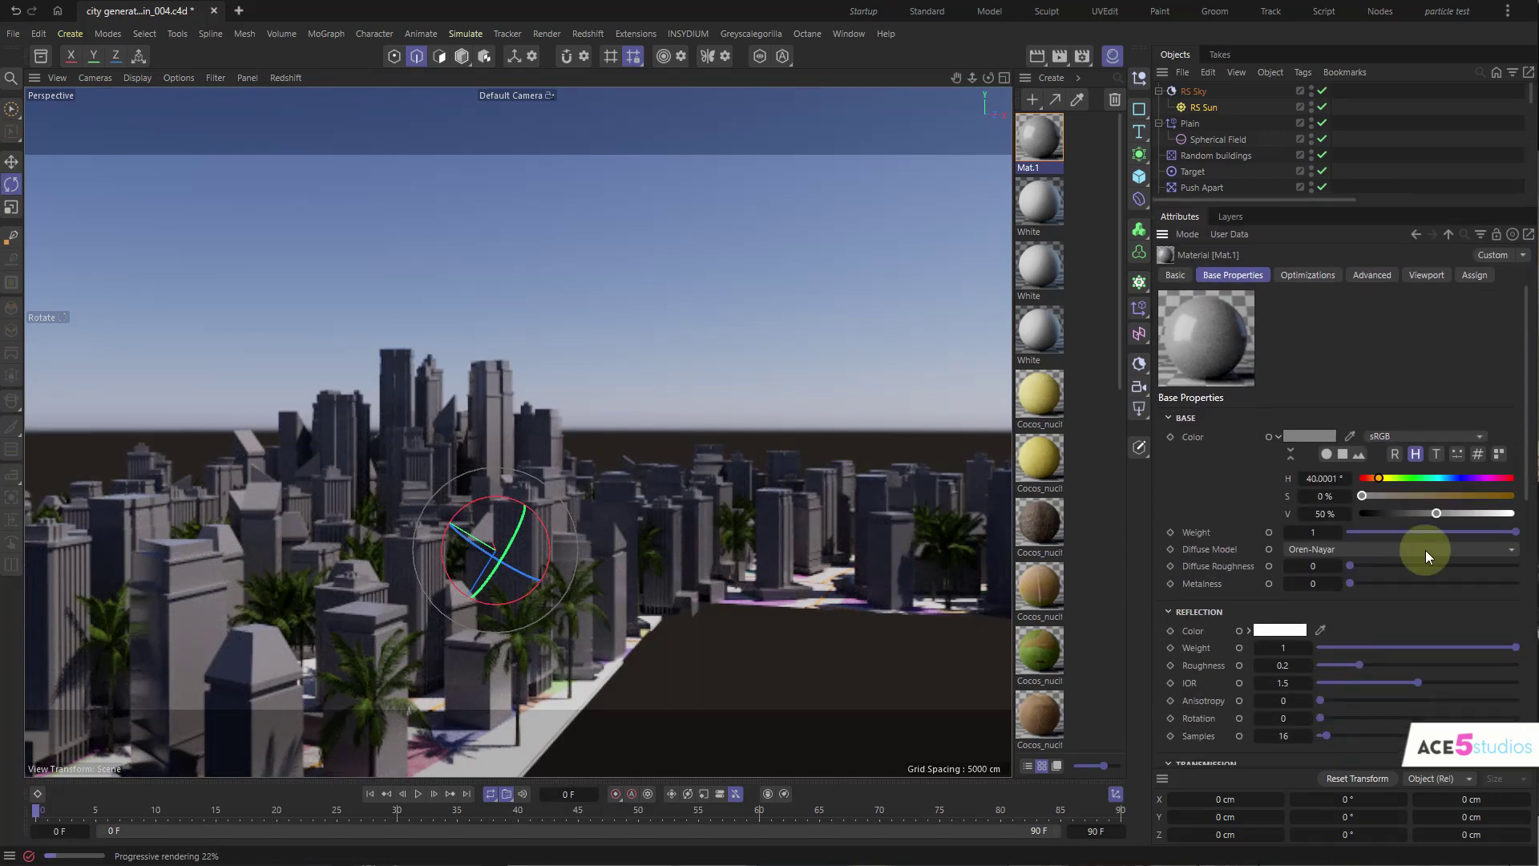
drag(1453, 510, 1469, 511)
alt+drag(605, 508, 677, 550)
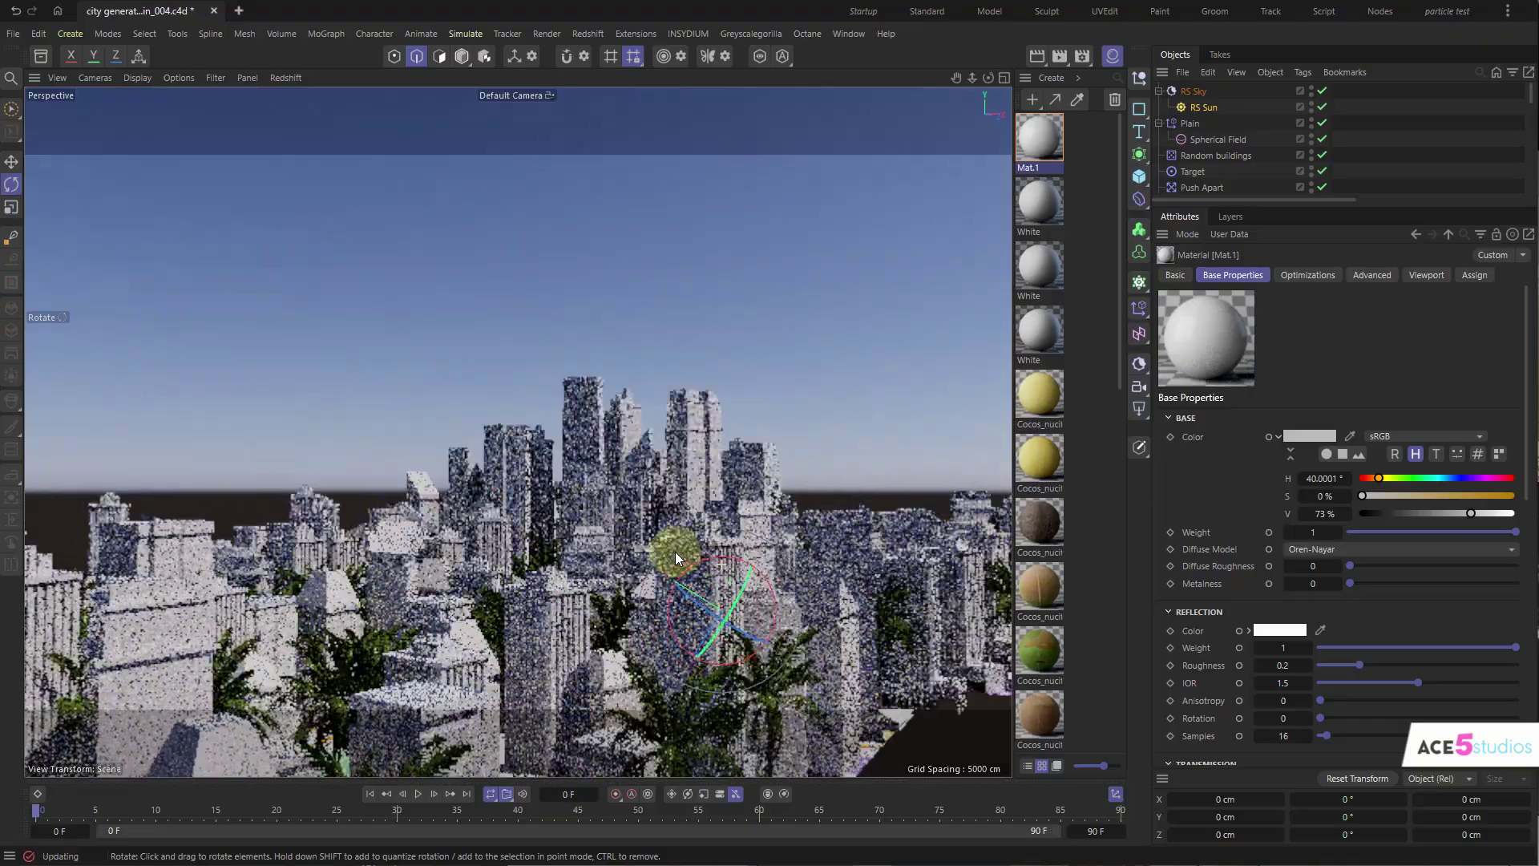
click(1233, 275)
- Brighten the RS Sky's Ground Color to a value of 77% and view the city from above
click(1198, 91)
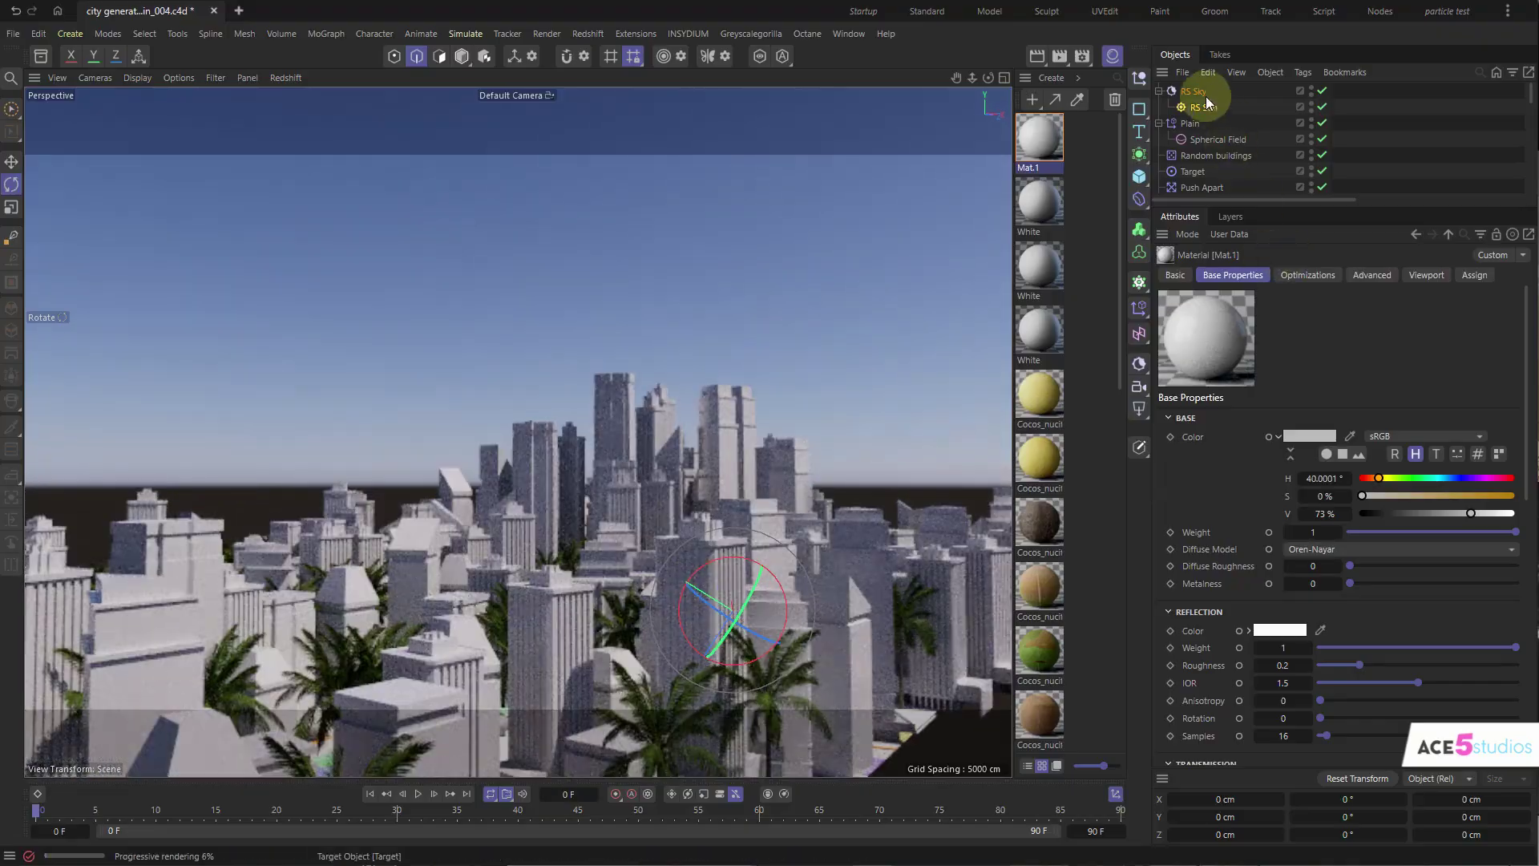
click(1296, 207)
click(1241, 485)
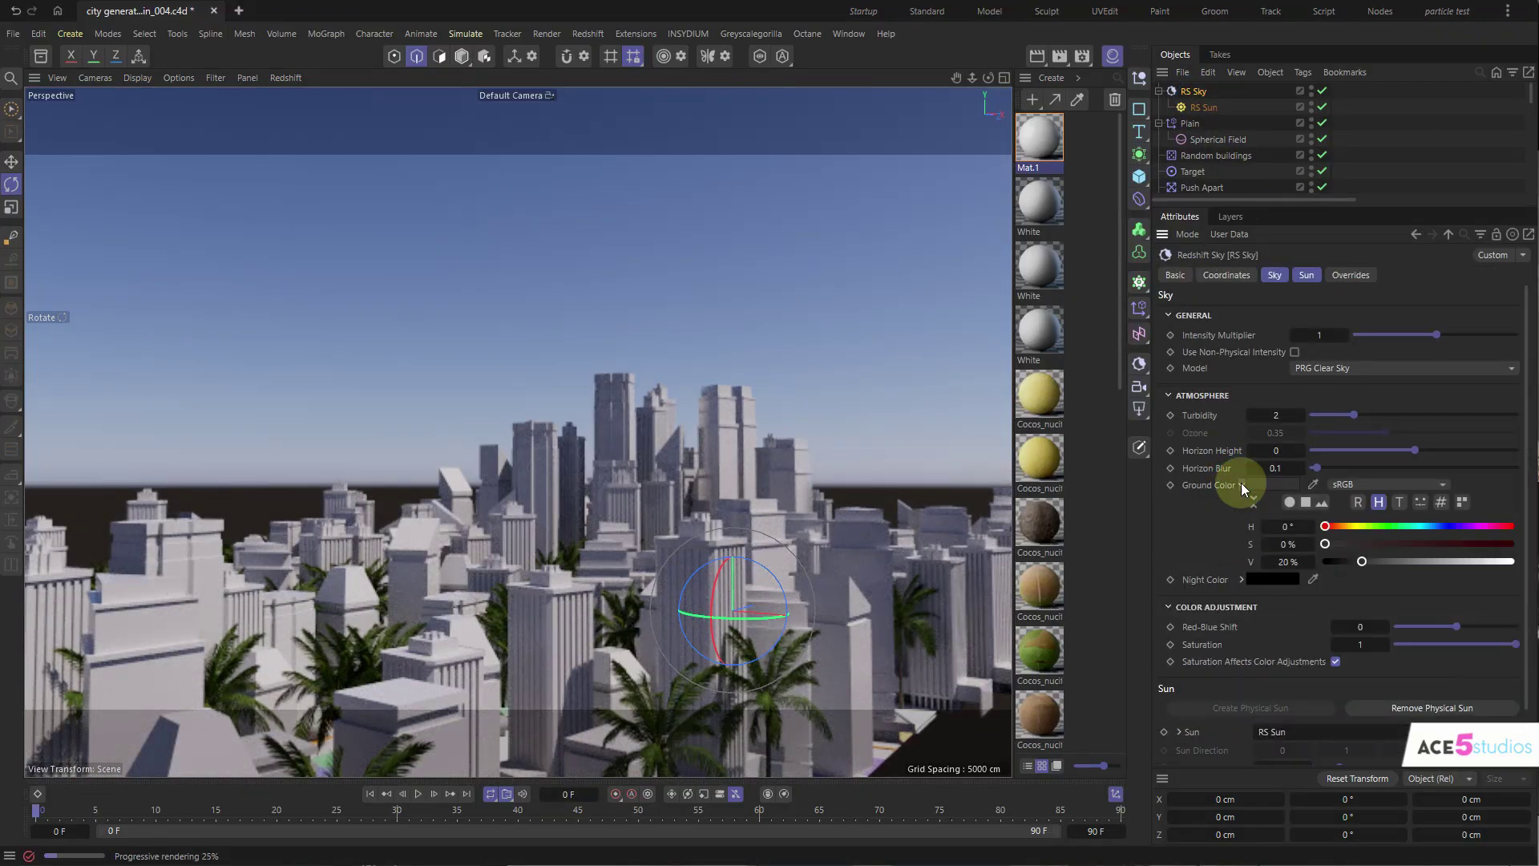
drag(1380, 556, 1467, 572)
alt+drag(498, 527, 603, 569)
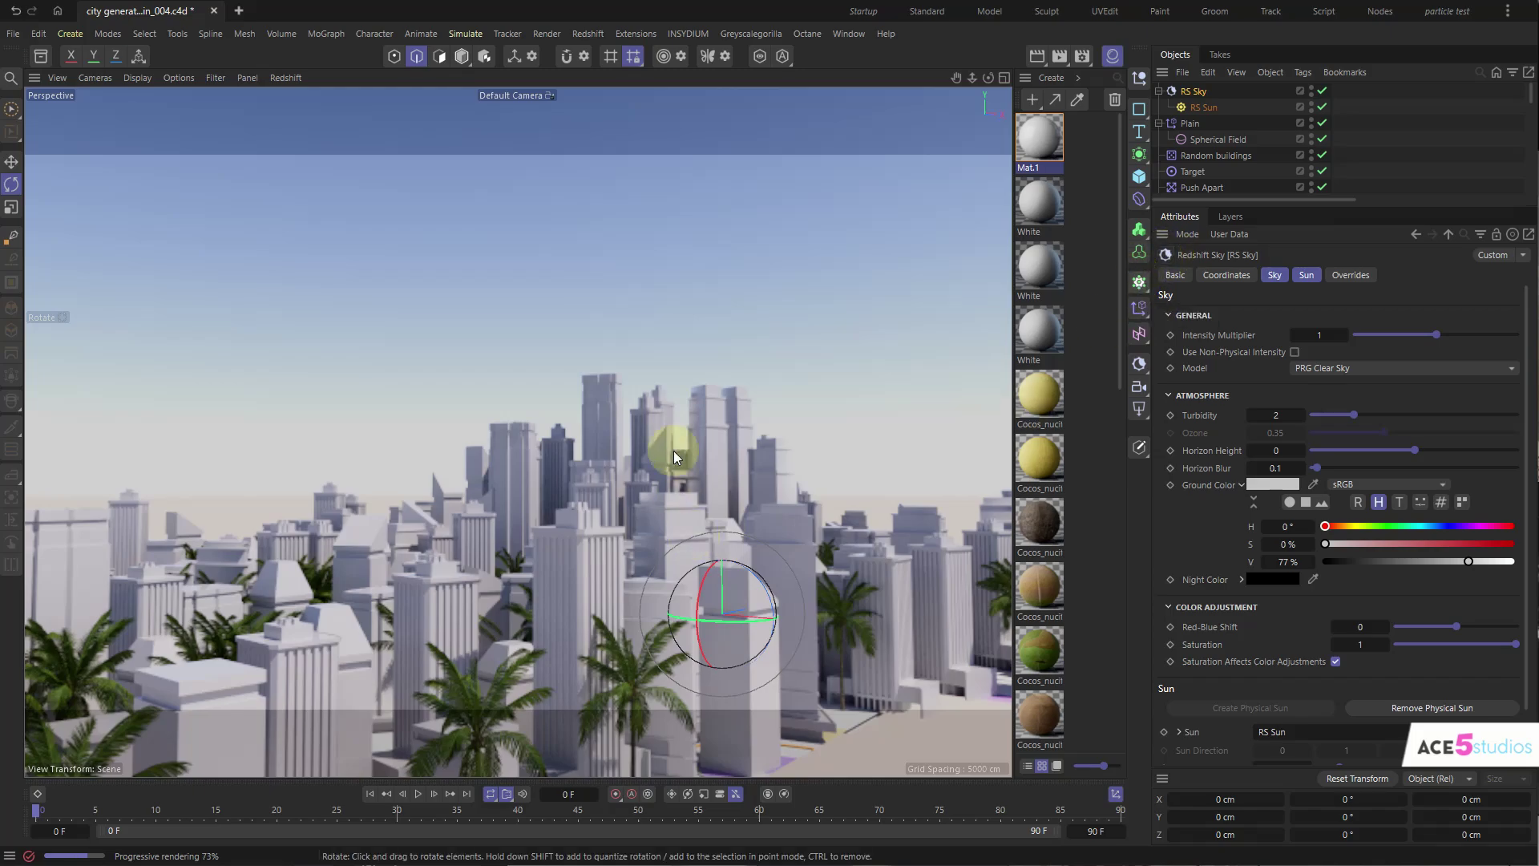
alt+drag(678, 553, 649, 511)
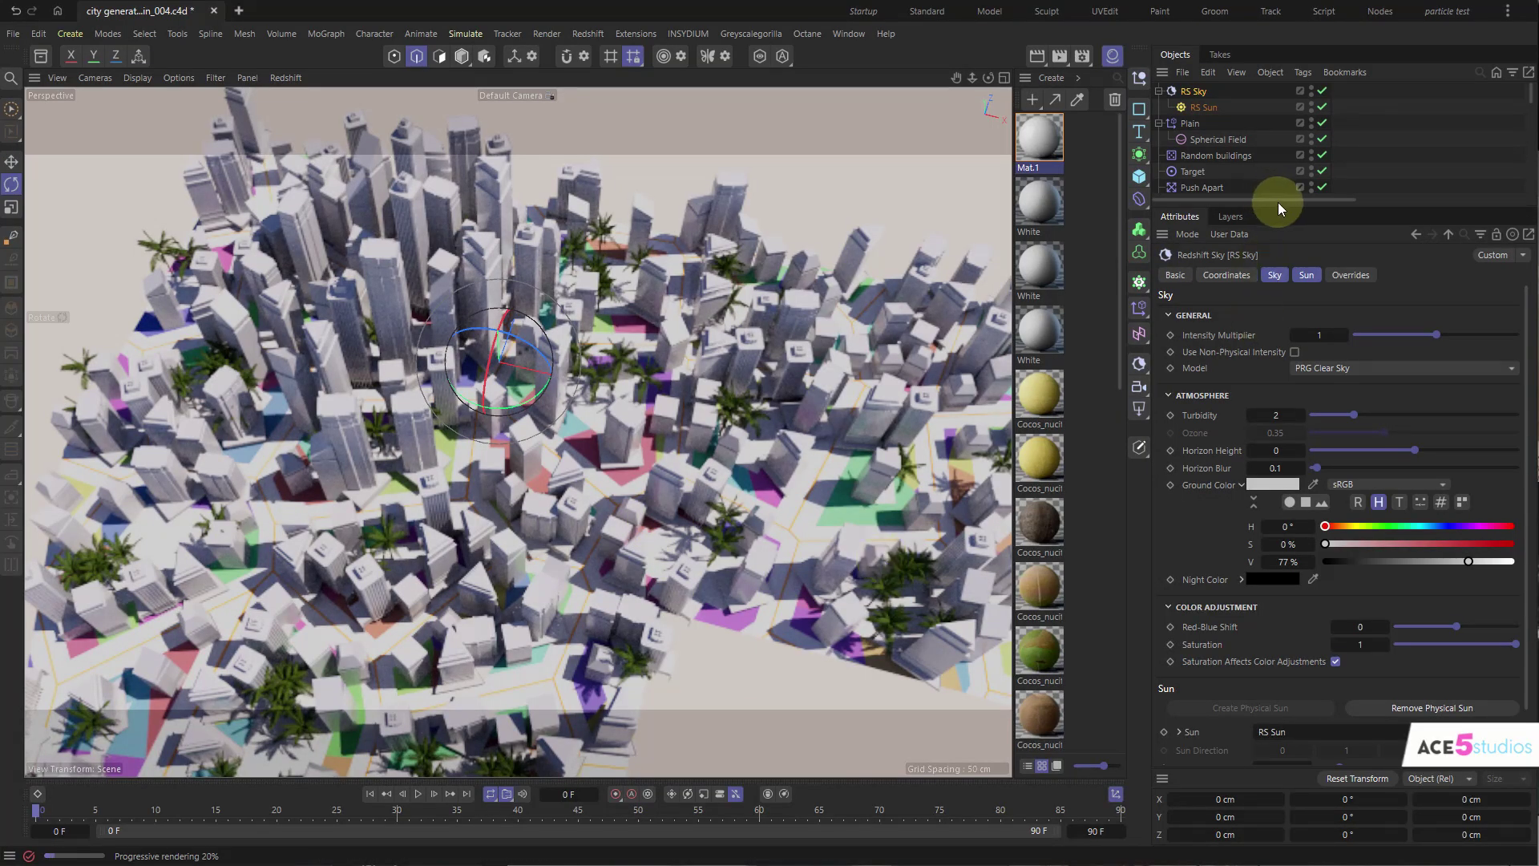
- Duplicate the yellow Mat material, recolor the copy dark green and assign it to the Connect object that holds grass
drag(1278, 203, 1266, 704)
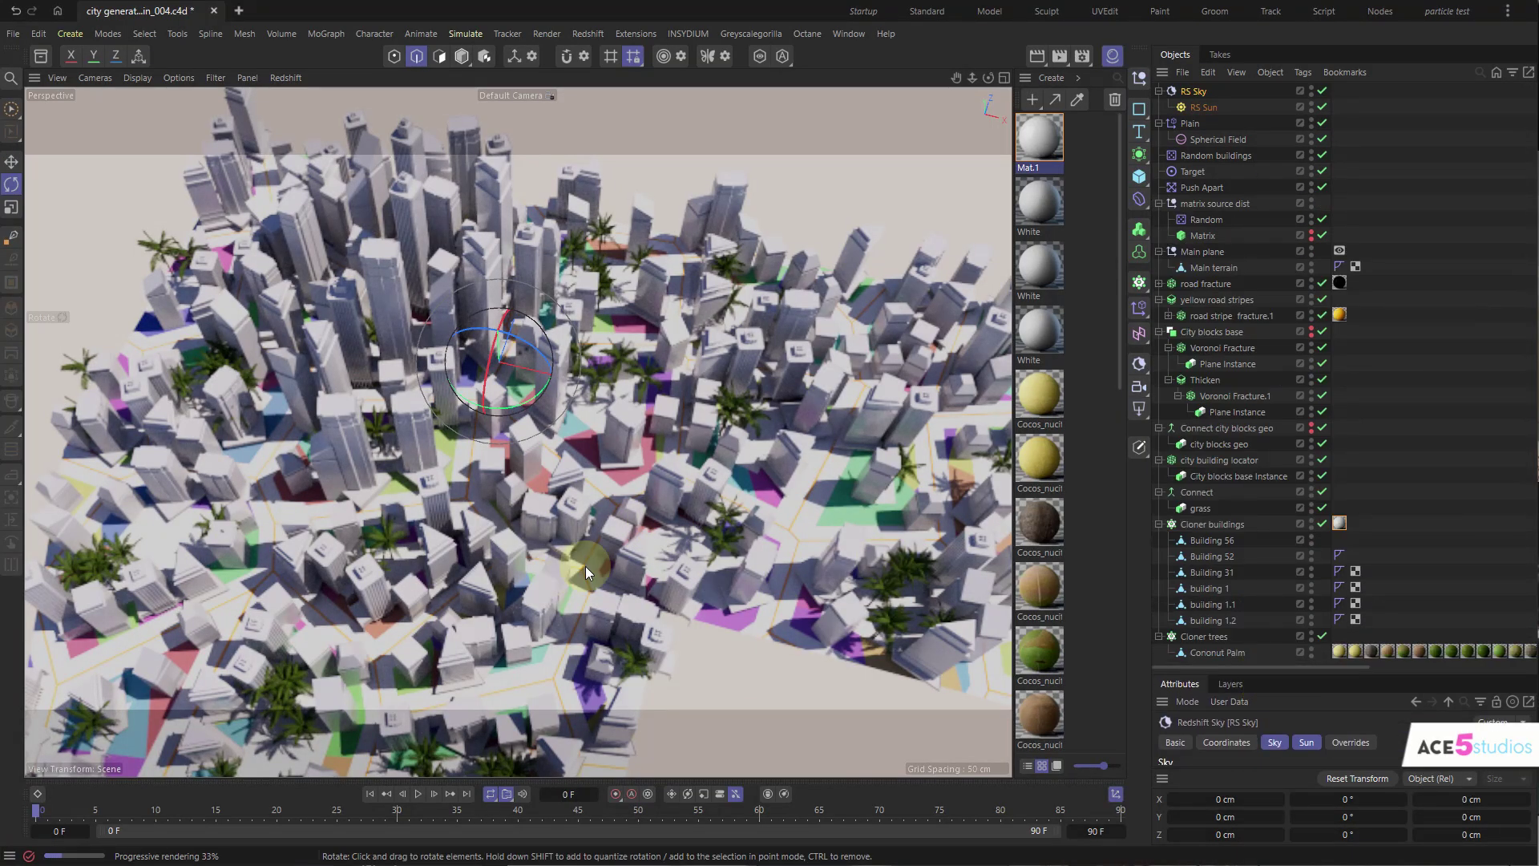
click(1191, 491)
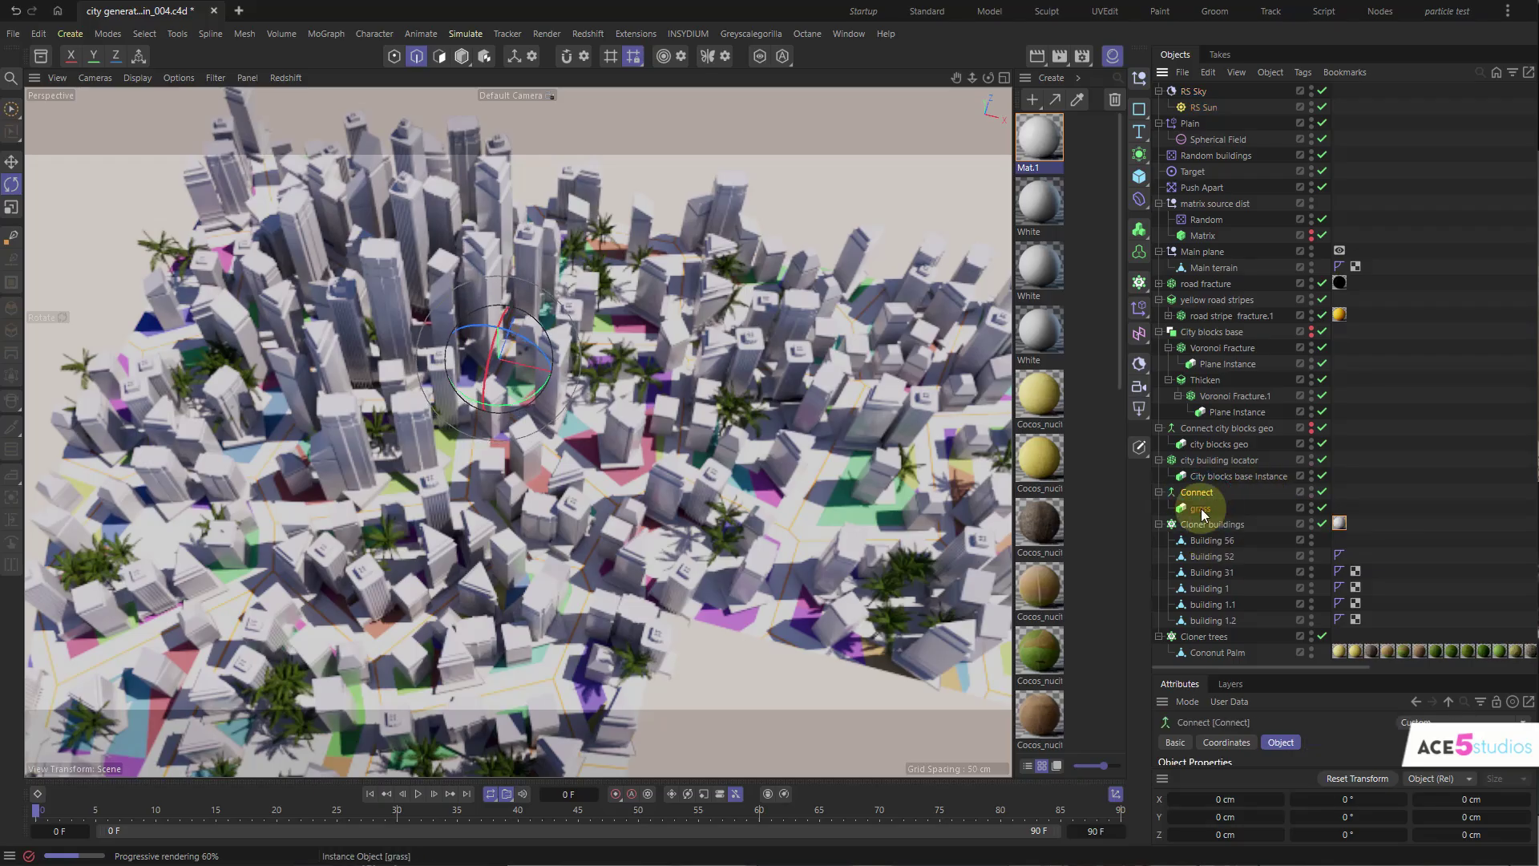
click(1206, 497)
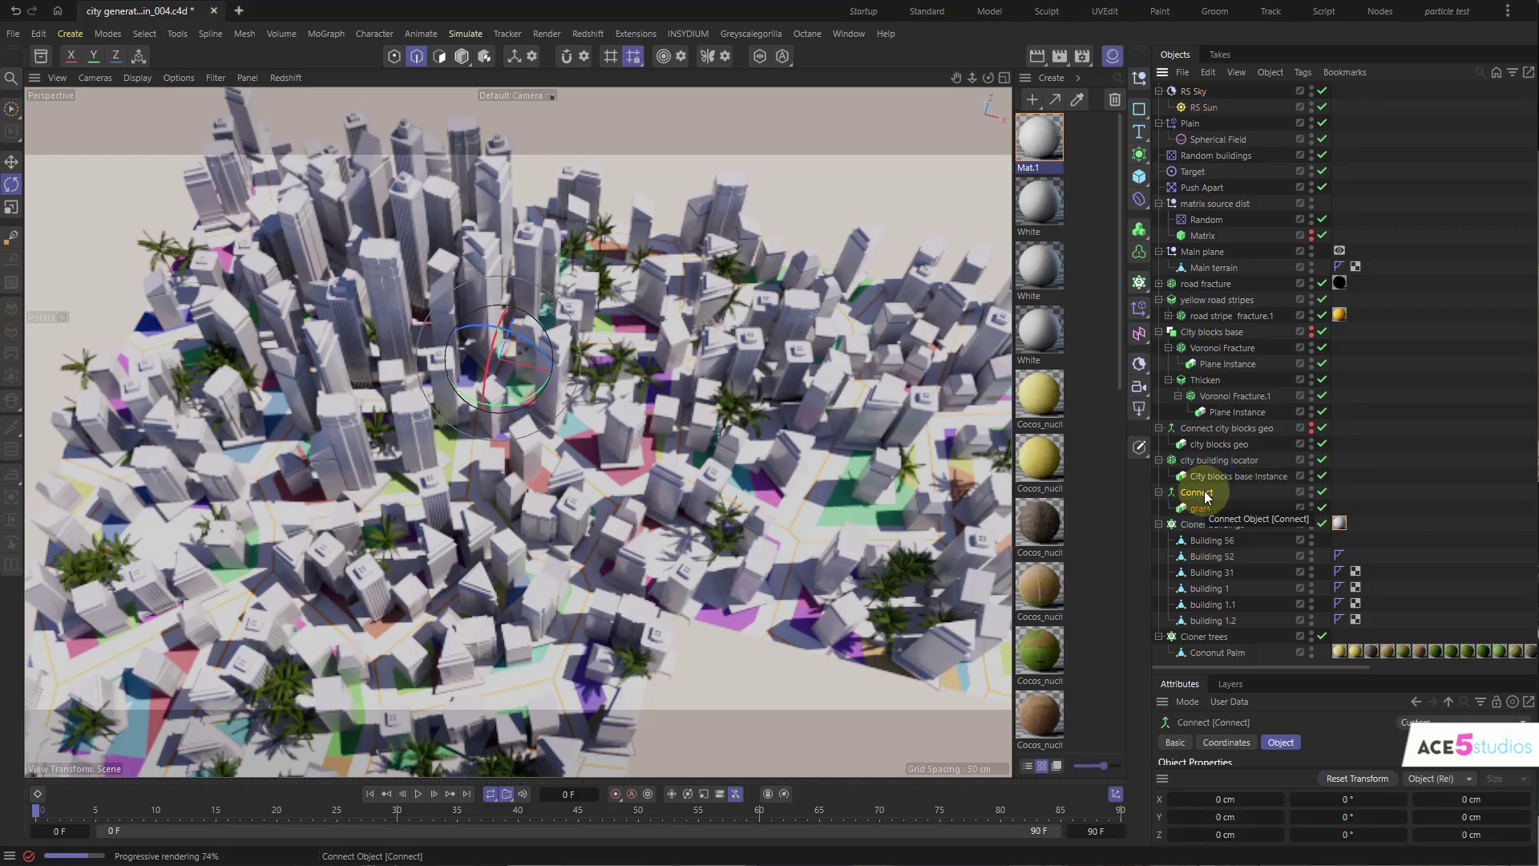
click(1053, 143)
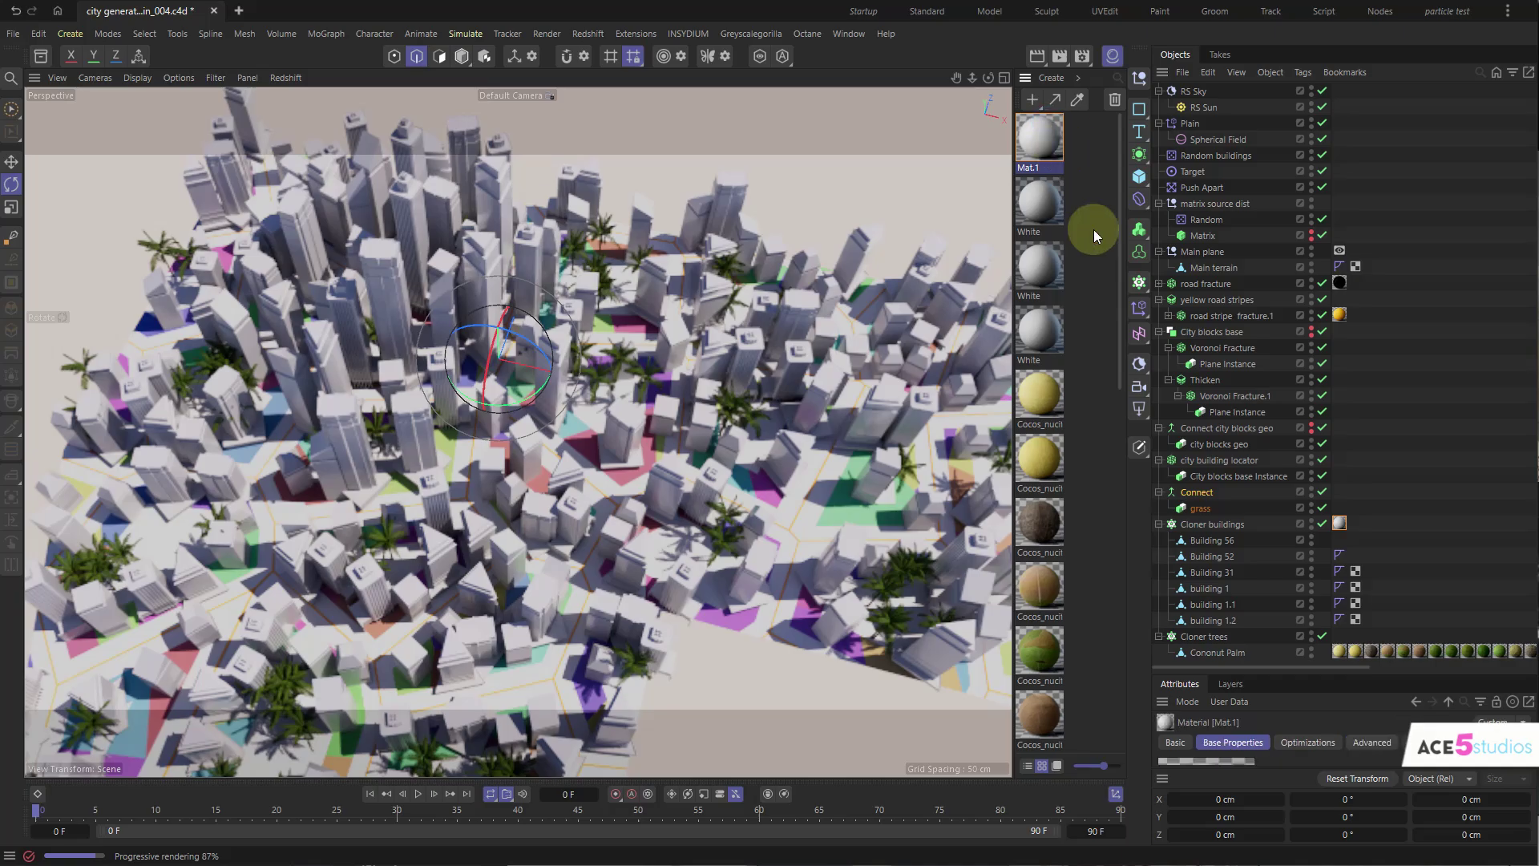
scroll(1048, 447, down, 10)
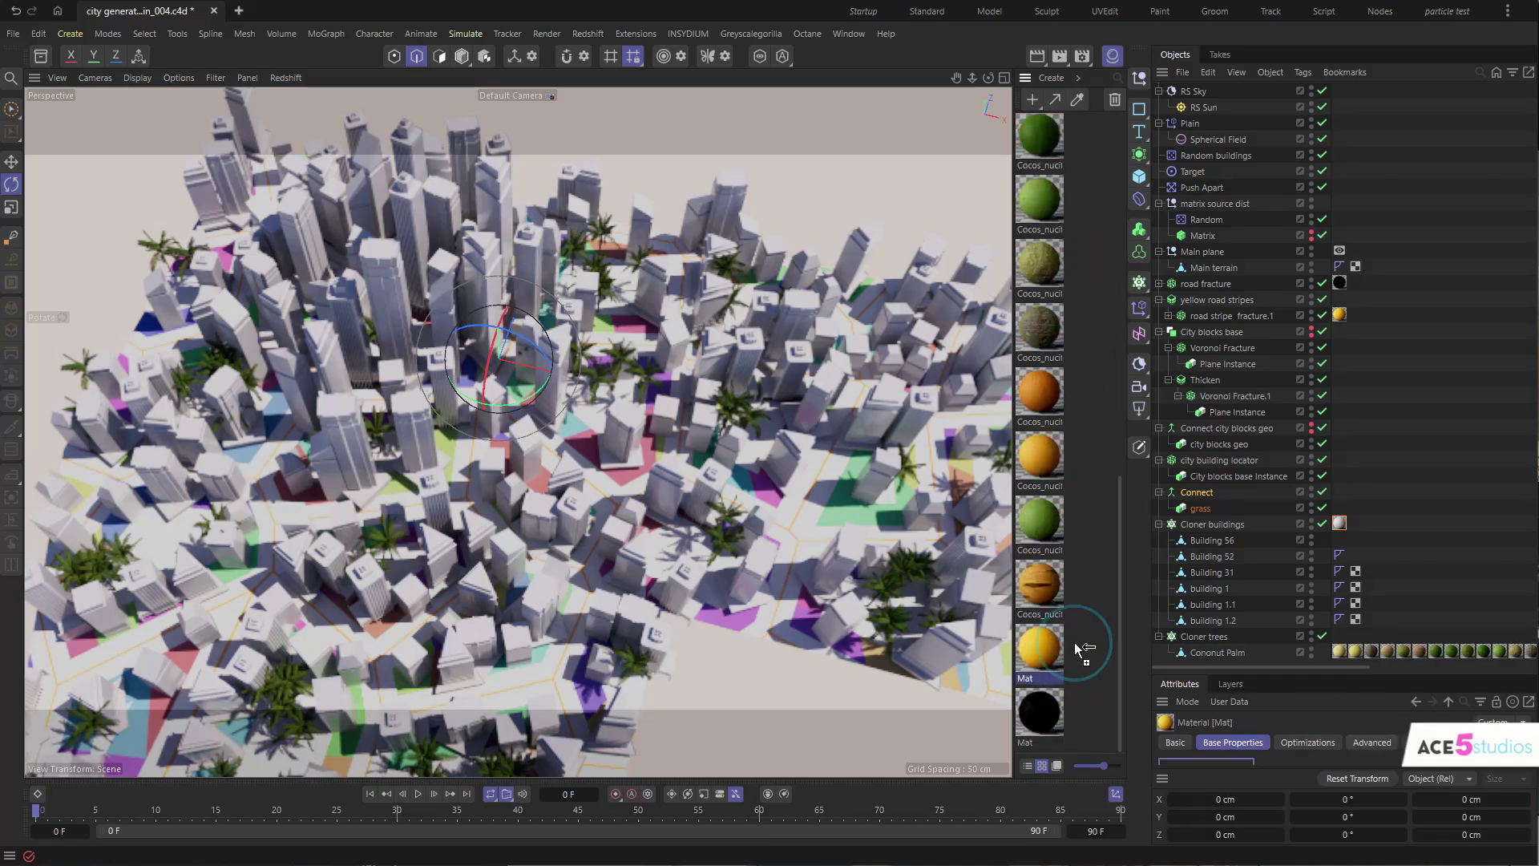
ctrl+drag(1074, 642, 1064, 650)
click(1046, 709)
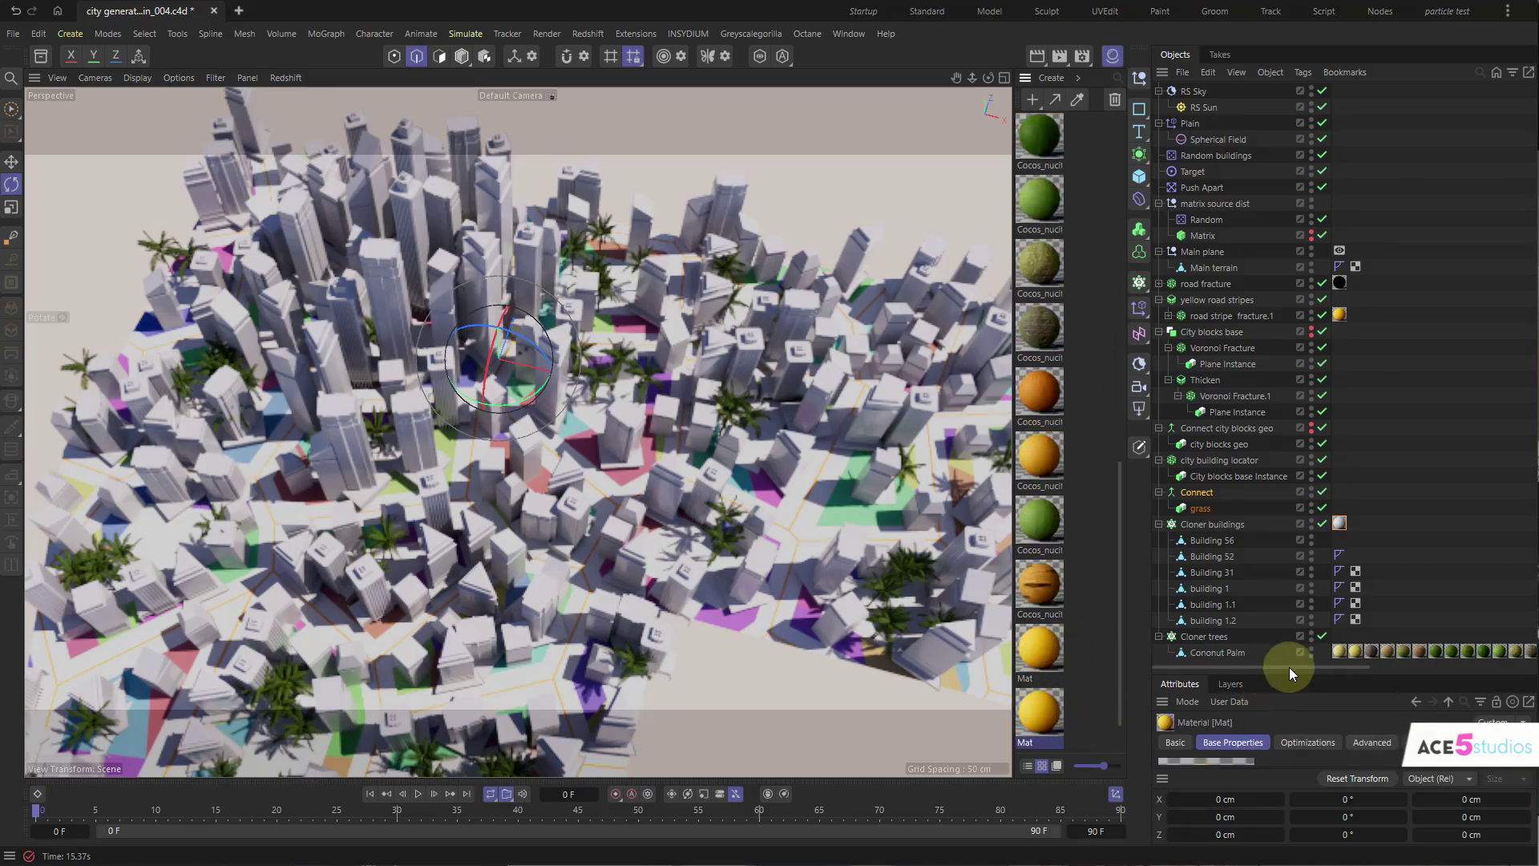
drag(1290, 667, 1308, 525)
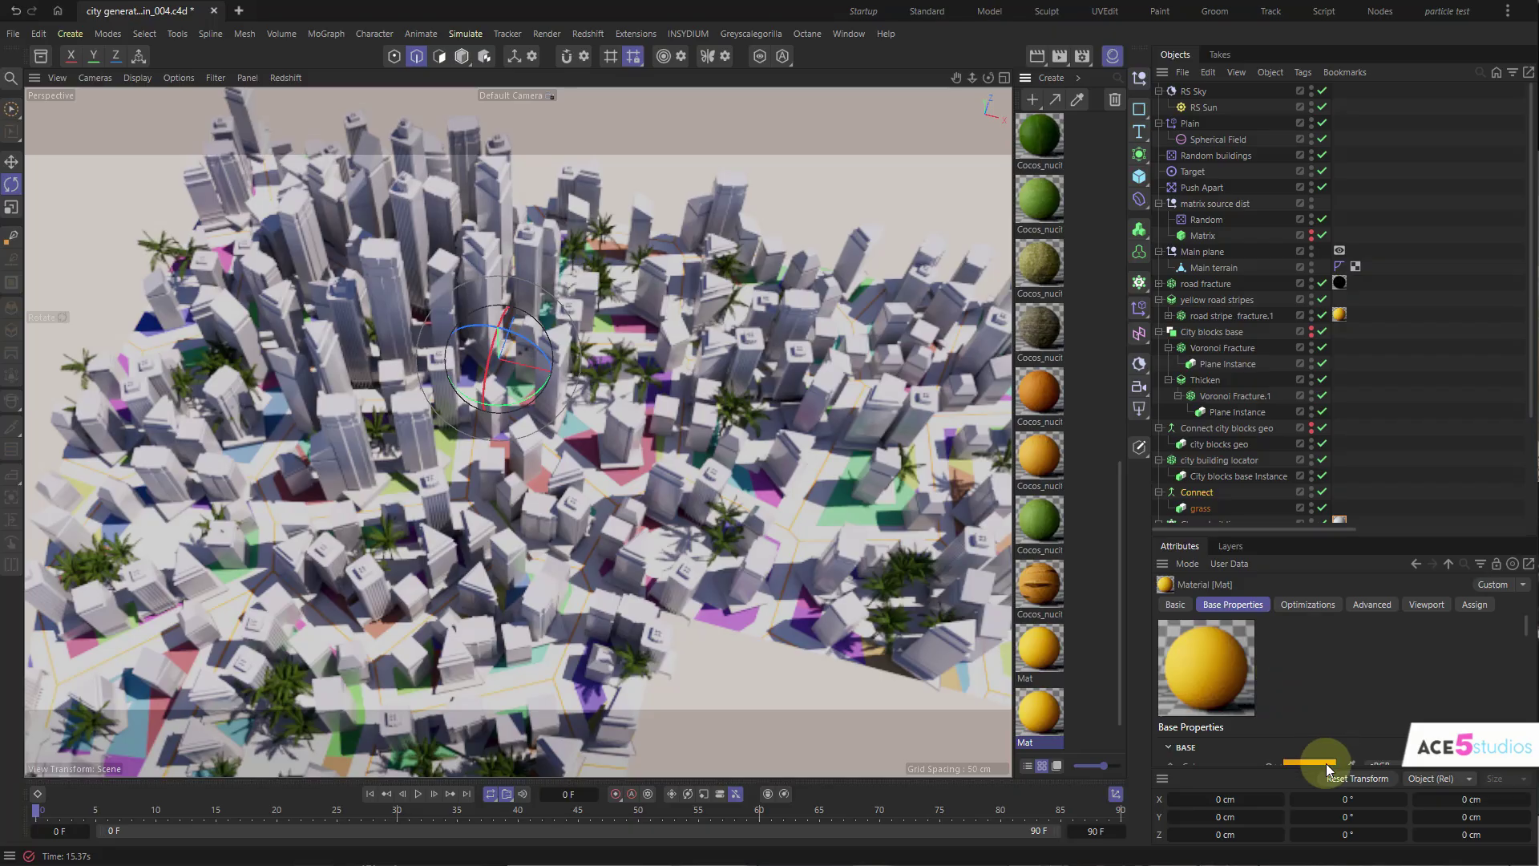
drag(1394, 856, 1357, 855)
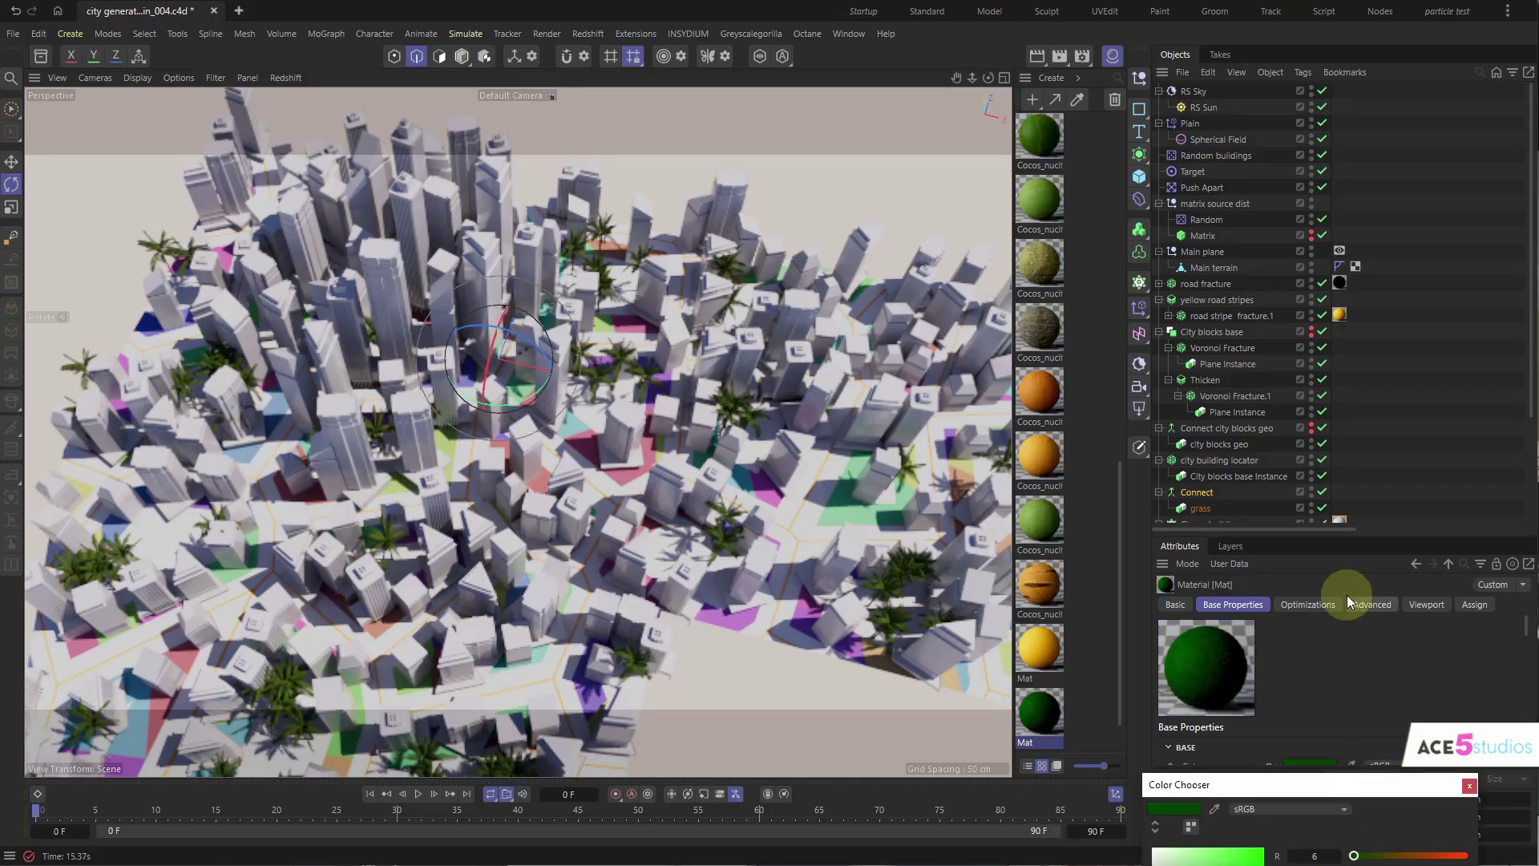
drag(1045, 715, 1210, 497)
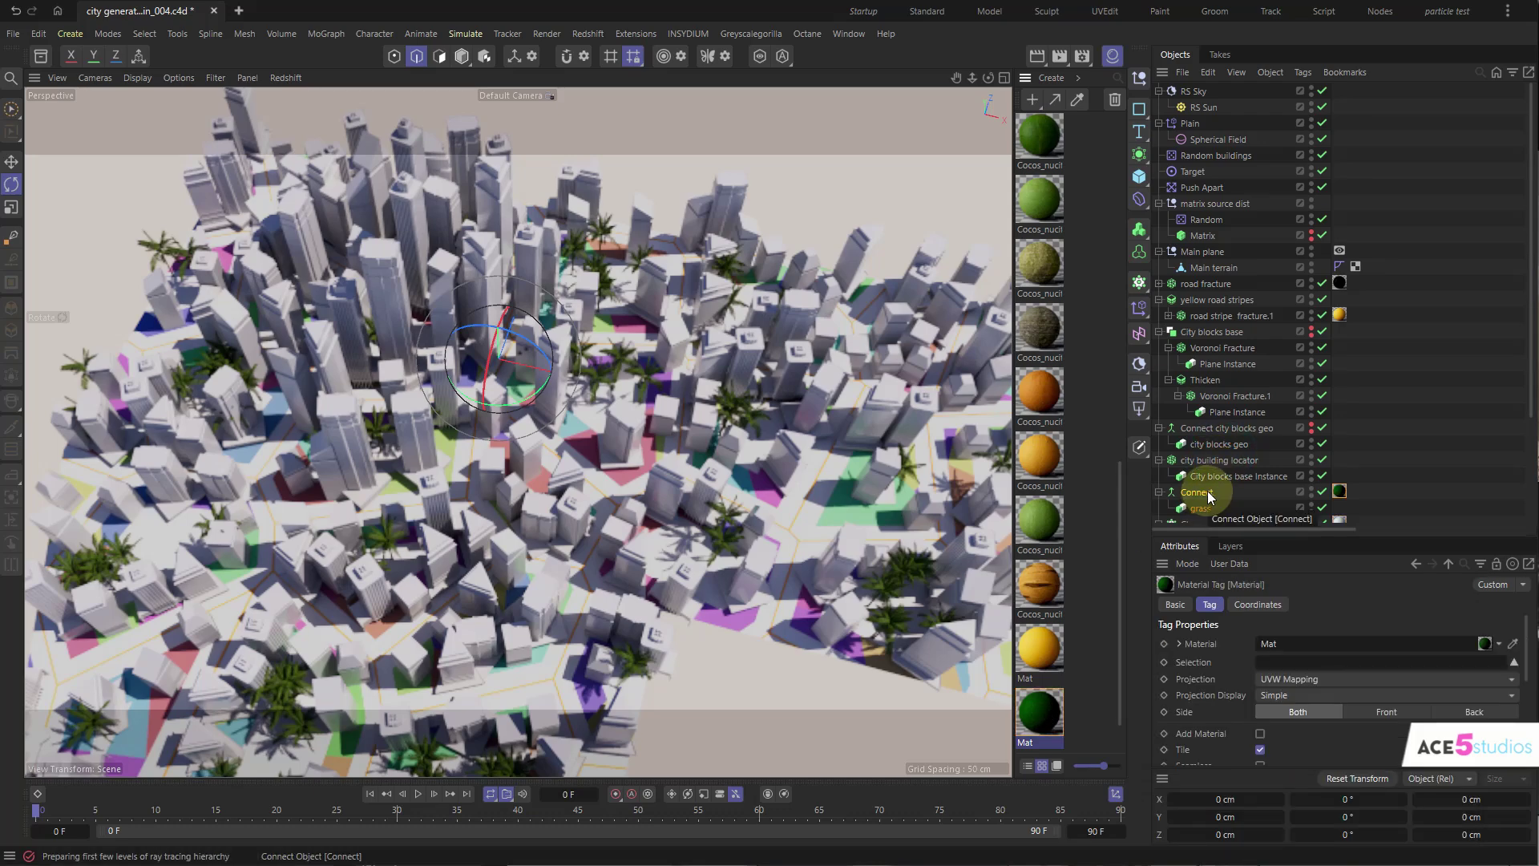
mouse_move(1339, 491)
mouse_down()
mouse_move(1342, 513)
mouse_move(1335, 491)
mouse_up()
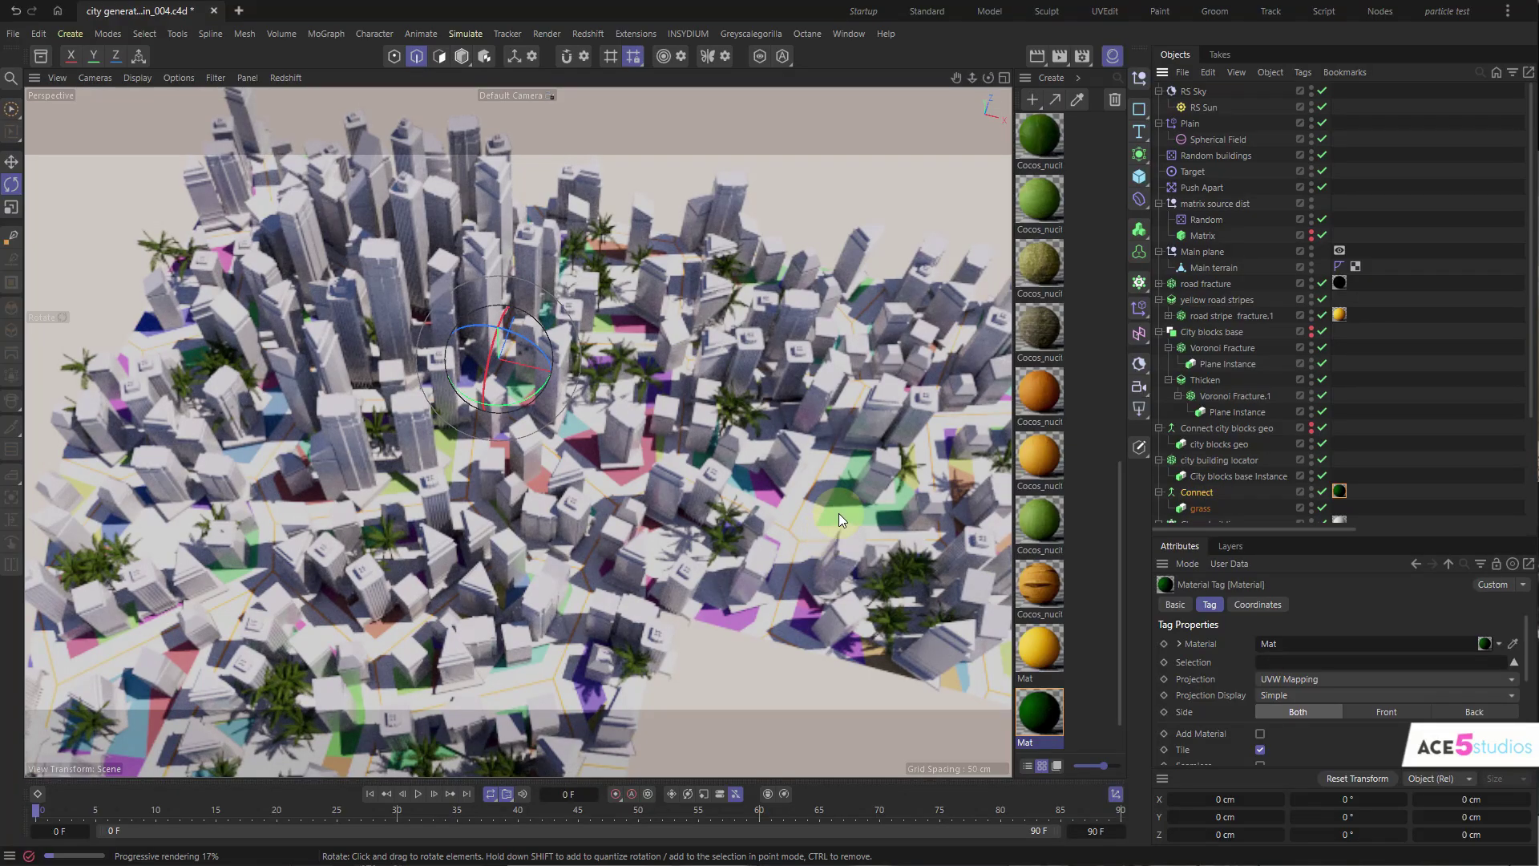
- Hide the city building locator fracture and stop the Redshift IPR in the viewport
click(1238, 459)
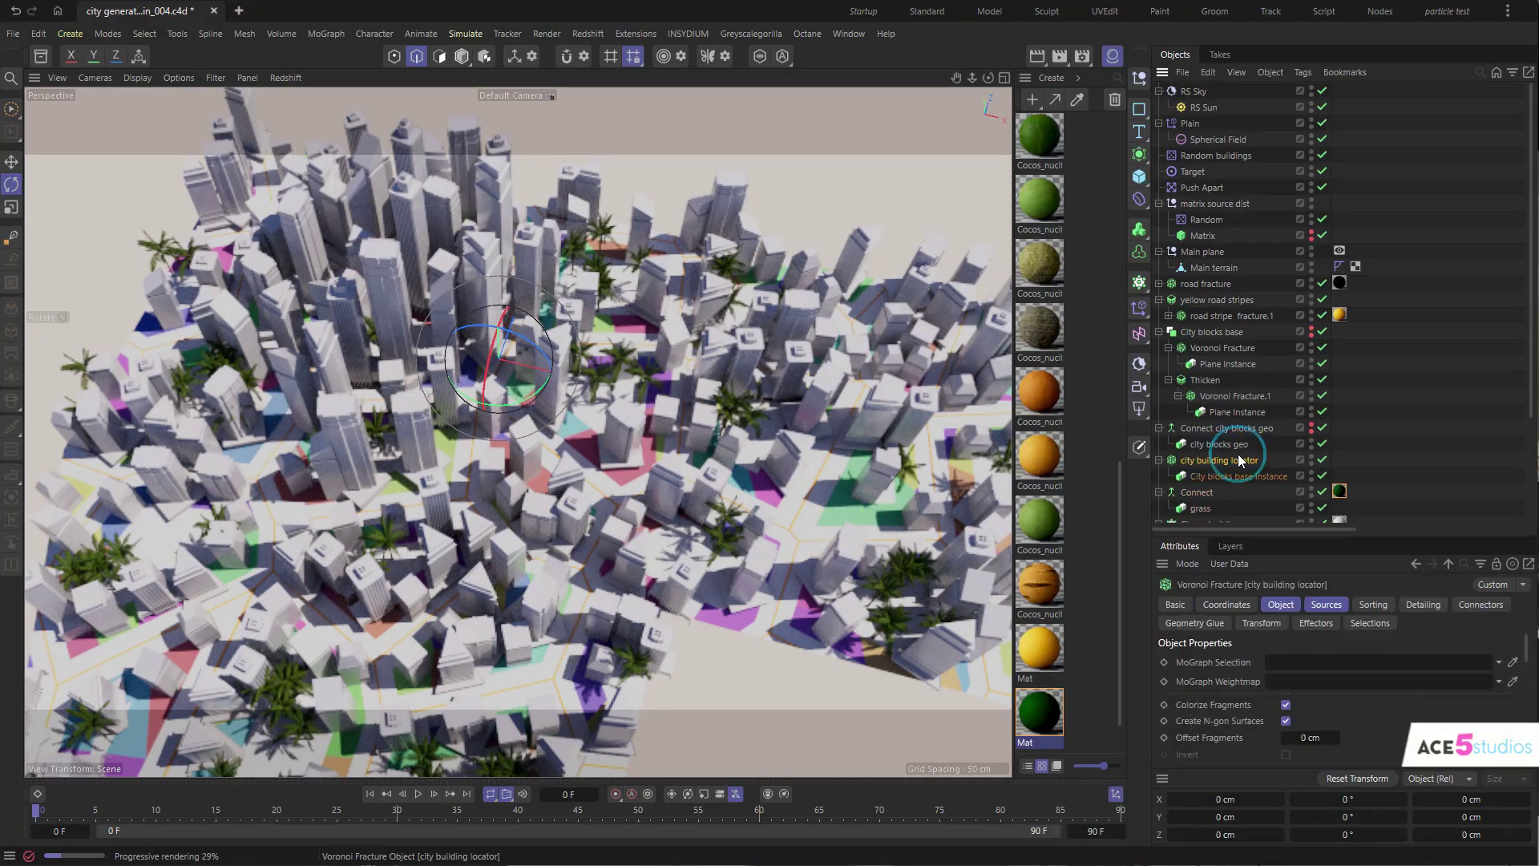
click(1311, 460)
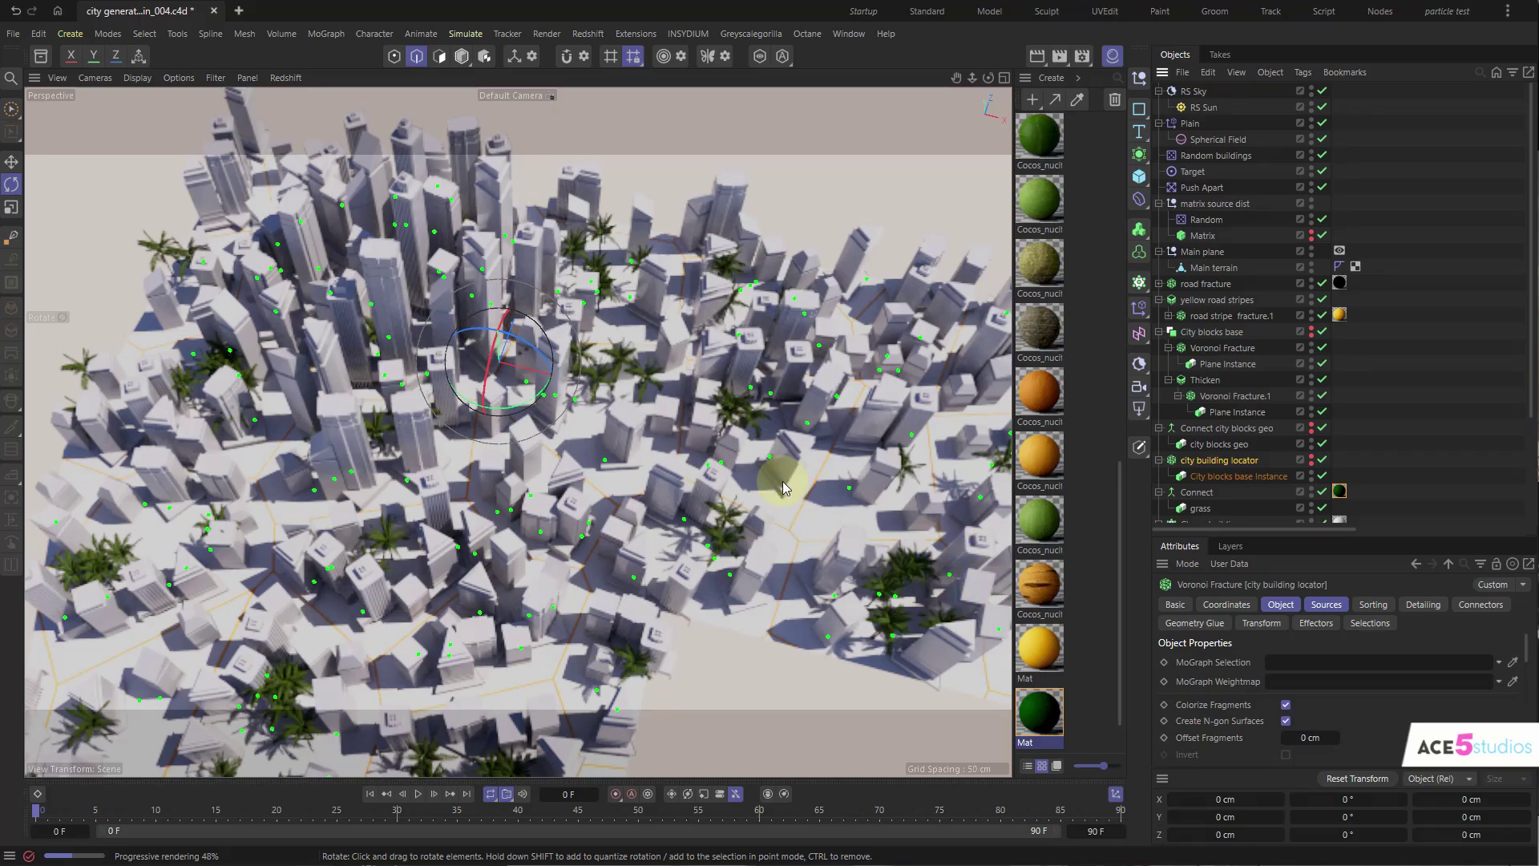
alt+drag(783, 481, 642, 561)
alt+right_drag(641, 561, 609, 569)
mouse_move(609, 569)
alt+mouse_down()
mouse_move(633, 641)
mouse_move(593, 651)
mouse_move(583, 704)
mouse_move(628, 553)
alt+mouse_up()
click(286, 77)
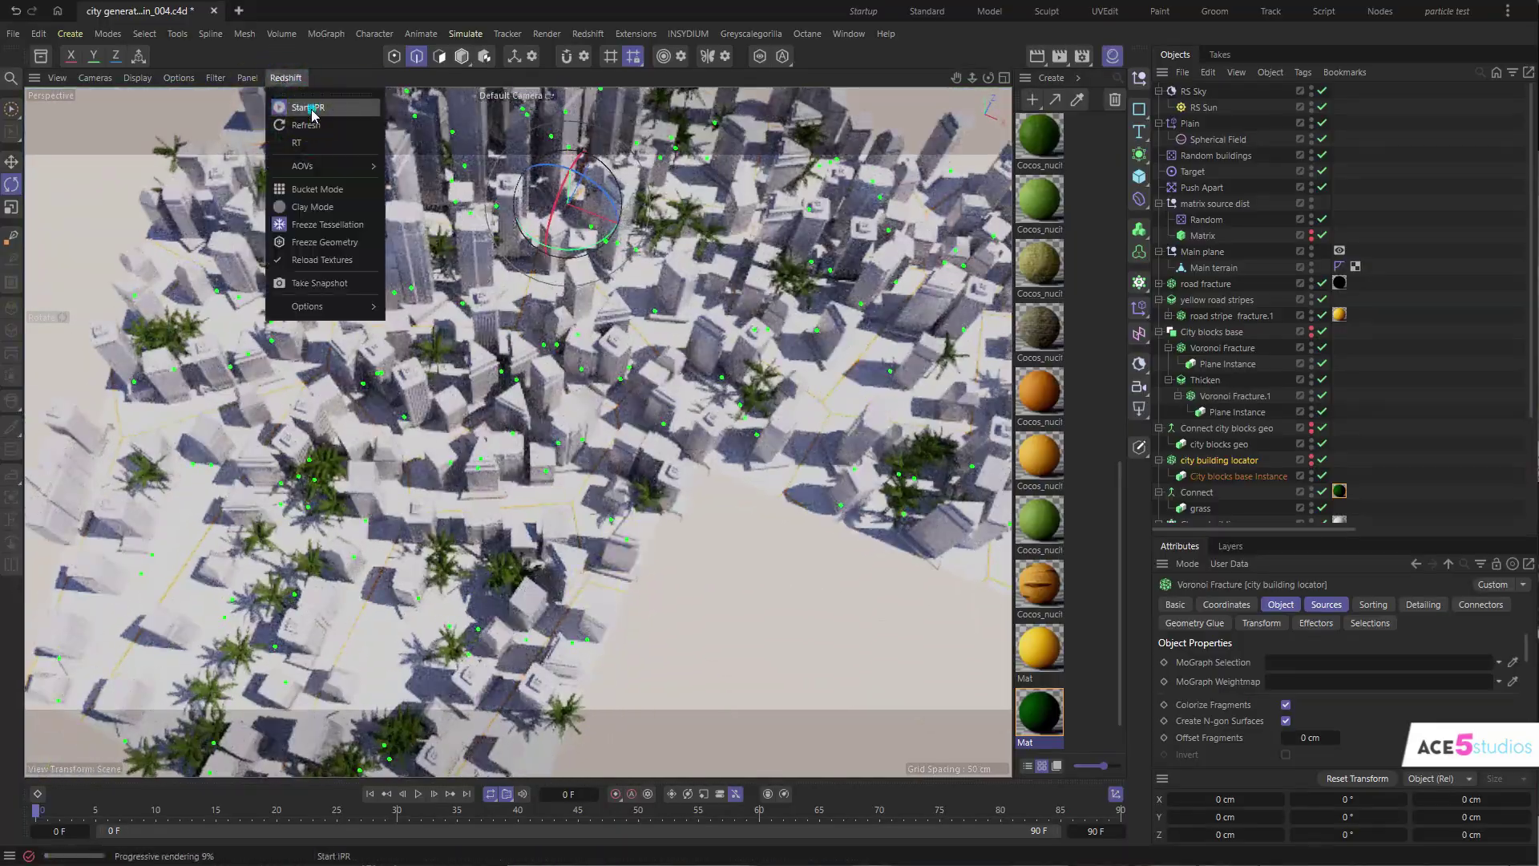
click(298, 111)
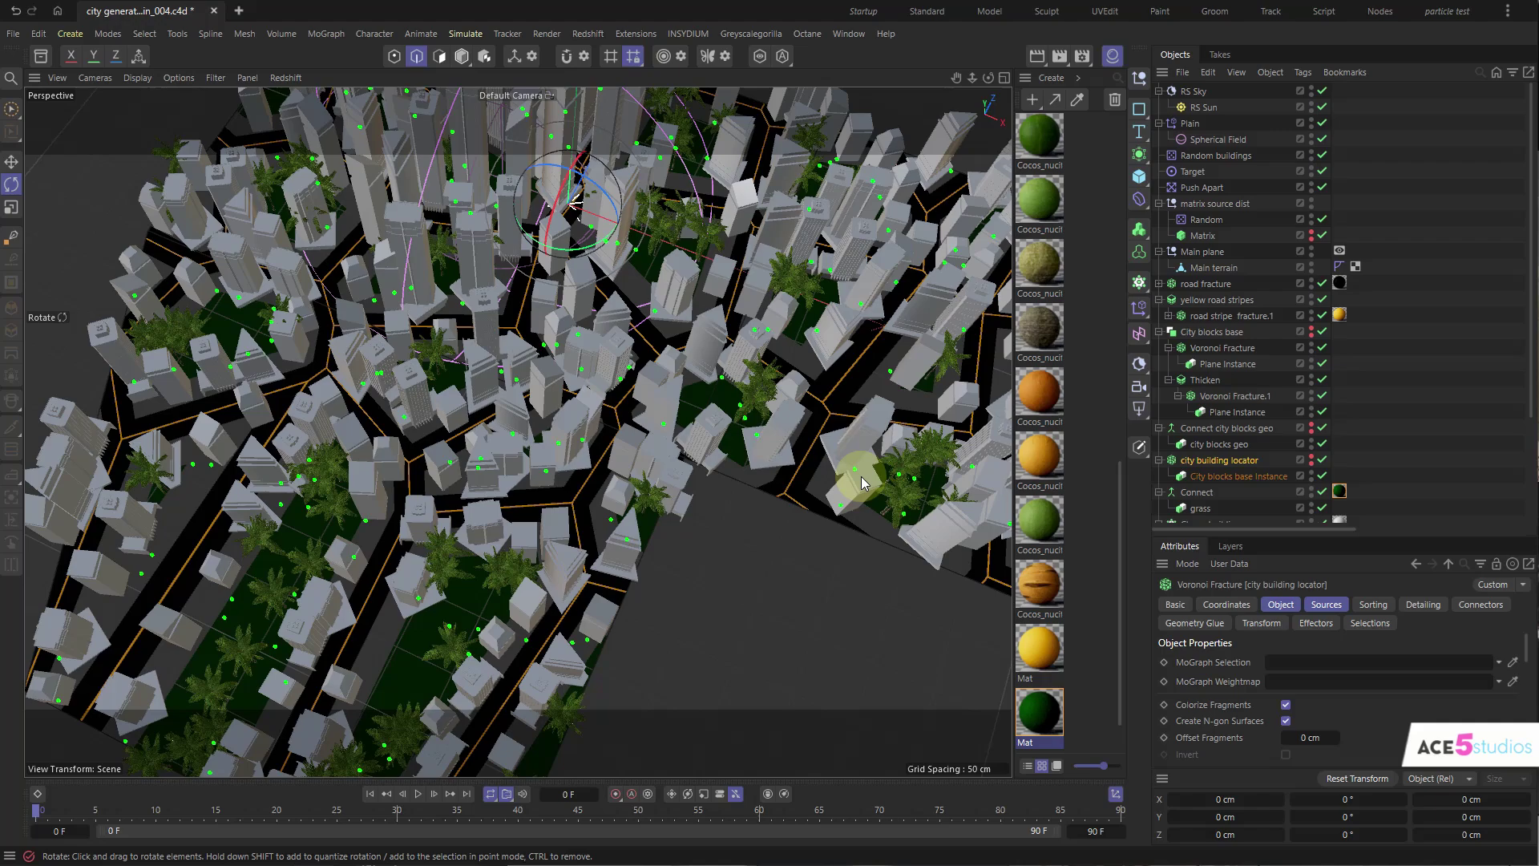
- Show the city building locator fracture again and turn off its Colorize Fragments option
alt+drag(468, 547, 398, 540)
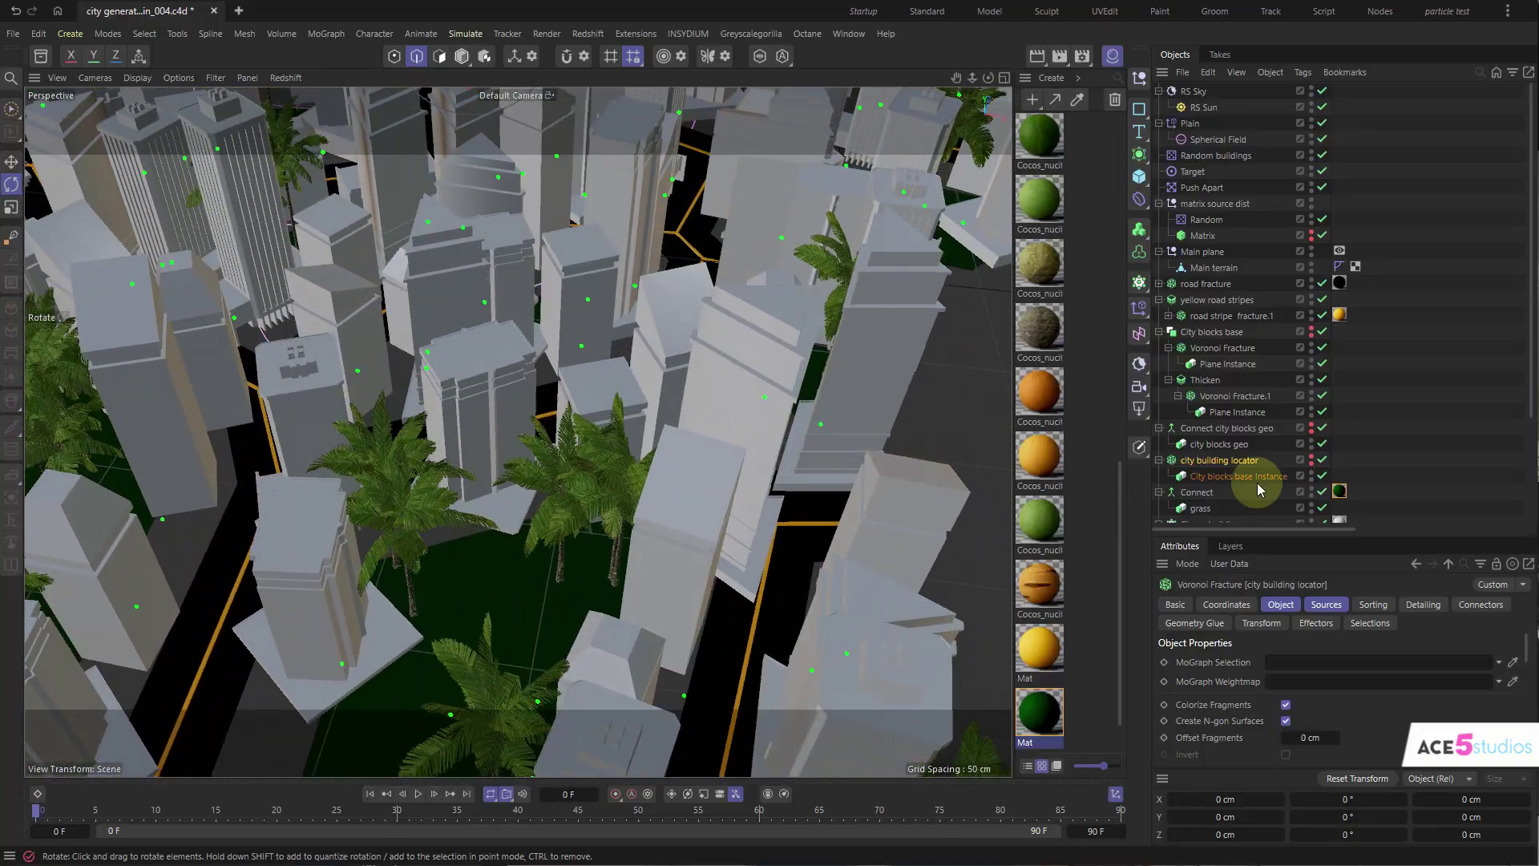
click(1312, 470)
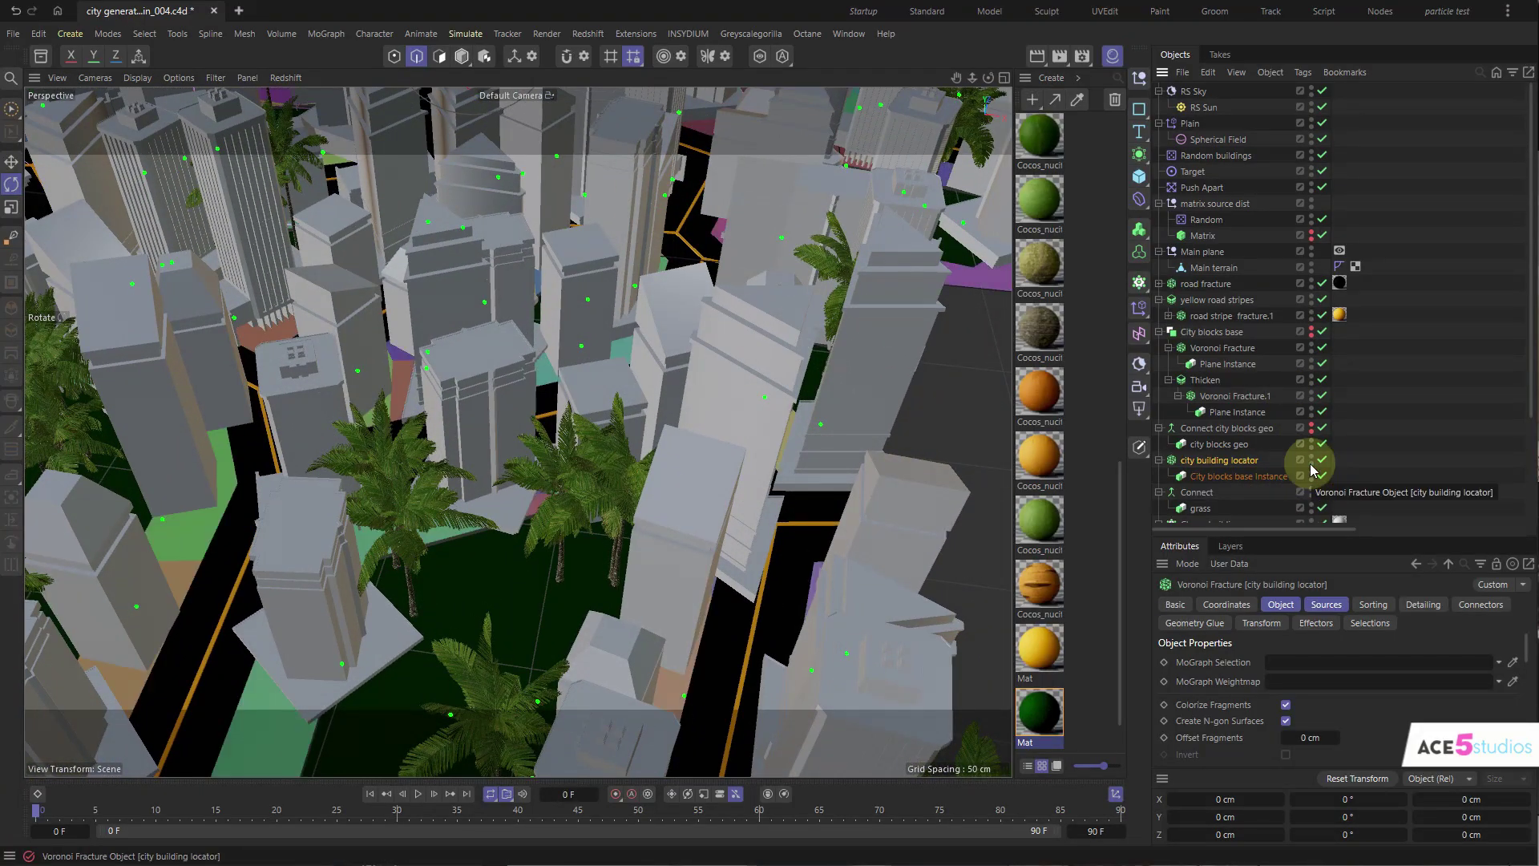
click(1286, 704)
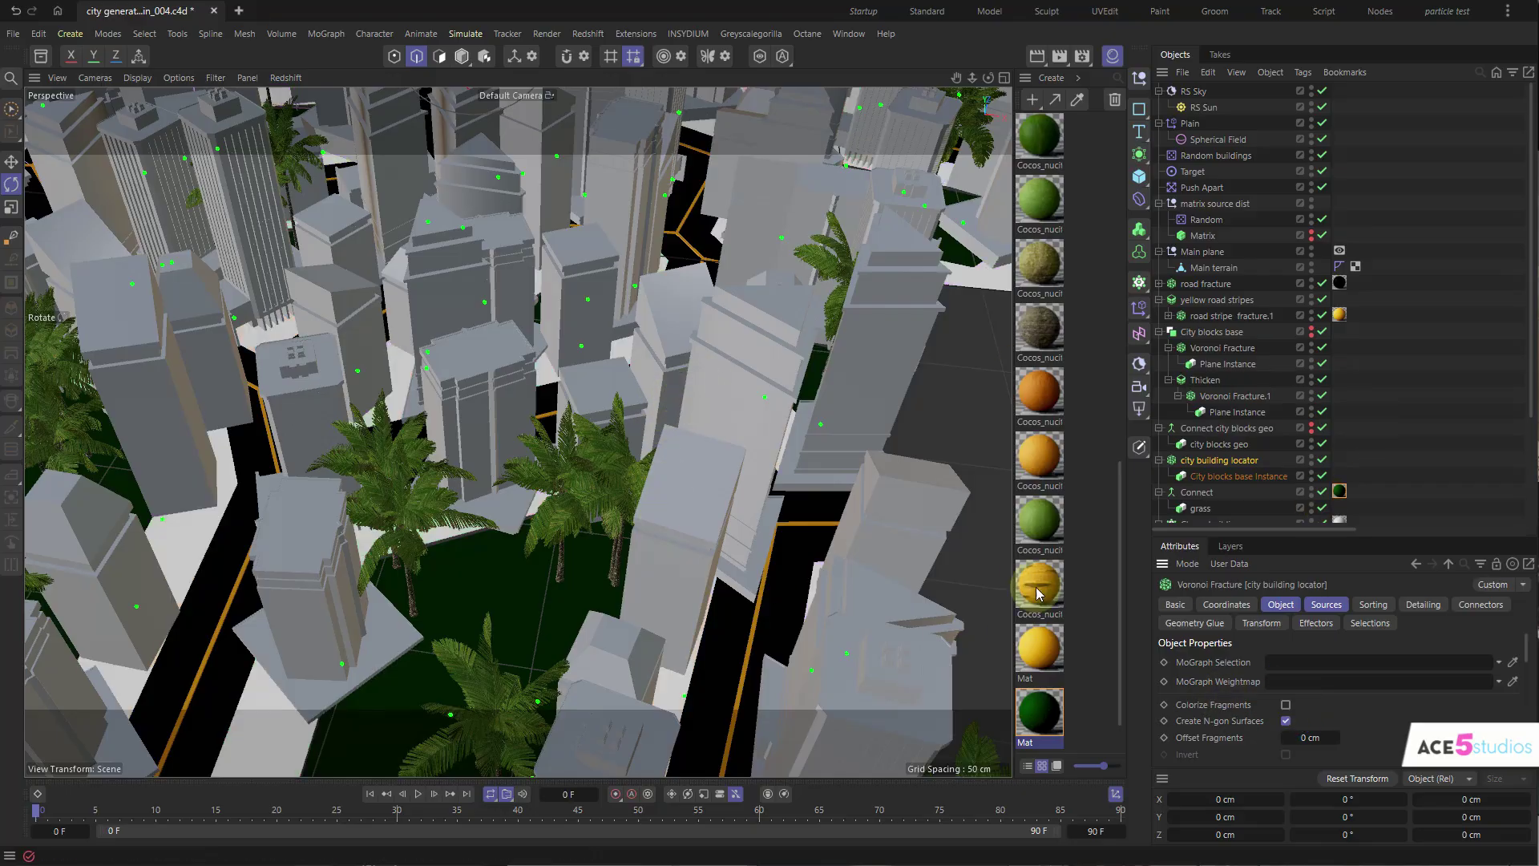
- Duplicate the black Mat material, recolor the copy grey with 0% saturation and 36% value, and assign it to city building locator
double_click(1085, 675)
click(1053, 717)
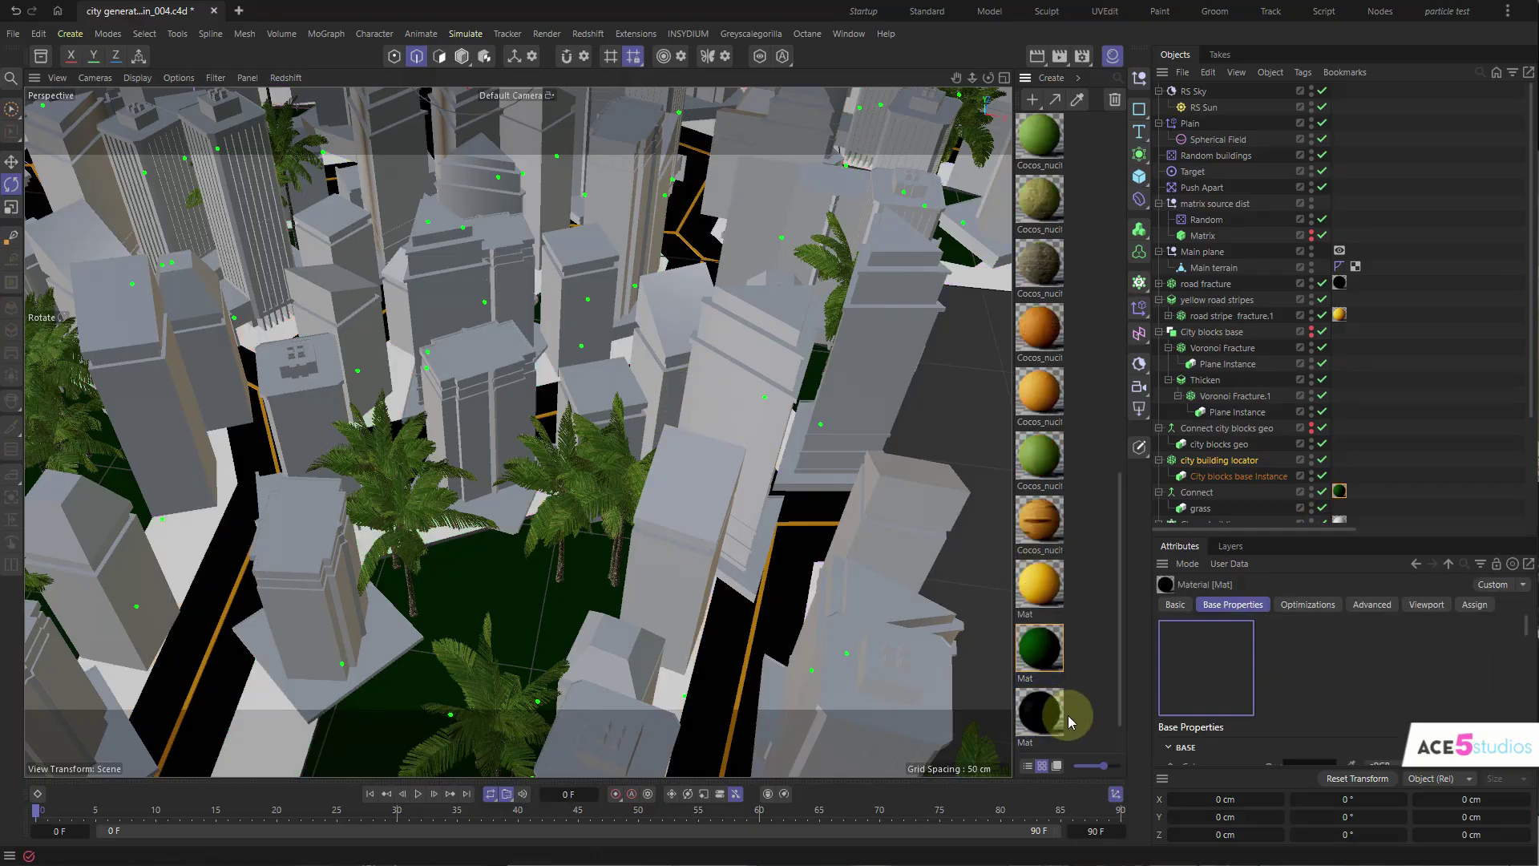
double_click(1068, 721)
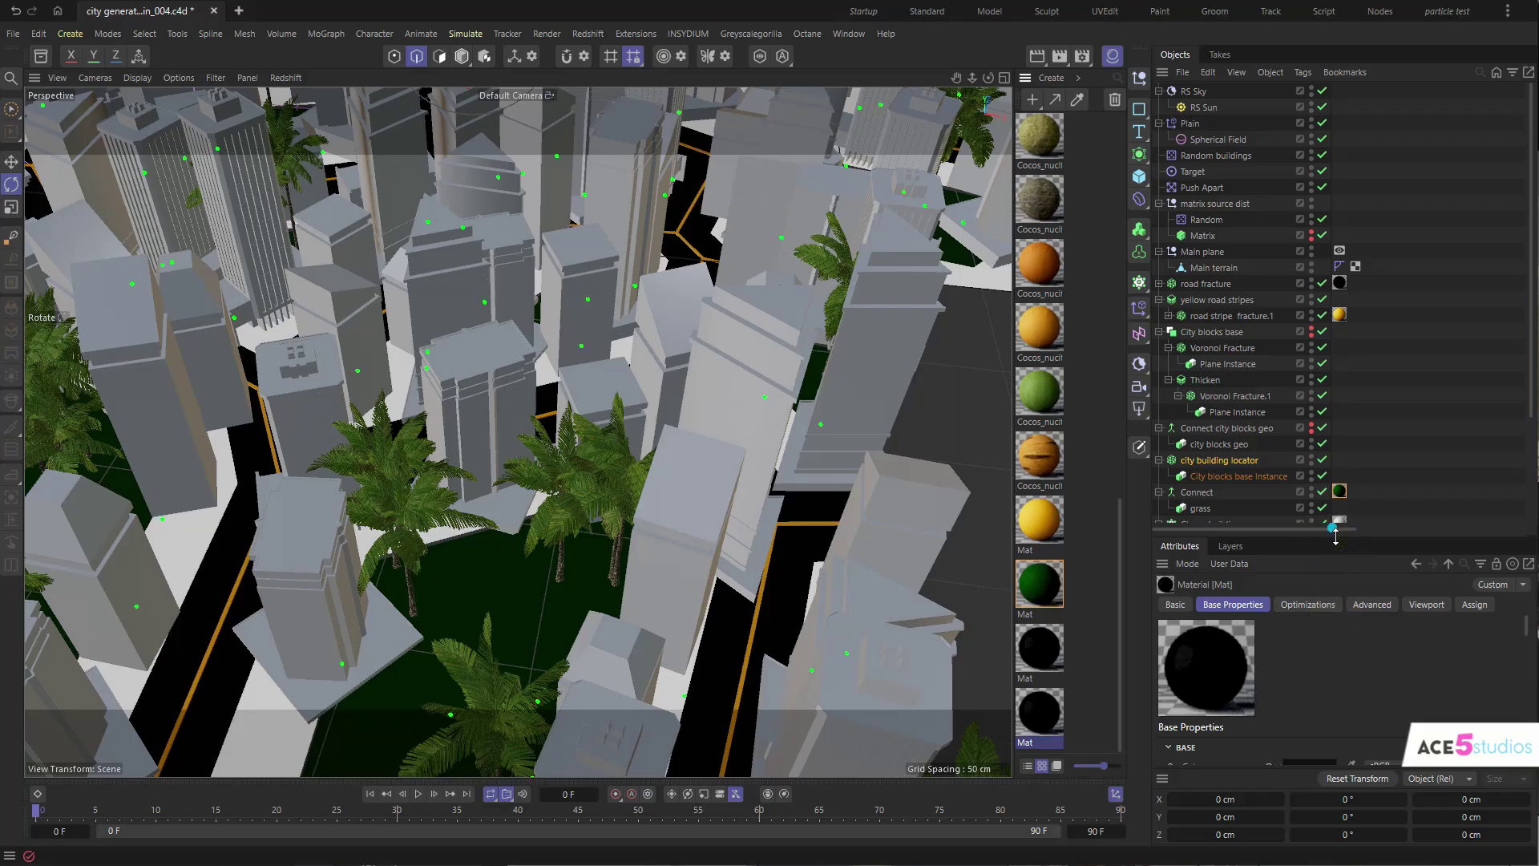
drag(1333, 534, 1334, 430)
click(1415, 738)
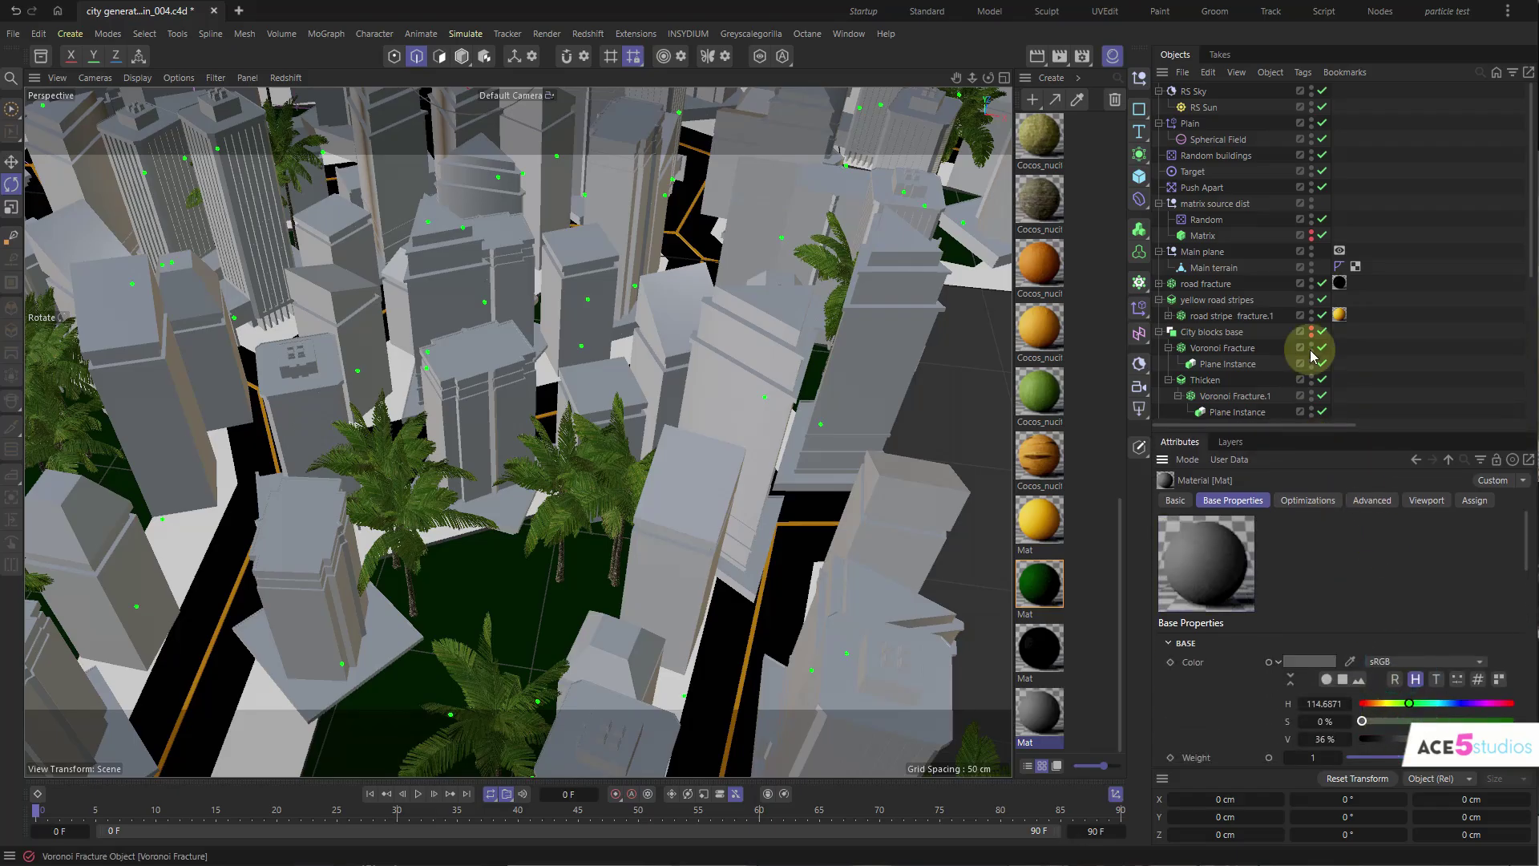
scroll(1302, 353, down, 4)
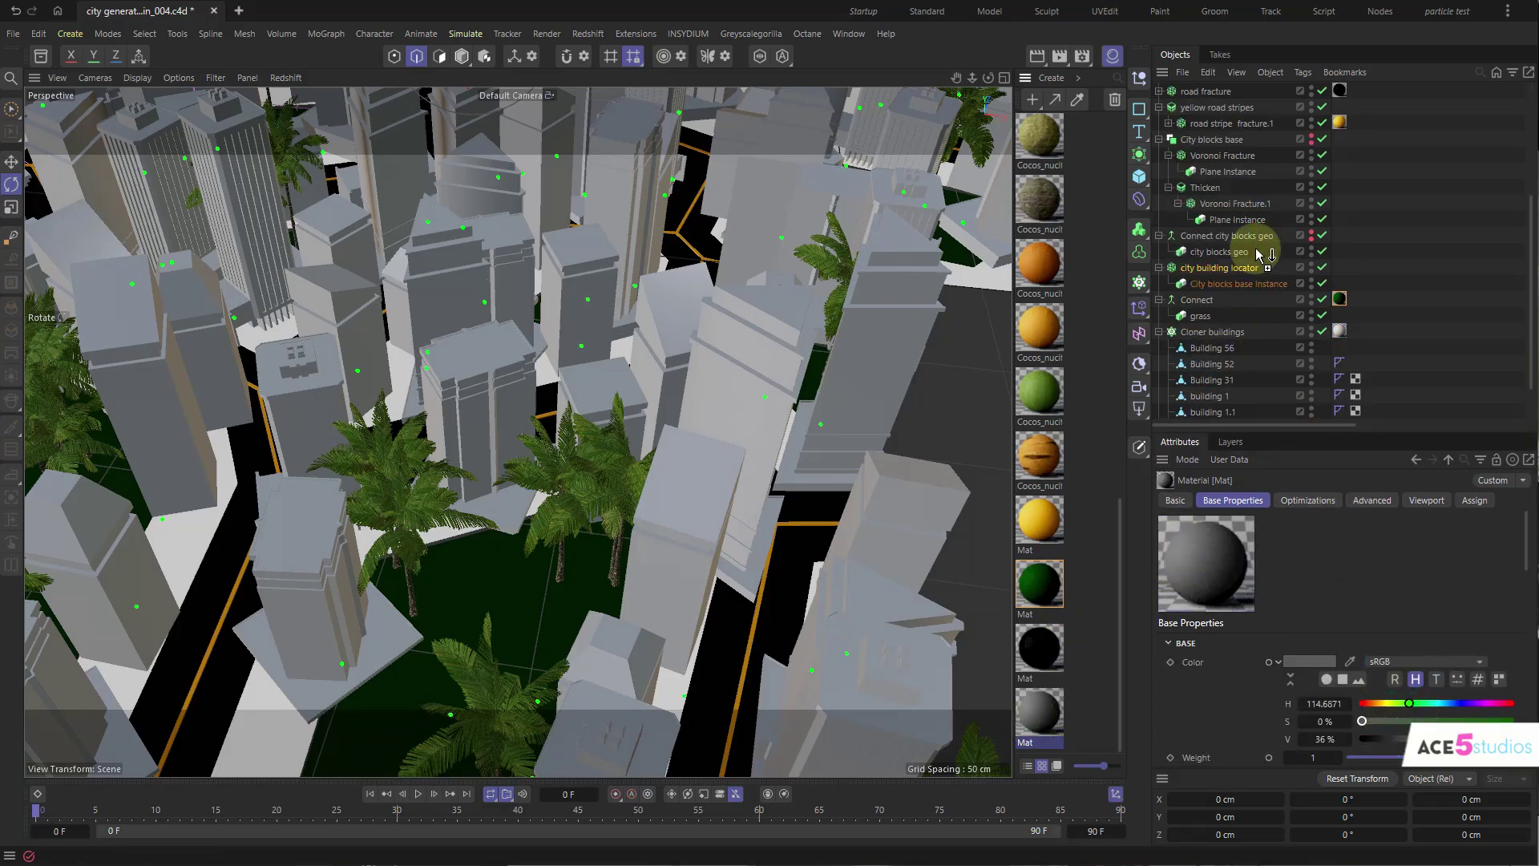
drag(1224, 273, 1224, 269)
- Frame the city from a lower angle, then open the Redshift RenderView and move its window over the viewport
alt+right_drag(640, 290, 664, 322)
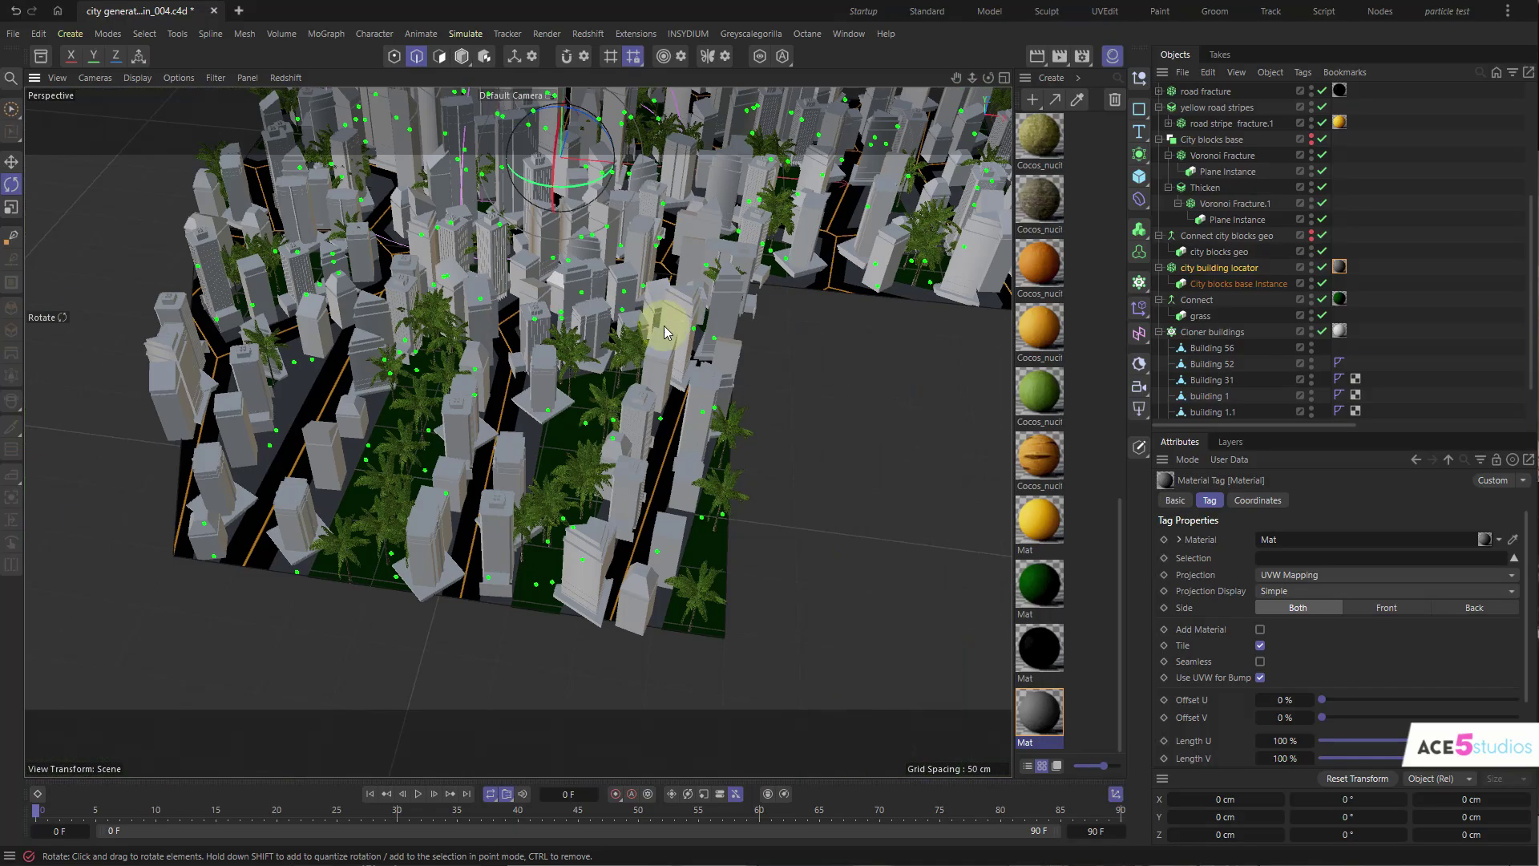
alt+drag(663, 322, 551, 306)
mouse_move(559, 375)
alt+mouse_down()
mouse_move(577, 469)
mouse_move(577, 365)
alt+mouse_up()
alt+right_drag(517, 366, 559, 416)
mouse_move(558, 416)
alt+mouse_down()
mouse_move(564, 386)
mouse_move(577, 404)
alt+mouse_up()
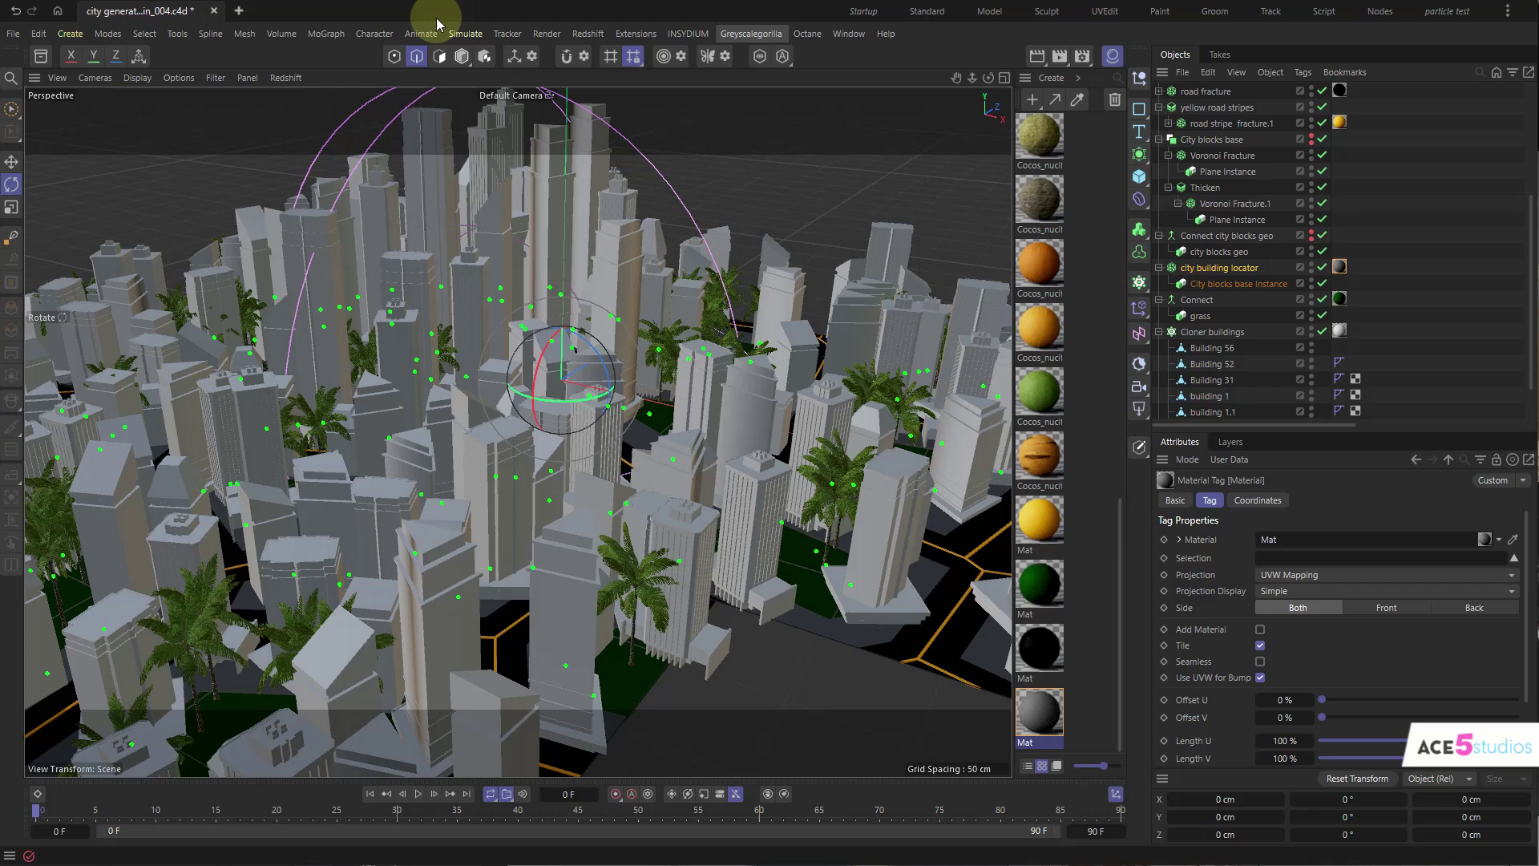
click(587, 32)
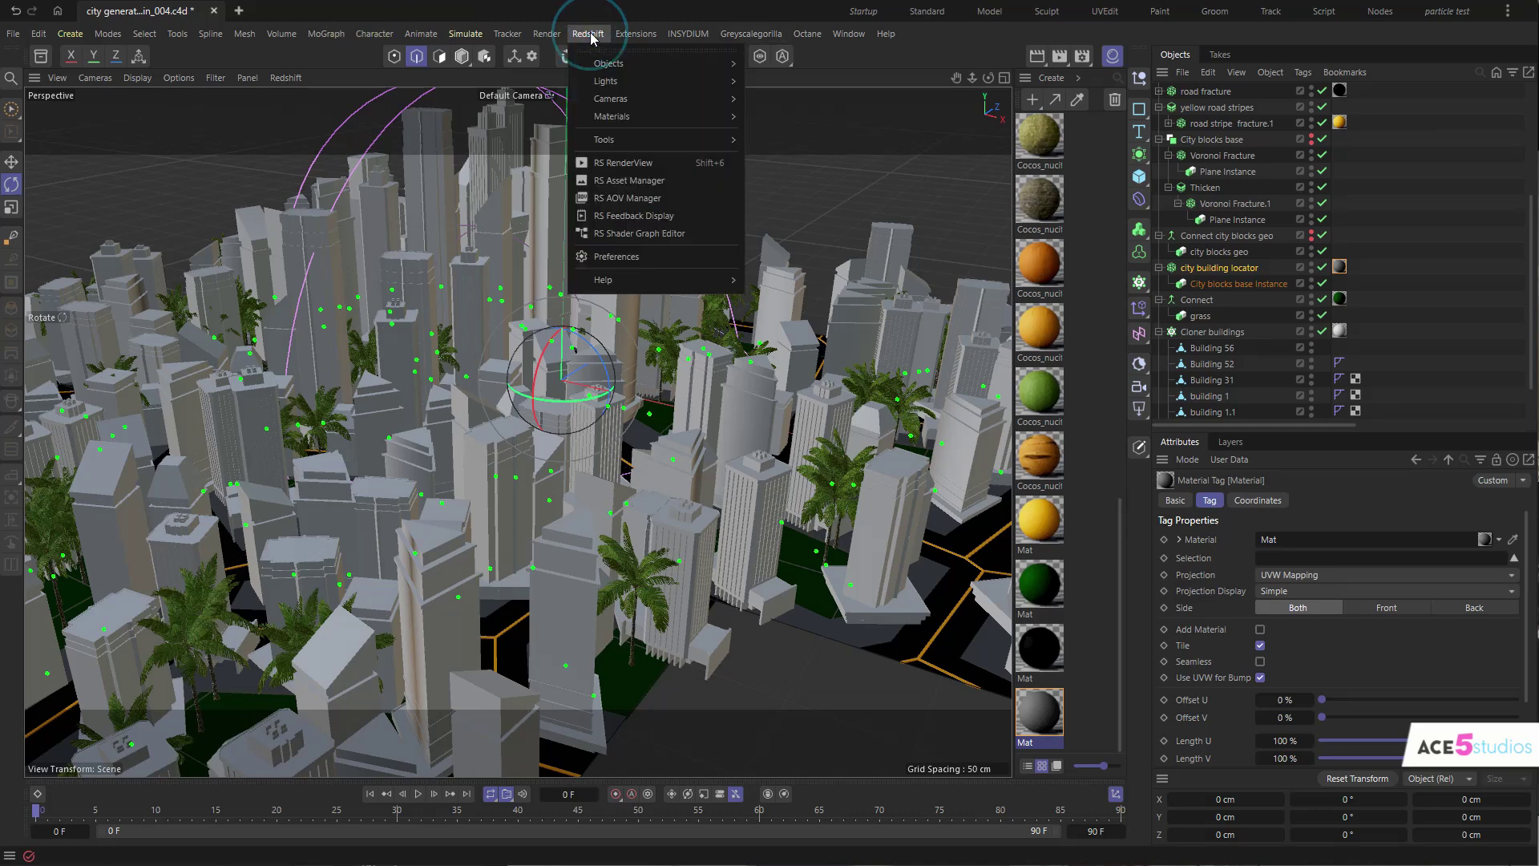
click(680, 165)
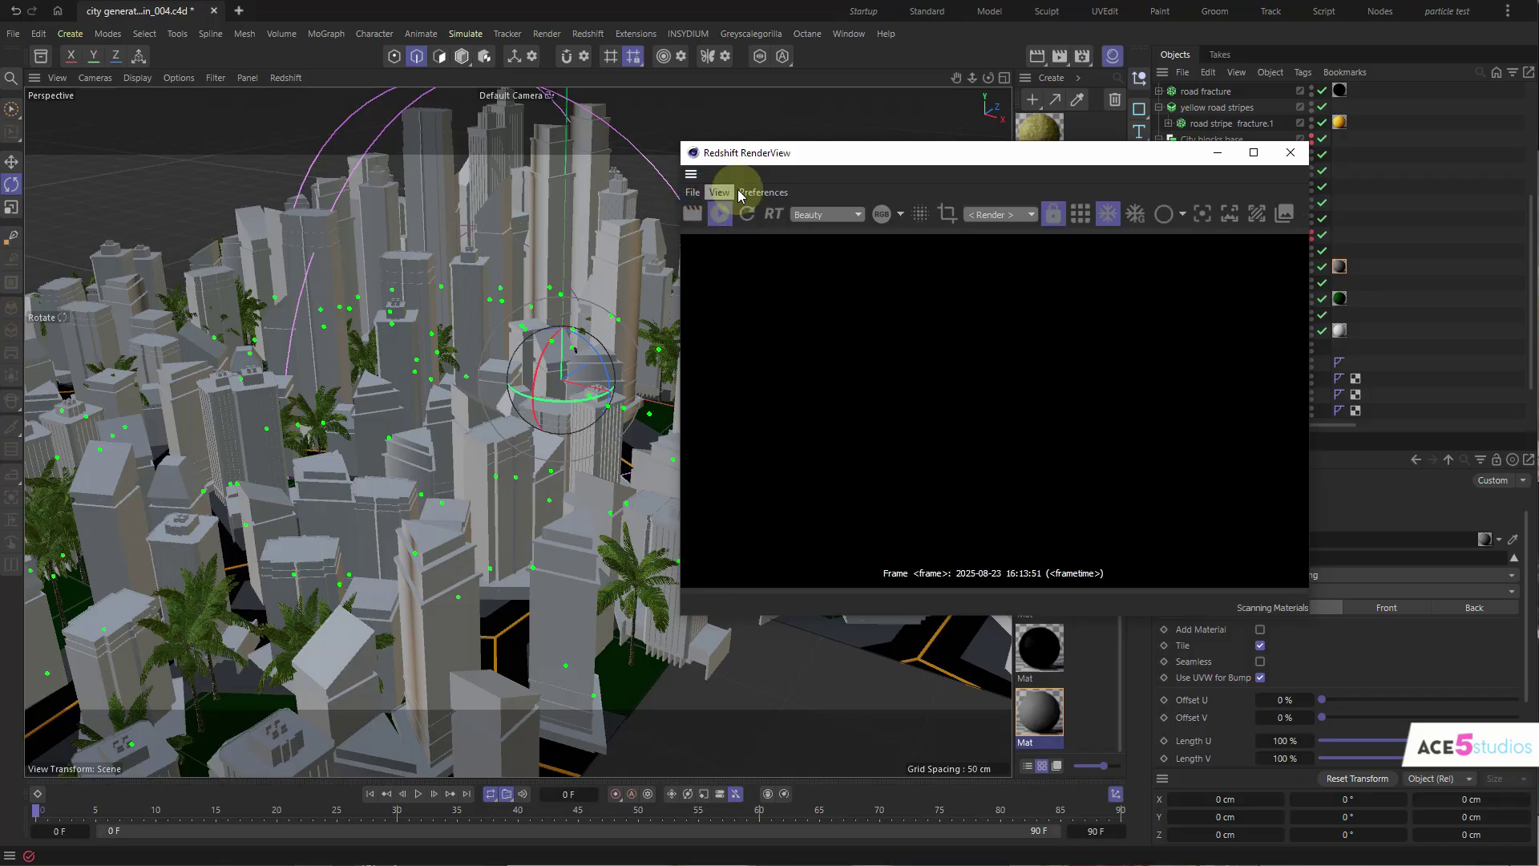
drag(911, 163, 306, 94)
click(578, 117)
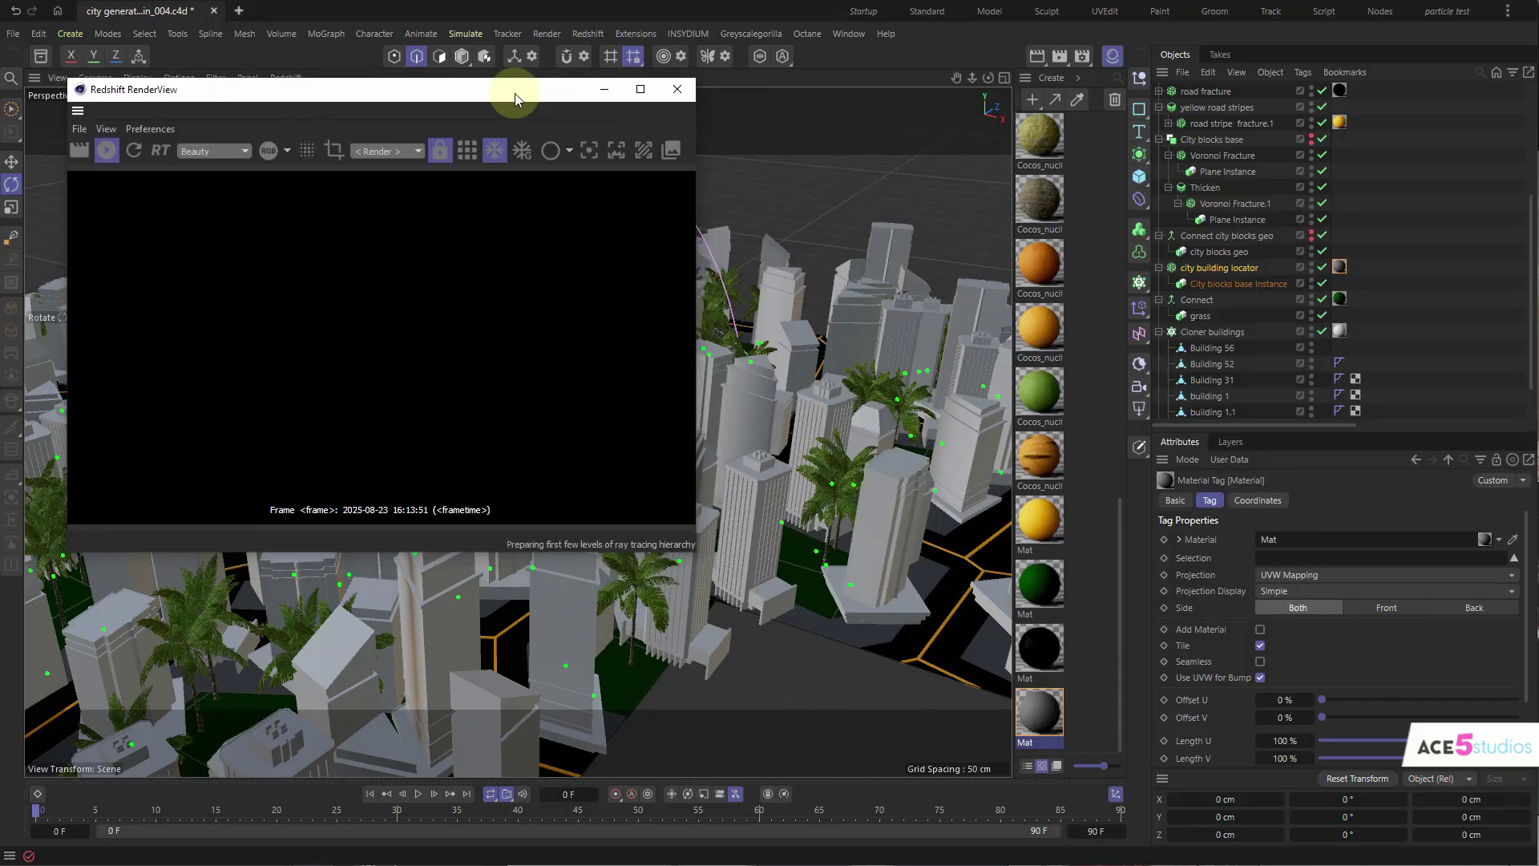
- Preview the city from a lower angle in the Redshift RenderView, and close the render window
alt+drag(836, 491, 818, 550)
mouse_move(698, 586)
alt+mouse_down()
mouse_move(678, 586)
mouse_move(695, 598)
alt+mouse_up()
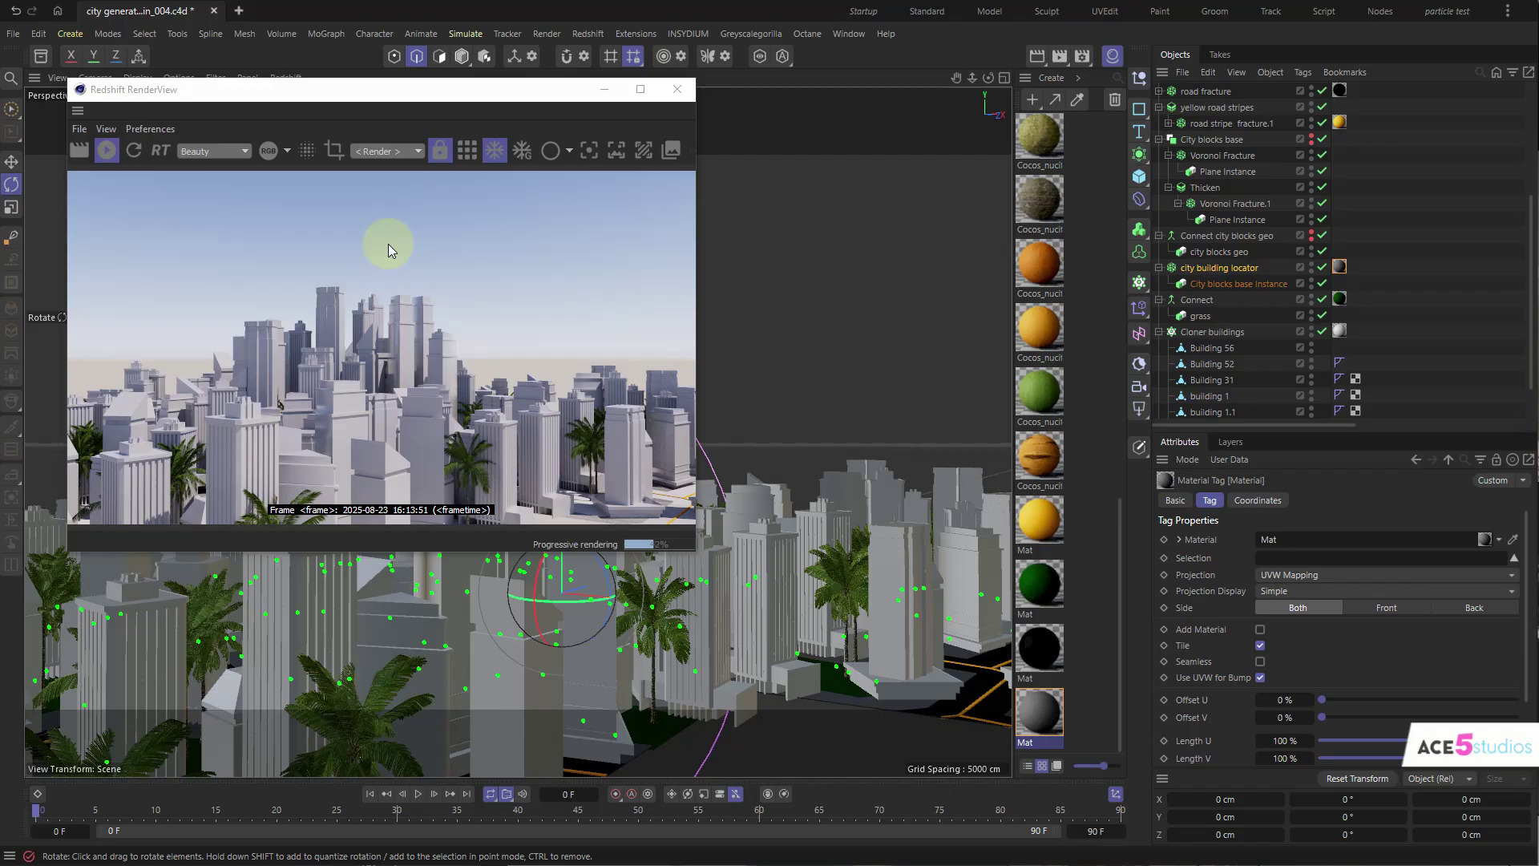
click(677, 96)
- Convert the Cloner buildings object into editable individual buildings
alt+drag(731, 534, 595, 395)
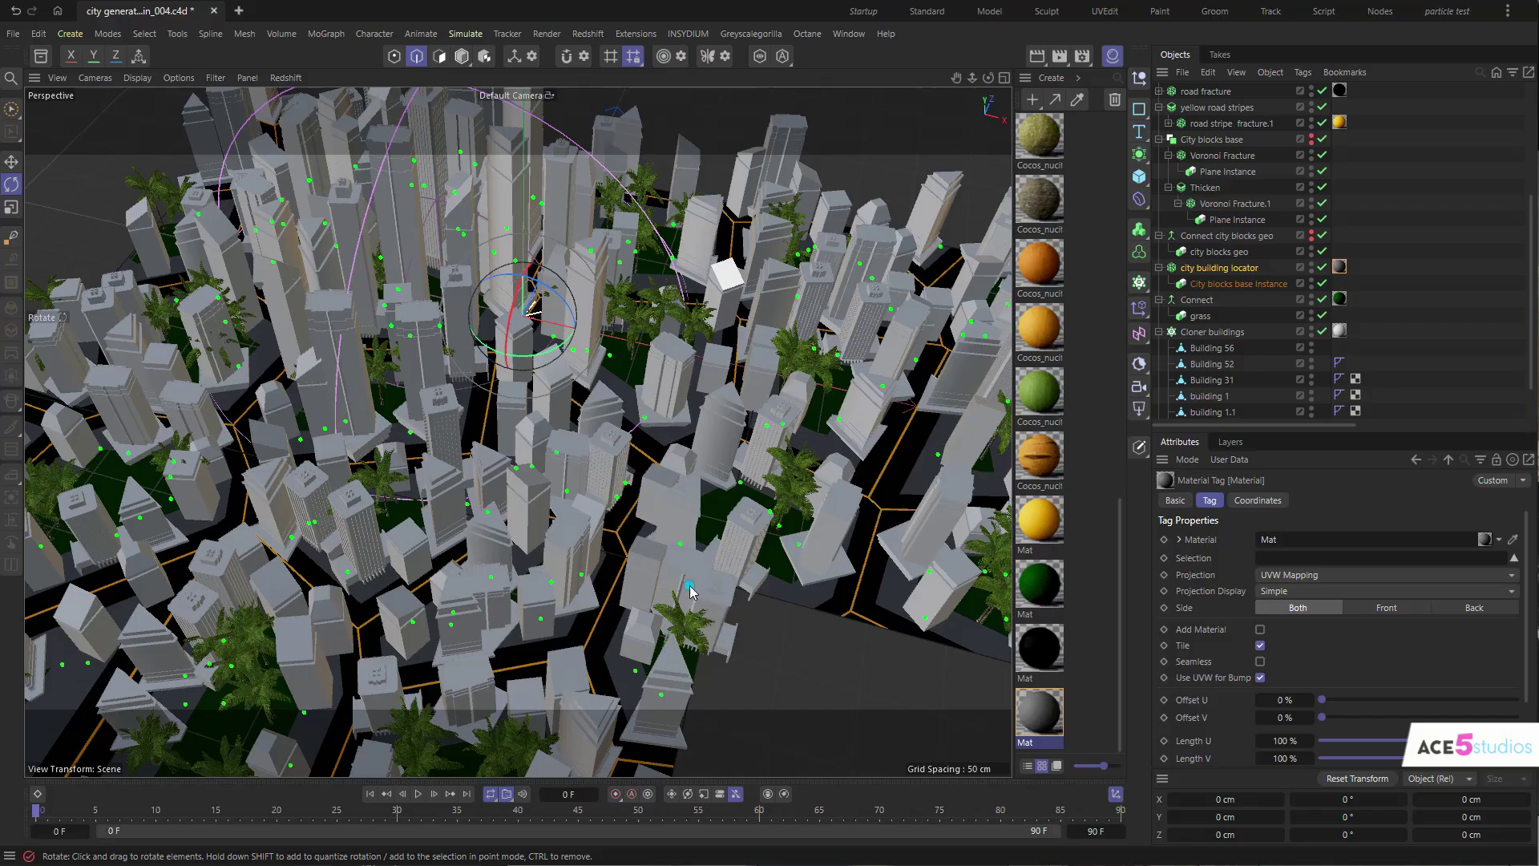
alt+drag(690, 591, 734, 613)
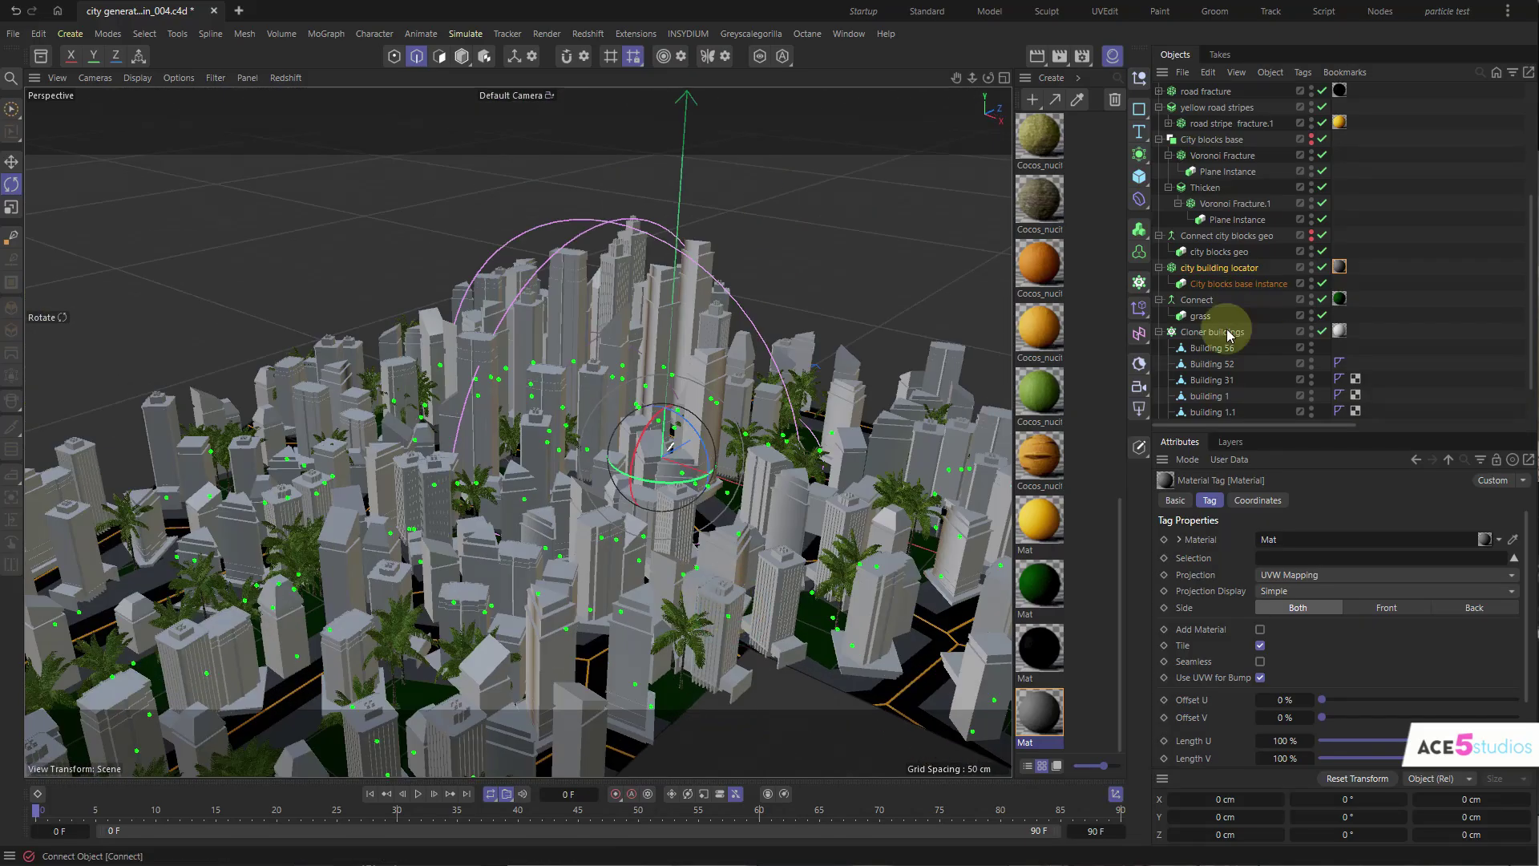
scroll(1227, 312, down, 2)
click(1212, 282)
key(c)
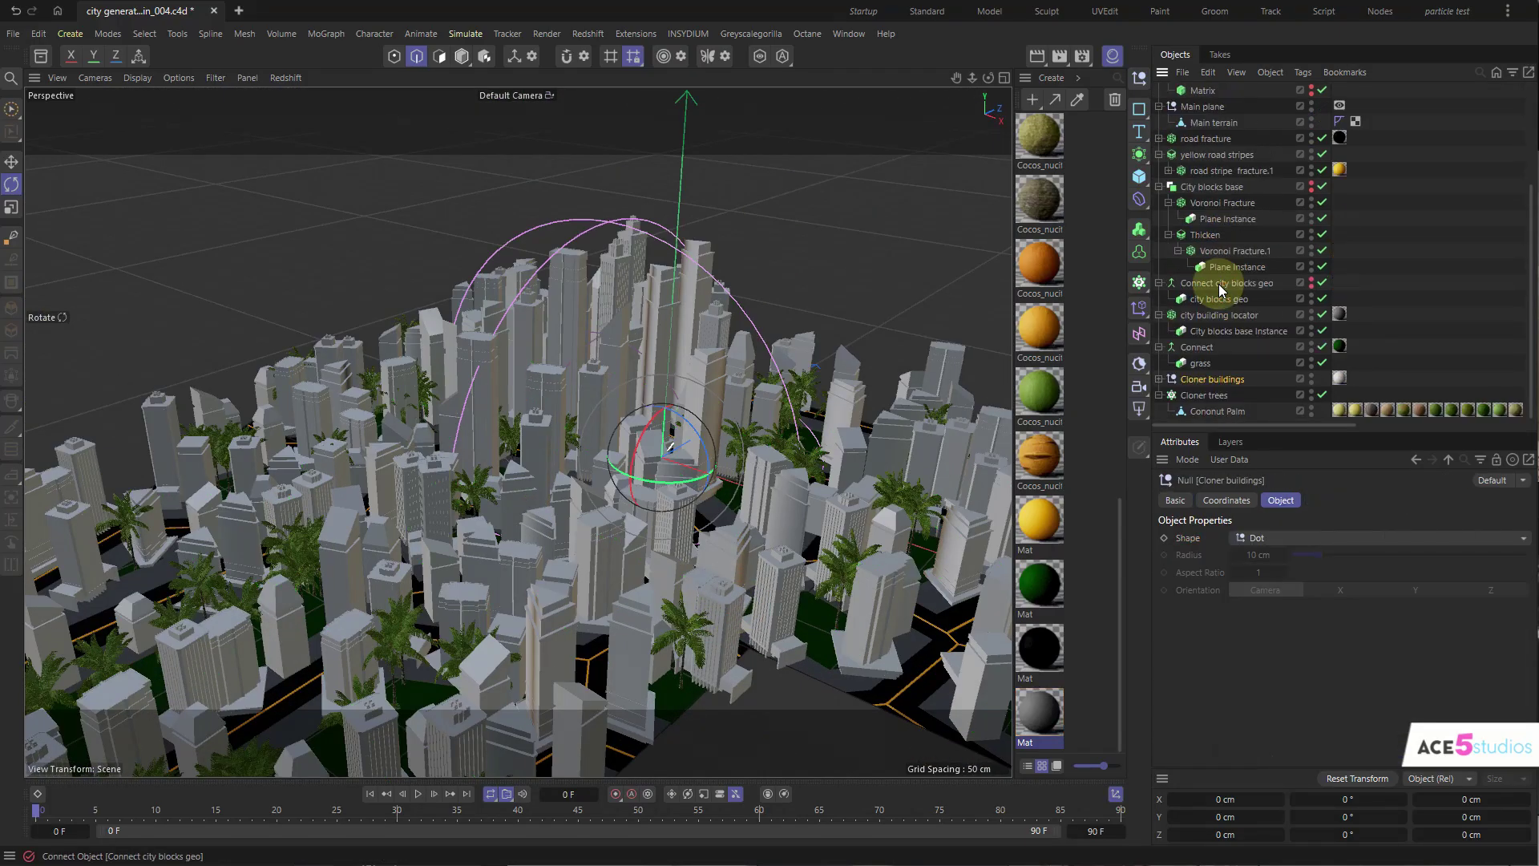
- Select individual buildings from the converted cloner, including Building 31 26 and building 1 93, and activate the Scale tool
scroll(1188, 364, down, 8)
click(1210, 285)
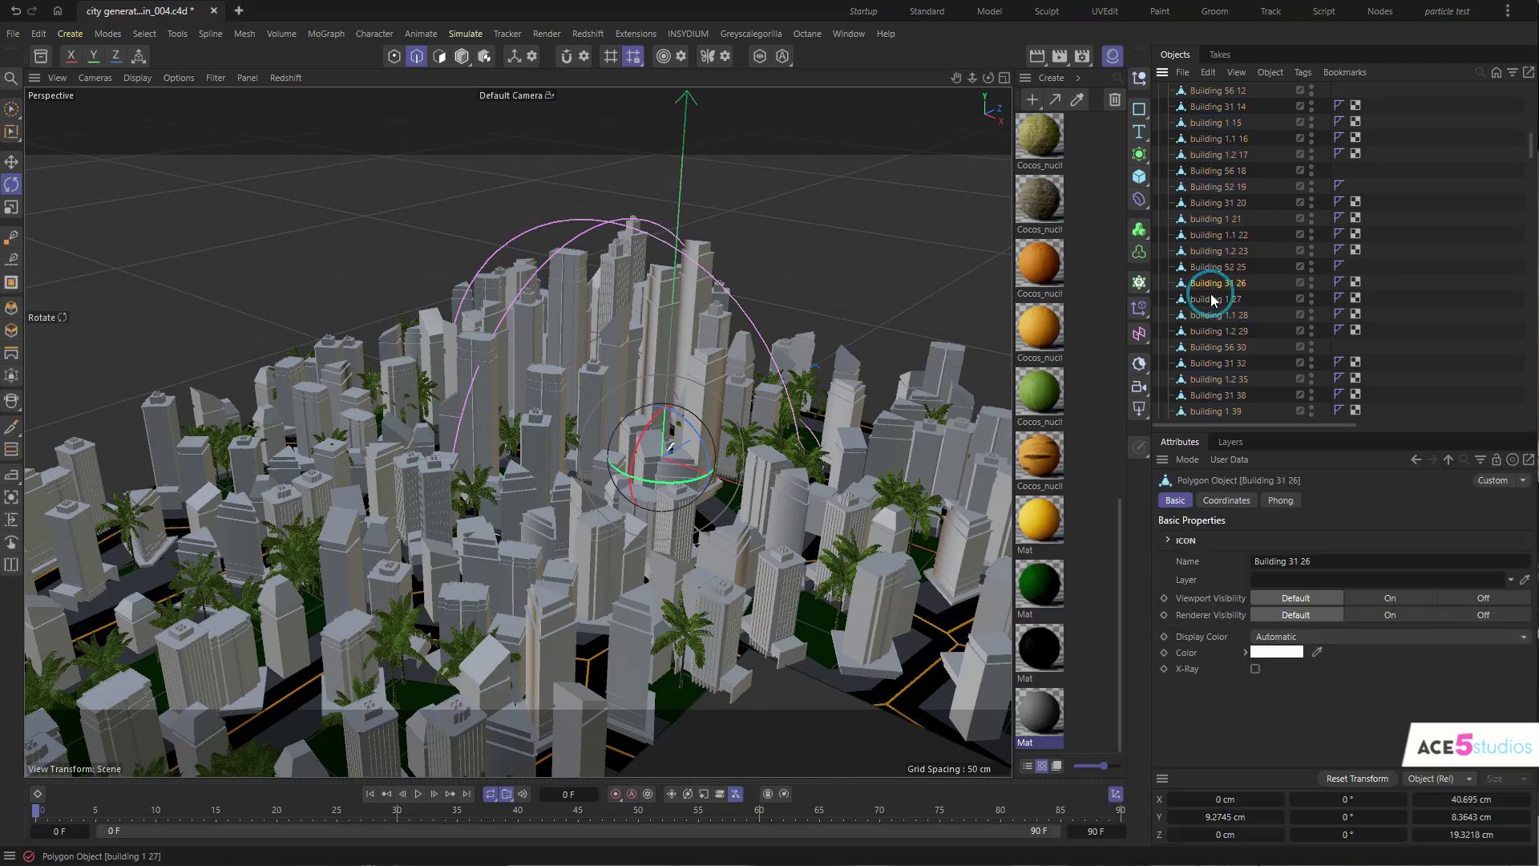
key(e)
click(468, 607)
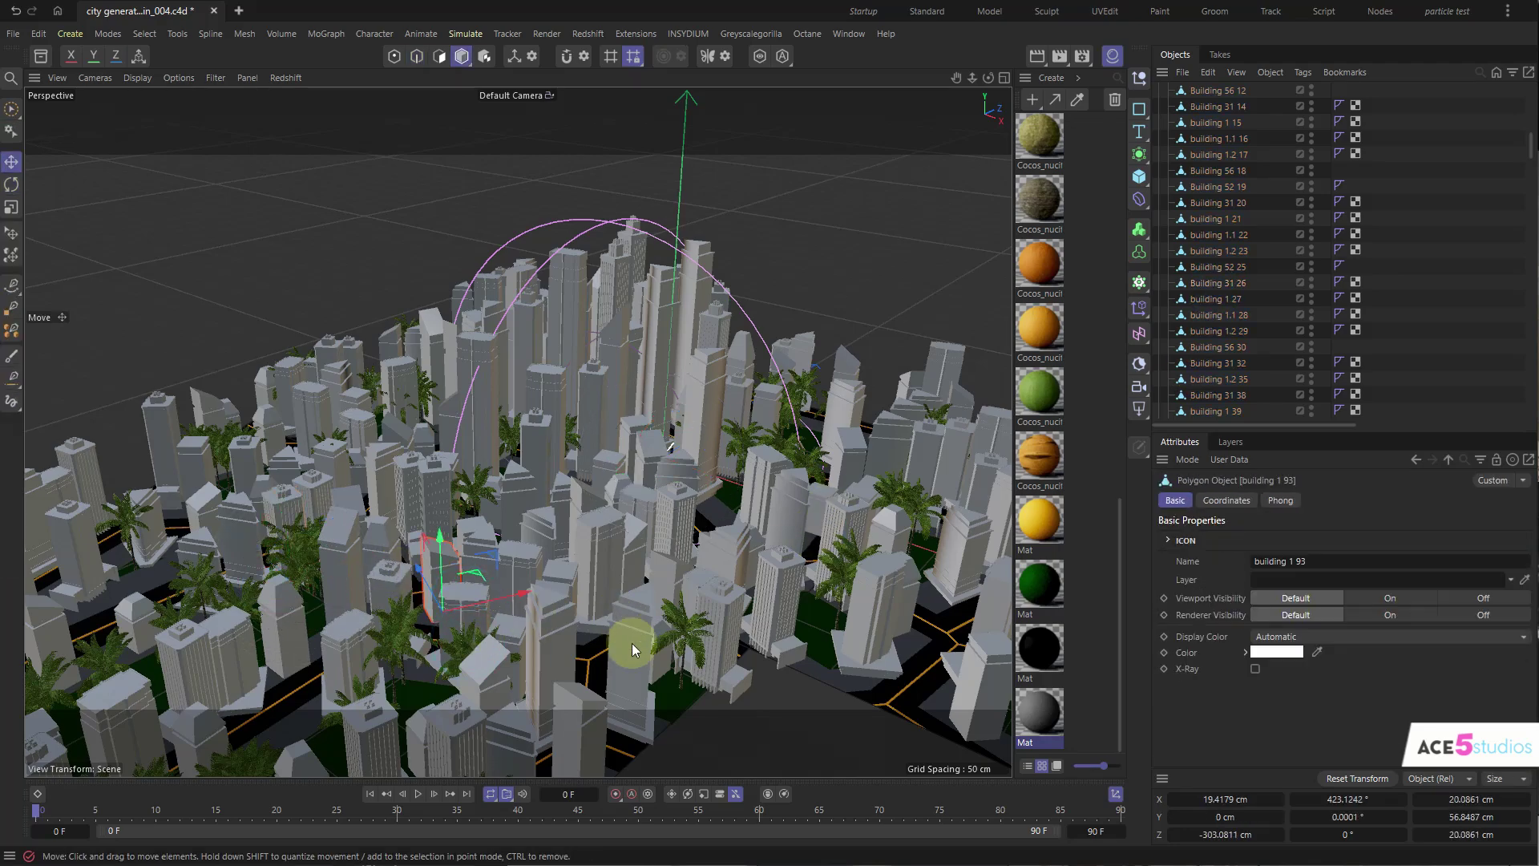
click(633, 647)
key(t)
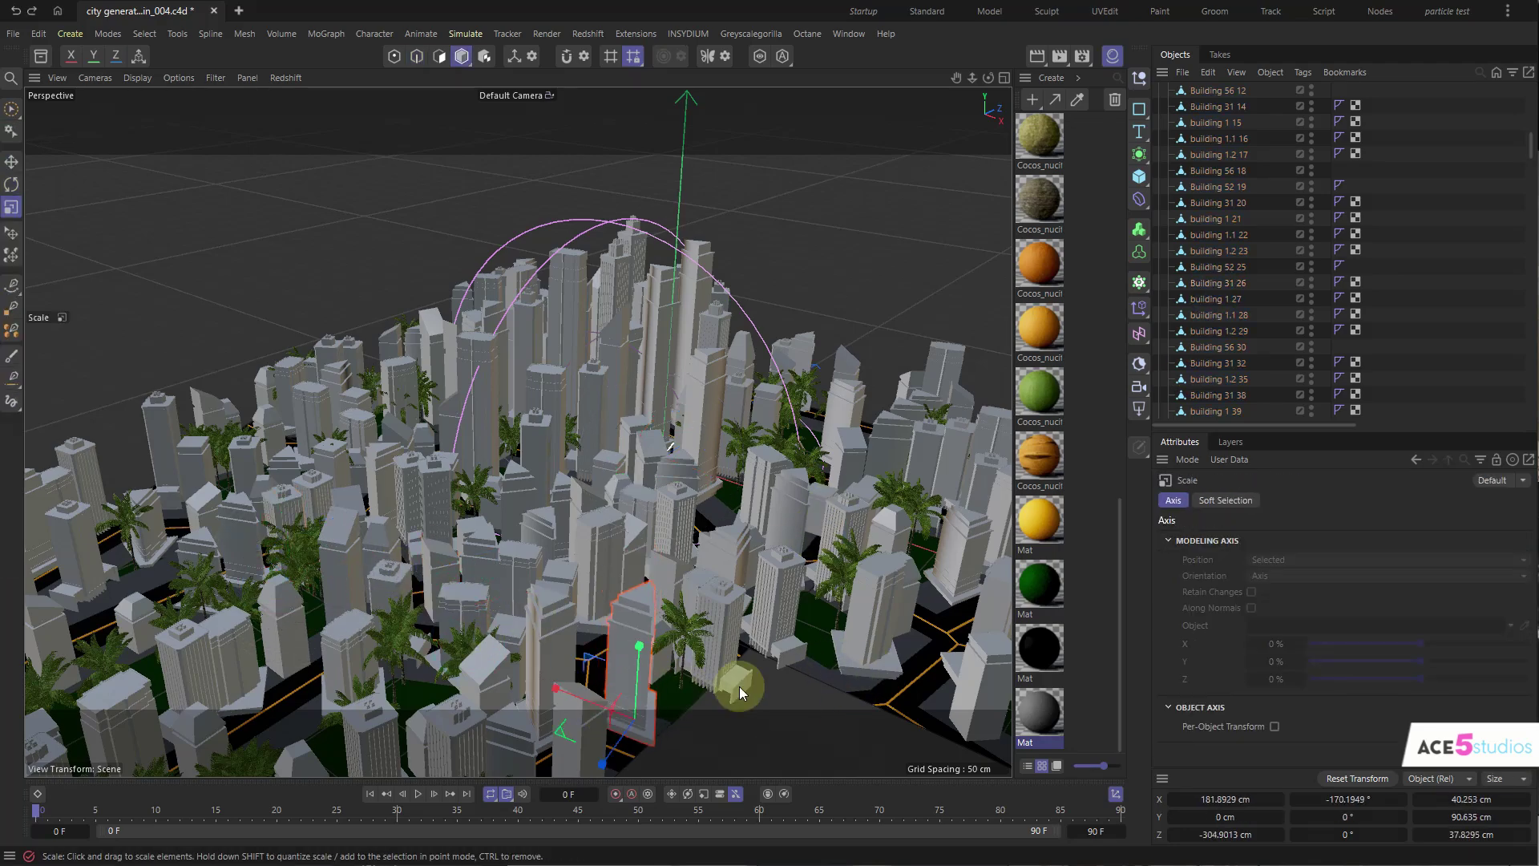
- Move Building 52 49 along the ground to another spot in its city block
alt+drag(739, 688, 597, 723)
alt+middle_drag(598, 723, 611, 626)
alt+right_drag(612, 627, 699, 609)
key(e)
alt+drag(641, 544, 606, 540)
click(547, 536)
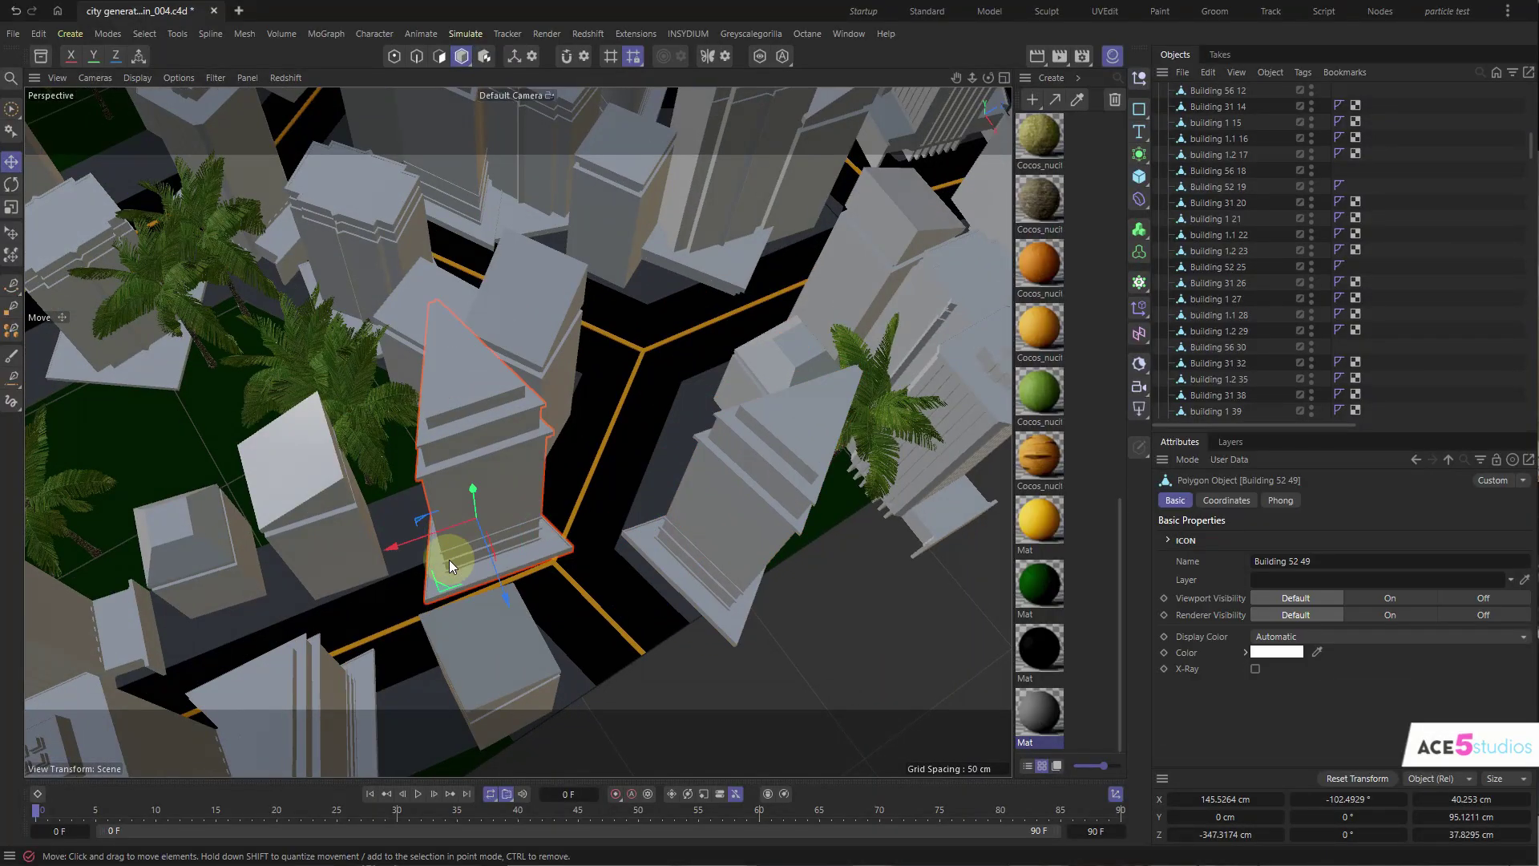
drag(442, 591, 406, 552)
mouse_move(543, 564)
alt+mouse_down()
mouse_move(540, 446)
mouse_move(552, 539)
alt+mouse_up()
click(620, 430)
- Undo the building move and the conversion of Cloner buildings, and clear the selection
scroll(617, 430, down, 10)
scroll(560, 561, up, 3)
key(ctrl+z)
key(ctrl+z)
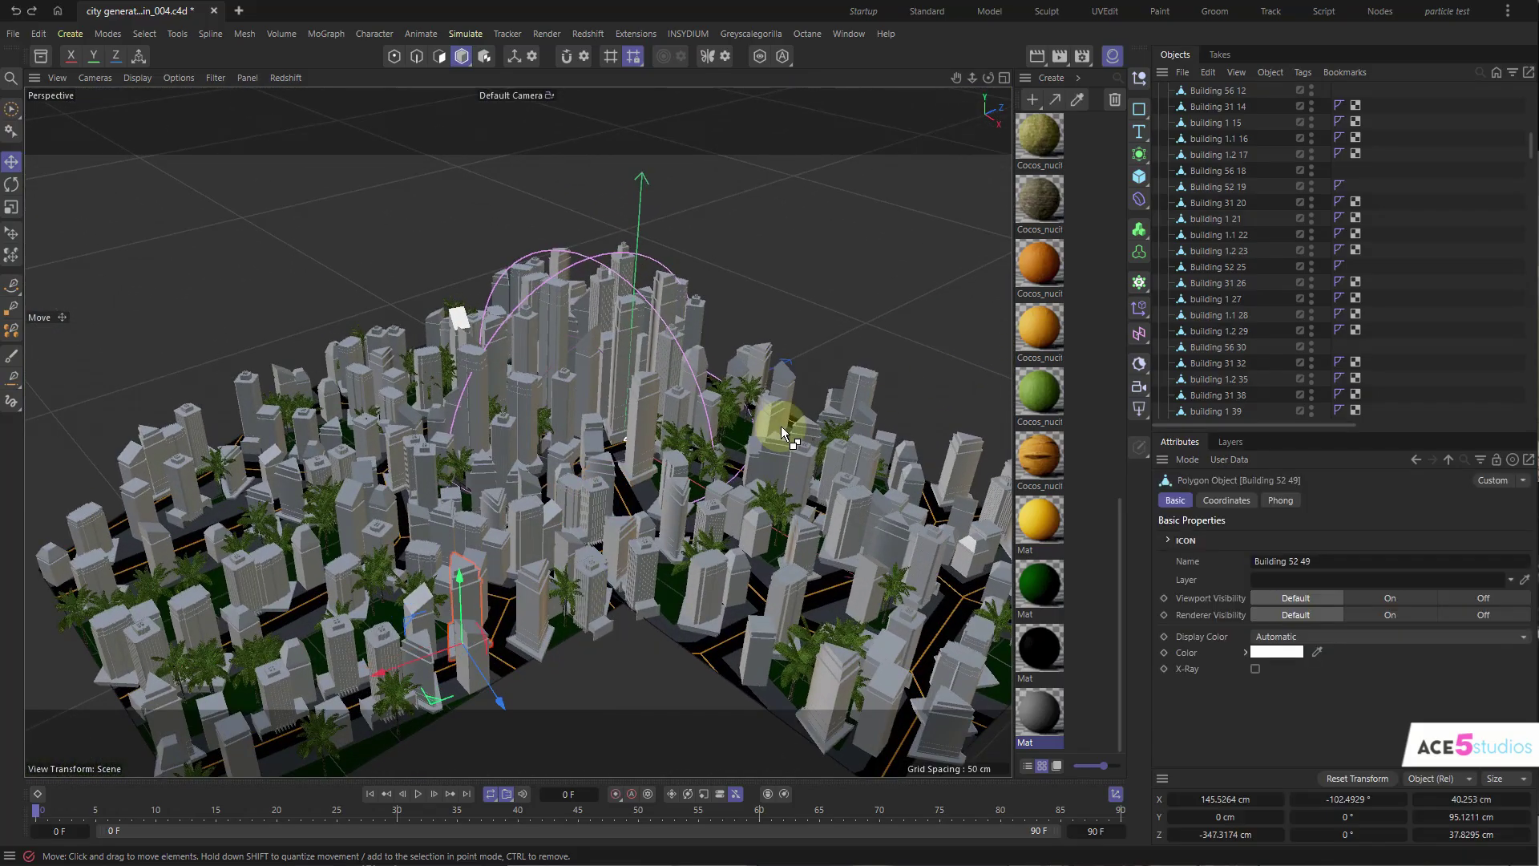
key(ctrl+z)
key(ctrl+z)
key(ctrl+z)
key(ctrl+z)
key(ctrl+z)
key(ctrl+z)
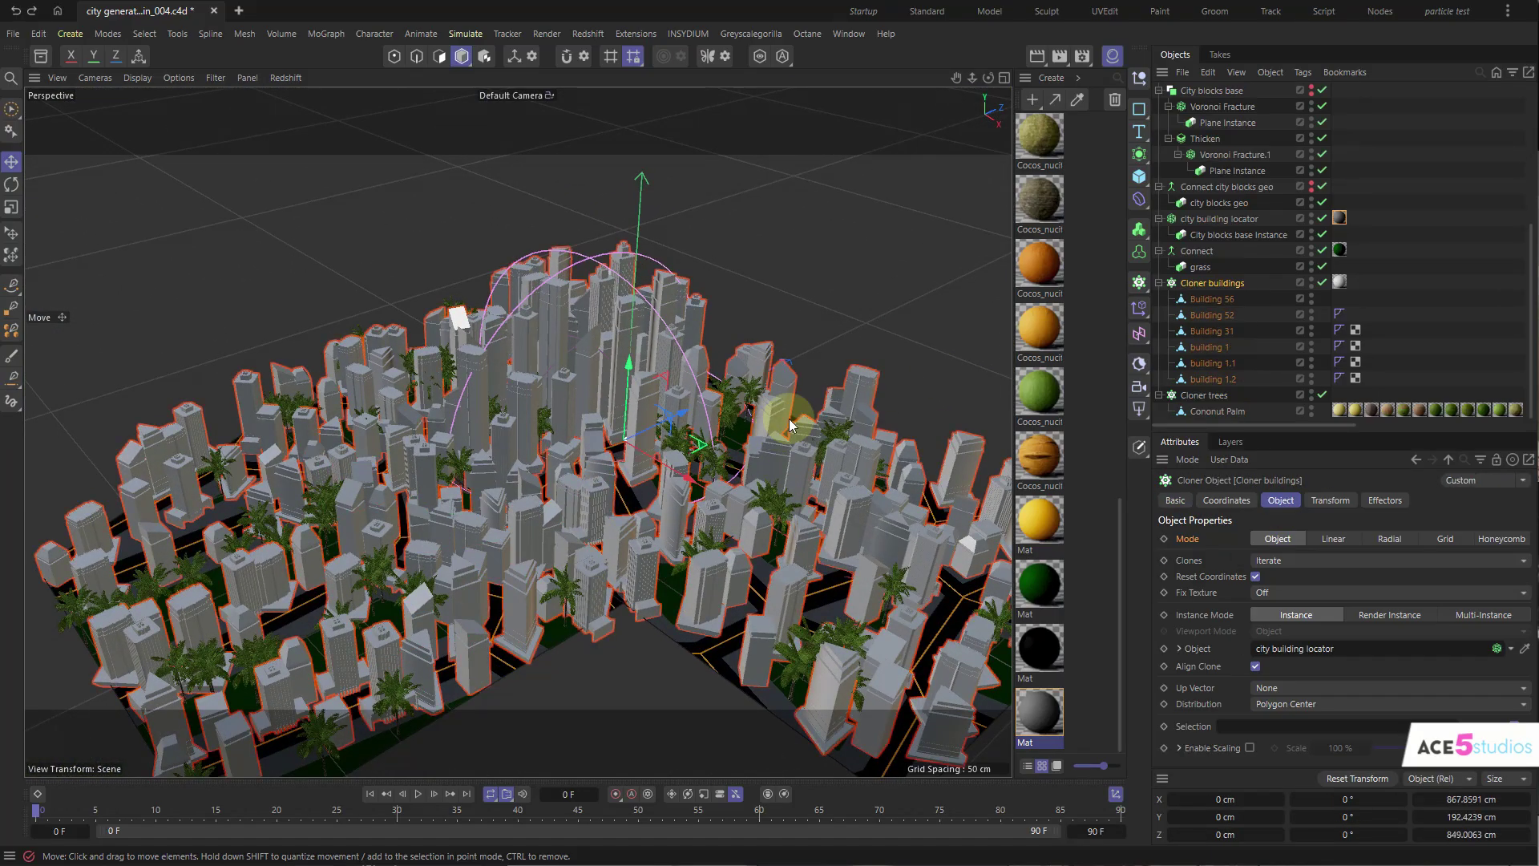
click(1263, 327)
- Raise the Main terrain point at X 200 cm, Z 200 cm to a height of about 149 cm
alt+drag(557, 483, 572, 431)
alt+right_drag(573, 429, 674, 449)
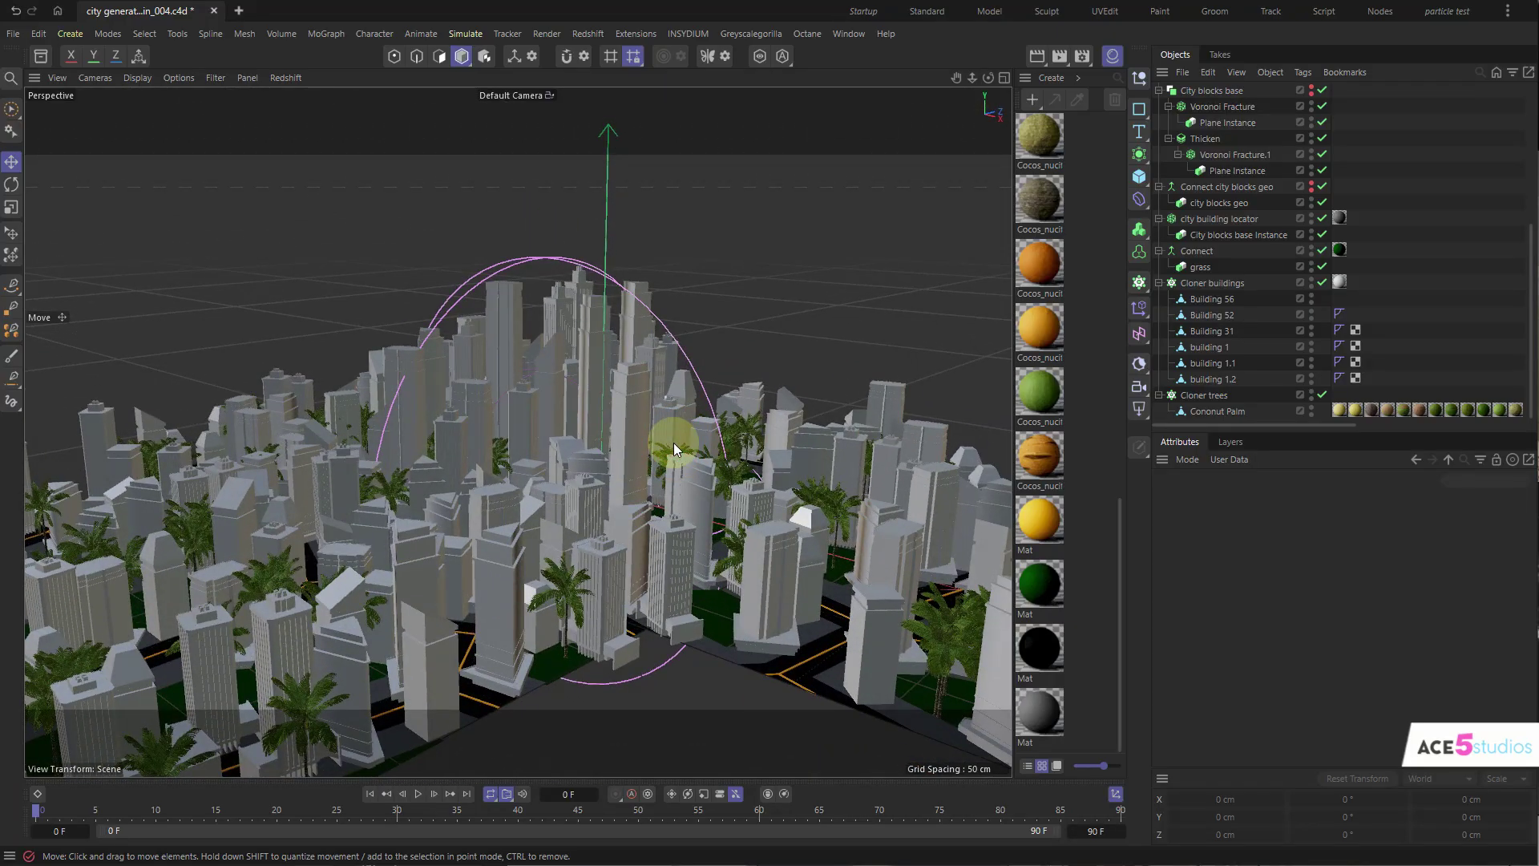
alt+drag(674, 448, 564, 520)
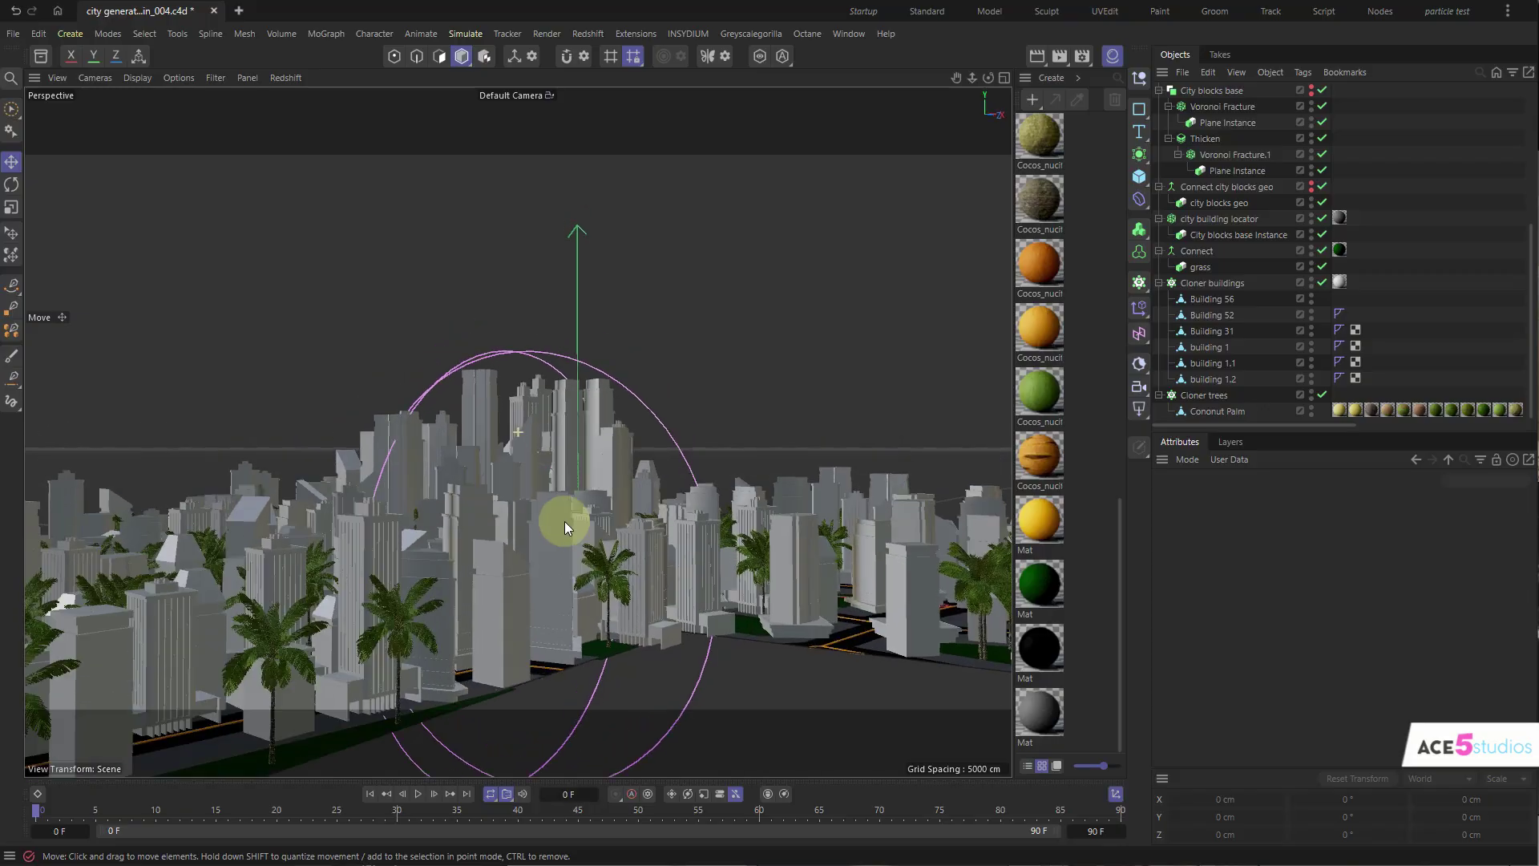
alt+right_drag(564, 521, 710, 576)
scroll(1253, 234, up, 5)
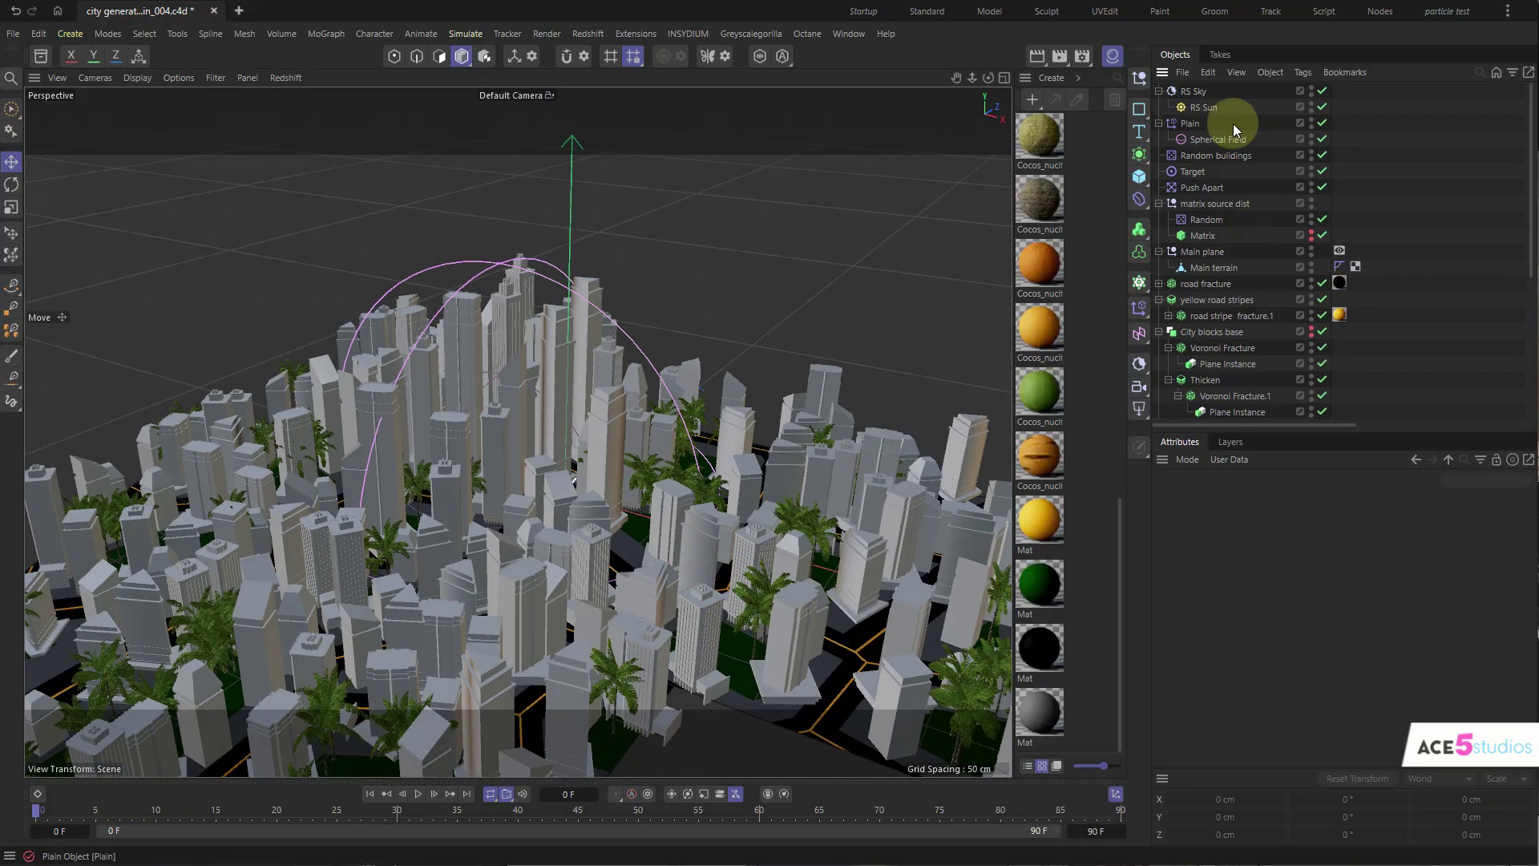
click(1216, 271)
key(Return)
alt+drag(660, 395, 767, 505)
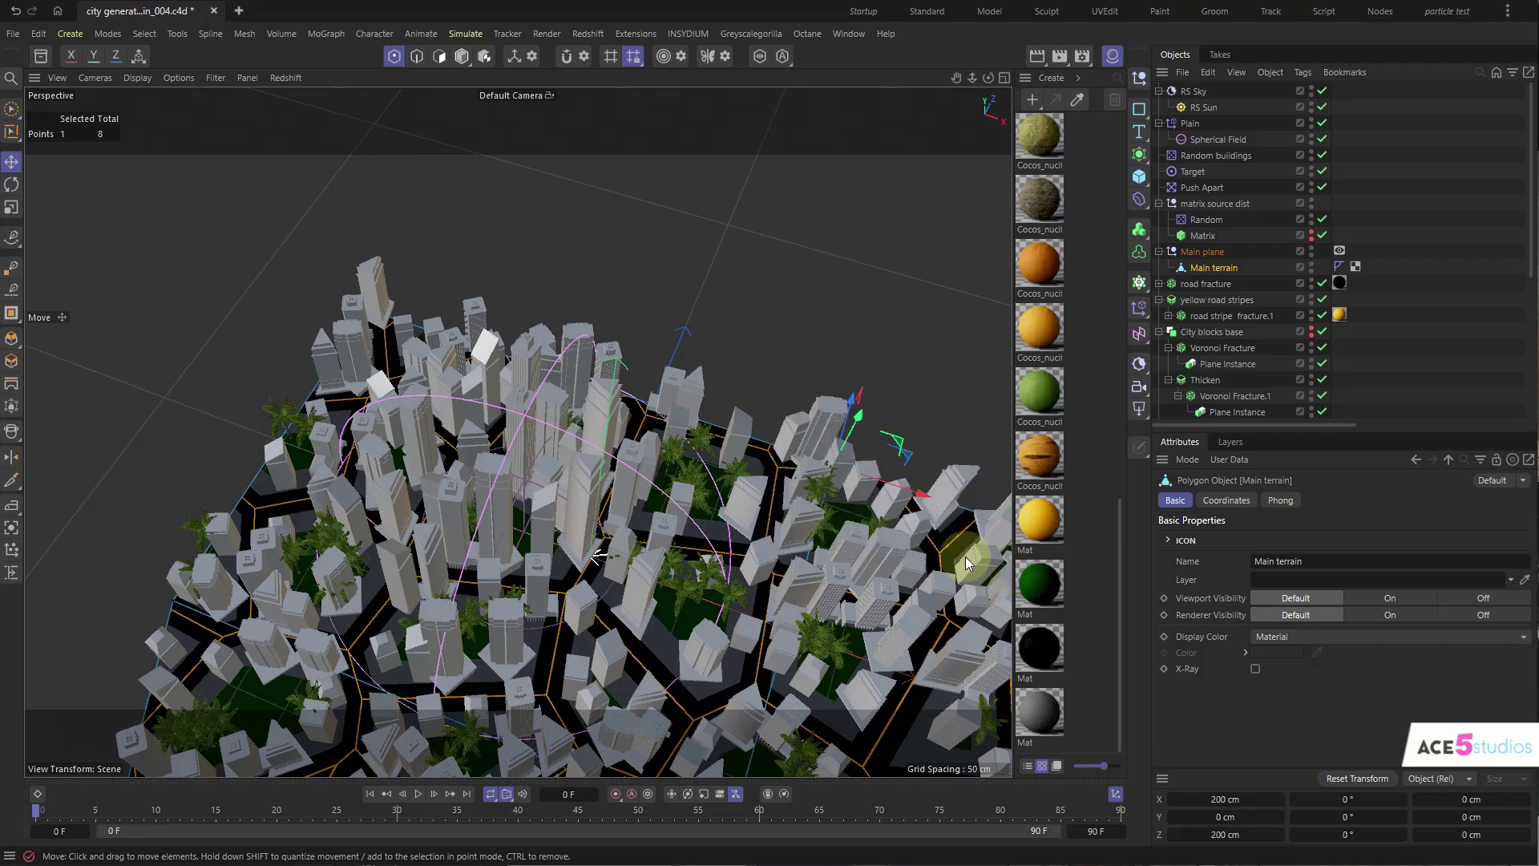
alt+drag(965, 561, 776, 289)
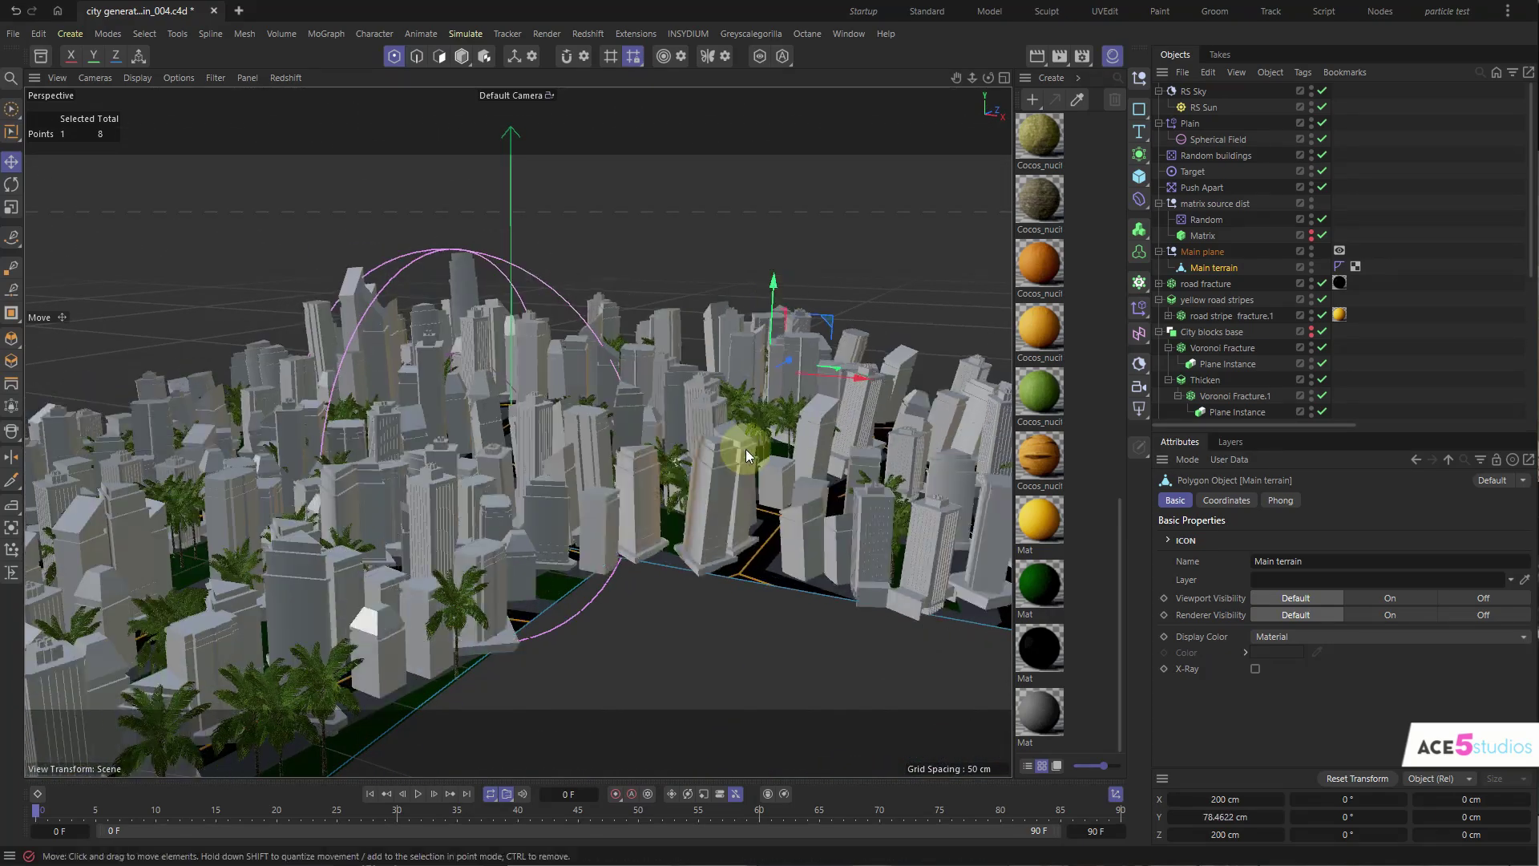
alt+drag(745, 448, 664, 446)
drag(774, 307, 770, 247)
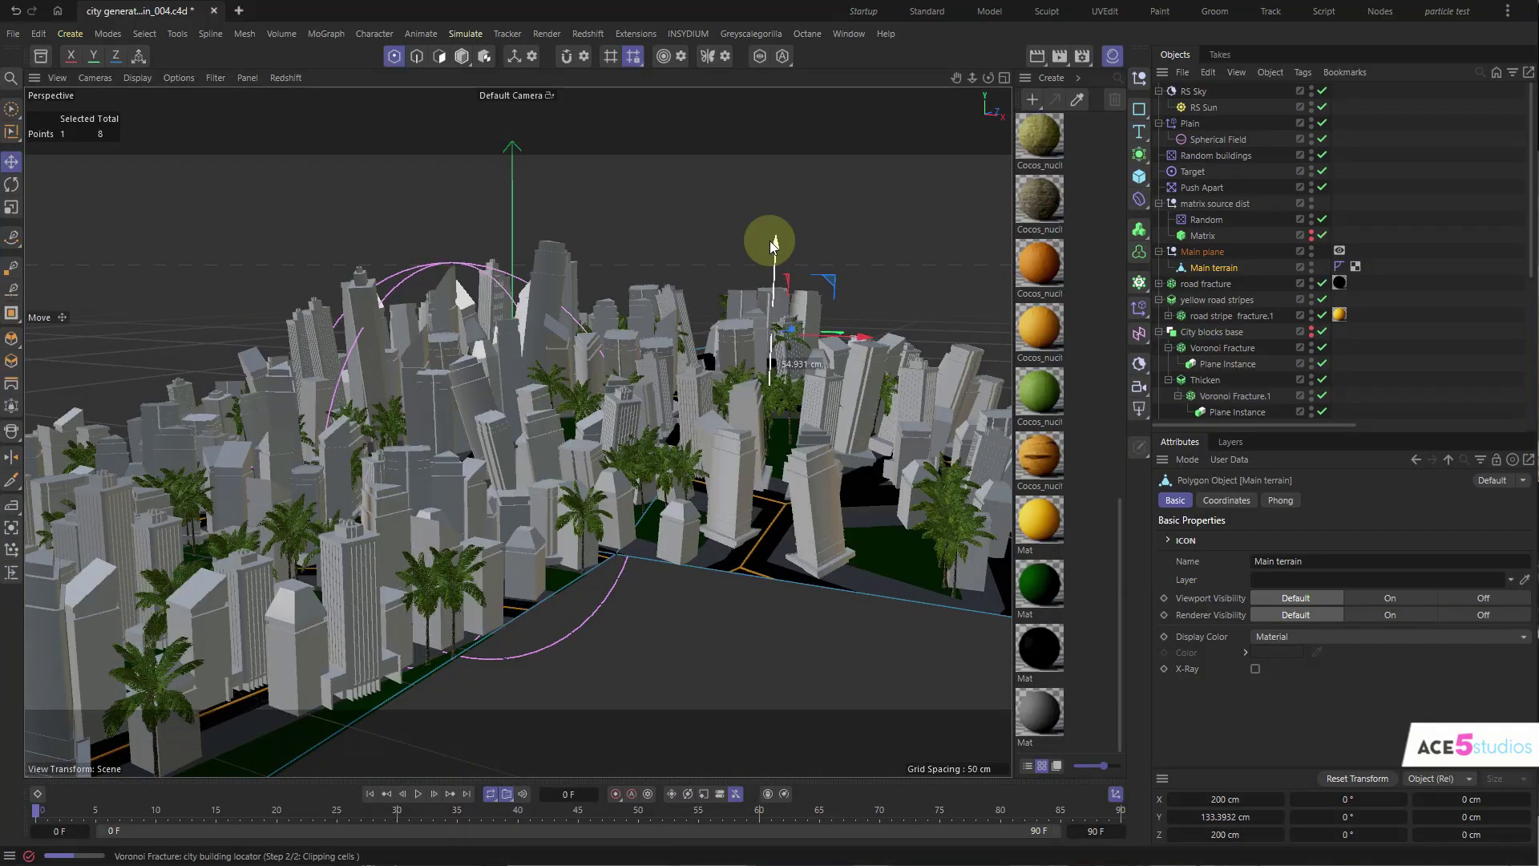
alt+drag(617, 411, 709, 396)
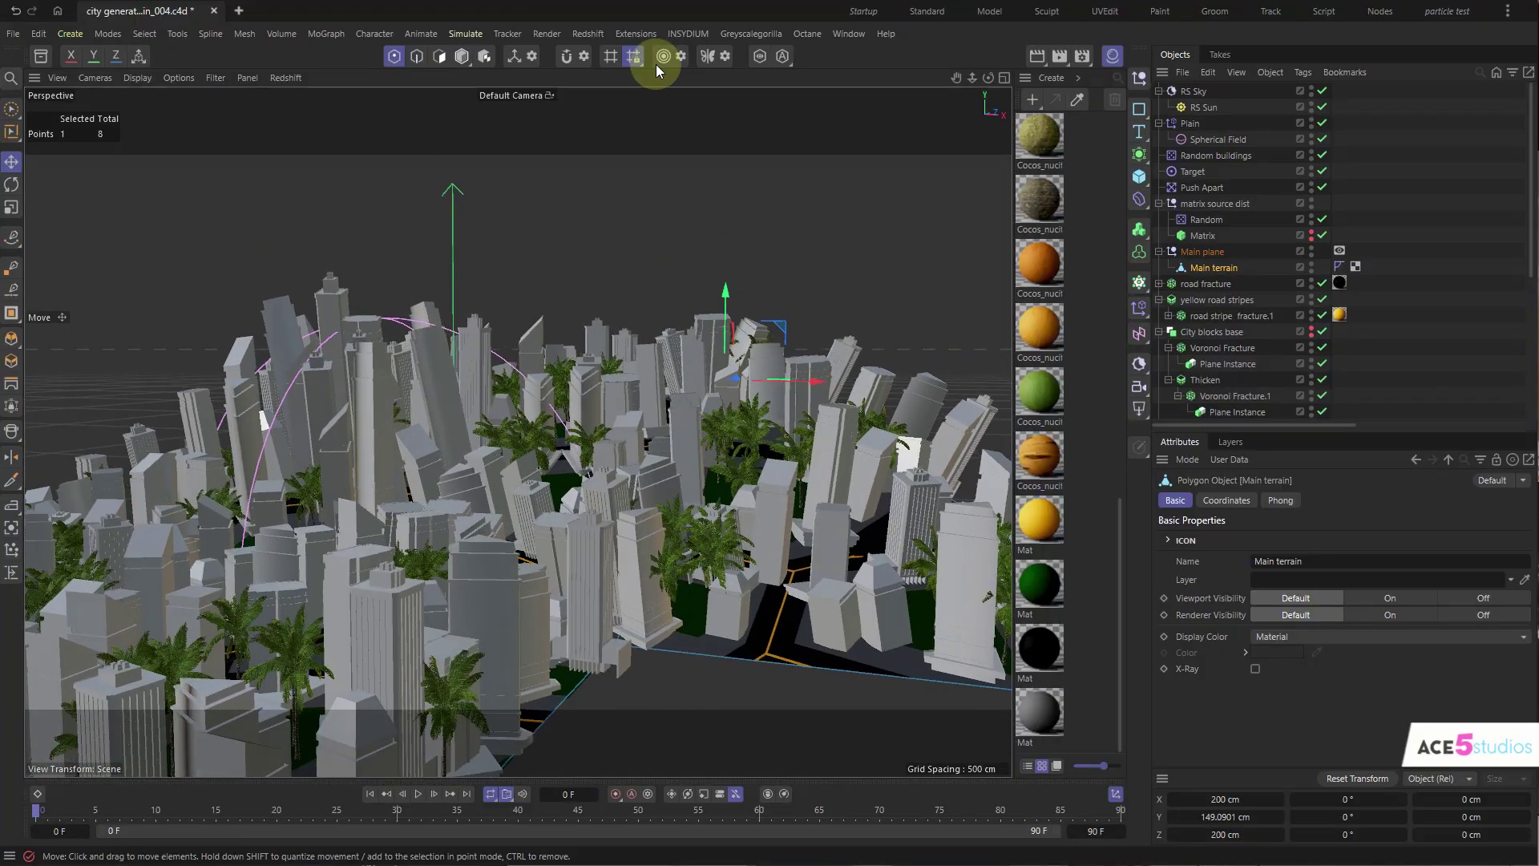
- Render the city on the raised terrain in the Redshift RenderView, and close the render window
click(581, 34)
click(613, 163)
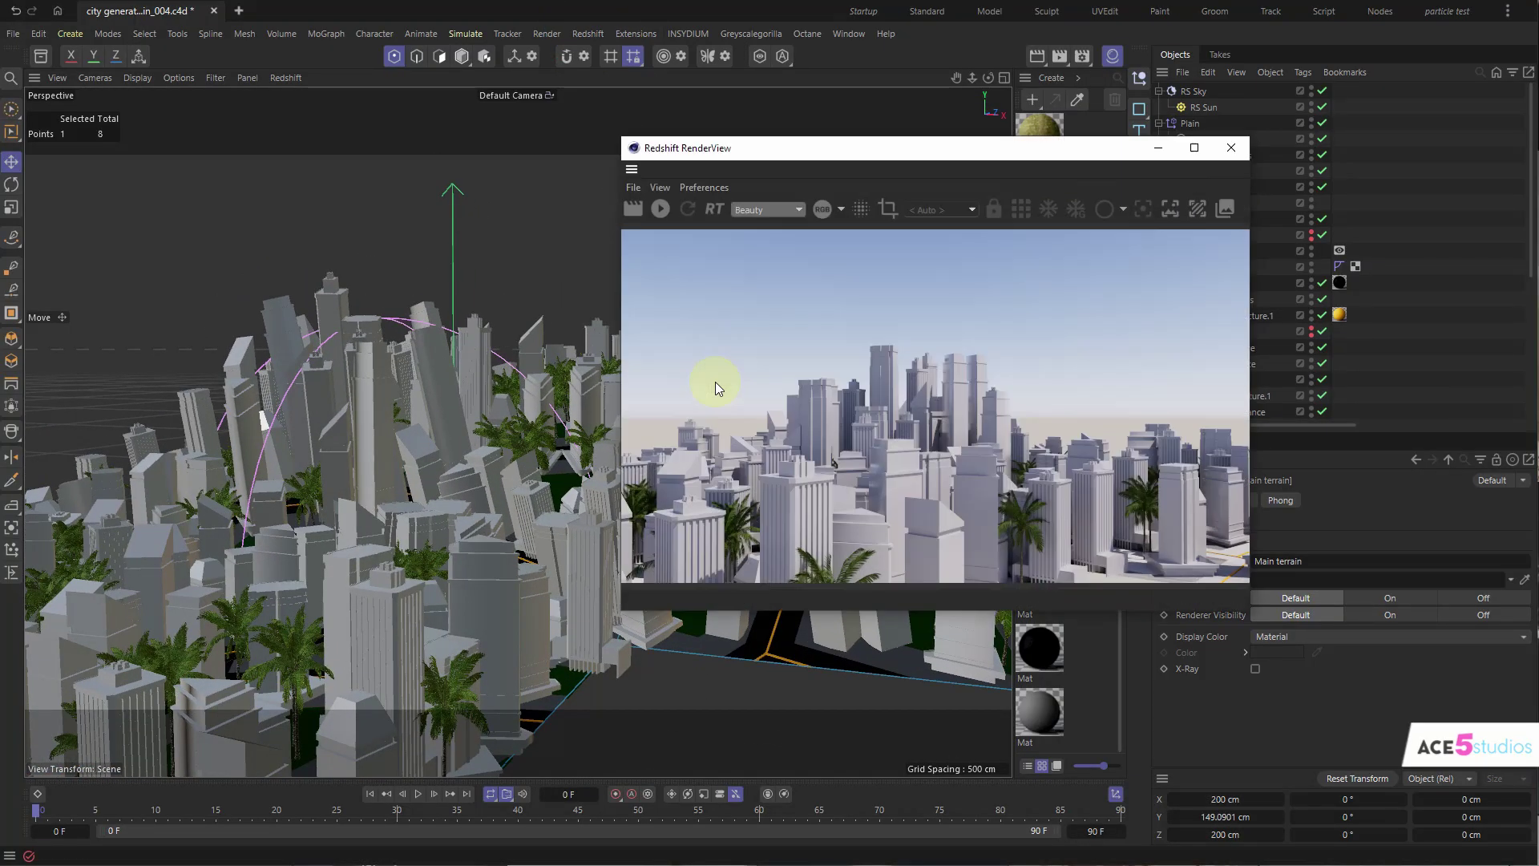
click(658, 210)
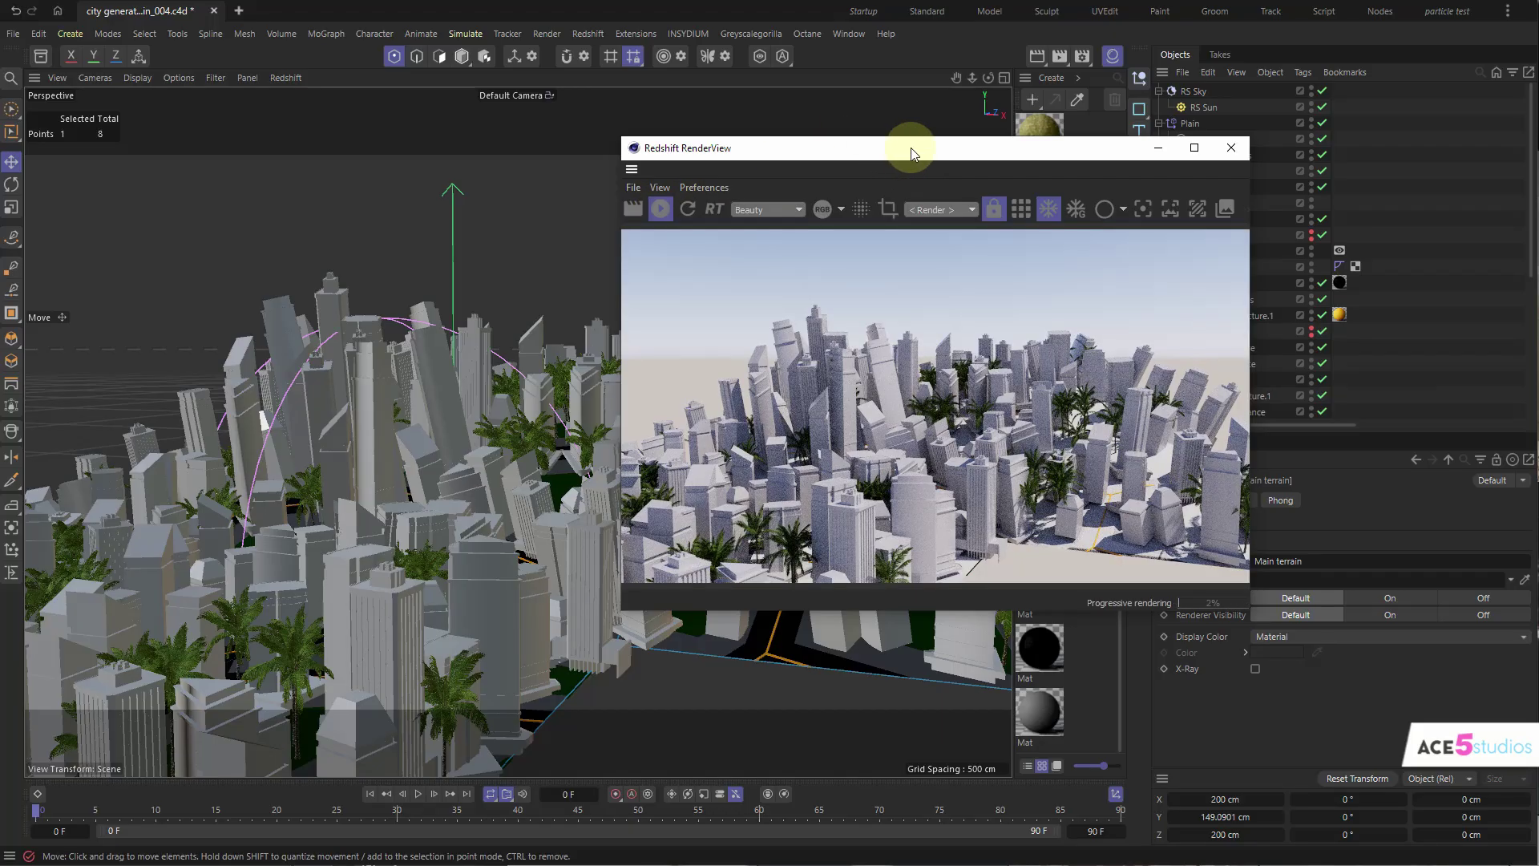
drag(911, 152, 547, 178)
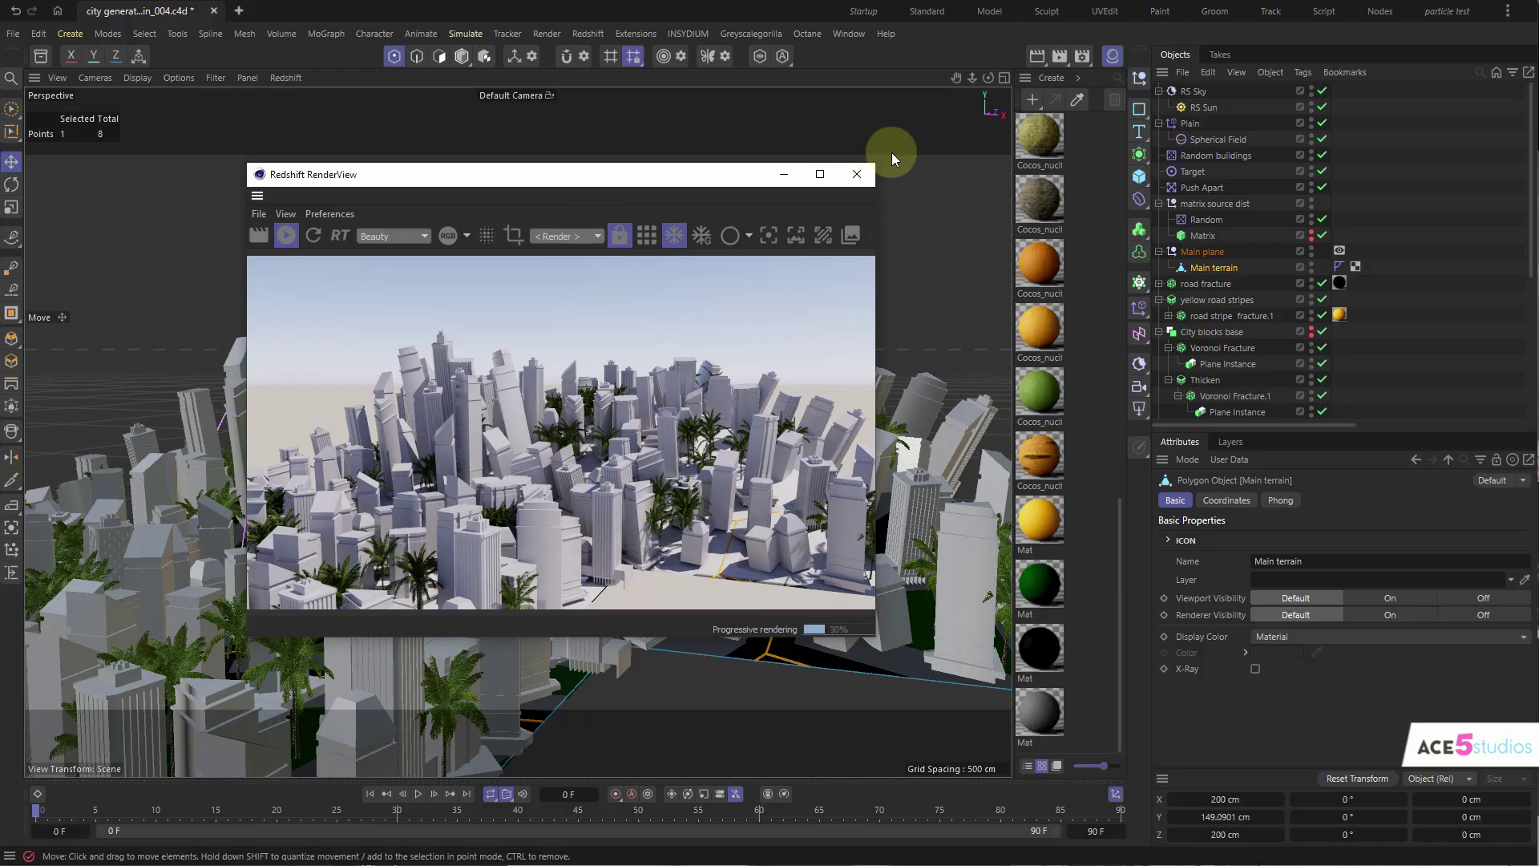
click(857, 175)
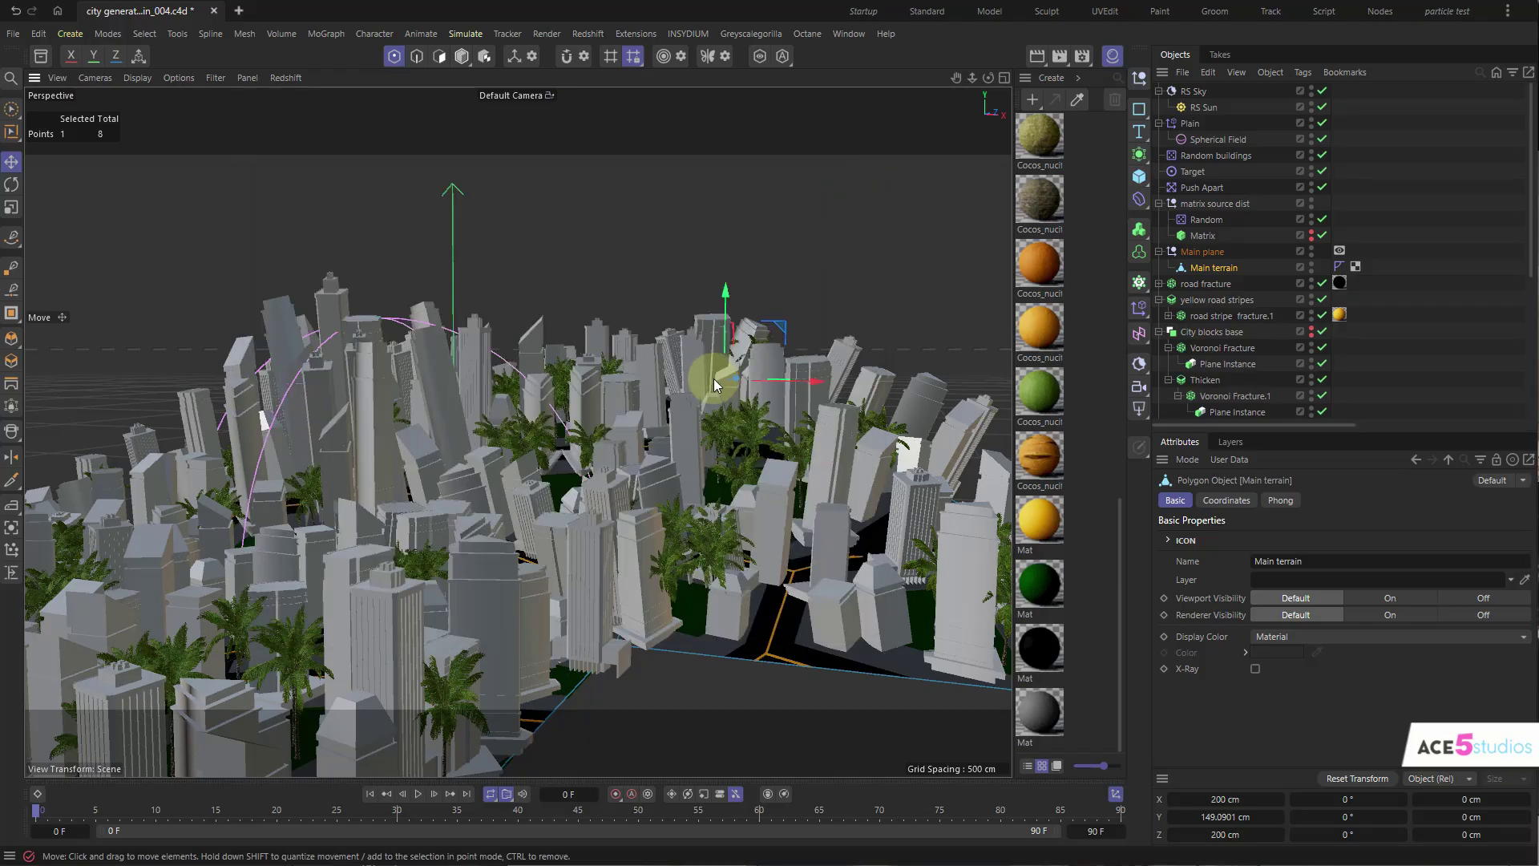
- Restore Main terrain to its flat shape, leave point editing and frame the city from a lower angle
drag(713, 378, 617, 539)
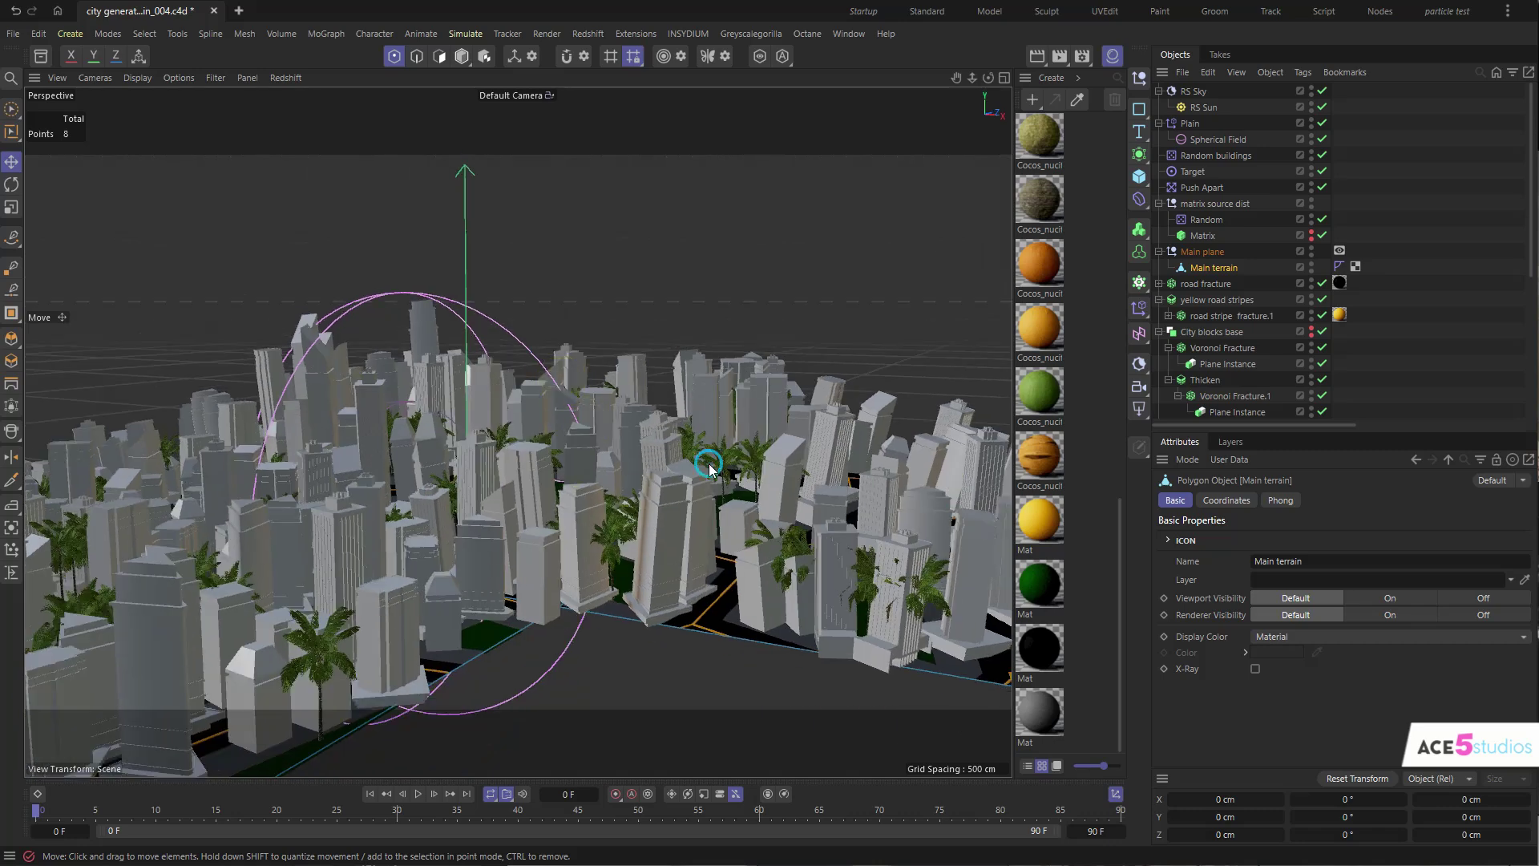
key(Return)
click(783, 391)
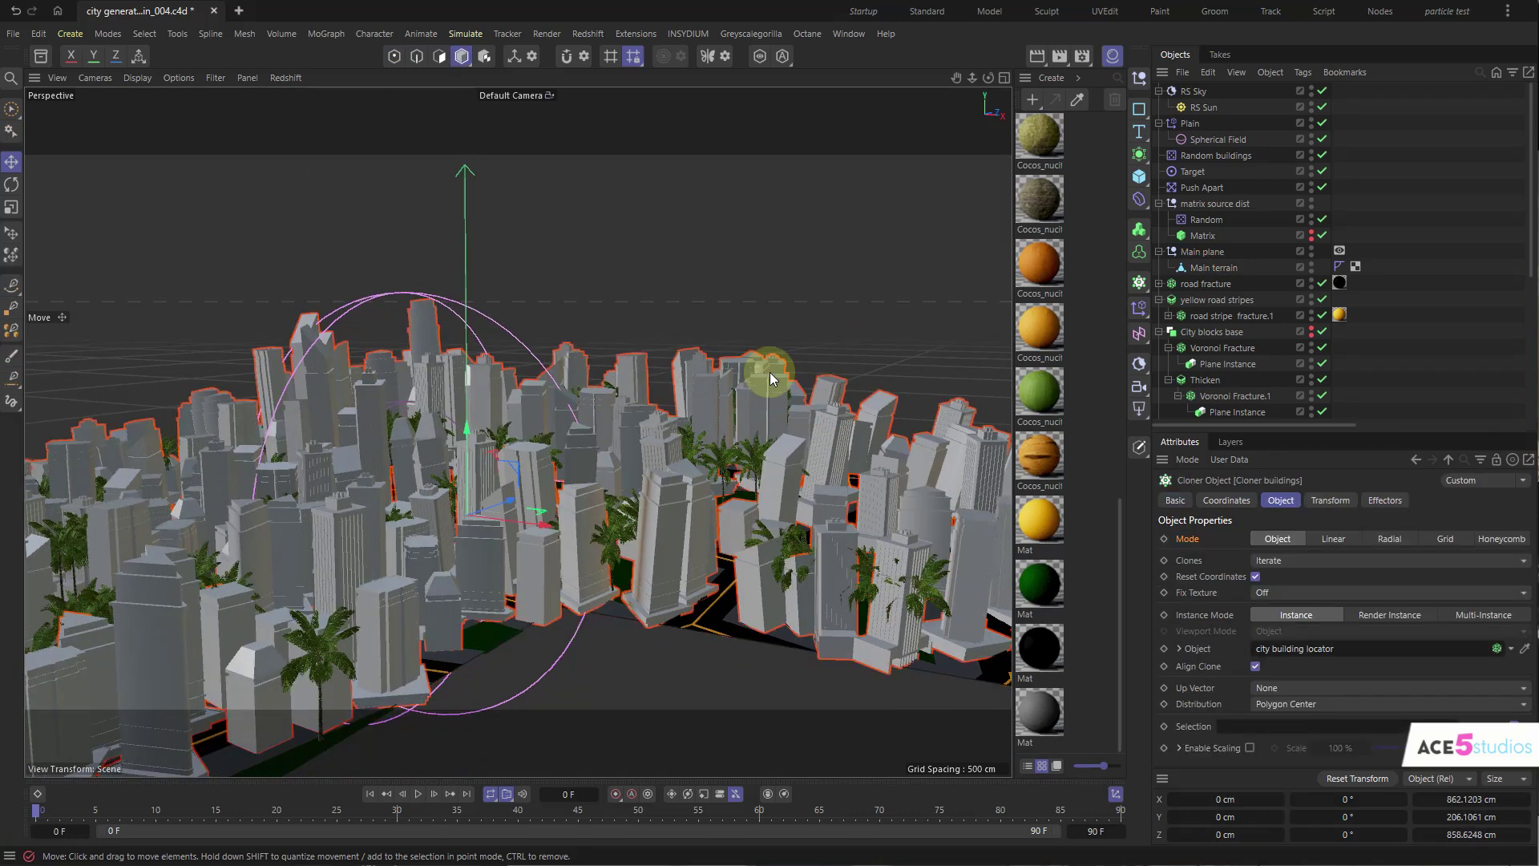
drag(1259, 431, 1338, 539)
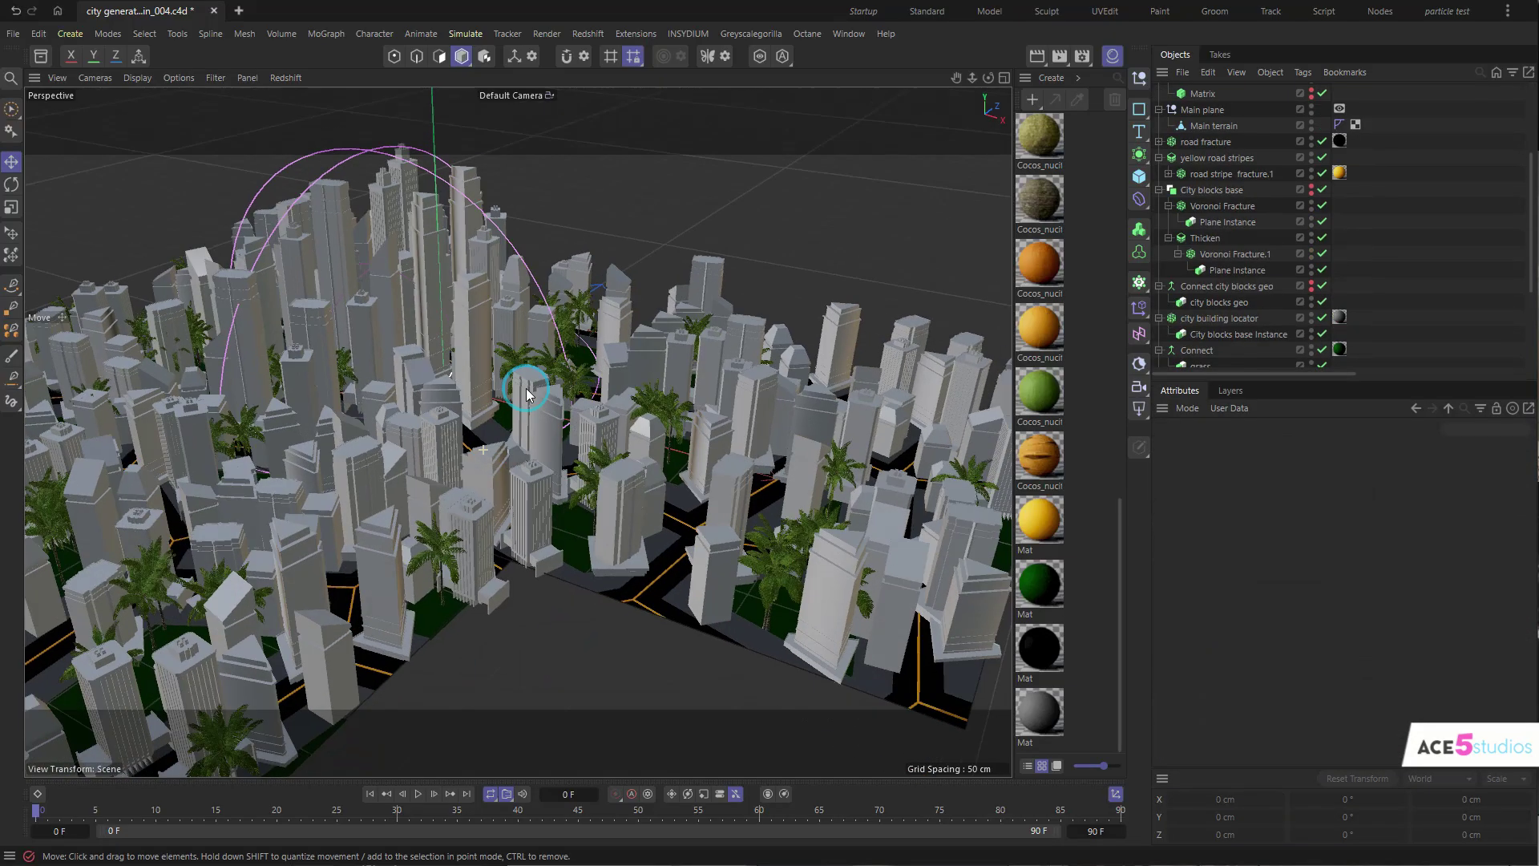
alt+drag(377, 337, 623, 462)
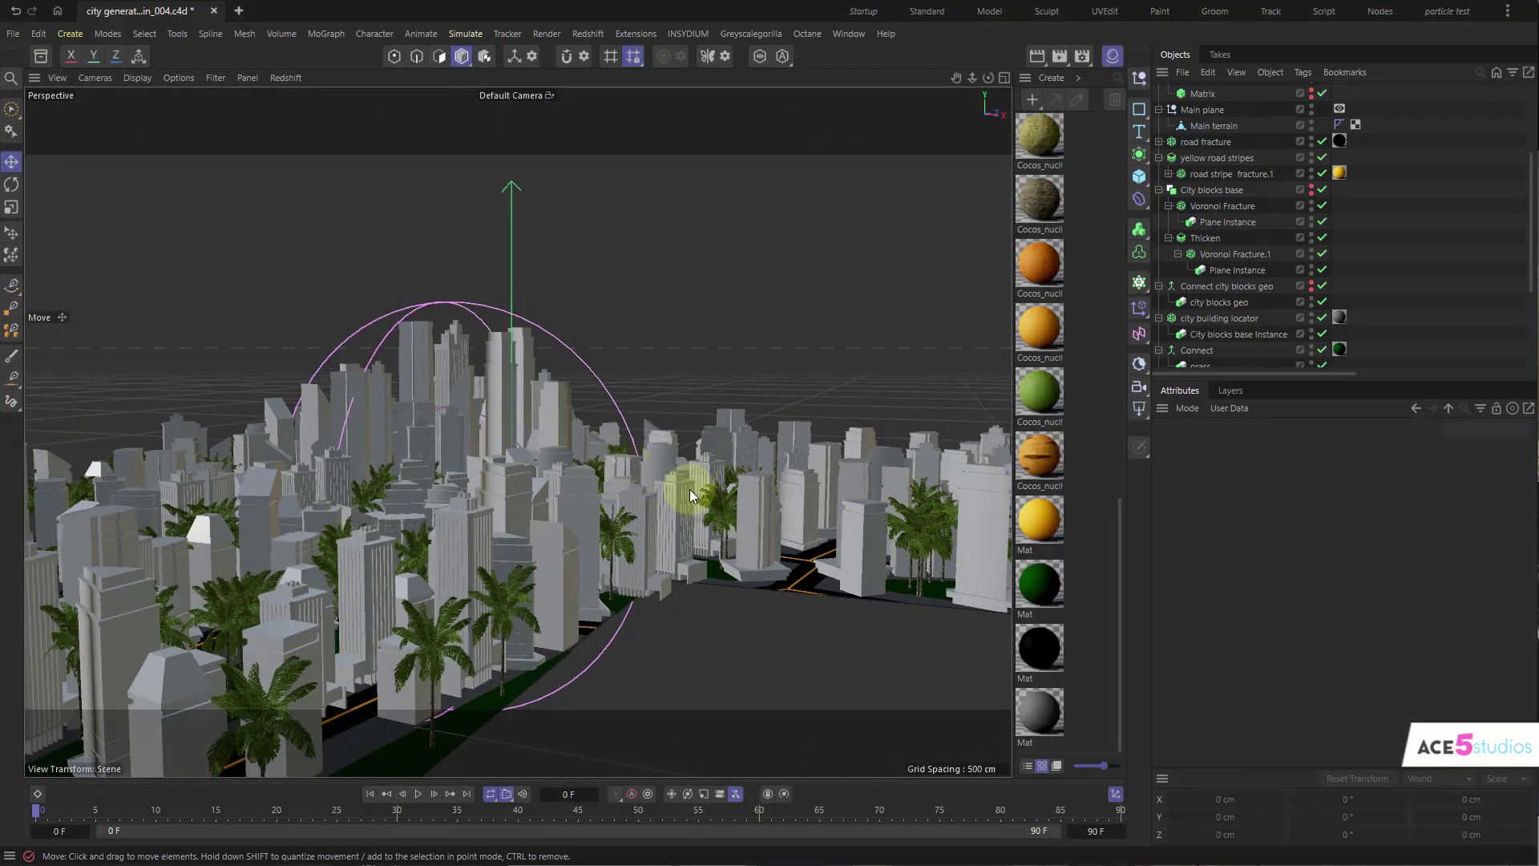